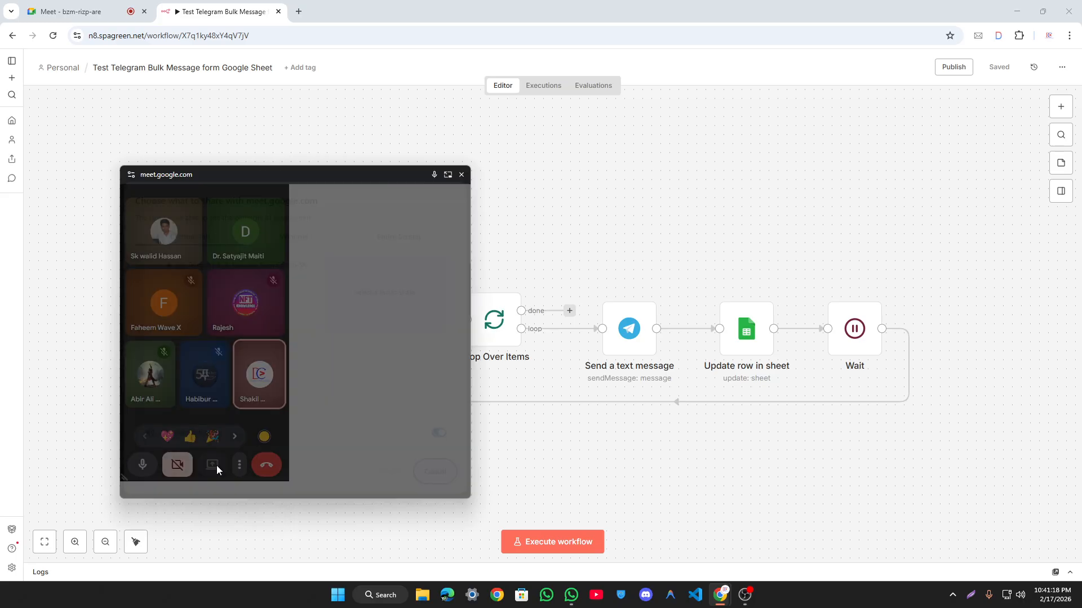
# Step: Present the entire screen to the Meet call, then close the floating call window
pyautogui.click(394, 239)
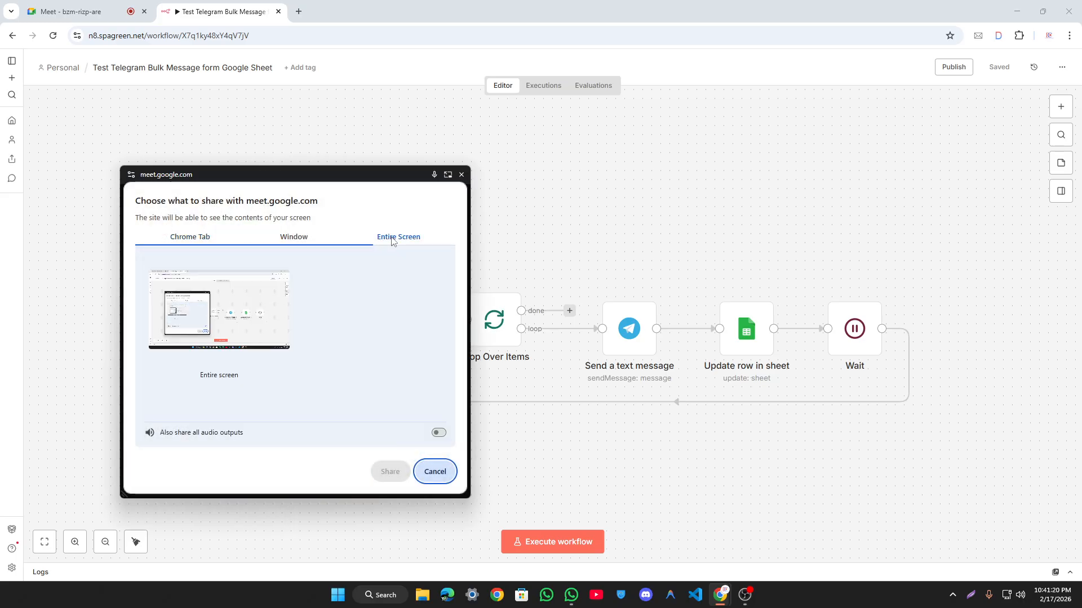
pyautogui.click(223, 306)
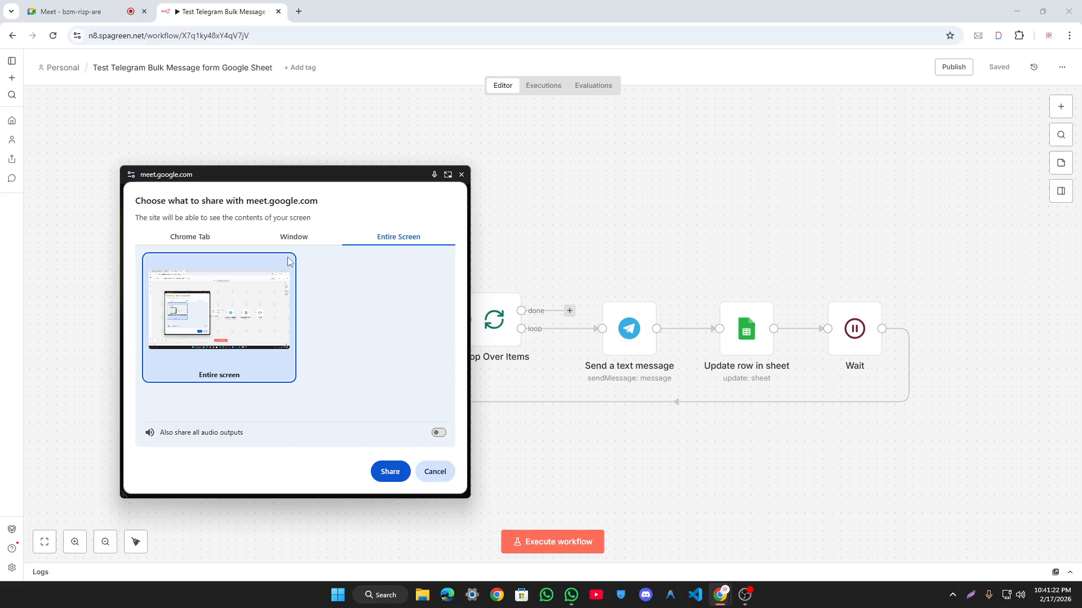
pyautogui.click(299, 239)
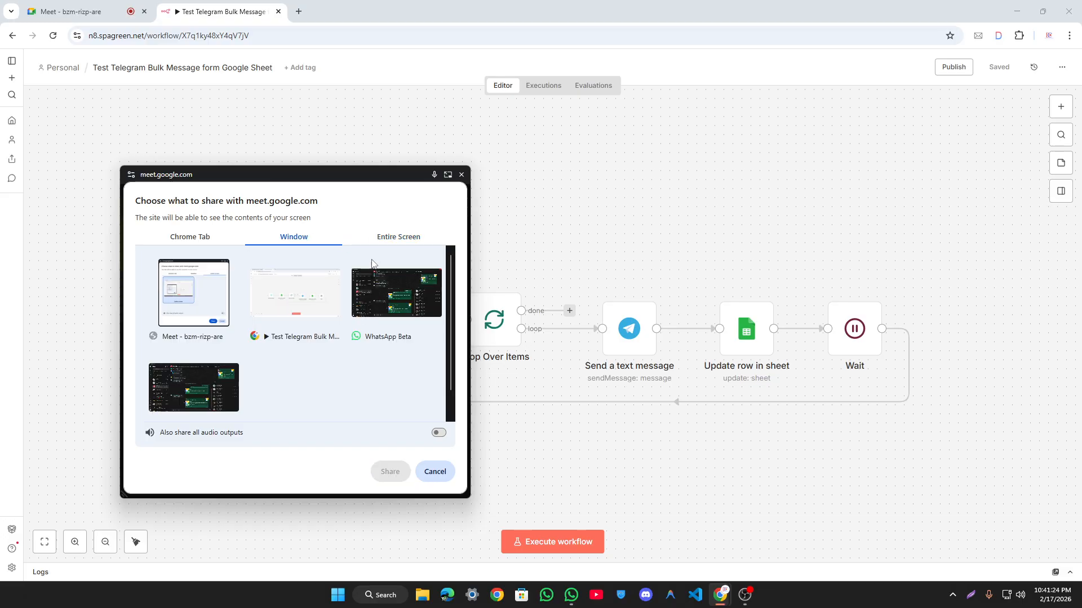
pyautogui.click(338, 268)
pyautogui.click(372, 239)
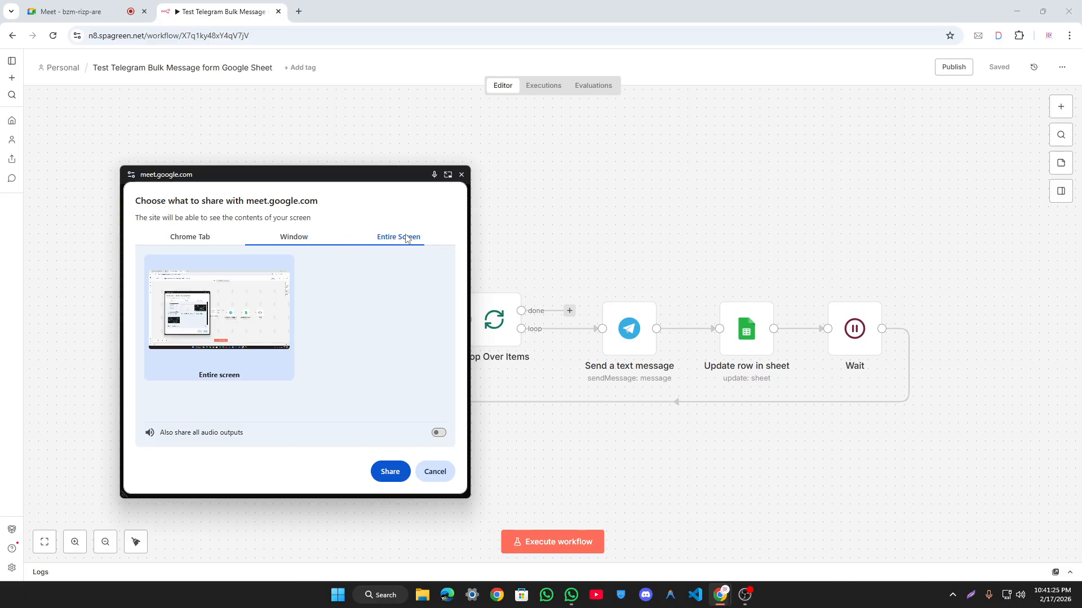
pyautogui.click(383, 474)
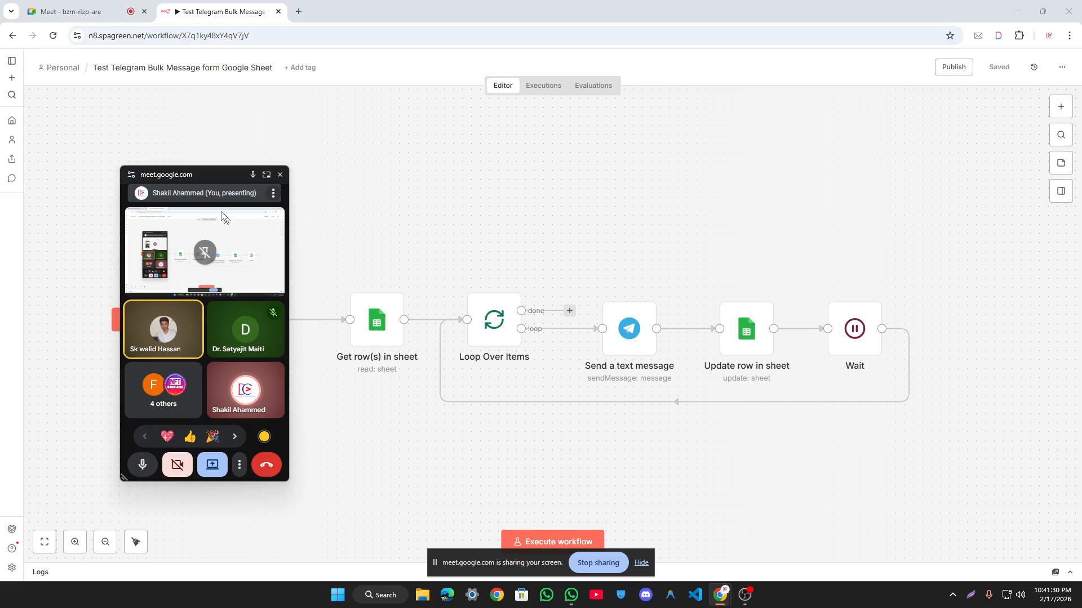
pyautogui.moveTo(197, 176)
pyautogui.mouseDown()
pyautogui.moveTo(247, 140)
pyautogui.moveTo(223, 180)
pyautogui.moveTo(191, 192)
pyautogui.mouseUp()
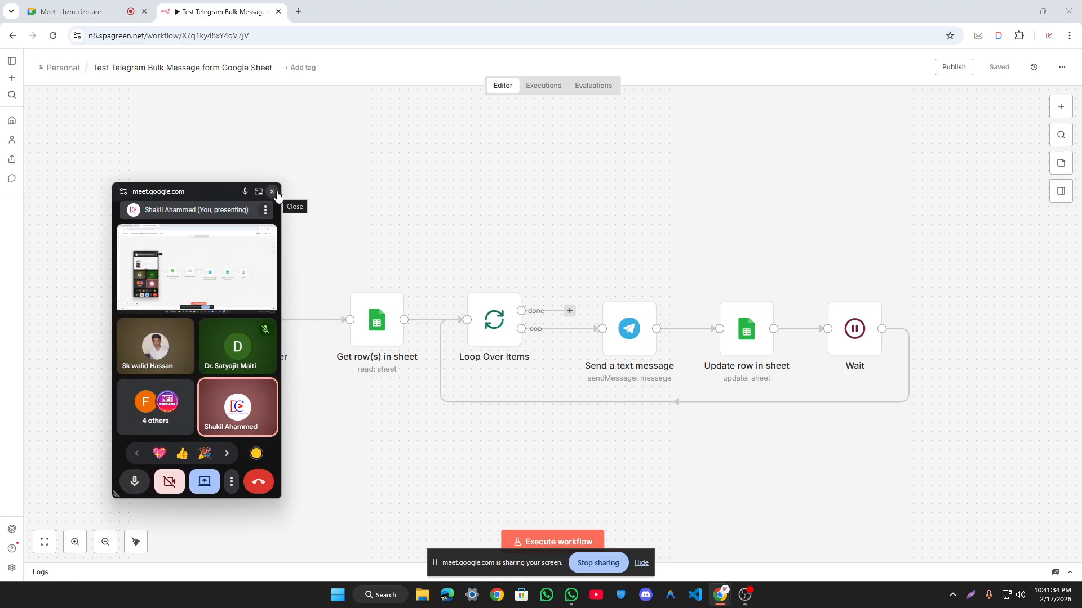
pyautogui.click(276, 193)
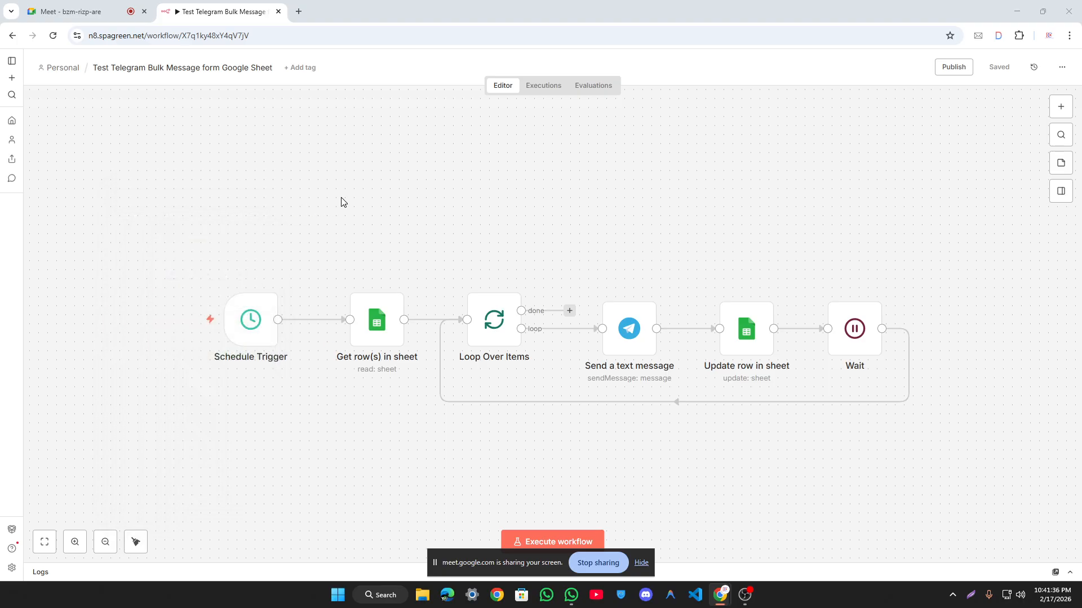
# Step: Check the meeting, return to the n8n workflow, and close the floating call window
pyautogui.press('super+v')
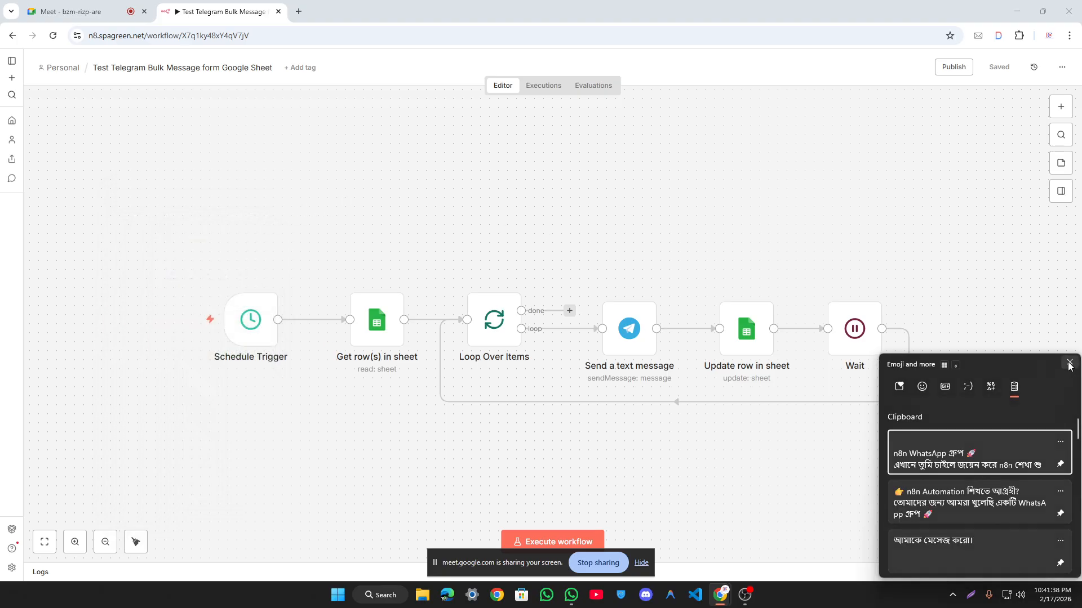
pyautogui.click(1069, 365)
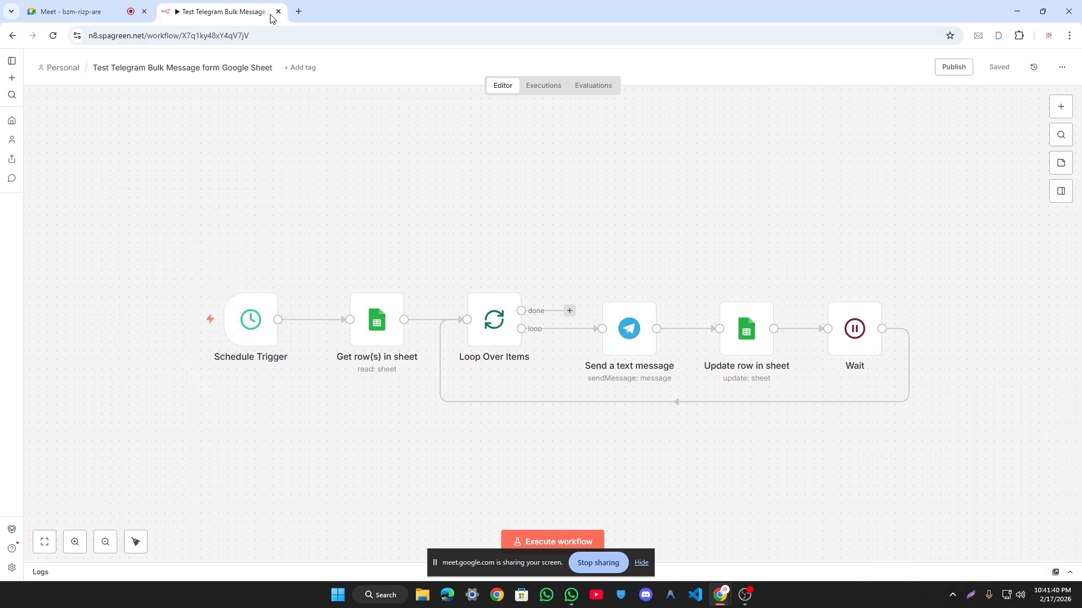
pyautogui.click(90, 11)
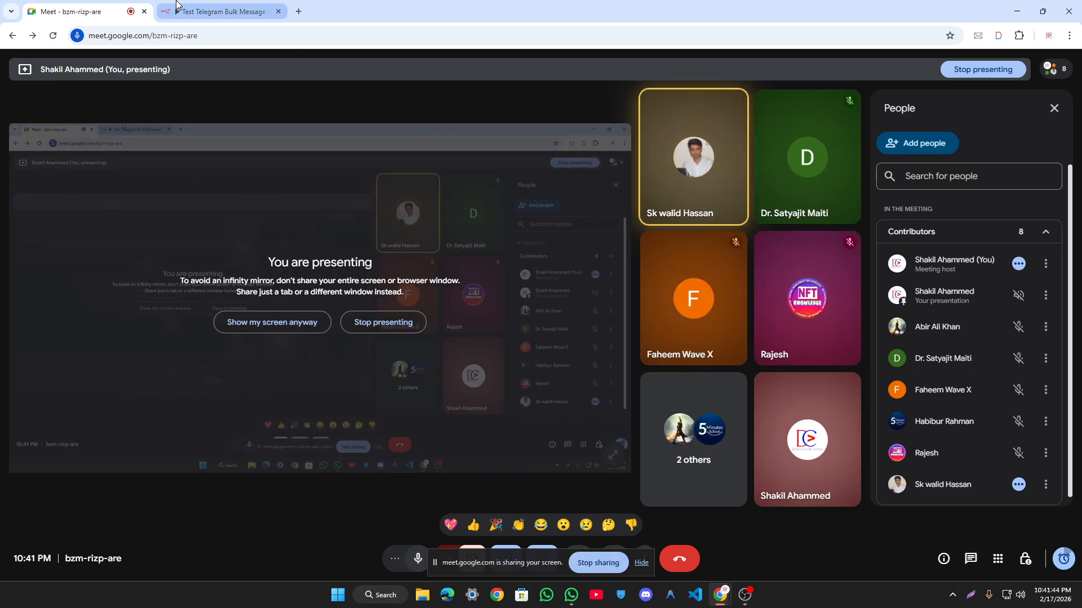
pyautogui.click(225, 11)
pyautogui.moveTo(434, 563); pyautogui.dragTo(132, 563)
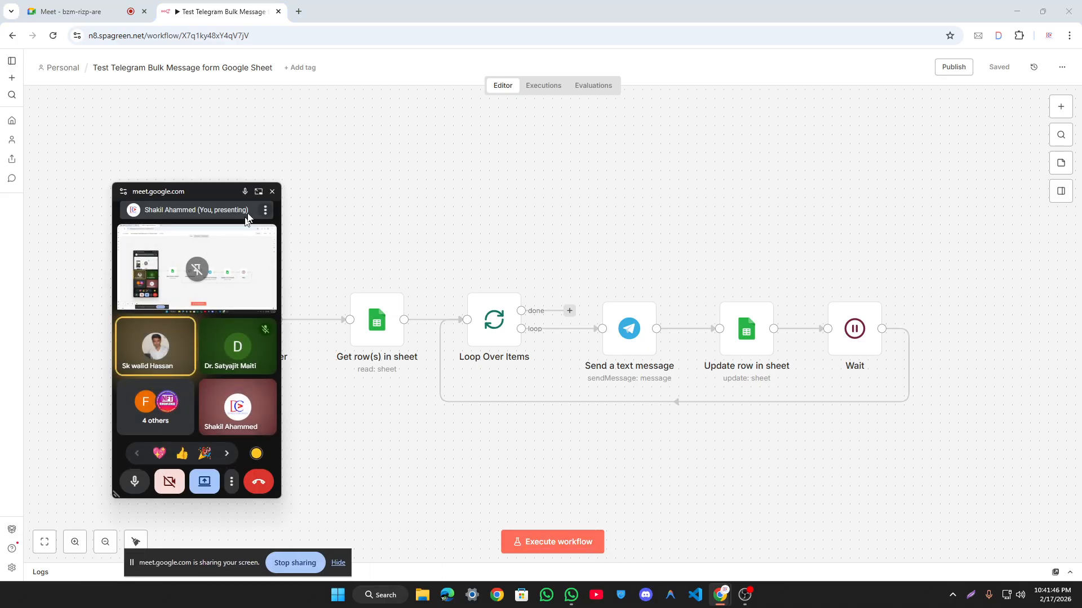
pyautogui.click(272, 192)
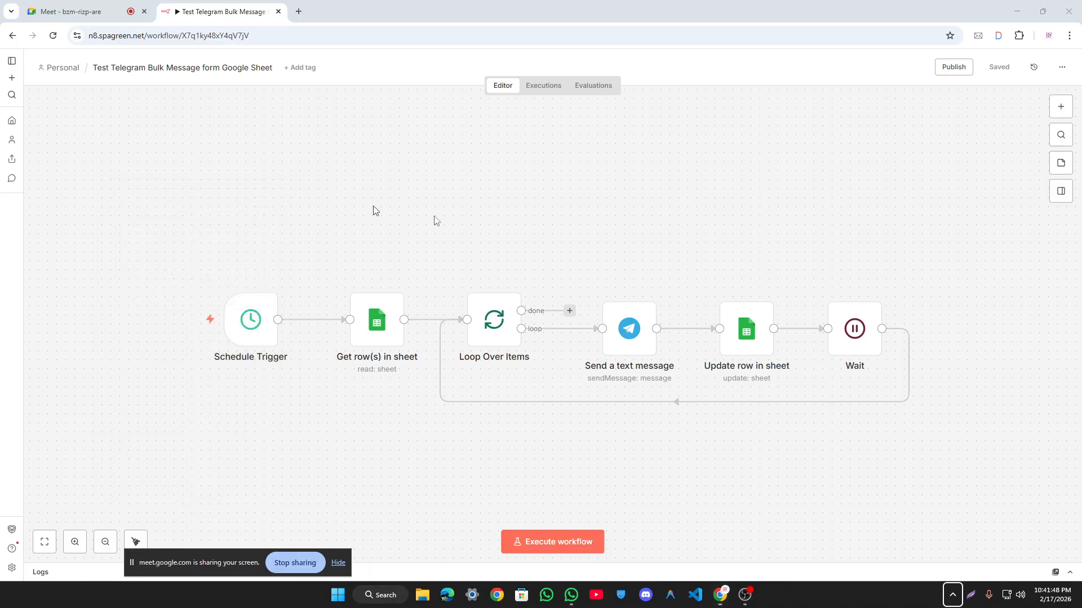
# Step: Delete all six Telegram workflow nodes and save the empty workflow
pyautogui.moveTo(106, 182); pyautogui.dragTo(94, 238)
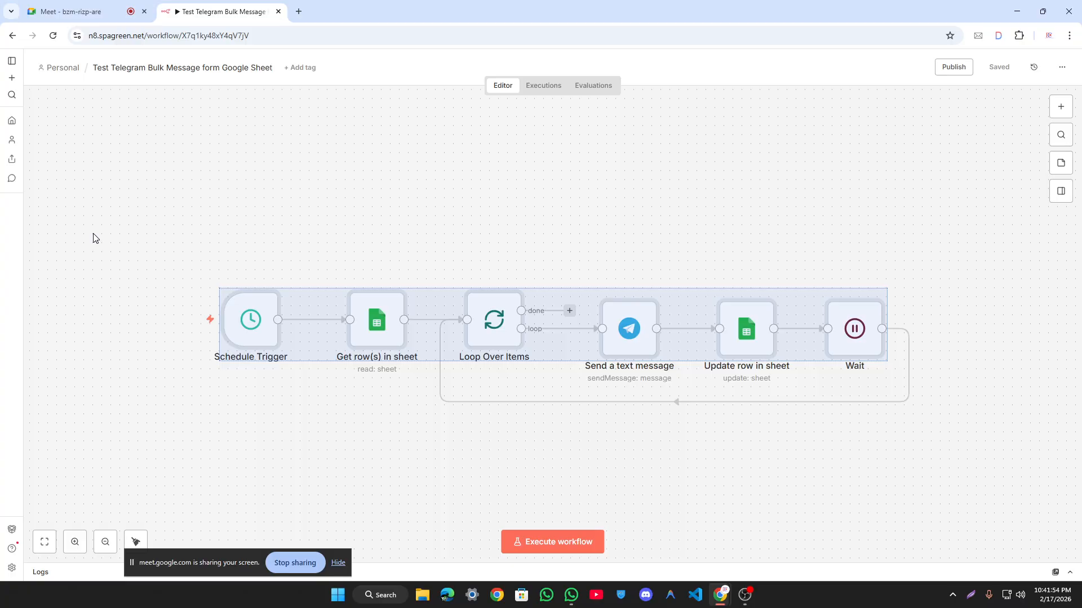
pyautogui.press('Delete')
pyautogui.press('super+v')
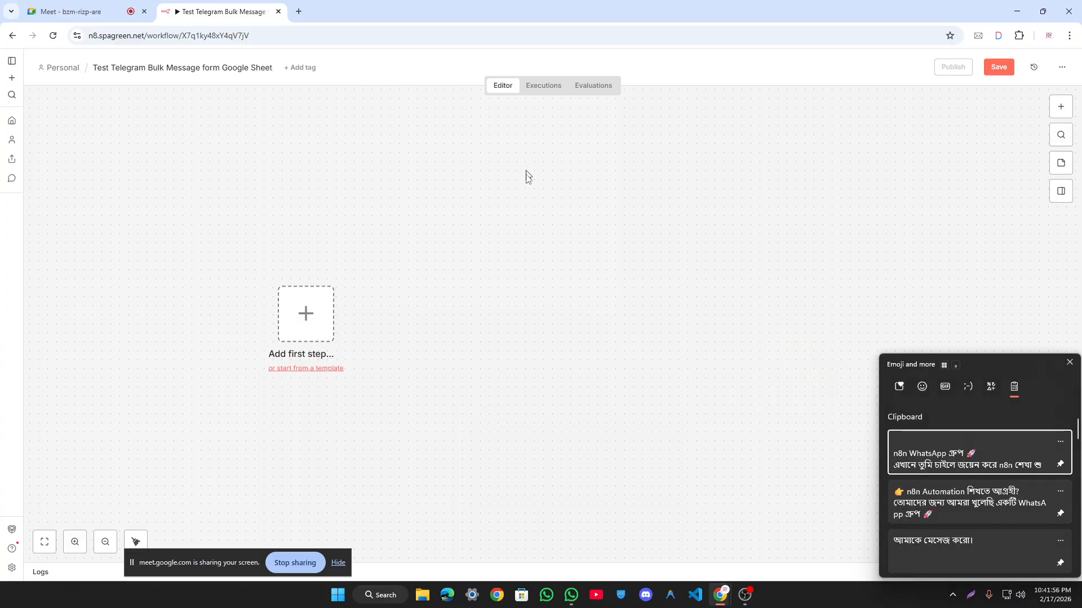
pyautogui.click(471, 192)
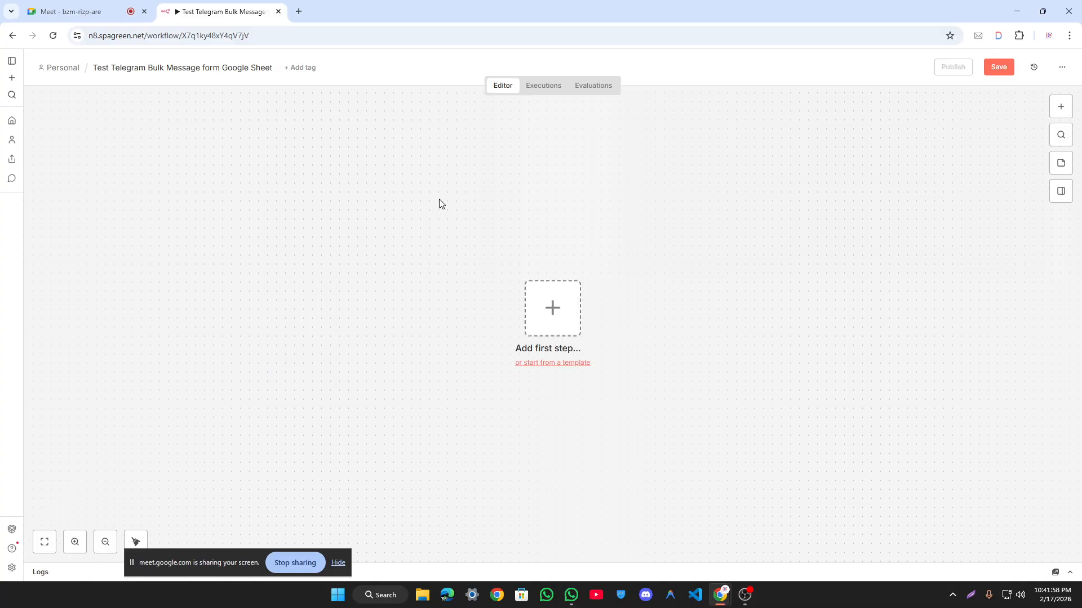
pyautogui.click(1005, 67)
# Step: Check the meeting, then return to n8n with the floating call window closed
pyautogui.moveTo(371, 213); pyautogui.dragTo(724, 434)
pyautogui.click(106, 6)
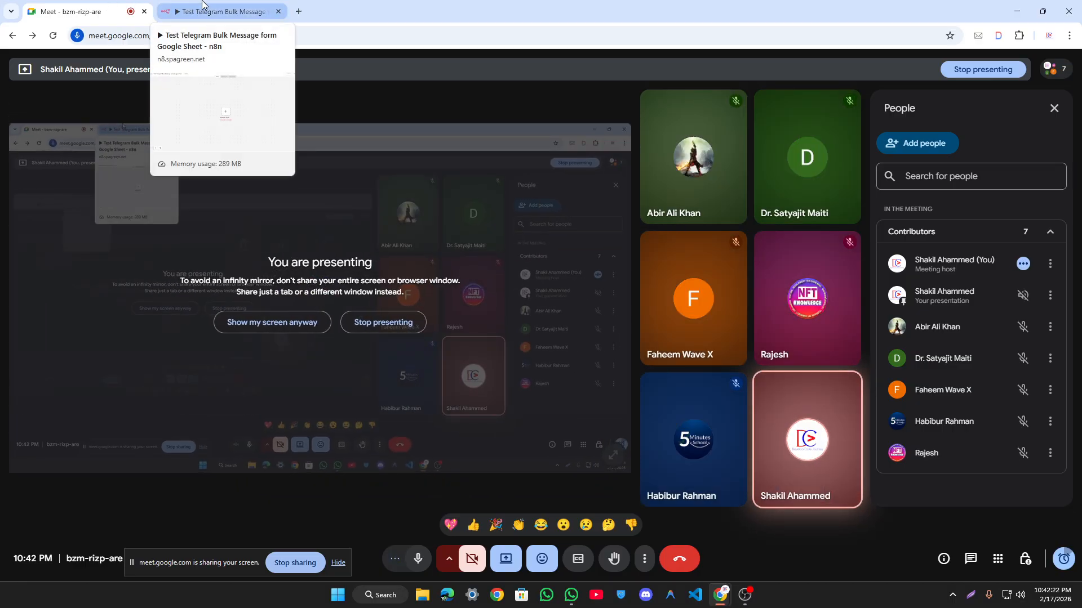
pyautogui.click(198, 6)
pyautogui.click(273, 193)
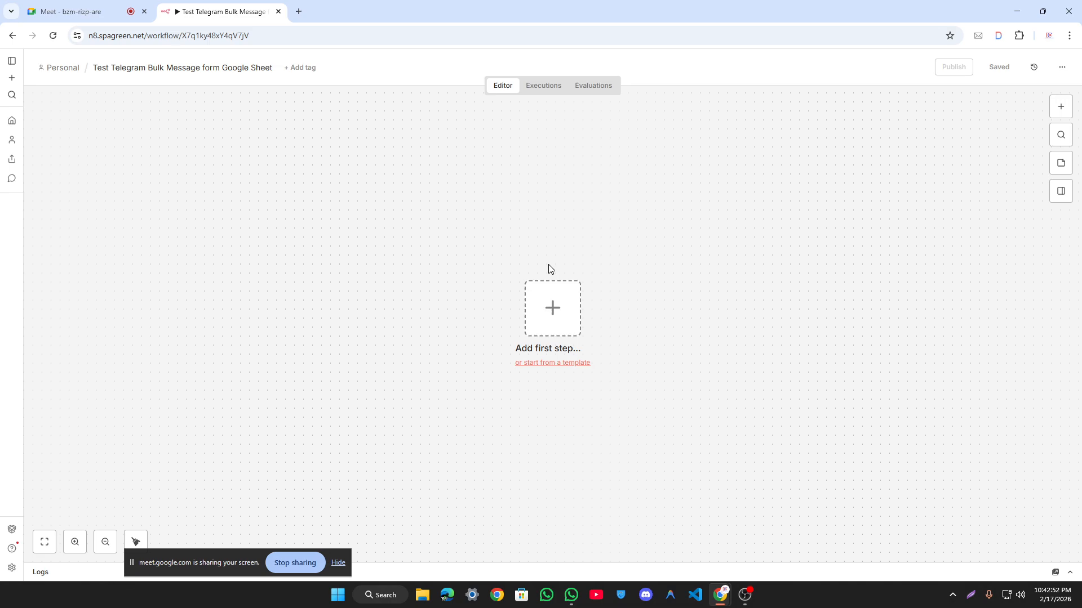
# Step: Admit the waiting guest into the Meet call from the People panel
pyautogui.click(101, 11)
pyautogui.click(1028, 257)
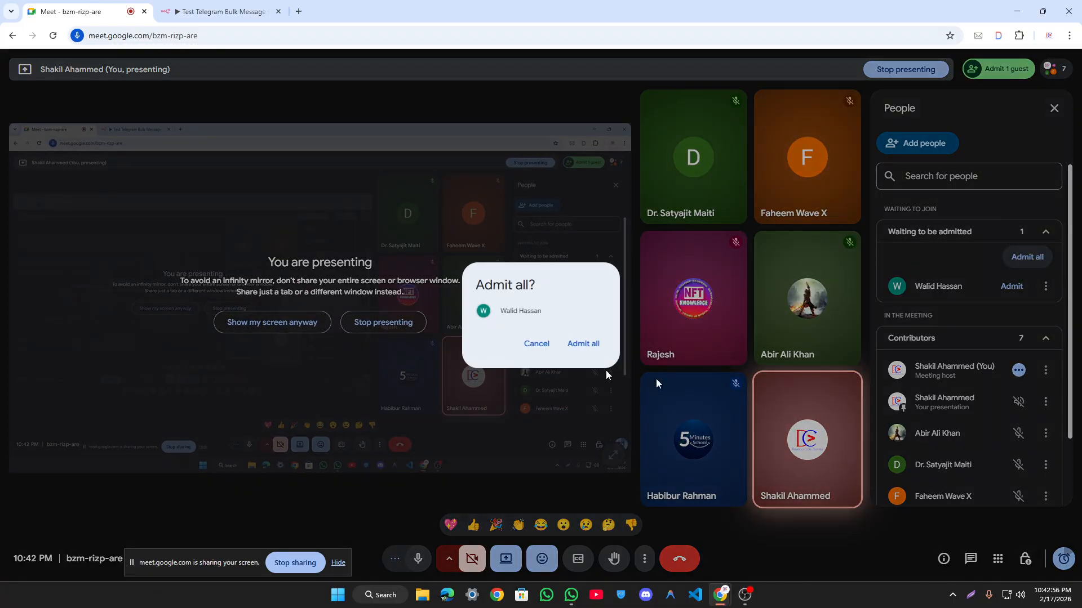
pyautogui.click(580, 343)
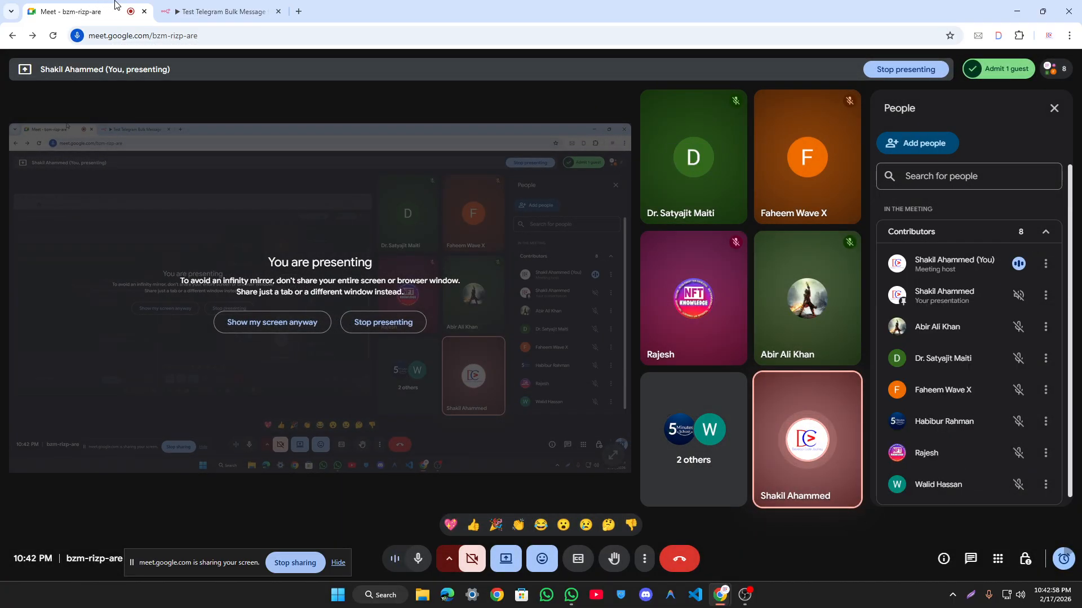
pyautogui.click(223, 11)
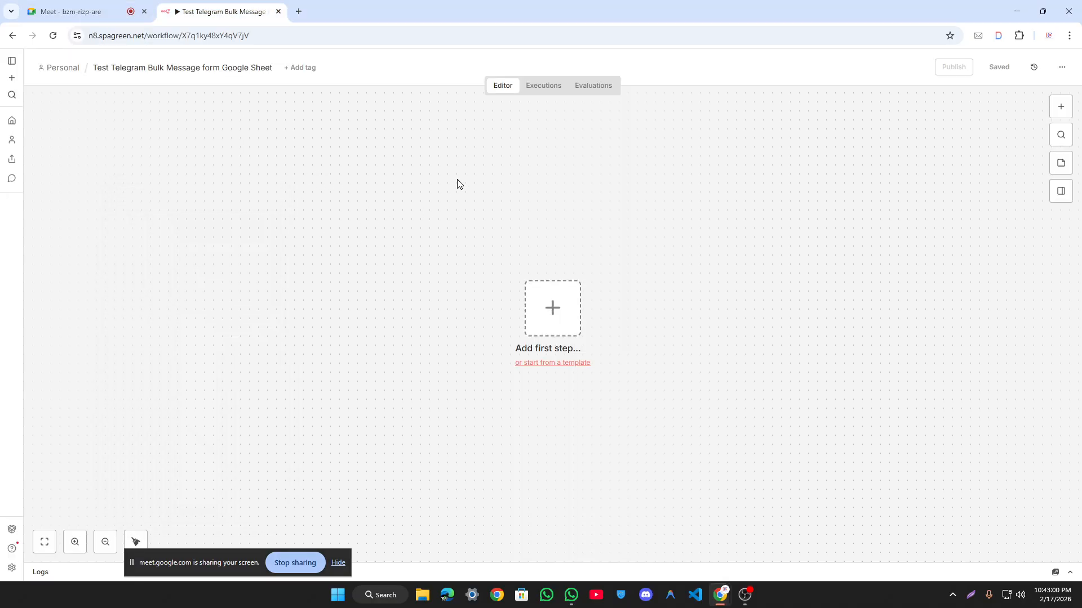
# Step: Bring up the list of workflow triggers on the empty n8n canvas
pyautogui.press('super+v')
pyautogui.press('Escape')
pyautogui.click(562, 307)
pyautogui.click(708, 236)
pyautogui.click(544, 314)
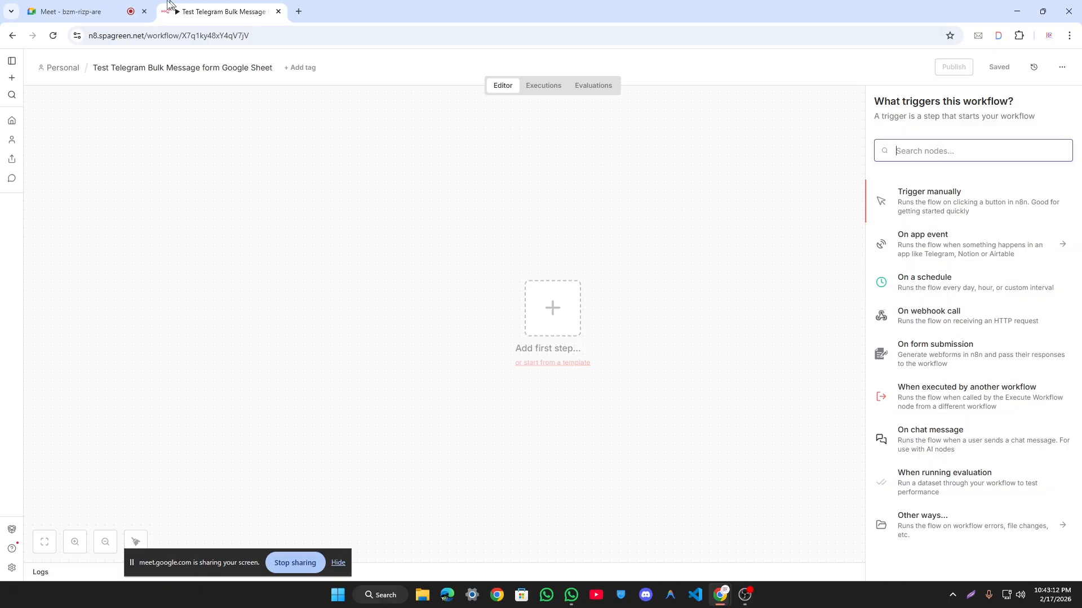
# Step: Mute the newly admitted participant for everyone, then dismiss the n8n trigger list
pyautogui.click(101, 8)
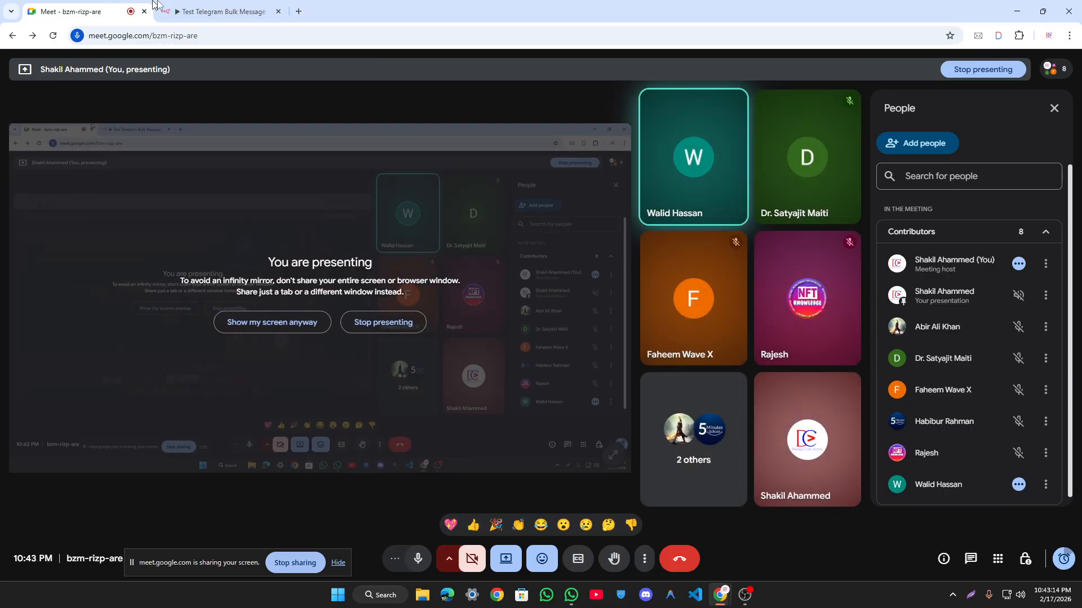
pyautogui.moveTo(723, 152)
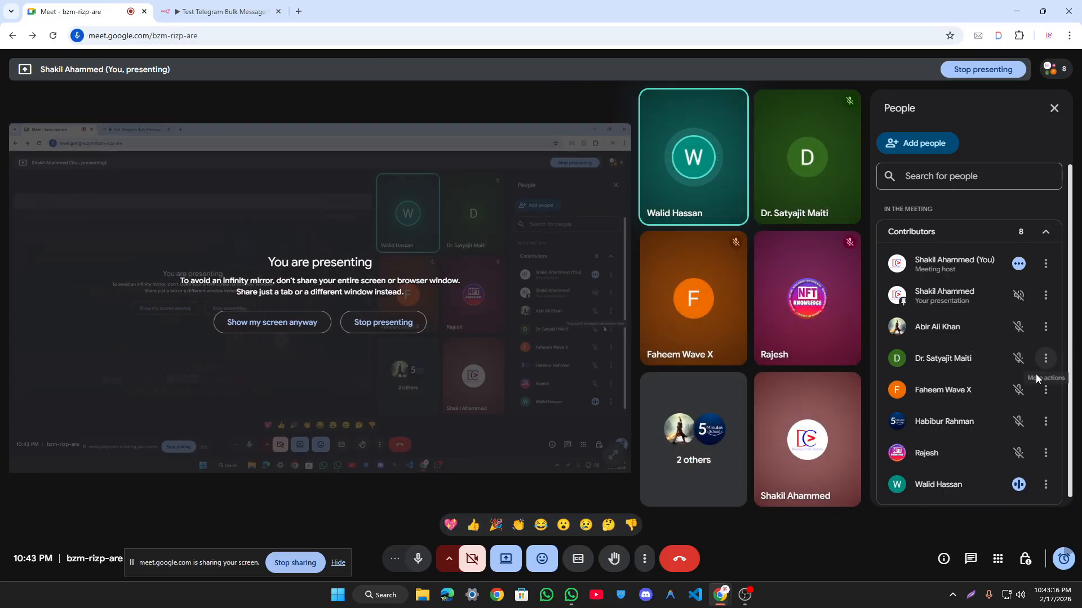
pyautogui.click(1019, 486)
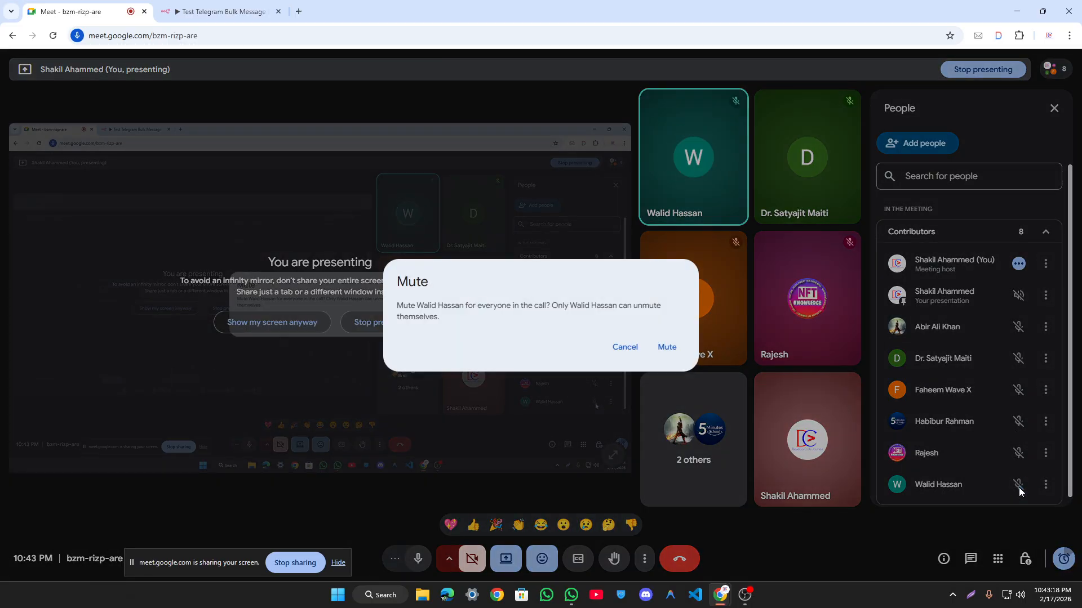
pyautogui.click(667, 346)
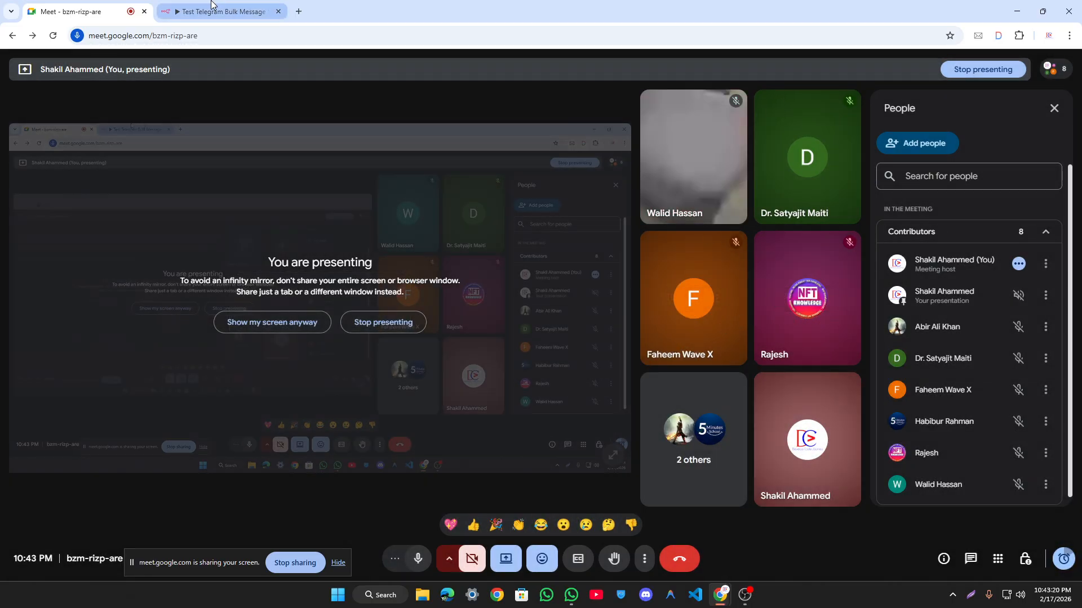
pyautogui.click(222, 12)
pyautogui.click(272, 192)
pyautogui.click(435, 222)
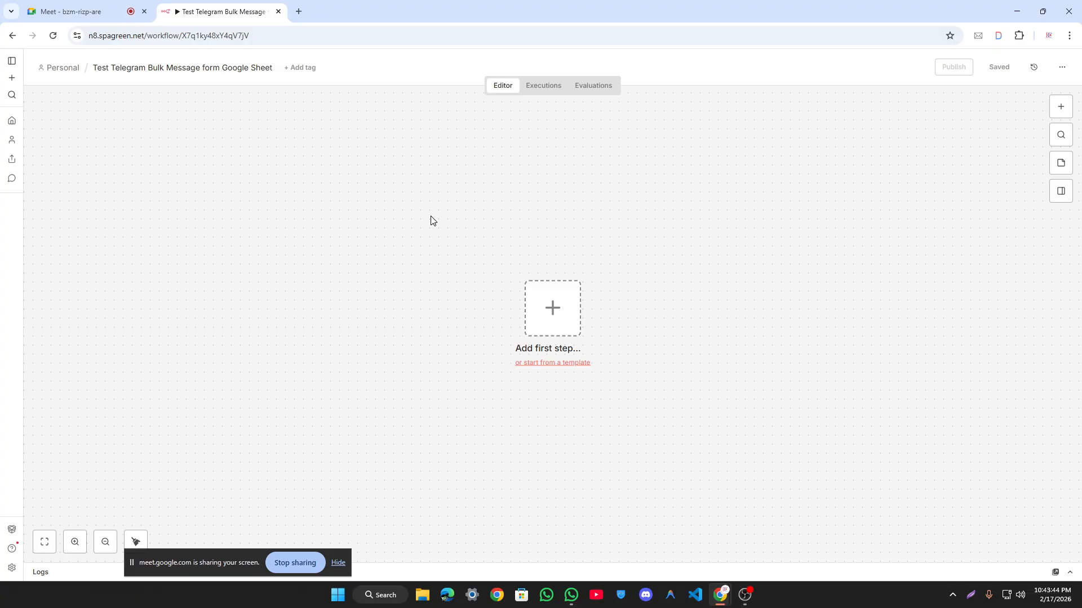
# Step: Search the node panel for 'if' and add an If node after the manual trigger
pyautogui.click(574, 315)
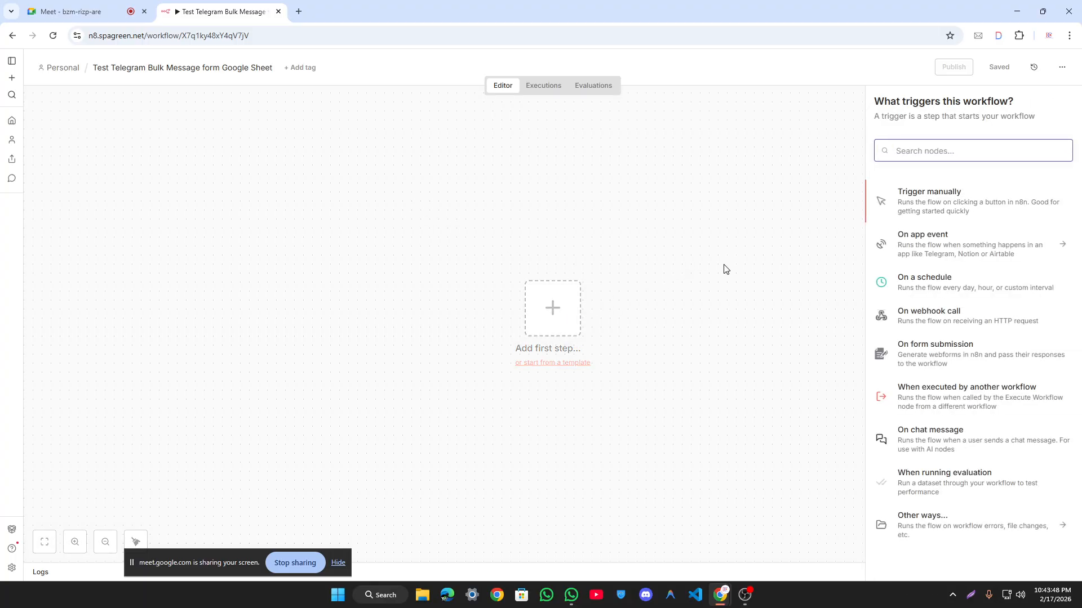
pyautogui.click(688, 270)
pyautogui.moveTo(488, 238); pyautogui.dragTo(727, 449)
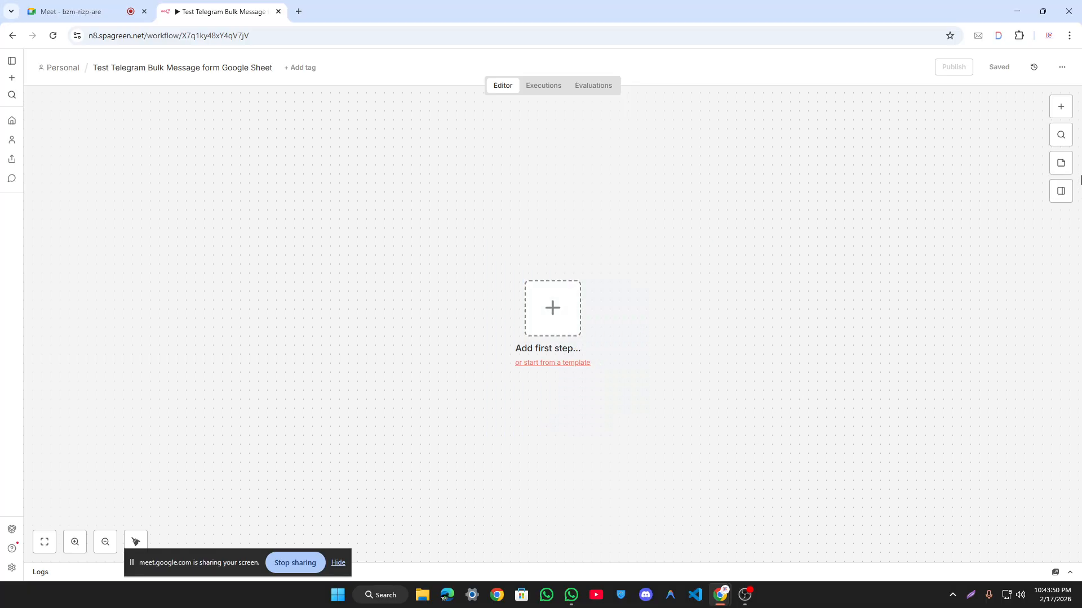
pyautogui.click(1069, 109)
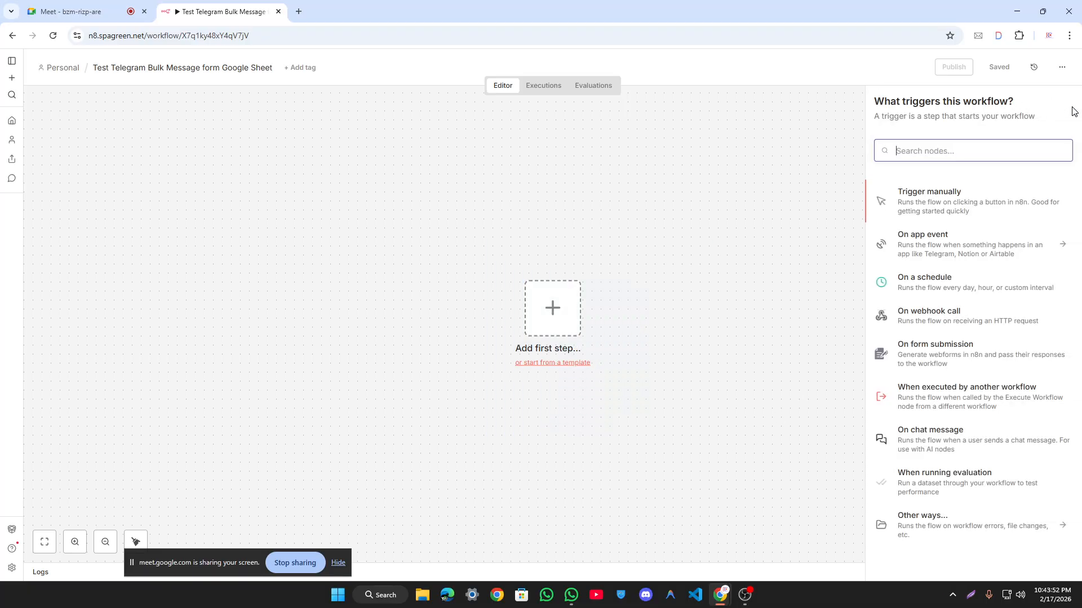
pyautogui.write('wha')
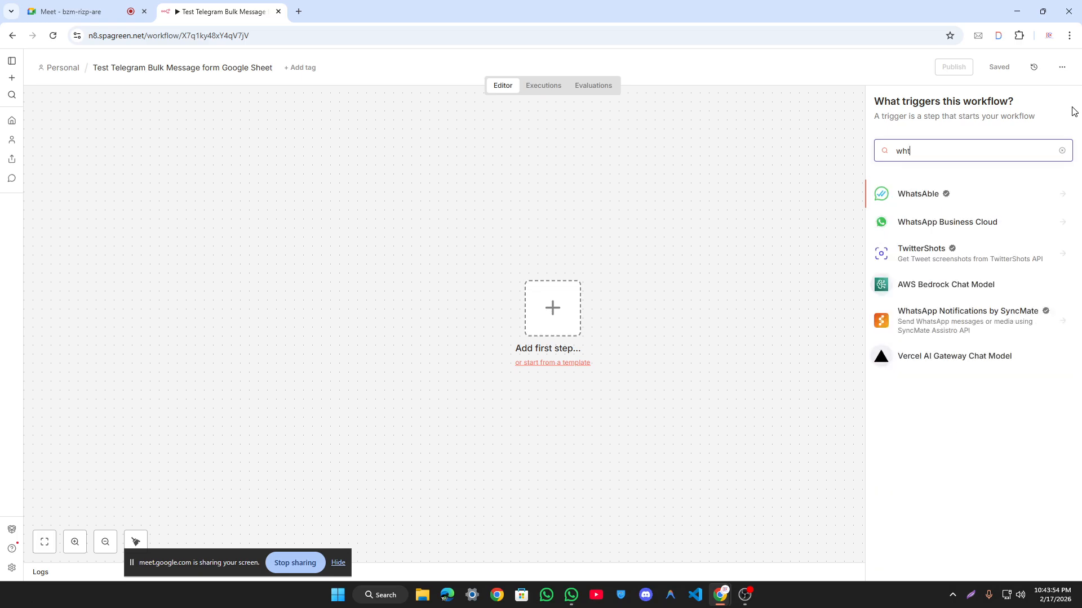
pyautogui.press('BackSpace')
pyautogui.press('BackSpace')
pyautogui.press('BackSpace')
pyautogui.write('if')
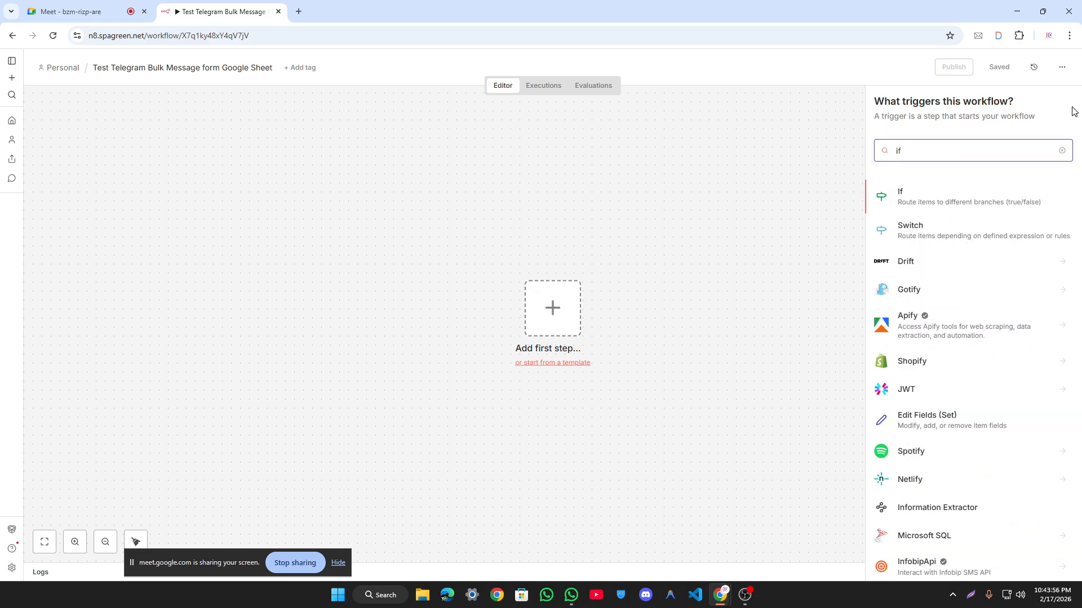
pyautogui.press('Return')
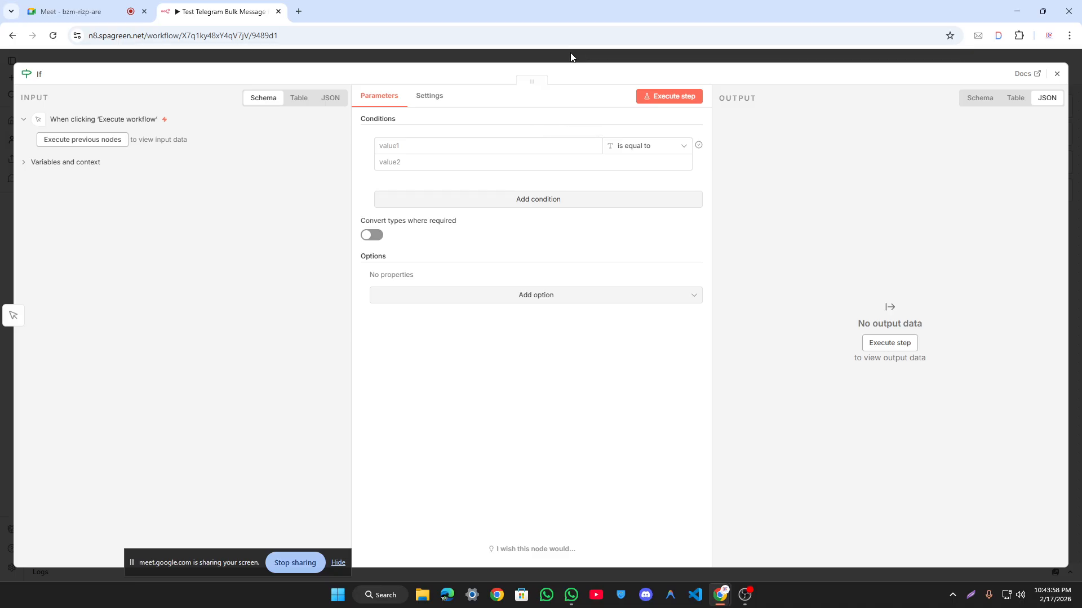
# Step: Delete the manual trigger node, centre the If node, and reopen its parameters
pyautogui.click(572, 56)
pyautogui.moveTo(550, 322); pyautogui.dragTo(440, 313)
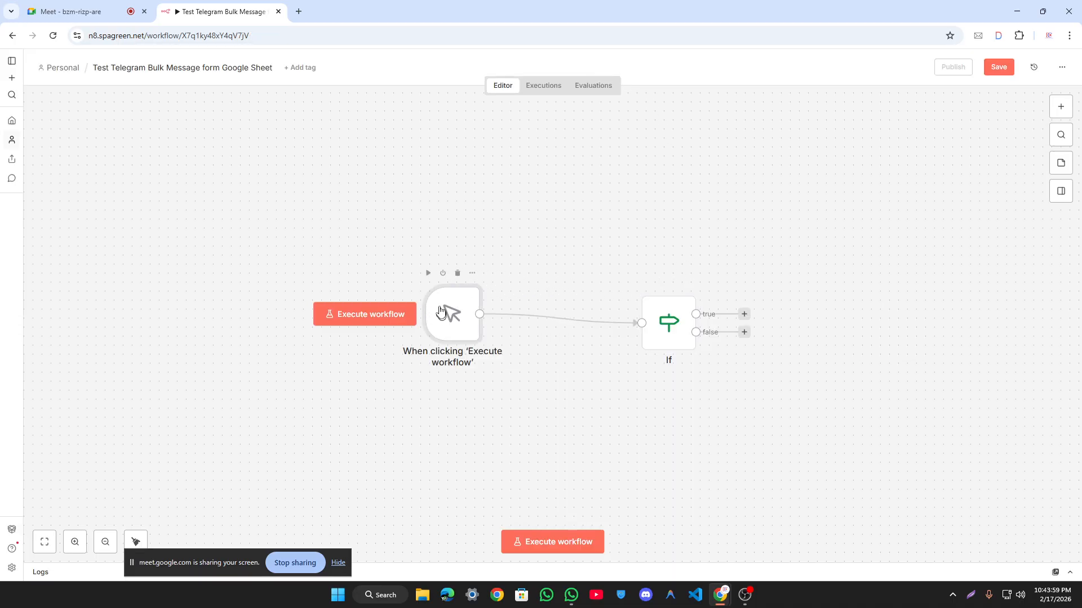
pyautogui.click(450, 280)
pyautogui.moveTo(644, 309); pyautogui.dragTo(502, 262)
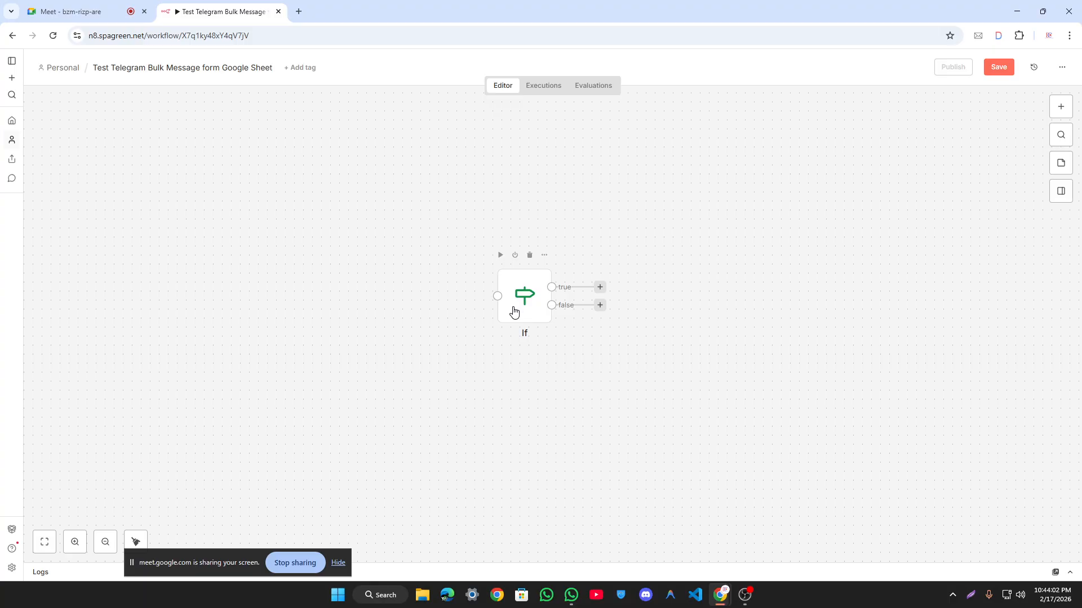
pyautogui.scroll(3, 513, 309)
pyautogui.scroll(2, 342, 272)
pyautogui.scroll(-1, 686, 213)
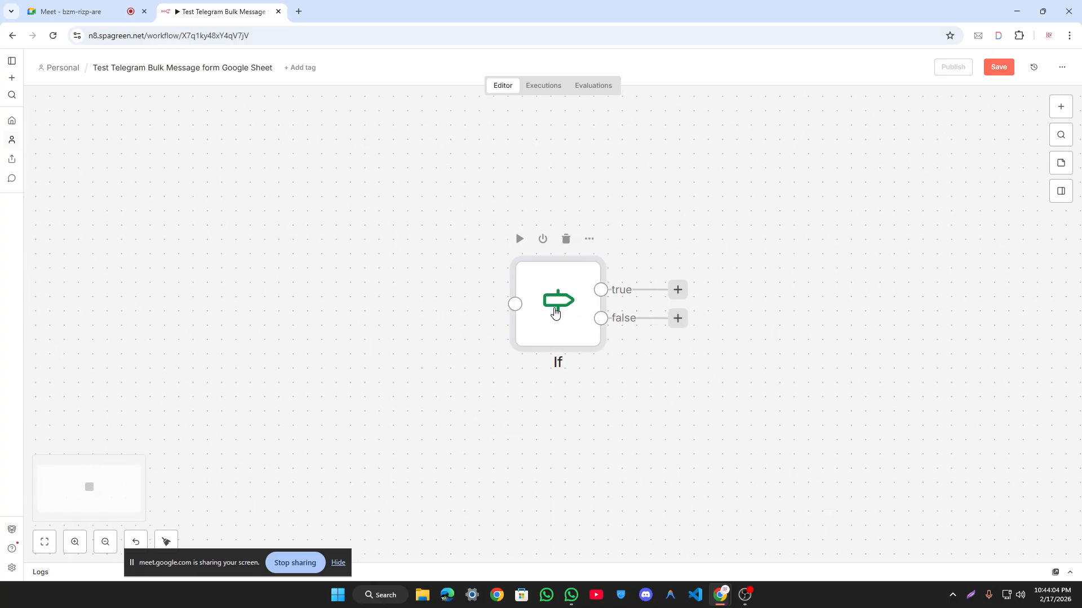
pyautogui.doubleClick(553, 307)
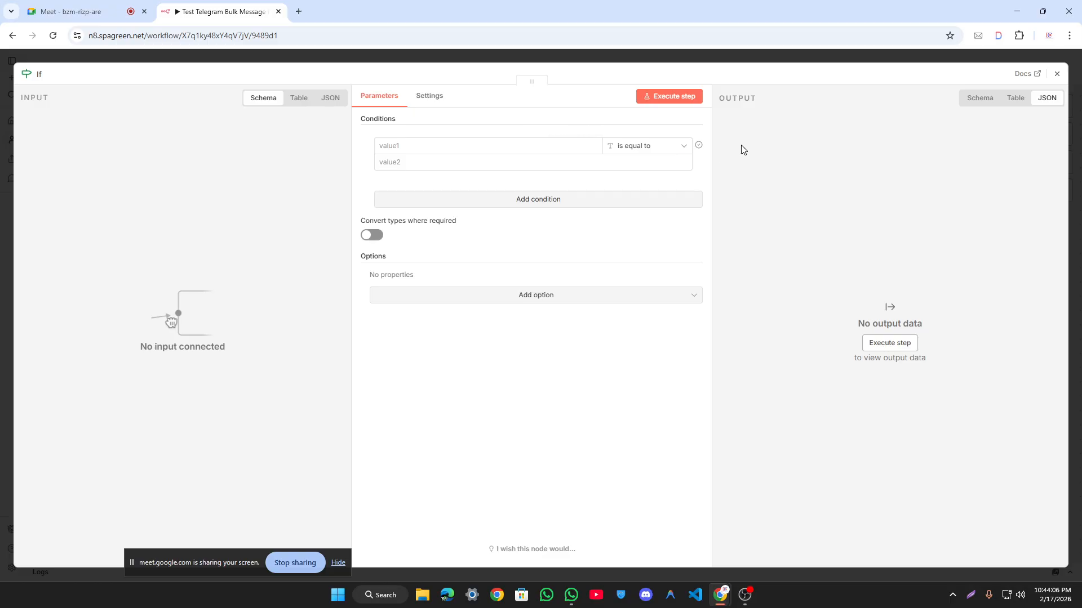
# Step: Inspect the condition's value fields and operator list, leaving 'is equal to' selected
pyautogui.click(564, 148)
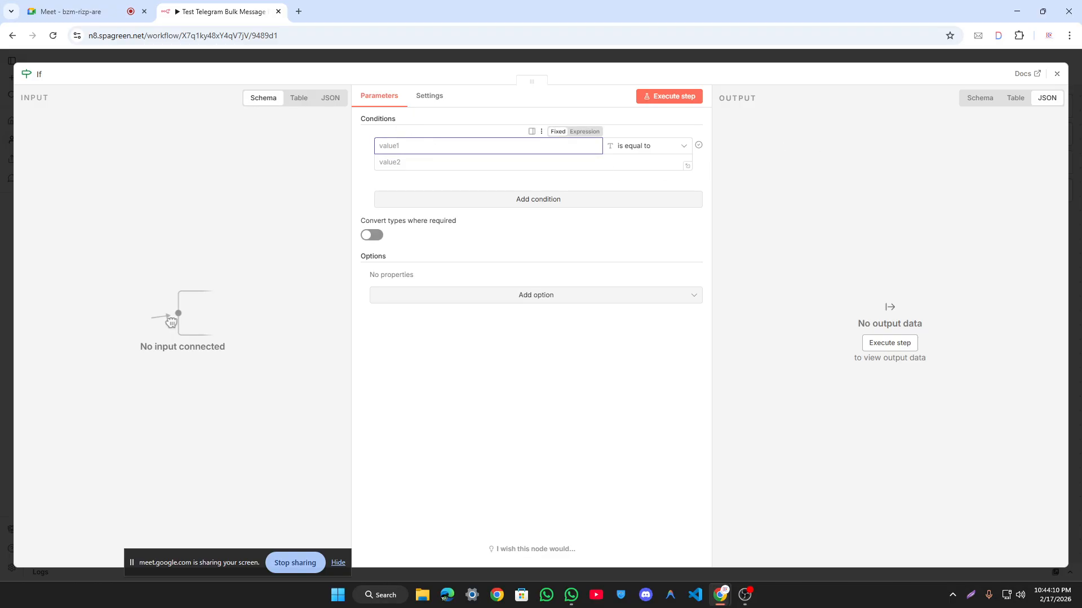
pyautogui.click(631, 147)
pyautogui.moveTo(631, 179)
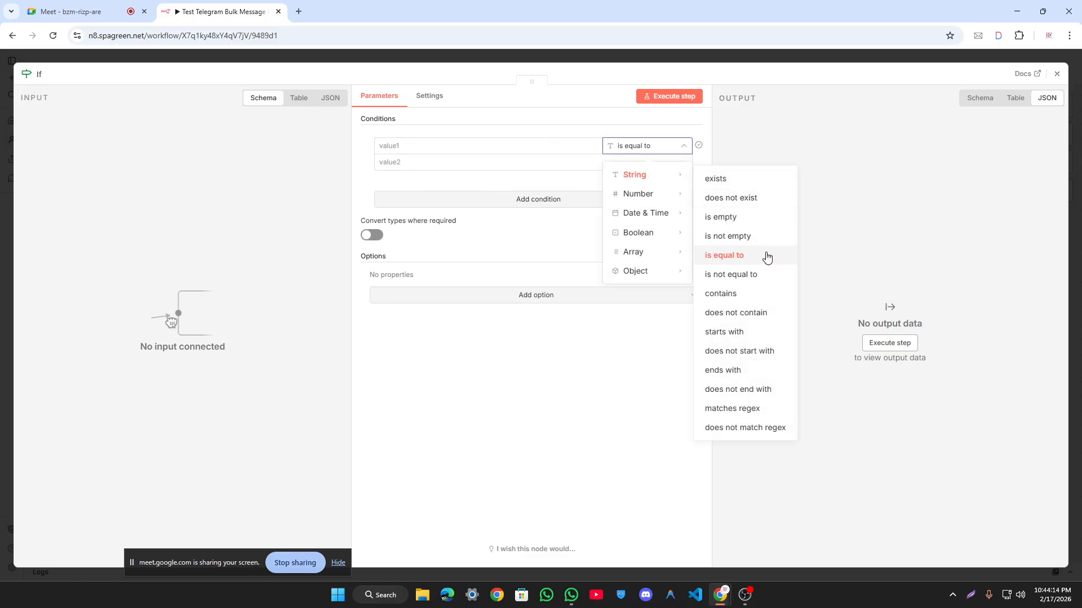
pyautogui.click(489, 146)
pyautogui.click(489, 162)
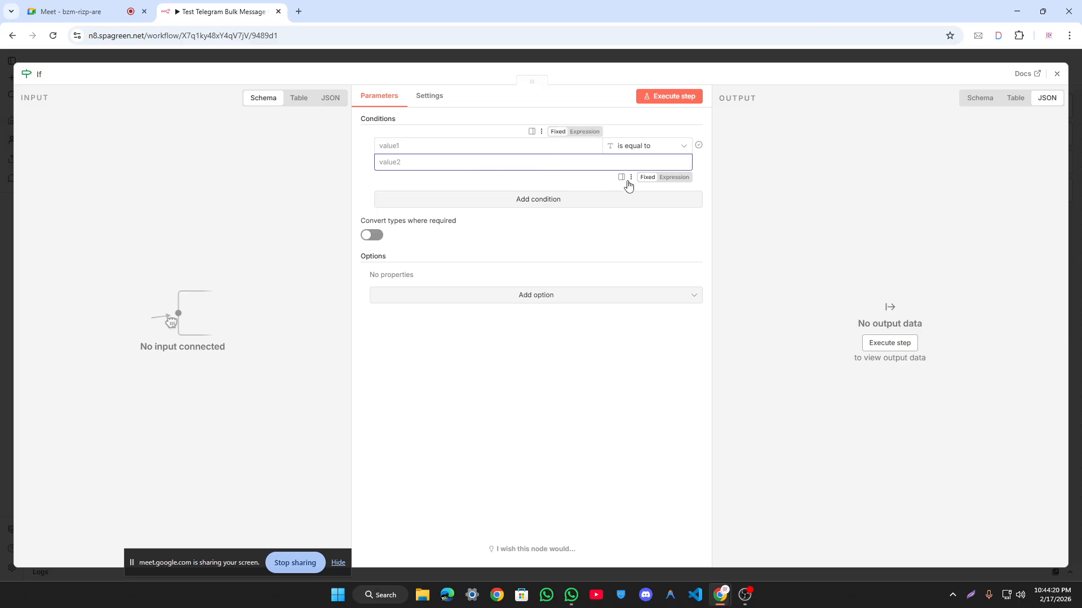
pyautogui.click(380, 146)
# Step: Enter 1 in both values and execute the step, sending one item to the True Branch
pyautogui.write('1')
pyautogui.click(463, 161)
pyautogui.write('1')
pyautogui.click(668, 99)
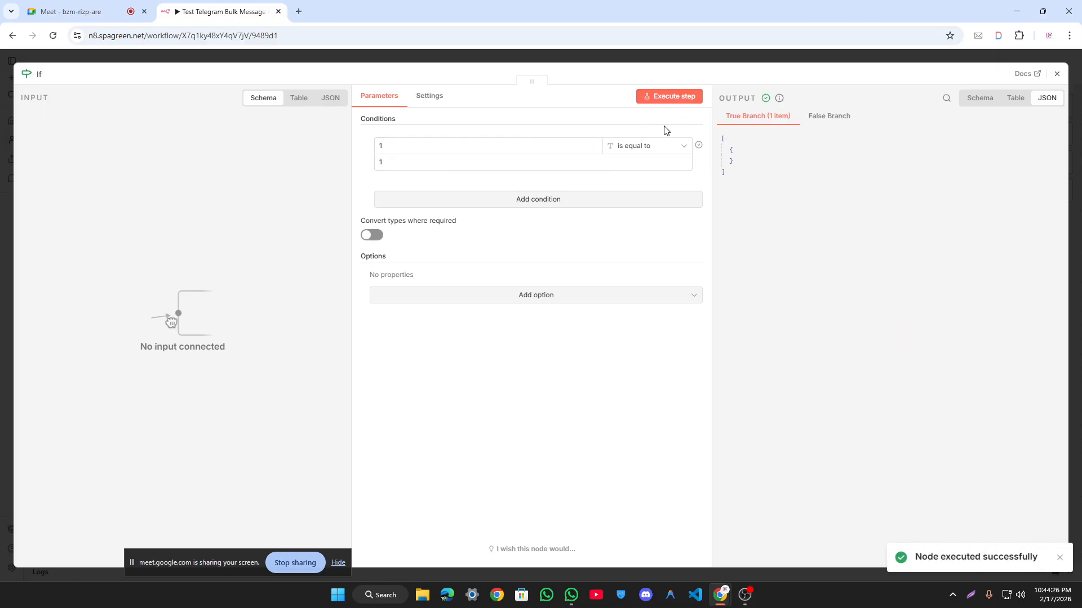
pyautogui.moveTo(753, 198); pyautogui.dragTo(715, 133)
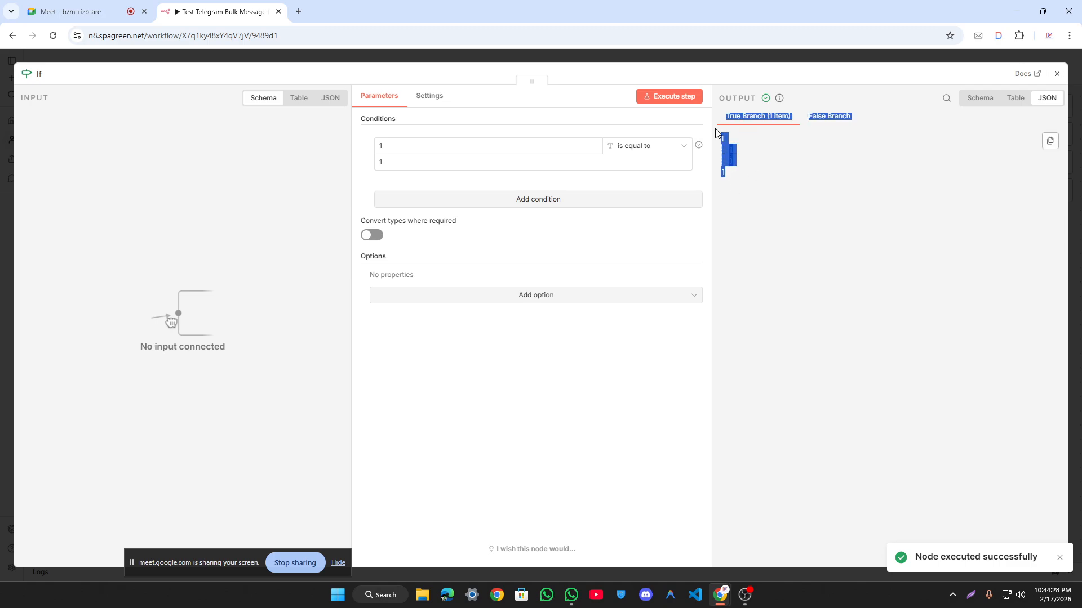
pyautogui.click(740, 127)
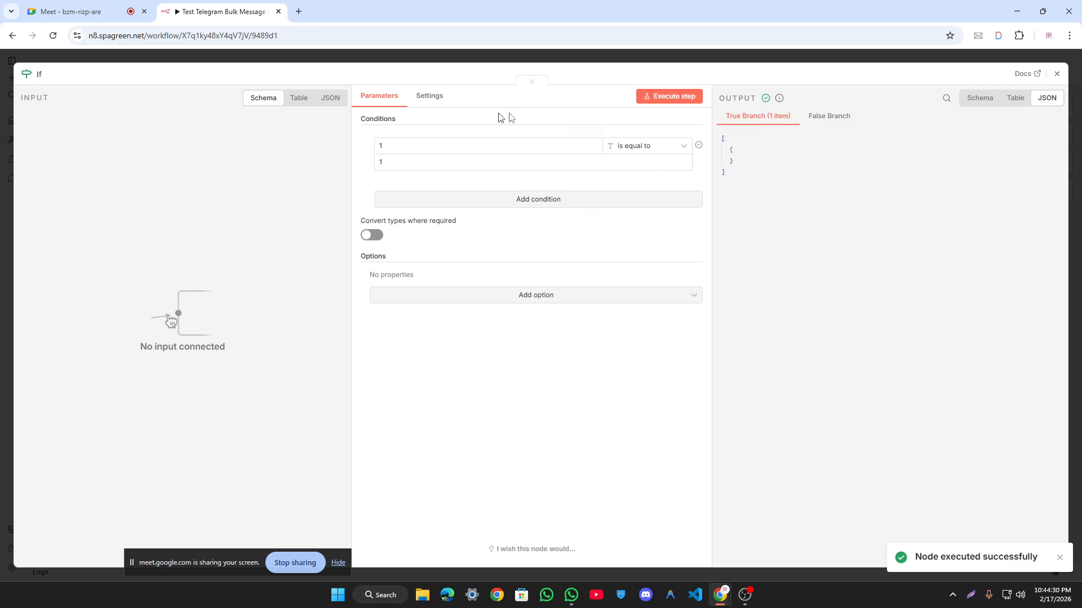
# Step: Change the second comparison value from 1 to 2
pyautogui.click(458, 162)
pyautogui.press('BackSpace')
pyautogui.write('2')
pyautogui.click(409, 142)
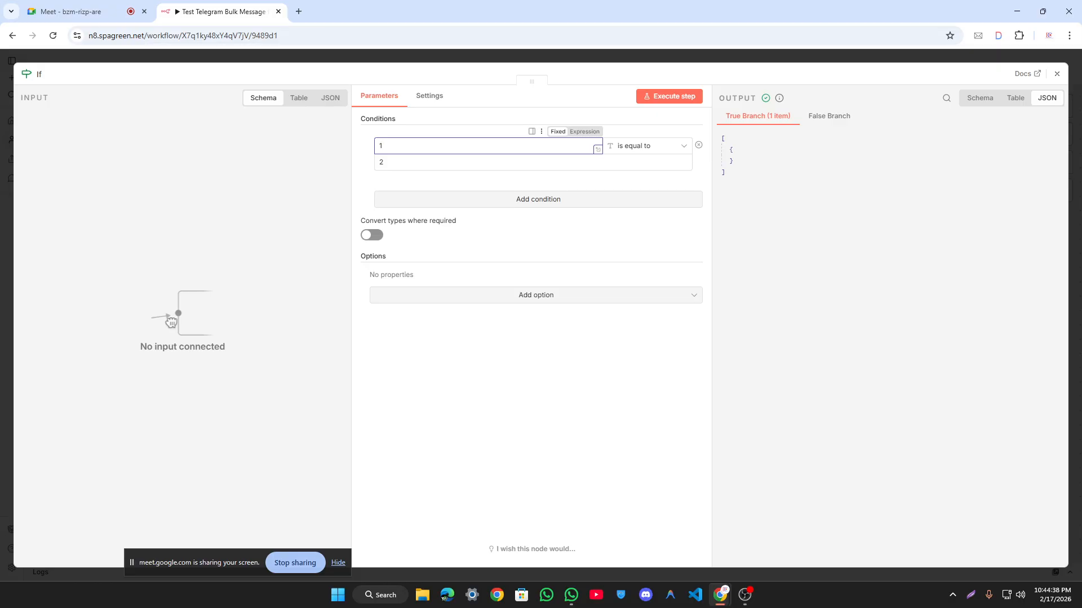
pyautogui.click(382, 163)
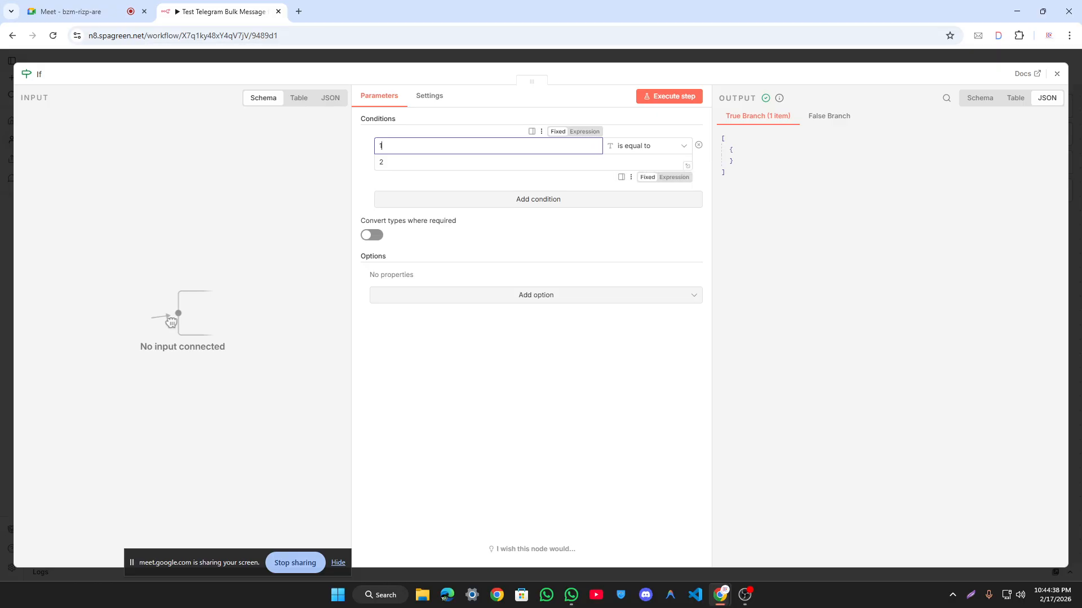
pyautogui.click(417, 182)
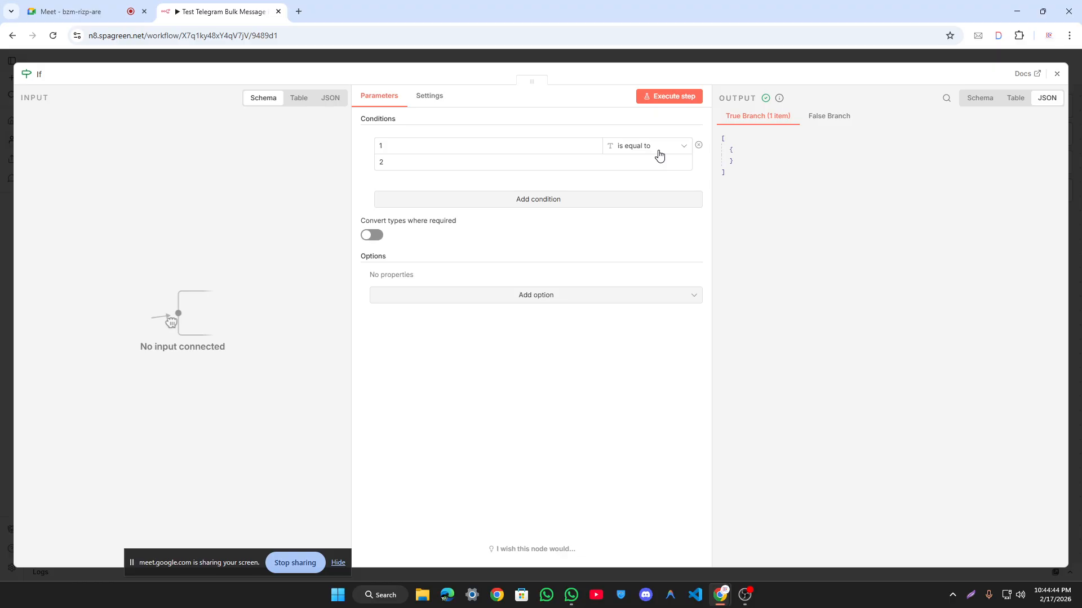
# Step: Execute the step and view the single item on the False Branch
pyautogui.click(682, 100)
pyautogui.click(817, 116)
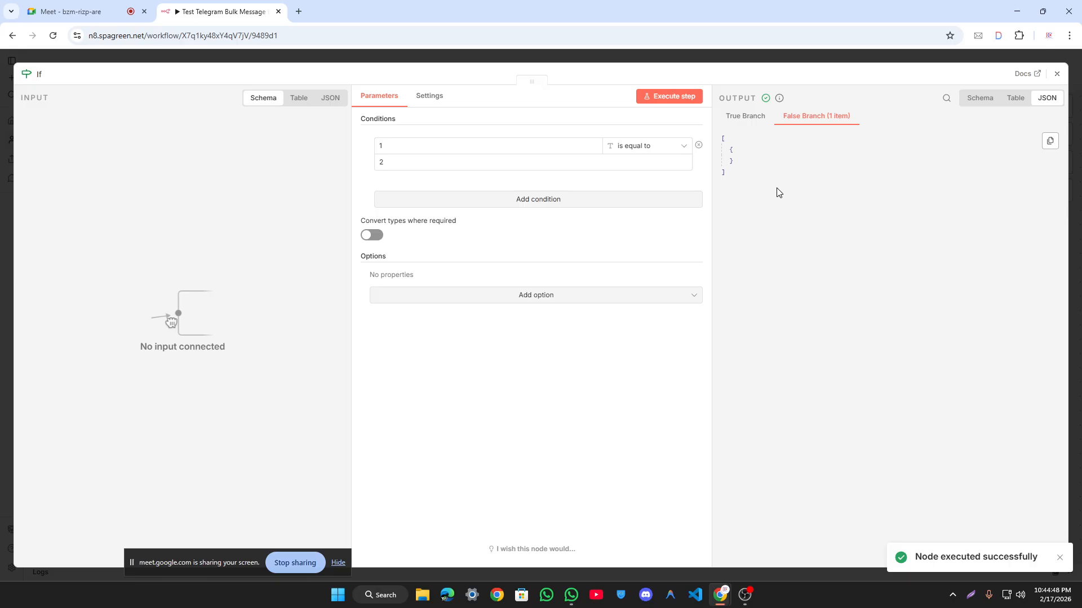
pyautogui.moveTo(717, 180); pyautogui.dragTo(760, 151)
pyautogui.click(761, 151)
pyautogui.hotkey('ctrl', 'a')
# Step: Switch the condition operator to String 'is not equal to'
pyautogui.click(759, 148)
pyautogui.click(658, 146)
pyautogui.moveTo(647, 177)
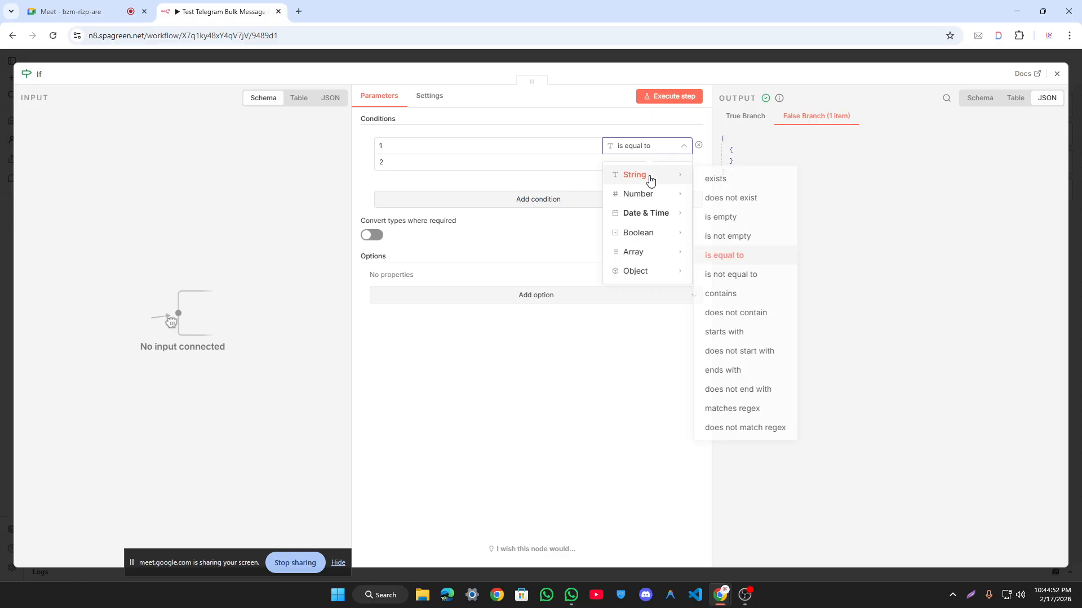
pyautogui.click(727, 275)
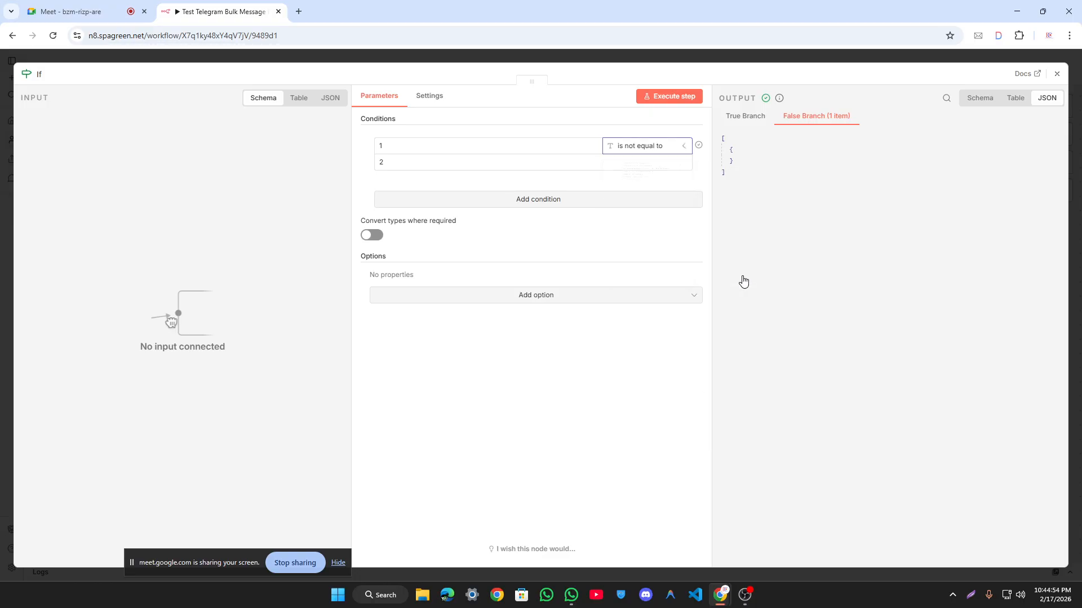
pyautogui.click(381, 162)
pyautogui.doubleClick(380, 146)
pyautogui.click(365, 172)
pyautogui.moveTo(730, 117); pyautogui.dragTo(773, 120)
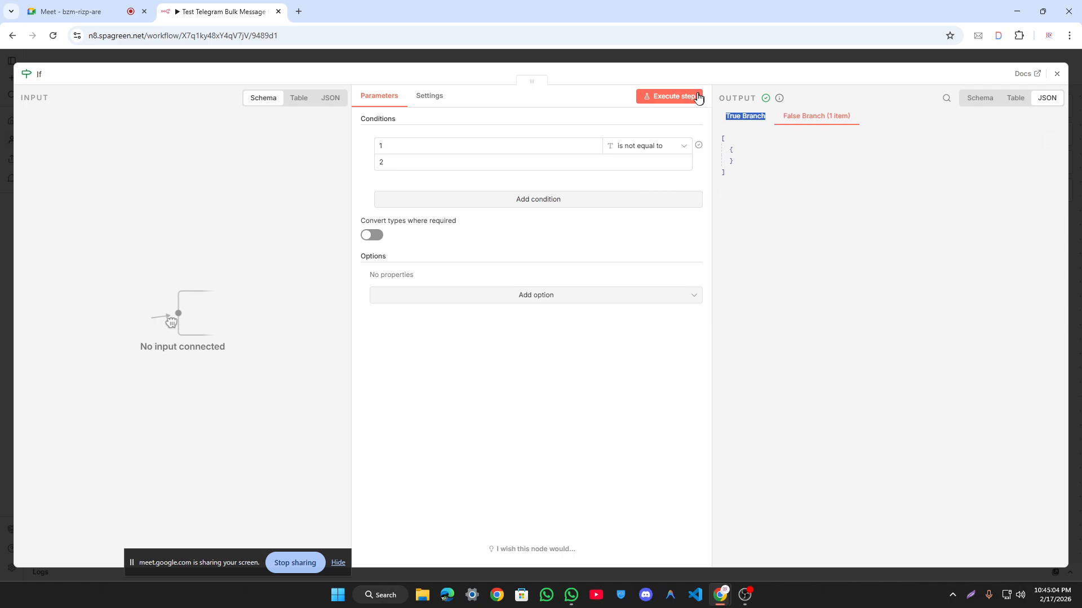
pyautogui.click(781, 180)
# Step: Execute the step and view the single item on the True Branch
pyautogui.click(674, 104)
pyautogui.click(741, 116)
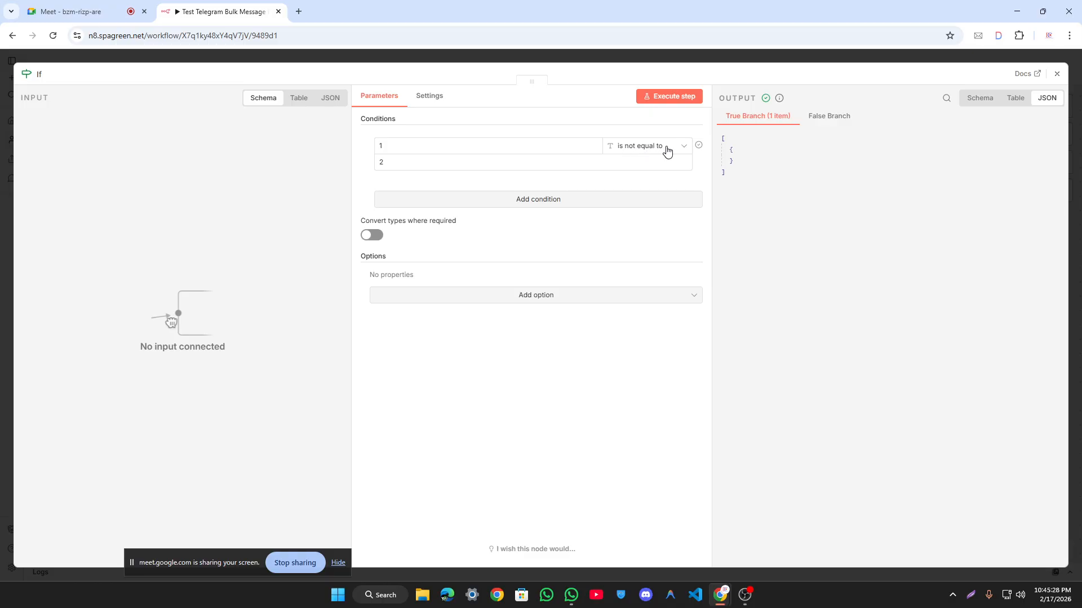
pyautogui.moveTo(401, 144); pyautogui.dragTo(372, 161)
pyautogui.click(406, 140)
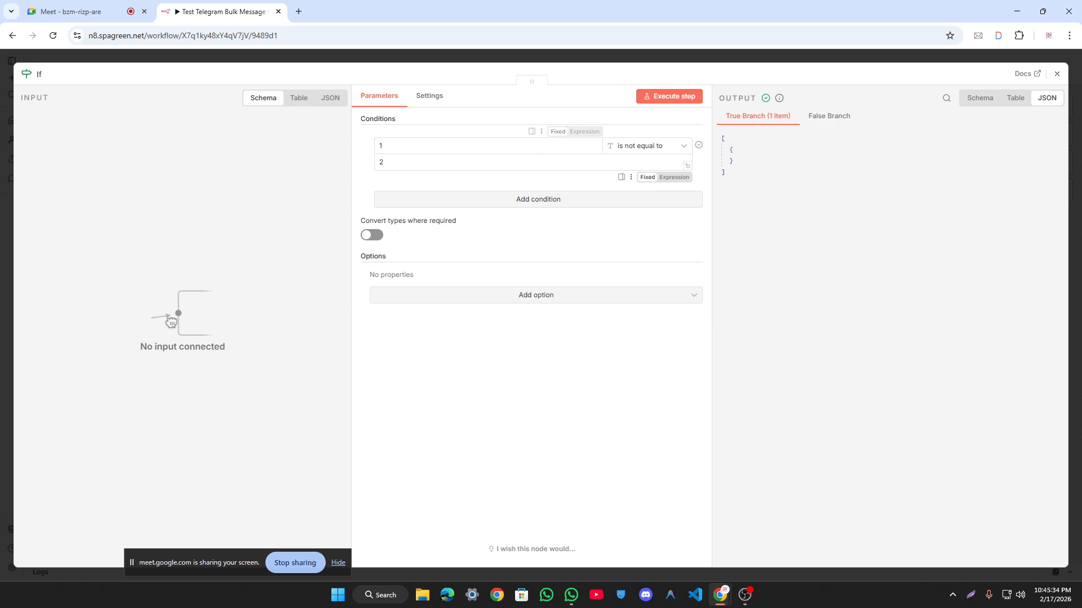
pyautogui.click(659, 146)
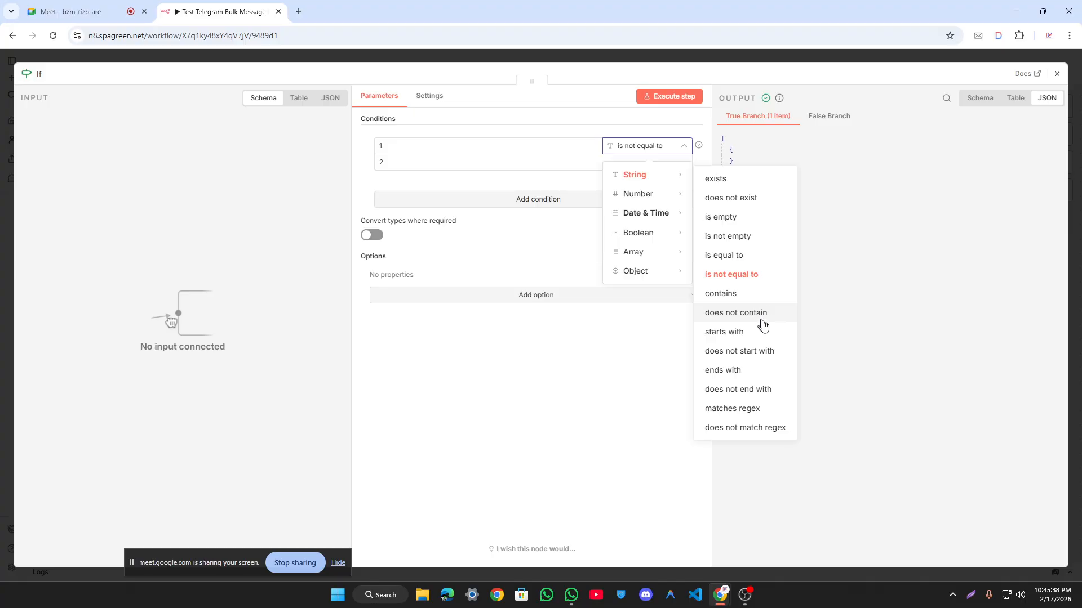
# Step: Switch the condition operator to String 'exists' and test-run the If node
pyautogui.click(753, 181)
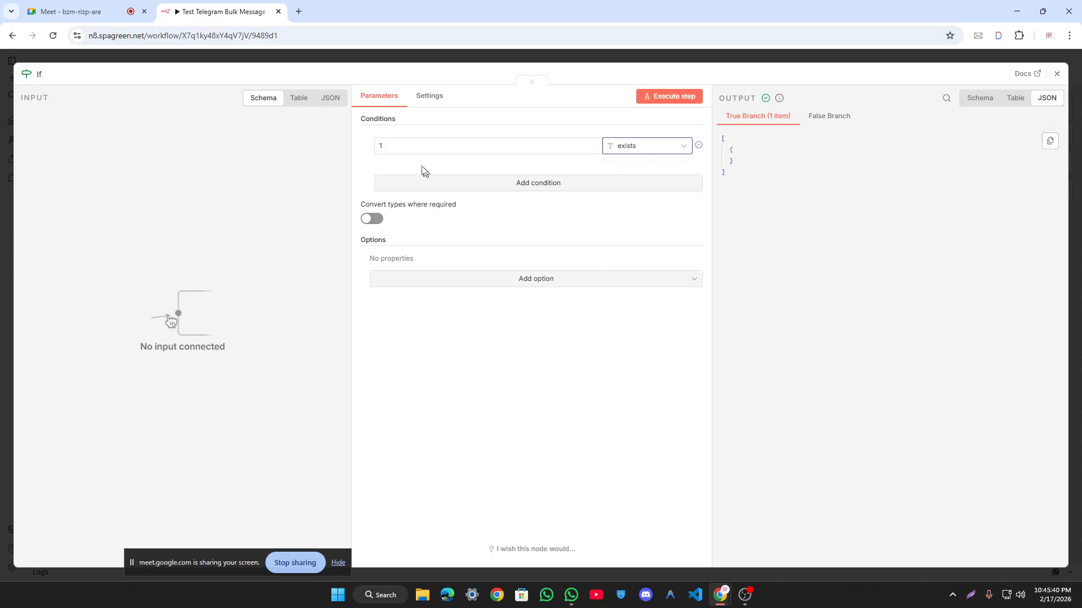
pyautogui.click(416, 146)
pyautogui.moveTo(415, 148); pyautogui.dragTo(361, 162)
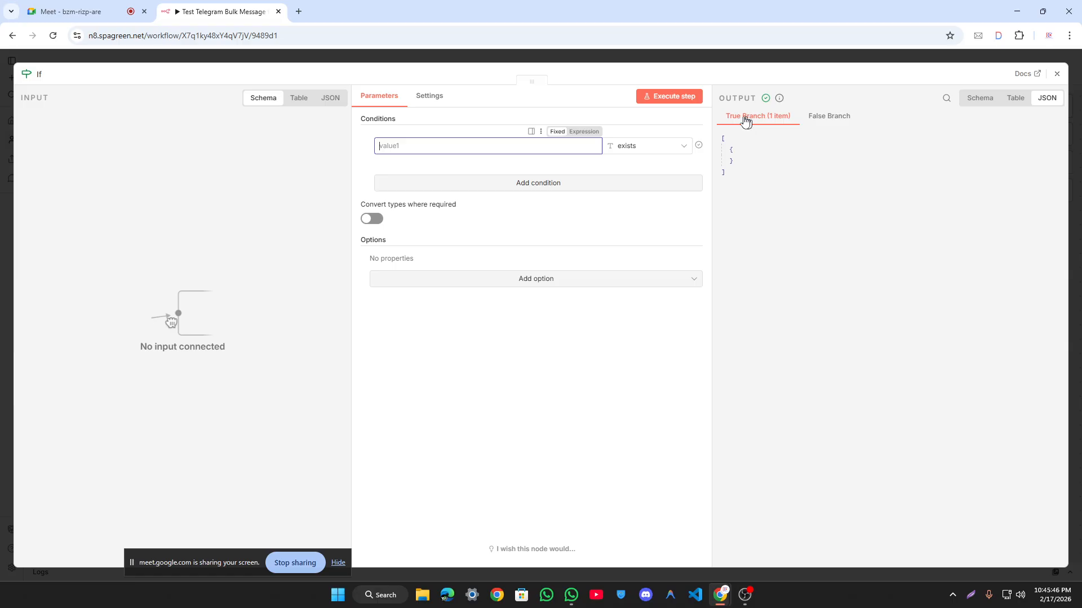
pyautogui.click(824, 258)
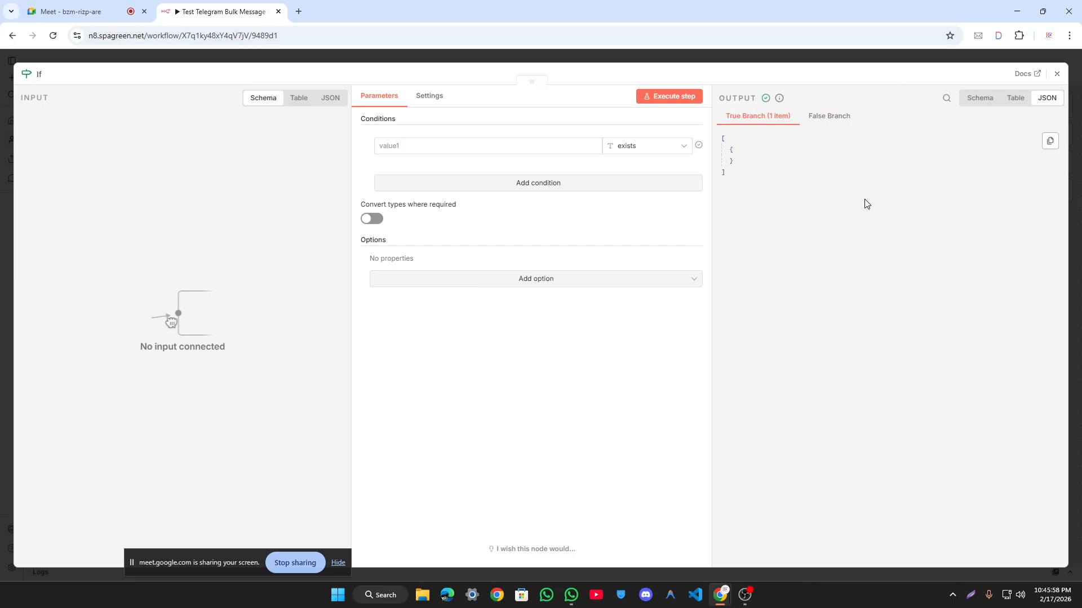
pyautogui.click(659, 97)
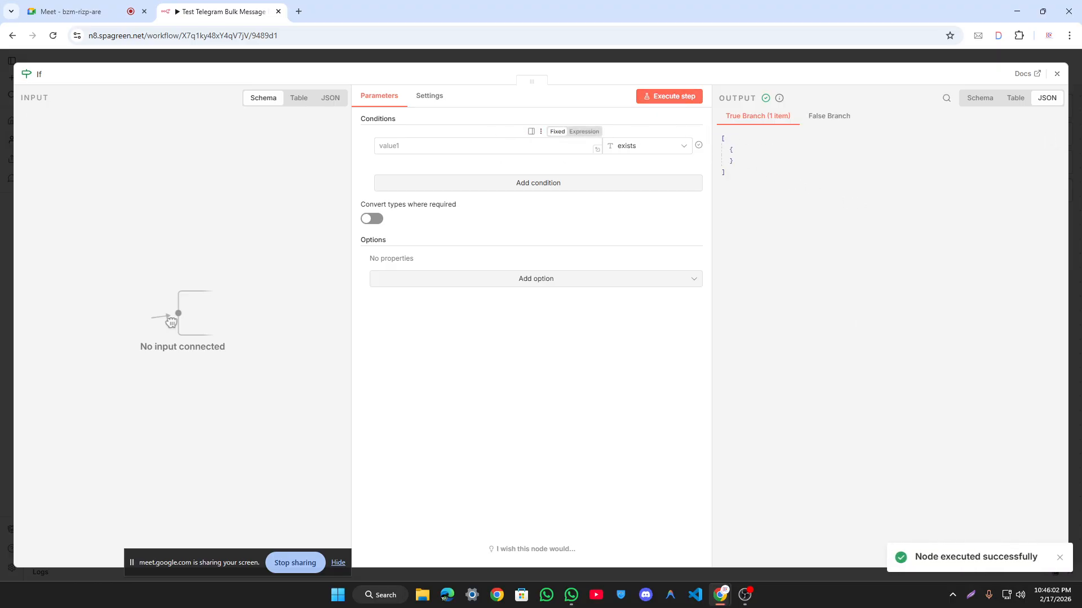
# Step: Keep the 'exists' operator and re-run the If node while editing the first value
pyautogui.click(663, 146)
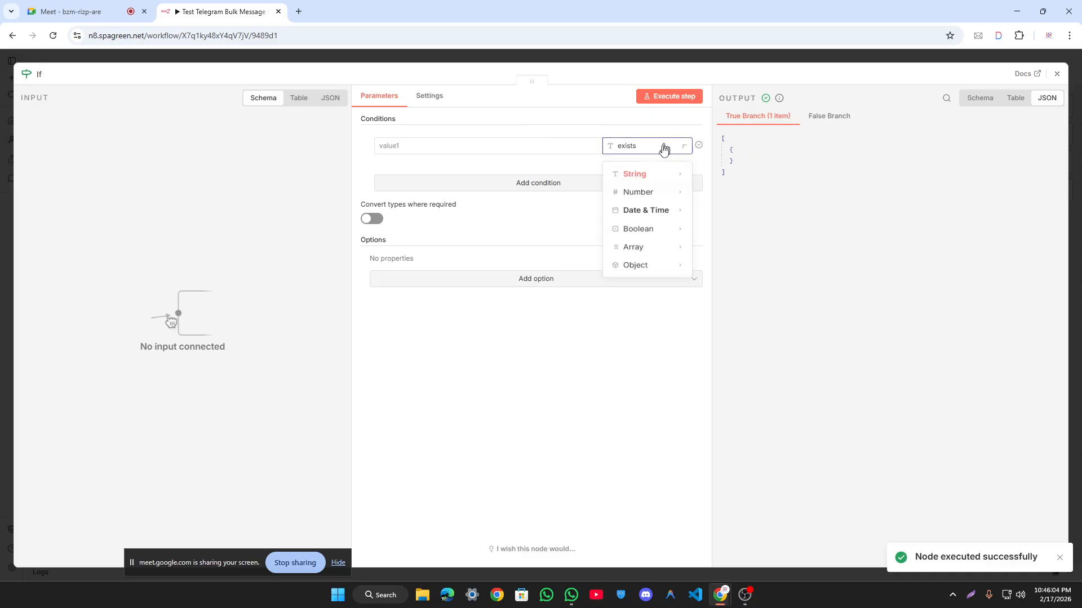
pyautogui.moveTo(645, 181)
pyautogui.click(713, 178)
pyautogui.click(674, 100)
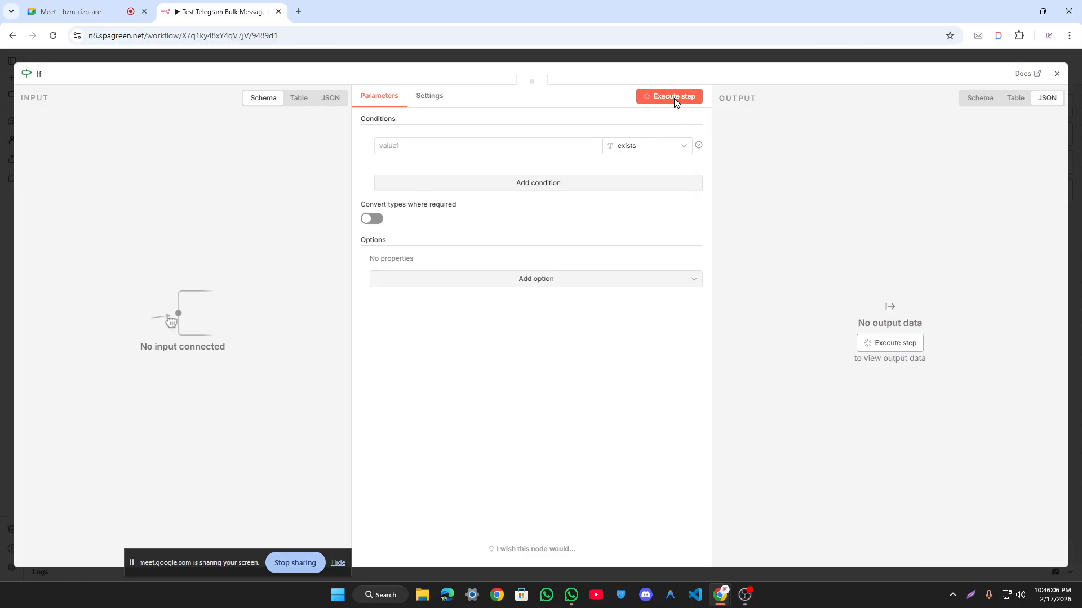
pyautogui.click(483, 145)
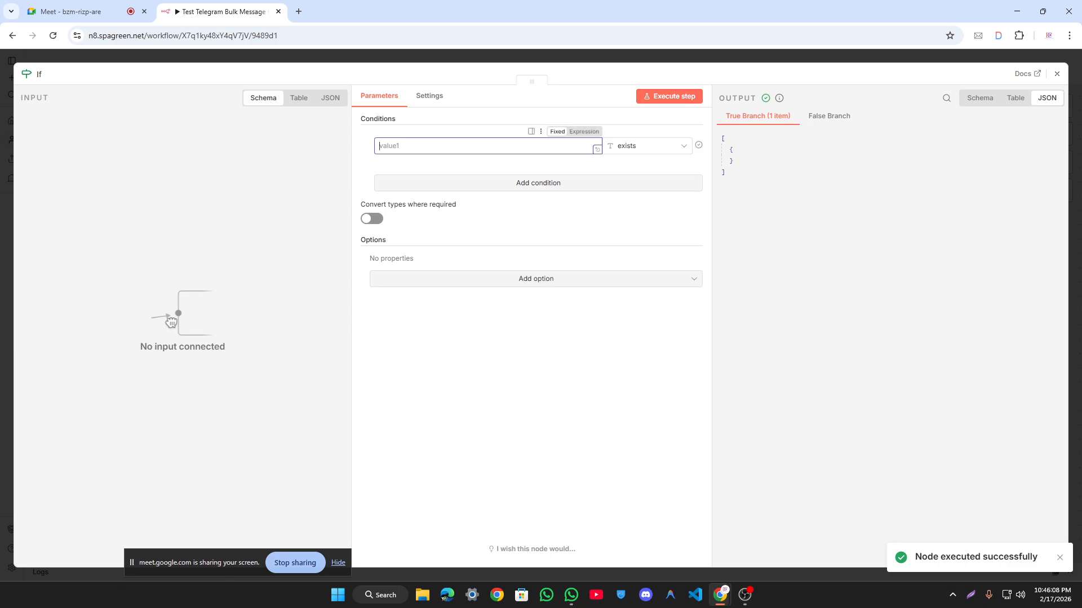
pyautogui.click(648, 146)
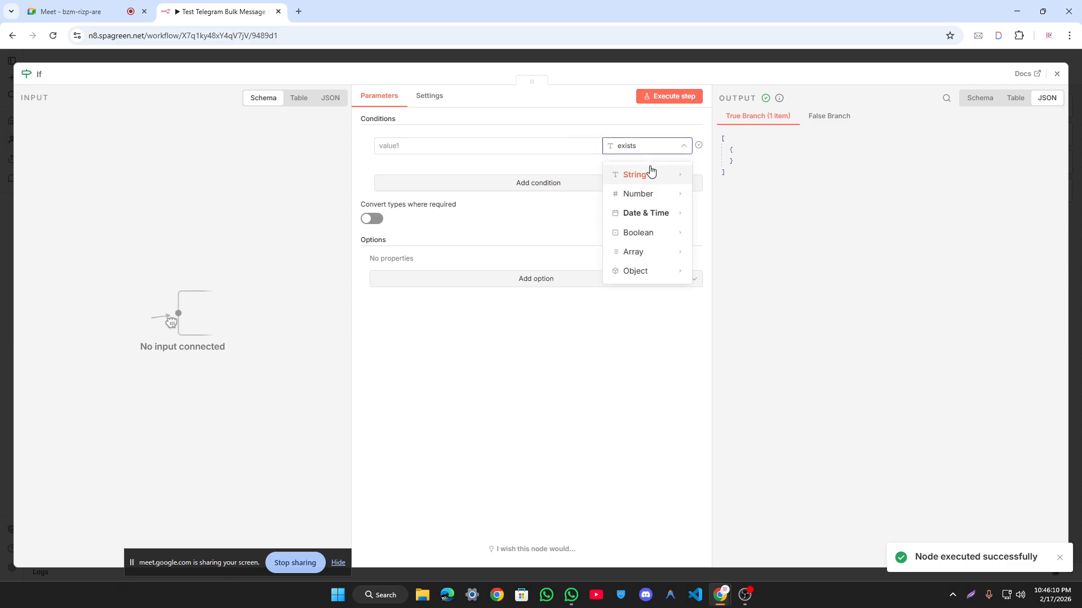
pyautogui.moveTo(647, 174)
pyautogui.click(778, 156)
pyautogui.click(389, 145)
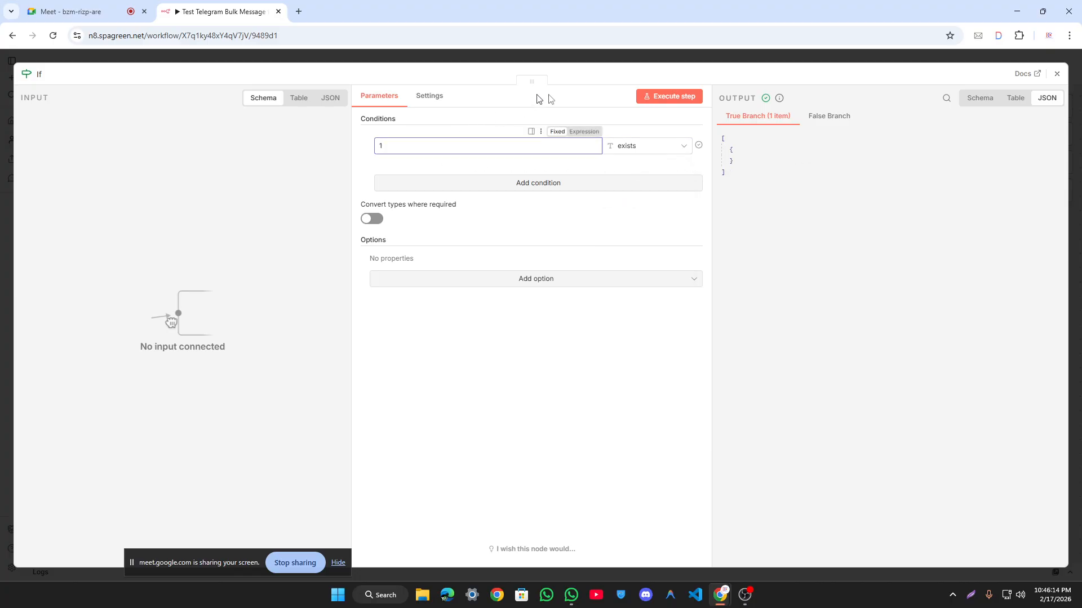
pyautogui.click(658, 96)
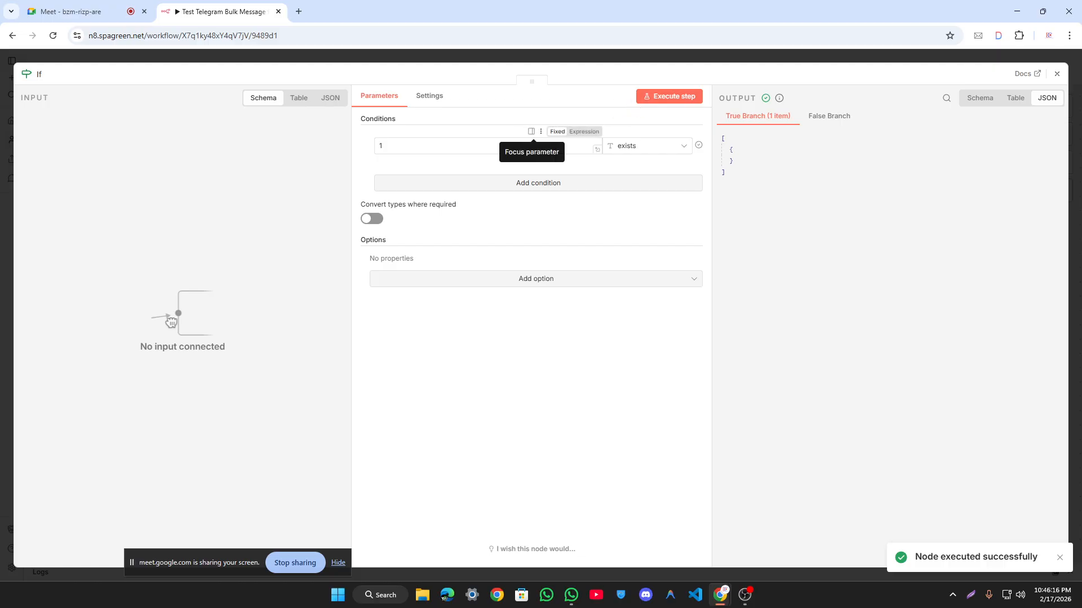
# Step: Test the first value as 1, then delete it and re-run with an empty value
pyautogui.click(635, 149)
pyautogui.moveTo(644, 175)
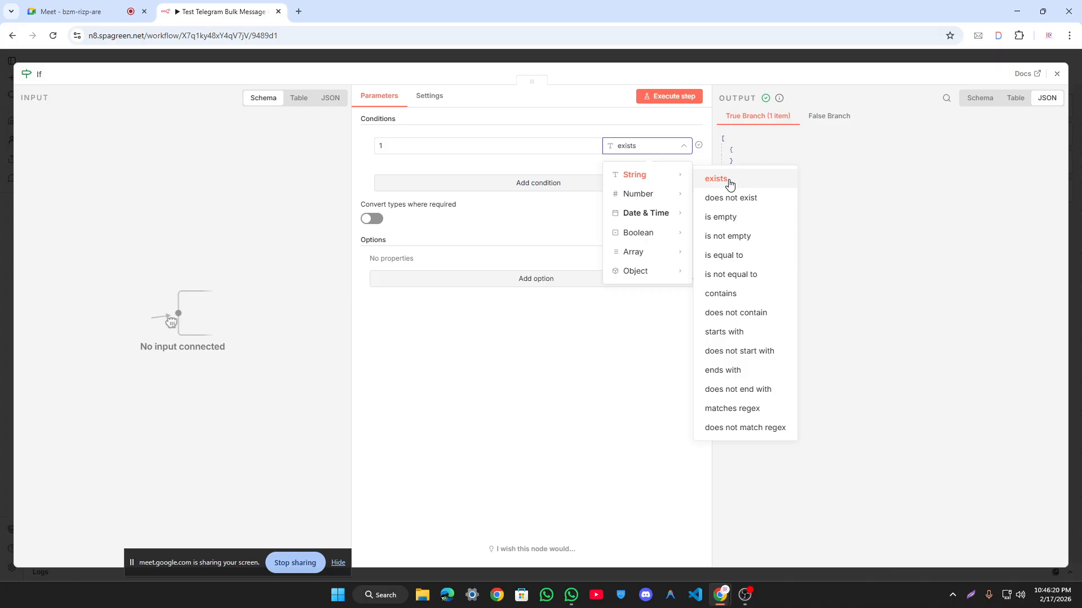
pyautogui.doubleClick(404, 147)
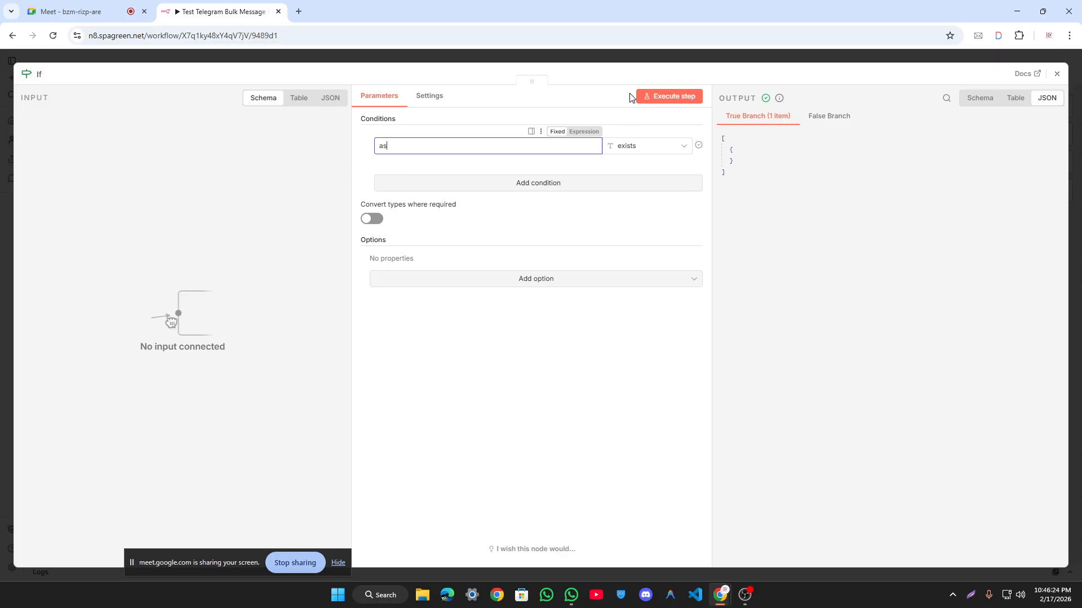
pyautogui.click(667, 94)
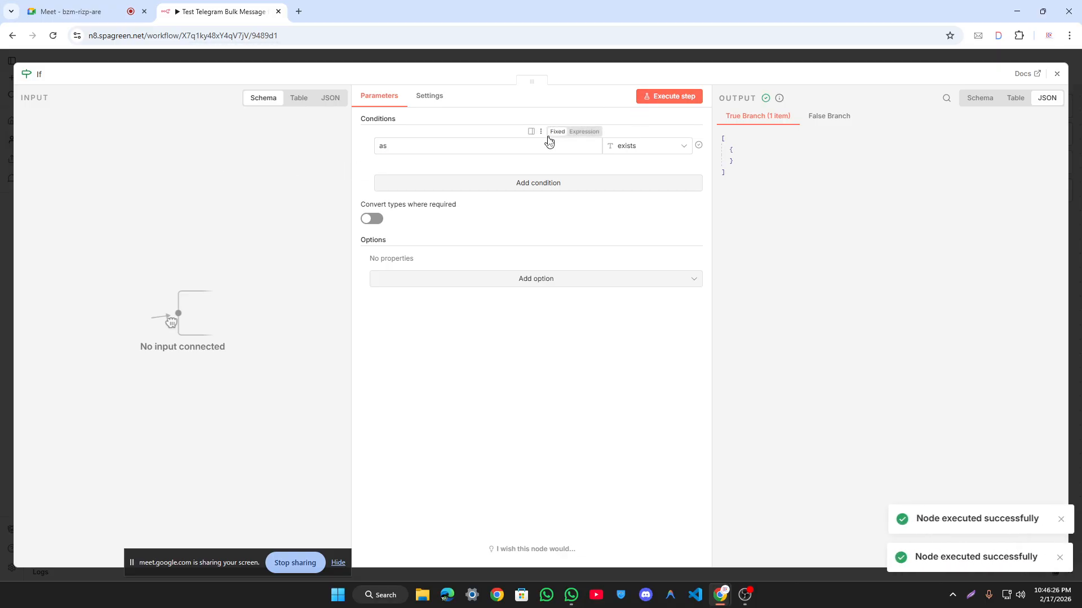
pyautogui.moveTo(491, 152); pyautogui.dragTo(342, 151)
pyautogui.press('BackSpace')
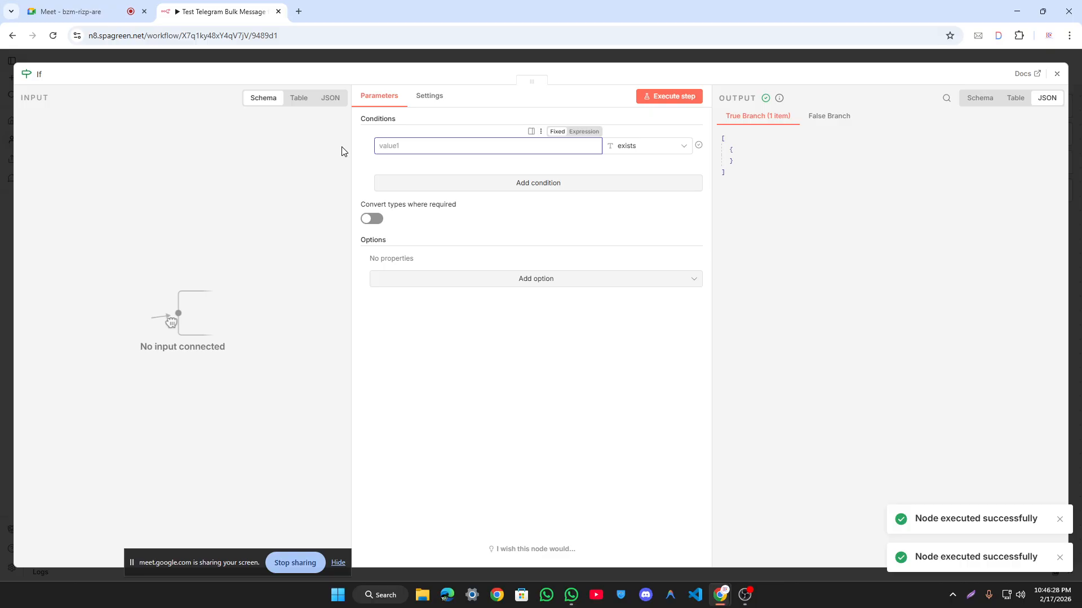
pyautogui.click(681, 96)
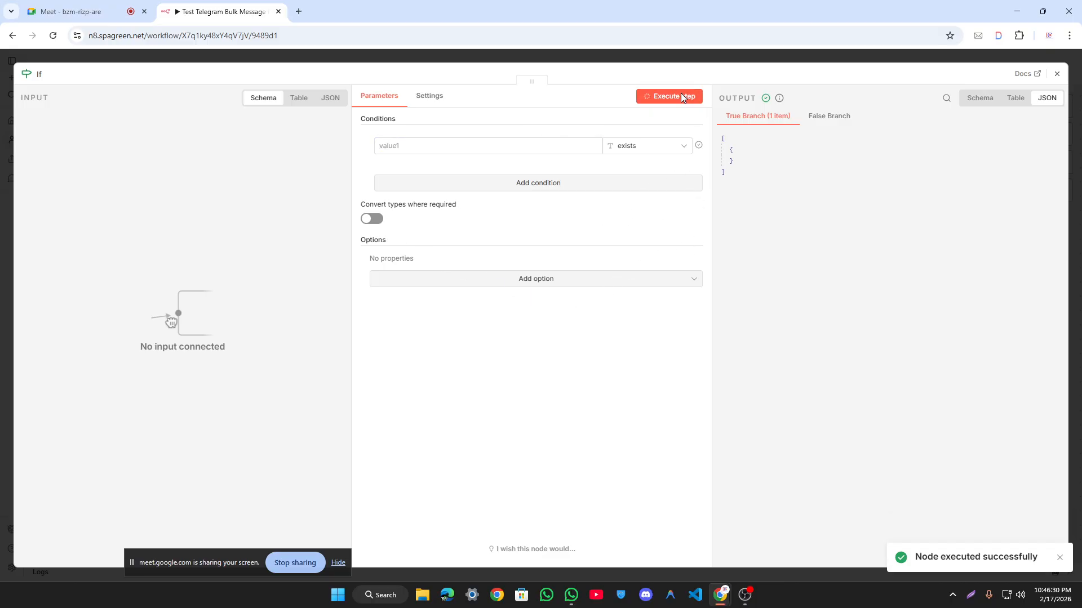
# Step: Confirm 'exists' as the string check and compare the False and True Branch outputs
pyautogui.click(647, 146)
pyautogui.moveTo(649, 192)
pyautogui.moveTo(657, 174)
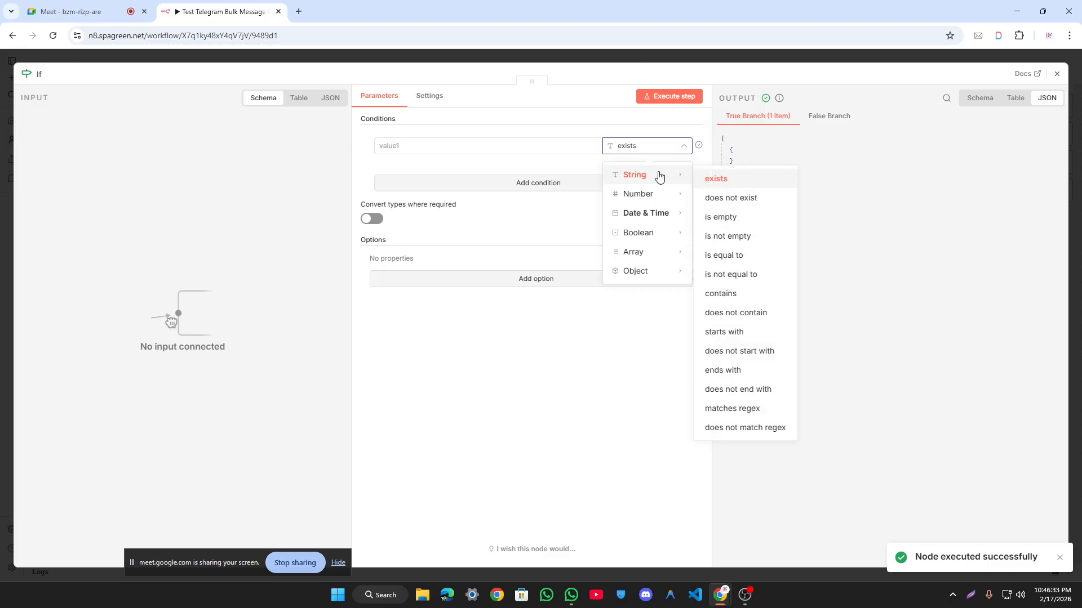
pyautogui.click(733, 180)
pyautogui.click(831, 117)
pyautogui.click(767, 119)
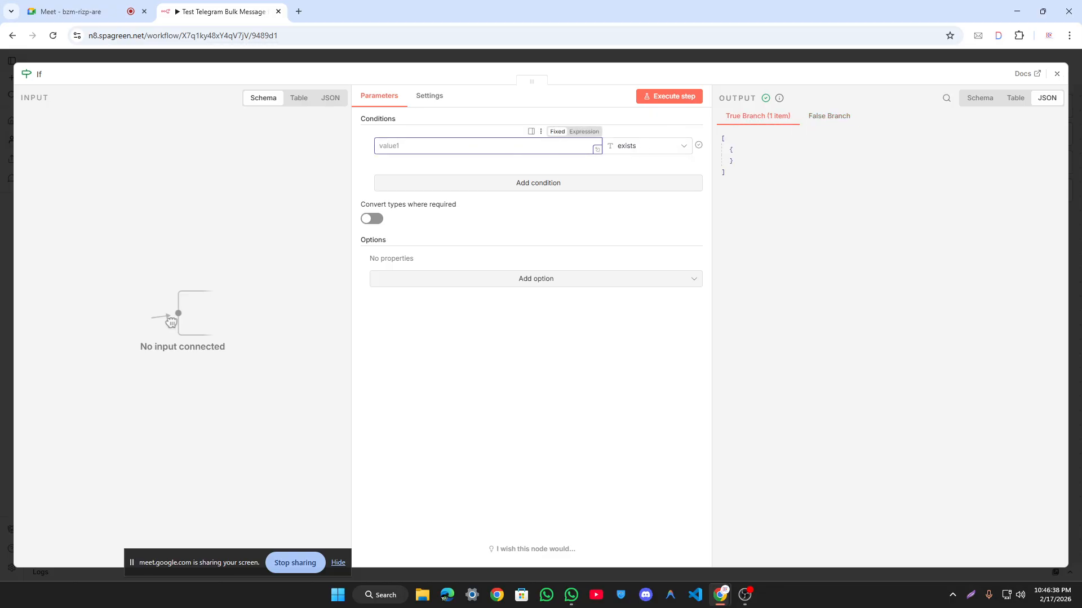
# Step: Clear the value 000 from the first field and close the If node editor
pyautogui.moveTo(395, 146); pyautogui.dragTo(299, 150)
pyautogui.moveTo(459, 138); pyautogui.dragTo(351, 145)
pyautogui.press('BackSpace')
pyautogui.click(226, 127)
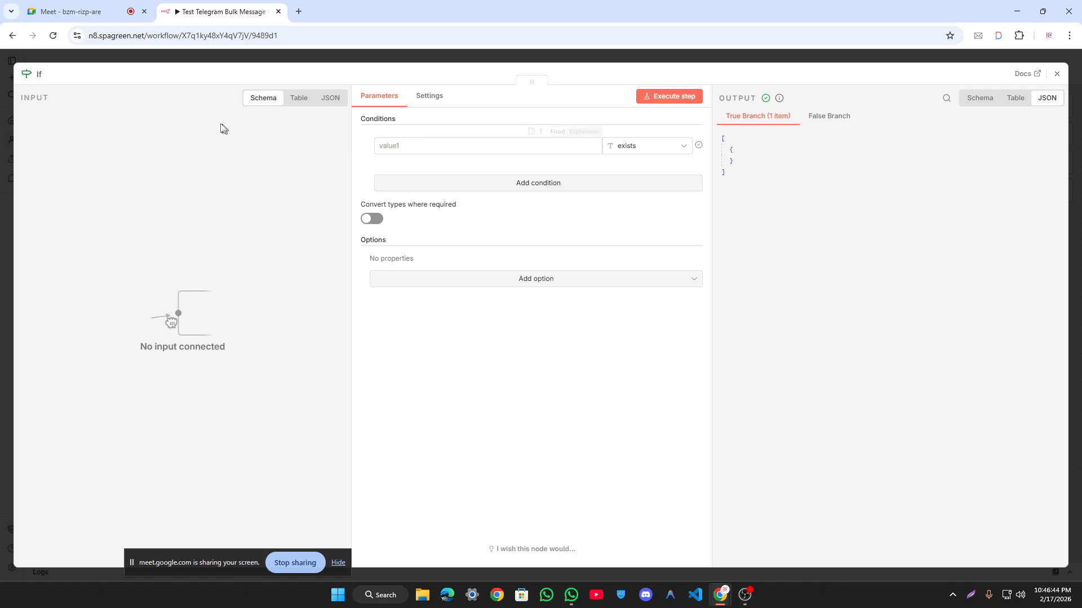
pyautogui.click(220, 59)
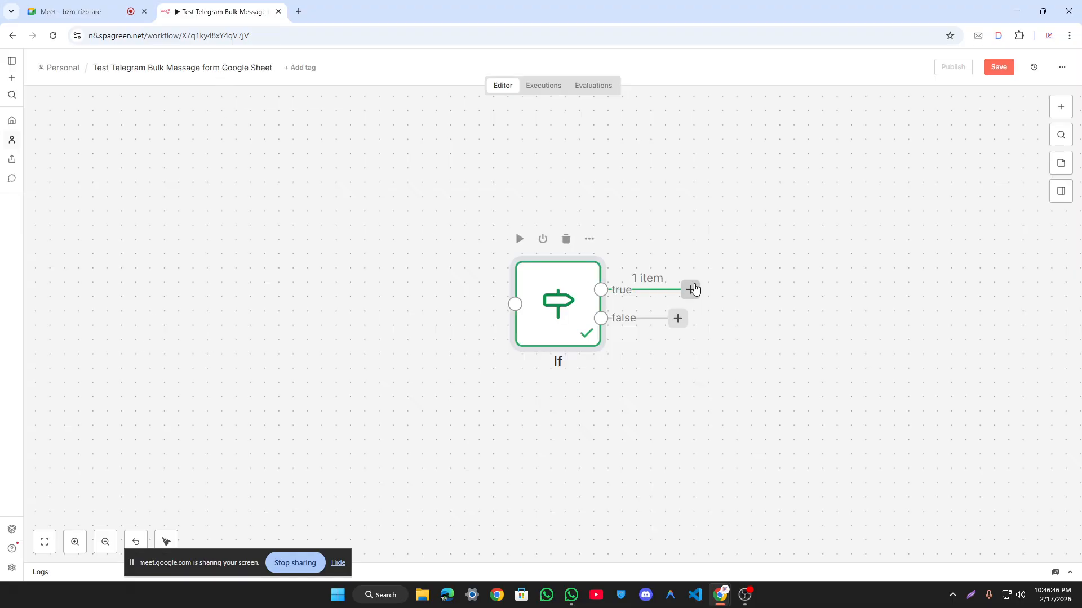
# Step: Add an Edit Fields (Set) node to the workflow by searching for 'edit'
pyautogui.scroll(-3, 519, 276)
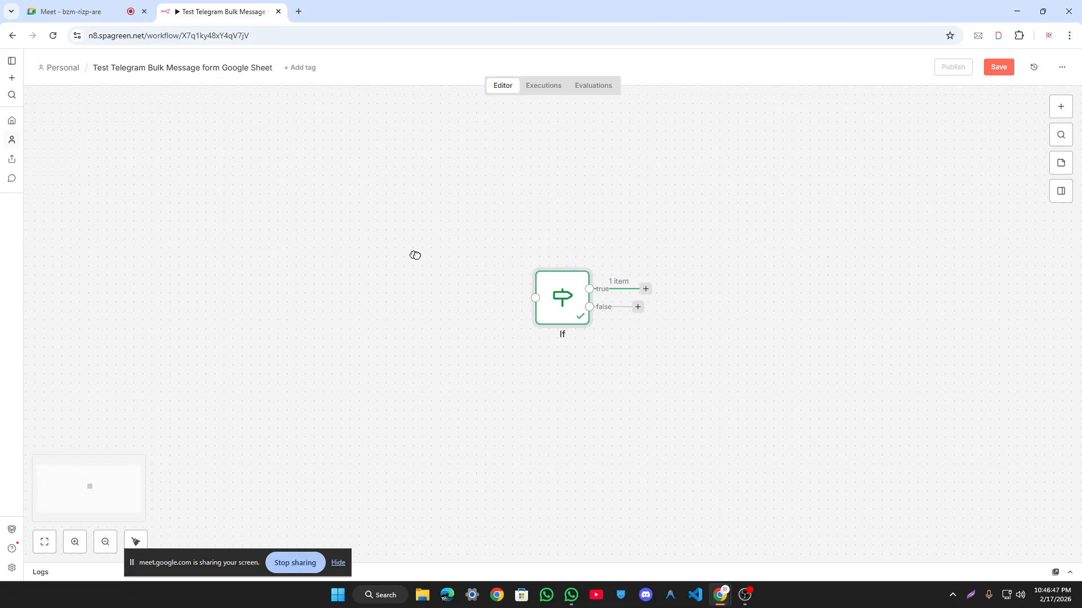
pyautogui.click(1063, 112)
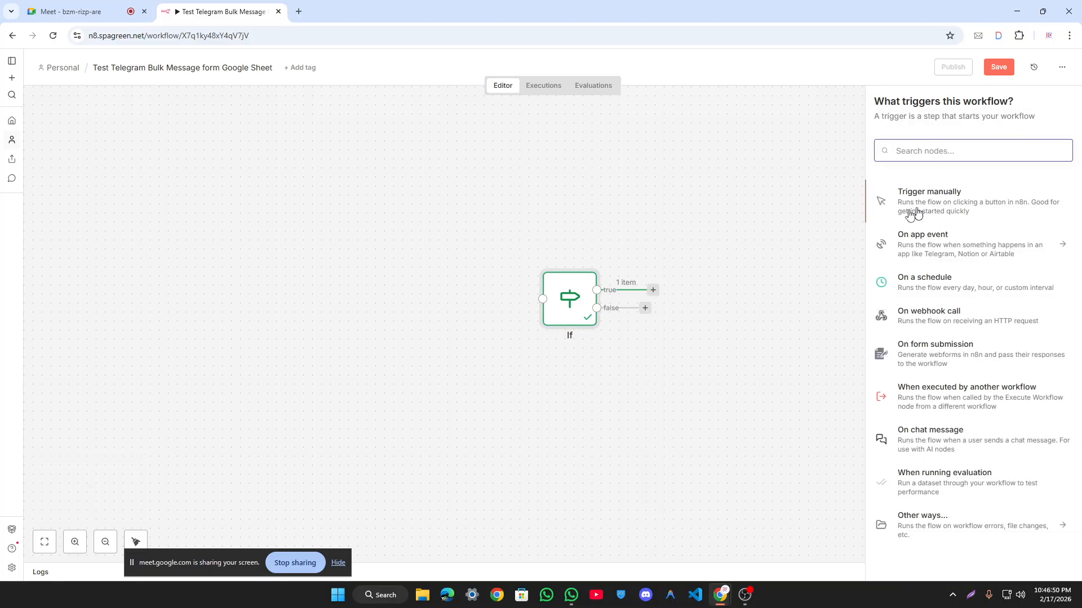
pyautogui.write('edit')
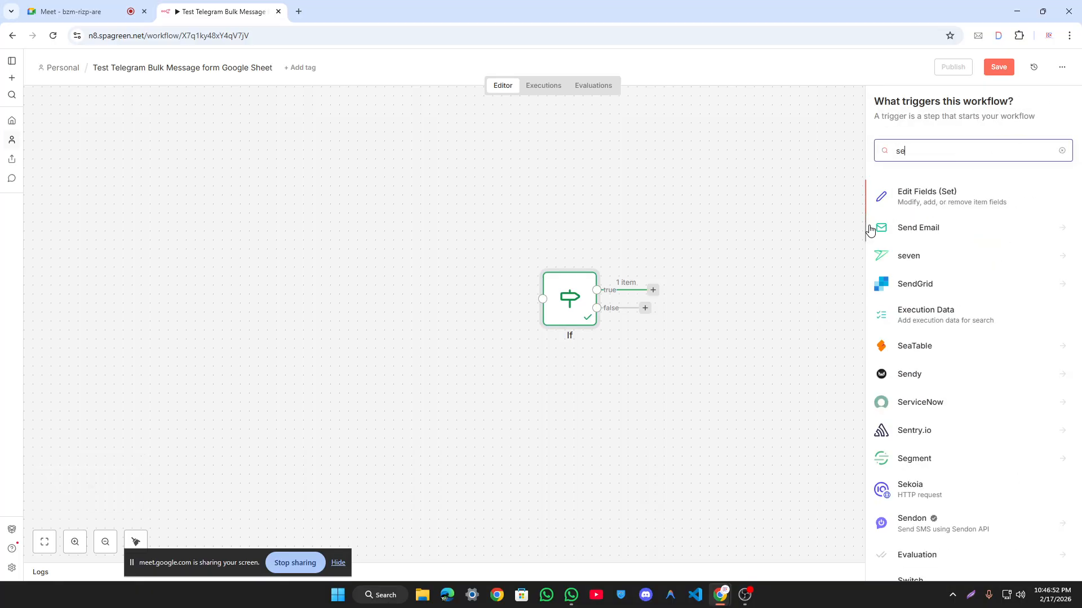
pyautogui.click(985, 203)
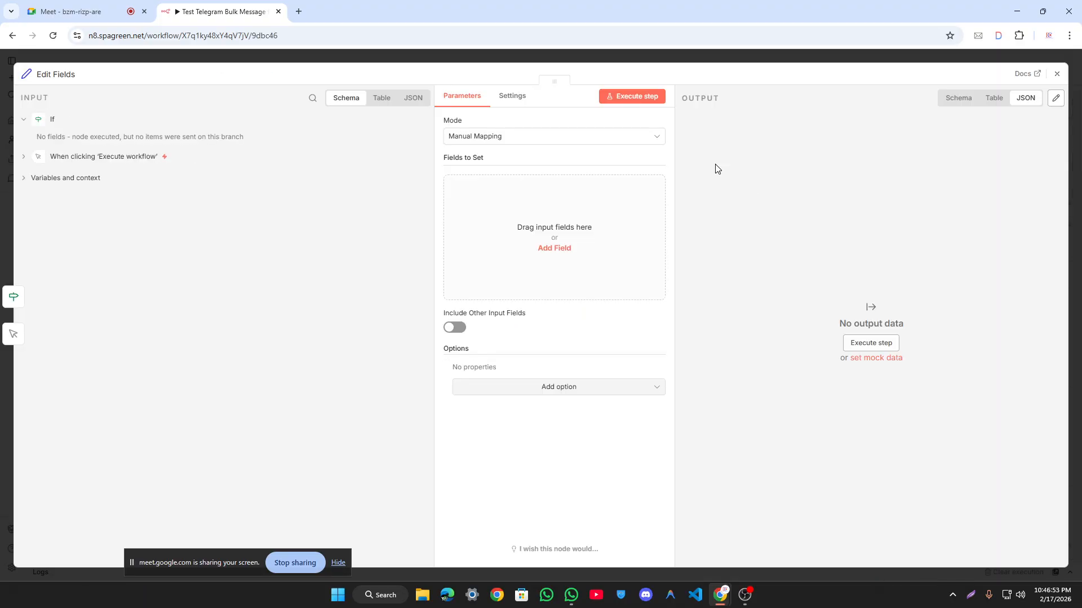
pyautogui.click(488, 234)
pyautogui.click(479, 59)
# Step: Place the manual trigger beside Edit Fields, remove the looping connection, and open Edit Fields
pyautogui.moveTo(793, 253); pyautogui.dragTo(326, 272)
pyautogui.moveTo(660, 258); pyautogui.dragTo(190, 222)
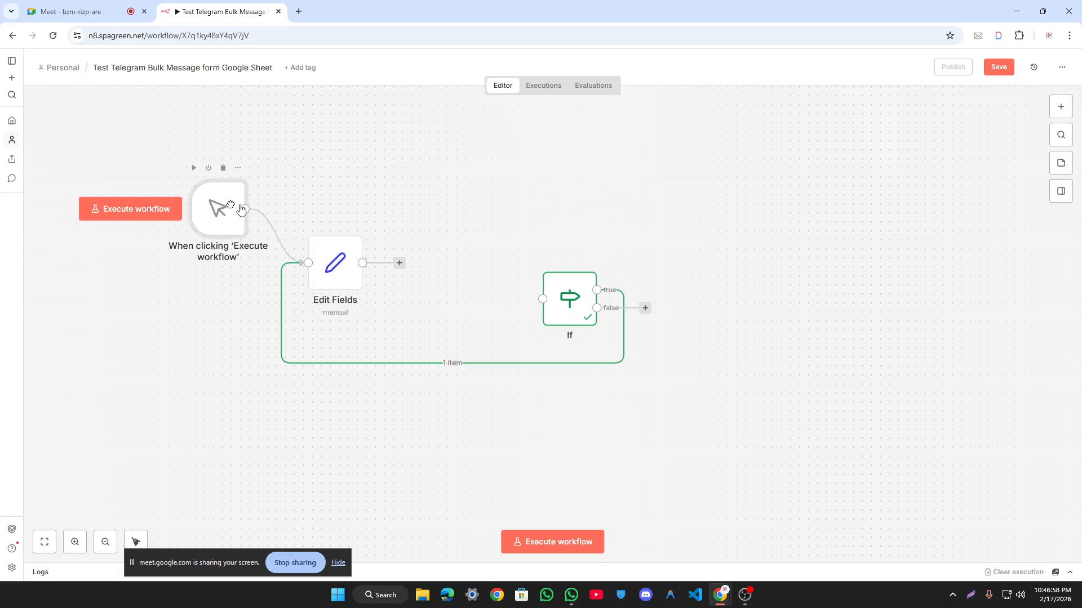
pyautogui.hscroll(-3, 519, 194)
pyautogui.click(542, 365)
pyautogui.hscroll(-1, 558, 237)
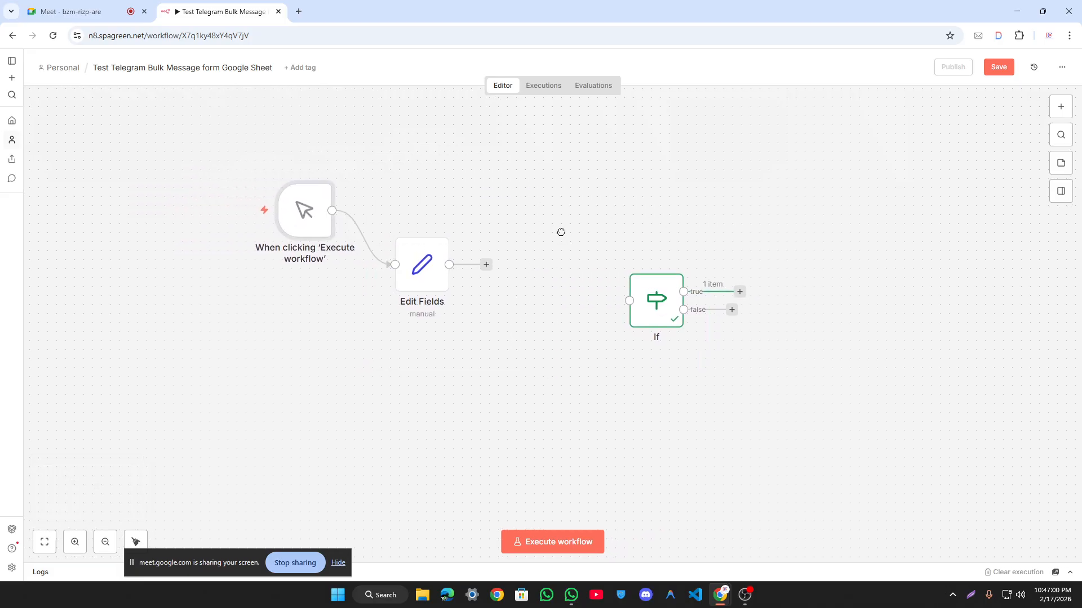
pyautogui.moveTo(418, 263); pyautogui.dragTo(509, 290)
pyautogui.moveTo(311, 212); pyautogui.dragTo(347, 293)
pyautogui.doubleClick(524, 296)
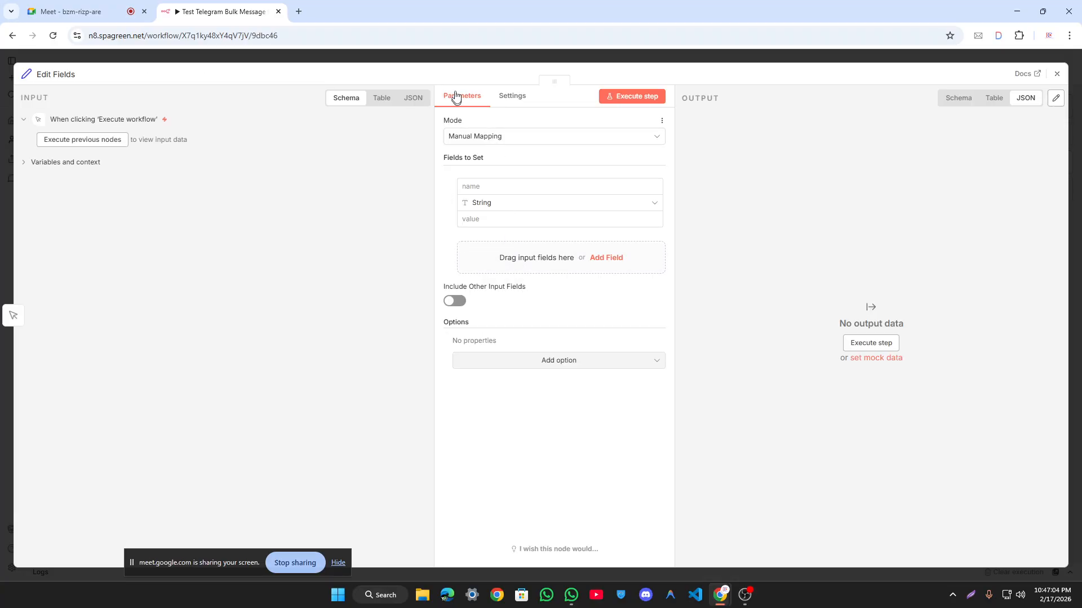
pyautogui.click(454, 61)
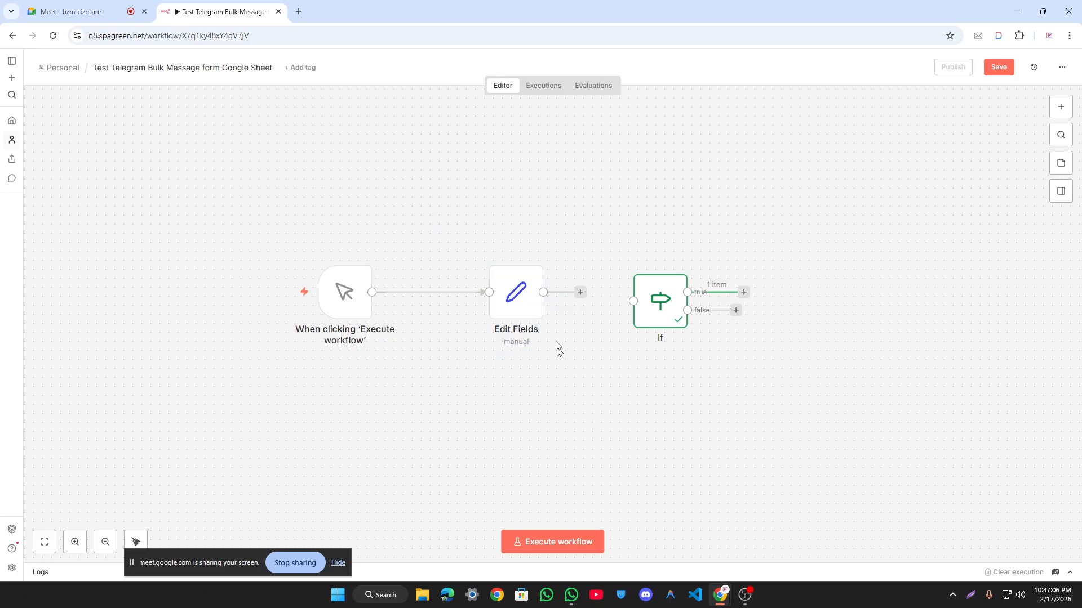
pyautogui.doubleClick(530, 295)
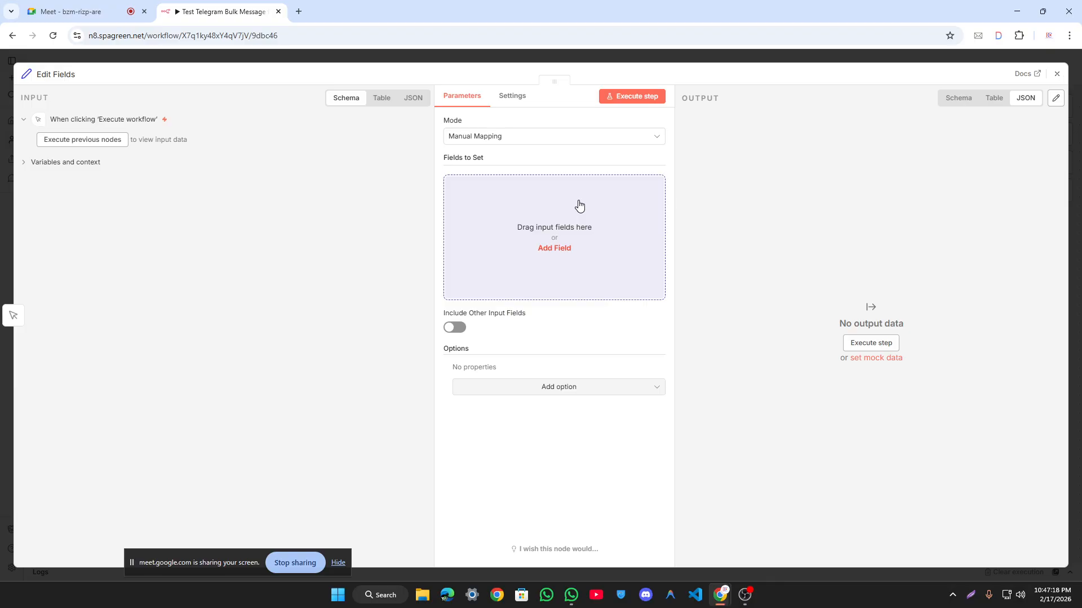
# Step: Add a string field 'name' with a sample value in Edit Fields
pyautogui.click(579, 205)
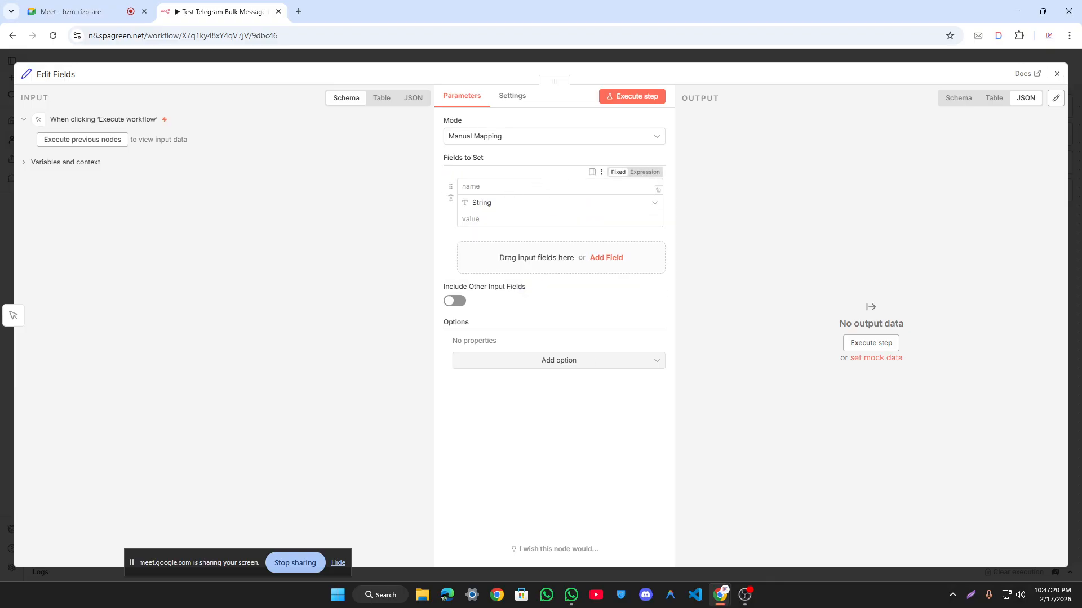
pyautogui.write('name')
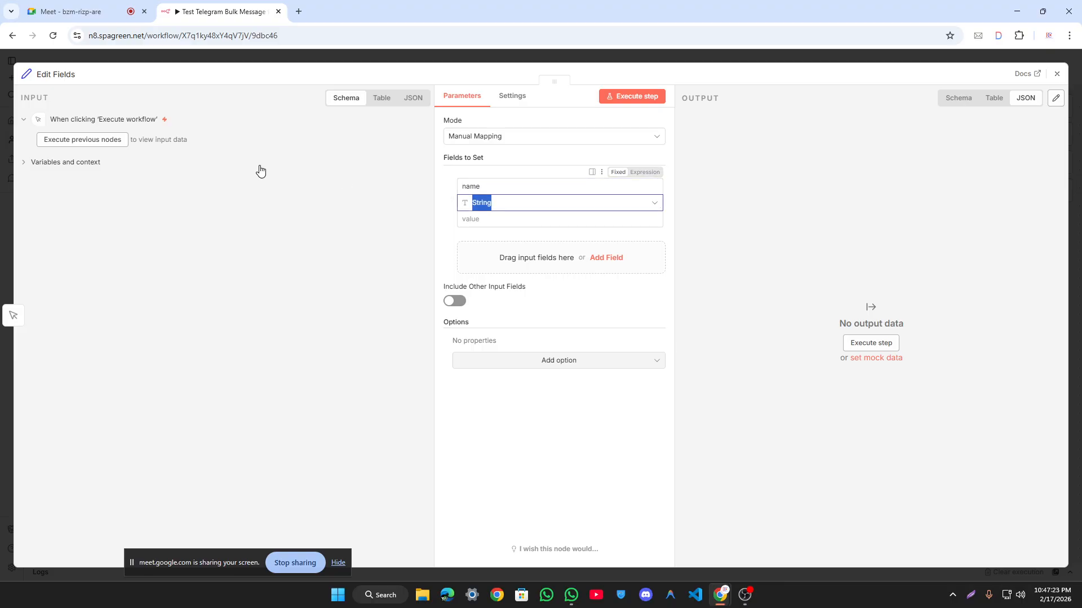
pyautogui.click(451, 219)
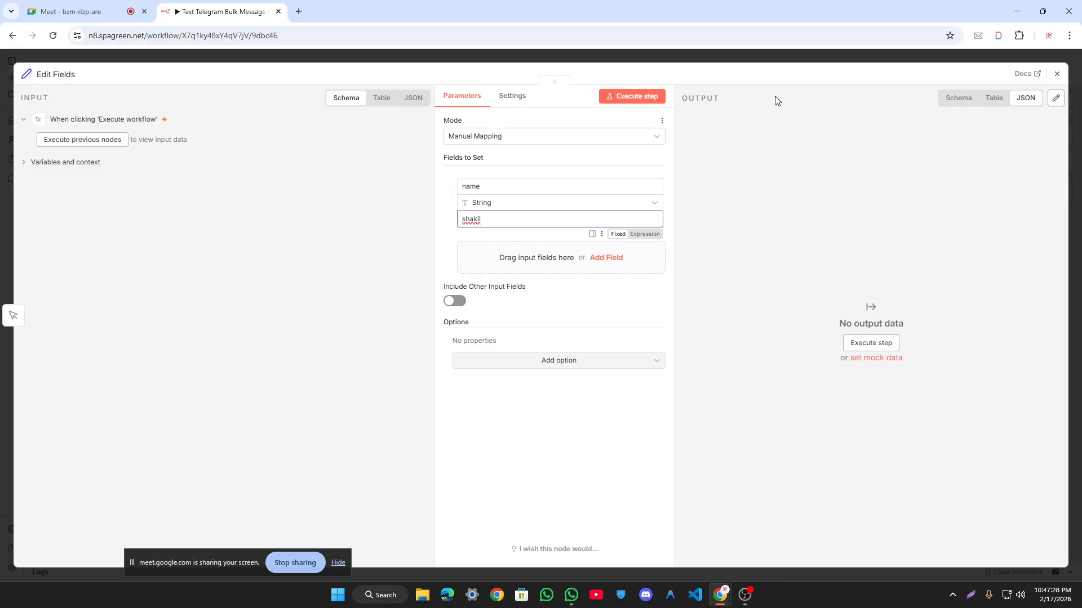
pyautogui.click(763, 58)
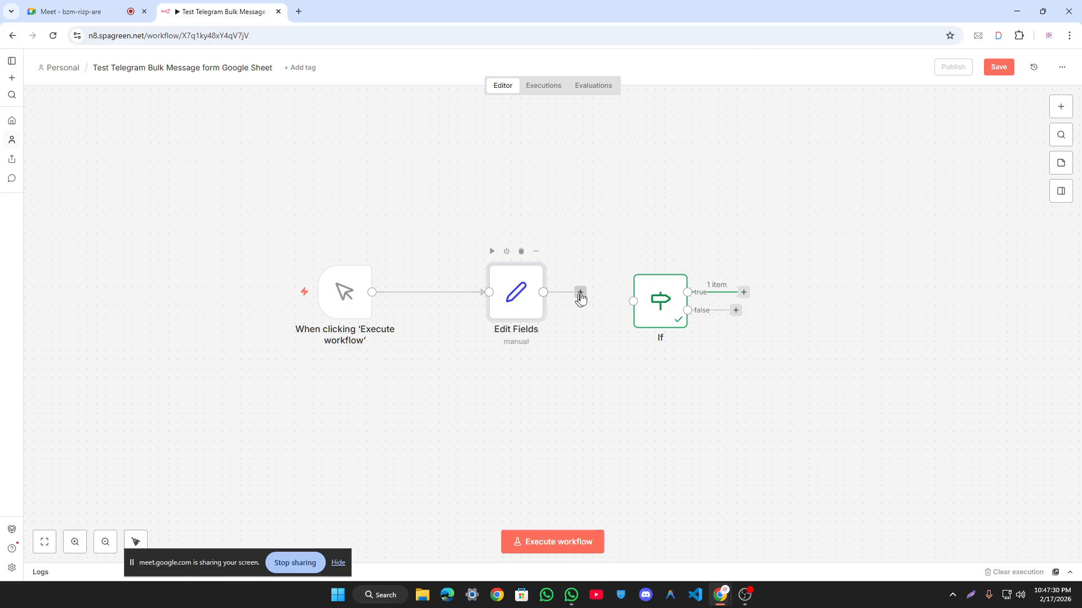
# Step: Run the workflow, connect Edit Fields to If, and test If with {{ $json.name }} as value1
pyautogui.click(545, 541)
pyautogui.moveTo(543, 292); pyautogui.dragTo(651, 299)
pyautogui.doubleClick(656, 299)
pyautogui.moveTo(71, 139); pyautogui.dragTo(383, 145)
pyautogui.click(673, 97)
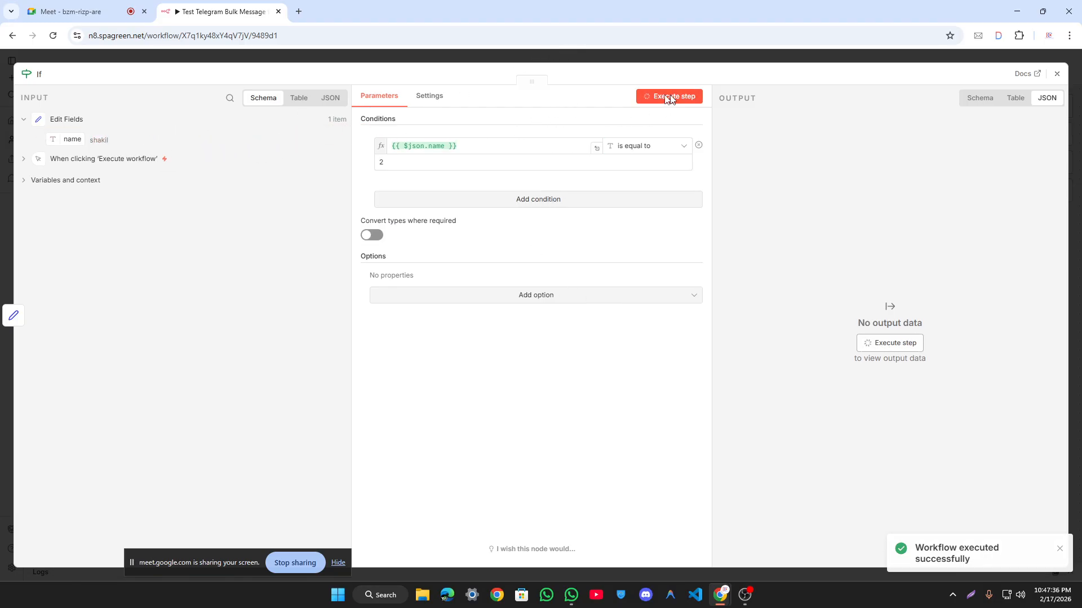
# Step: Switch the If condition to 'exists' and clear its first value expression, testing each change
pyautogui.click(655, 151)
pyautogui.moveTo(637, 175)
pyautogui.click(720, 178)
pyautogui.click(674, 97)
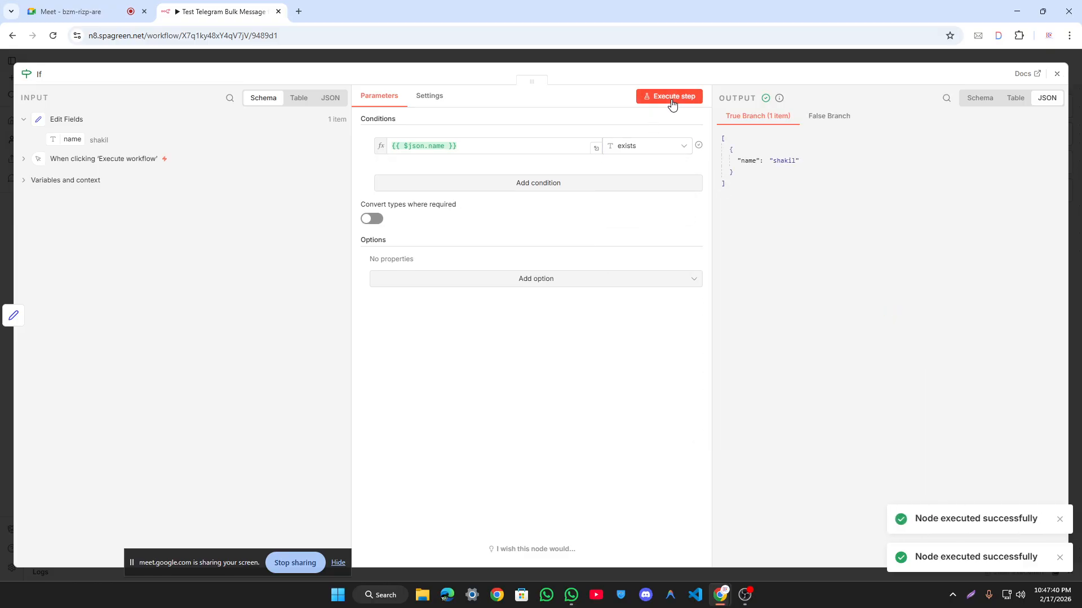
pyautogui.click(392, 146)
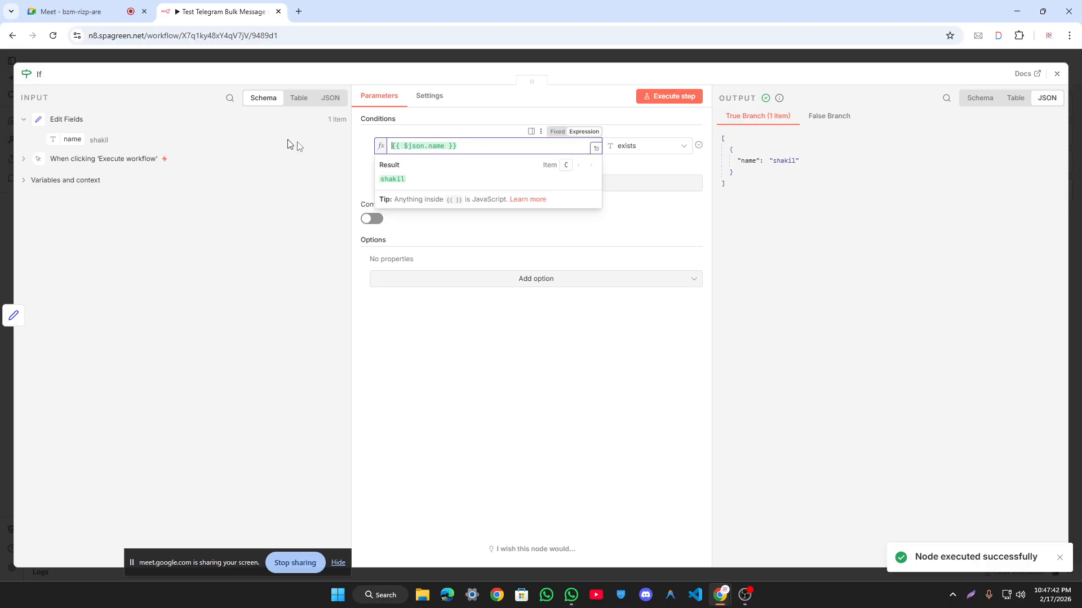
pyautogui.hotkey('ctrl', 'a')
pyautogui.press('BackSpace')
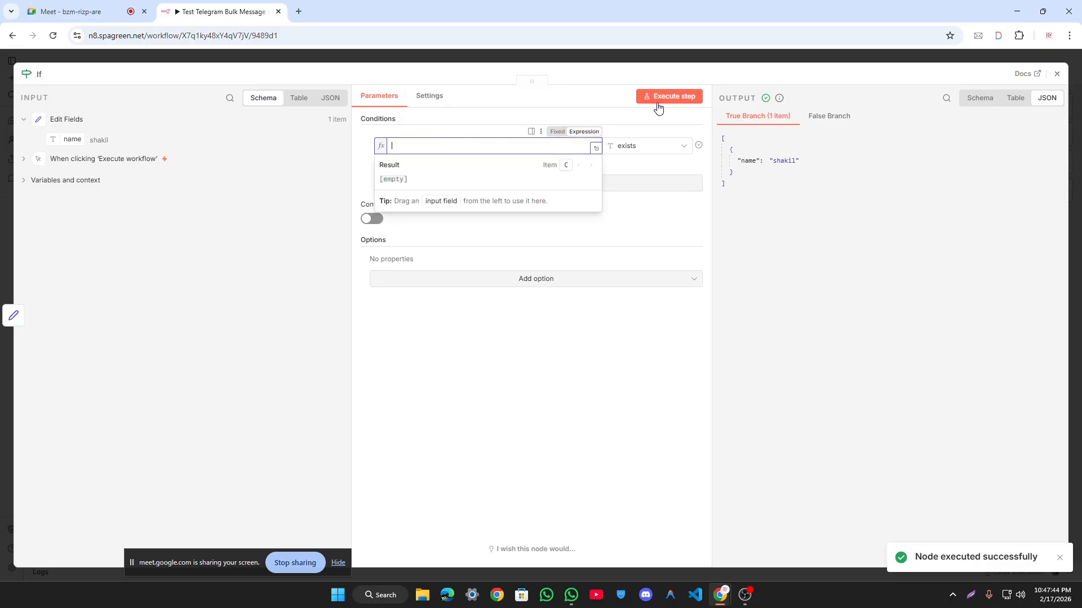
pyautogui.click(681, 98)
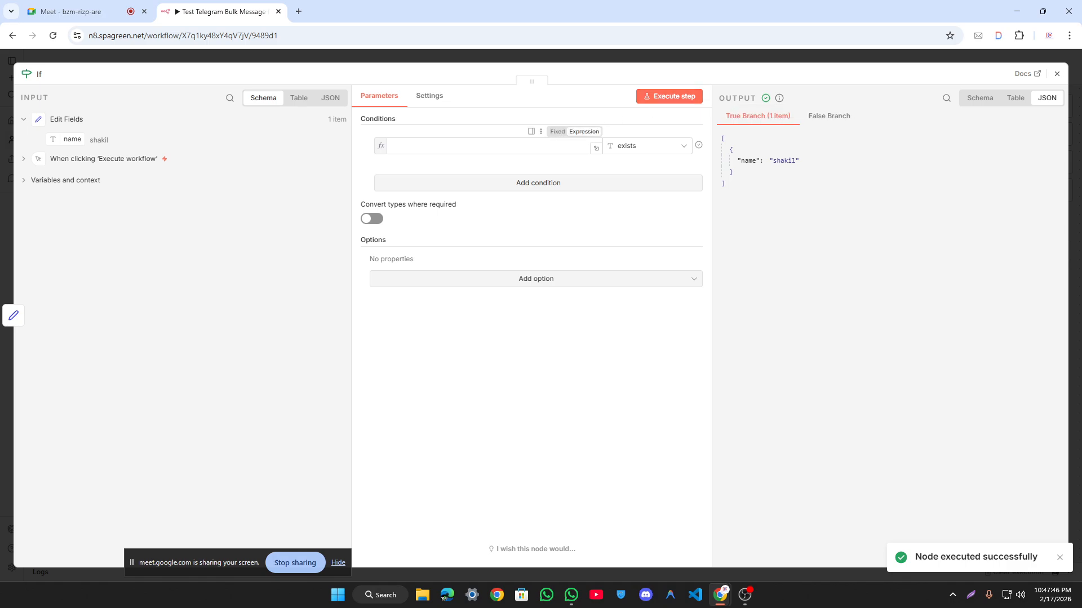
pyautogui.click(450, 146)
pyautogui.click(822, 241)
pyautogui.click(688, 97)
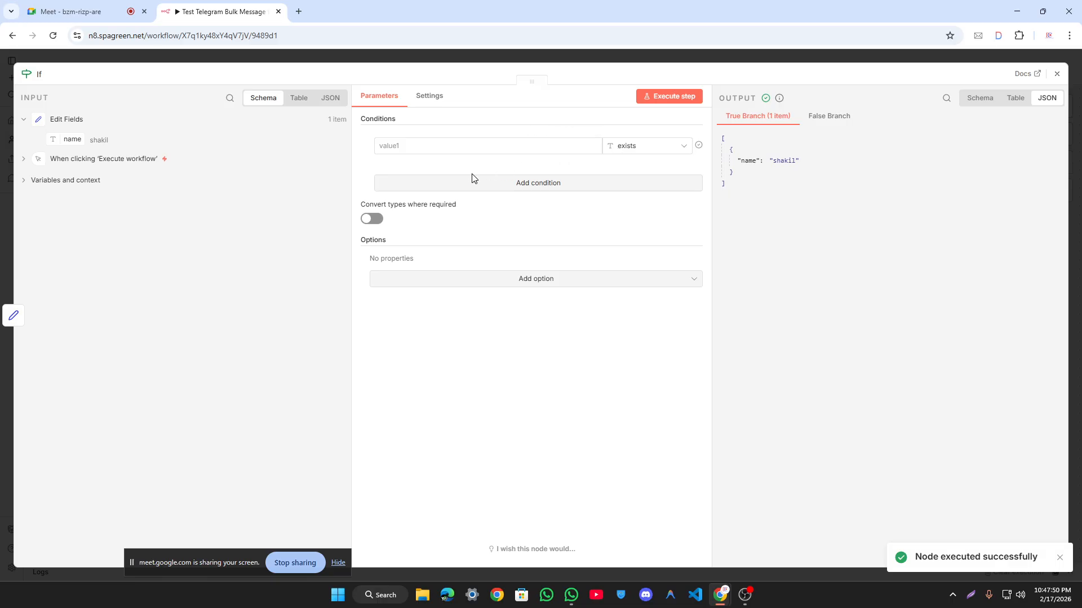
# Step: Set the If operator to String 'does not exist' and confirm the item reaches the False branch
pyautogui.click(641, 150)
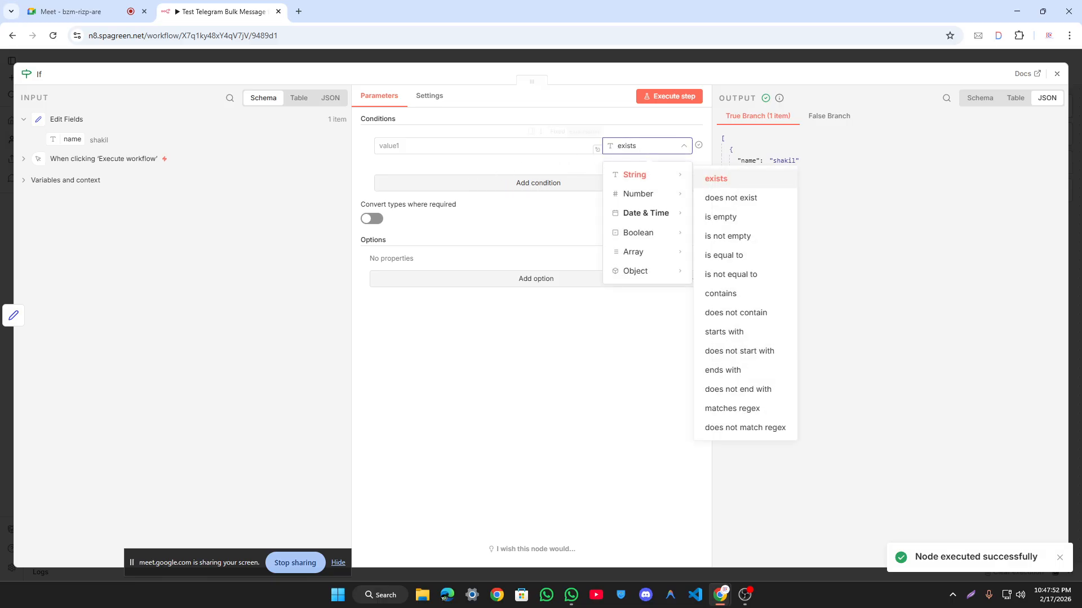
pyautogui.click(570, 145)
pyautogui.click(639, 147)
pyautogui.moveTo(670, 173)
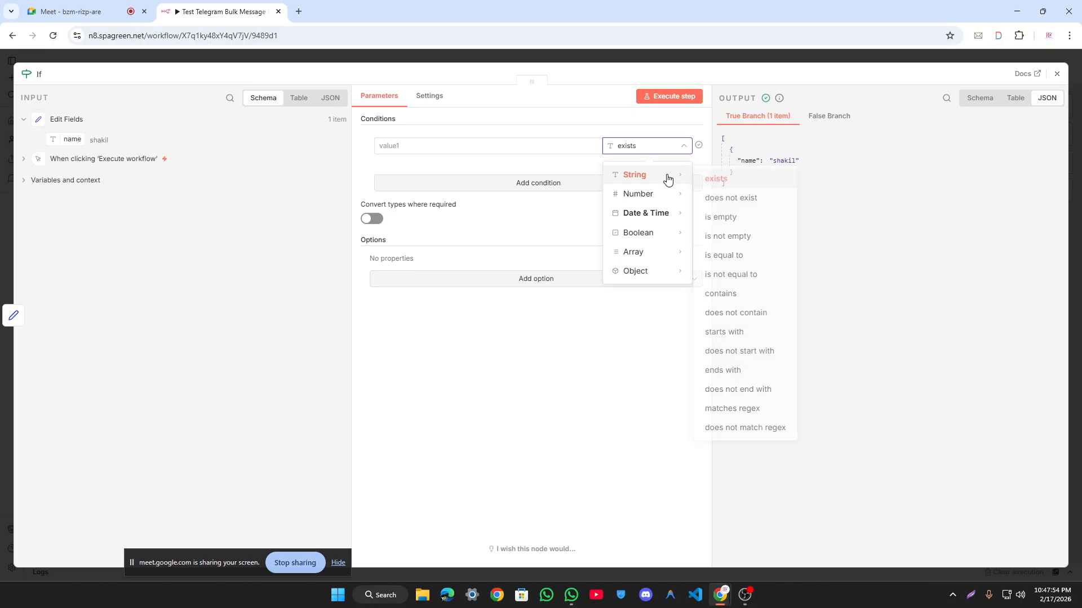
pyautogui.click(718, 177)
pyautogui.click(688, 97)
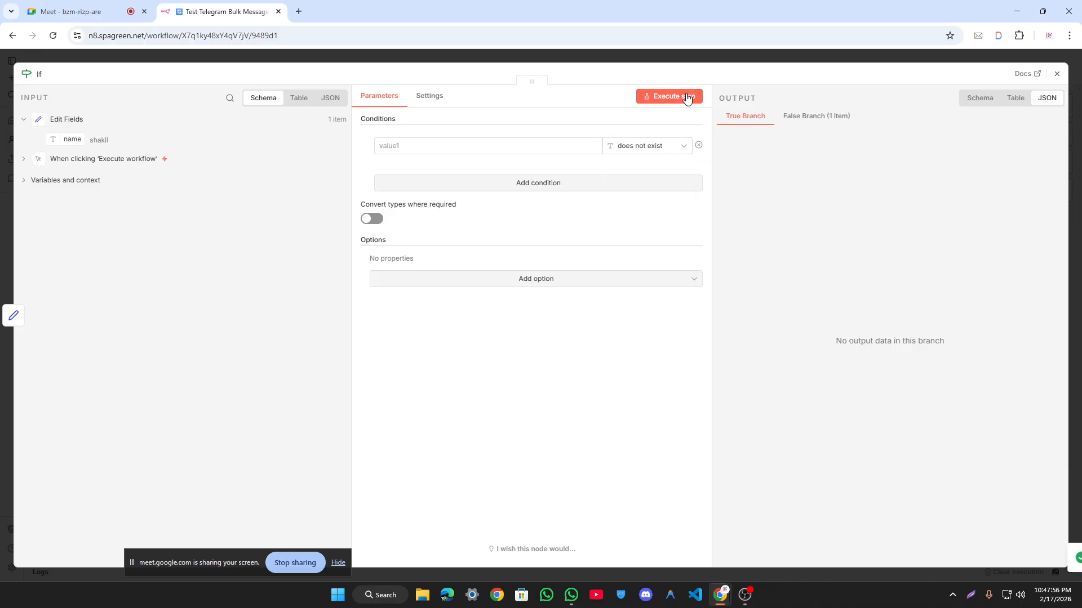
pyautogui.click(797, 117)
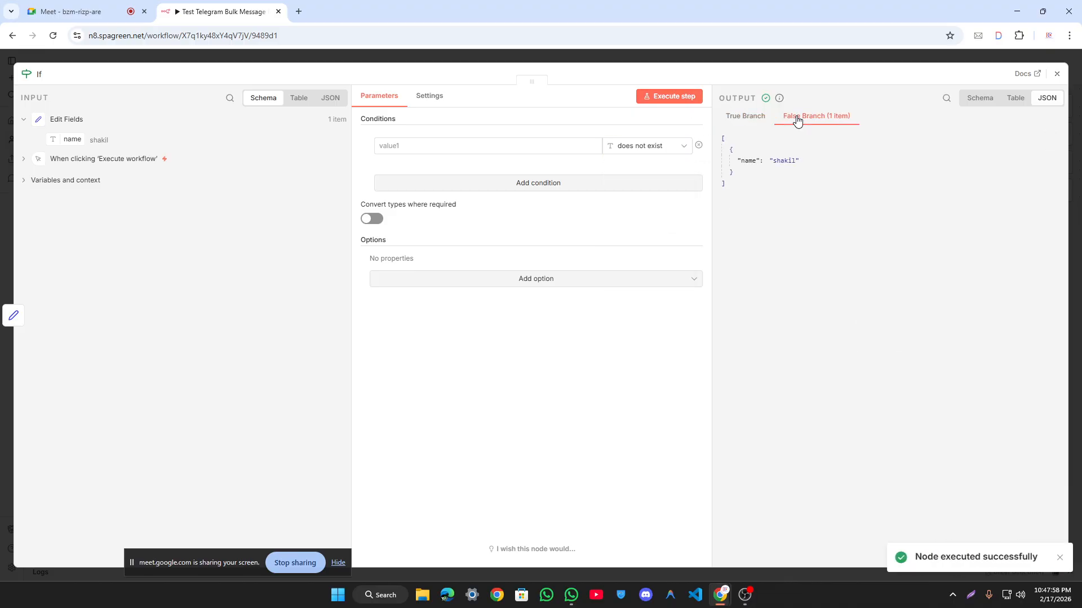
pyautogui.click(669, 96)
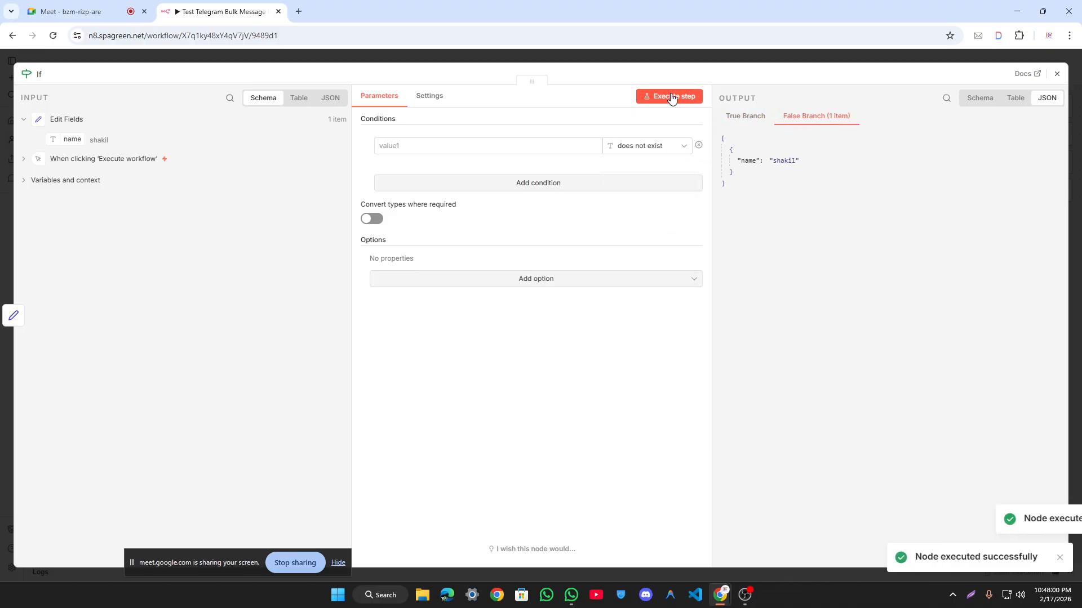
pyautogui.click(594, 53)
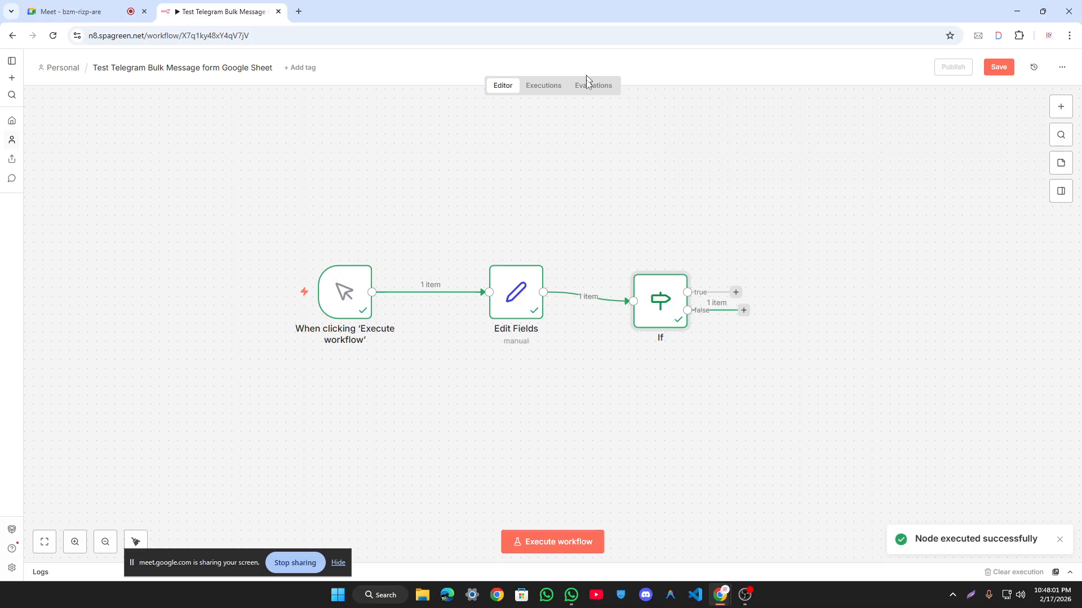
# Step: Clear the previous execution, re-run the whole workflow, and inspect the If node's input as JSON
pyautogui.click(1013, 572)
pyautogui.click(538, 542)
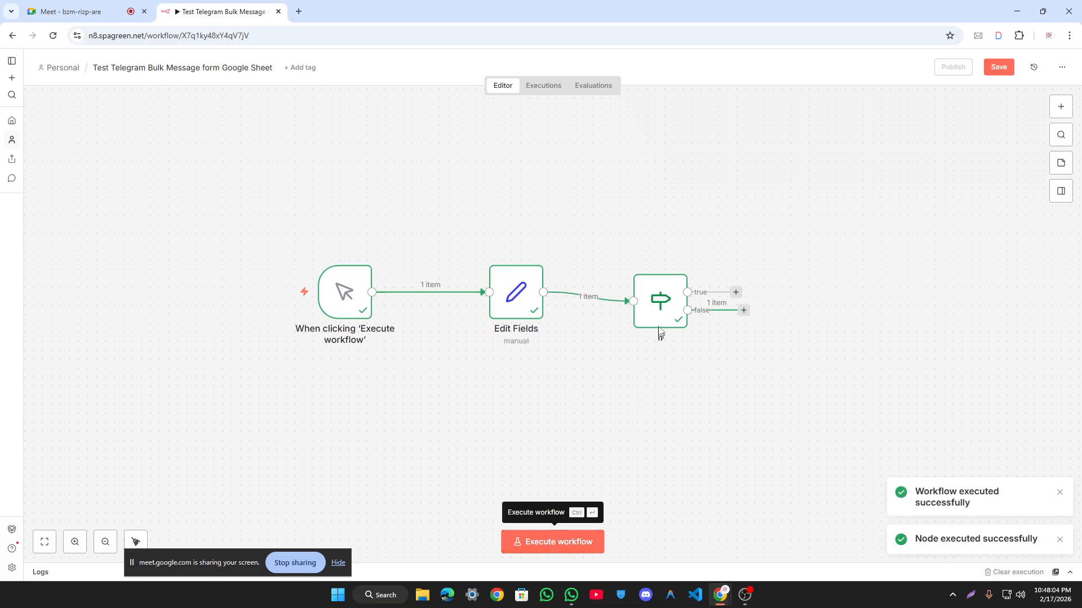
pyautogui.doubleClick(660, 304)
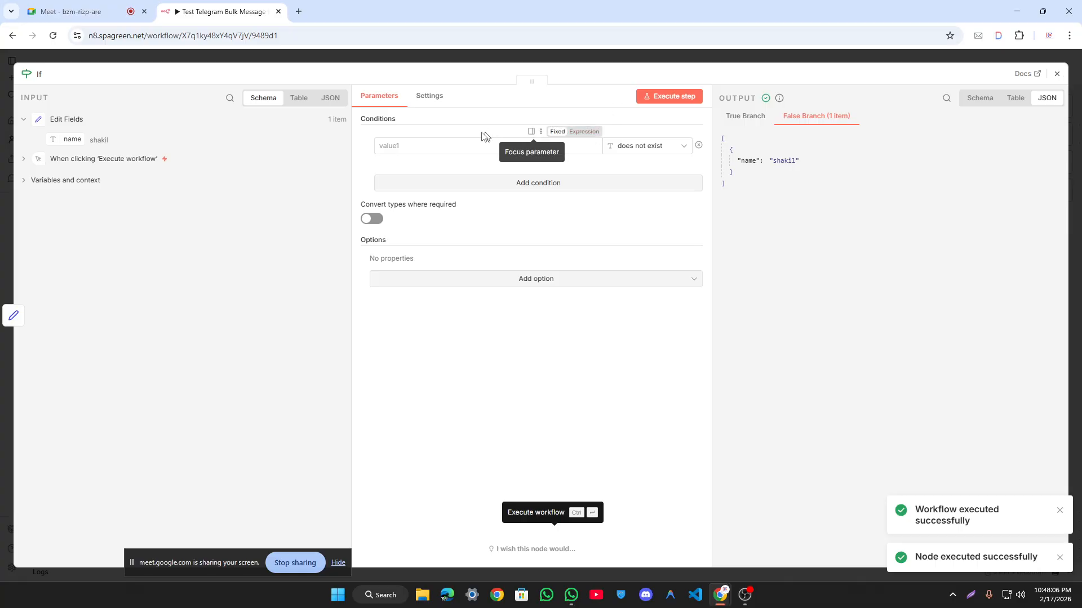
pyautogui.click(380, 146)
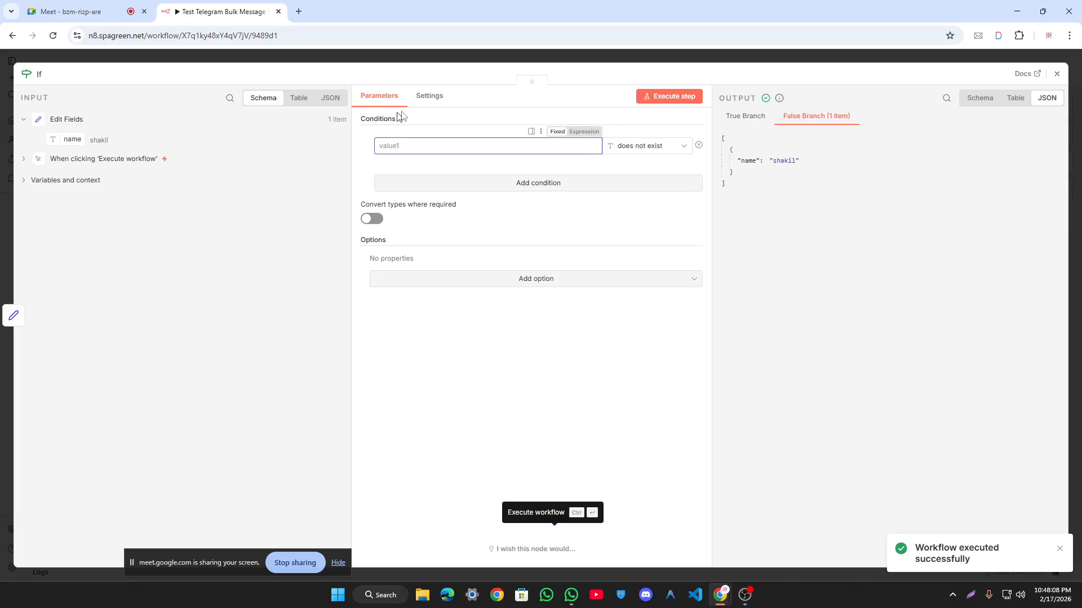
pyautogui.click(430, 97)
pyautogui.click(378, 97)
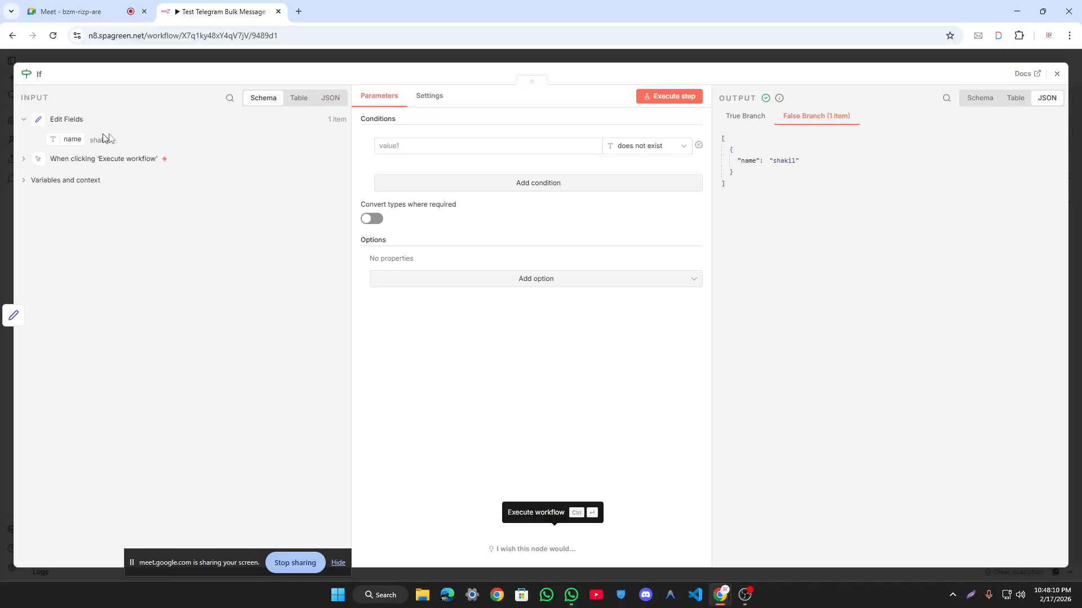
pyautogui.click(329, 98)
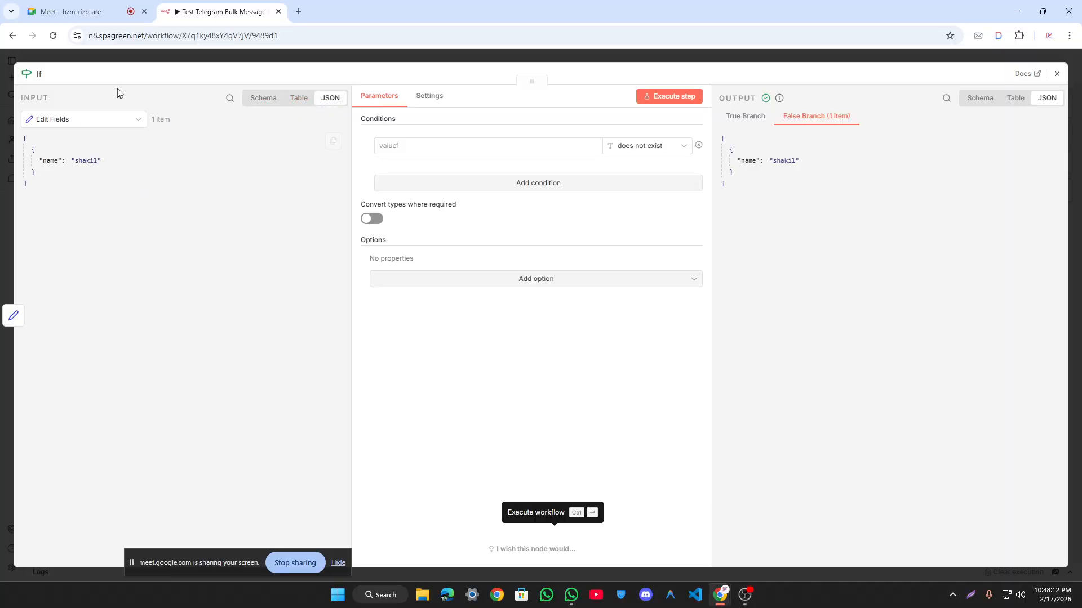
pyautogui.click(130, 56)
pyautogui.moveTo(535, 293); pyautogui.dragTo(492, 293)
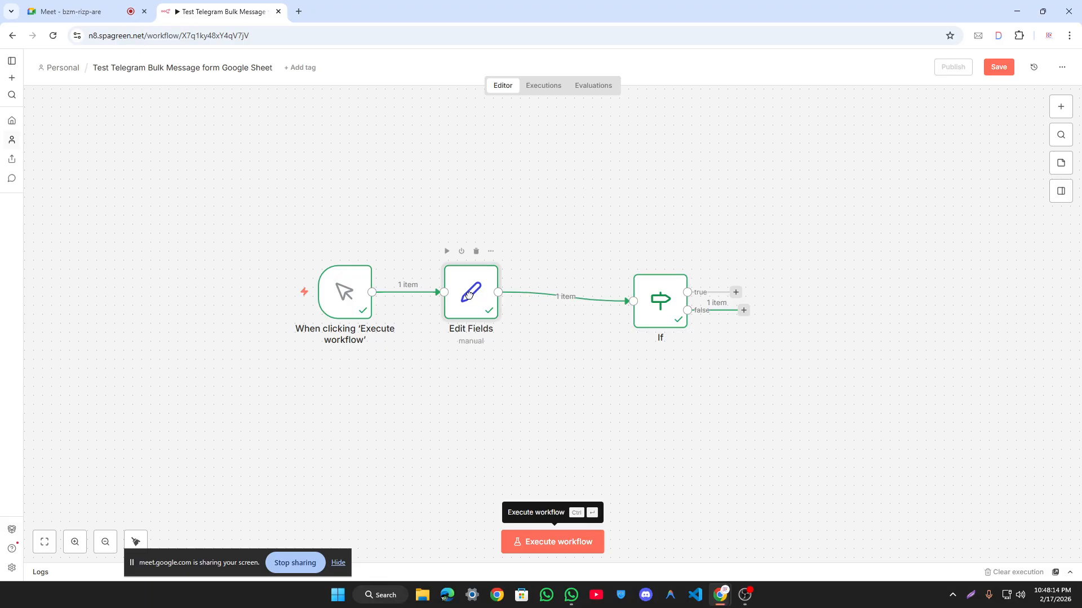
# Step: Delete the Edit Fields→If link and test the If node without input
pyautogui.click(573, 300)
pyautogui.click(596, 545)
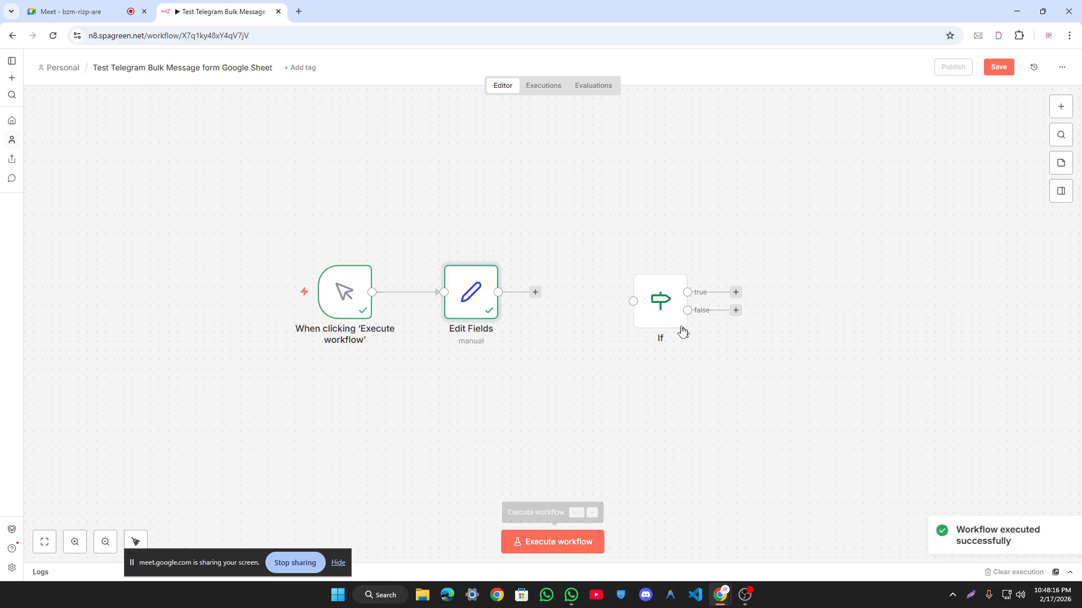
pyautogui.doubleClick(654, 309)
pyautogui.click(669, 96)
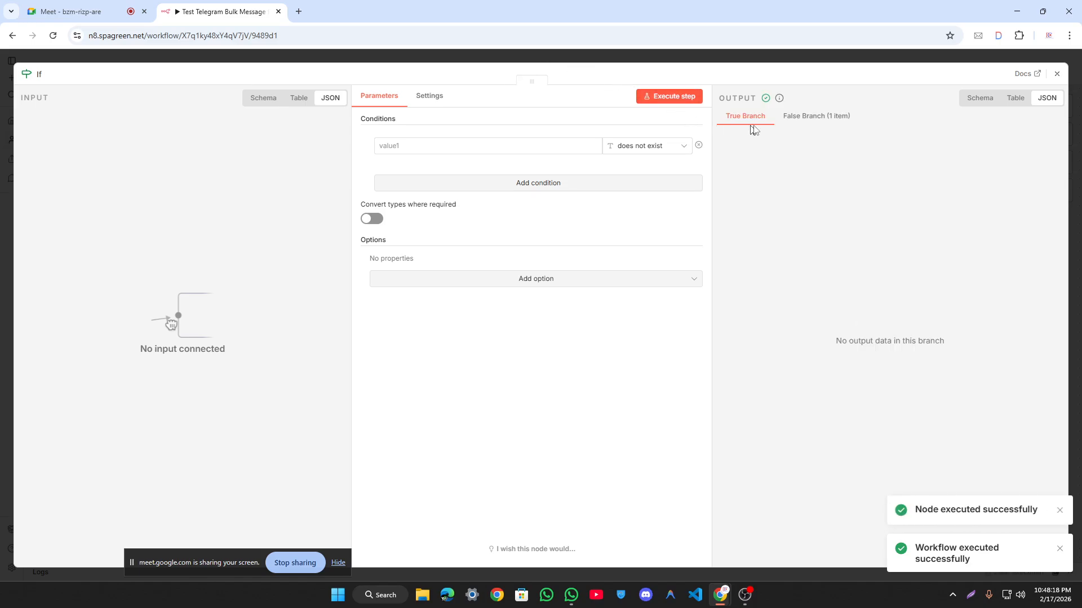
pyautogui.click(835, 121)
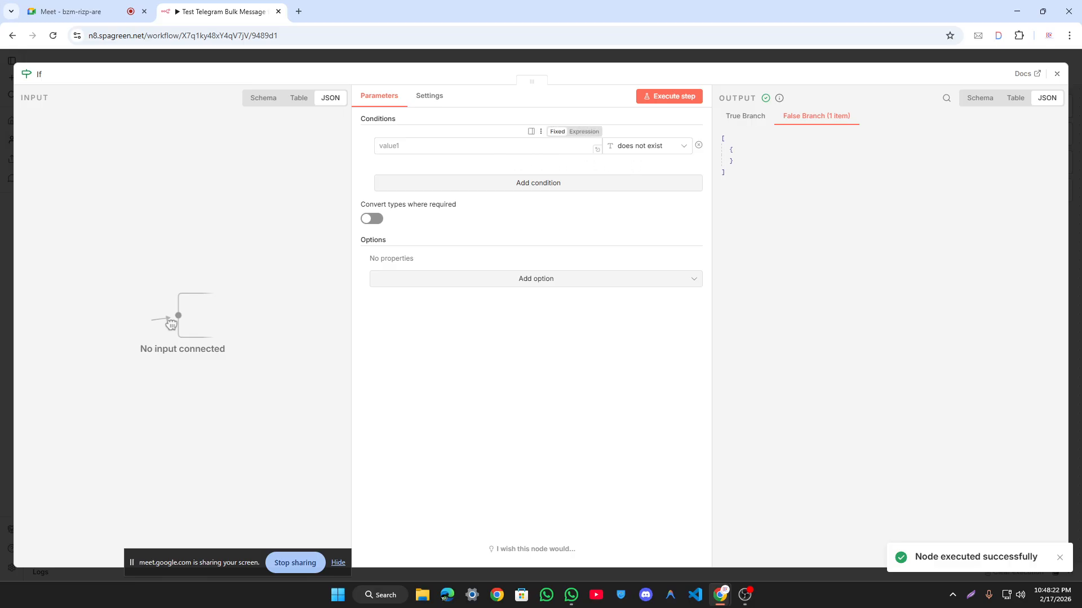
# Step: Enter 'addada' as the If condition's first value and test the condition
pyautogui.click(507, 148)
pyautogui.write('addada')
pyautogui.click(688, 101)
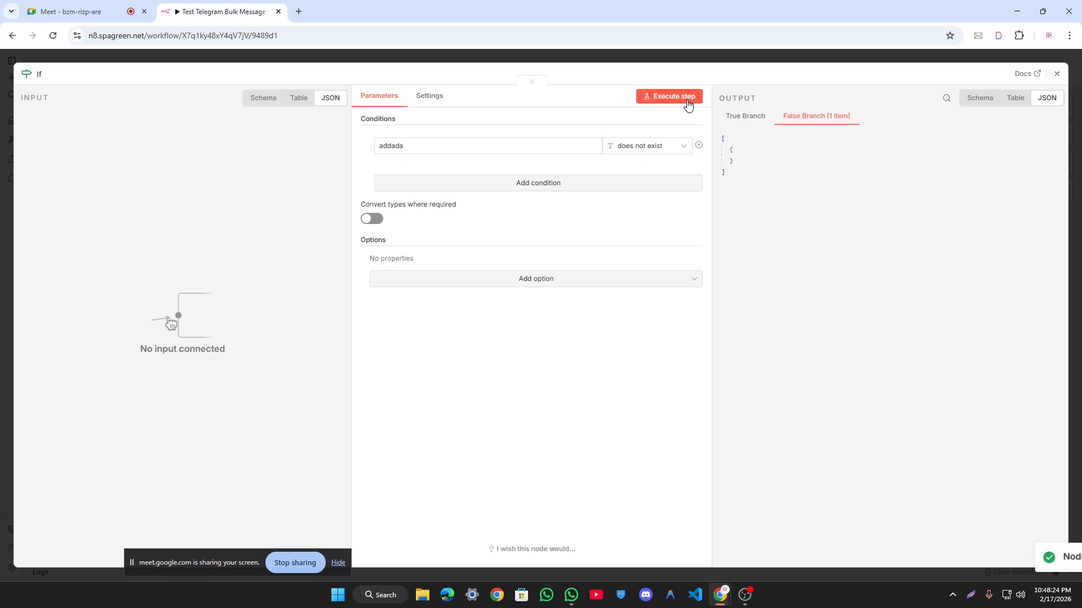
pyautogui.click(746, 117)
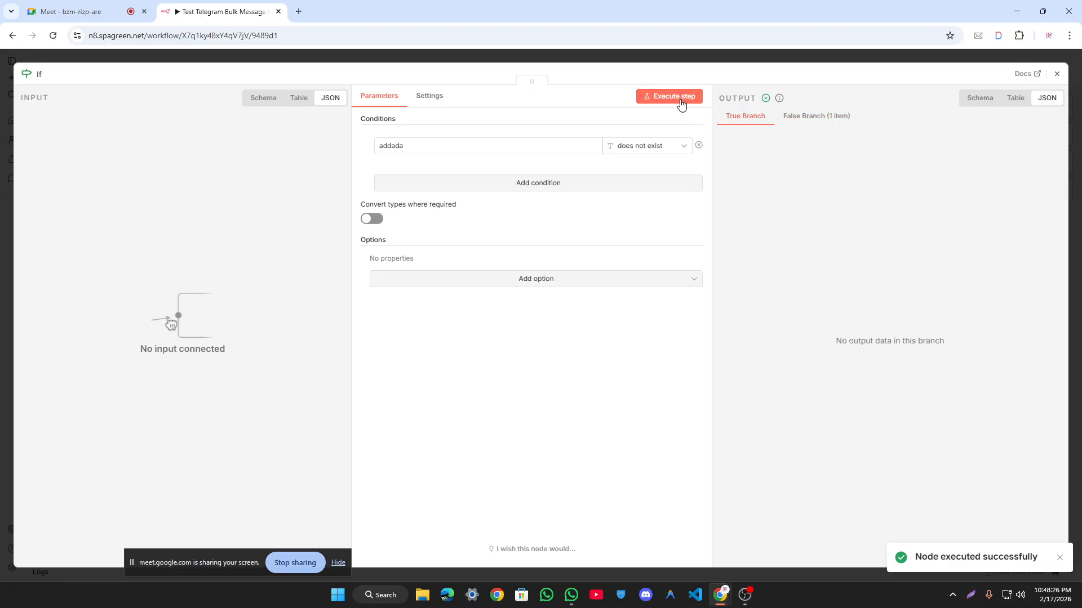
pyautogui.click(642, 148)
pyautogui.moveTo(652, 178)
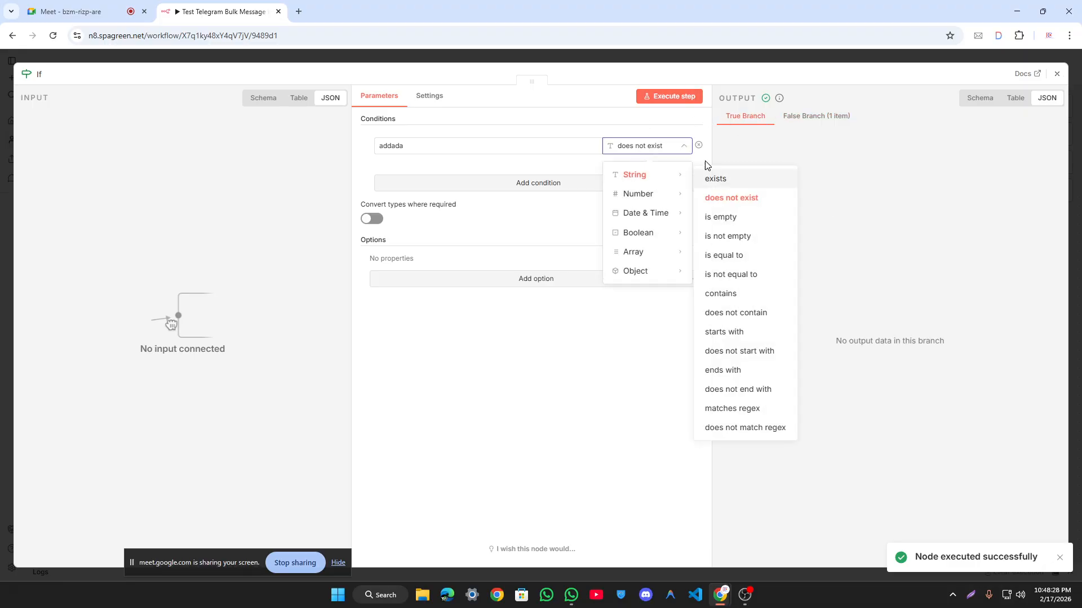
pyautogui.press('Escape')
pyautogui.doubleClick(672, 300)
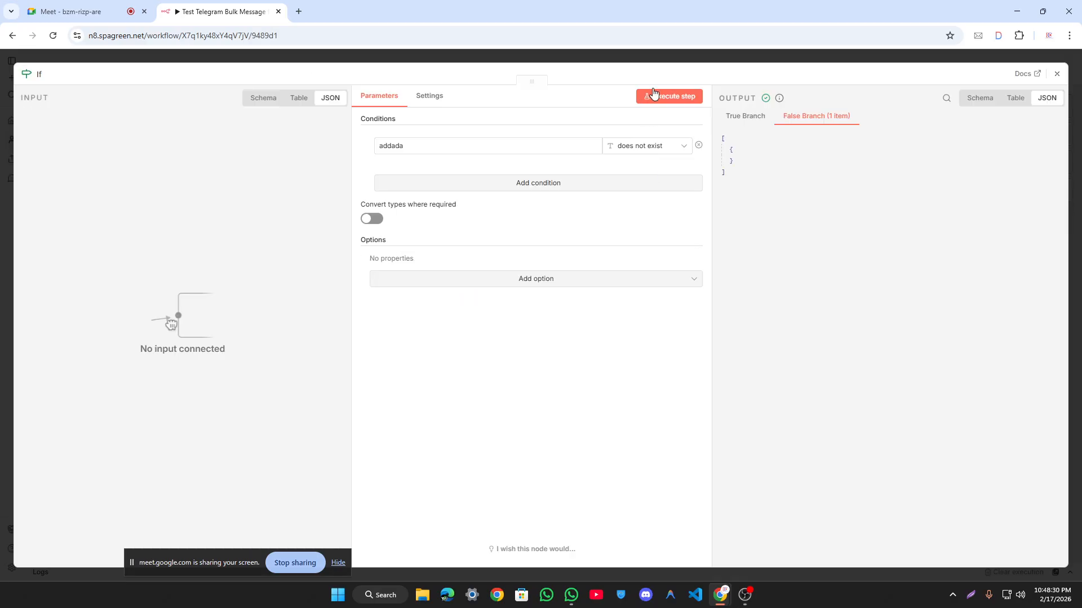
pyautogui.click(671, 58)
pyautogui.click(998, 66)
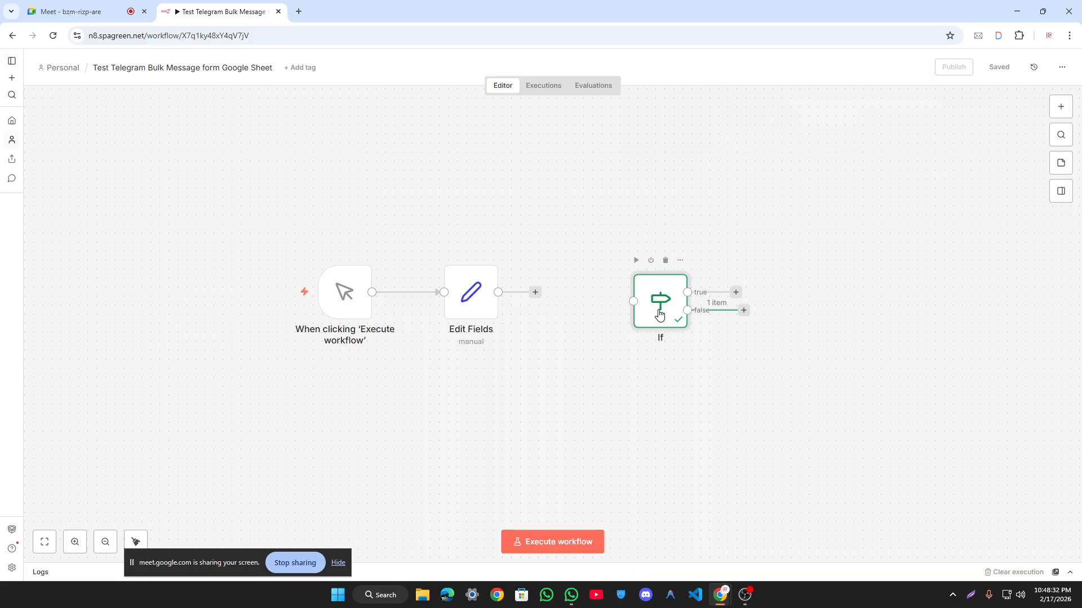
pyautogui.doubleClick(671, 313)
pyautogui.click(605, 55)
# Step: Reconnect Edit Fields to the If node and run the If step again
pyautogui.moveTo(546, 295); pyautogui.dragTo(610, 313)
pyautogui.moveTo(498, 292); pyautogui.dragTo(634, 301)
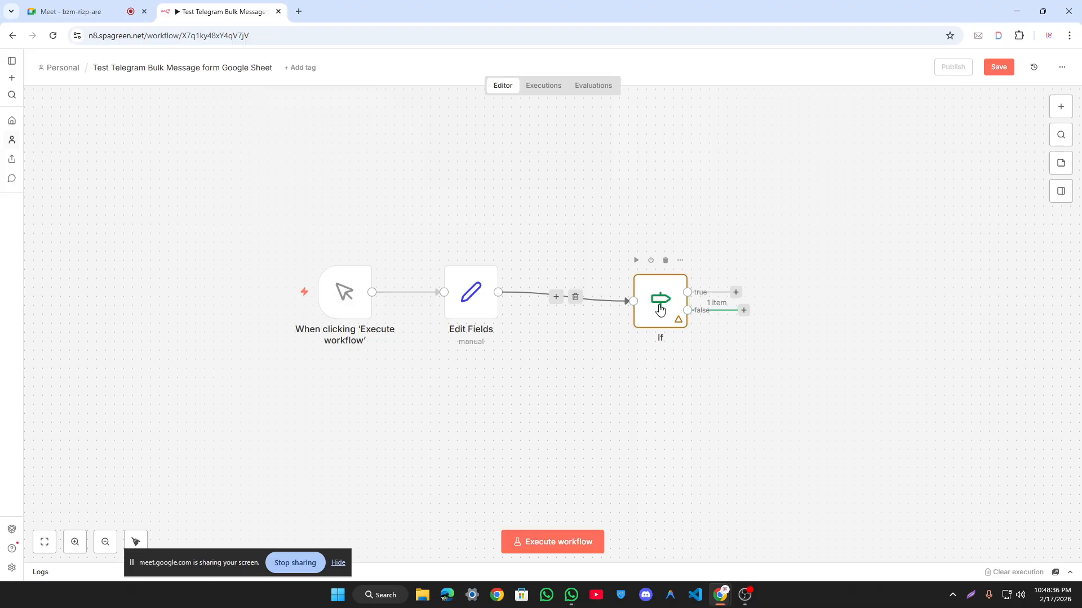
pyautogui.doubleClick(656, 298)
pyautogui.click(690, 96)
pyautogui.click(505, 139)
pyautogui.hotkey('ctrl', 'a')
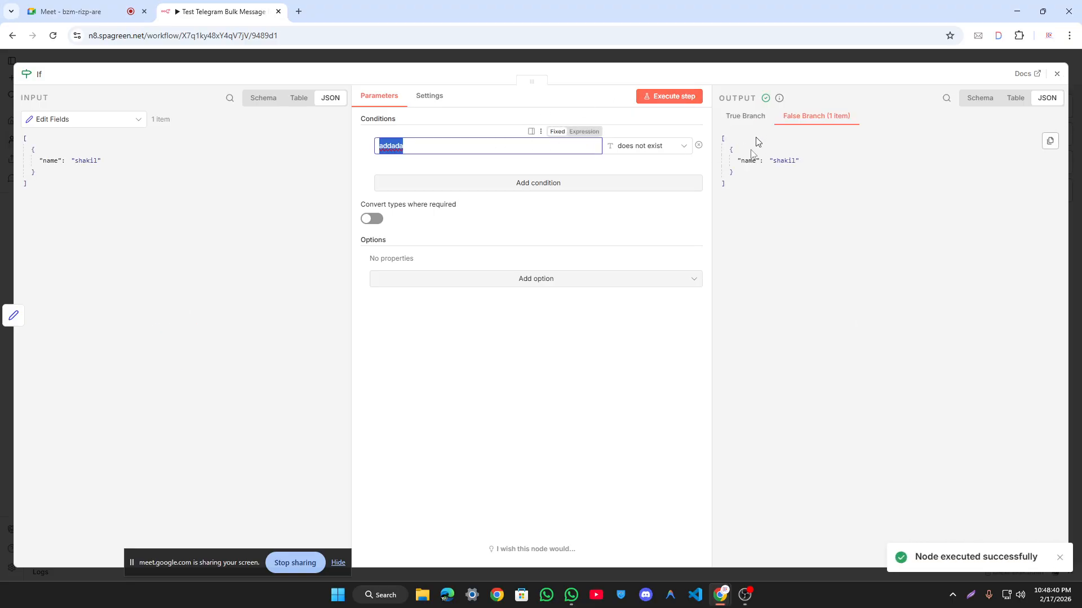
pyautogui.click(782, 256)
pyautogui.click(134, 5)
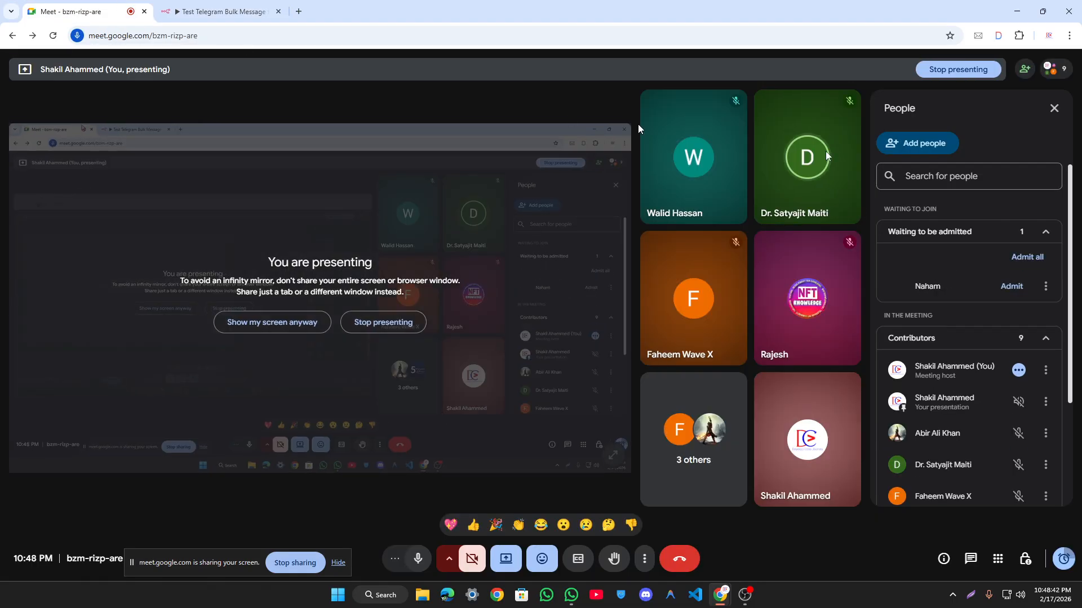
# Step: Admit the waiting Meet guest, then return to n8n and close the floating window and If editor
pyautogui.click(1027, 257)
pyautogui.click(583, 350)
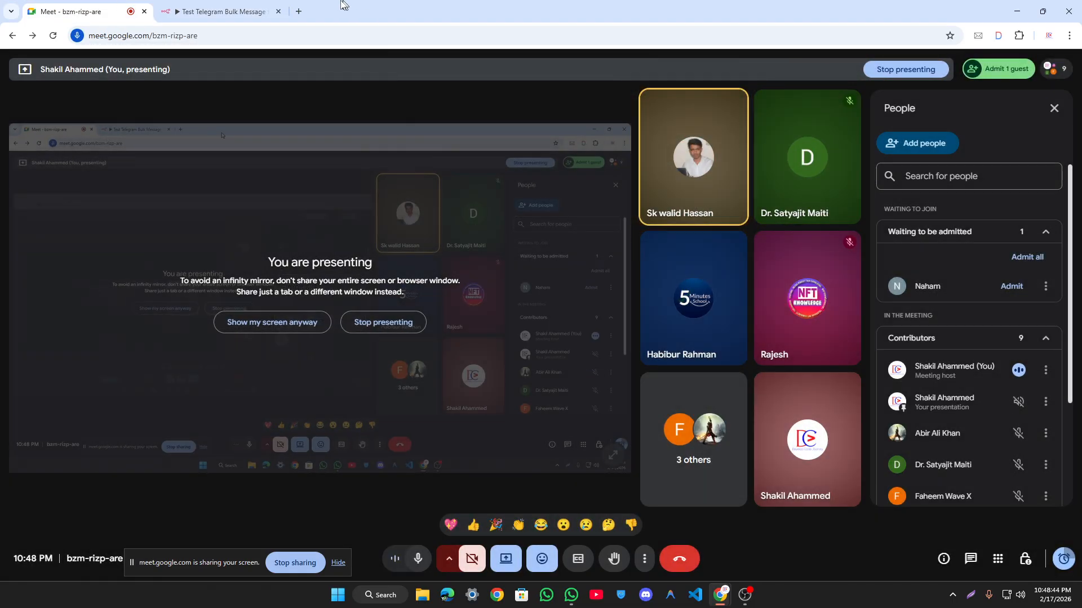
pyautogui.click(220, 11)
pyautogui.click(264, 191)
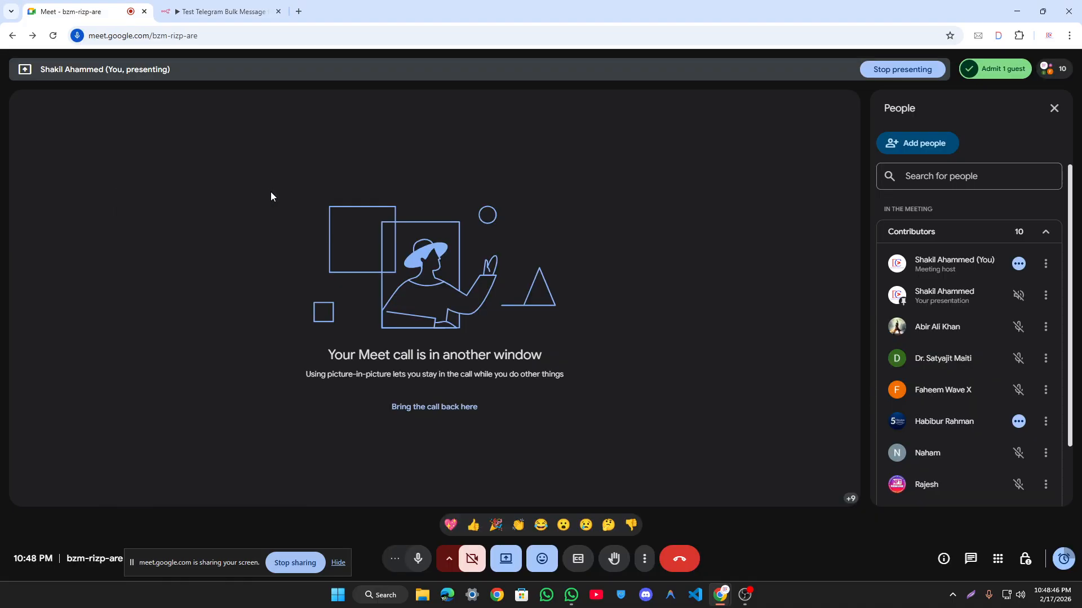
pyautogui.click(205, 4)
pyautogui.click(271, 191)
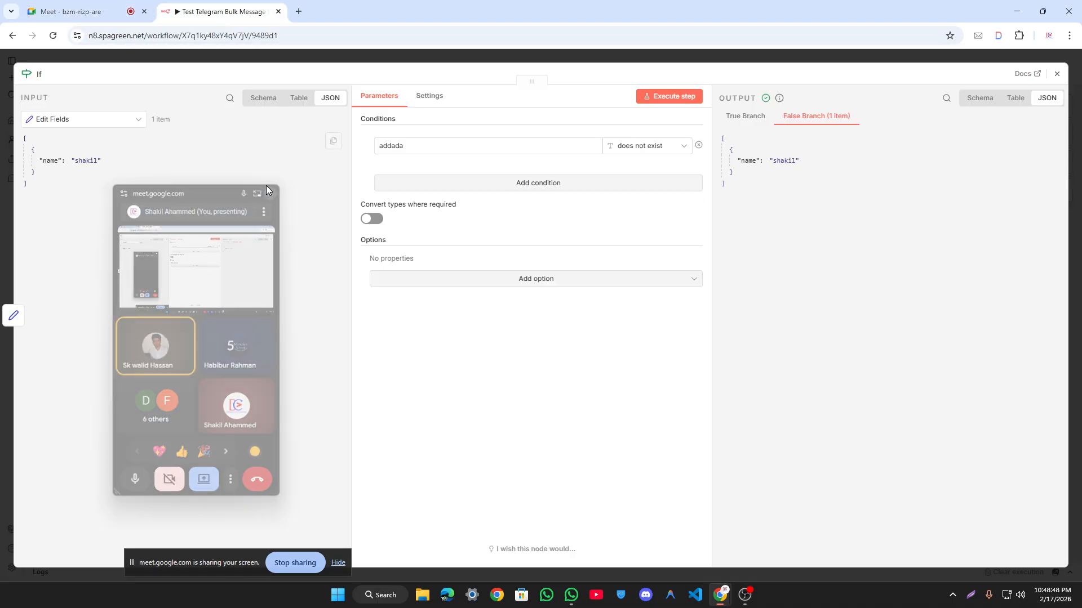
pyautogui.click(278, 60)
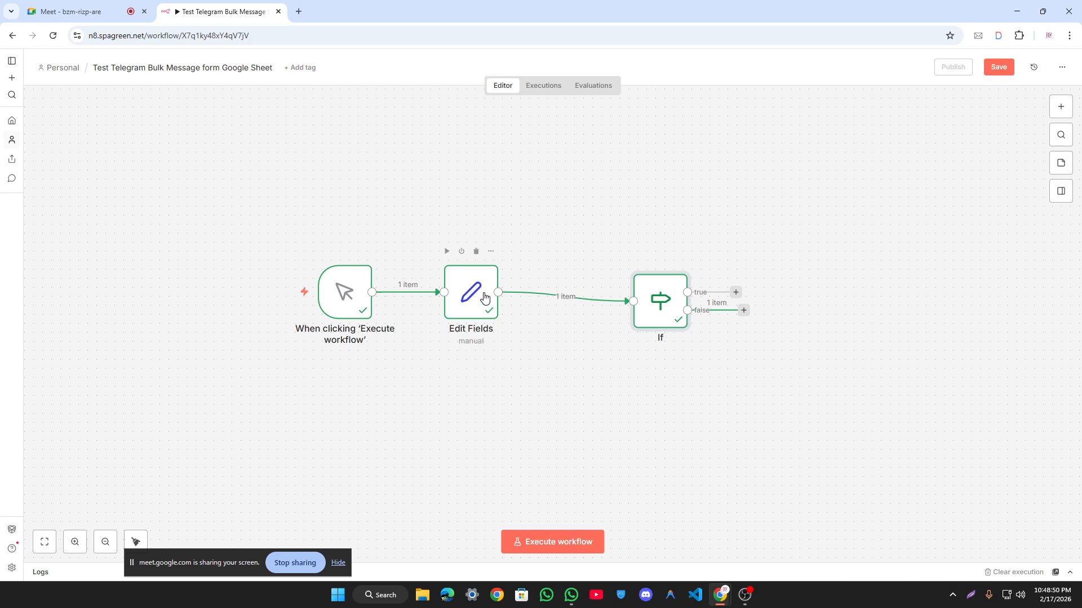
# Step: Open Edit Fields and add a second, empty field below 'name'
pyautogui.doubleClick(486, 302)
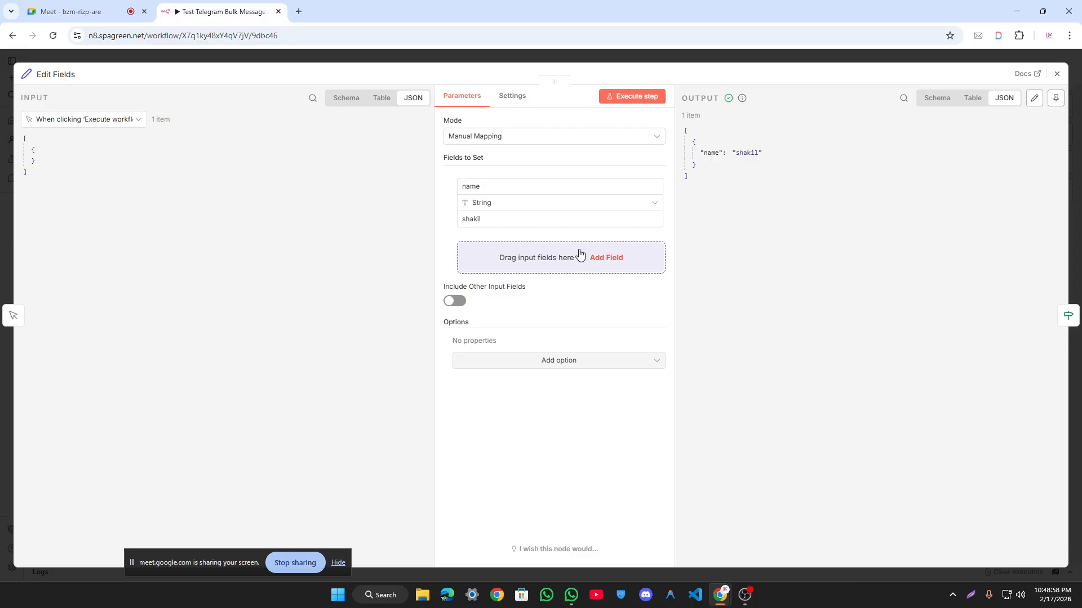
pyautogui.click(488, 58)
pyautogui.doubleClick(478, 299)
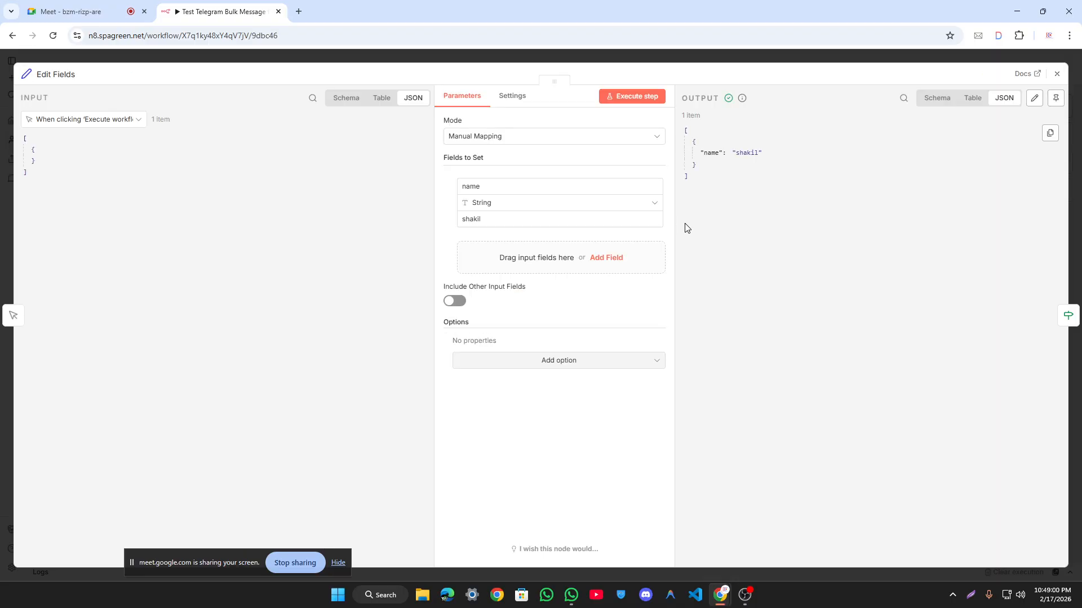
pyautogui.tripleClick(704, 151)
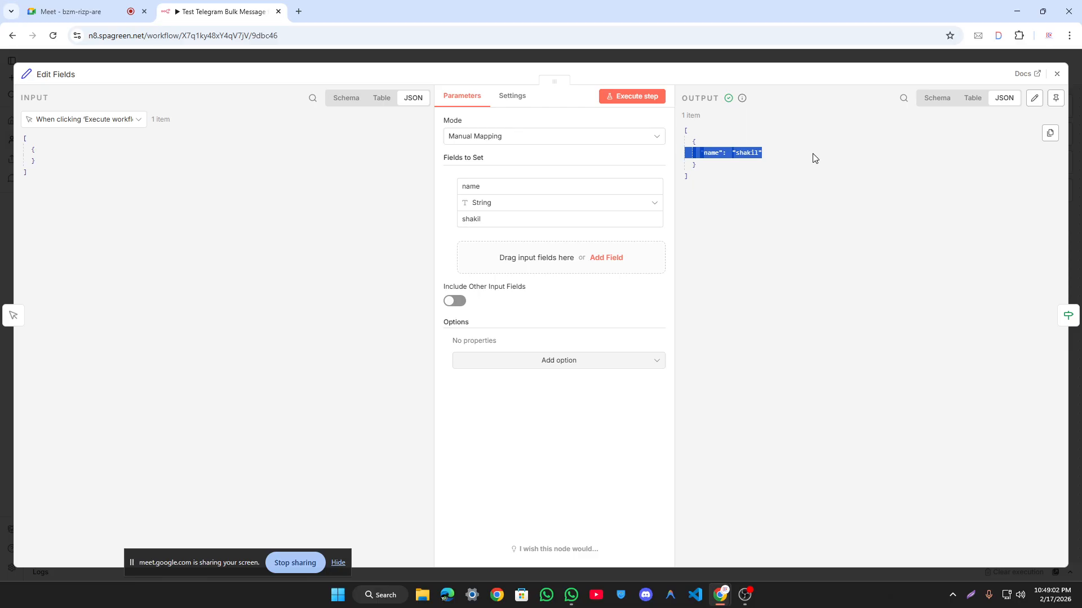
pyautogui.click(813, 157)
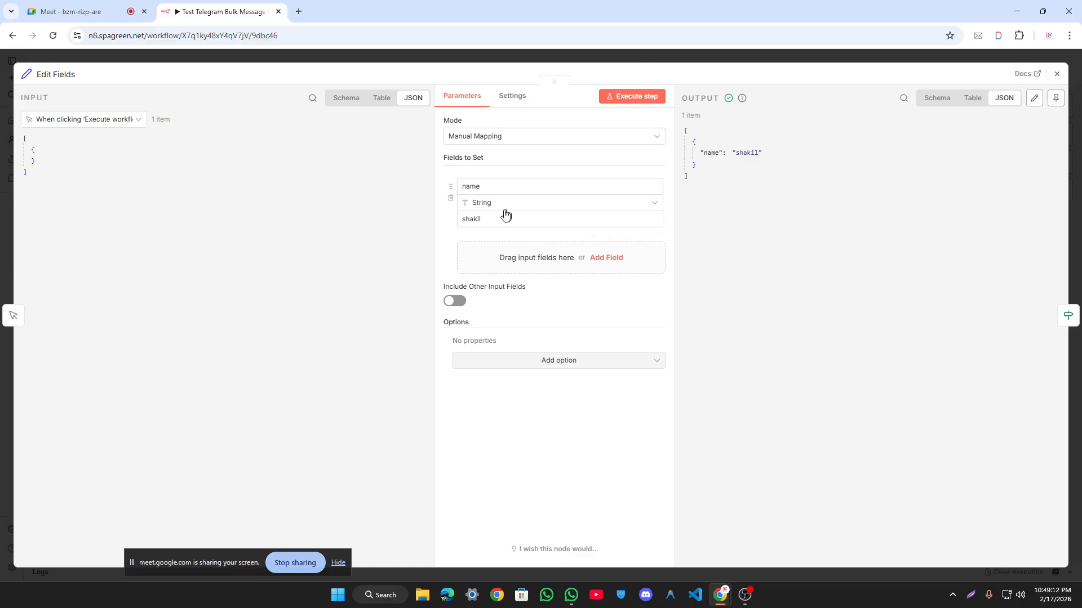
pyautogui.click(545, 259)
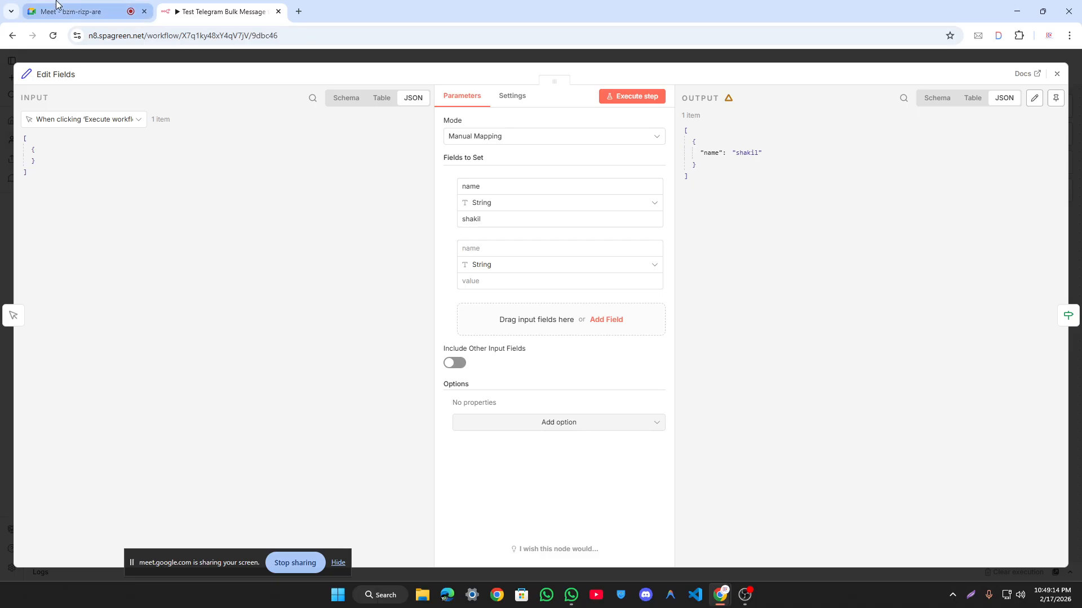
# Step: Admit another waiting guest in Google Meet and return to the n8n workflow
pyautogui.click(62, 11)
pyautogui.click(1043, 253)
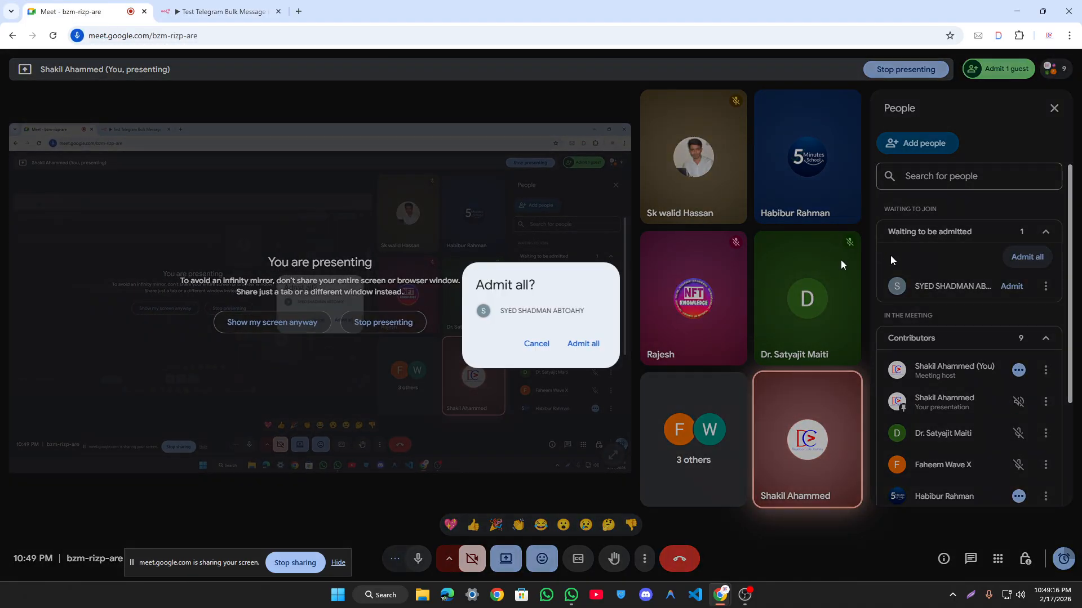
pyautogui.click(583, 344)
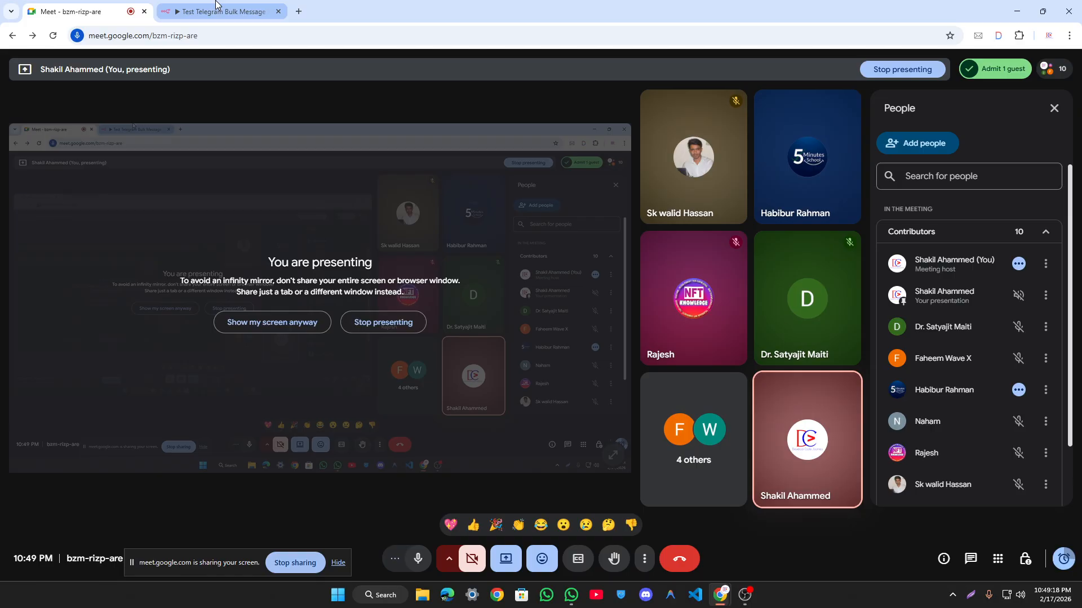
pyautogui.click(183, 7)
pyautogui.click(271, 193)
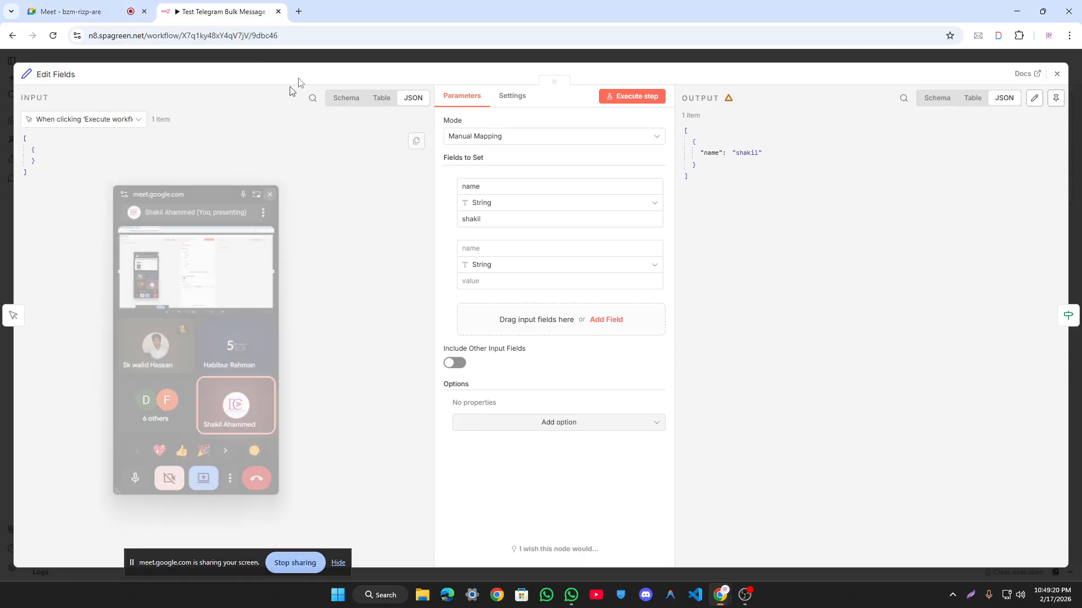
# Step: Reopen Edit Fields after checking the If node and add a third field row
pyautogui.press('Escape')
pyautogui.click(531, 417)
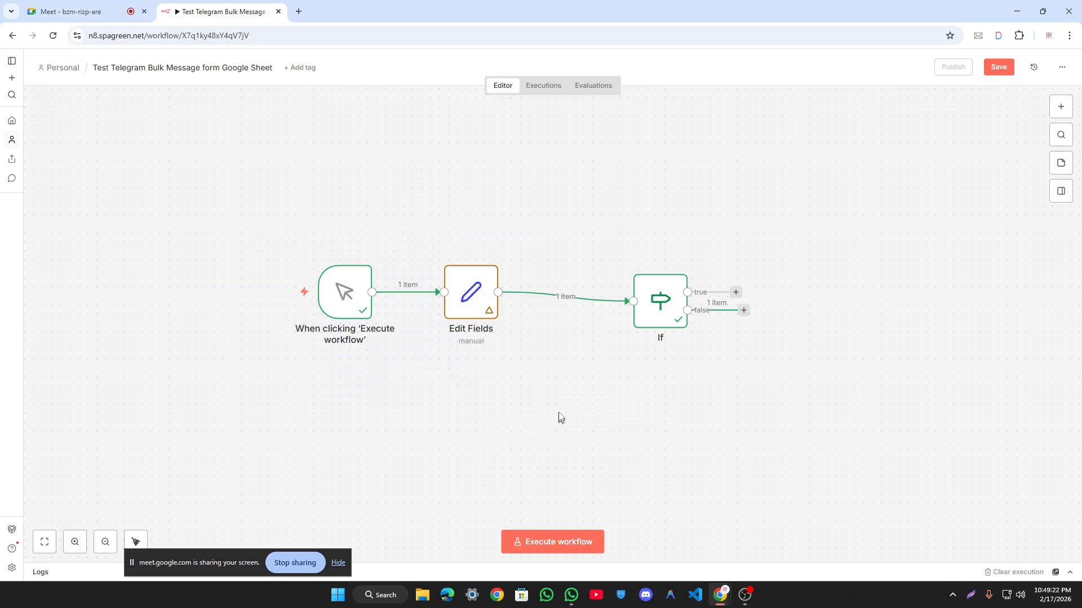
pyautogui.doubleClick(668, 319)
pyautogui.click(550, 60)
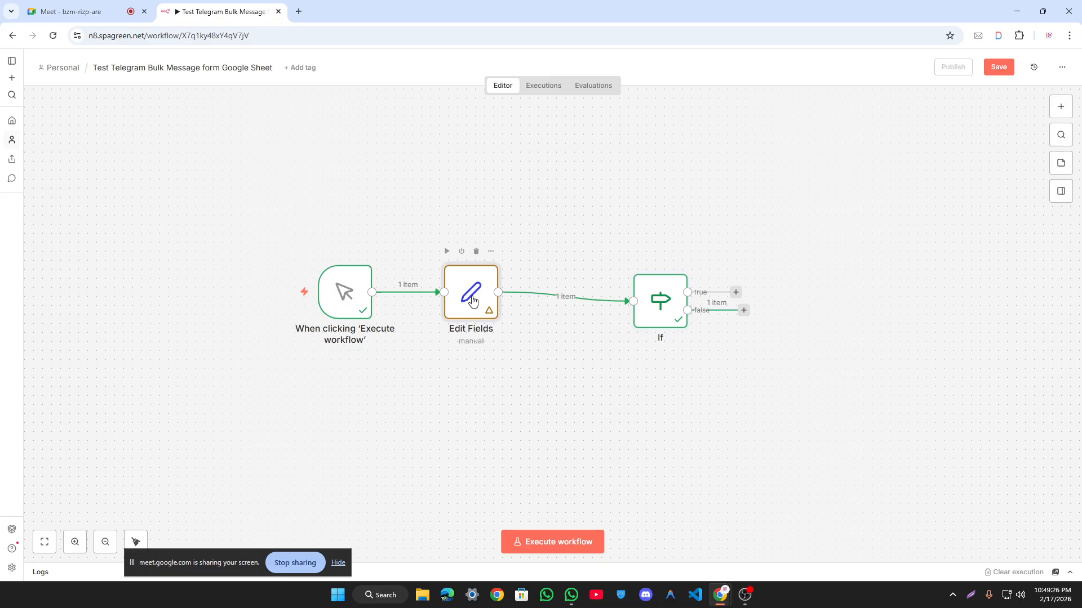
pyautogui.doubleClick(474, 304)
pyautogui.click(511, 321)
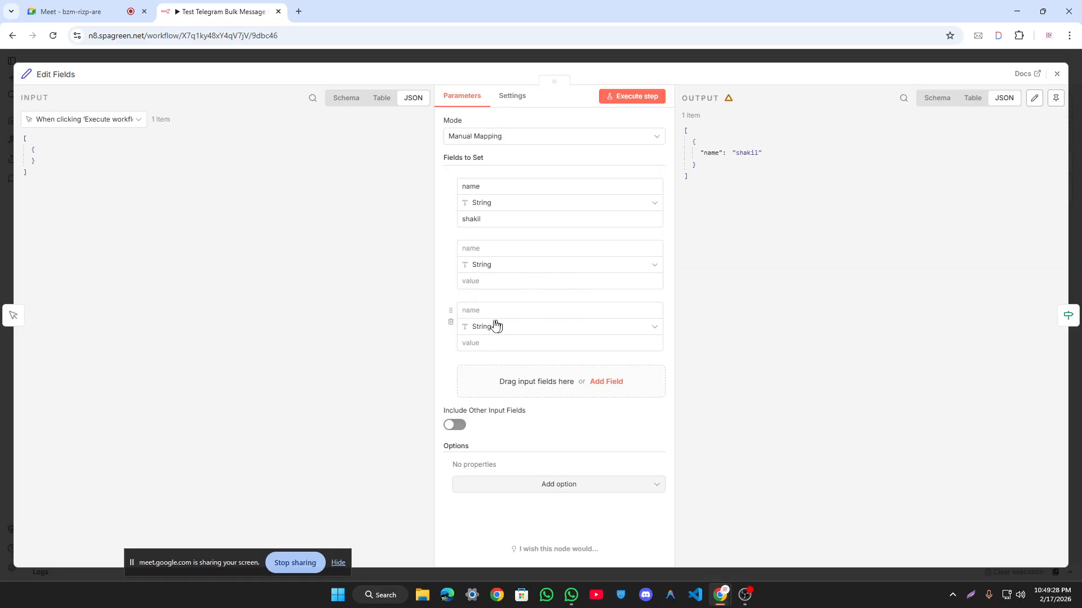
pyautogui.click(446, 290)
# Step: Fill the new fields: 'dadawdawd' = 'fsfsfs' and 'da' = 'dadadadawd'
pyautogui.click(507, 310)
pyautogui.write('dad')
pyautogui.press('Tab')
pyautogui.write('dadadadawd')
pyautogui.hotkey('shift', 'Tab')
pyautogui.press('BackSpace')
pyautogui.click(496, 249)
pyautogui.write('dadawdawd')
pyautogui.press('Tab')
pyautogui.write('fsfsfs')
# Step: Test-run Edit Fields so it outputs all three fields, then return to the canvas
pyautogui.click(550, 120)
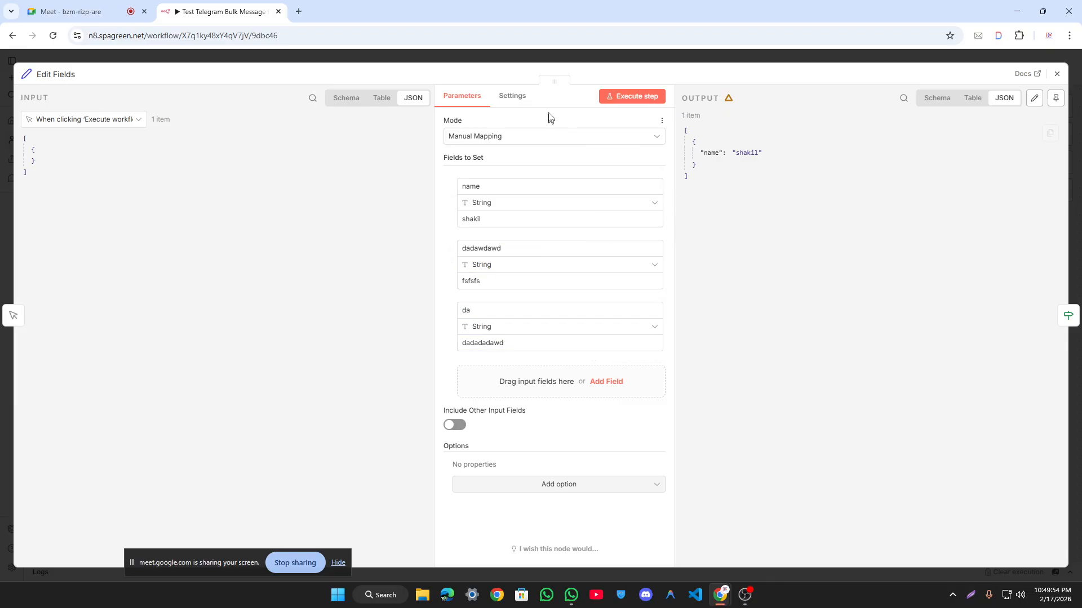
pyautogui.click(612, 100)
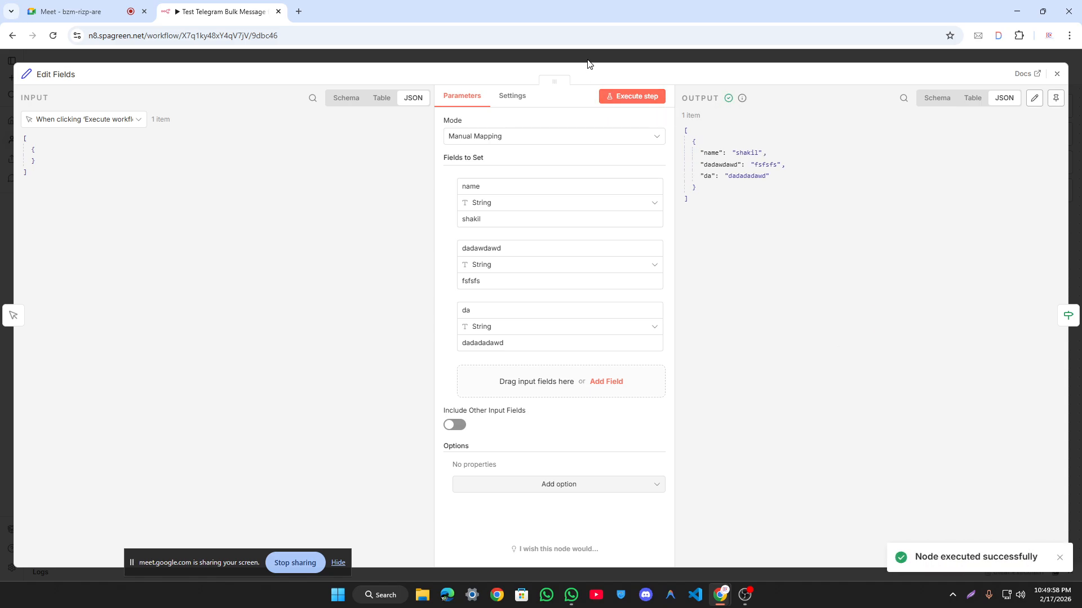
pyautogui.click(588, 62)
pyautogui.moveTo(244, 217); pyautogui.dragTo(570, 398)
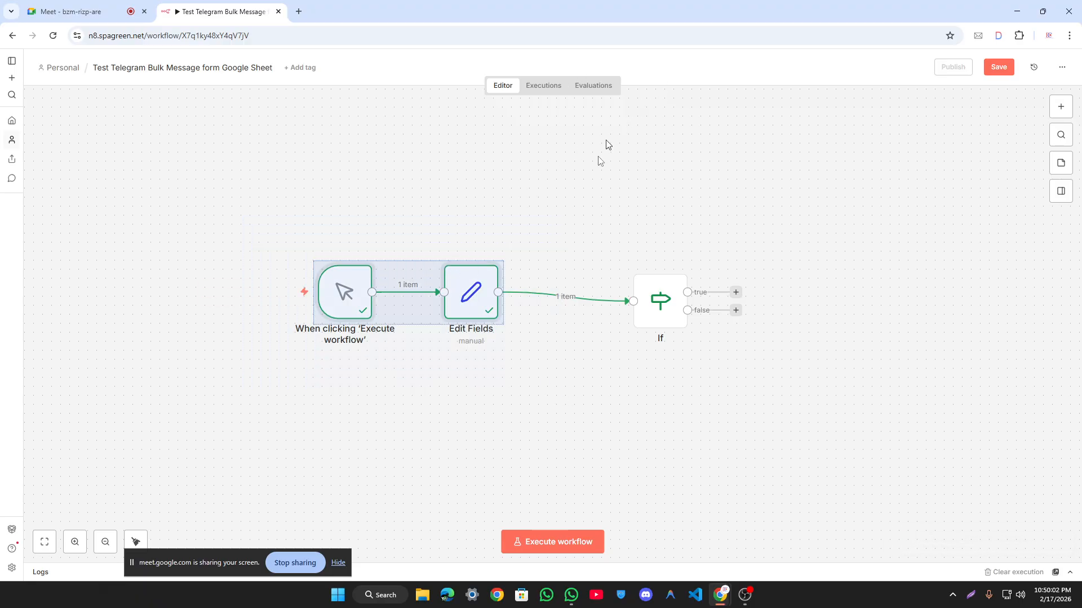
# Step: Change the name field's type to Binary Data, test Edit Fields, then delete the node
pyautogui.doubleClick(476, 290)
pyautogui.click(505, 204)
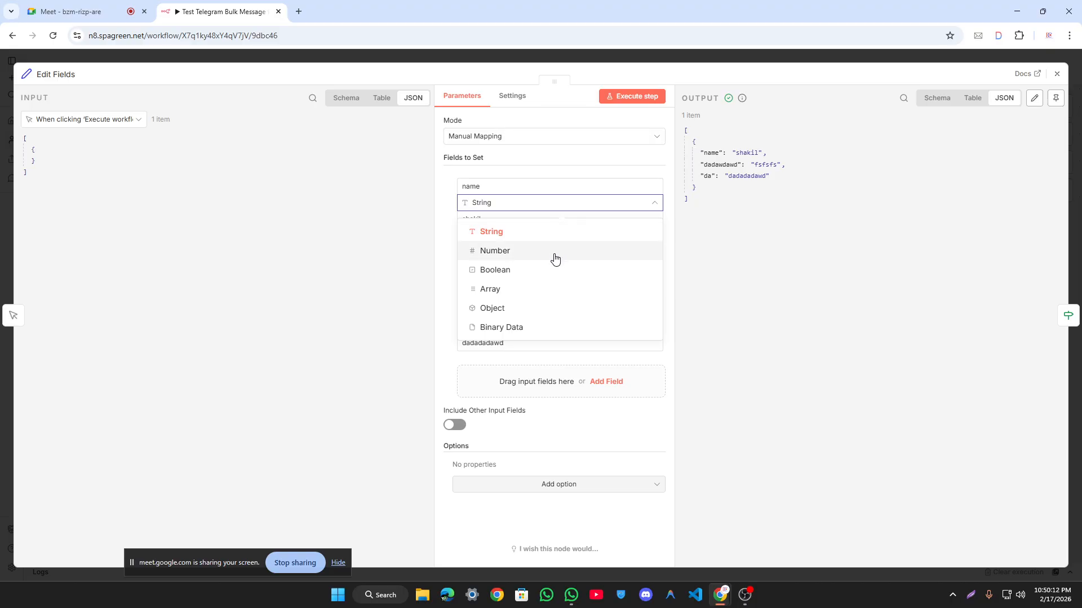
pyautogui.click(561, 330)
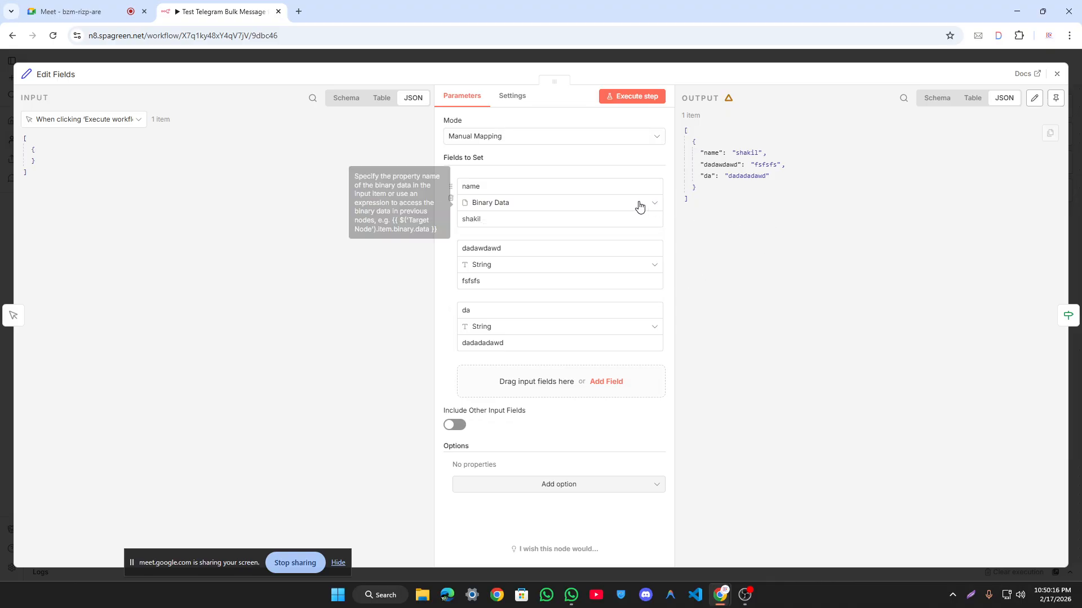
pyautogui.click(632, 96)
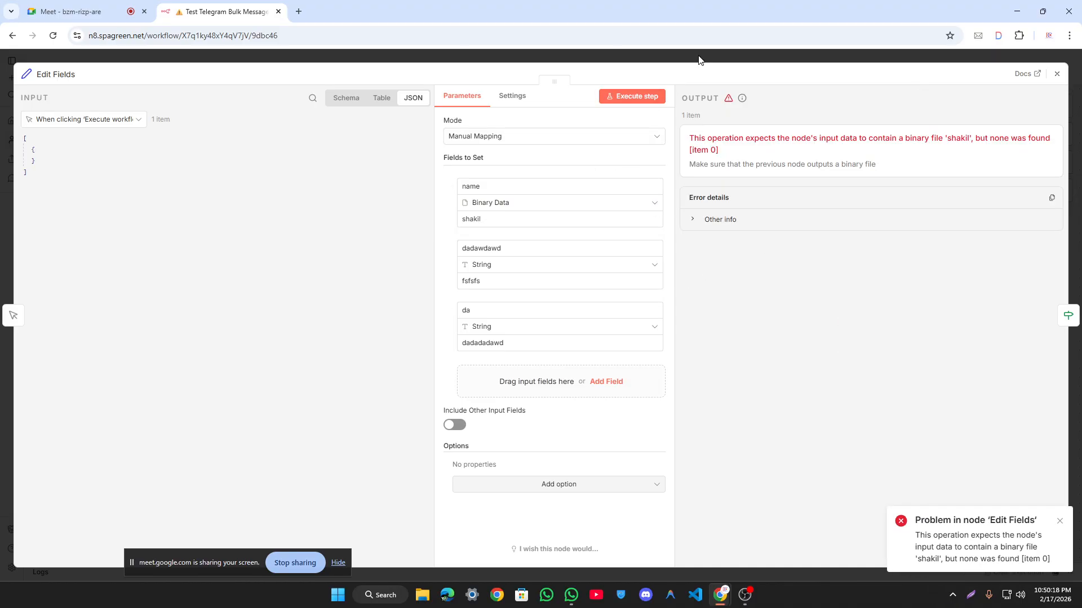
pyautogui.click(698, 59)
pyautogui.click(477, 258)
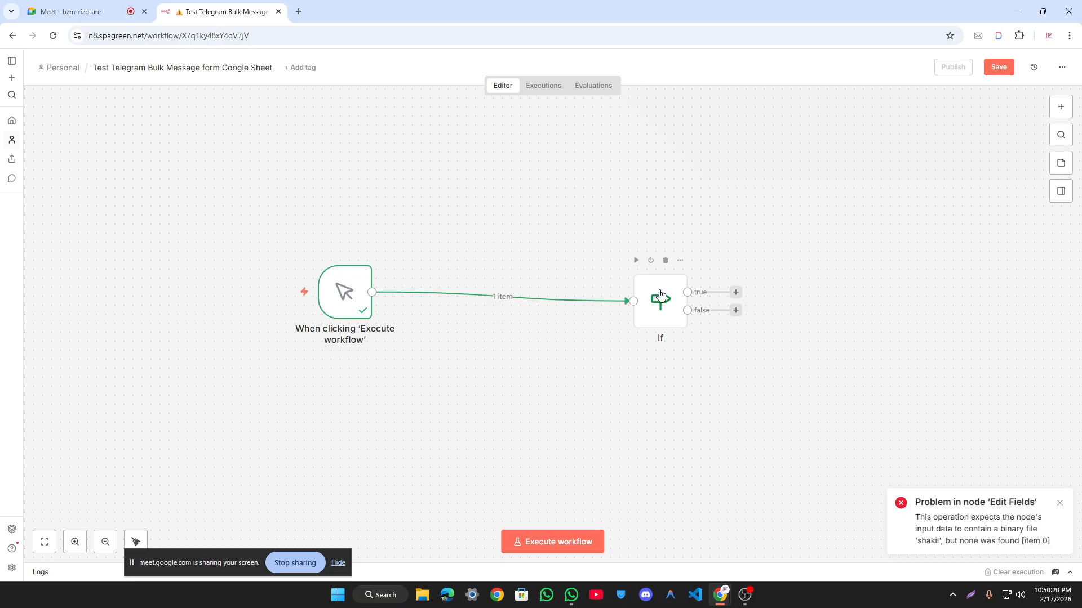
# Step: Move the If node beside the trigger and remove the trigger-to-If connection
pyautogui.moveTo(660, 295); pyautogui.dragTo(515, 278)
pyautogui.doubleClick(527, 283)
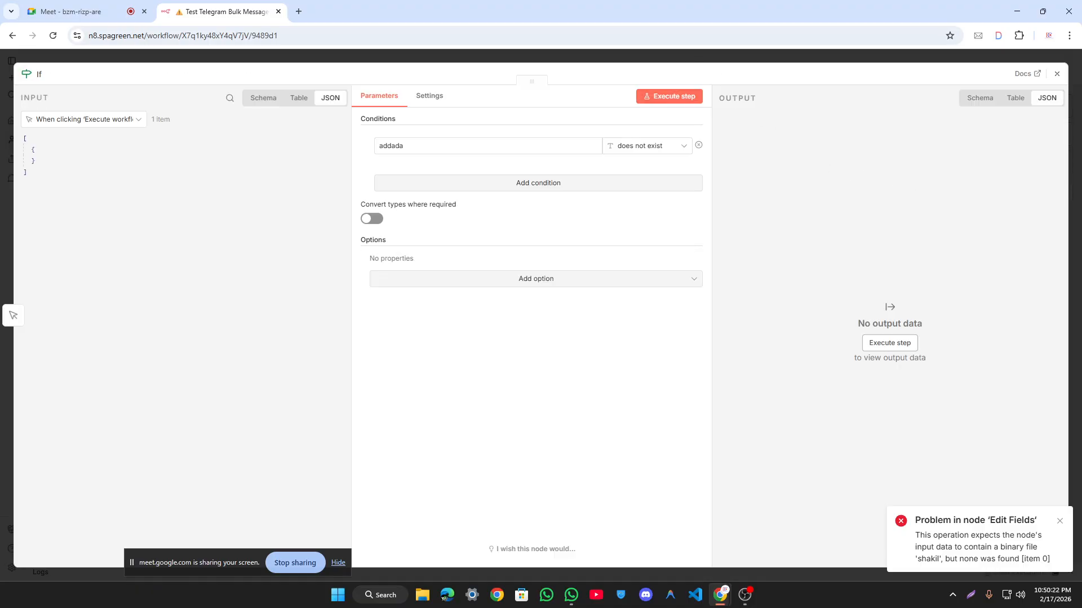
pyautogui.press('Escape')
pyautogui.click(440, 292)
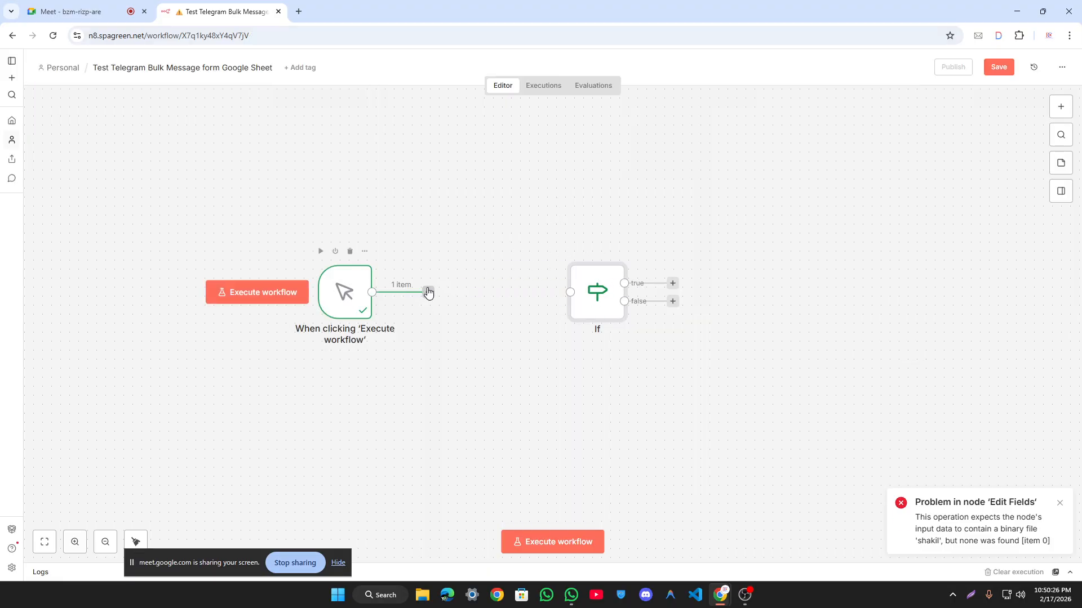
# Step: Add a Switch node after the manual trigger by searching 's', and open its settings
pyautogui.click(428, 292)
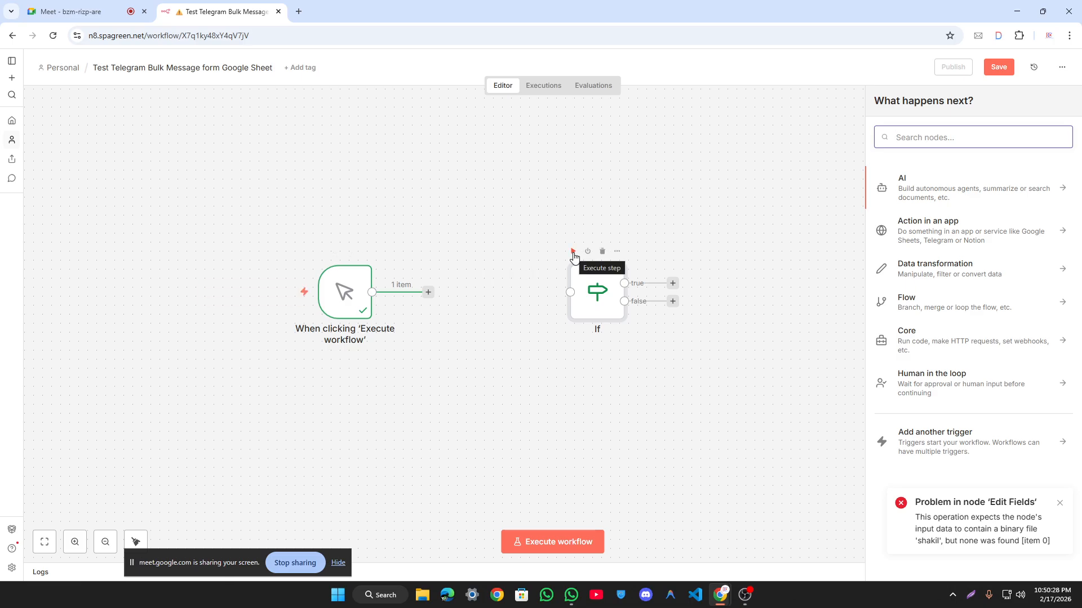
pyautogui.write('se')
pyautogui.press('BackSpace')
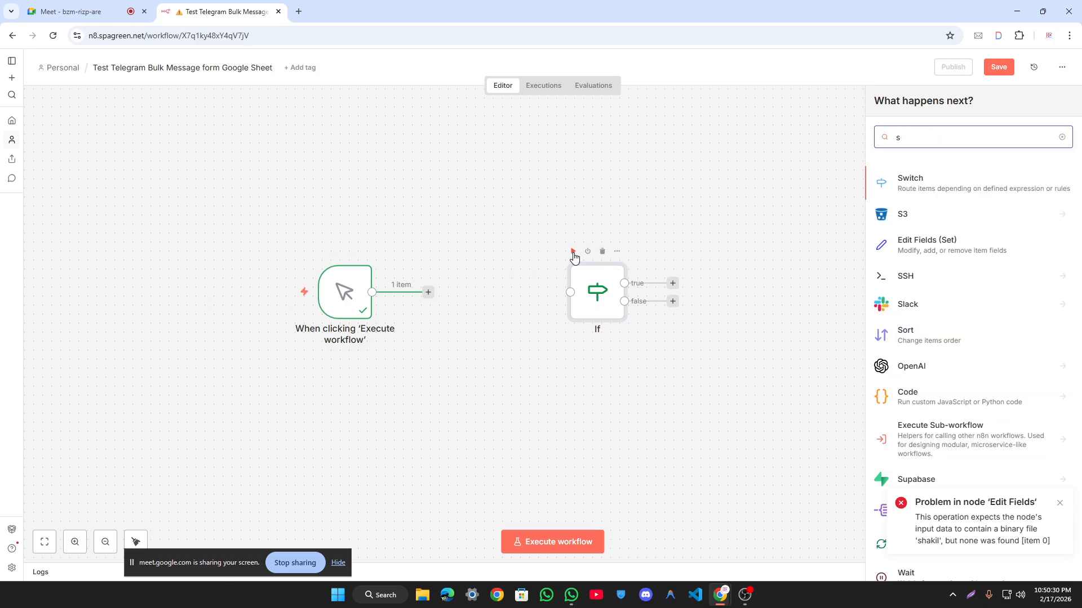
pyautogui.press('Return')
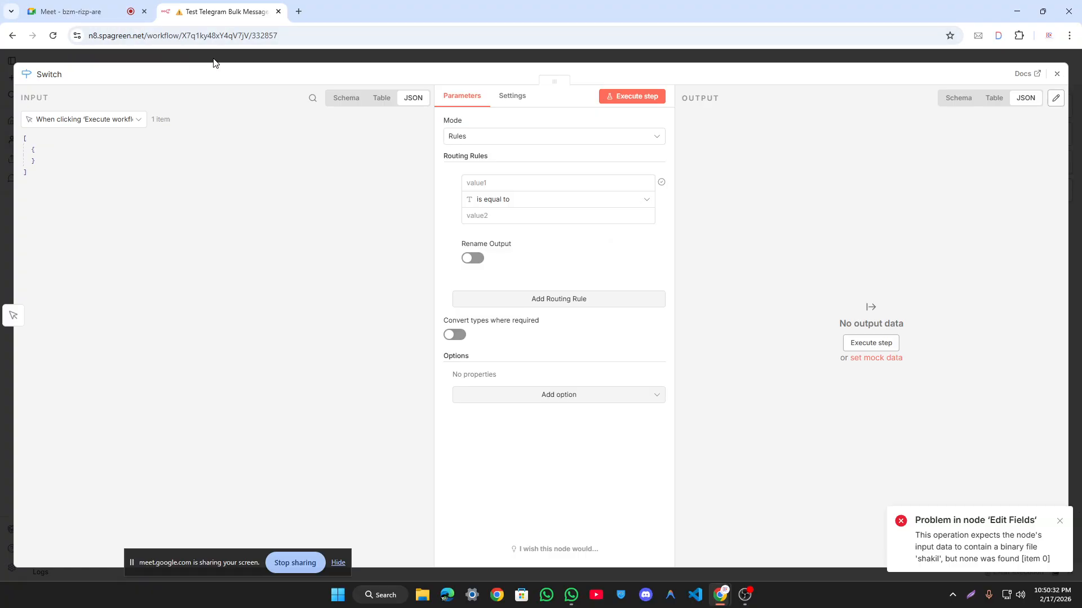
pyautogui.click(213, 60)
pyautogui.doubleClick(468, 278)
# Step: Move the If node above the other nodes and shift the Switch node lower
pyautogui.click(513, 58)
pyautogui.moveTo(595, 285); pyautogui.dragTo(487, 187)
pyautogui.moveTo(463, 309); pyautogui.dragTo(463, 355)
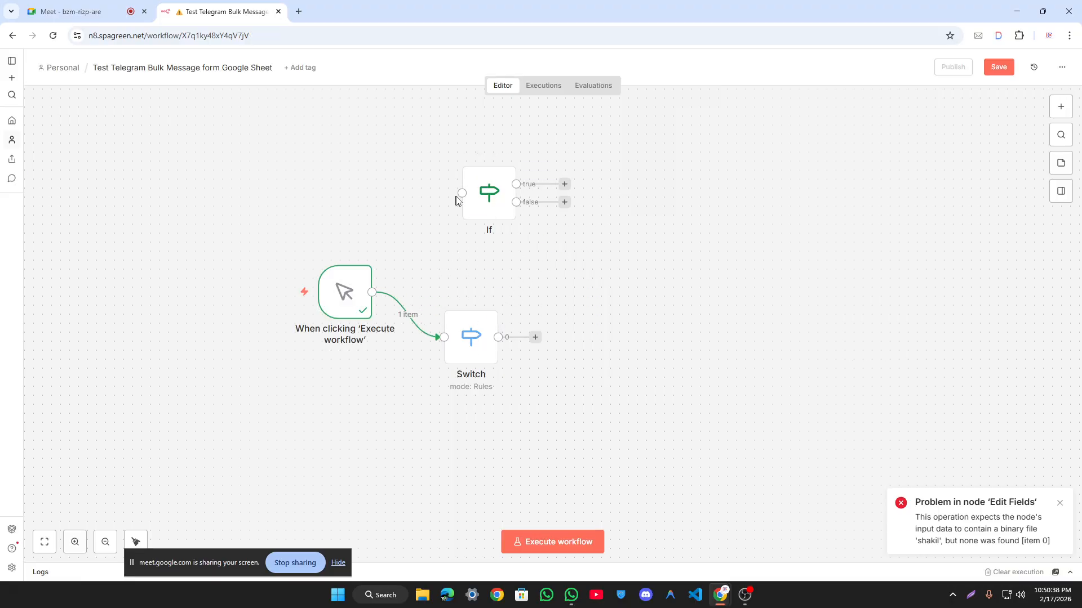
# Step: In the If node, delete the 'addada' value and set the operator to String is equal to
pyautogui.doubleClick(487, 198)
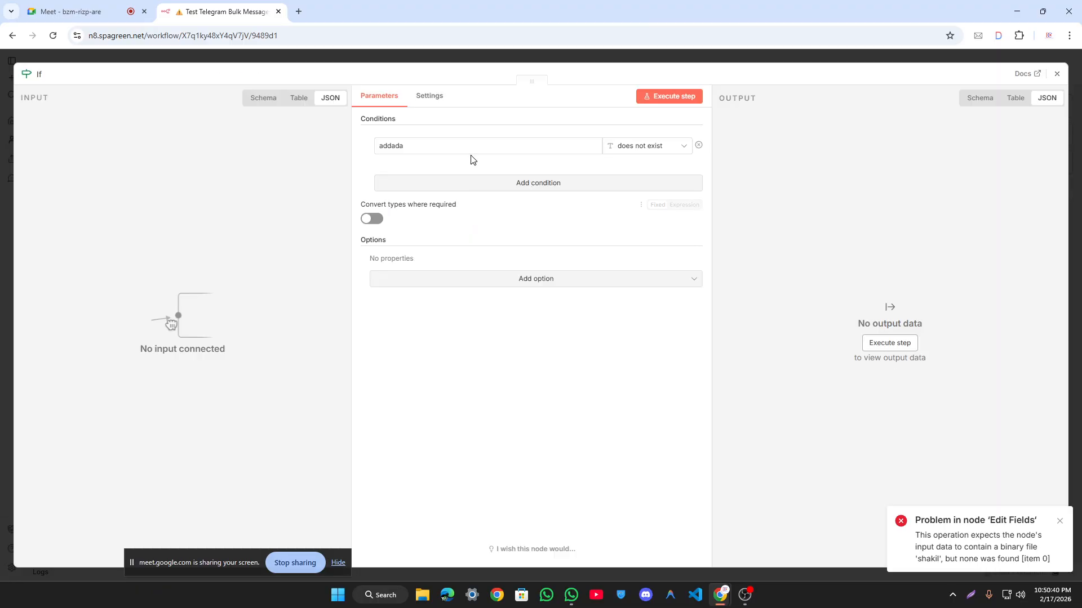
pyautogui.doubleClick(472, 145)
pyautogui.press('BackSpace')
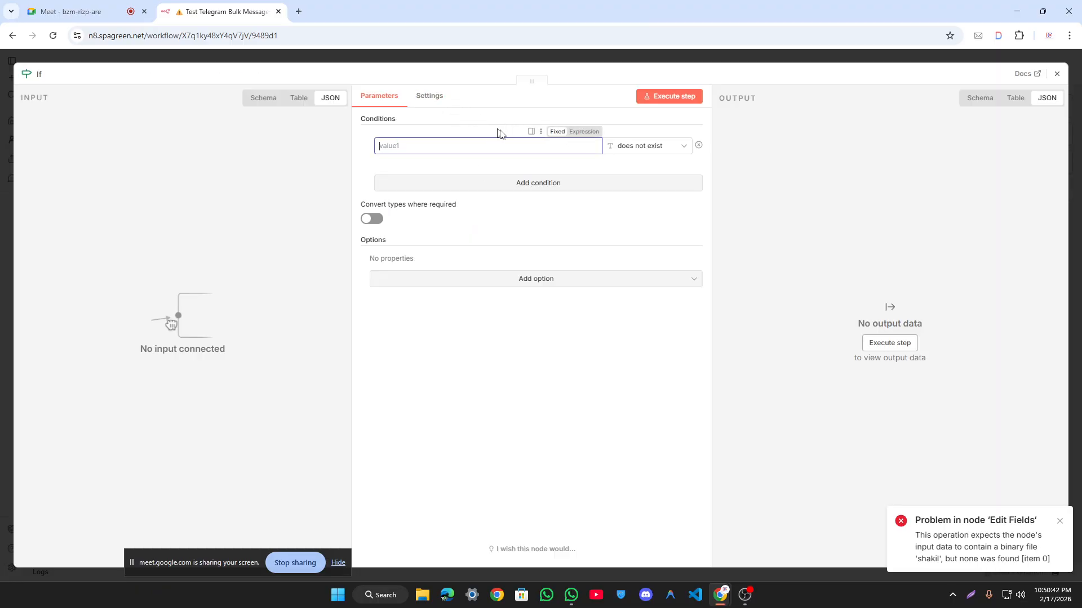
pyautogui.click(671, 150)
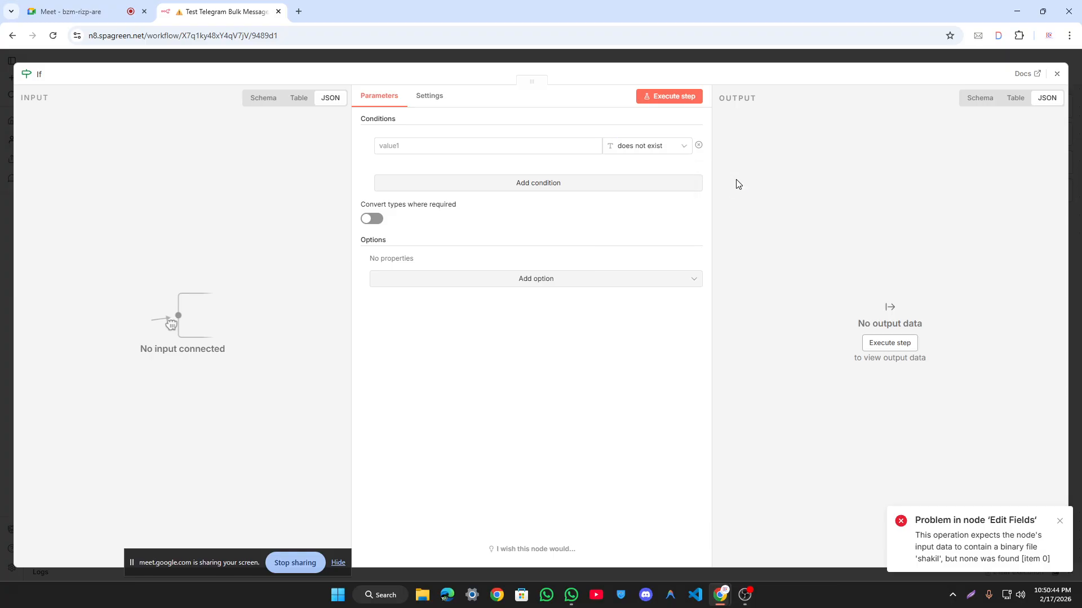
pyautogui.click(647, 145)
pyautogui.moveTo(659, 175)
pyautogui.click(720, 217)
pyautogui.click(636, 148)
pyautogui.click(739, 255)
# Step: Clear the stray character from the If condition's second value and close the settings
pyautogui.click(397, 164)
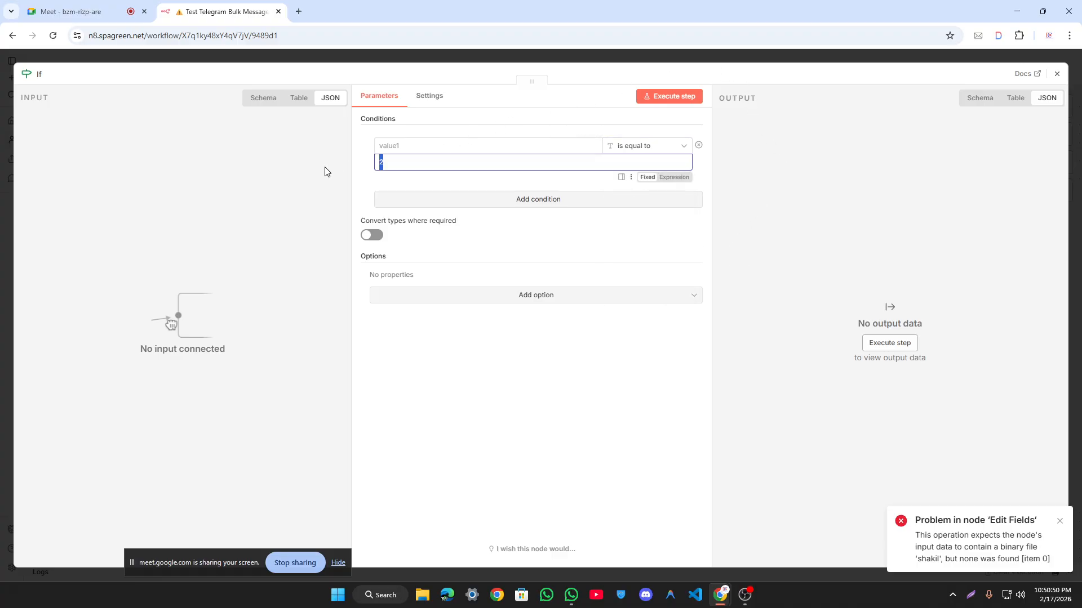
pyautogui.press('BackSpace')
pyautogui.click(846, 196)
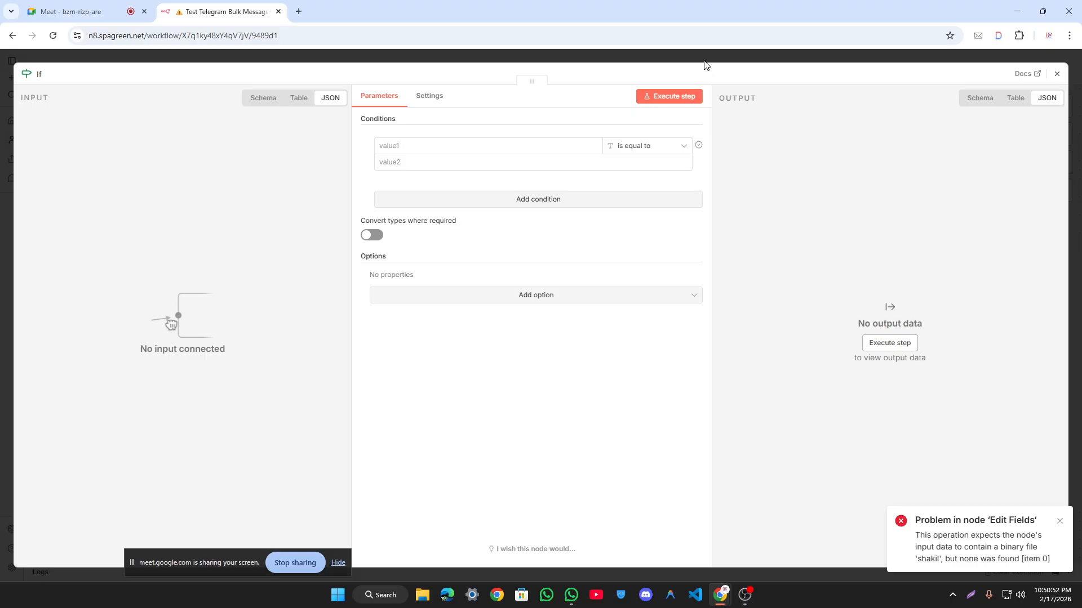
pyautogui.click(703, 60)
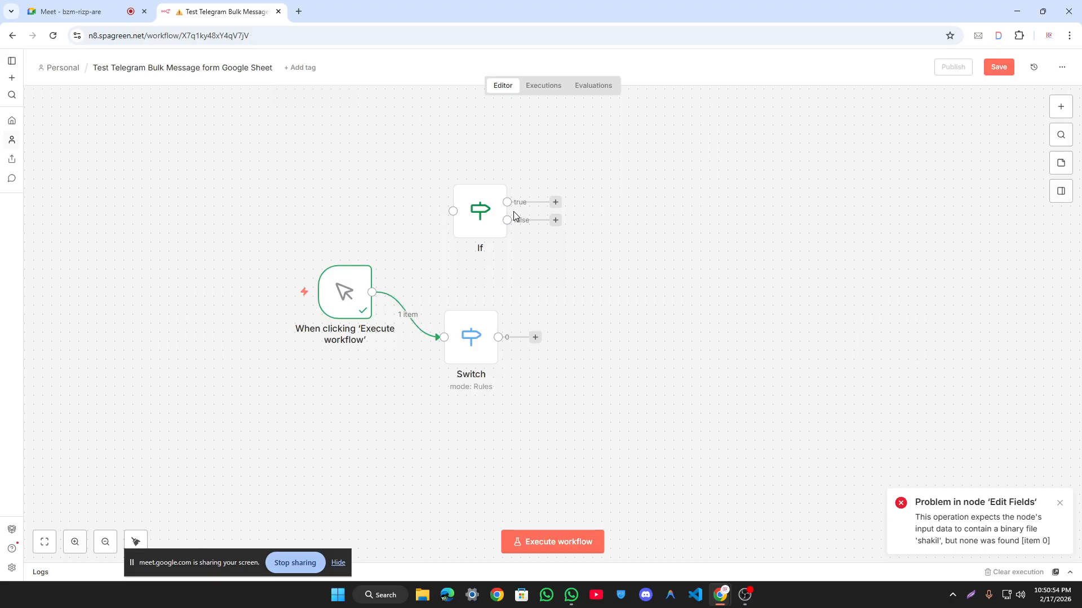
pyautogui.doubleClick(480, 213)
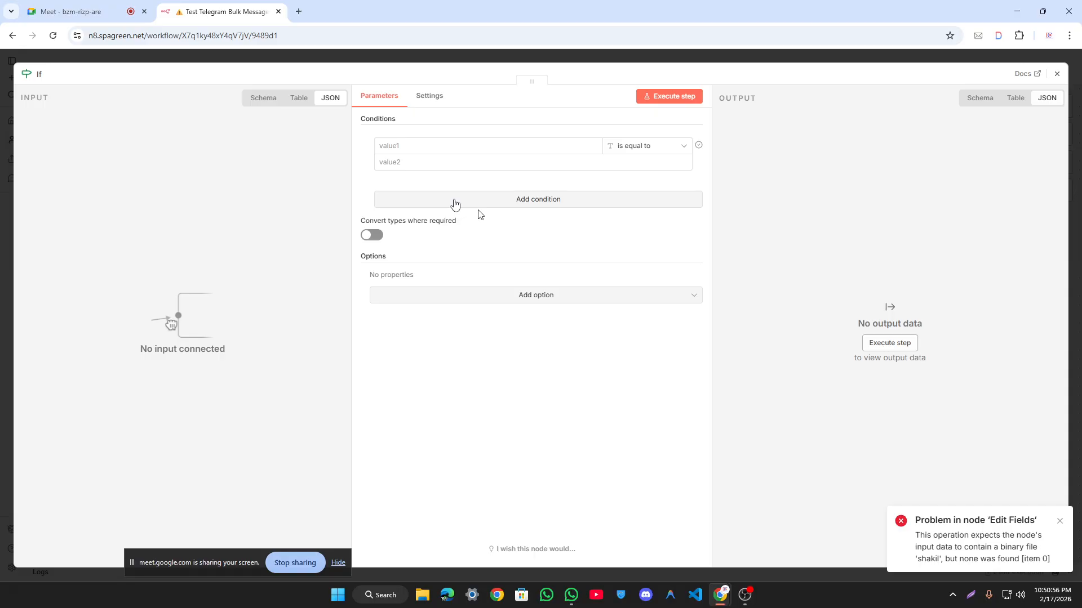
pyautogui.click(445, 56)
pyautogui.moveTo(385, 154); pyautogui.dragTo(653, 287)
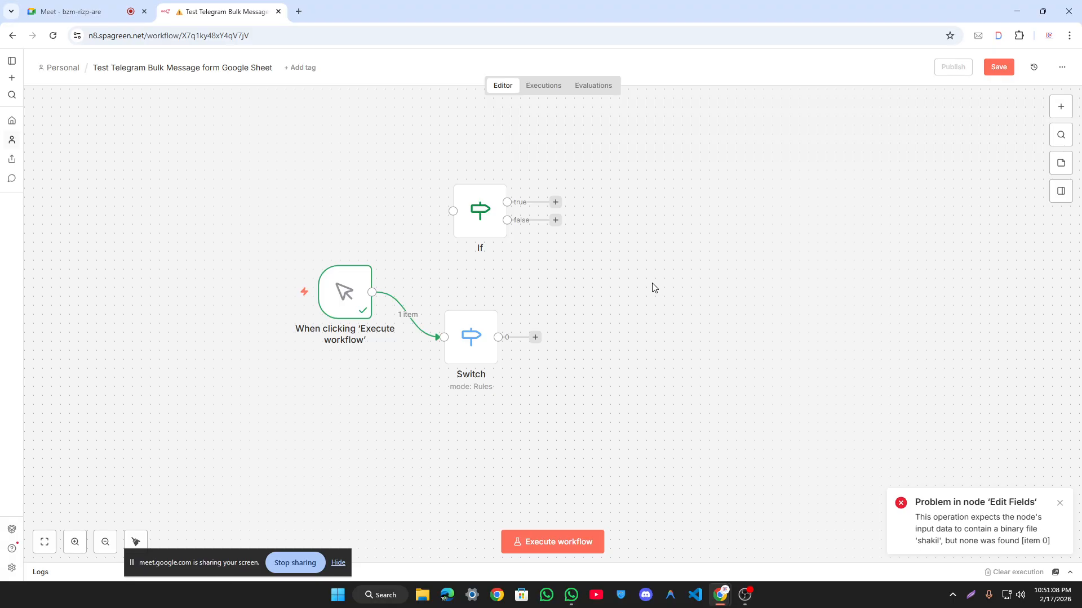
# Step: Drag the manual trigger down level with the Switch node and clear the selection
pyautogui.moveTo(400, 129); pyautogui.dragTo(606, 291)
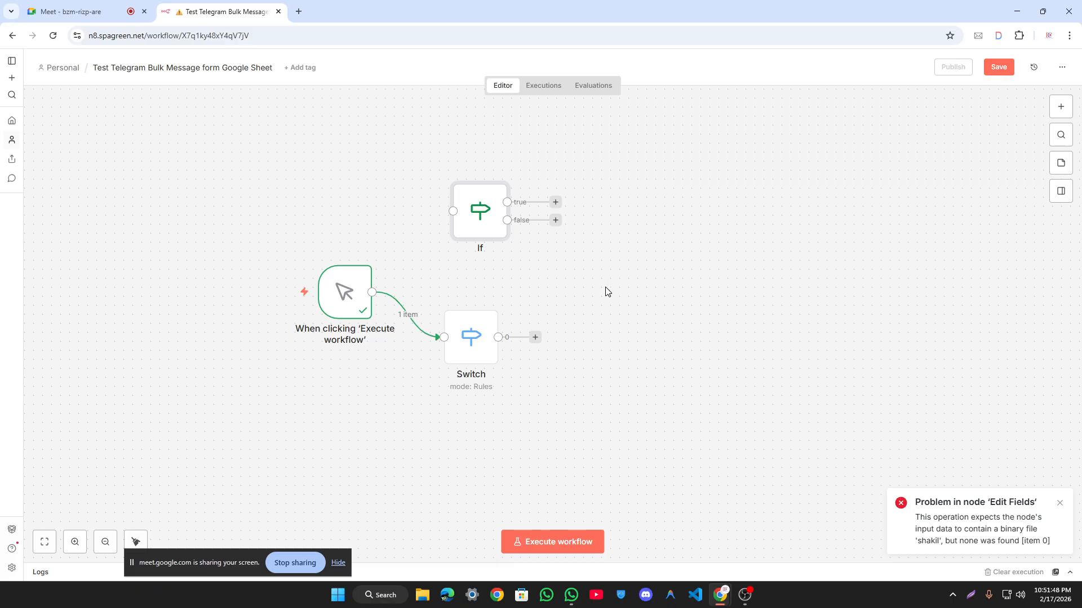
pyautogui.moveTo(401, 138); pyautogui.dragTo(626, 292)
pyautogui.moveTo(345, 281); pyautogui.dragTo(346, 316)
pyautogui.moveTo(392, 267); pyautogui.dragTo(621, 418)
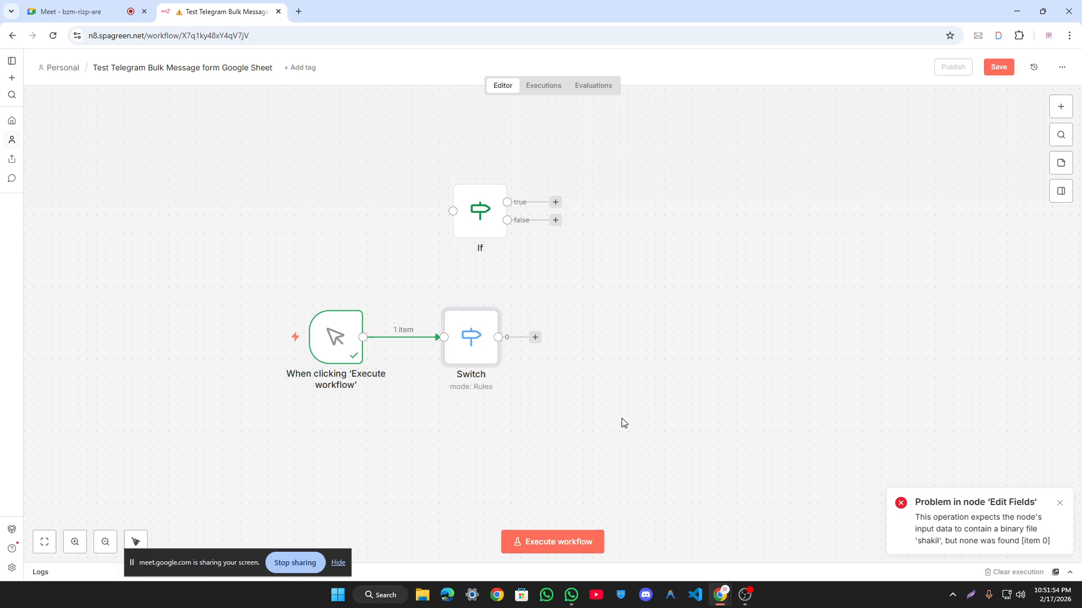
pyautogui.click(610, 308)
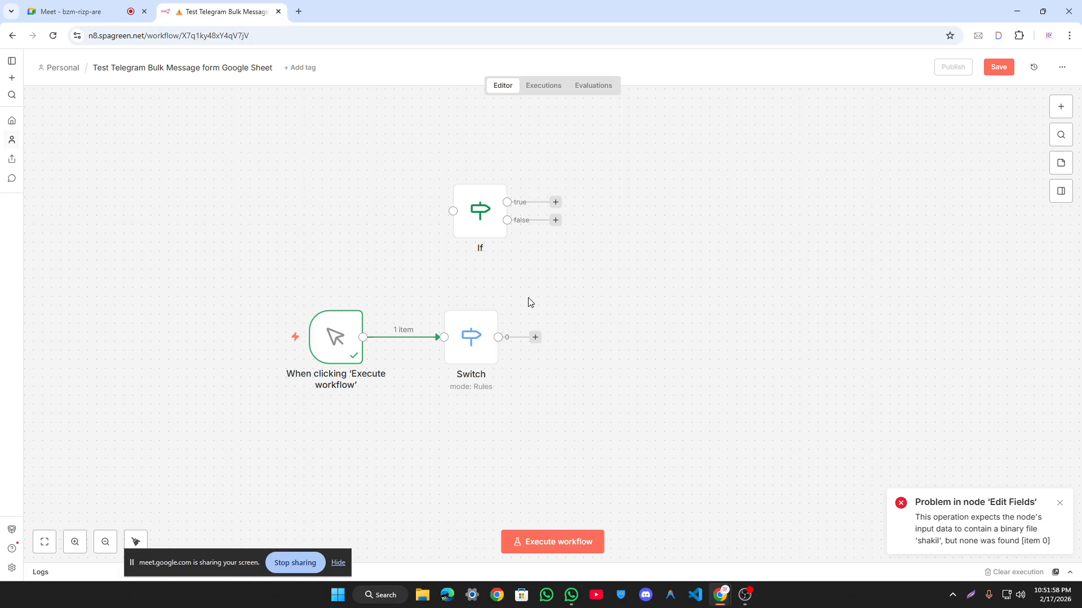
# Step: Add two more routing rules to the Switch node for outputs 0, 1 and 2, then nudge the trigger toward it
pyautogui.doubleClick(488, 338)
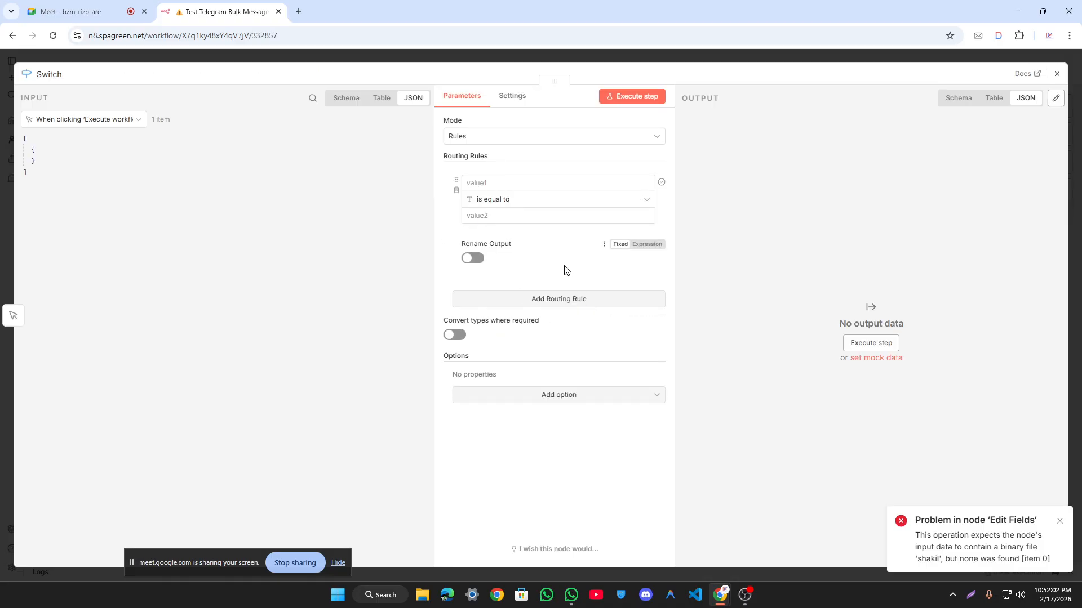
pyautogui.click(366, 60)
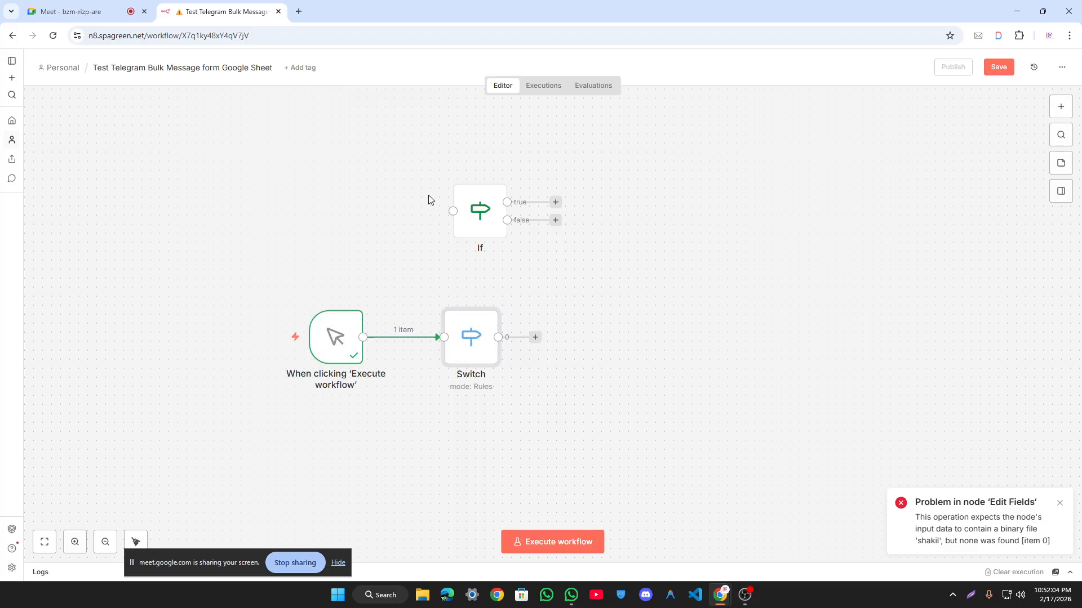
pyautogui.doubleClick(479, 348)
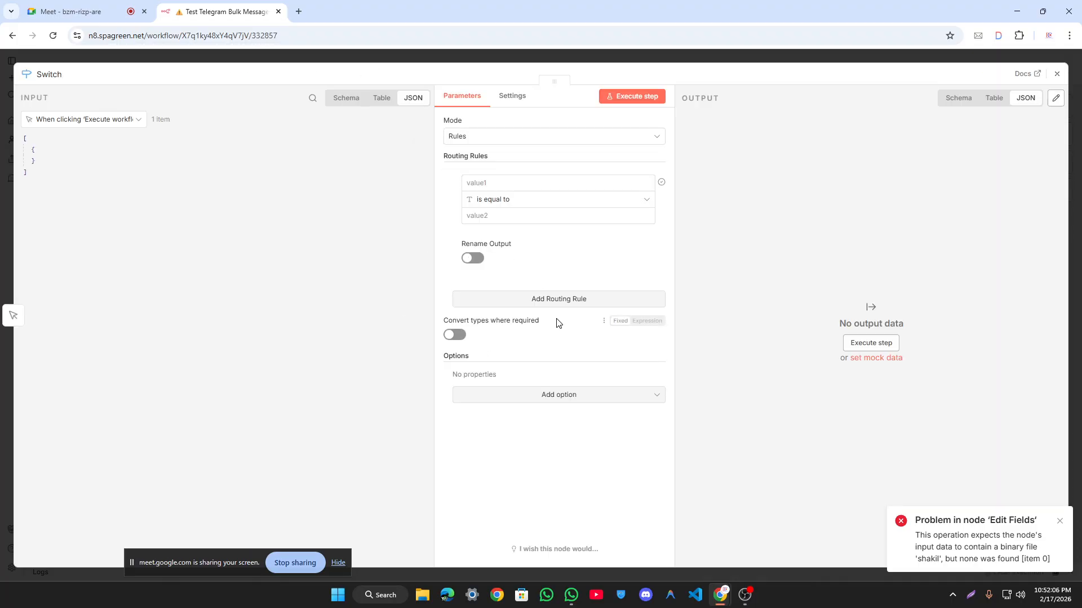
pyautogui.click(561, 299)
pyautogui.click(529, 427)
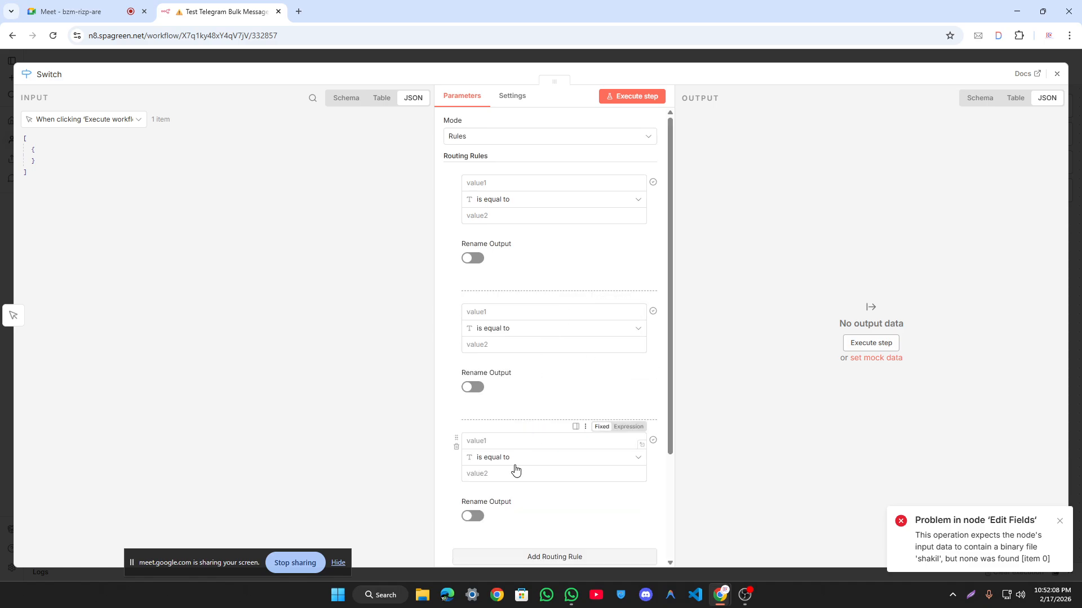
pyautogui.scroll(-2, 496, 389)
pyautogui.click(665, 59)
pyautogui.click(672, 182)
pyautogui.moveTo(332, 323)
pyautogui.mouseDown()
pyautogui.moveTo(342, 341)
pyautogui.moveTo(346, 332)
pyautogui.mouseUp()
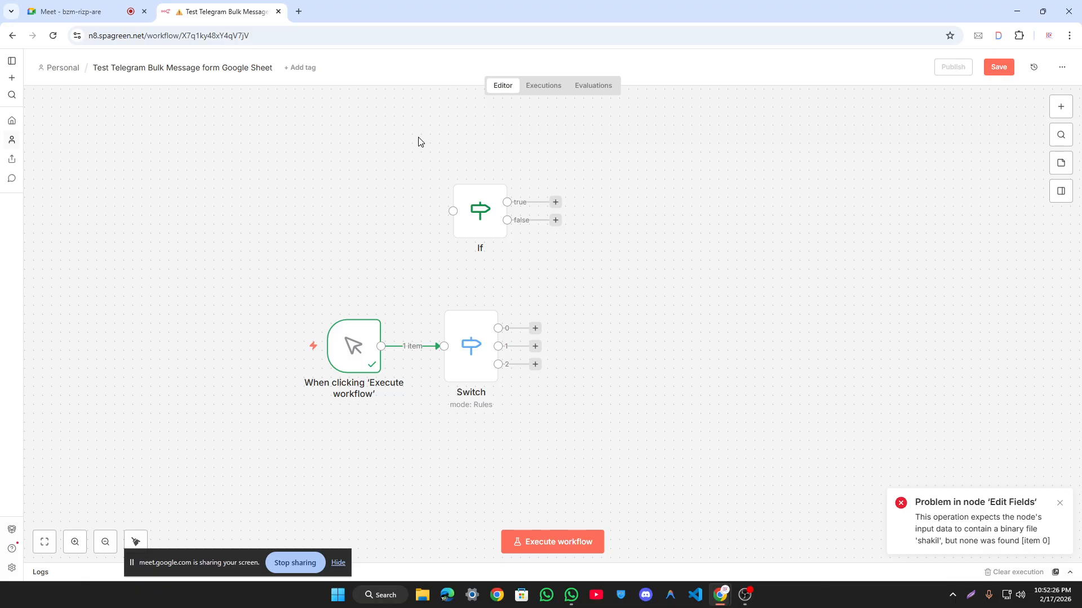
pyautogui.doubleClick(475, 226)
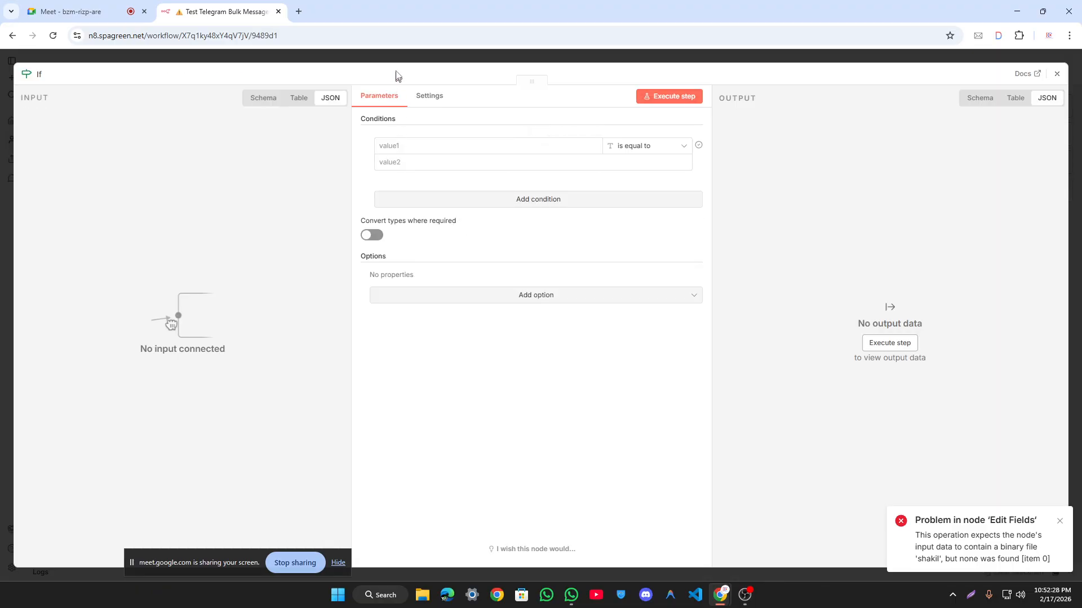
pyautogui.click(403, 61)
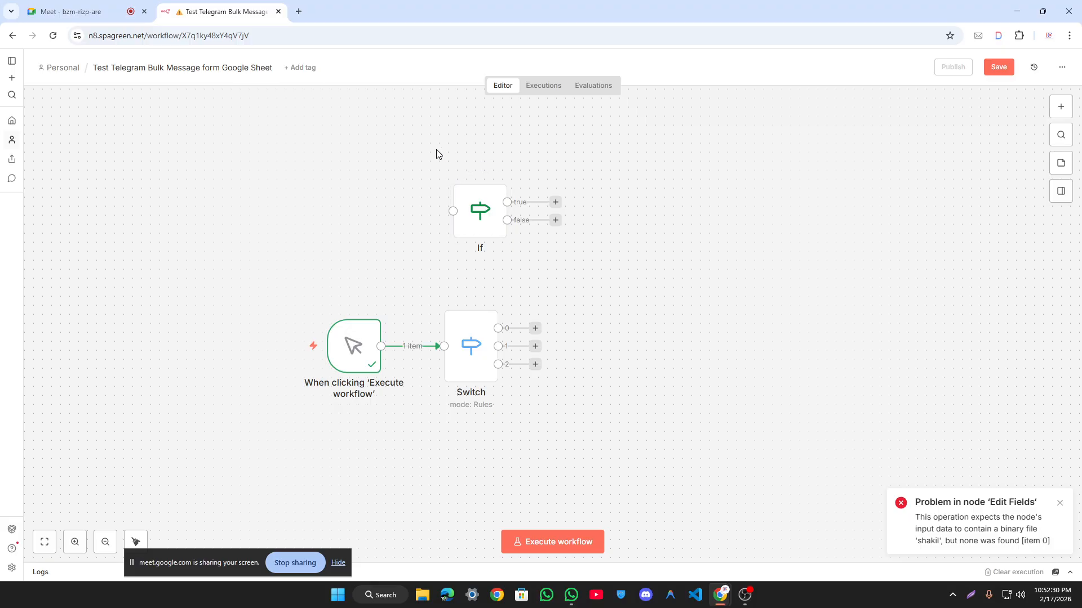
pyautogui.scroll(-1, 410, 207)
pyautogui.moveTo(351, 222); pyautogui.dragTo(460, 209)
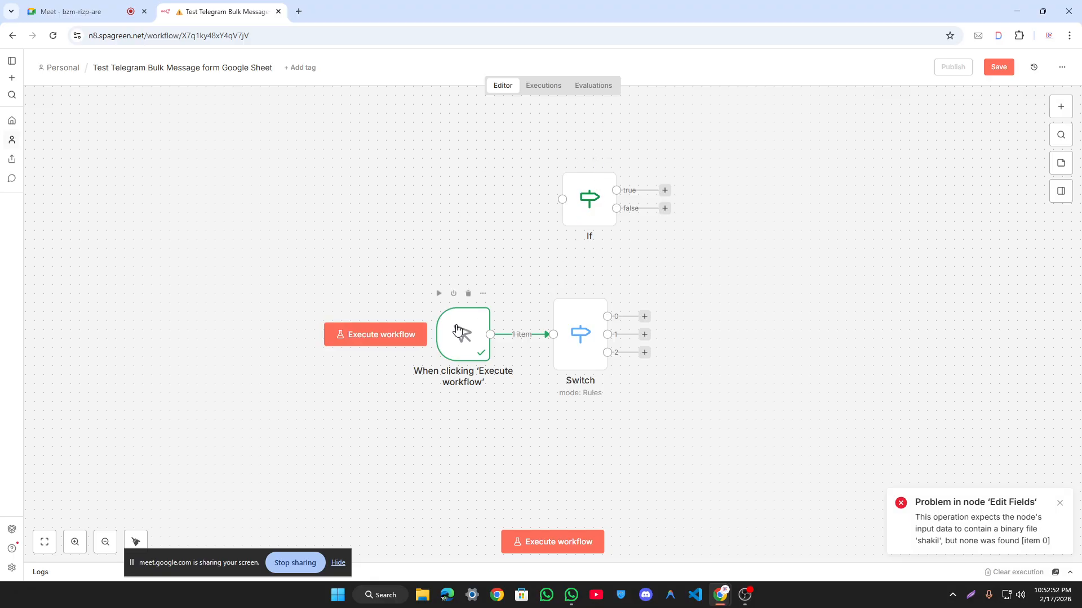
# Step: Remove the trigger's connection to the If node and move the trigger further left
pyautogui.moveTo(461, 338); pyautogui.dragTo(416, 293)
pyautogui.moveTo(520, 320); pyautogui.dragTo(630, 197)
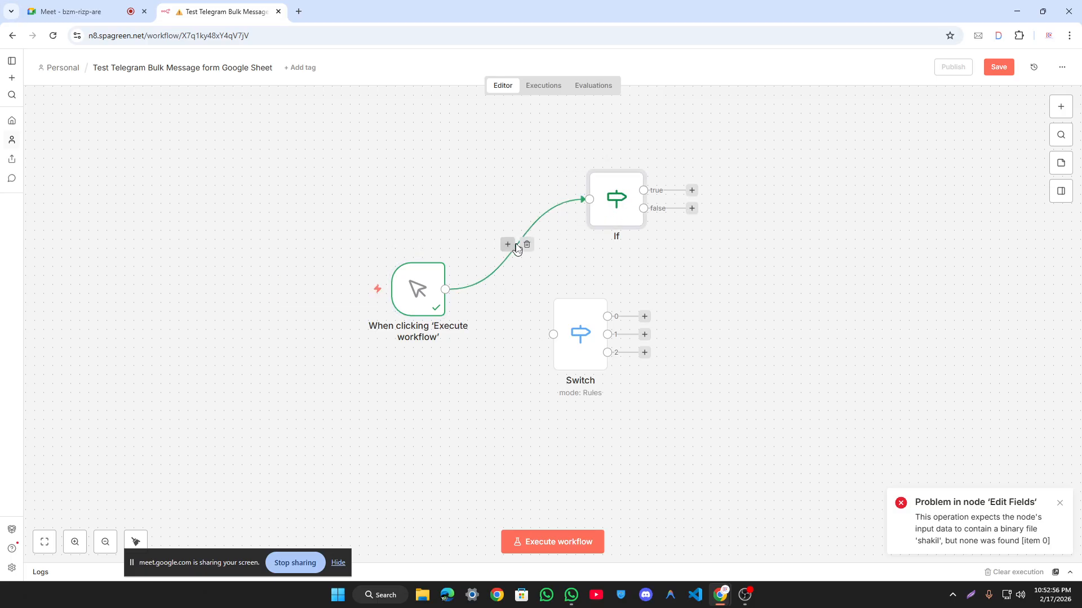
pyautogui.click(527, 246)
pyautogui.moveTo(419, 293); pyautogui.dragTo(376, 293)
# Step: Add an Edit Fields node after the trigger that sets string field 'name' to a sample name
pyautogui.click(457, 289)
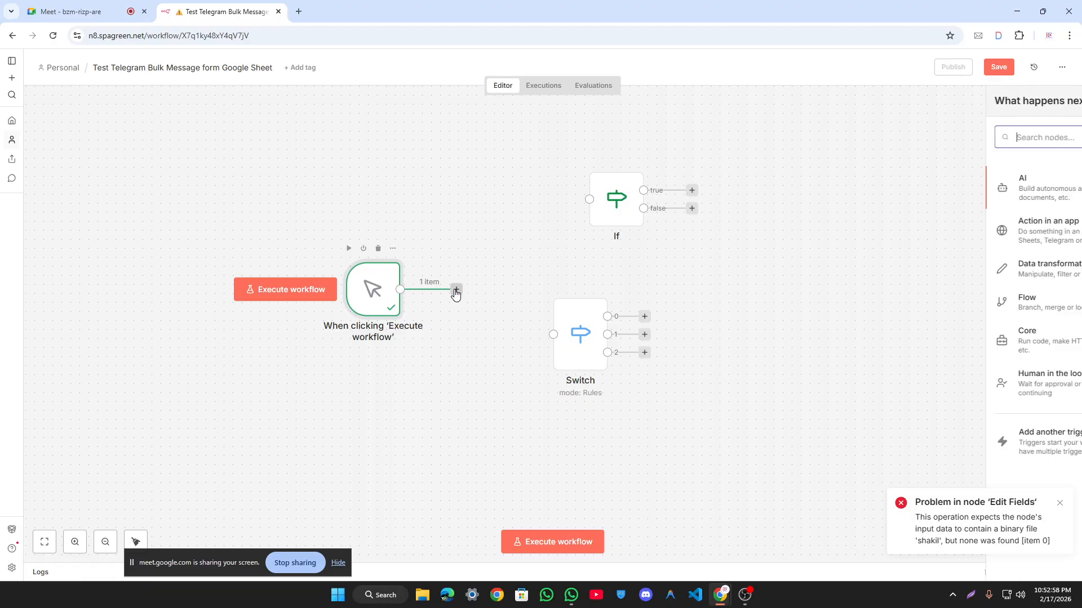
pyautogui.click(910, 270)
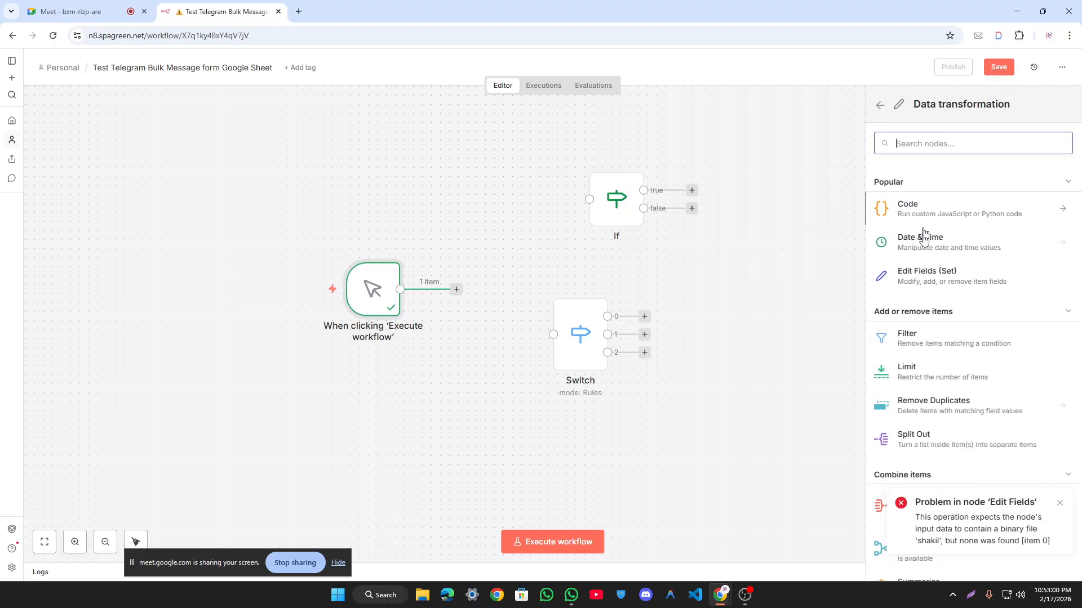
pyautogui.click(928, 279)
pyautogui.click(528, 226)
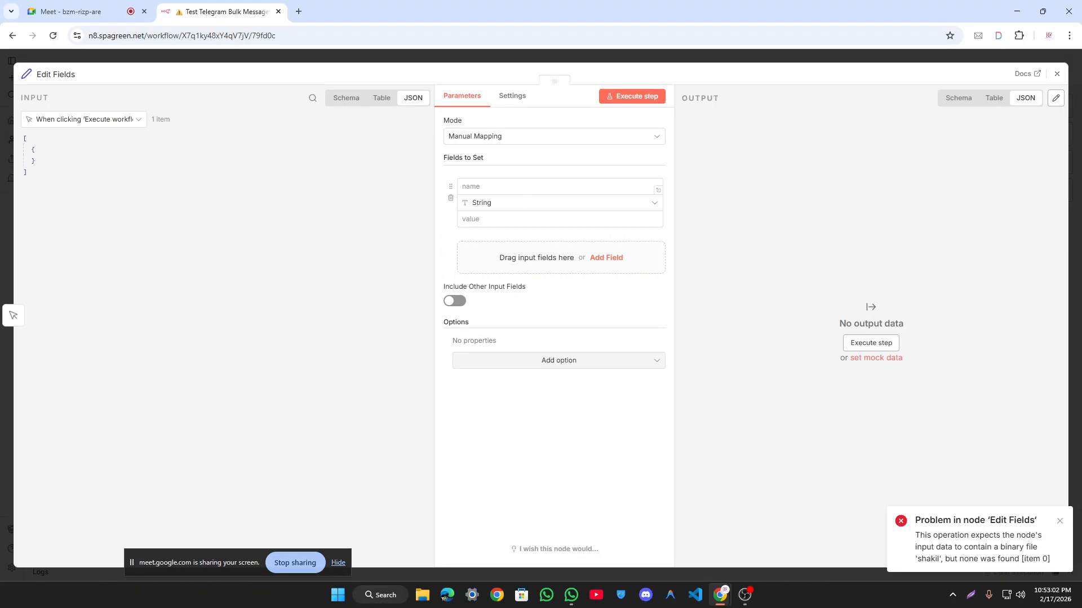
pyautogui.write('name')
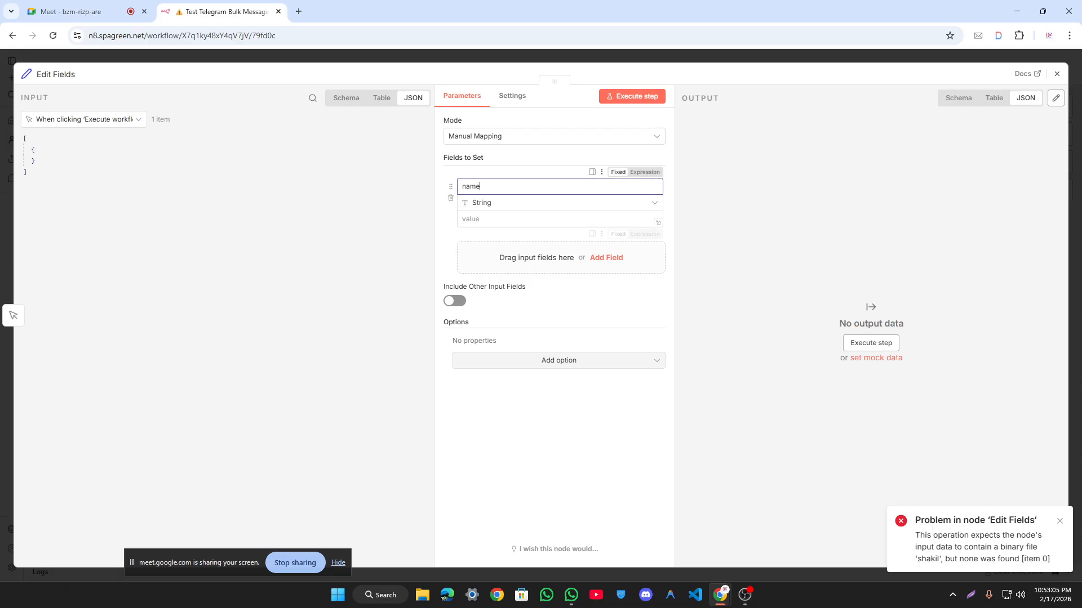
pyautogui.click(558, 219)
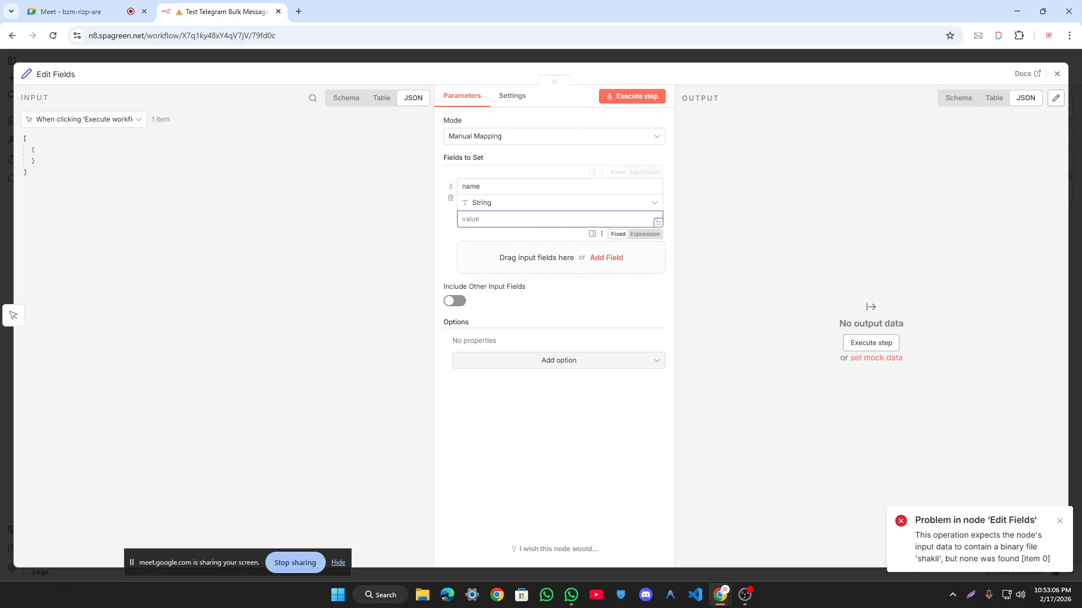
pyautogui.write('shakil')
pyautogui.hotkey('ctrl', 'a')
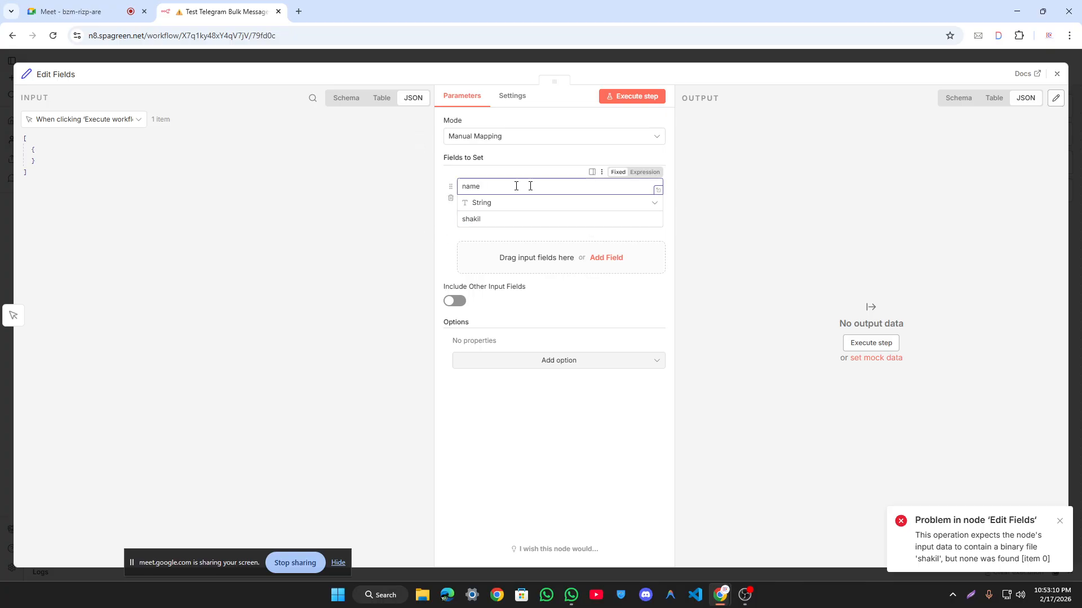
pyautogui.click(607, 56)
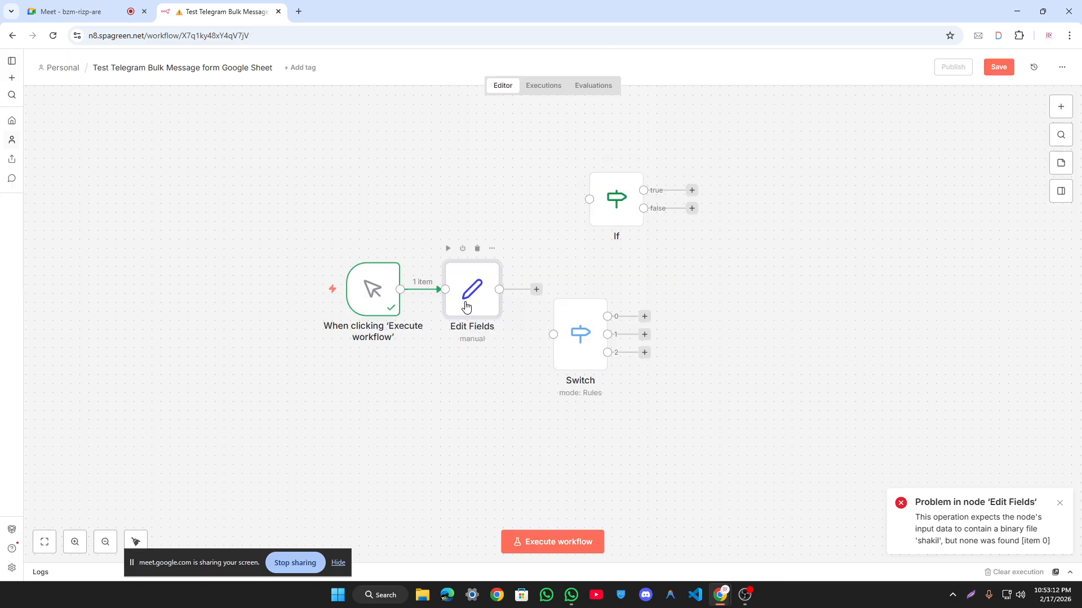
# Step: Connect Edit Fields to If and test the condition {{ $json.name }} is equal to the sample name
pyautogui.moveTo(517, 280); pyautogui.dragTo(589, 199)
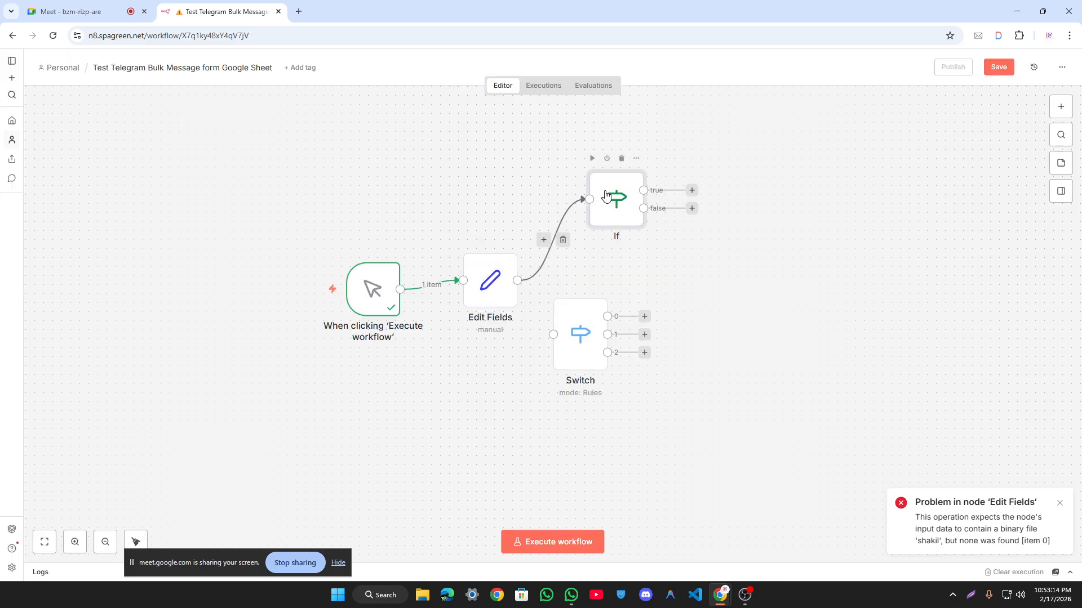
pyautogui.doubleClick(611, 203)
pyautogui.click(654, 95)
pyautogui.moveTo(49, 161); pyautogui.dragTo(389, 146)
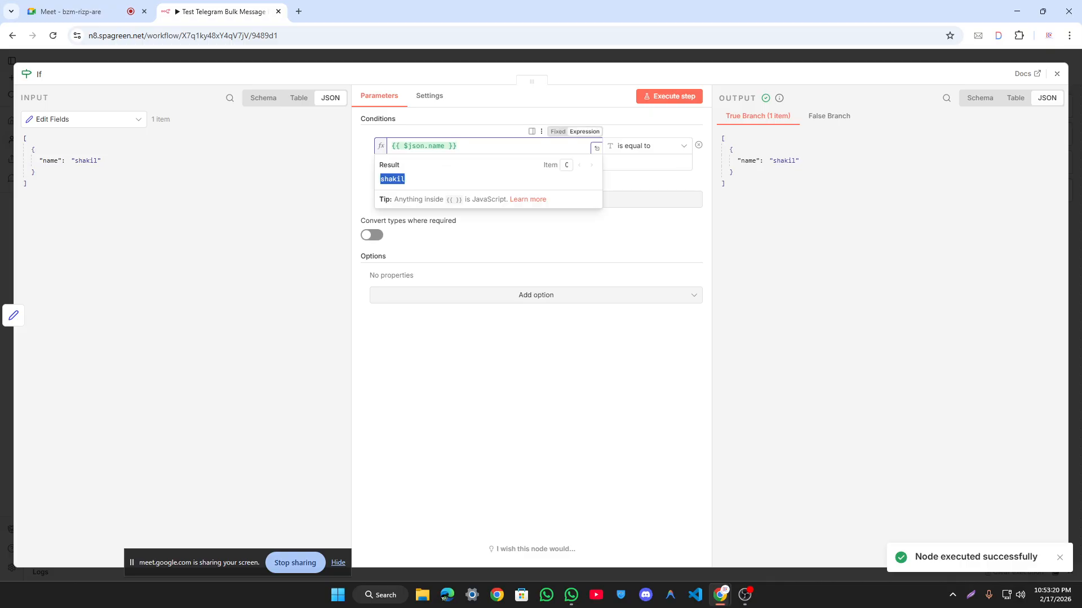
pyautogui.click(456, 254)
pyautogui.click(476, 162)
pyautogui.write('shakil')
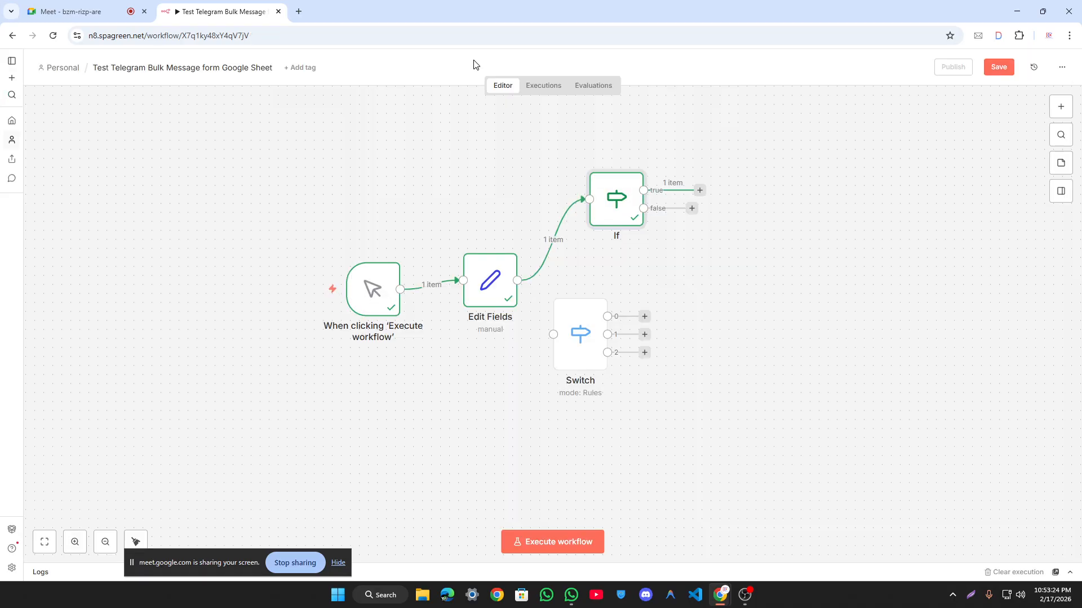
pyautogui.click(476, 58)
# Step: Align the trigger, Edit Fields and If nodes, move Switch right, and open Edit Fields
pyautogui.moveTo(573, 336); pyautogui.dragTo(709, 327)
pyautogui.moveTo(625, 184); pyautogui.dragTo(598, 264)
pyautogui.moveTo(372, 288); pyautogui.dragTo(363, 279)
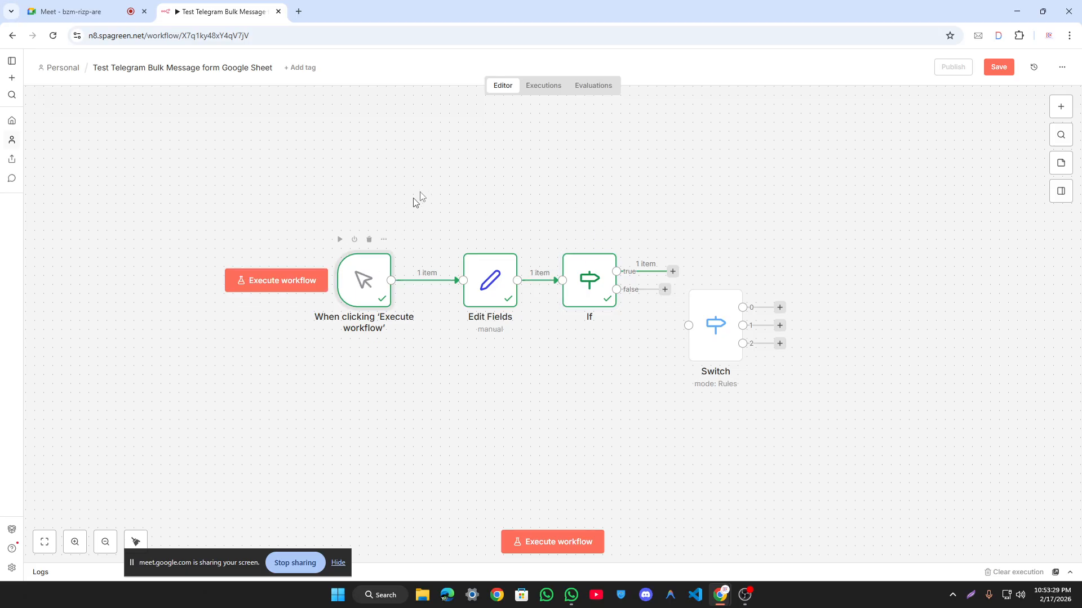
pyautogui.doubleClick(488, 294)
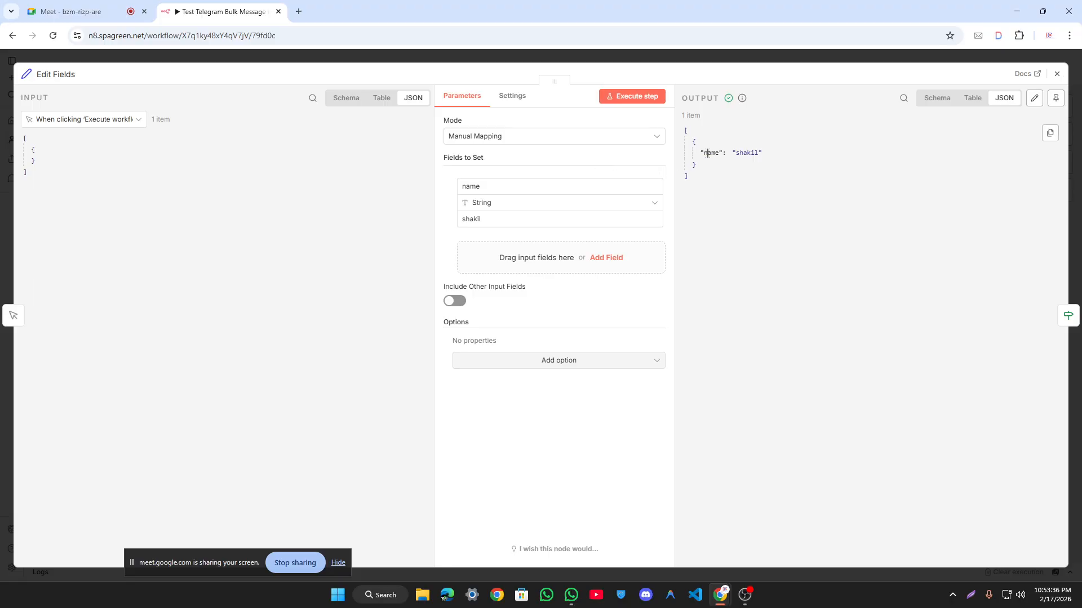
# Step: Nudge Edit Fields left, then open the If node and inspect its condition result and input source
pyautogui.click(631, 62)
pyautogui.moveTo(496, 290); pyautogui.dragTo(477, 290)
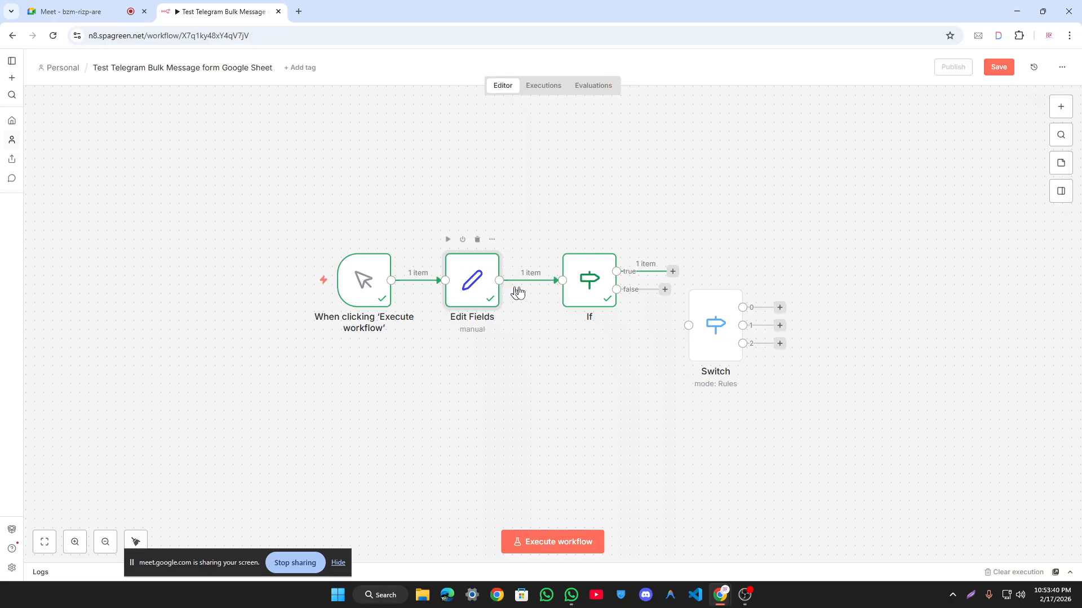
pyautogui.doubleClick(602, 290)
pyautogui.click(474, 146)
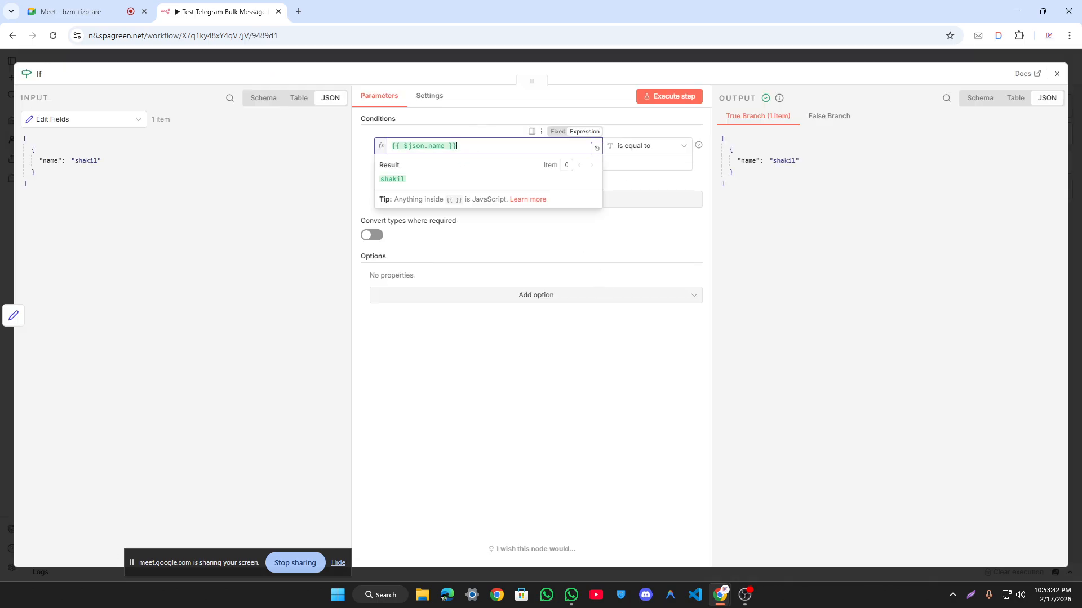
pyautogui.click(77, 121)
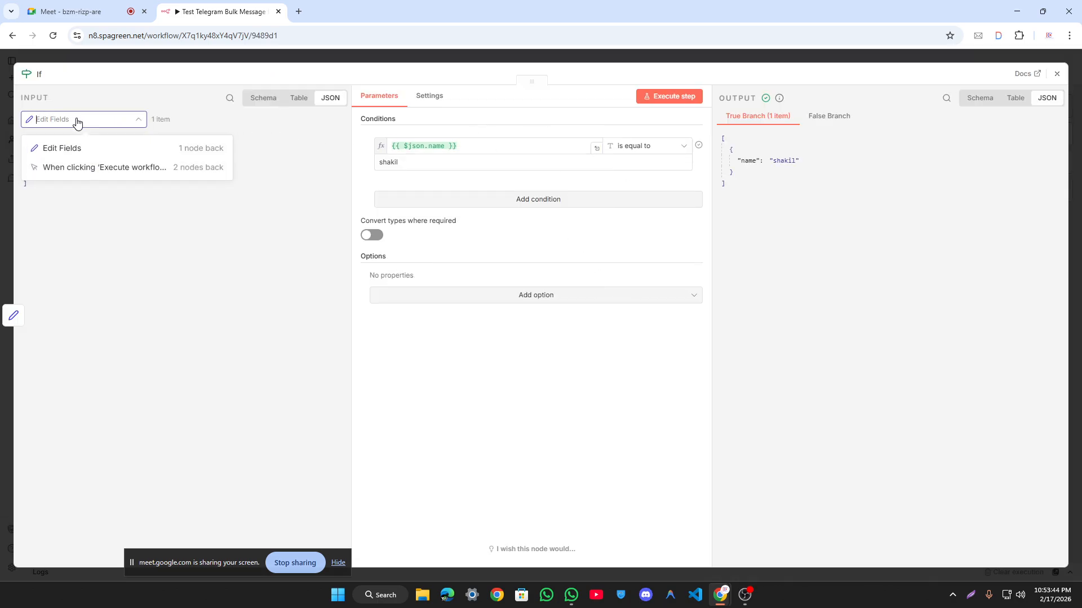
pyautogui.click(128, 225)
# Step: Switch the If node's input view among Schema, Table and JSON, ending on JSON
pyautogui.click(263, 99)
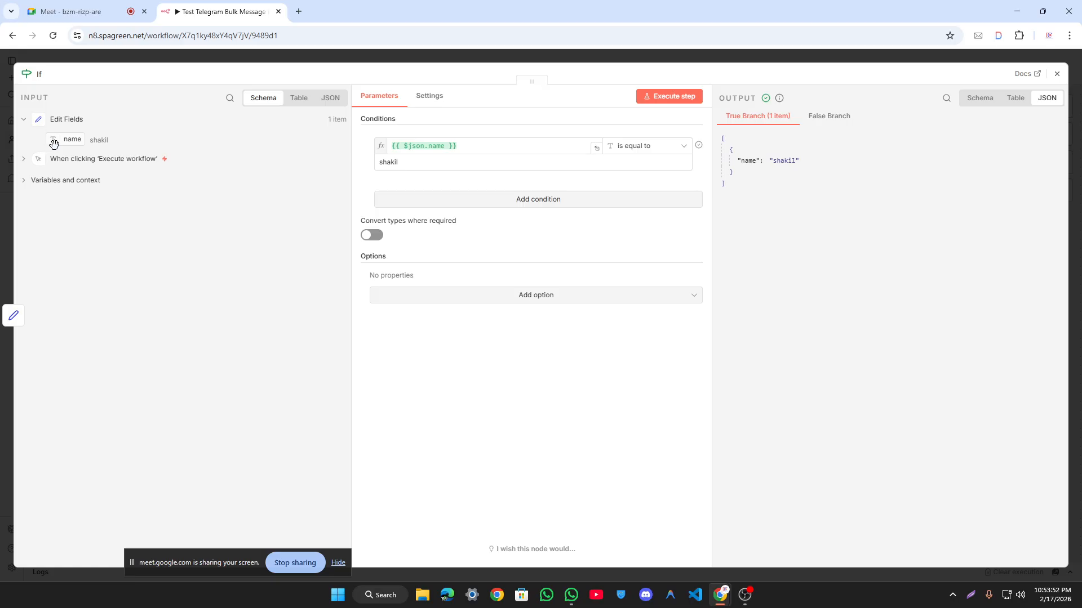
pyautogui.moveTo(54, 144); pyautogui.dragTo(93, 144)
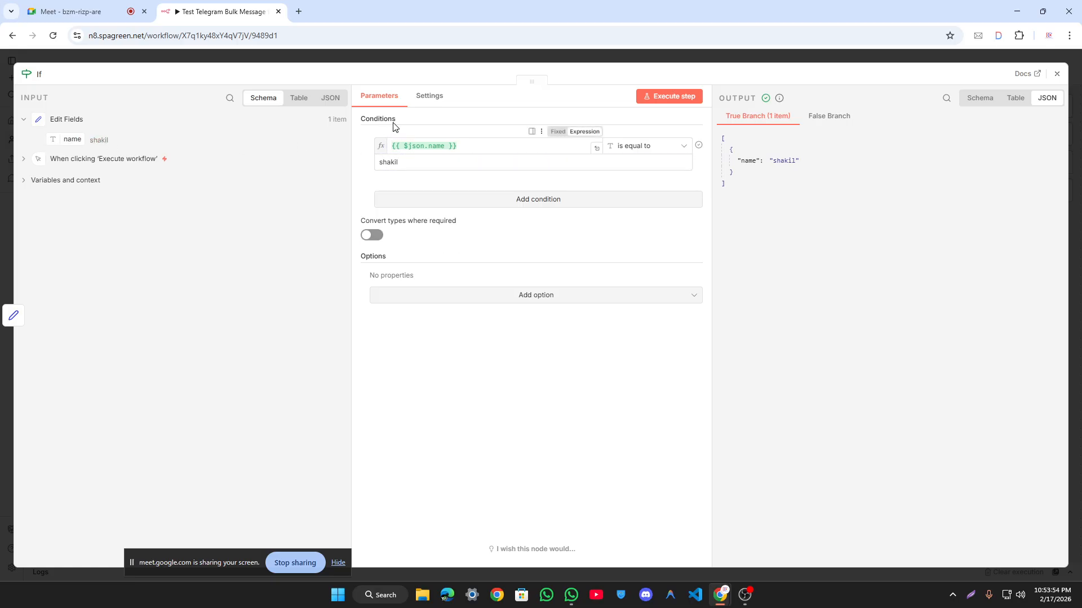
pyautogui.click(330, 101)
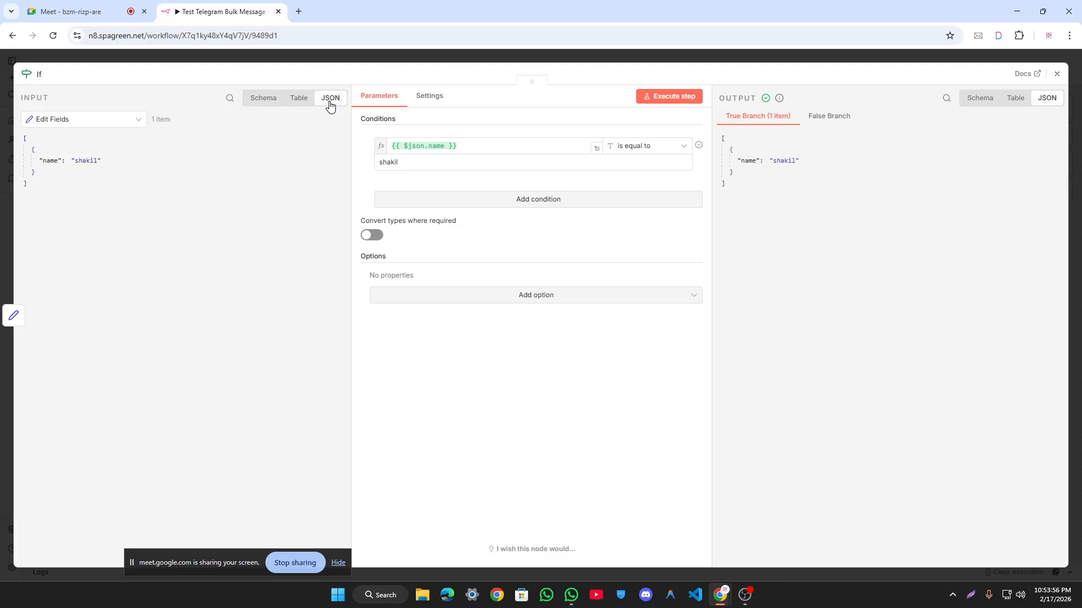
pyautogui.click(299, 100)
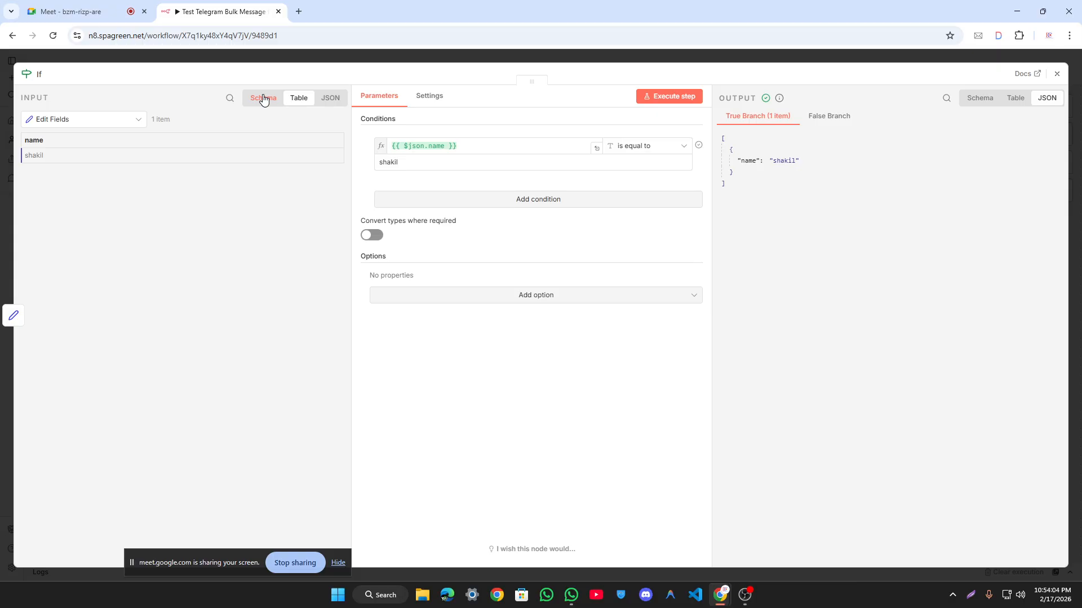
pyautogui.click(263, 99)
pyautogui.click(304, 101)
pyautogui.click(332, 100)
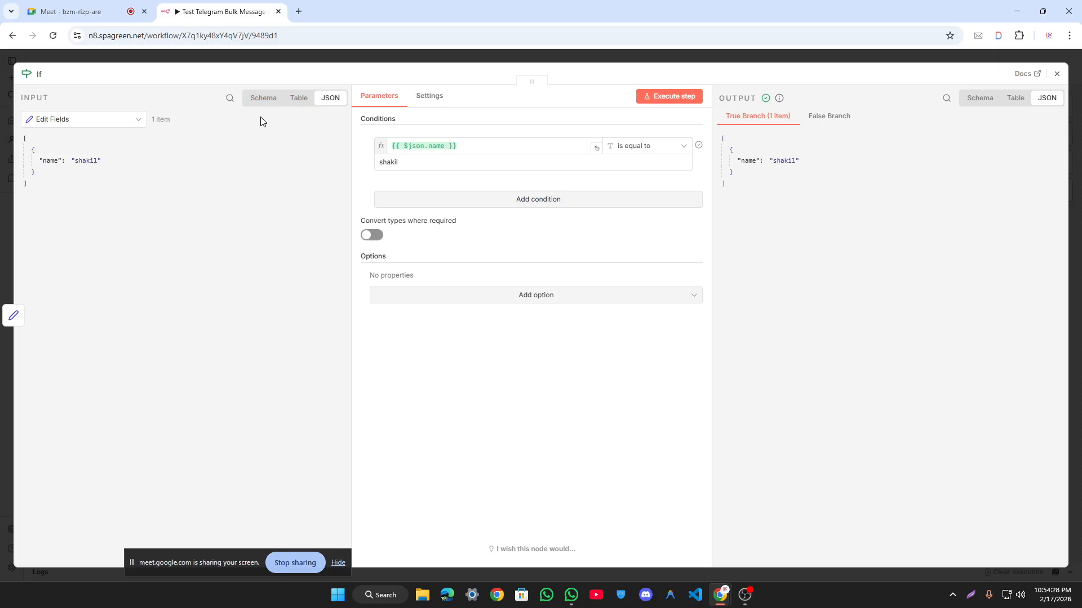
# Step: Examine the If node's incoming JSON item, cycling the input through Schema, Table and JSON views
pyautogui.moveTo(28, 194); pyautogui.dragTo(31, 150)
pyautogui.click(33, 151)
pyautogui.click(34, 151)
pyautogui.click(262, 100)
pyautogui.click(297, 100)
pyautogui.click(331, 99)
pyautogui.moveTo(24, 192); pyautogui.dragTo(25, 144)
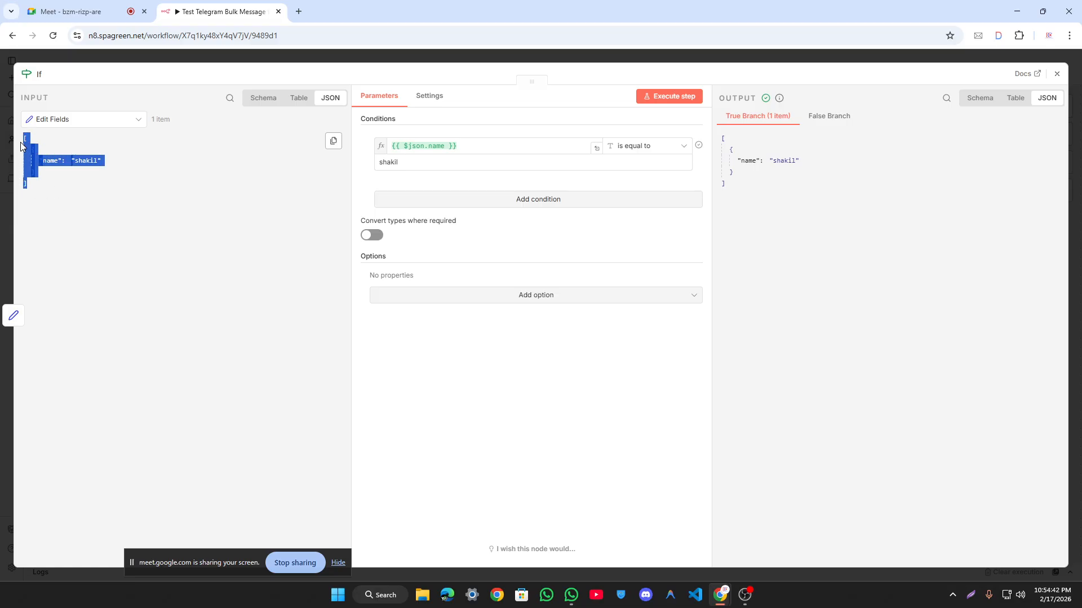
pyautogui.click(23, 214)
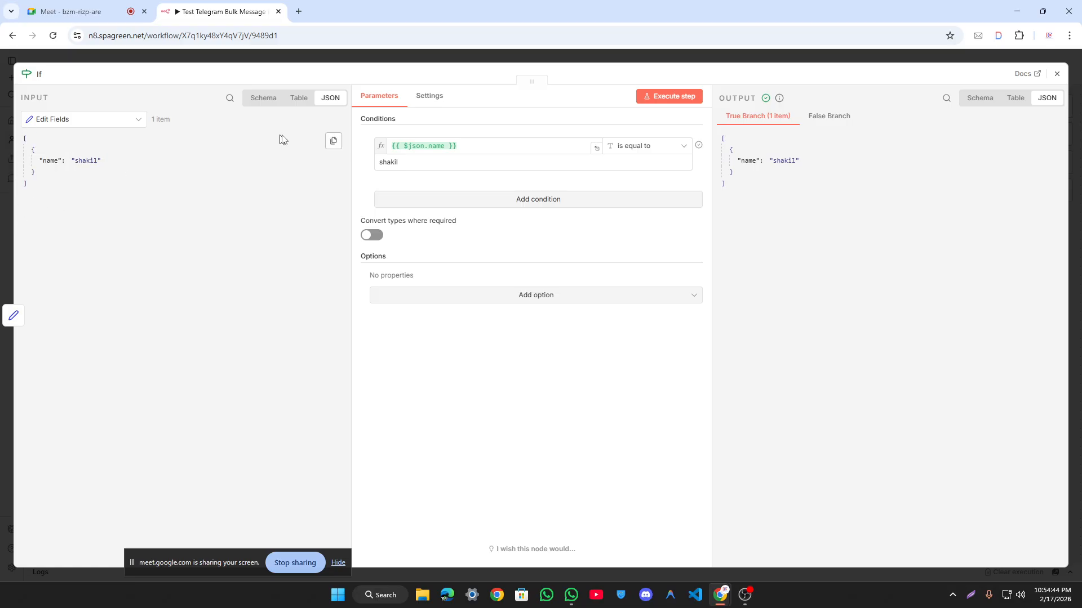
pyautogui.click(270, 99)
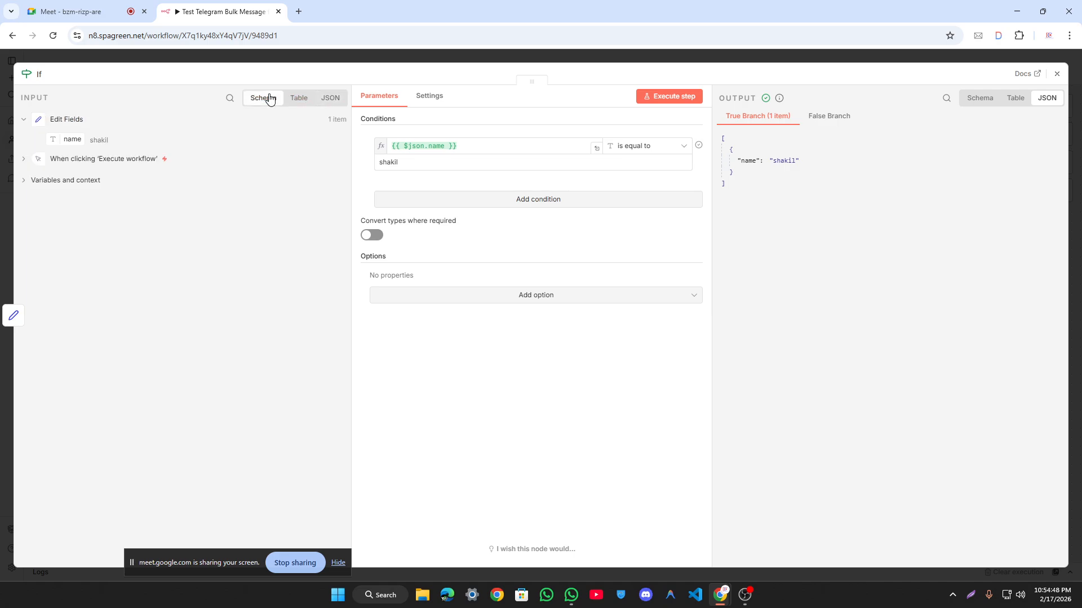
pyautogui.click(298, 101)
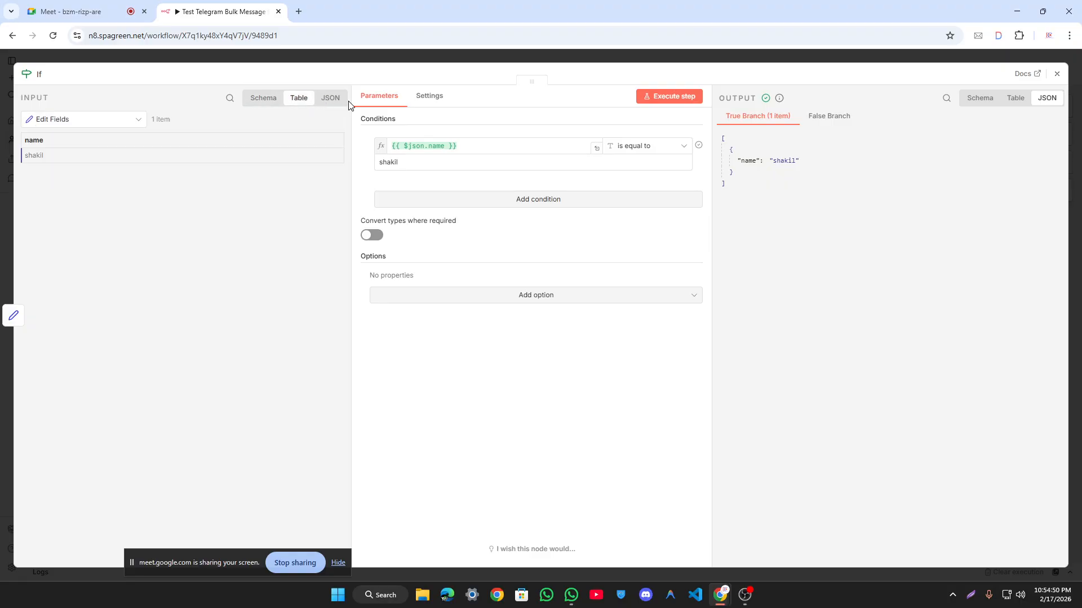
pyautogui.click(335, 100)
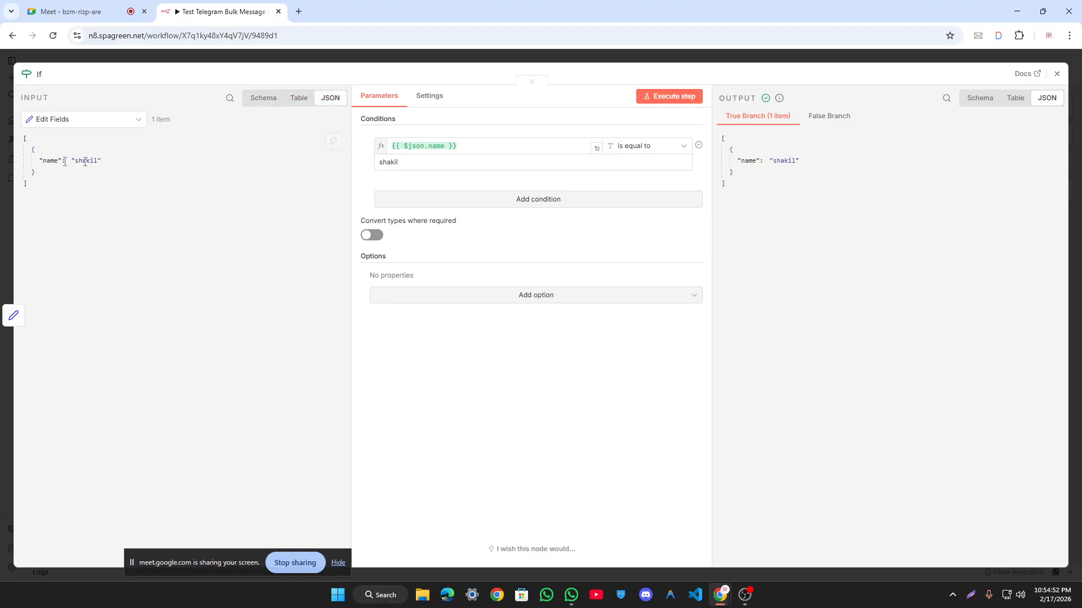
# Step: Map name into the condition, remove the duplicated expression, and empty the comparison value
pyautogui.moveTo(49, 160); pyautogui.dragTo(495, 146)
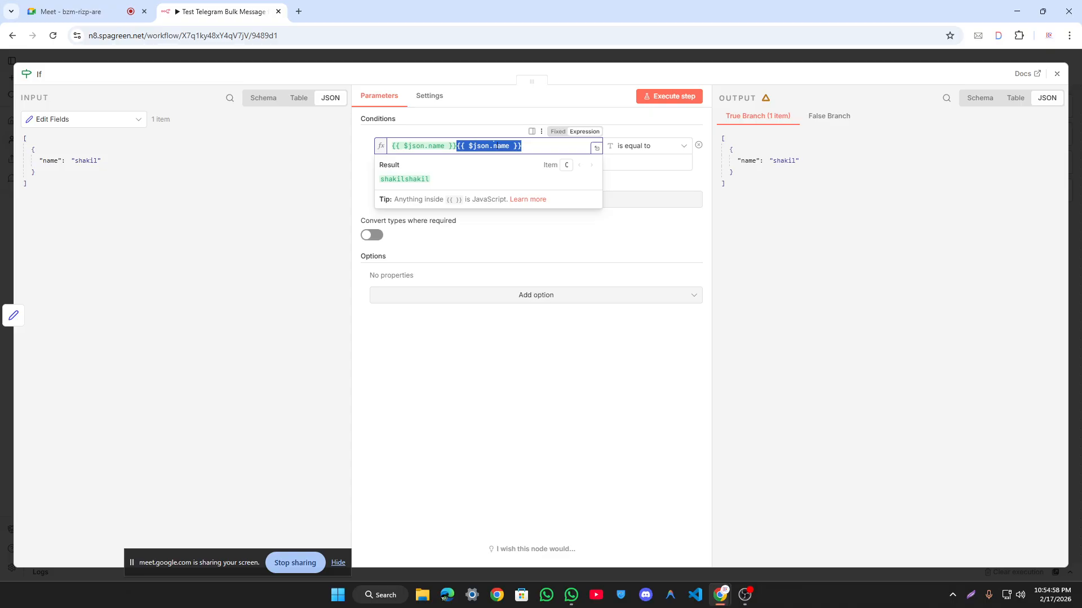
pyautogui.press('BackSpace')
pyautogui.doubleClick(388, 162)
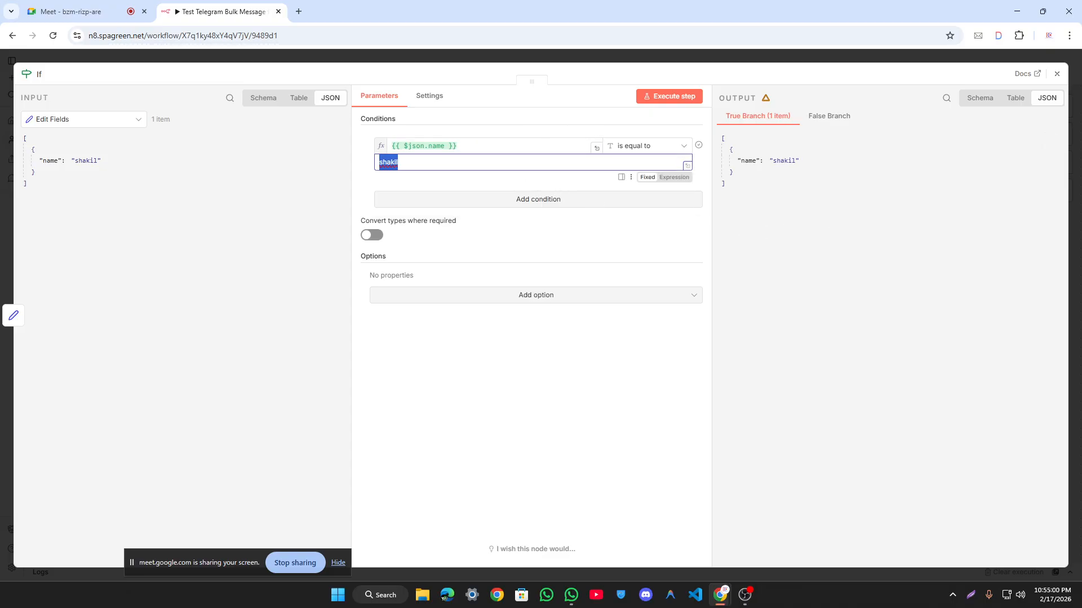
pyautogui.press('BackSpace')
pyautogui.click(582, 188)
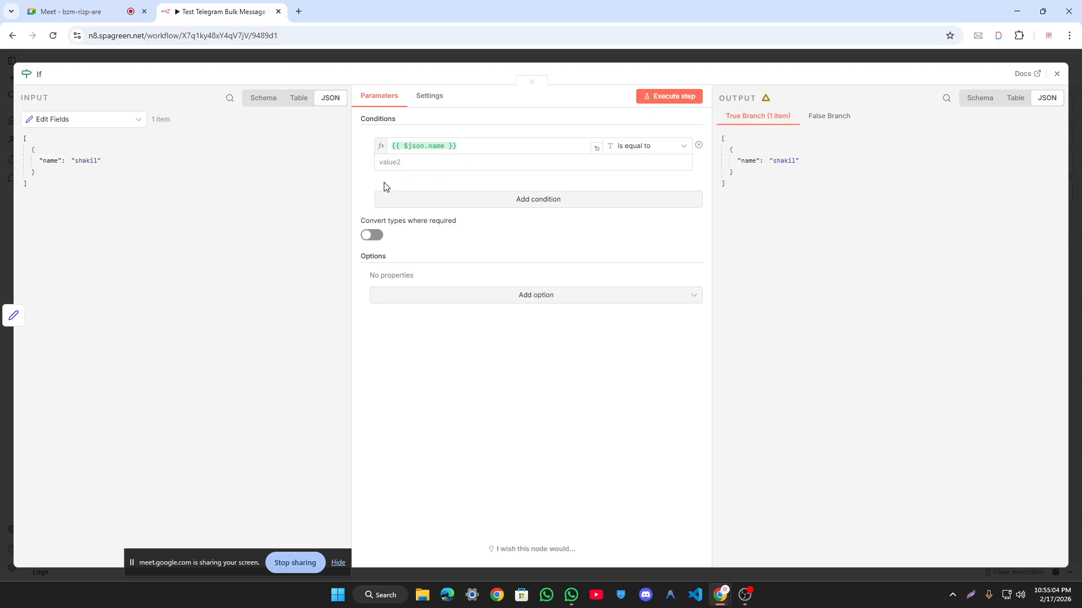
pyautogui.click(278, 60)
# Step: In Edit Fields, edit the output data to prefix the name value with 'md.'
pyautogui.doubleClick(471, 276)
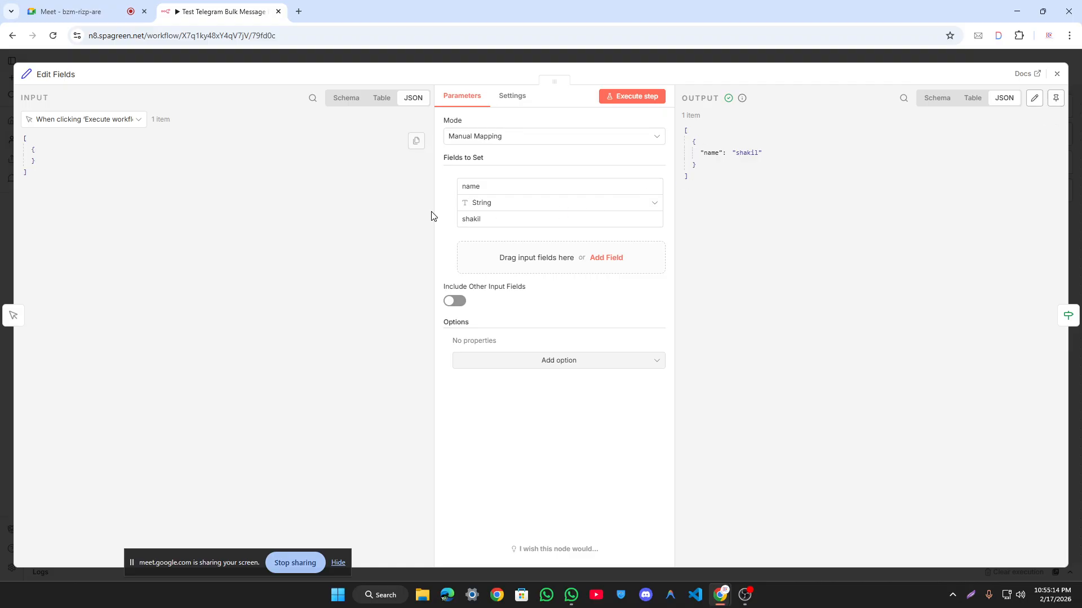
pyautogui.click(1033, 98)
pyautogui.doubleClick(783, 143)
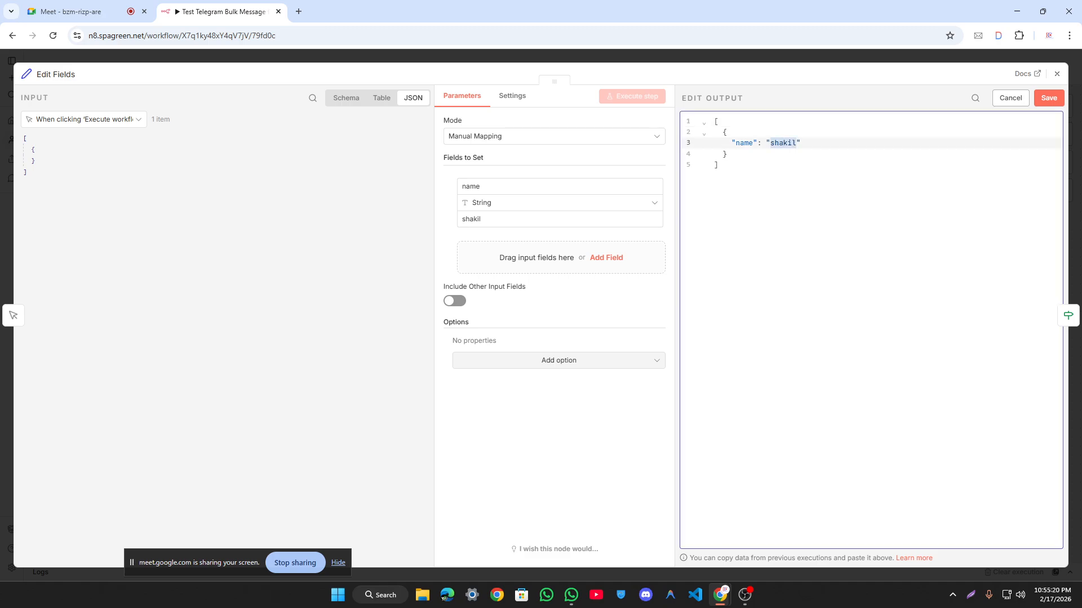
pyautogui.click(795, 143)
pyautogui.write('md.')
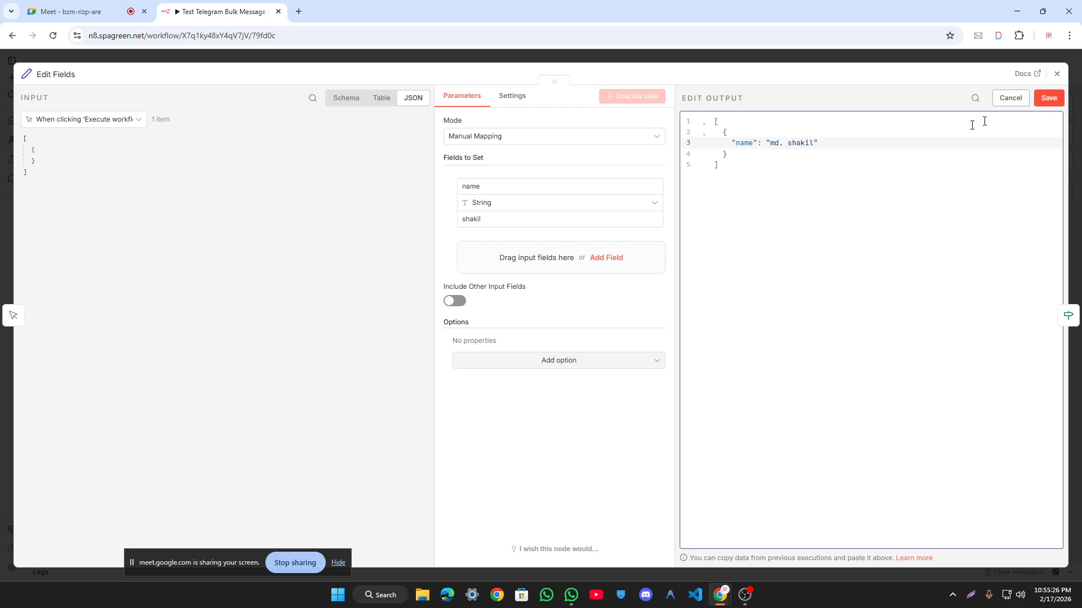
# Step: Save the edited Edit Fields output as pinned data and close the node
pyautogui.moveTo(746, 187); pyautogui.dragTo(712, 124)
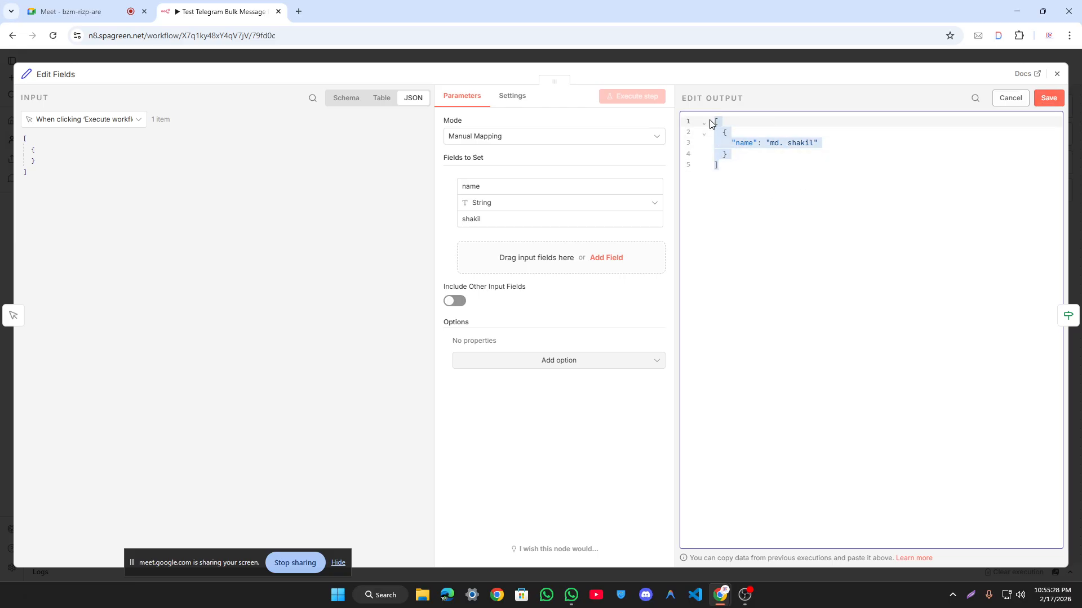
pyautogui.hotkey('ctrl', 'c')
pyautogui.hotkey('ctrl', 'v')
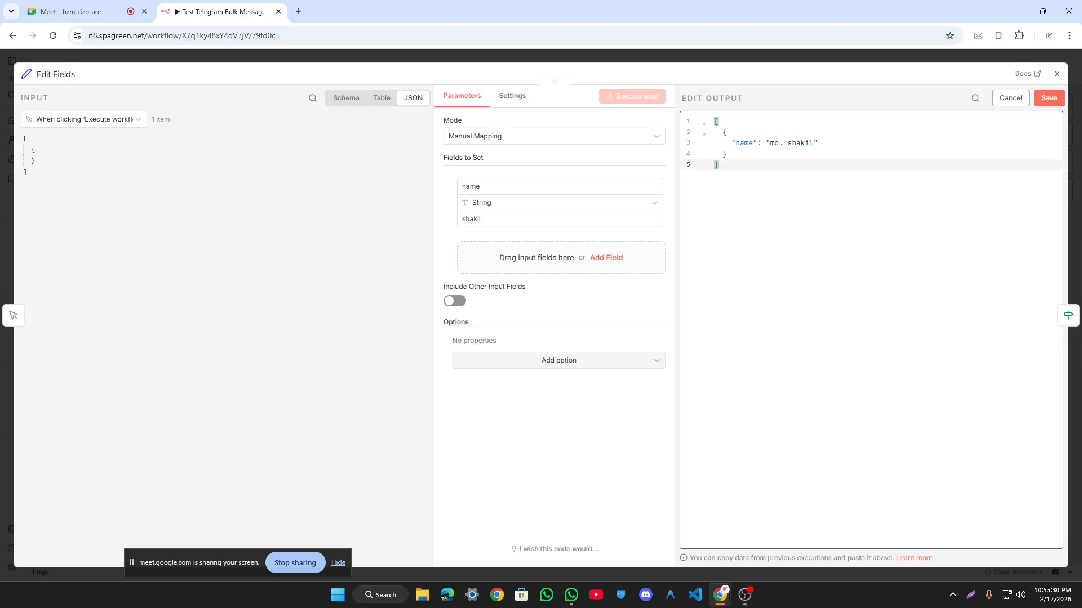
pyautogui.hotkey('ctrl', 'a')
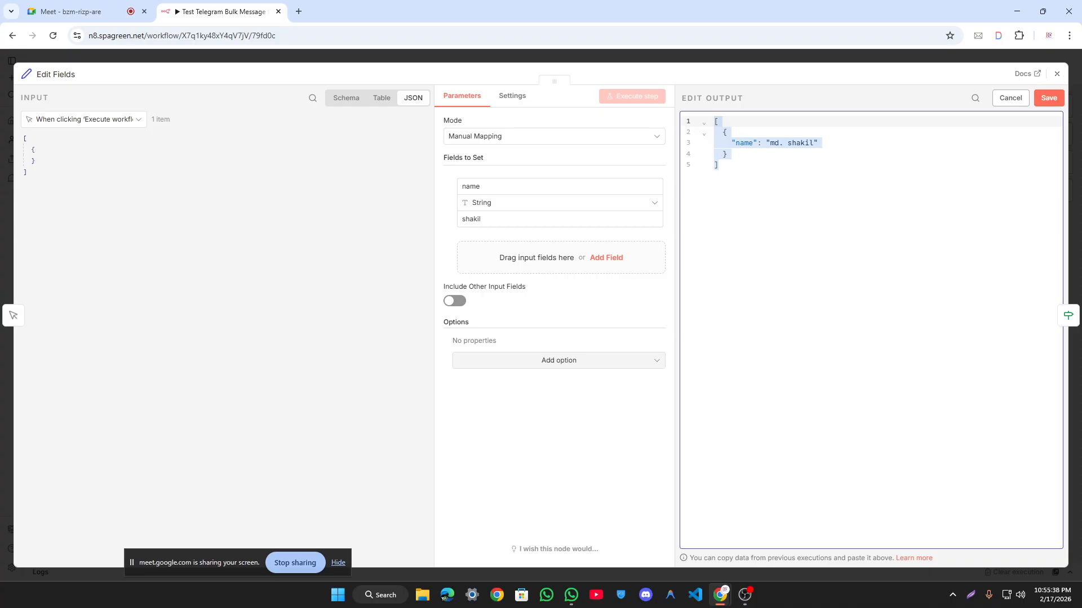
pyautogui.moveTo(480, 219); pyautogui.dragTo(461, 218)
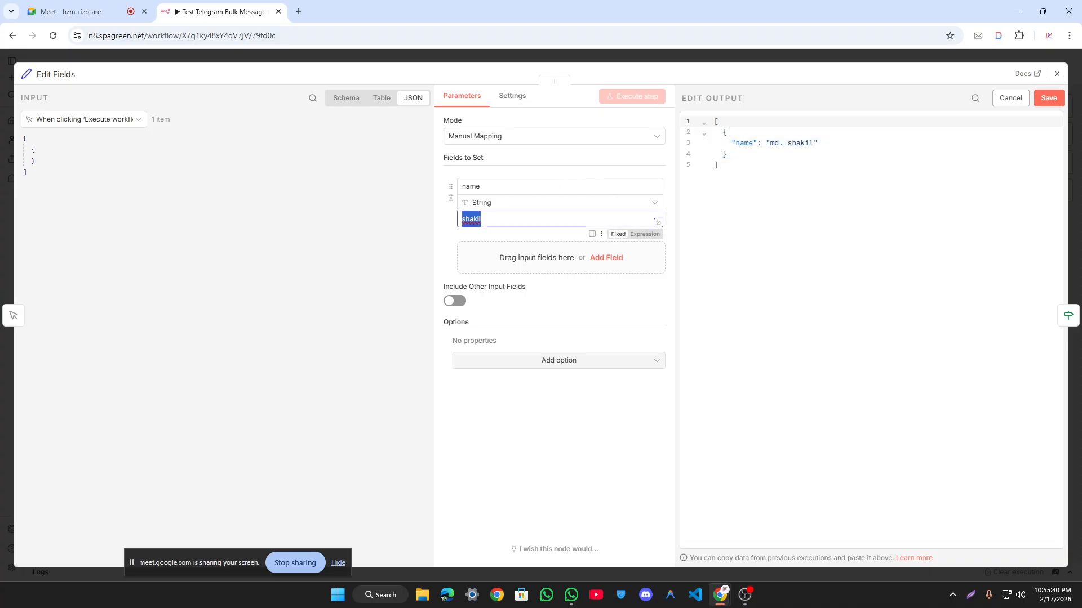
pyautogui.click(779, 142)
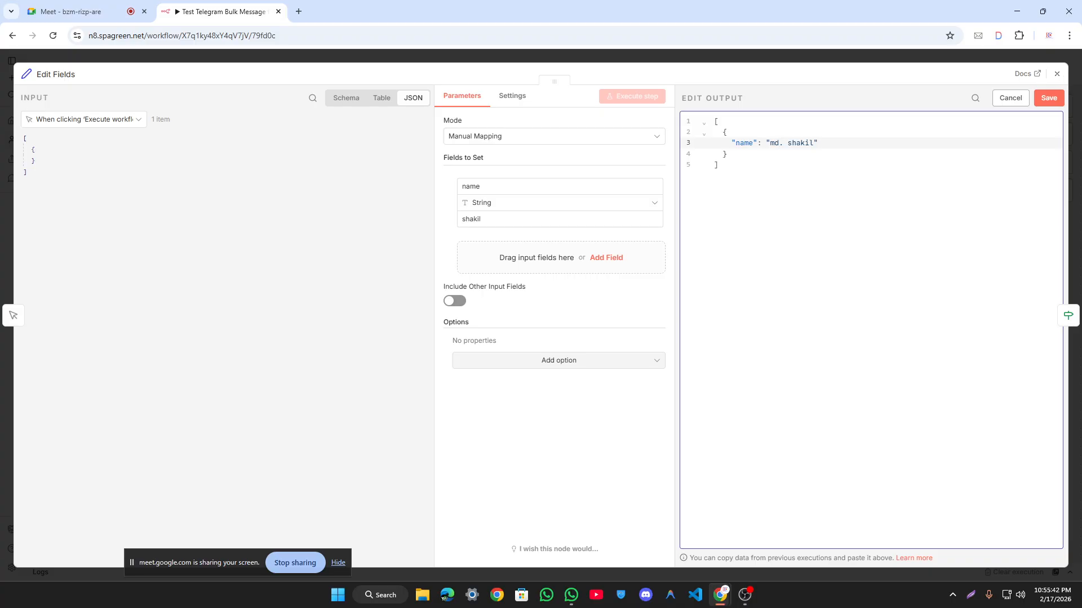
pyautogui.click(1048, 98)
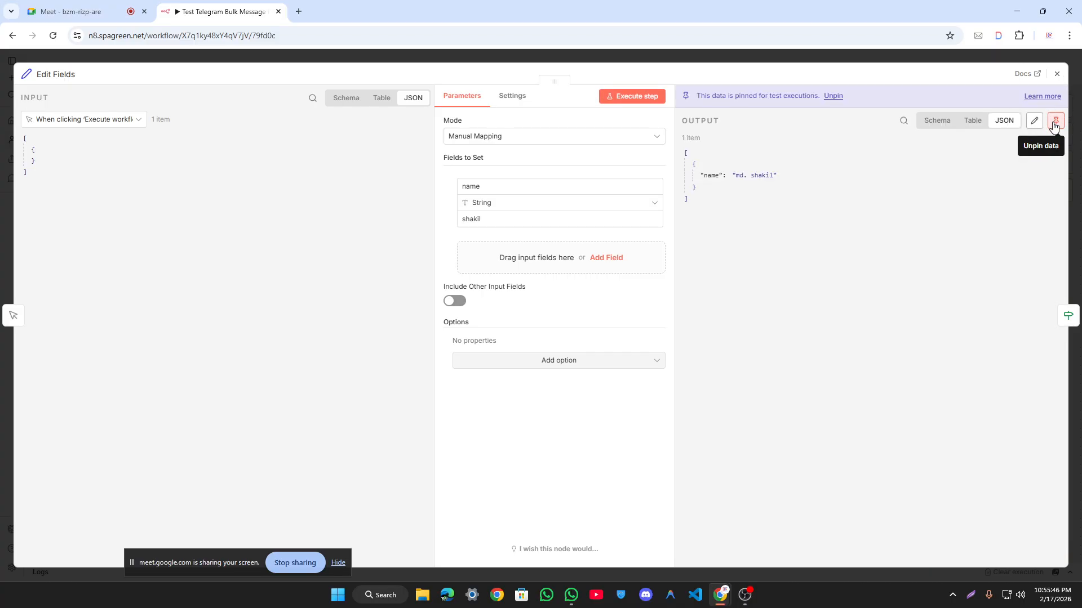
pyautogui.moveTo(868, 96); pyautogui.dragTo(696, 109)
pyautogui.click(697, 59)
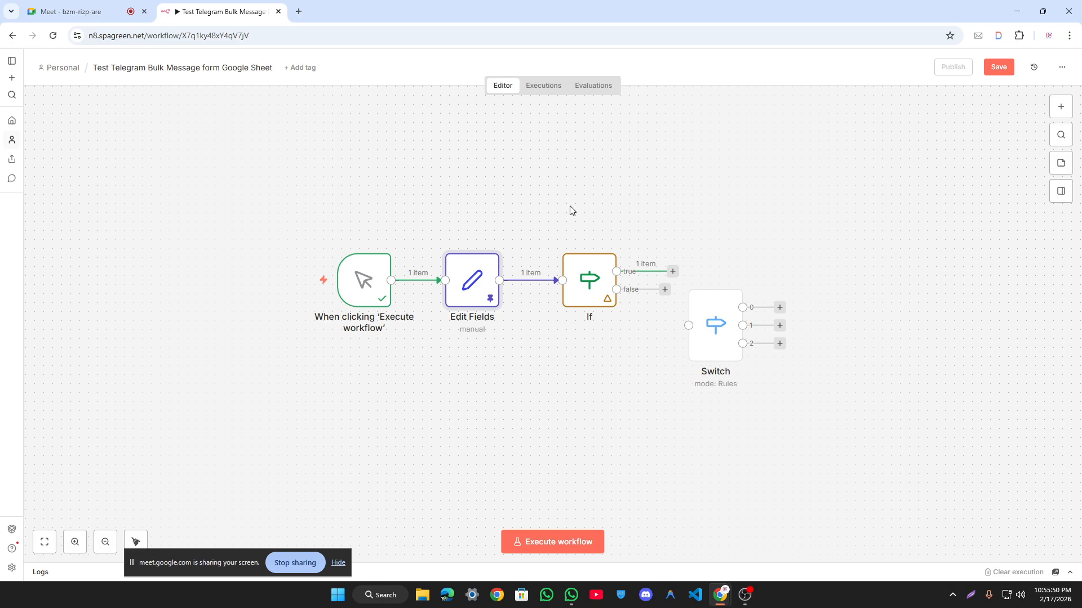
pyautogui.scroll(5, 532, 268)
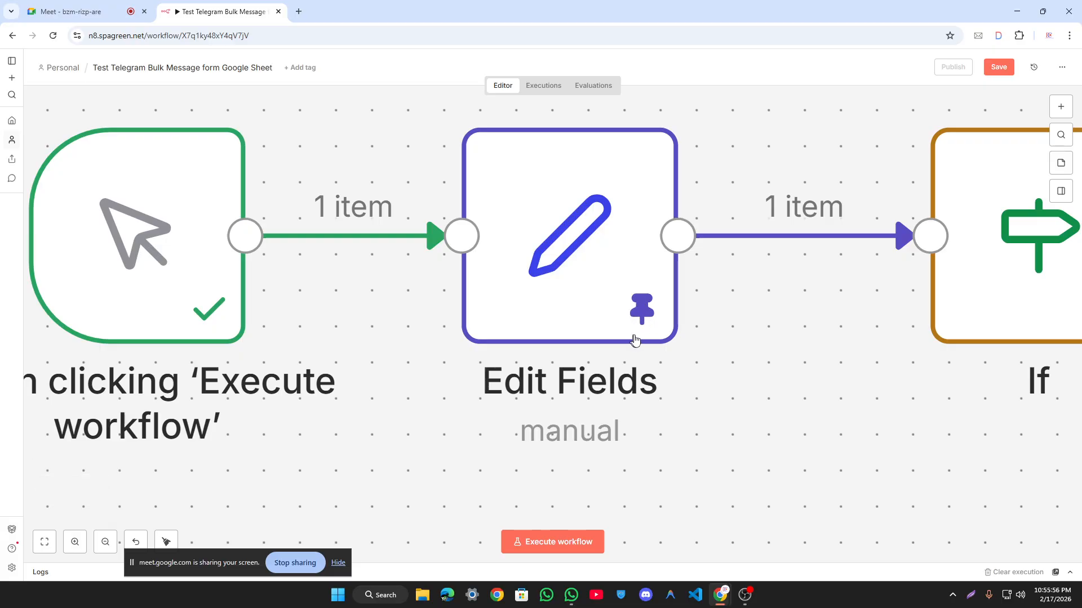
pyautogui.scroll(-1, 640, 328)
pyautogui.scroll(-4, 589, 299)
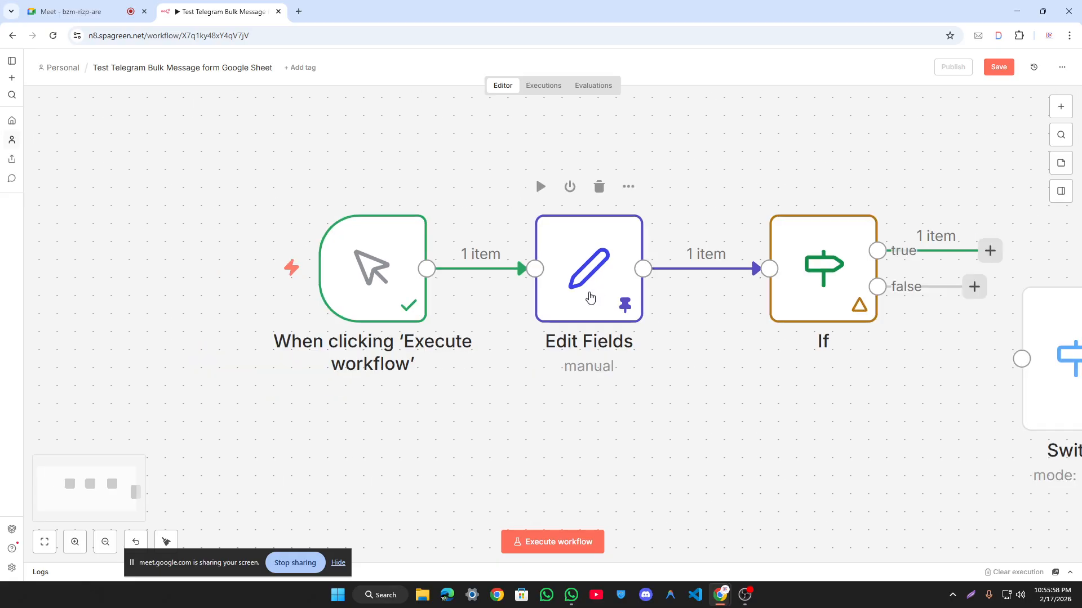
pyautogui.hscroll(2, 650, 191)
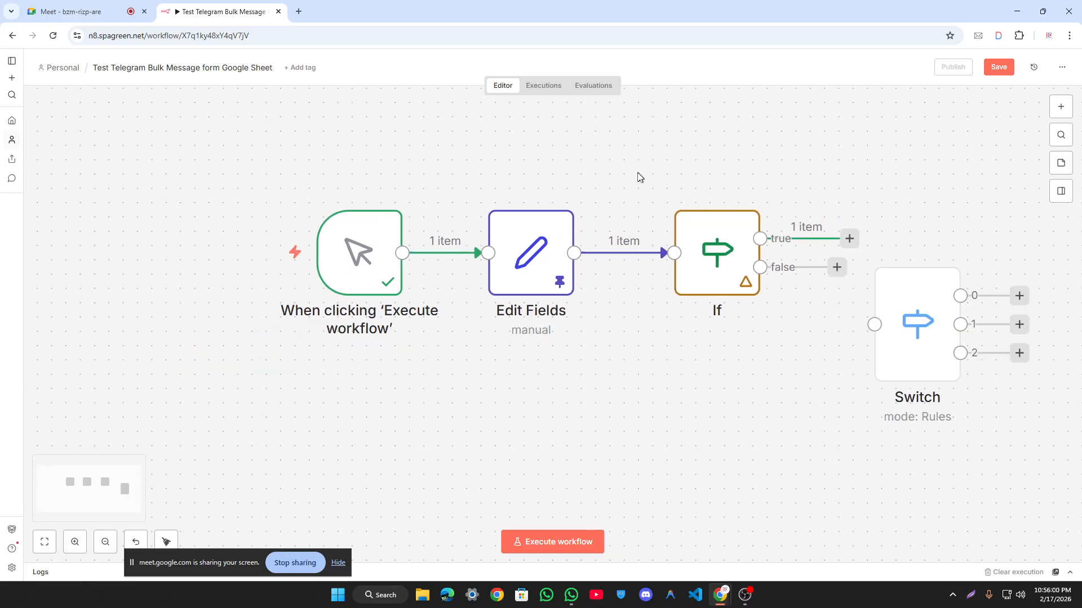
pyautogui.doubleClick(531, 273)
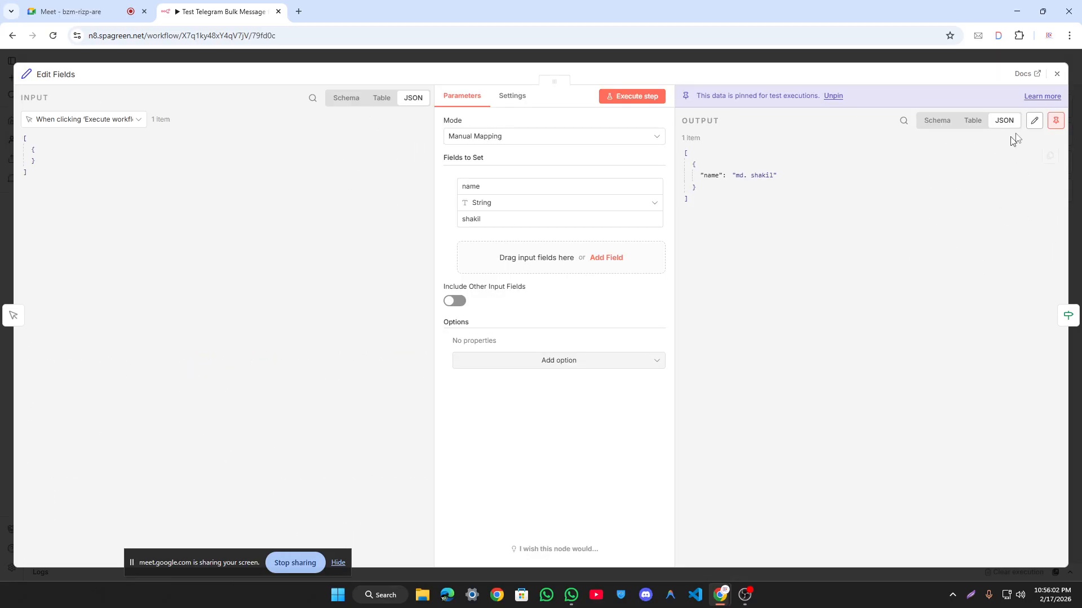
pyautogui.click(1040, 116)
pyautogui.doubleClick(773, 143)
pyautogui.click(1049, 98)
pyautogui.doubleClick(739, 175)
pyautogui.click(732, 198)
pyautogui.moveTo(735, 175); pyautogui.dragTo(769, 176)
pyautogui.moveTo(502, 220); pyautogui.dragTo(420, 224)
pyautogui.click(768, 180)
pyautogui.click(876, 61)
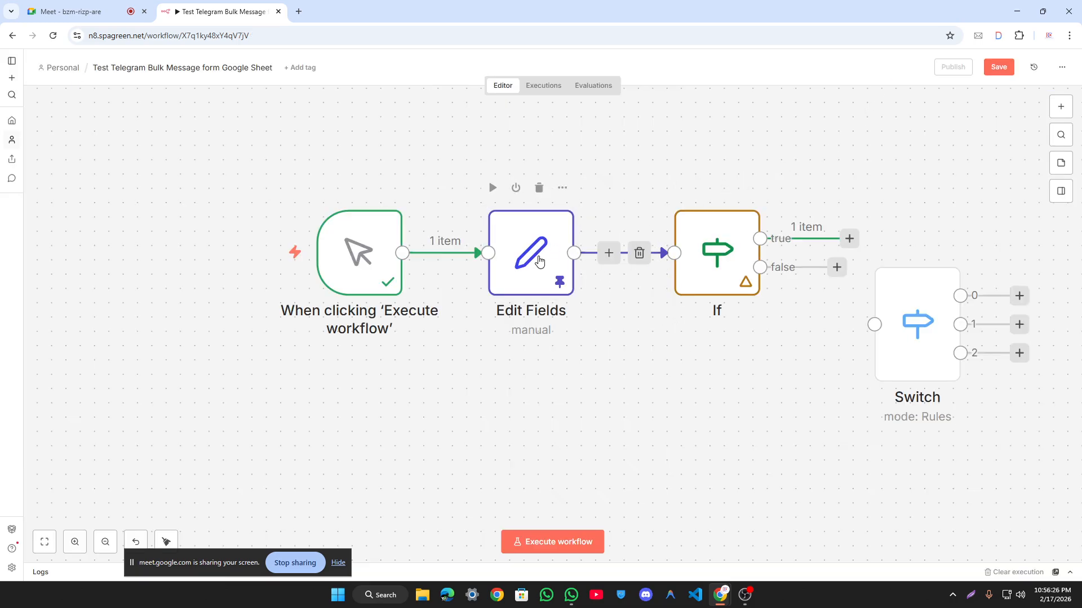
pyautogui.doubleClick(535, 255)
pyautogui.click(480, 60)
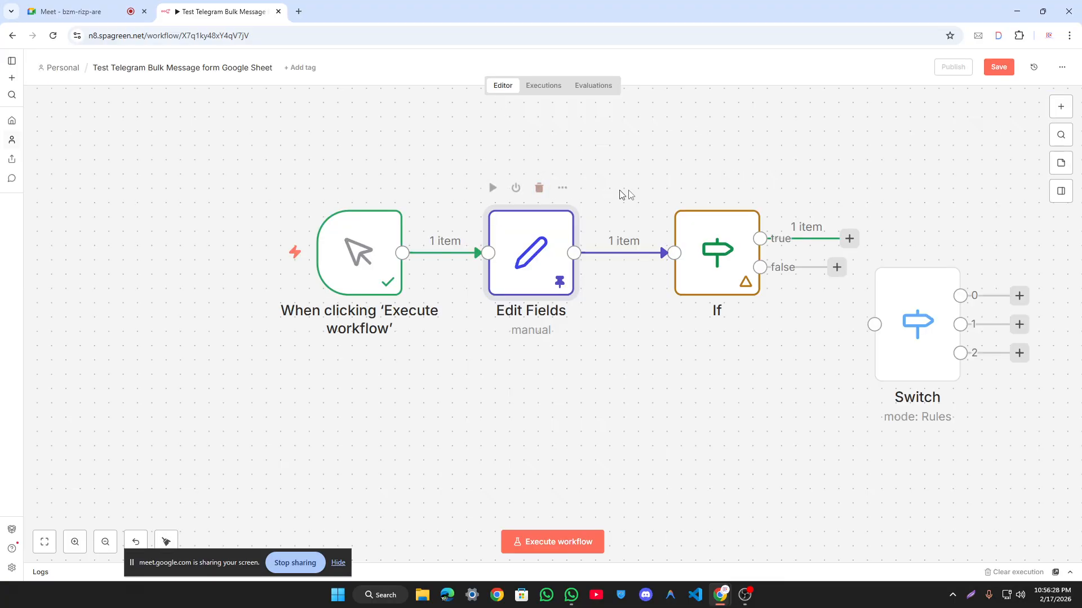
pyautogui.scroll(-3, 659, 192)
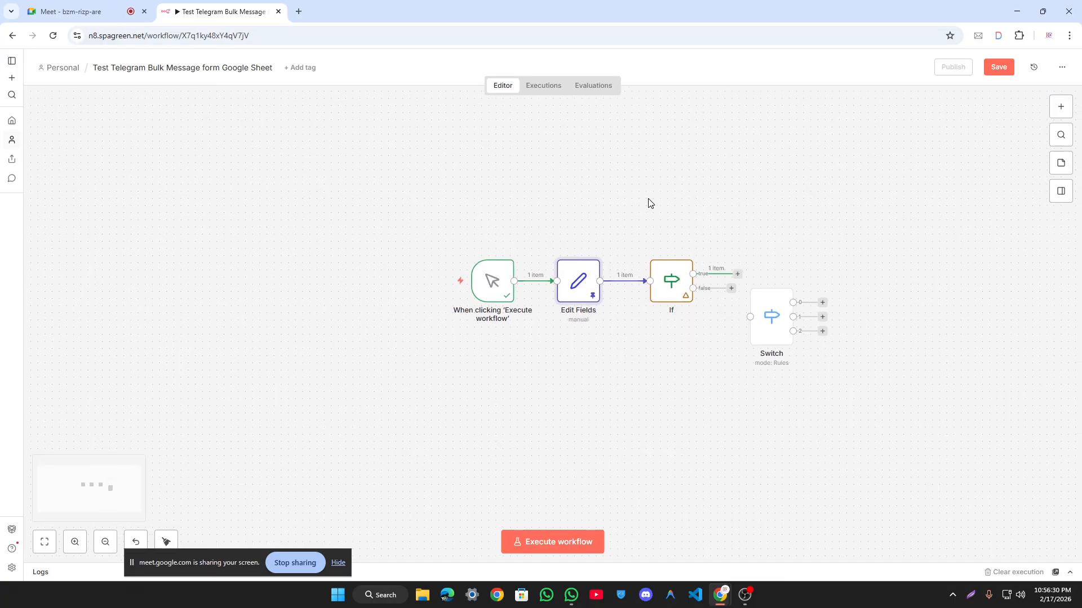
pyautogui.click(649, 203)
# Step: Pin the Edit Fields node's output with the P shortcut and save the workflow
pyautogui.click(500, 286)
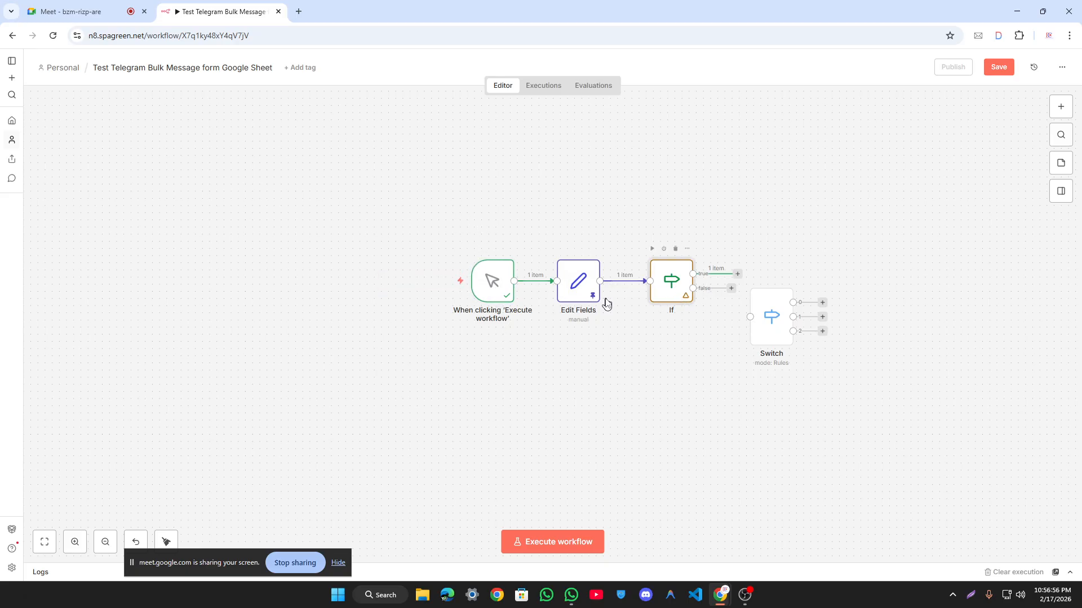
pyautogui.click(493, 283)
pyautogui.click(587, 293)
pyautogui.scroll(5, 579, 297)
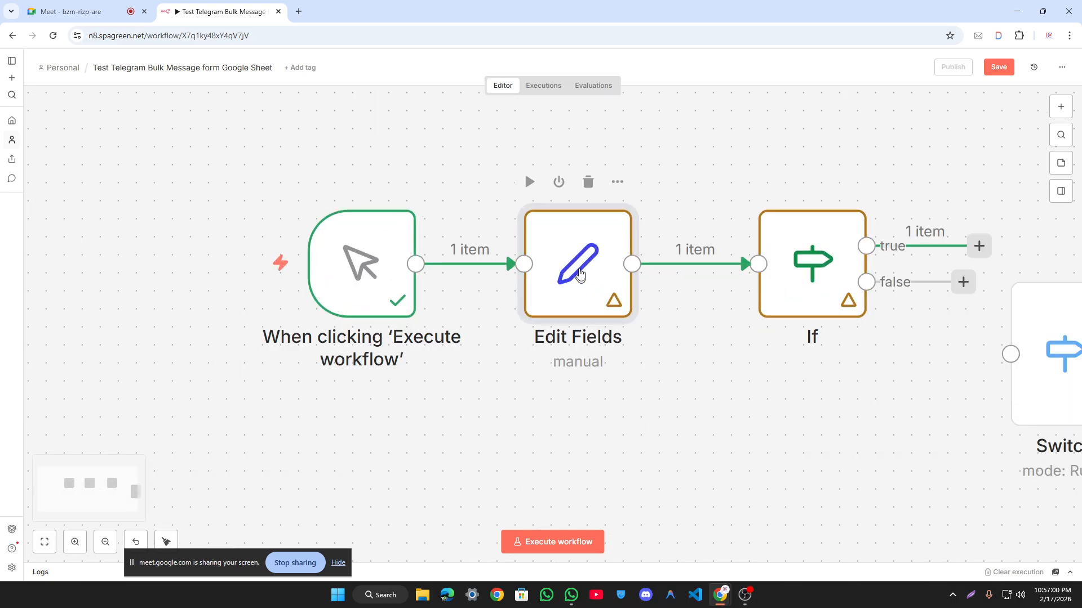
pyautogui.press('p')
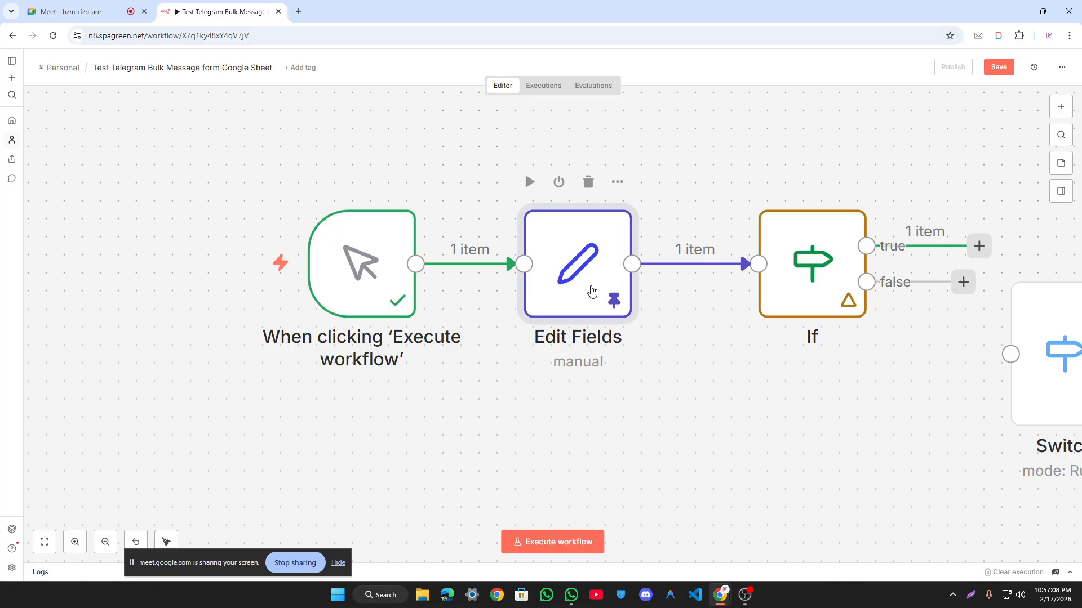
pyautogui.click(998, 66)
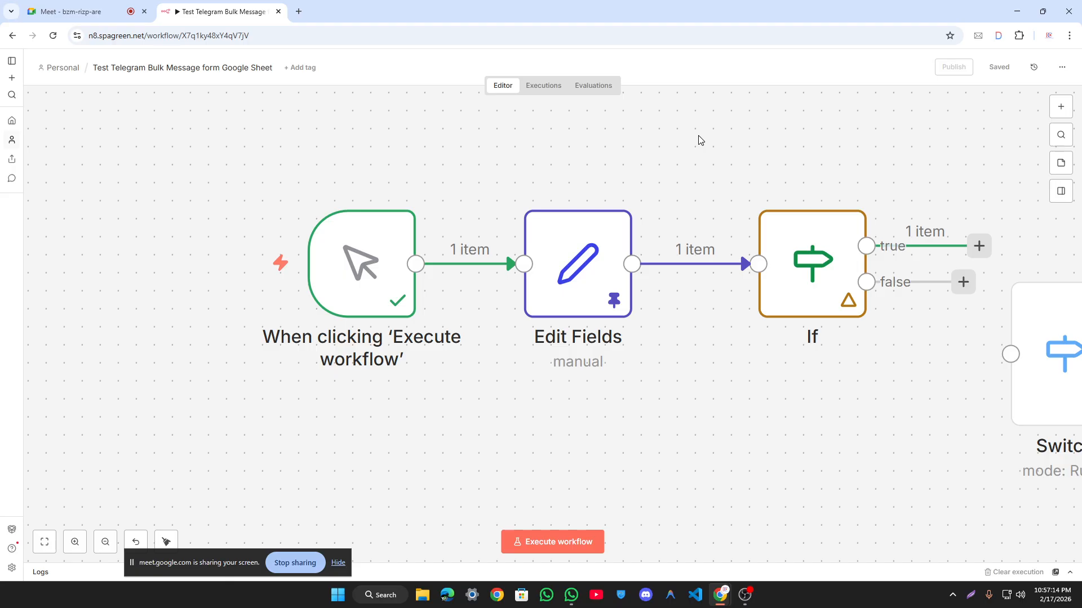
# Step: Open Edit Fields and step forward into the following If node's editor
pyautogui.click(564, 277)
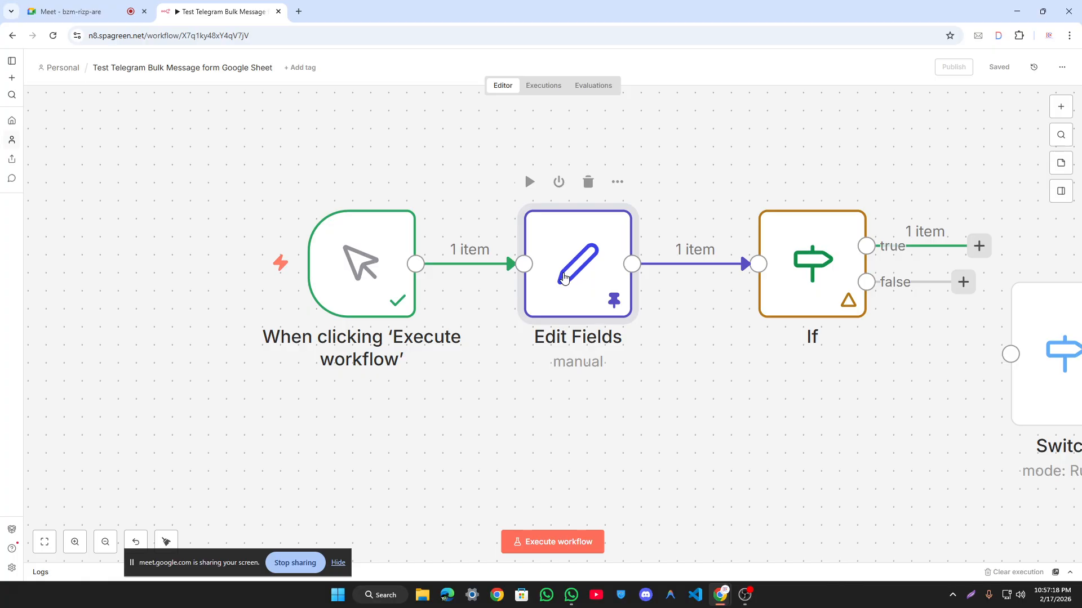
pyautogui.doubleClick(564, 277)
pyautogui.click(1073, 318)
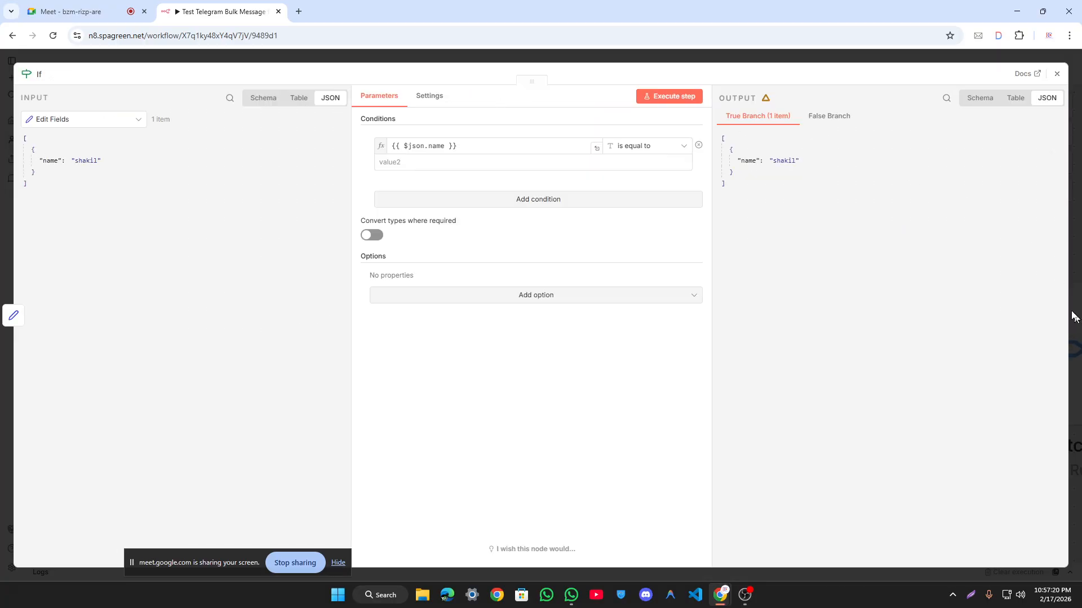
# Step: Compare the If node's False and True Branch outputs, then close it and zoom out
pyautogui.click(837, 117)
pyautogui.click(761, 117)
pyautogui.click(807, 57)
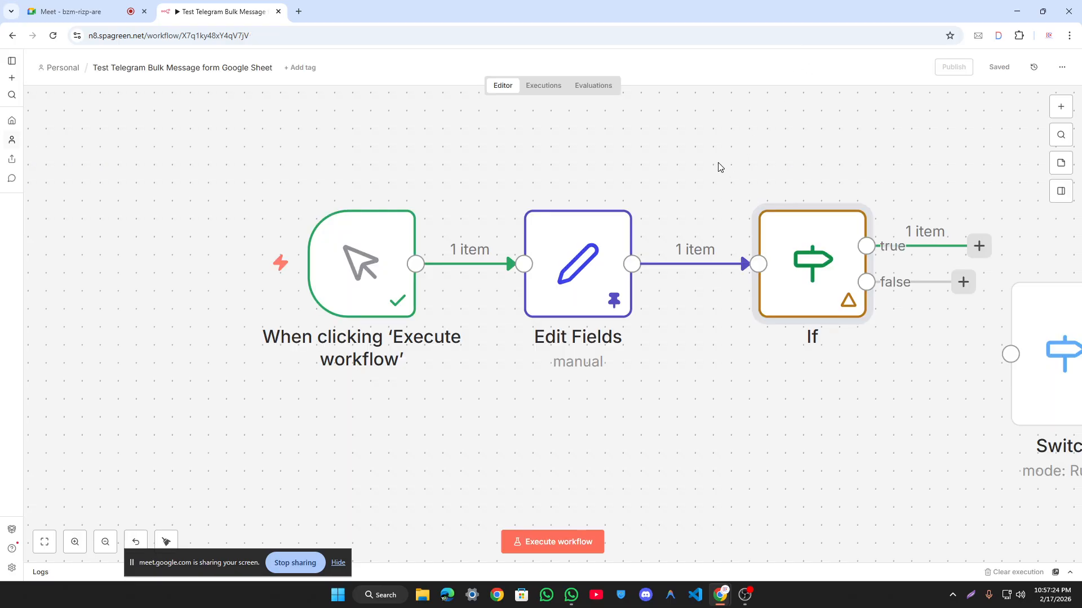
pyautogui.scroll(-3, 705, 169)
pyautogui.moveTo(577, 166); pyautogui.dragTo(990, 502)
pyautogui.click(835, 377)
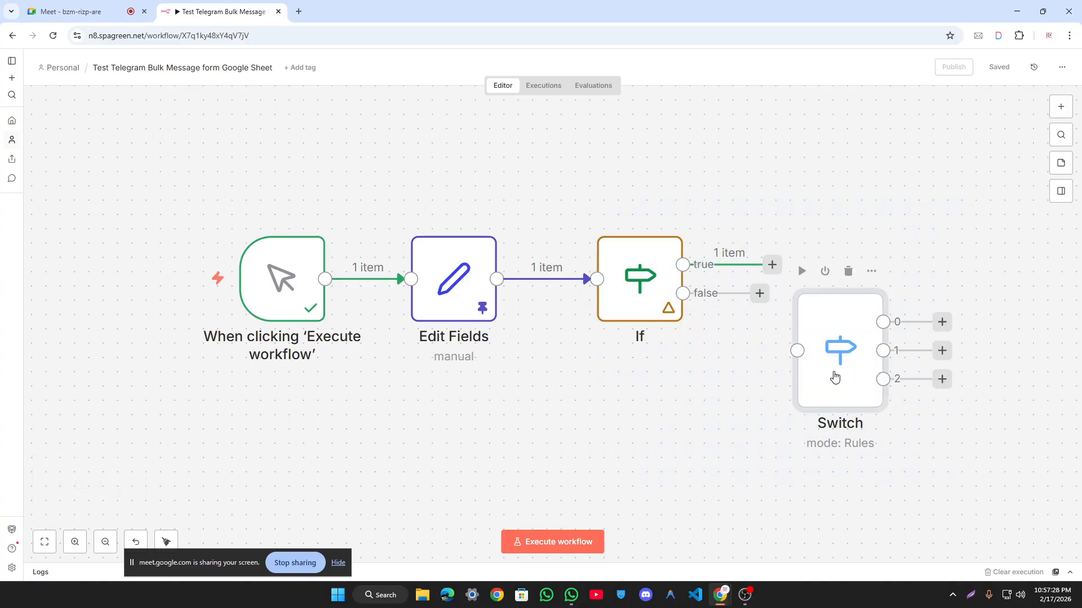
pyautogui.click(729, 386)
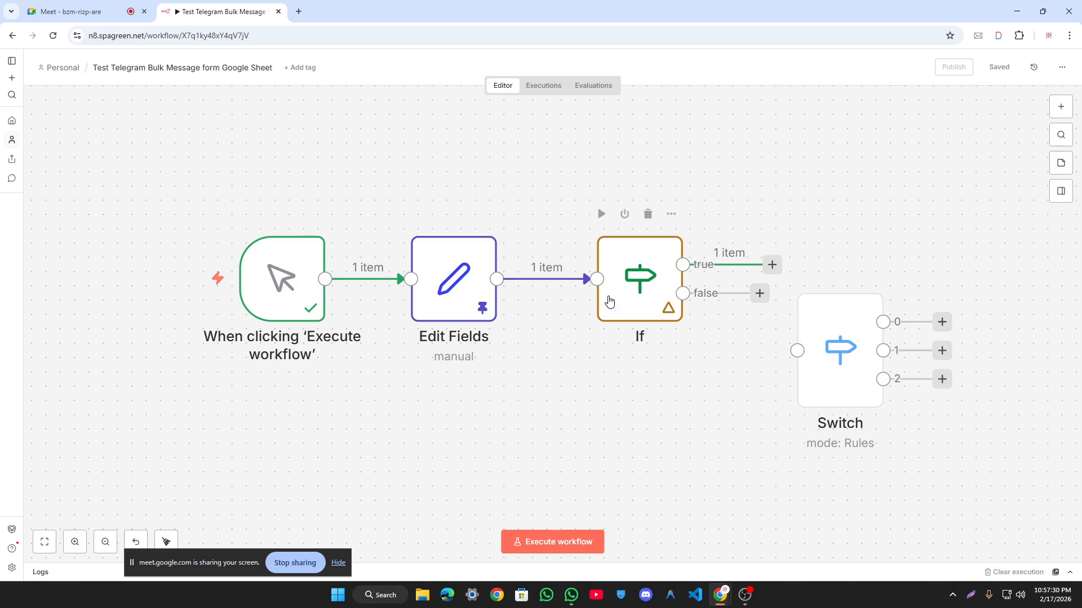
# Step: Reopen the If node and switch its output preview to Schema view
pyautogui.click(637, 273)
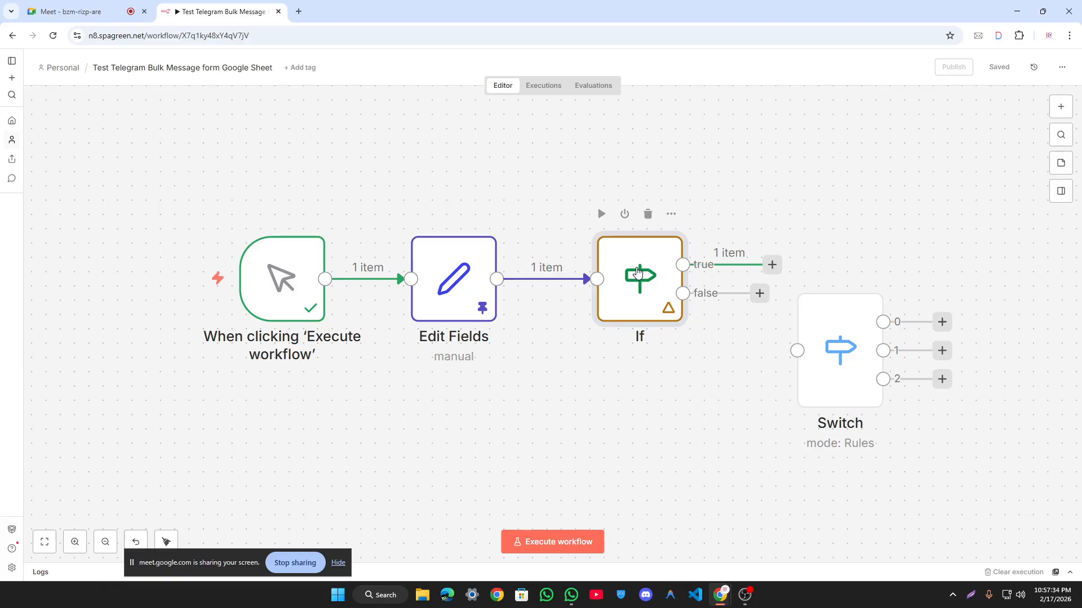
pyautogui.doubleClick(637, 273)
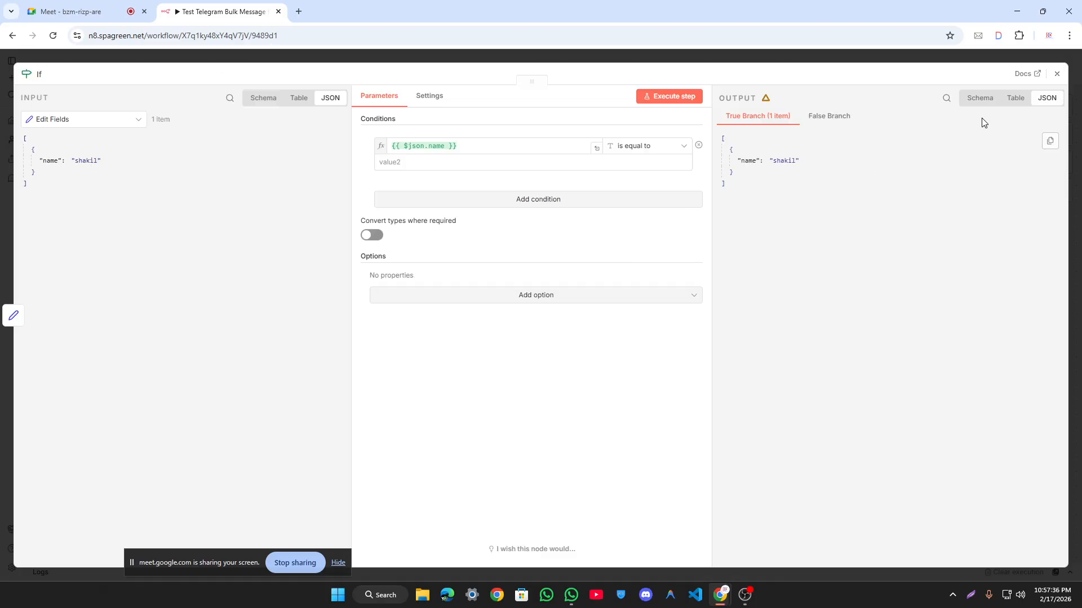
pyautogui.click(827, 116)
pyautogui.click(762, 116)
pyautogui.click(978, 99)
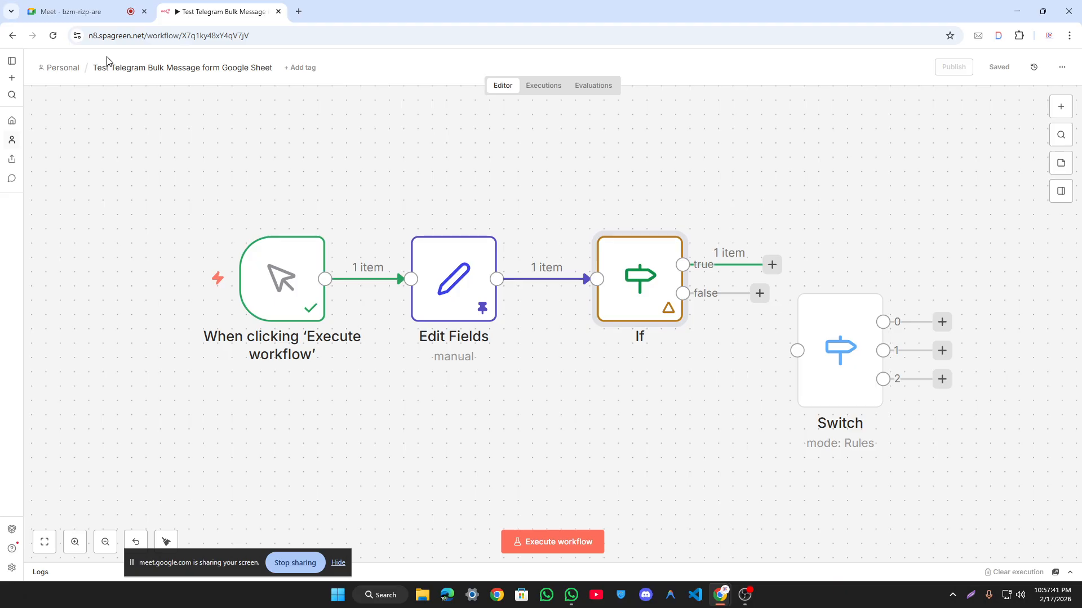
pyautogui.click(108, 59)
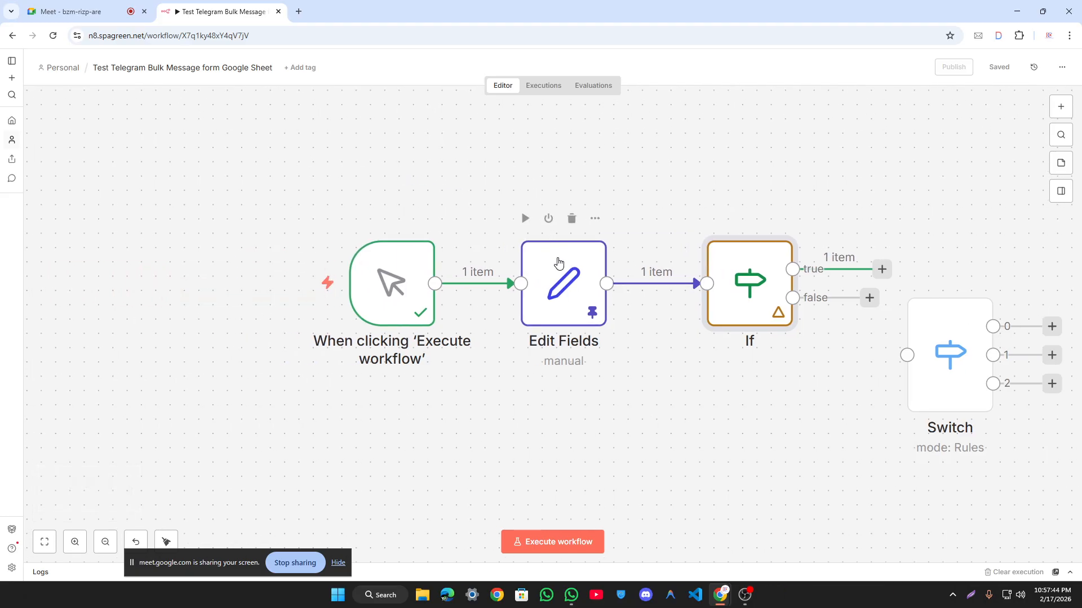
pyautogui.moveTo(250, 160); pyautogui.dragTo(642, 459)
# Step: Unpin the pinned output data from the Edit Fields node
pyautogui.click(637, 442)
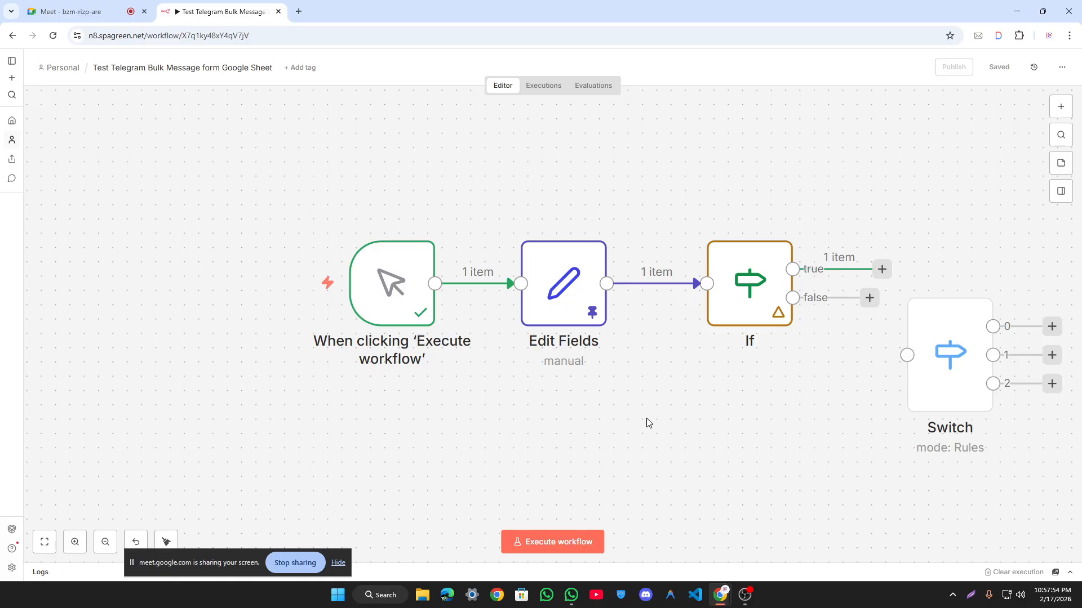
pyautogui.doubleClick(555, 309)
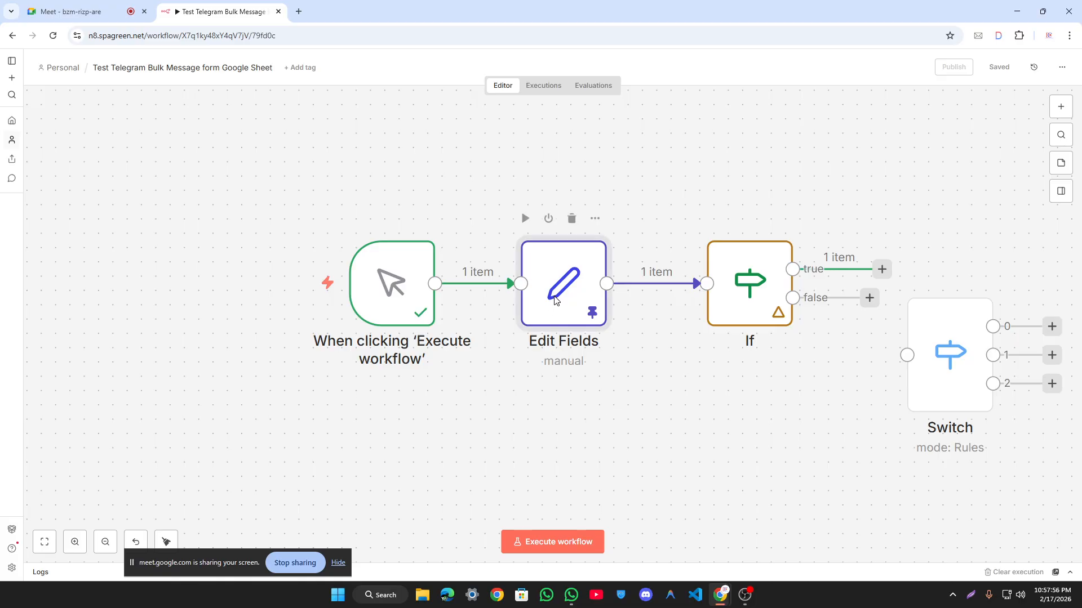
pyautogui.click(875, 60)
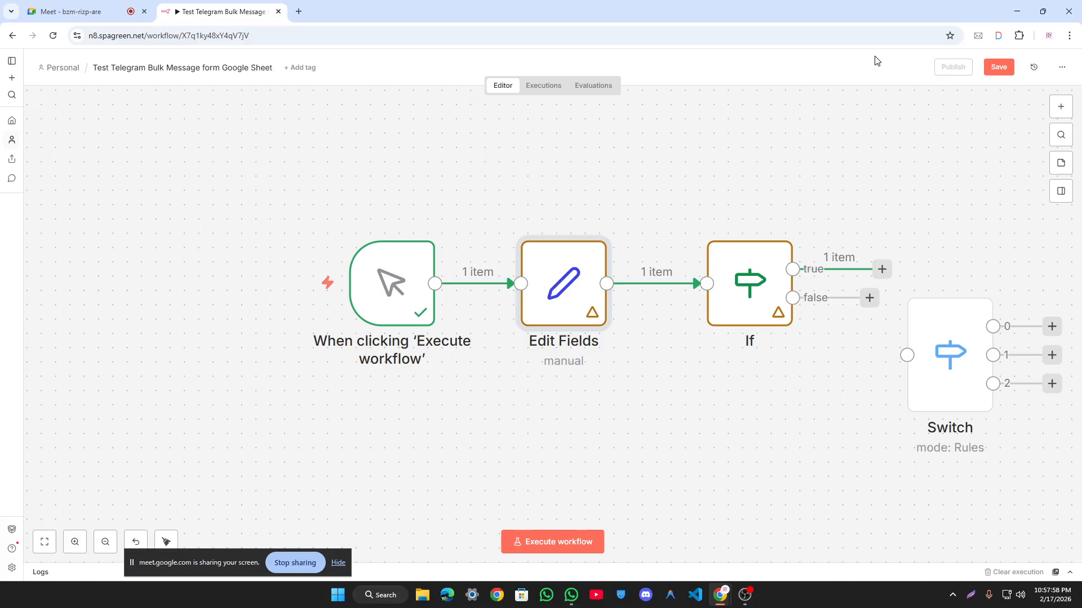
# Step: Save the workflow and reopen the If node's editor
pyautogui.click(998, 67)
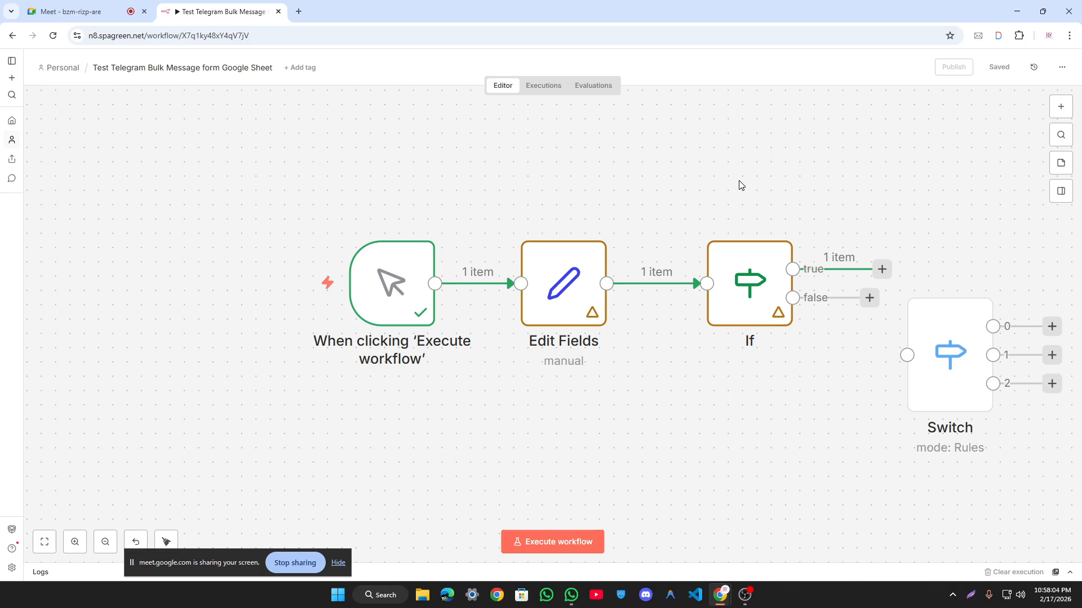
pyautogui.scroll(-2, 662, 194)
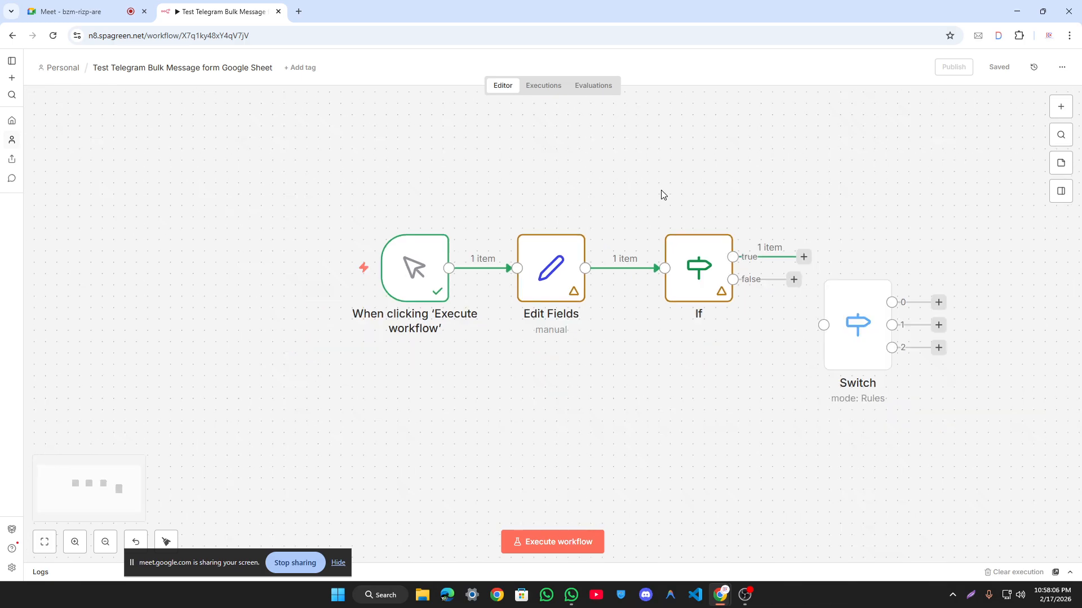
pyautogui.doubleClick(629, 273)
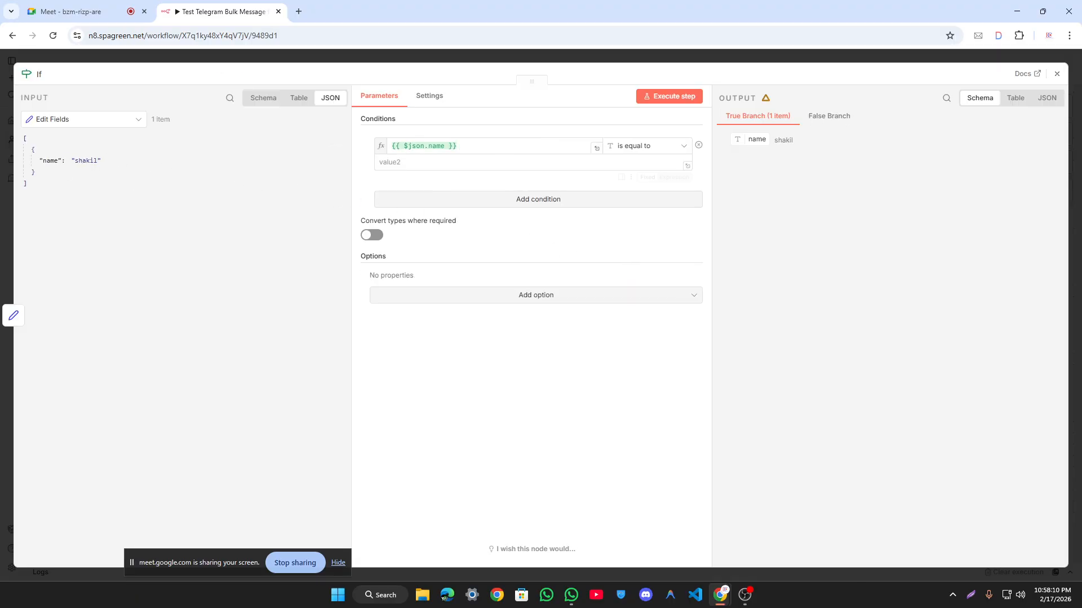
# Step: Set the If comparison value to 'md shakil' and test it, checking the False Branch
pyautogui.click(496, 164)
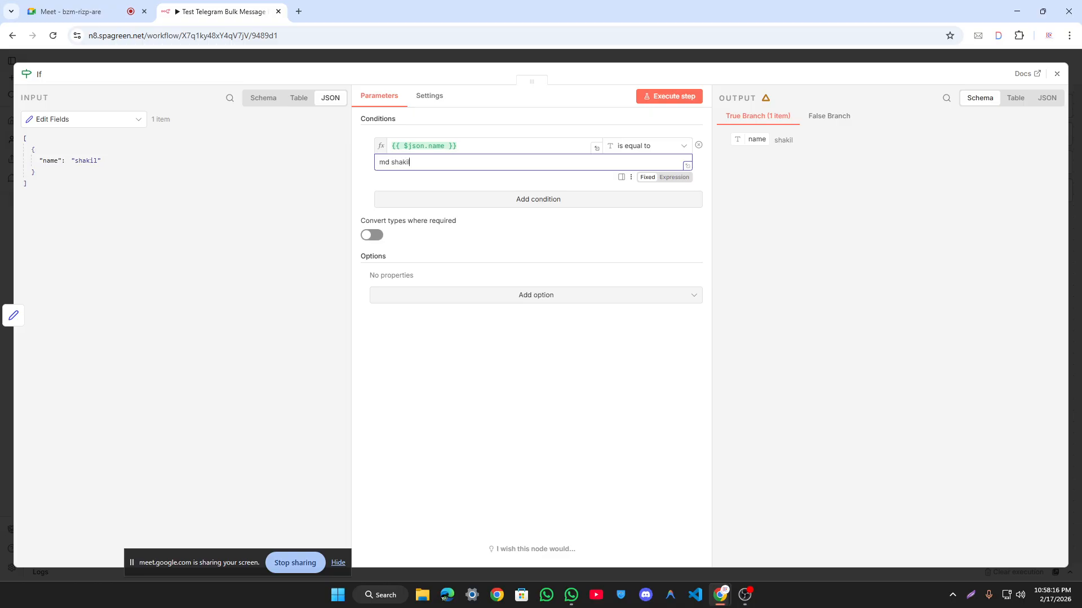
pyautogui.click(674, 97)
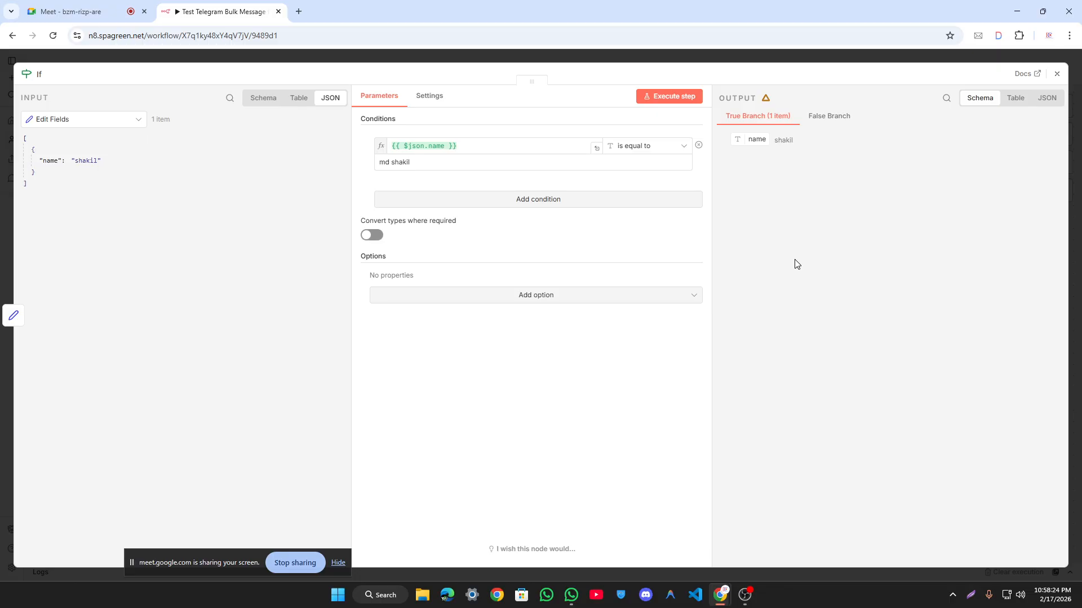
pyautogui.click(681, 100)
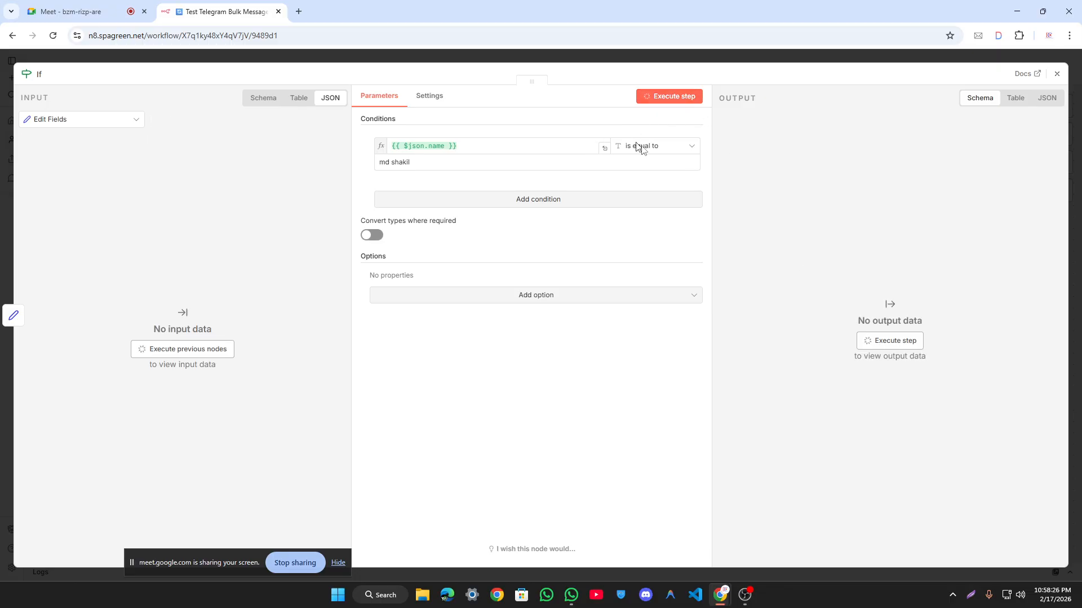
pyautogui.click(820, 117)
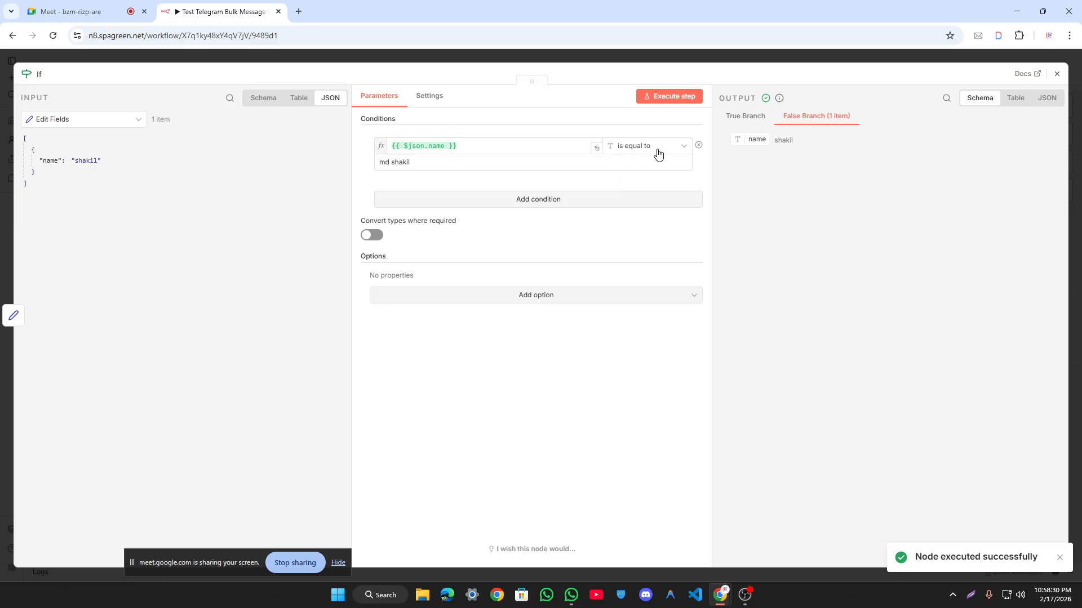
# Step: Trim the comparison value to 'shakil' and rerun, confirming 1 item on the True Branch
pyautogui.click(450, 146)
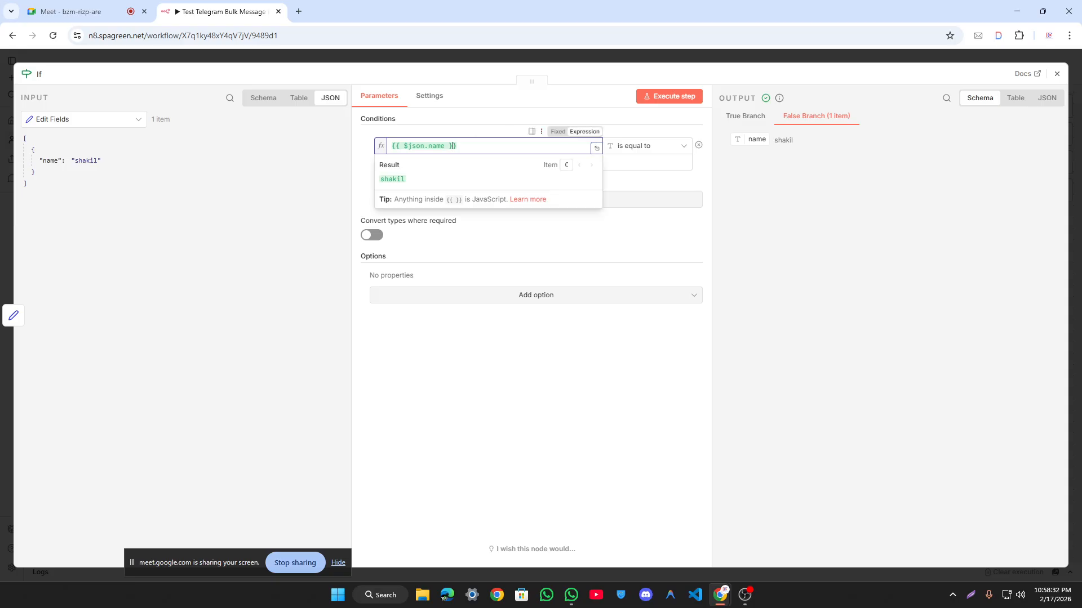
pyautogui.click(838, 304)
pyautogui.tripleClick(412, 161)
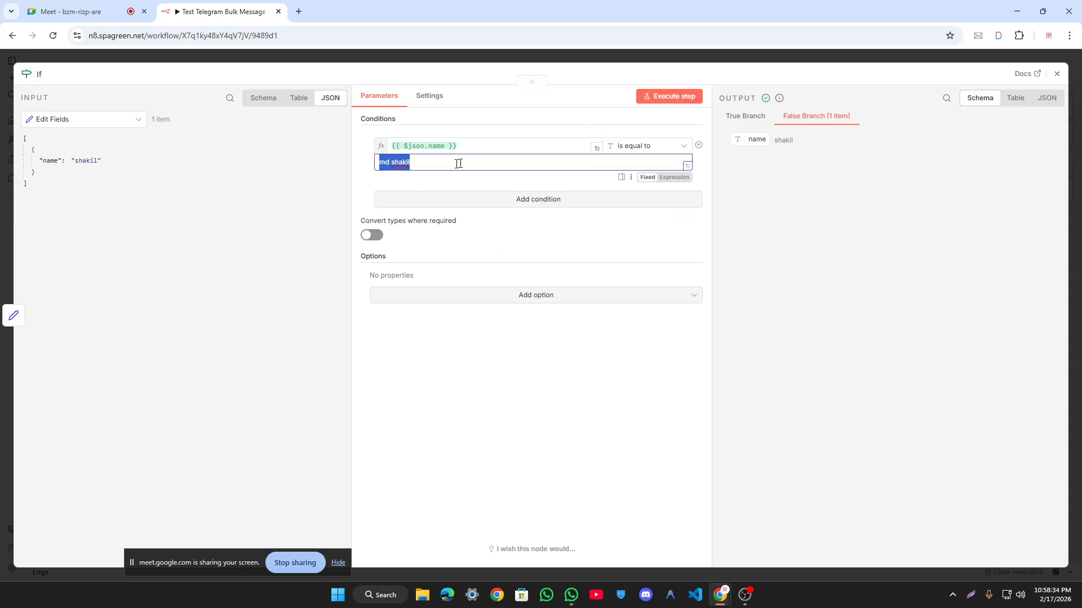
pyautogui.tripleClick(402, 163)
pyautogui.hotkey('ctrl', 'shift', 'Left')
pyautogui.press('BackSpace')
pyautogui.click(669, 96)
pyautogui.click(759, 117)
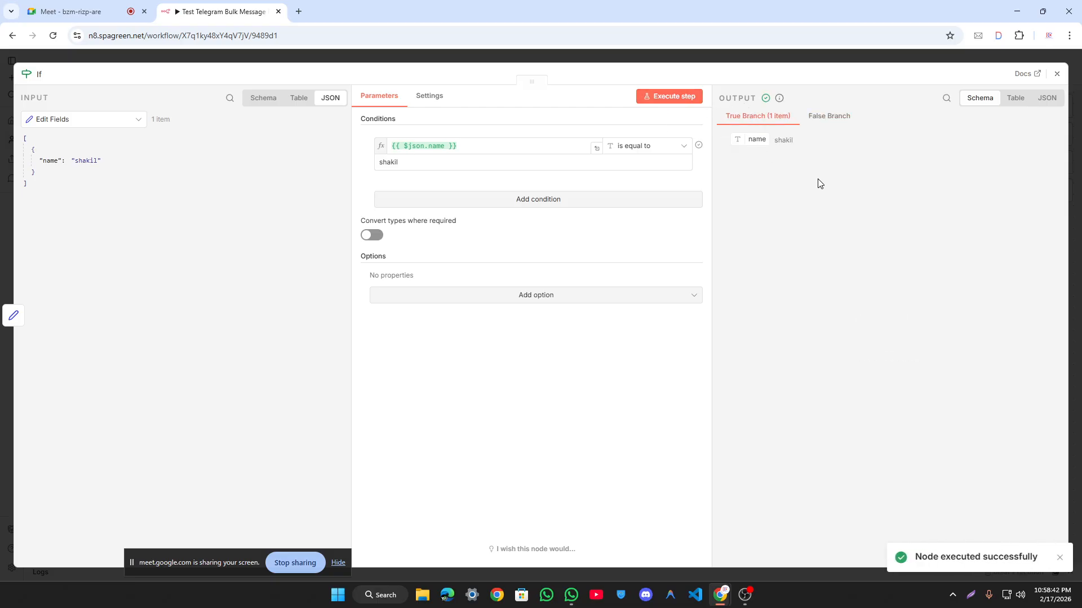
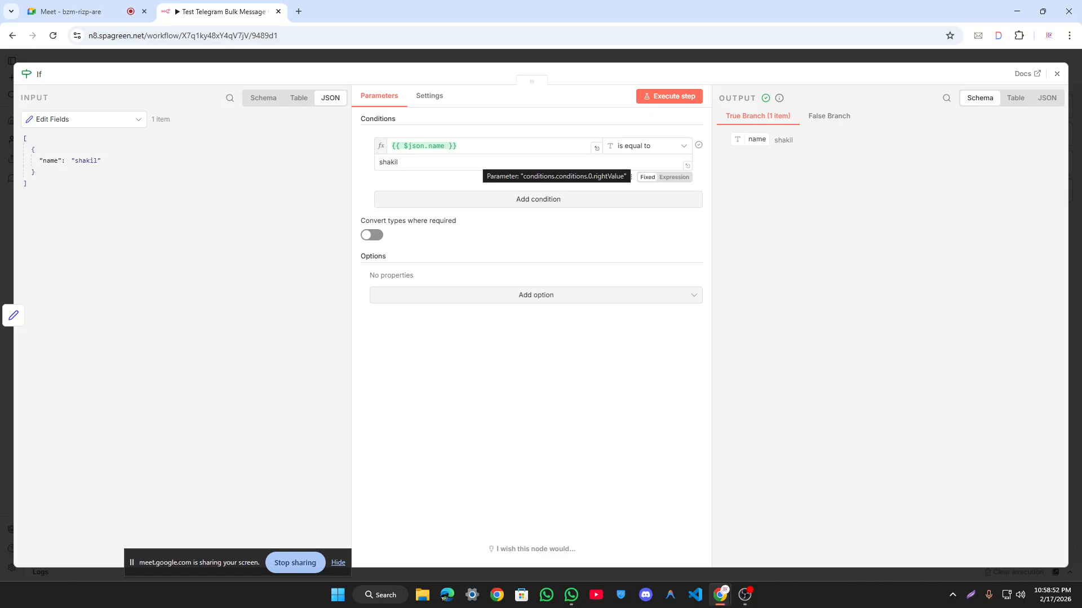
# Step: Move the If node up, cut its link from Edit Fields, and review its comparison value
pyautogui.click(385, 61)
pyautogui.moveTo(628, 266); pyautogui.dragTo(662, 175)
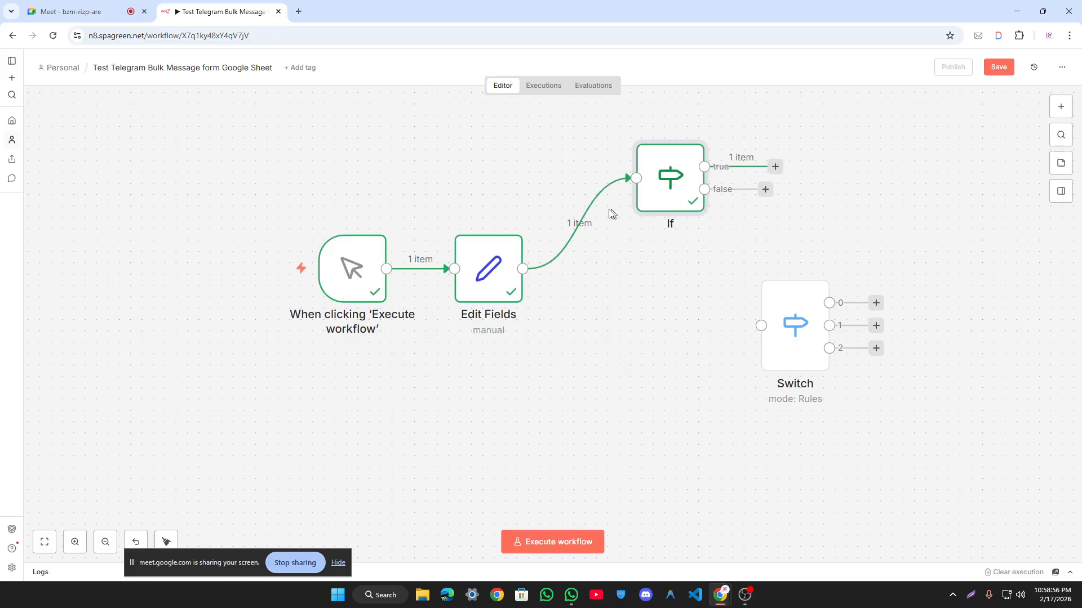
pyautogui.click(598, 223)
pyautogui.doubleClick(661, 172)
pyautogui.moveTo(419, 162); pyautogui.dragTo(369, 164)
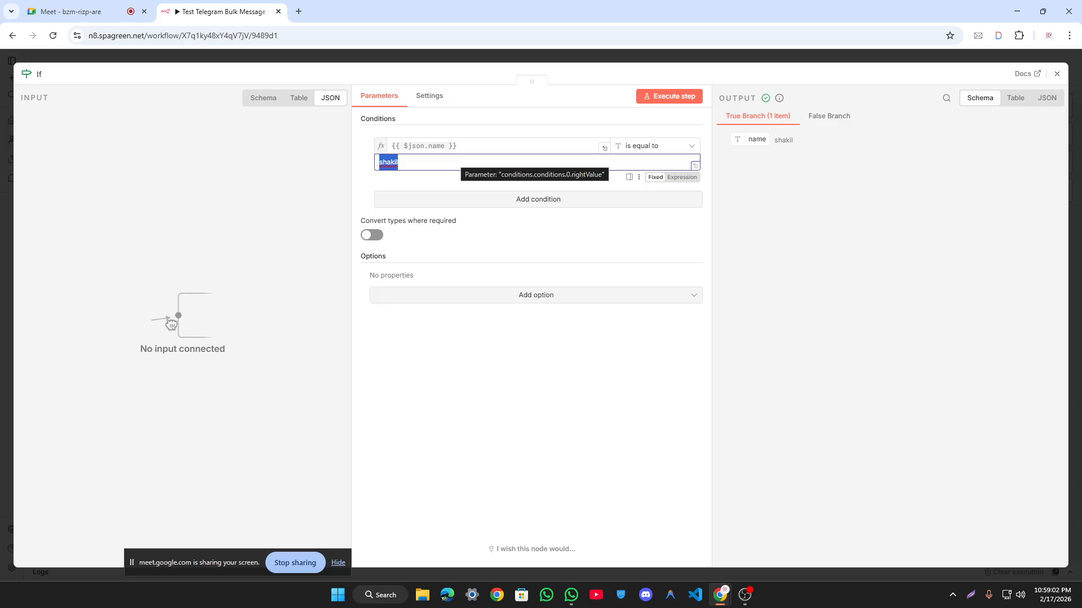
# Step: Wire Edit Fields' output into the Switch node and bring up Switch's settings
pyautogui.click(435, 52)
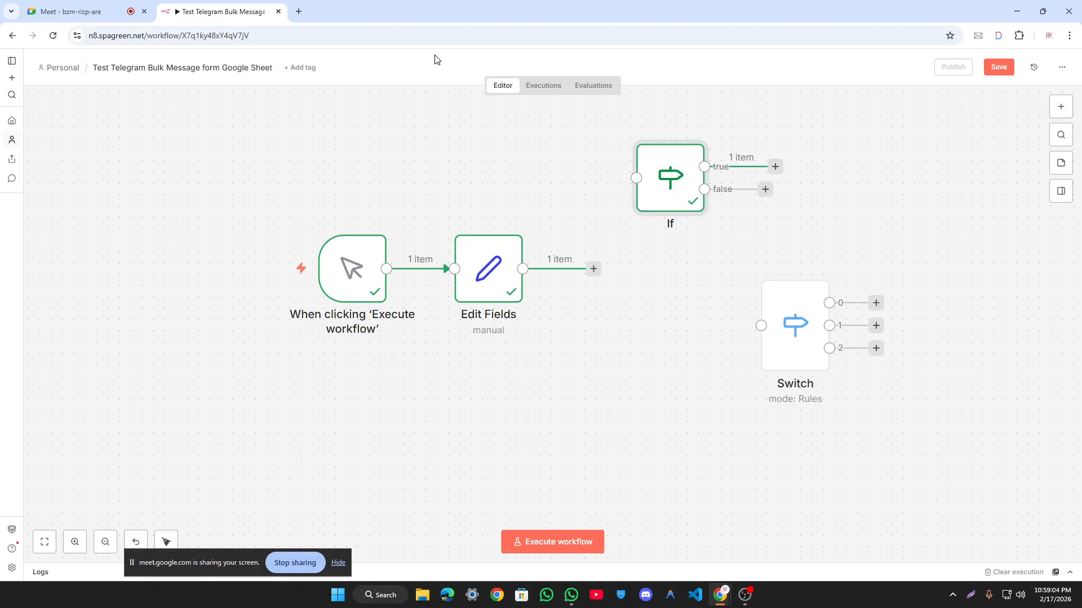
pyautogui.moveTo(593, 269); pyautogui.dragTo(662, 283)
pyautogui.doubleClick(662, 283)
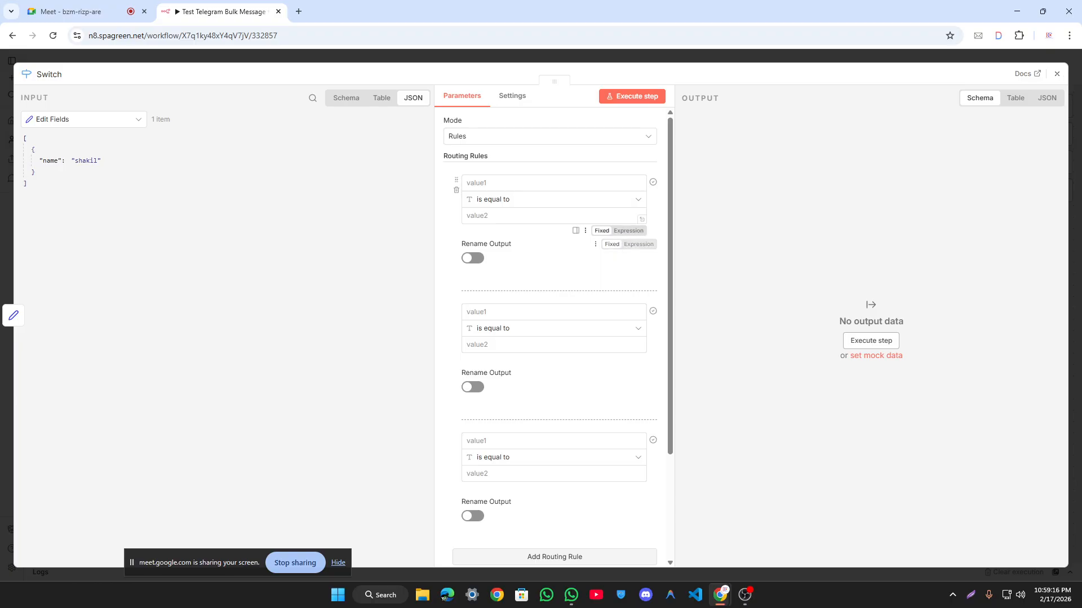
# Step: Make the first Switch rule compare the name field against 'md shakil'
pyautogui.moveTo(53, 159); pyautogui.dragTo(550, 183)
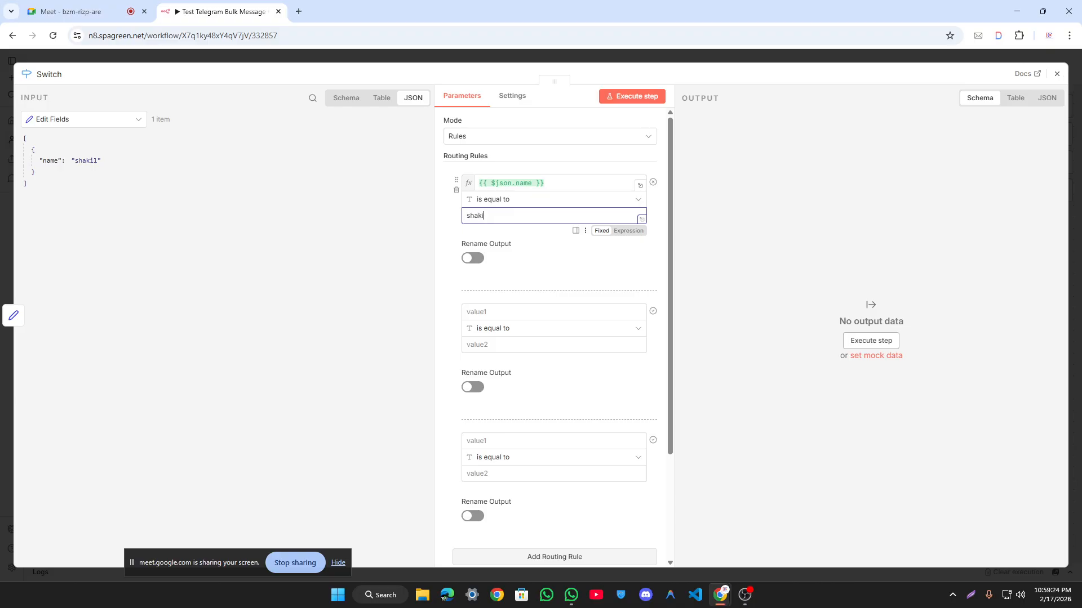
pyautogui.write('shakil')
pyautogui.hotkey('ctrl', 'a')
pyautogui.press('Left')
pyautogui.write('md')
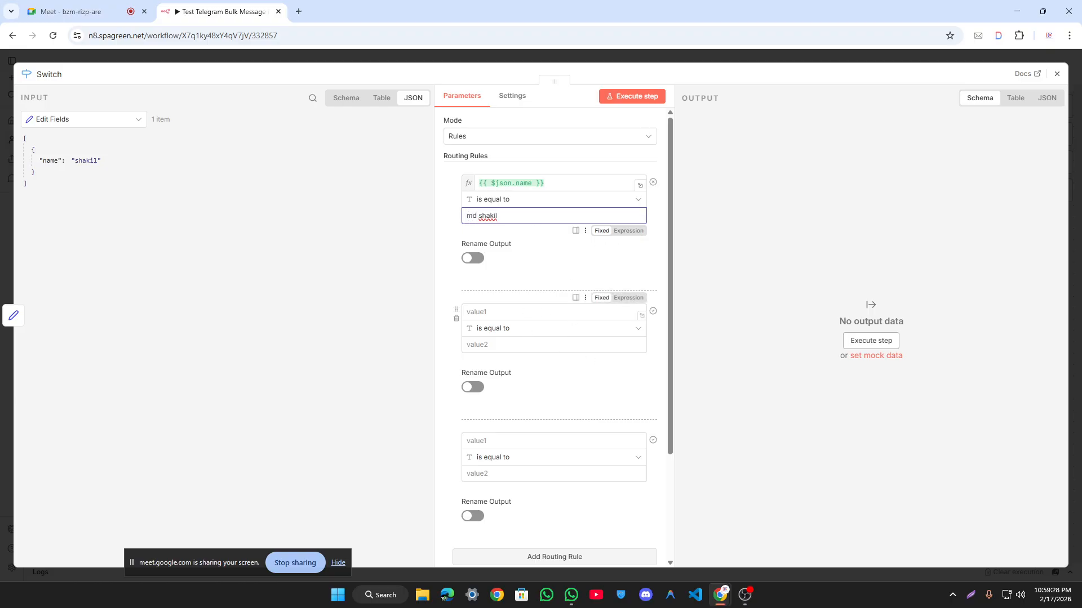
pyautogui.click(468, 311)
pyautogui.moveTo(544, 183); pyautogui.dragTo(444, 191)
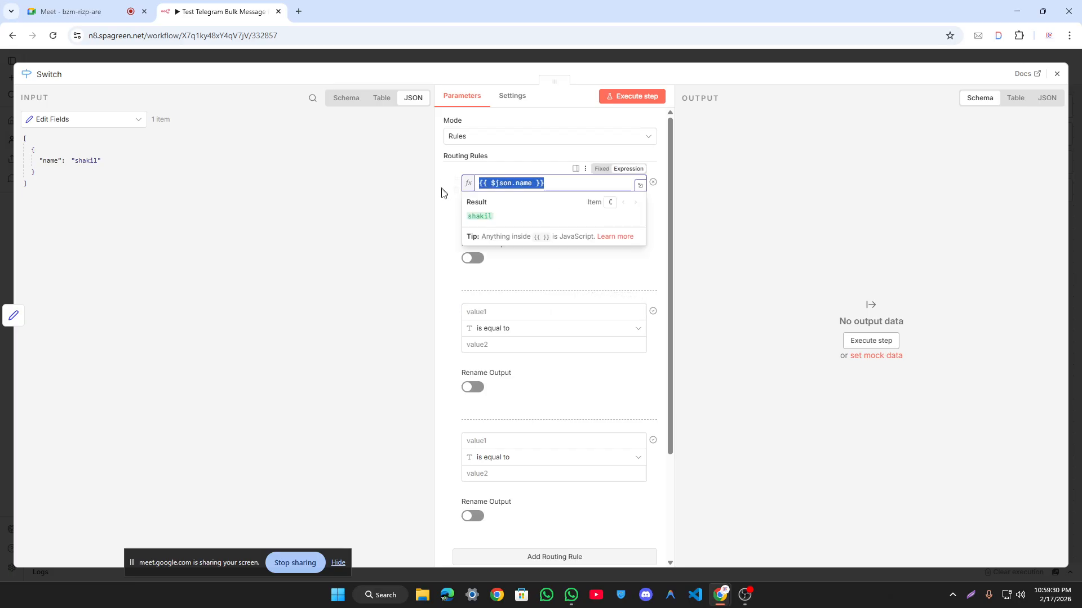
pyautogui.hotkey('ctrl', 'c')
pyautogui.click(527, 311)
pyautogui.hotkey('ctrl', 'v')
pyautogui.click(570, 345)
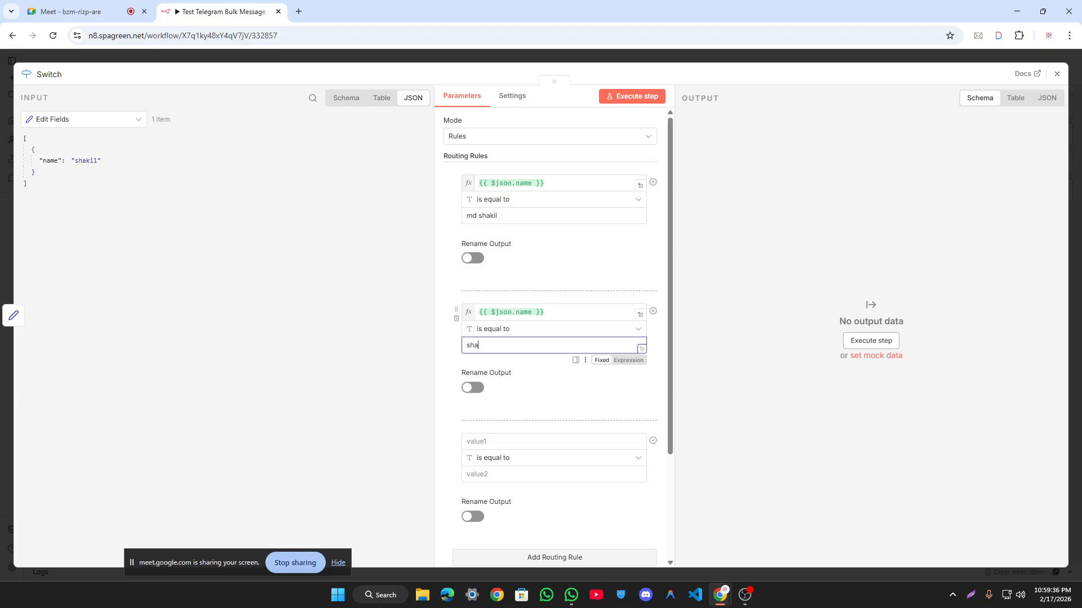
# Step: Set the third rule to {{ $json.name }} is equal to 'shakil'
pyautogui.scroll(-3, 485, 411)
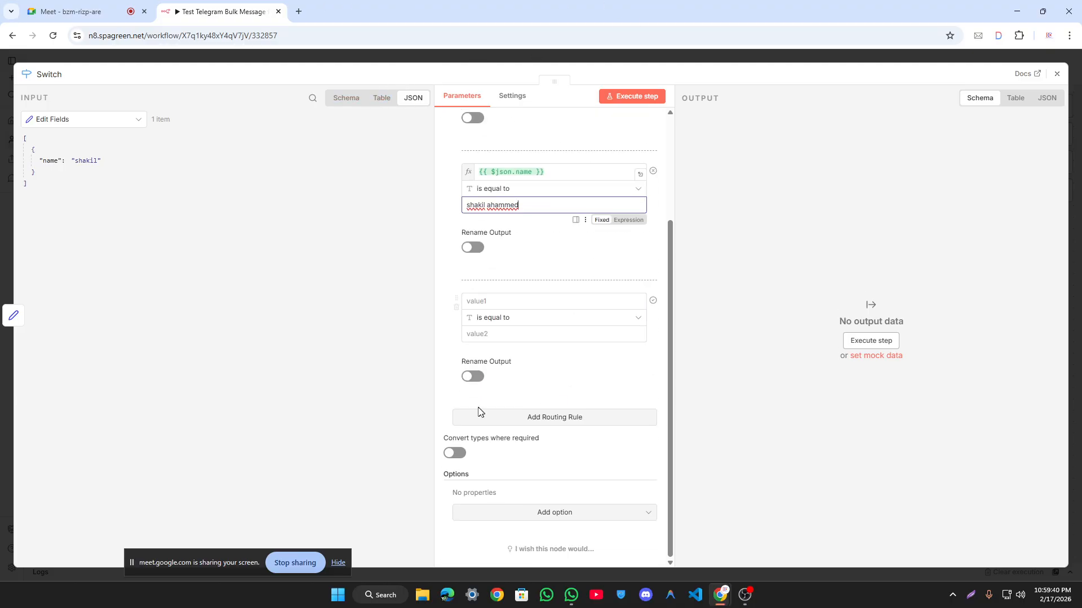
pyautogui.click(514, 304)
pyautogui.hotkey('ctrl', 'v')
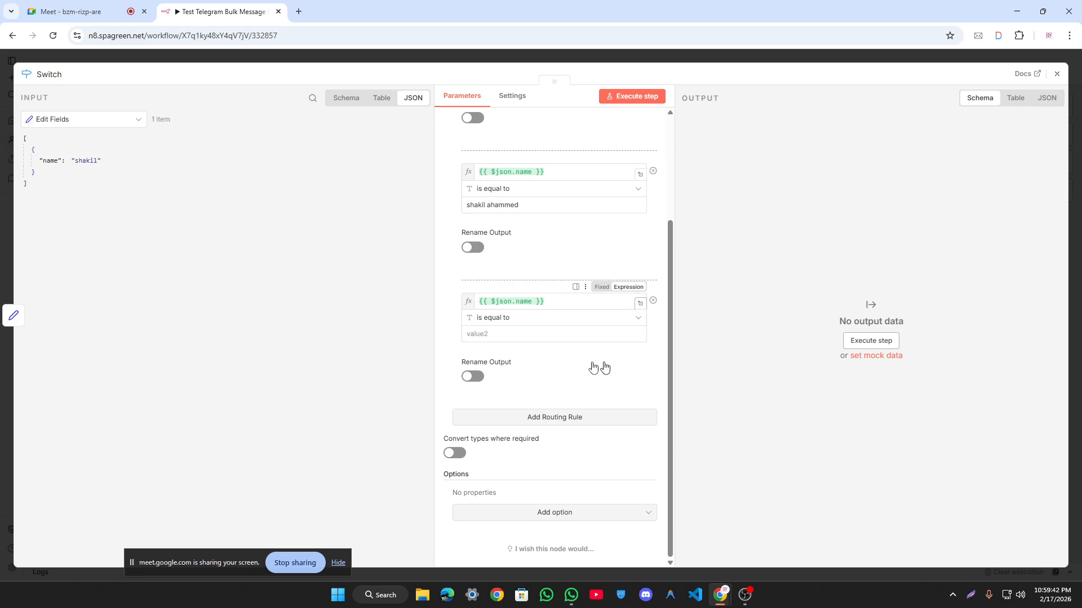
pyautogui.click(534, 317)
pyautogui.click(582, 349)
pyautogui.click(580, 334)
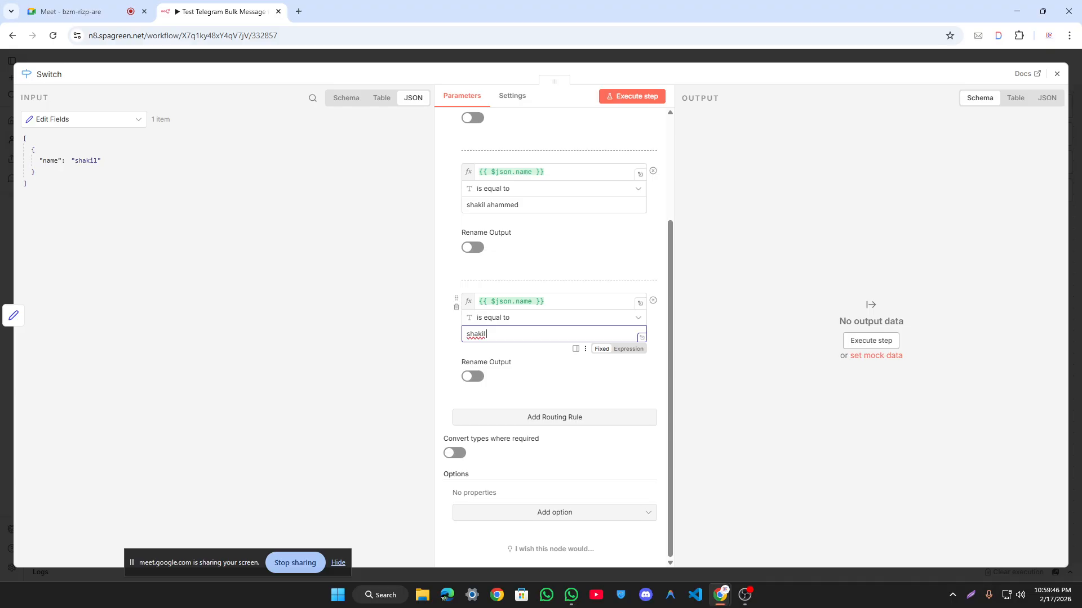
pyautogui.write('shakil 1')
# Step: Add fourth and fifth rules using {{ $json.name }}, then test Switch, routing 1 item to Output 3
pyautogui.click(595, 418)
pyautogui.click(516, 340)
pyautogui.hotkey('ctrl', 'v')
pyautogui.click(503, 387)
pyautogui.click(503, 369)
pyautogui.write('s')
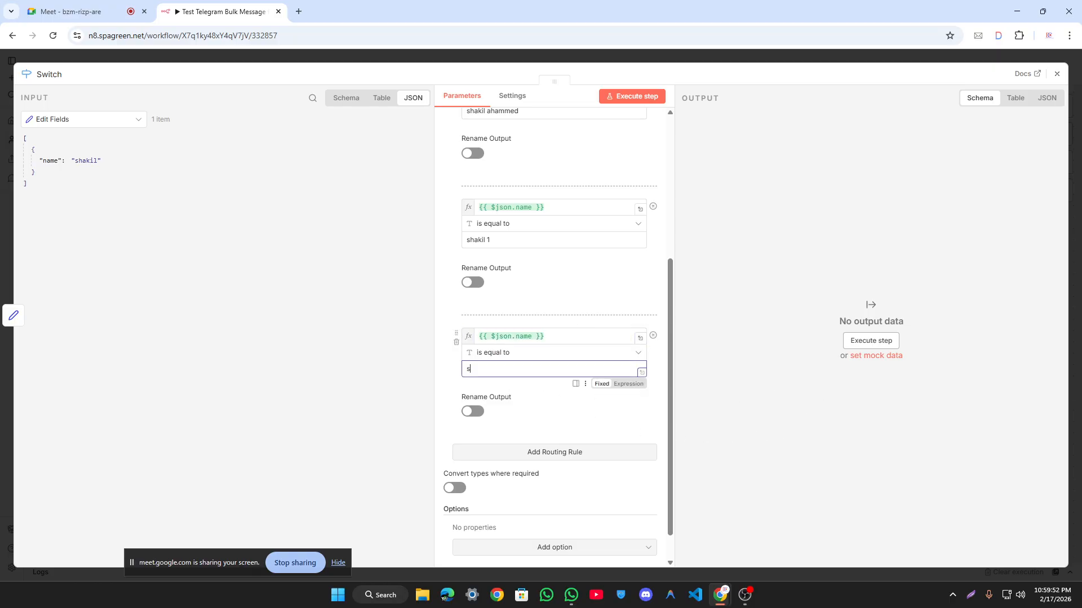
pyautogui.write('hakil')
pyautogui.click(543, 452)
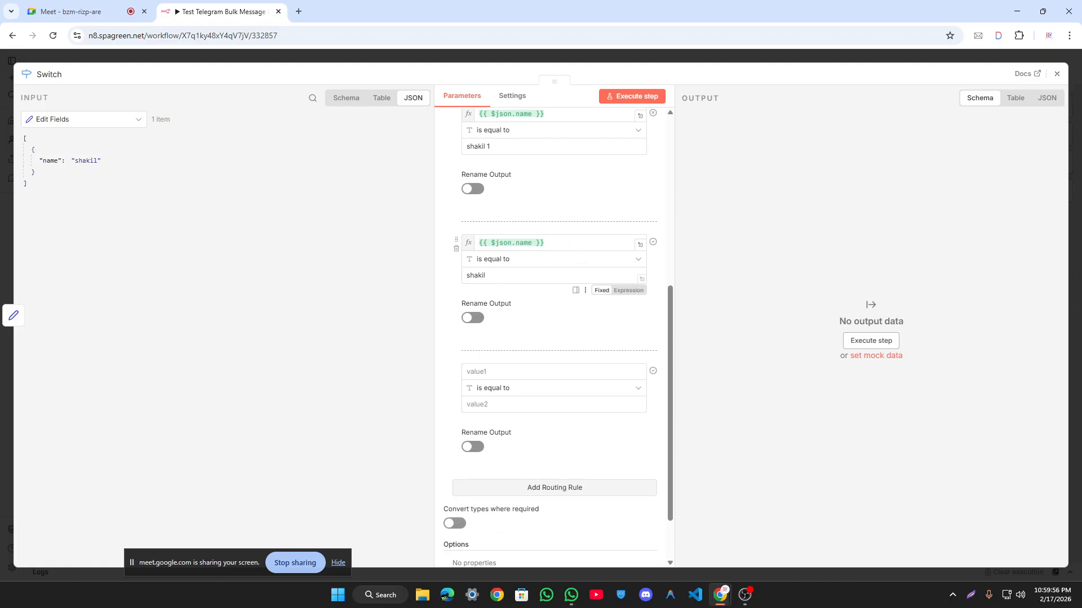
pyautogui.click(494, 371)
pyautogui.hotkey('ctrl', 'v')
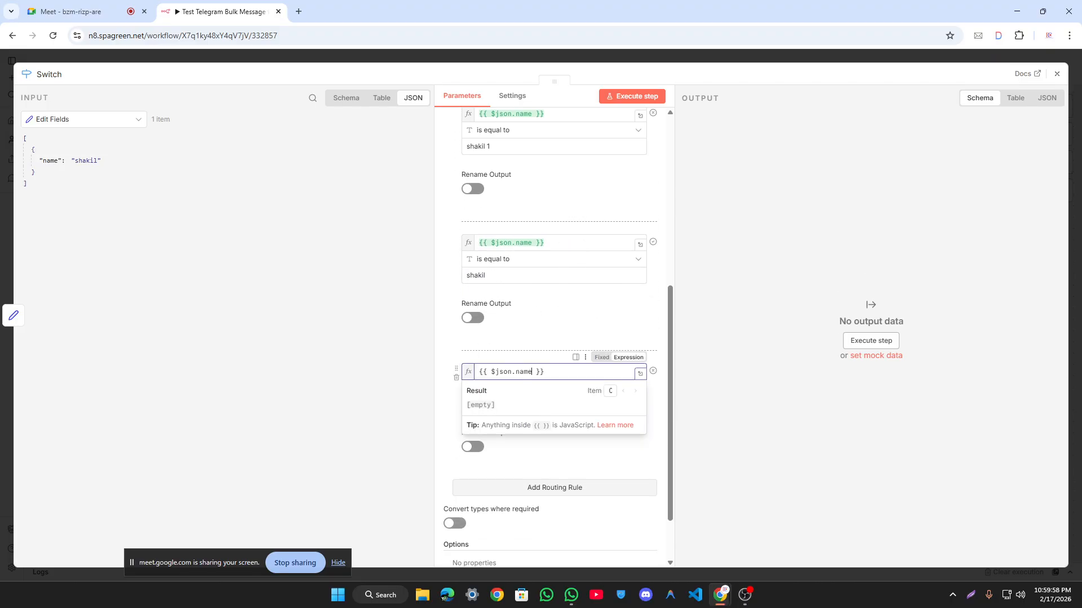
pyautogui.click(551, 402)
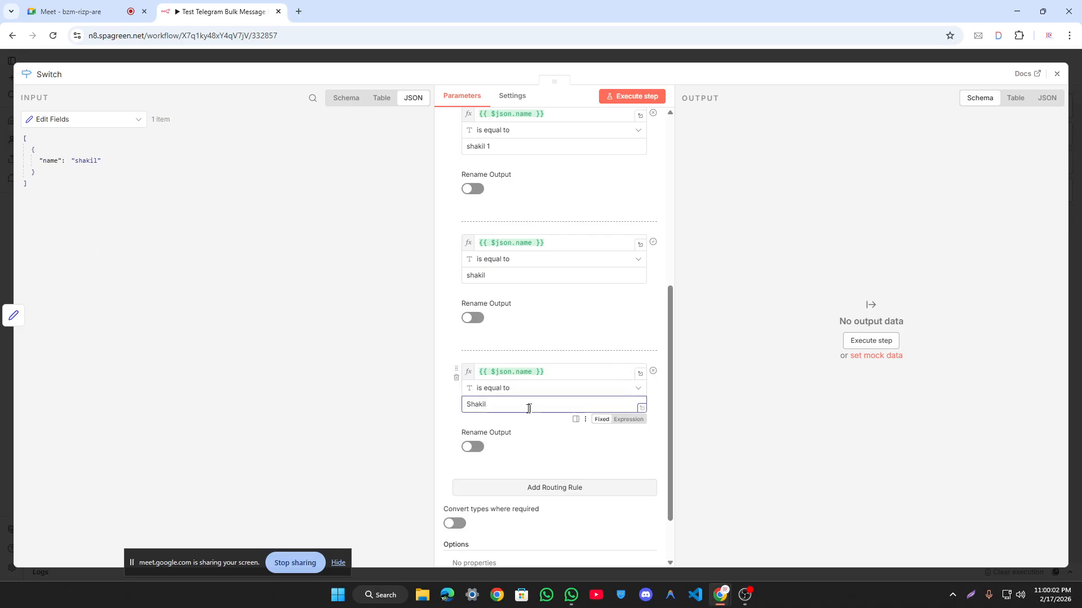
pyautogui.click(819, 309)
pyautogui.click(632, 96)
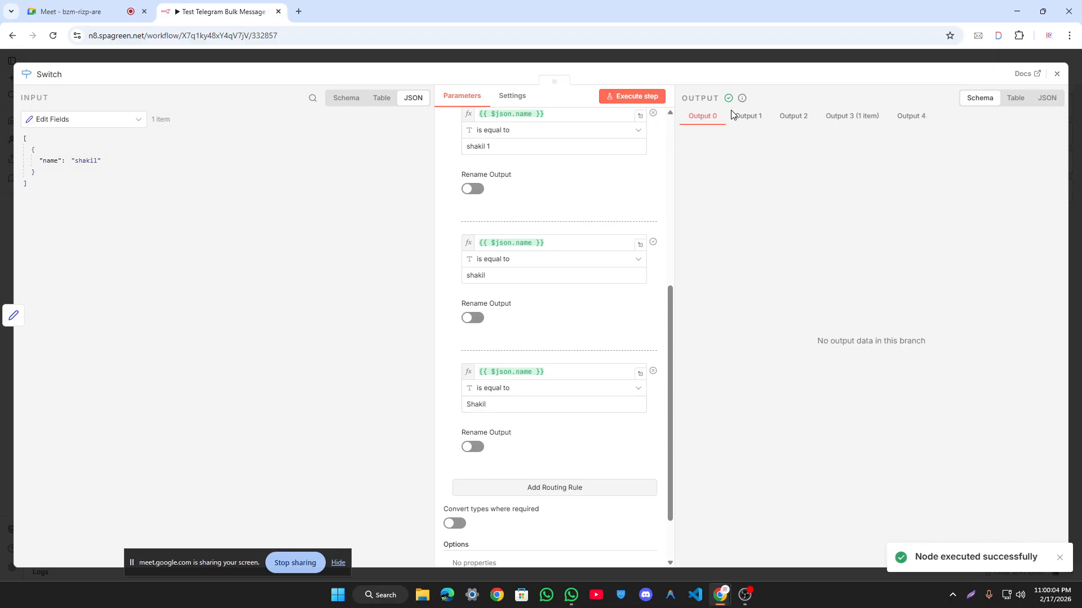
pyautogui.click(550, 404)
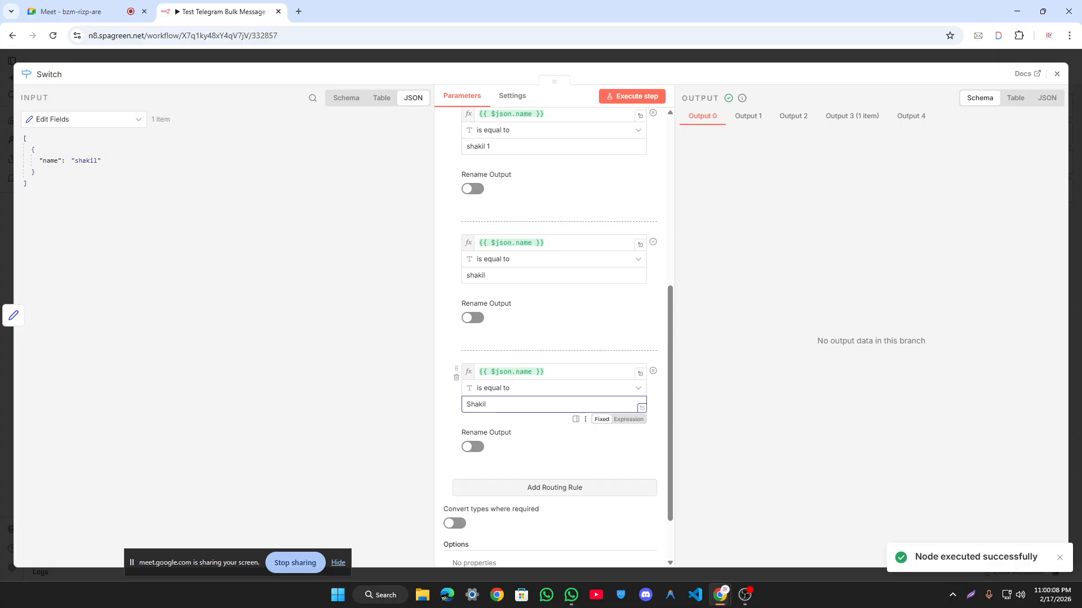
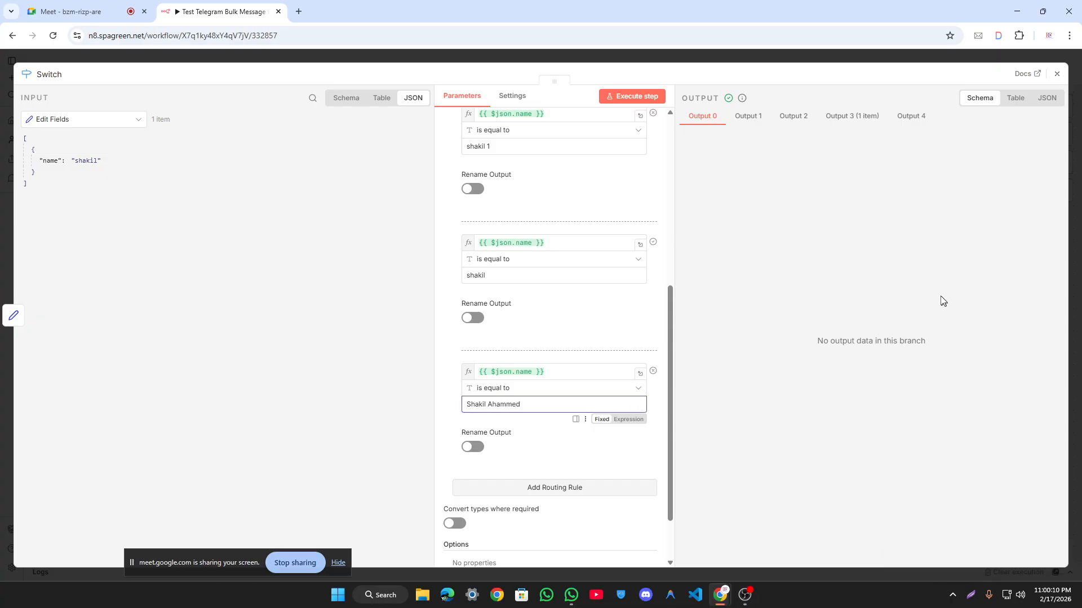
pyautogui.click(602, 57)
# Step: Clear the run results and move the trigger and Edit Fields down level with Switch
pyautogui.click(1017, 572)
pyautogui.moveTo(254, 188); pyautogui.dragTo(582, 461)
pyautogui.moveTo(487, 267); pyautogui.dragTo(488, 312)
# Step: Run the Edit Fields step so it passes 1 item
pyautogui.click(513, 236)
pyautogui.doubleClick(488, 314)
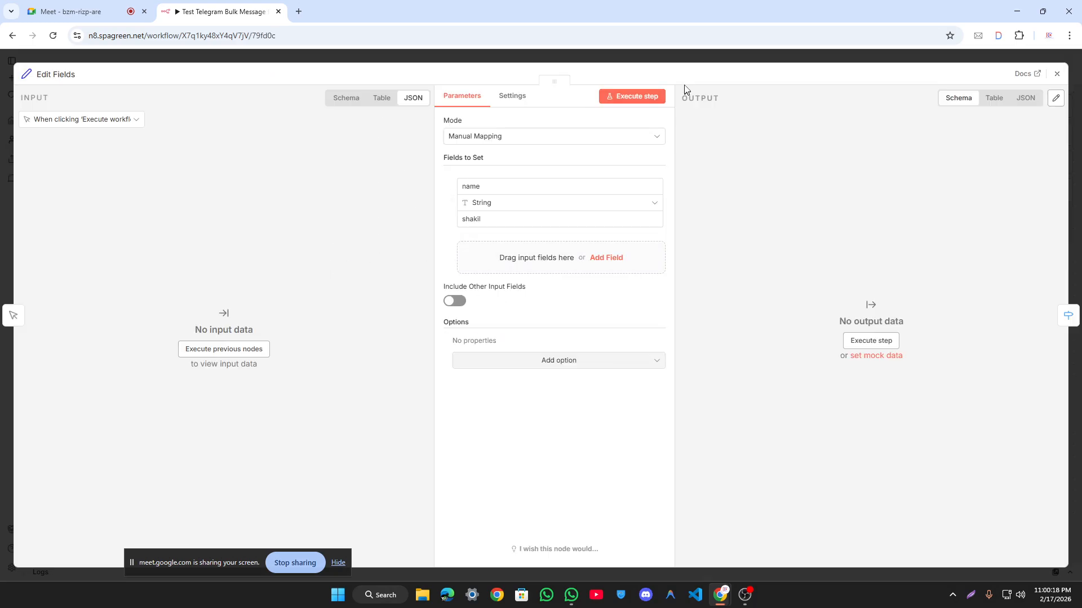
pyautogui.click(652, 97)
pyautogui.click(702, 62)
# Step: Move the If node further left and review its comparison value
pyautogui.click(651, 270)
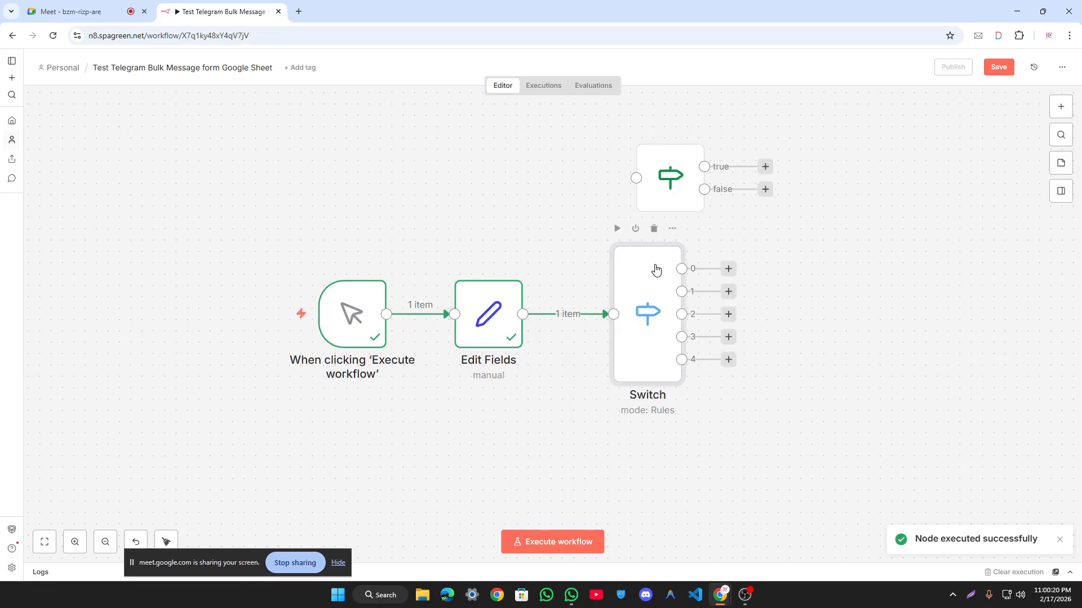
pyautogui.moveTo(670, 178); pyautogui.dragTo(555, 176)
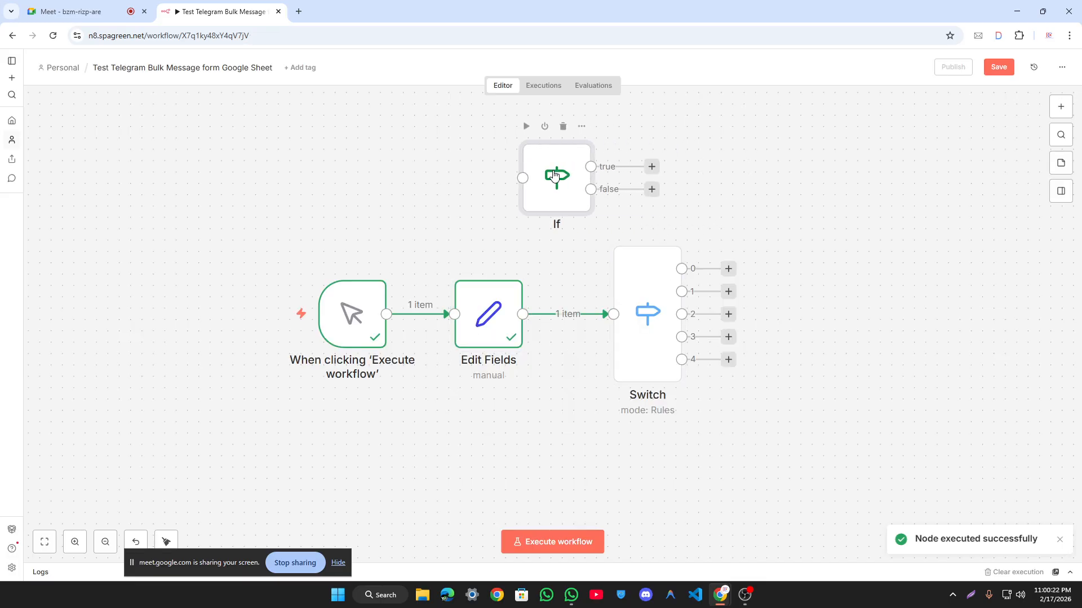
pyautogui.doubleClick(555, 176)
pyautogui.doubleClick(407, 161)
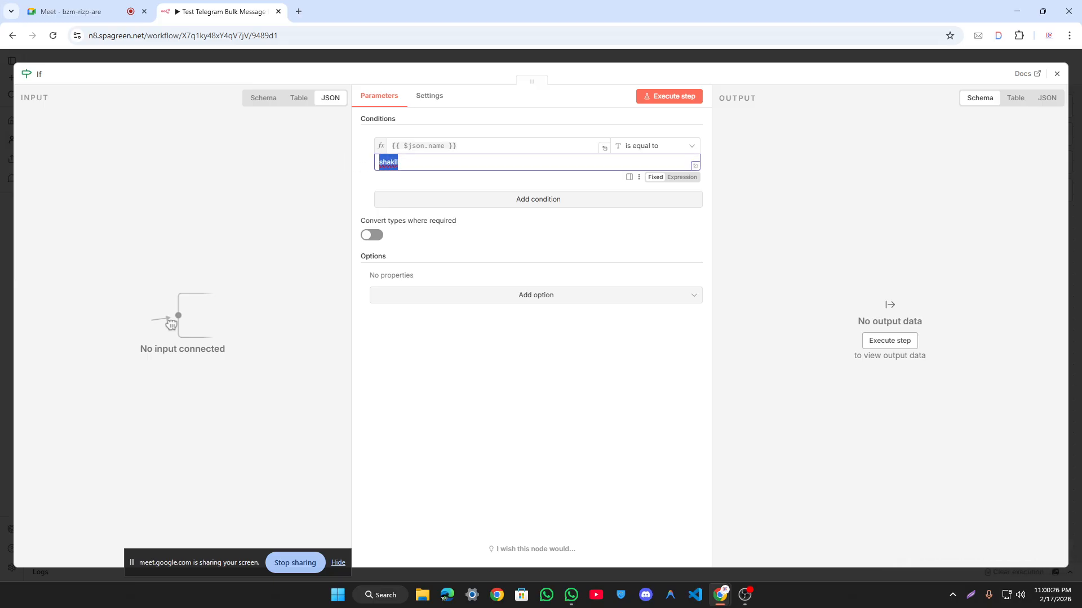
pyautogui.click(732, 58)
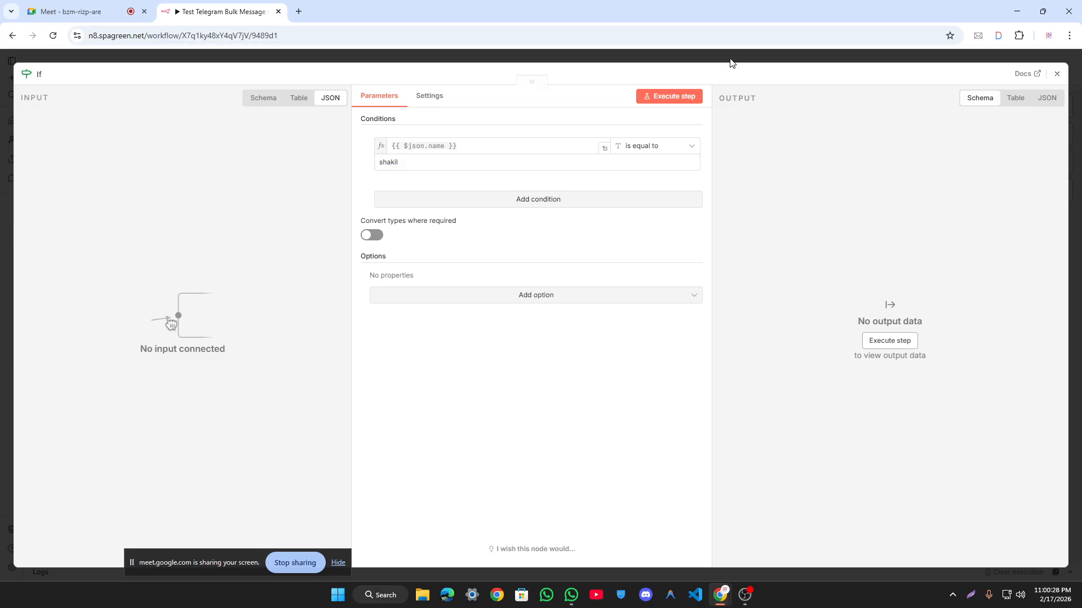
# Step: Check the Switch node's settings and adjust the canvas view around it
pyautogui.click(648, 294)
pyautogui.doubleClick(647, 292)
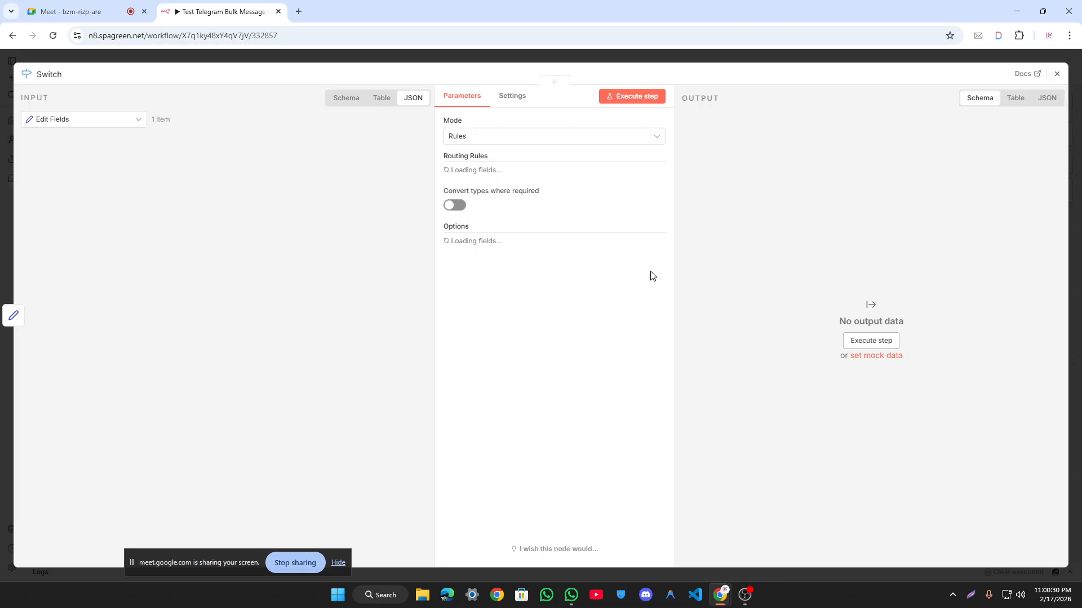
pyautogui.click(639, 58)
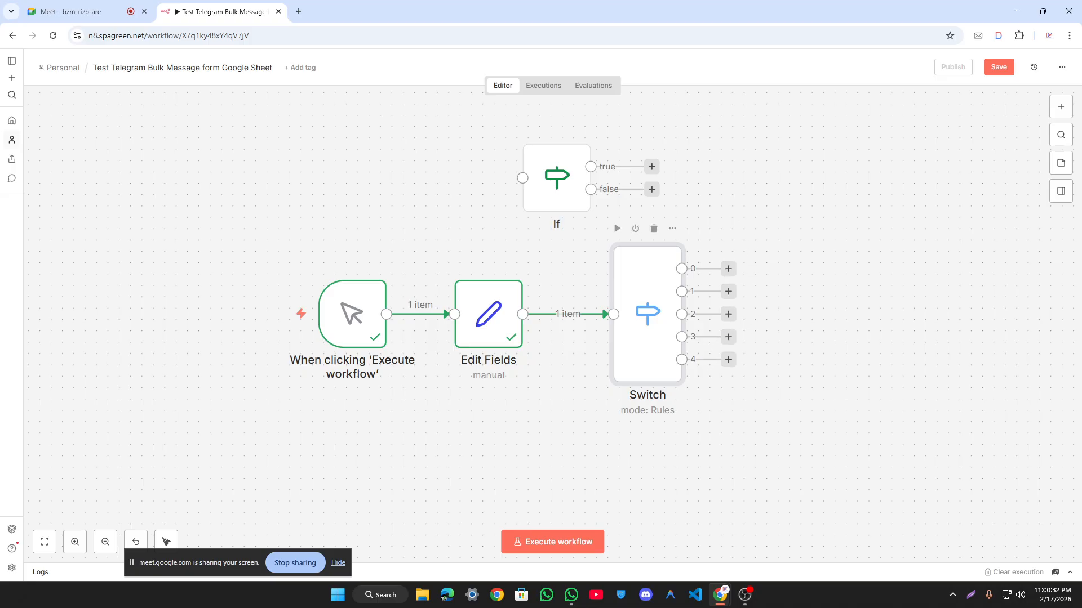
pyautogui.moveTo(769, 376); pyautogui.dragTo(665, 253)
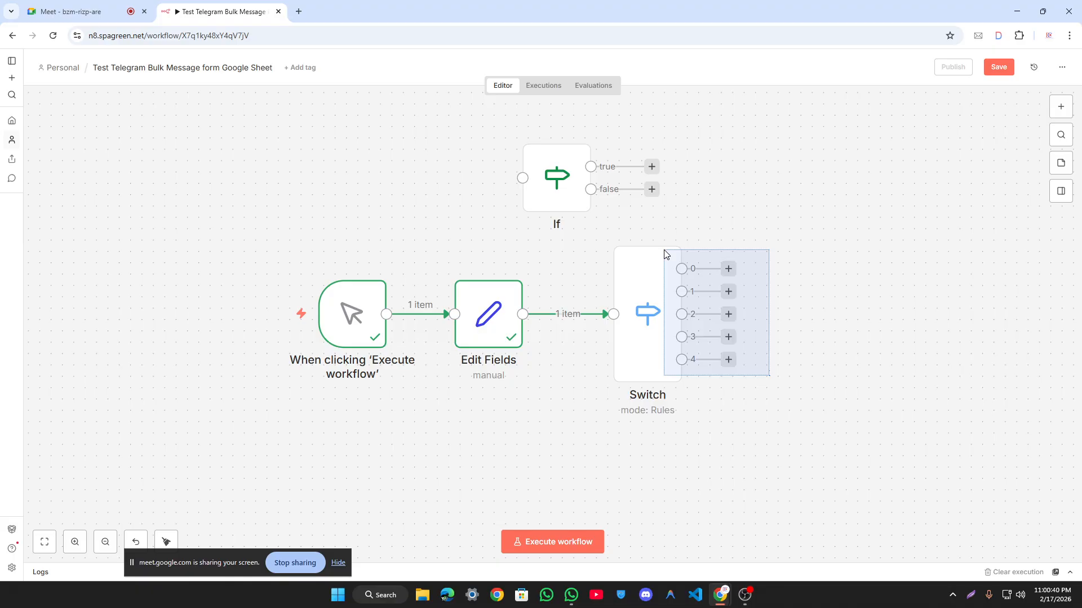
pyautogui.moveTo(665, 253); pyautogui.dragTo(666, 251)
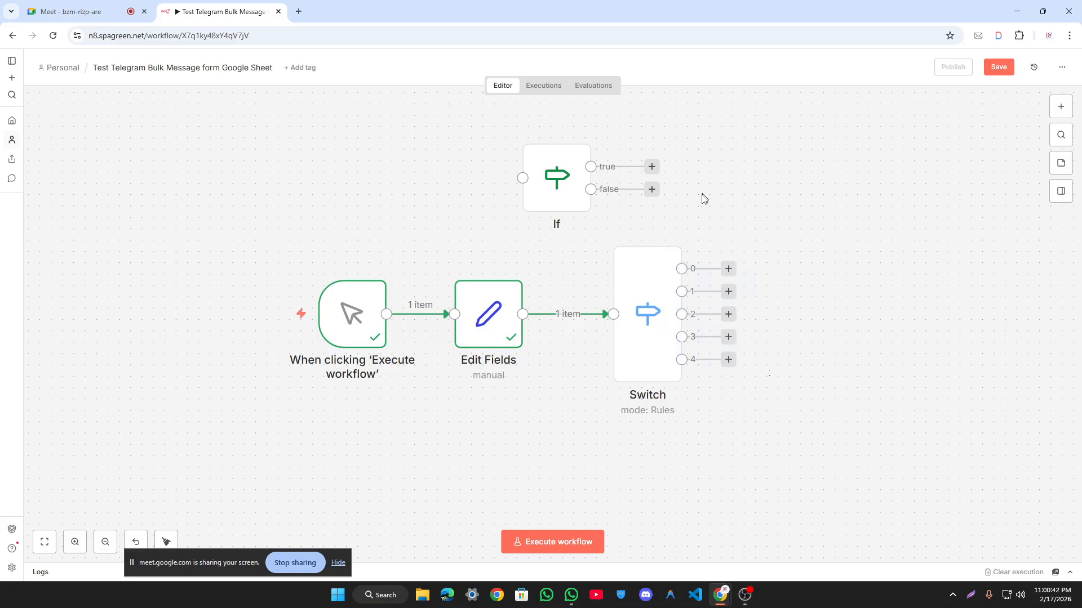
pyautogui.click(648, 285)
# Step: Review the Switch rules, including the 'shakil' value, and test the Switch step
pyautogui.doubleClick(648, 285)
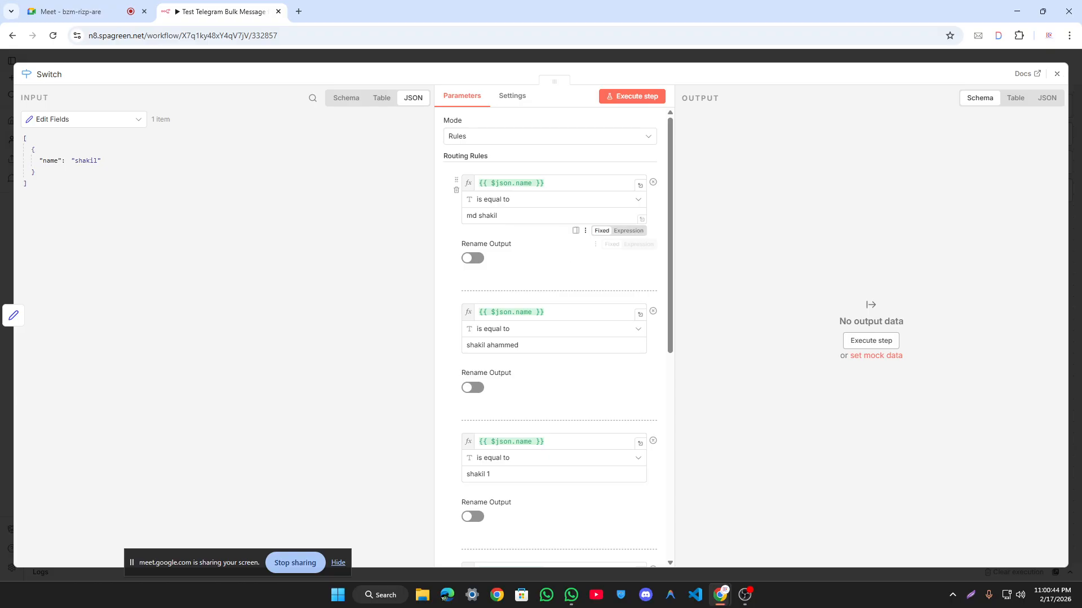
pyautogui.scroll(-8, 575, 228)
pyautogui.scroll(9, 548, 261)
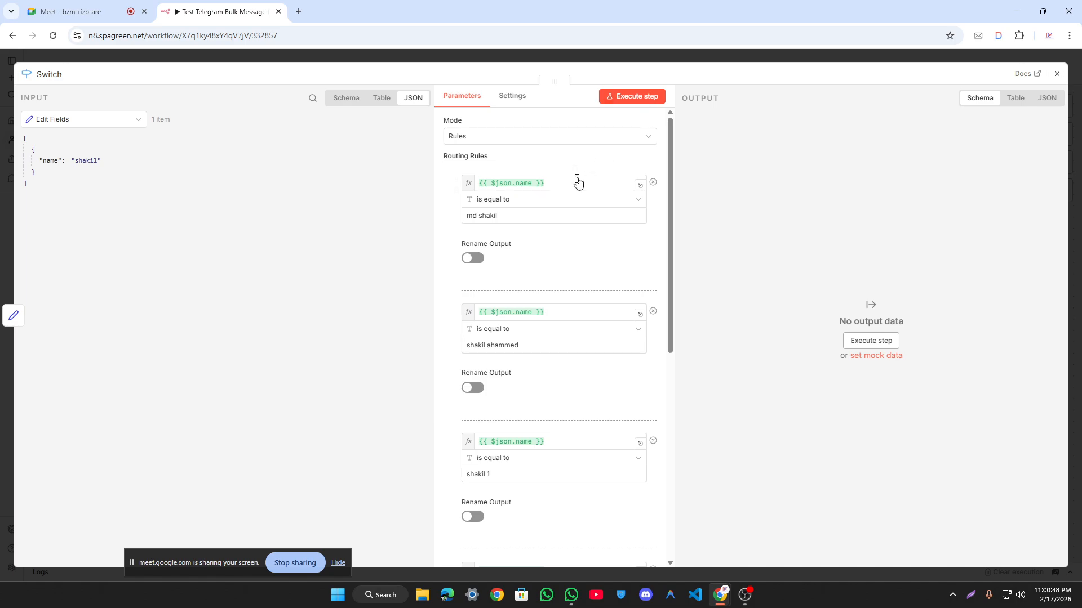
pyautogui.scroll(-2, 575, 186)
pyautogui.scroll(-4, 500, 350)
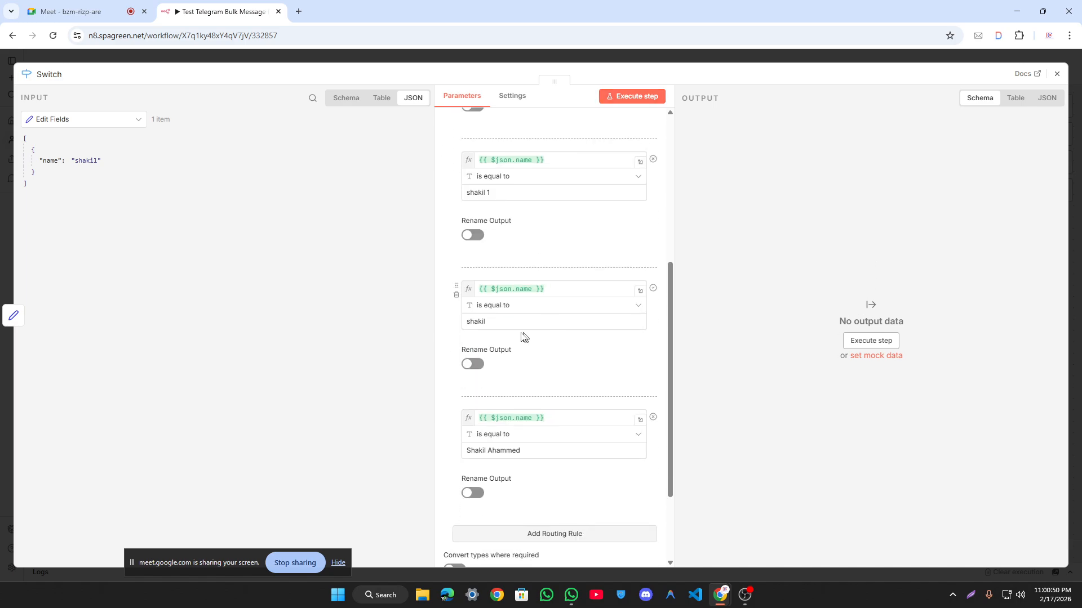
pyautogui.moveTo(510, 322); pyautogui.dragTo(469, 323)
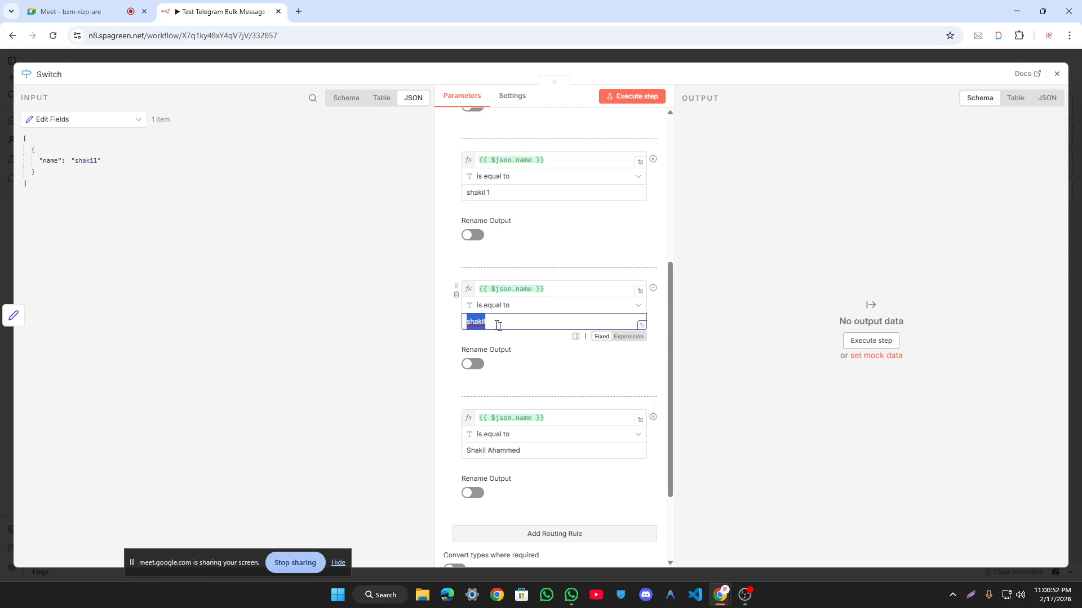
pyautogui.click(550, 363)
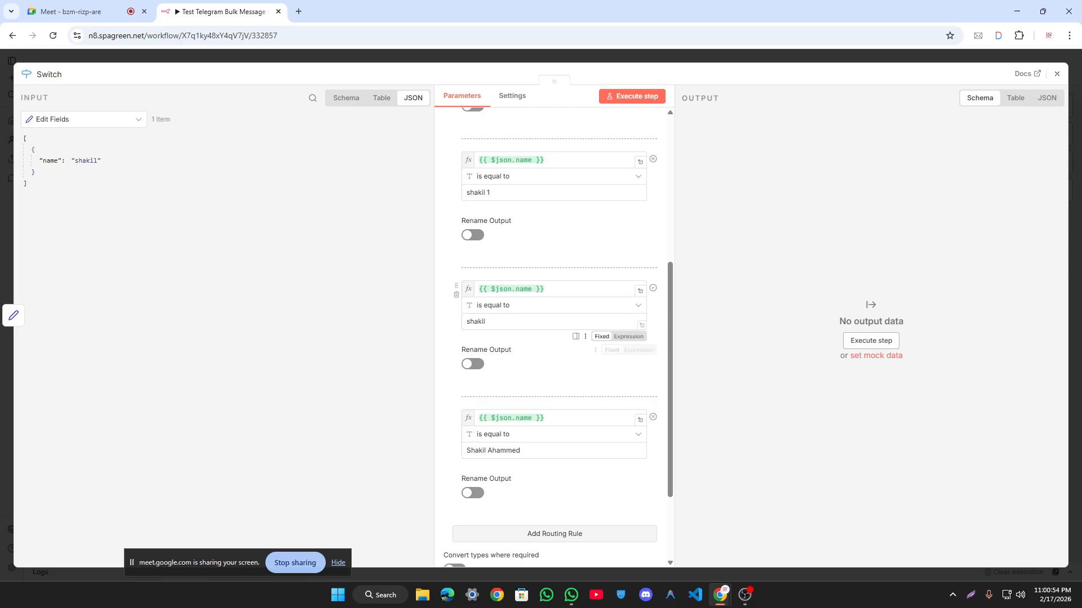
pyautogui.scroll(5, 620, 226)
pyautogui.scroll(-6, 620, 225)
pyautogui.click(626, 96)
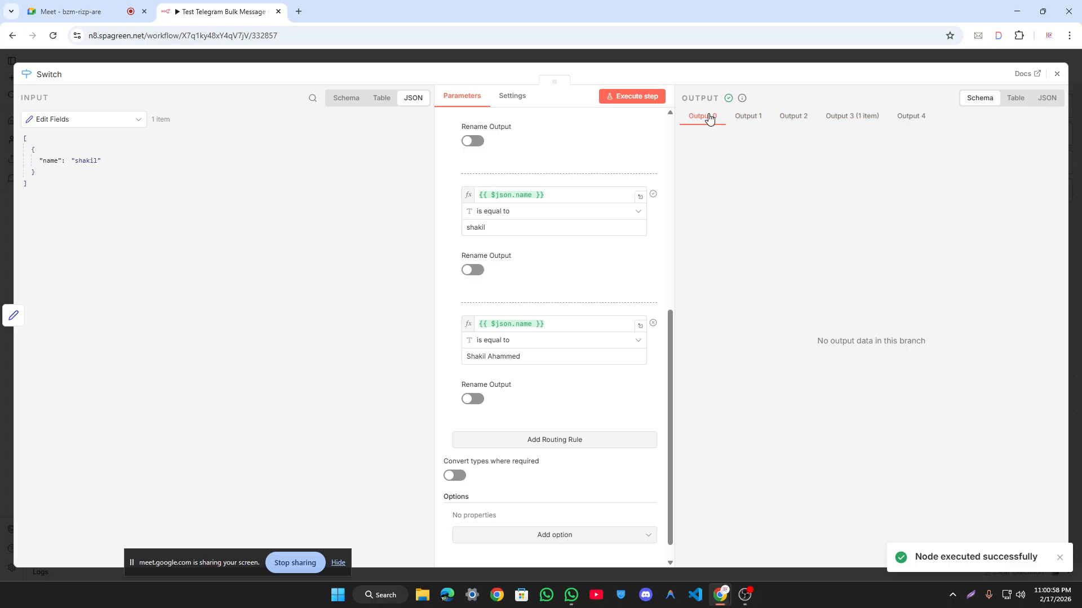
# Step: Inspect outputs 1, 3 and 4, viewing output 3's item as JSON
pyautogui.click(746, 118)
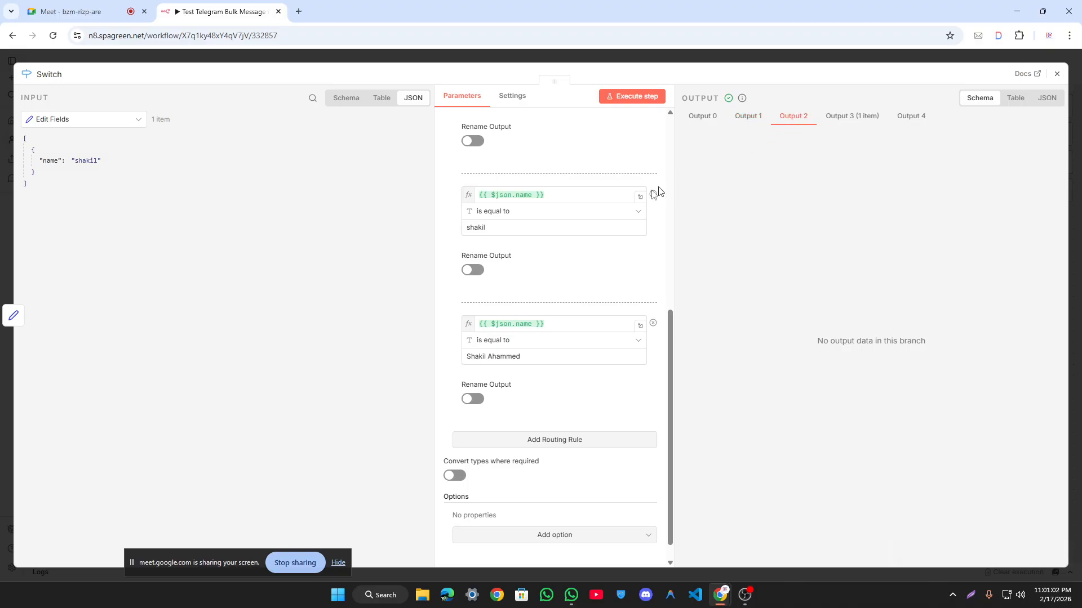
pyautogui.click(863, 116)
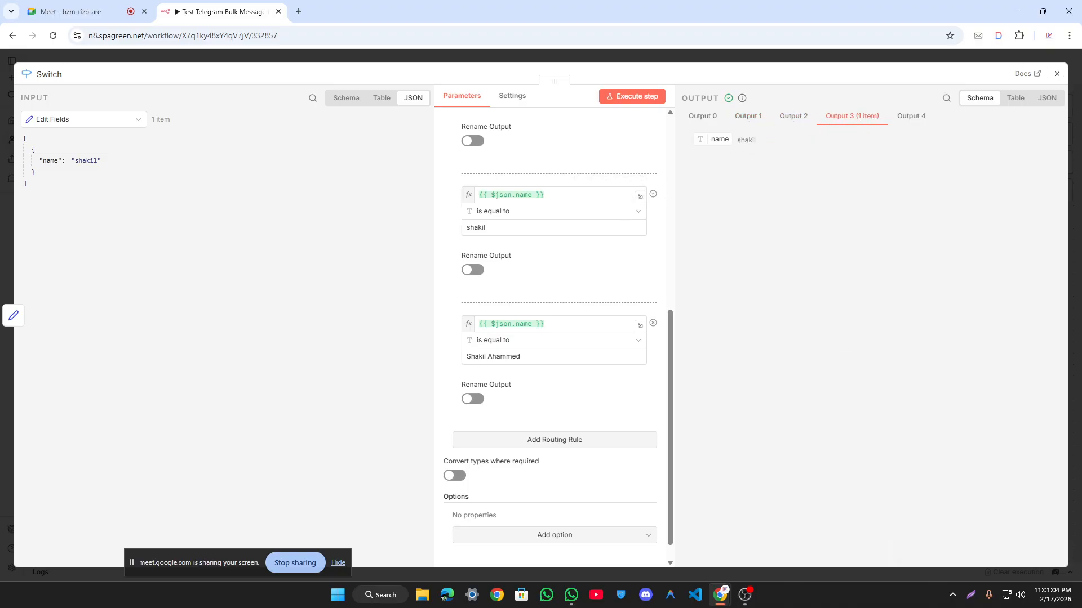
pyautogui.click(1047, 99)
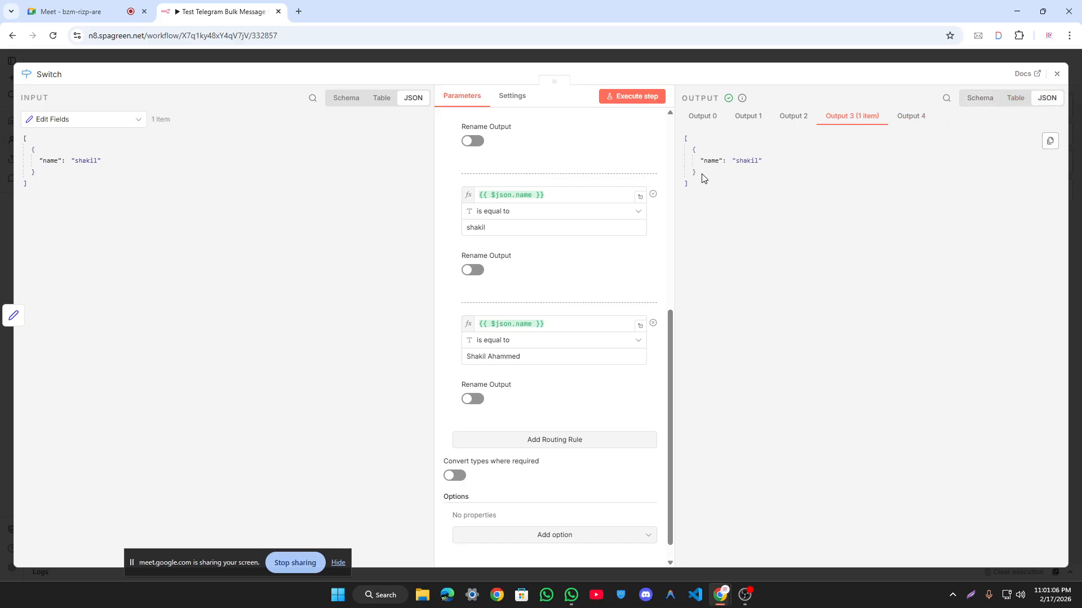
pyautogui.moveTo(703, 178); pyautogui.dragTo(692, 139)
pyautogui.click(722, 149)
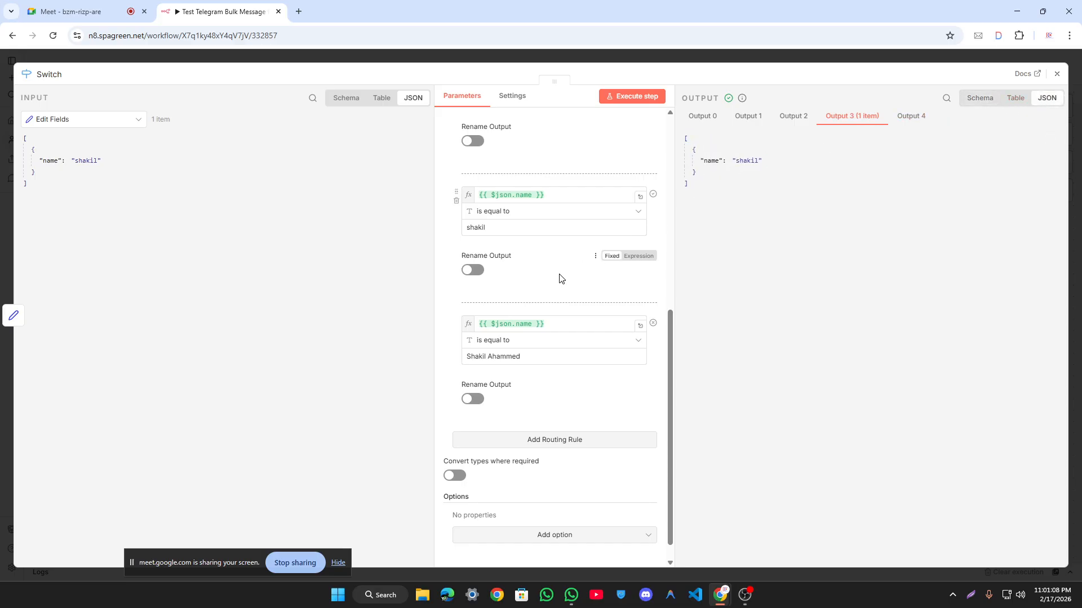
pyautogui.scroll(2, 561, 274)
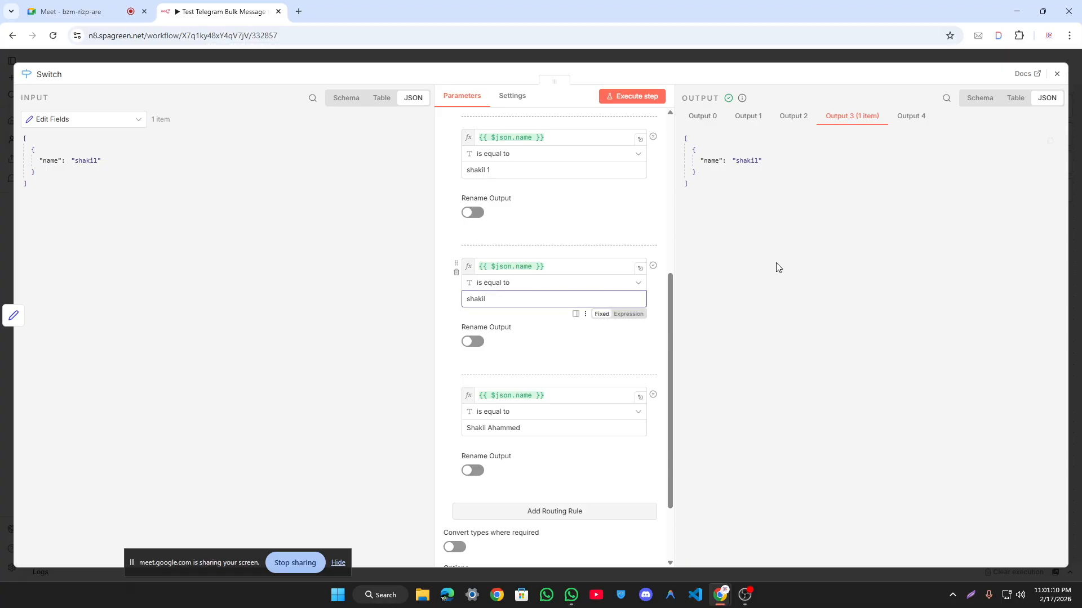
pyautogui.click(911, 116)
pyautogui.moveTo(522, 428); pyautogui.dragTo(465, 428)
pyautogui.click(764, 289)
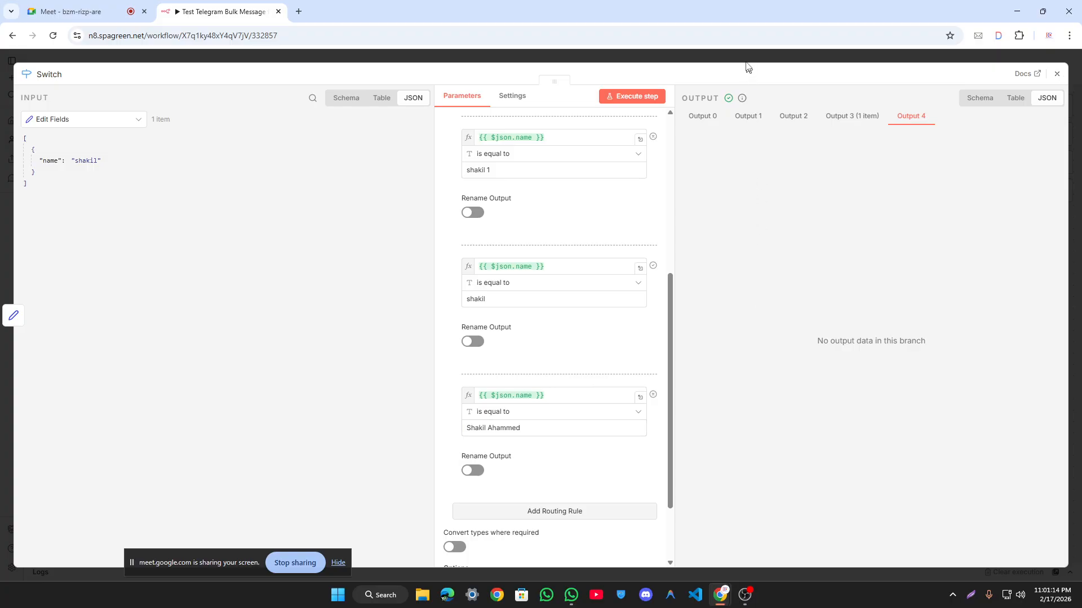
pyautogui.click(748, 60)
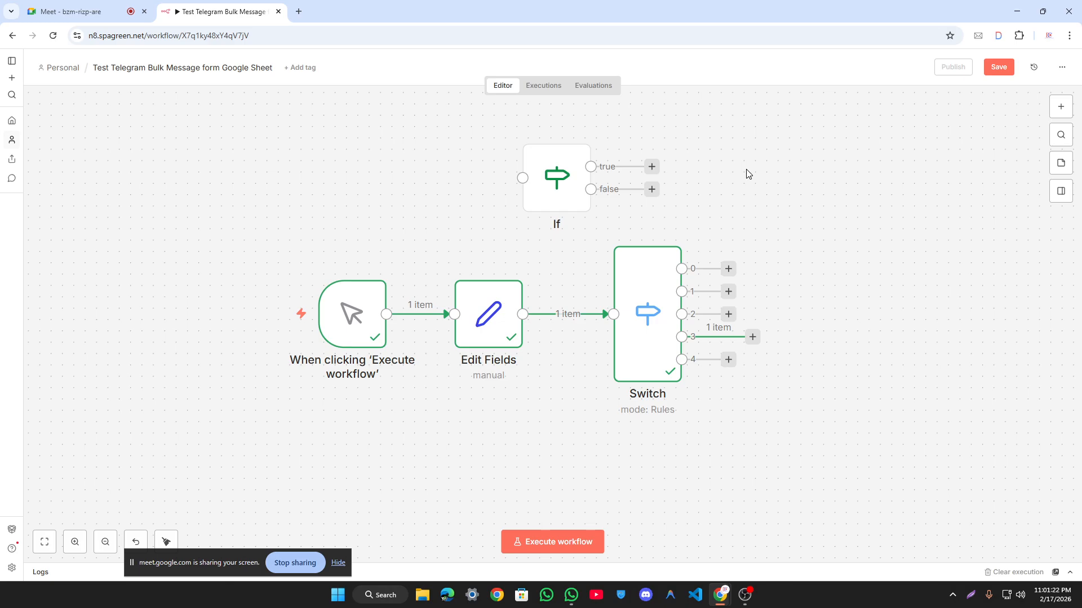
# Step: Add three empty routing rules so Switch exposes outputs 0–8
pyautogui.doubleClick(641, 316)
pyautogui.scroll(-5, 561, 237)
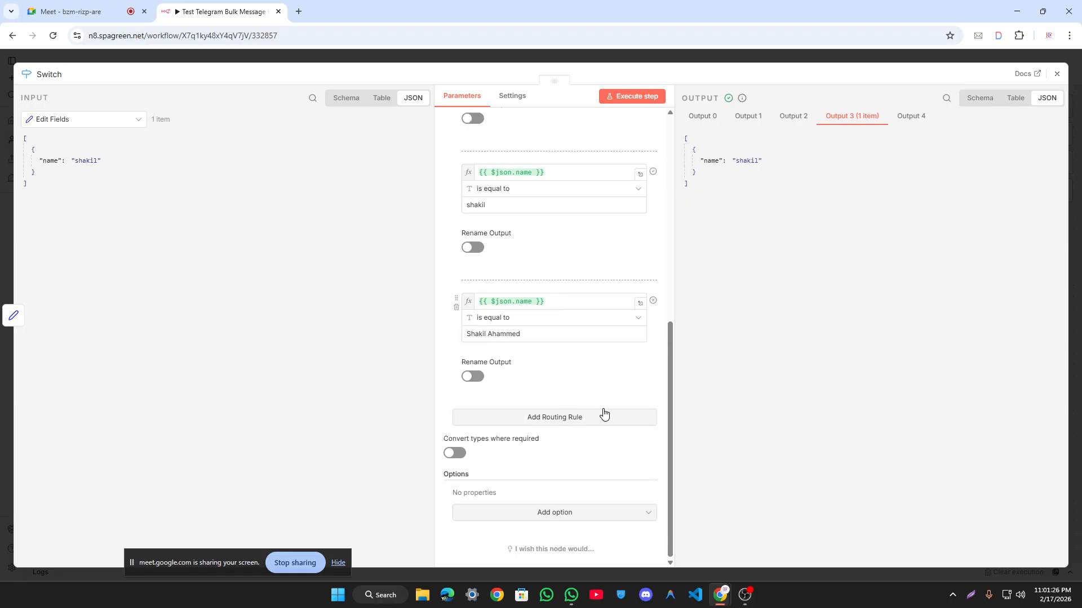
pyautogui.click(562, 422)
pyautogui.click(601, 420)
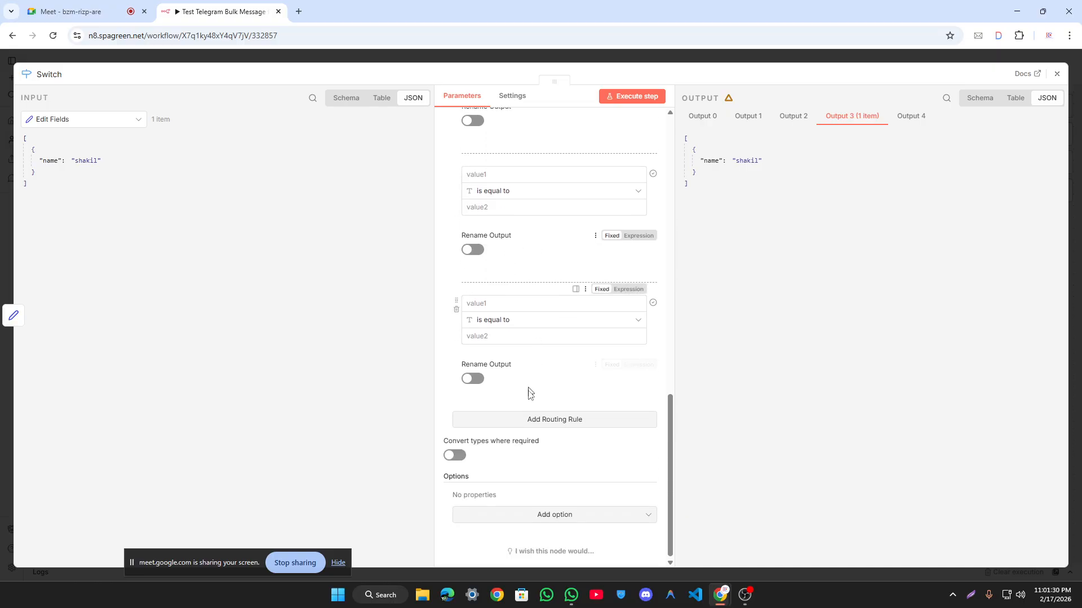
pyautogui.click(553, 419)
pyautogui.click(767, 62)
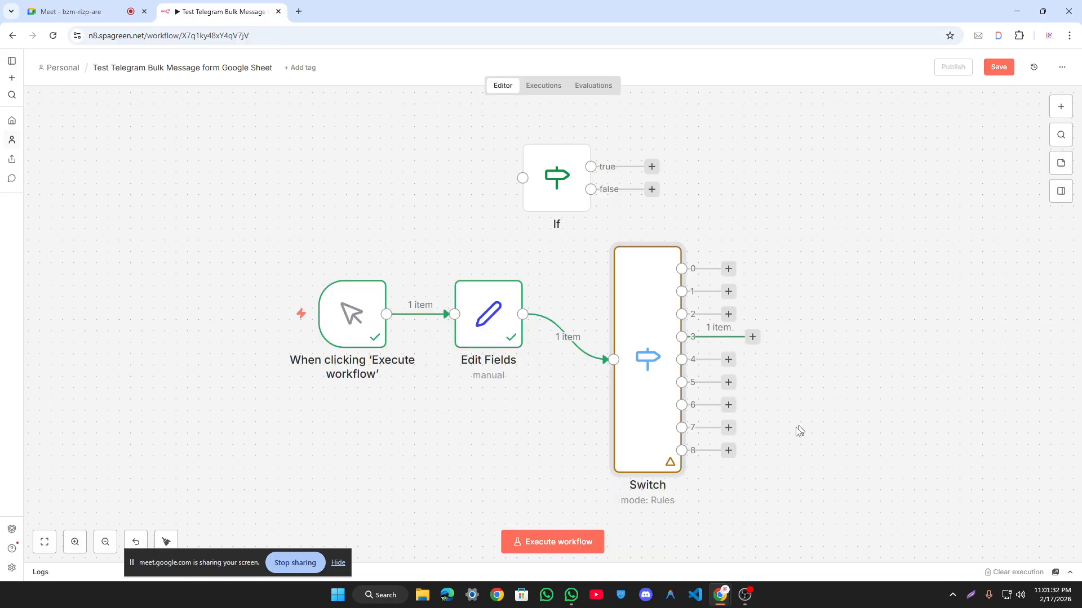
# Step: Move the If node further left and execute the whole workflow successfully
pyautogui.moveTo(647, 321)
pyautogui.moveTo(571, 200); pyautogui.dragTo(457, 211)
pyautogui.moveTo(813, 454); pyautogui.dragTo(625, 215)
pyautogui.click(584, 547)
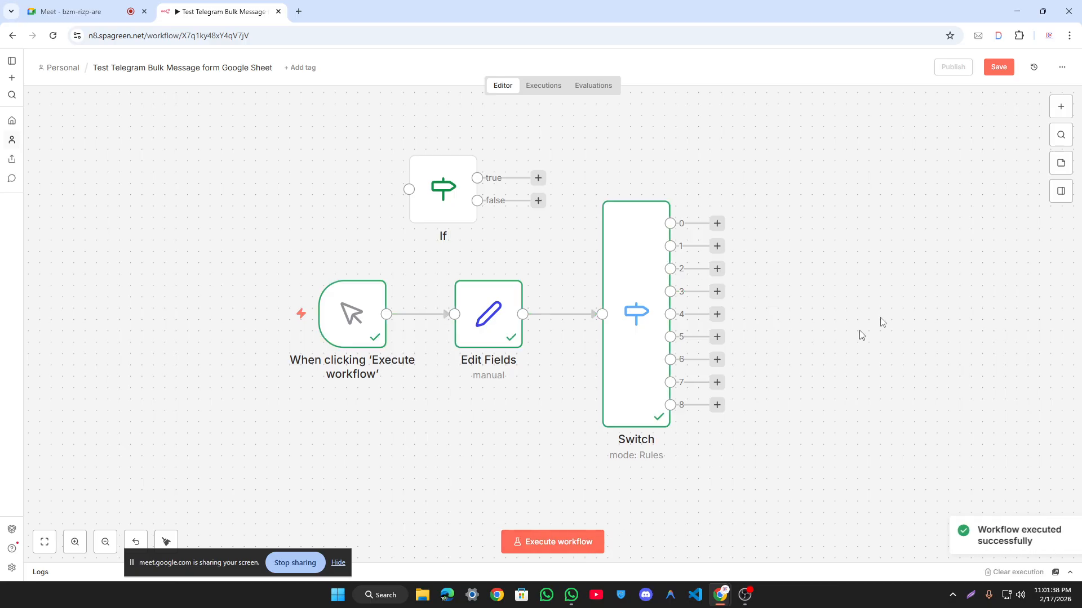
pyautogui.doubleClick(645, 275)
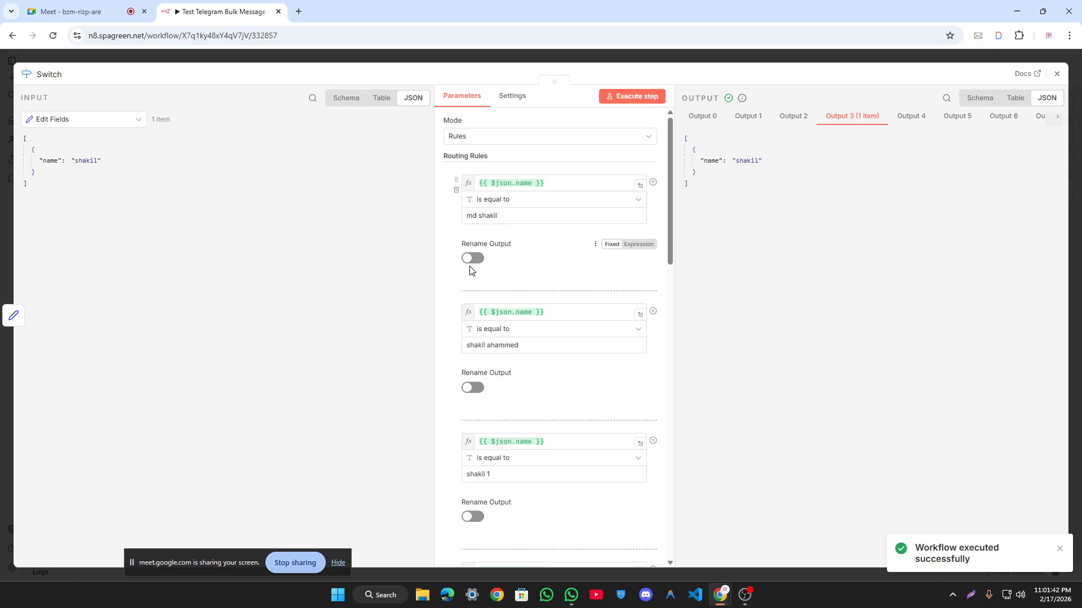
# Step: Check output 0, then rename the first two Switch outputs to 01 and 02
pyautogui.click(703, 118)
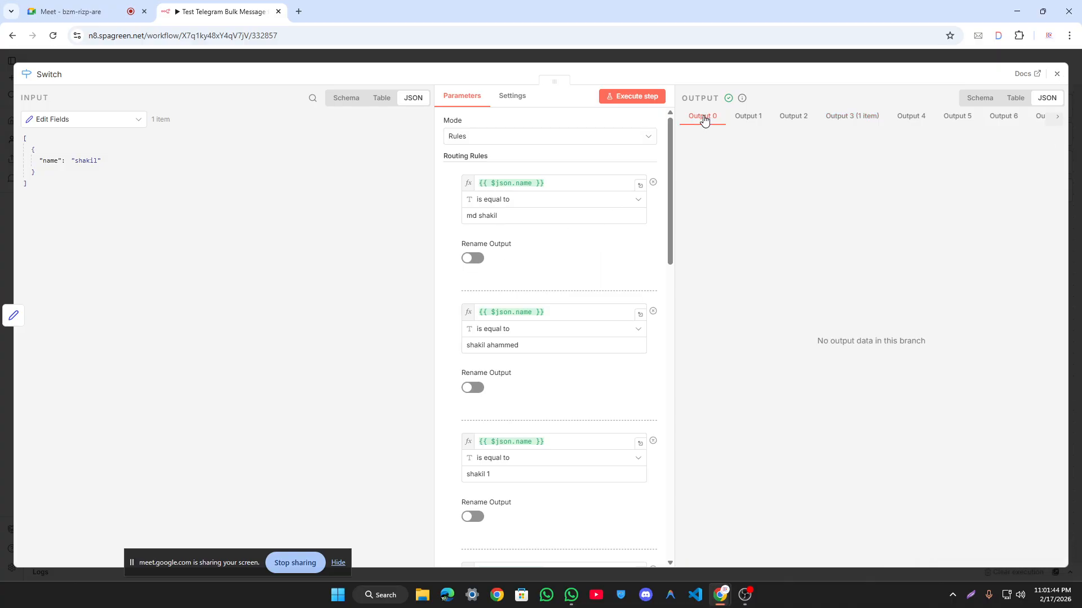
pyautogui.moveTo(688, 116); pyautogui.dragTo(896, 123)
pyautogui.click(951, 130)
pyautogui.click(472, 258)
pyautogui.click(519, 297)
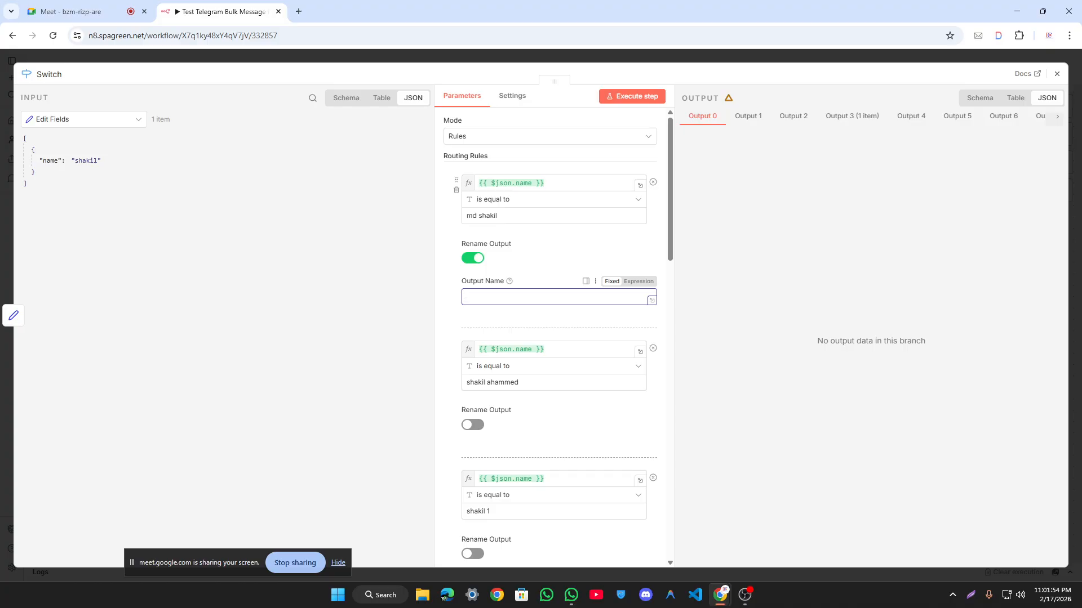
pyautogui.write('00')
pyautogui.press('BackSpace')
pyautogui.press('BackSpace')
pyautogui.write('01')
pyautogui.scroll(-2, 513, 310)
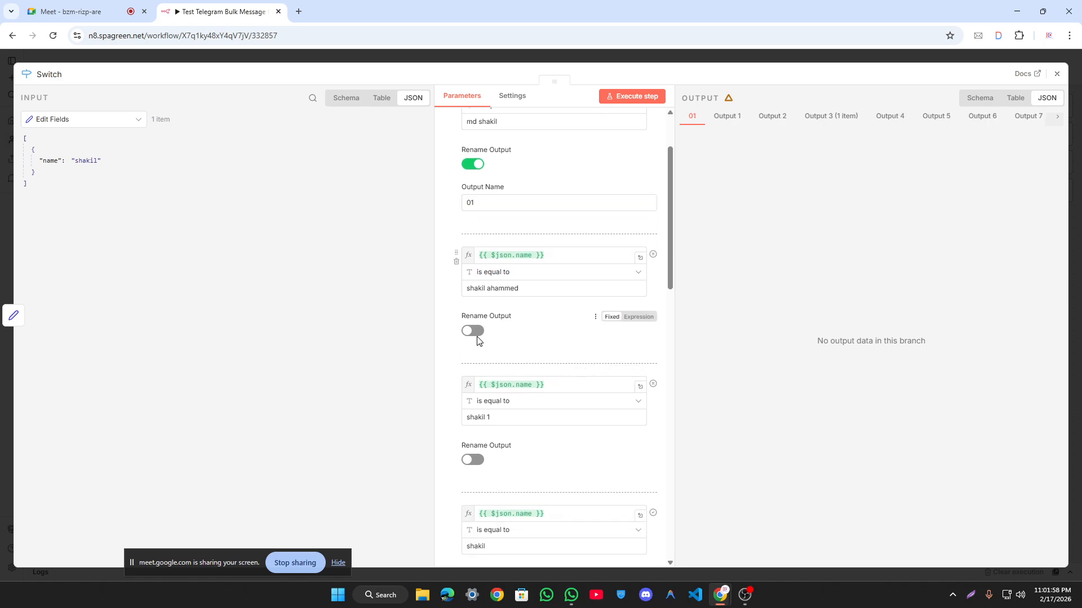
pyautogui.click(472, 331)
pyautogui.click(563, 370)
pyautogui.write('02')
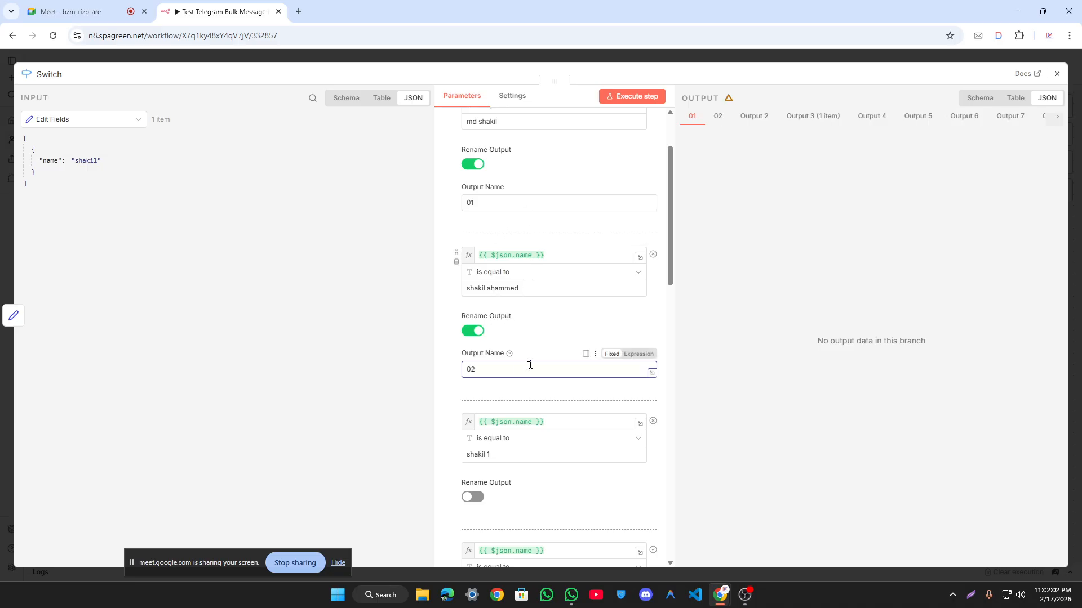
pyautogui.scroll(-3, 518, 369)
pyautogui.click(472, 310)
pyautogui.click(496, 348)
pyautogui.write('03')
pyautogui.scroll(-2, 516, 362)
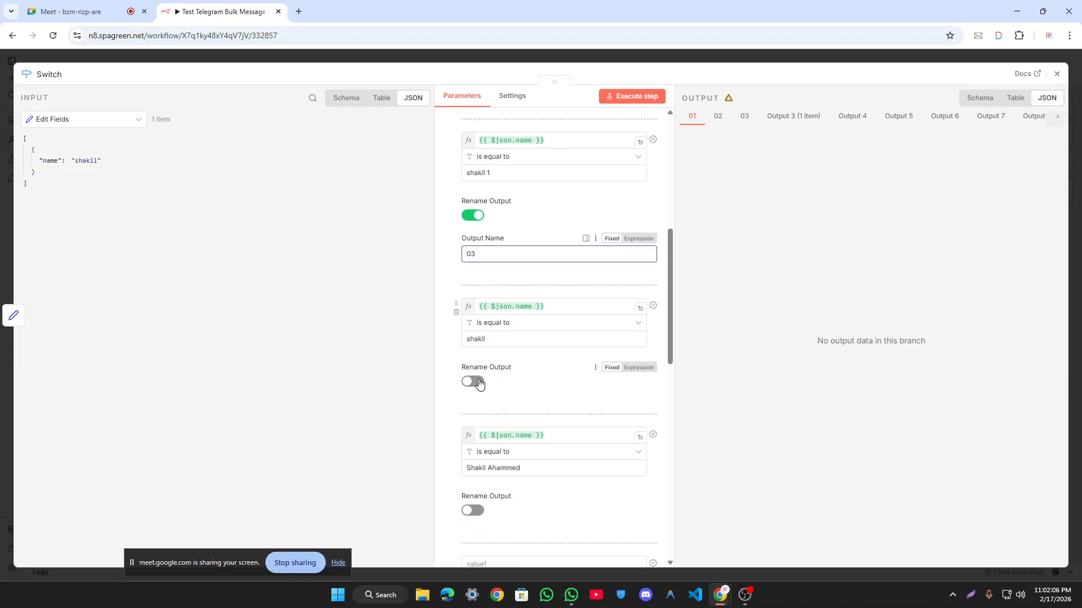
pyautogui.click(472, 381)
pyautogui.click(532, 421)
pyautogui.write('04')
pyautogui.scroll(-4, 535, 410)
pyautogui.click(472, 360)
pyautogui.click(545, 398)
pyautogui.write('06')
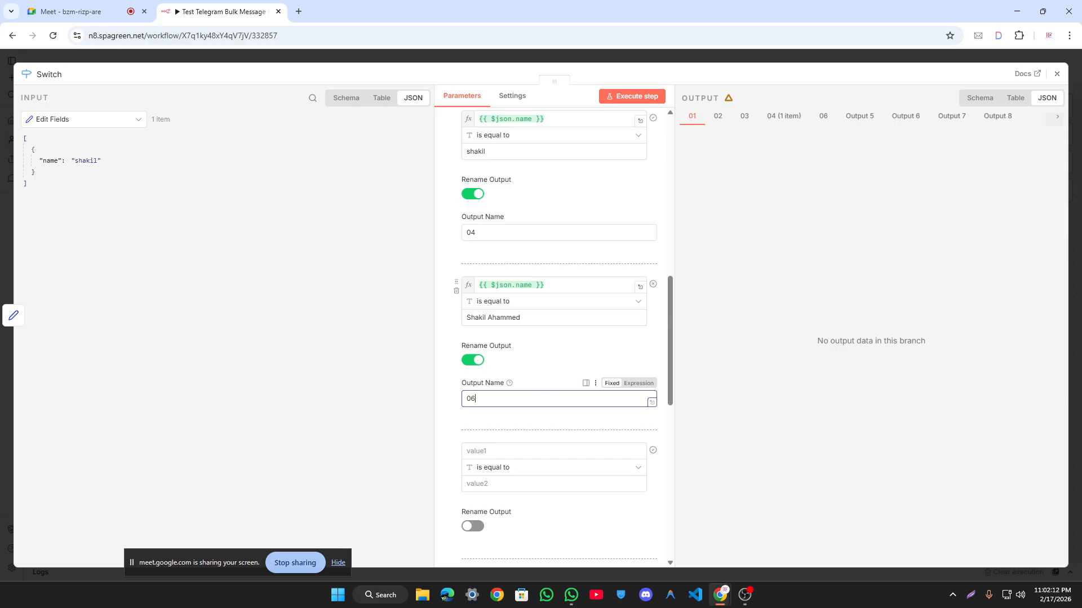
pyautogui.press('BackSpace')
pyautogui.write('5')
pyautogui.click(795, 230)
# Step: Rerun the Switch step, sending the item out through output 04
pyautogui.scroll(6, 598, 229)
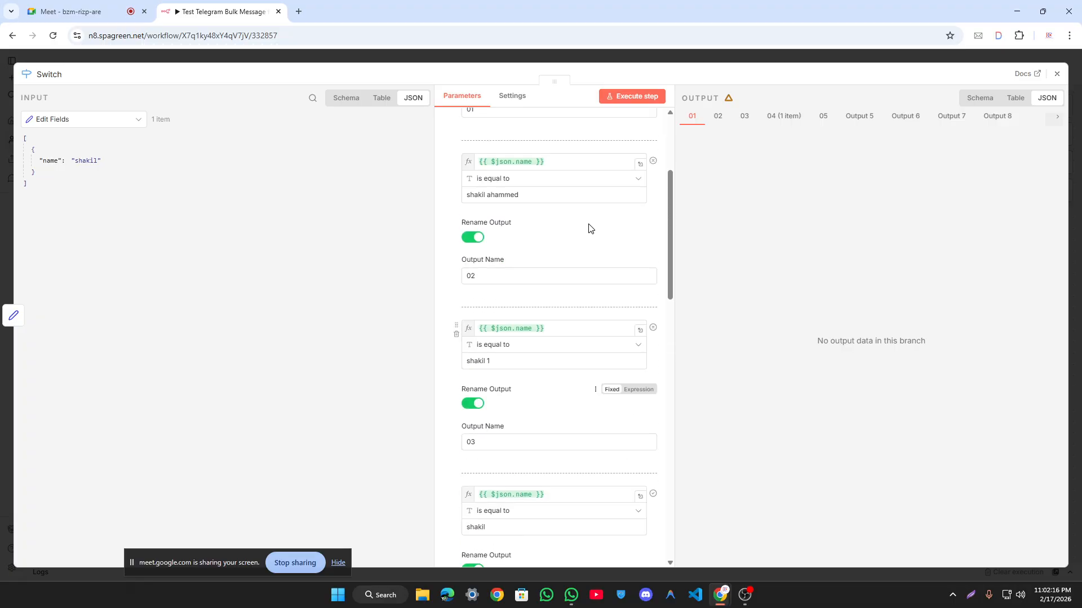
pyautogui.scroll(3, 560, 216)
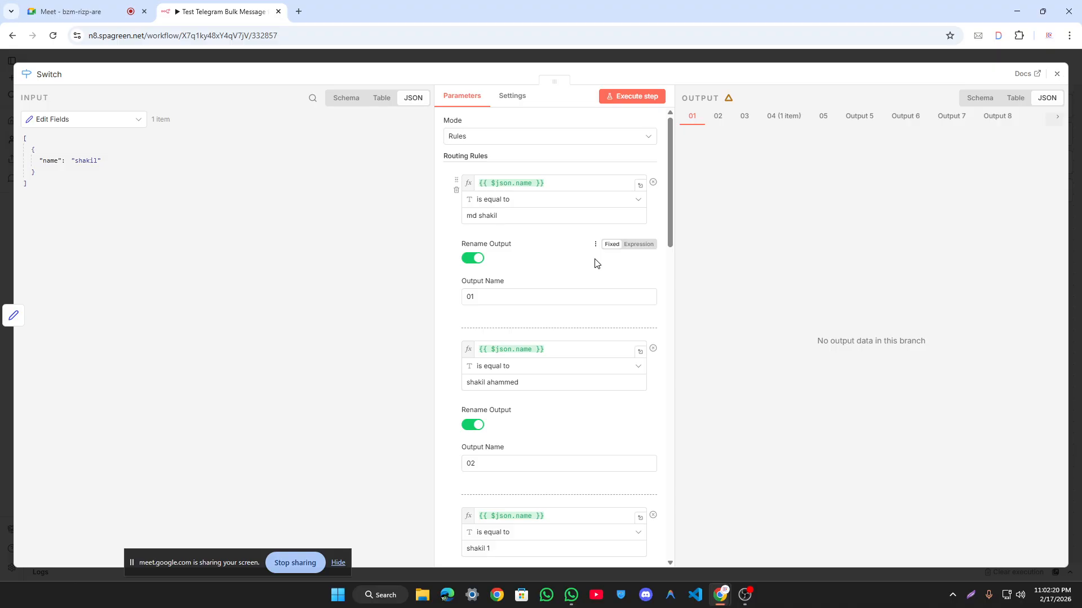
pyautogui.scroll(-5, 597, 263)
pyautogui.scroll(5, 593, 261)
pyautogui.click(628, 100)
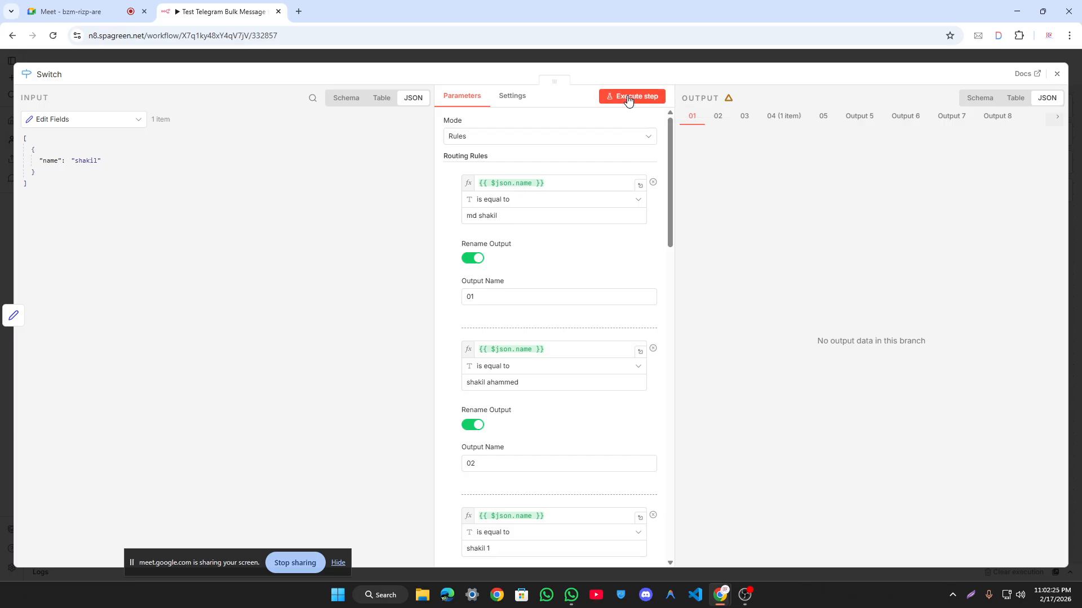
pyautogui.click(636, 61)
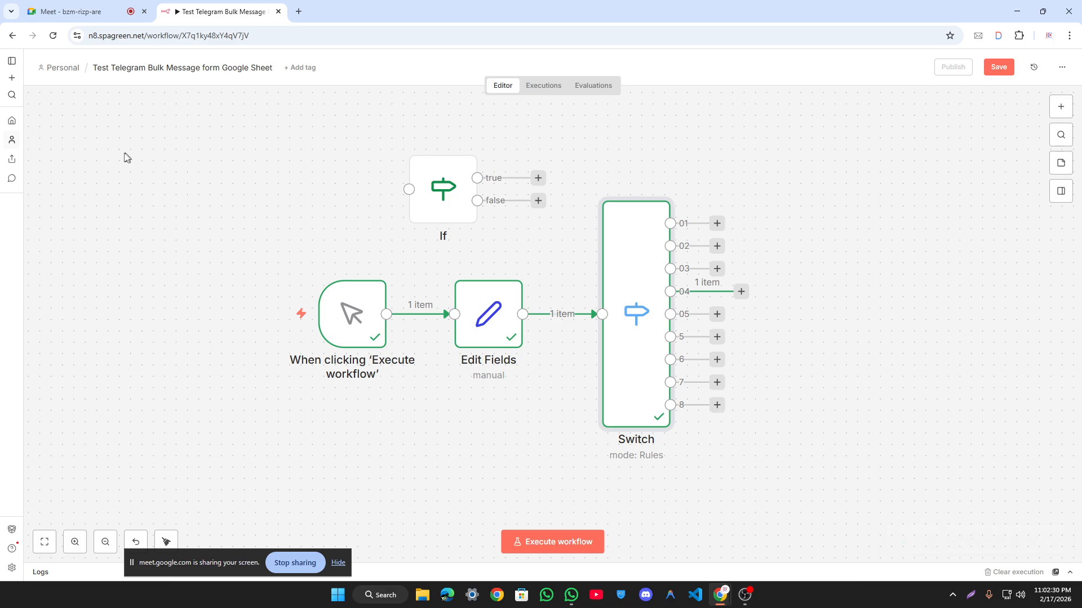
# Step: Save the workflow, open the 'Gg' workflow in another tab, and return to Test Telegram
pyautogui.click(998, 67)
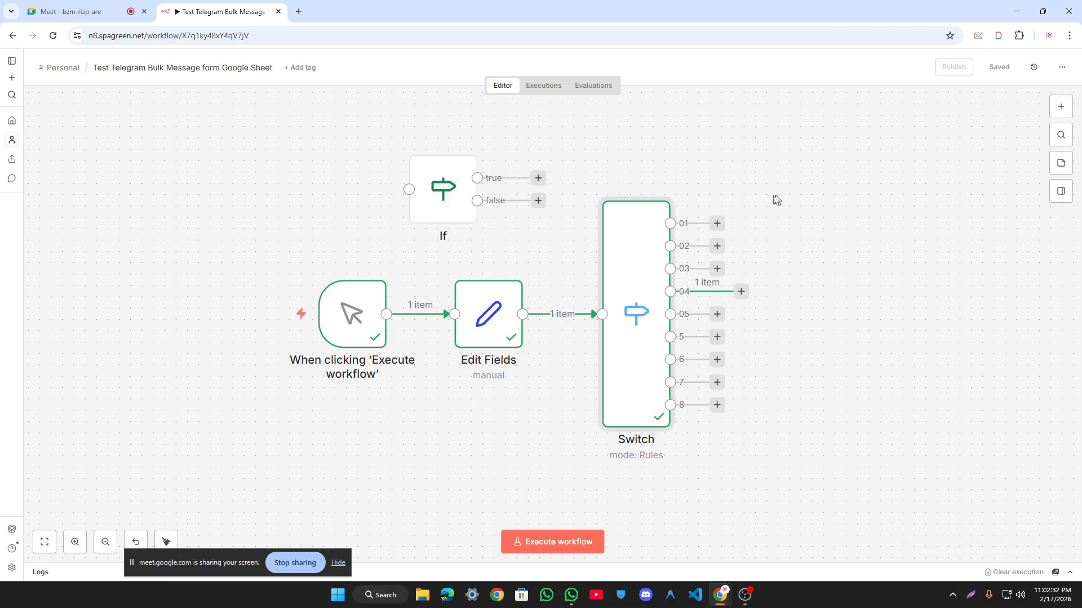
pyautogui.click(299, 11)
pyautogui.click(219, 11)
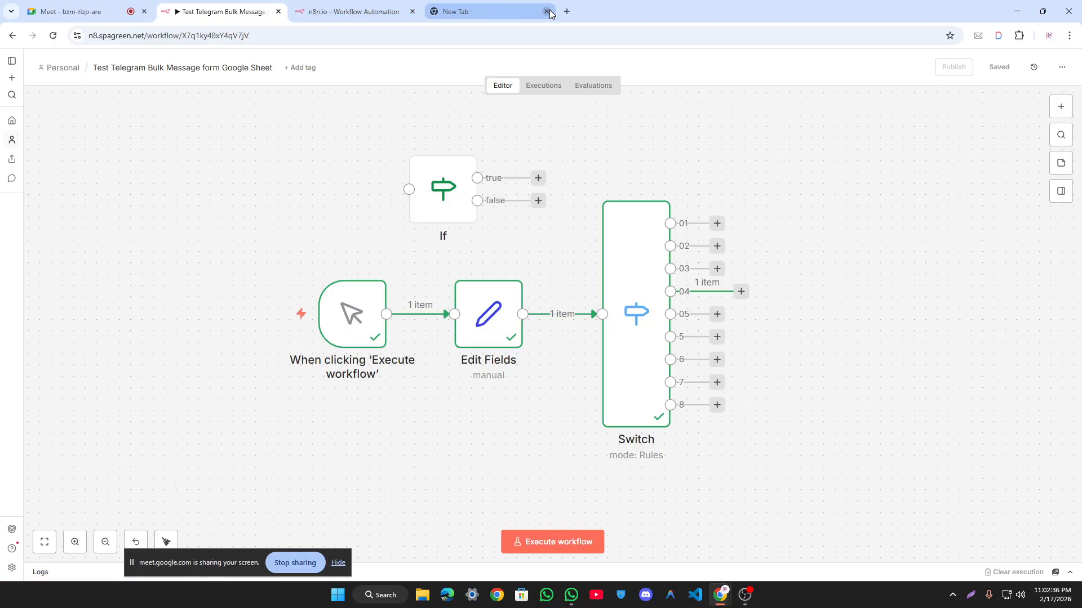
pyautogui.click(372, 4)
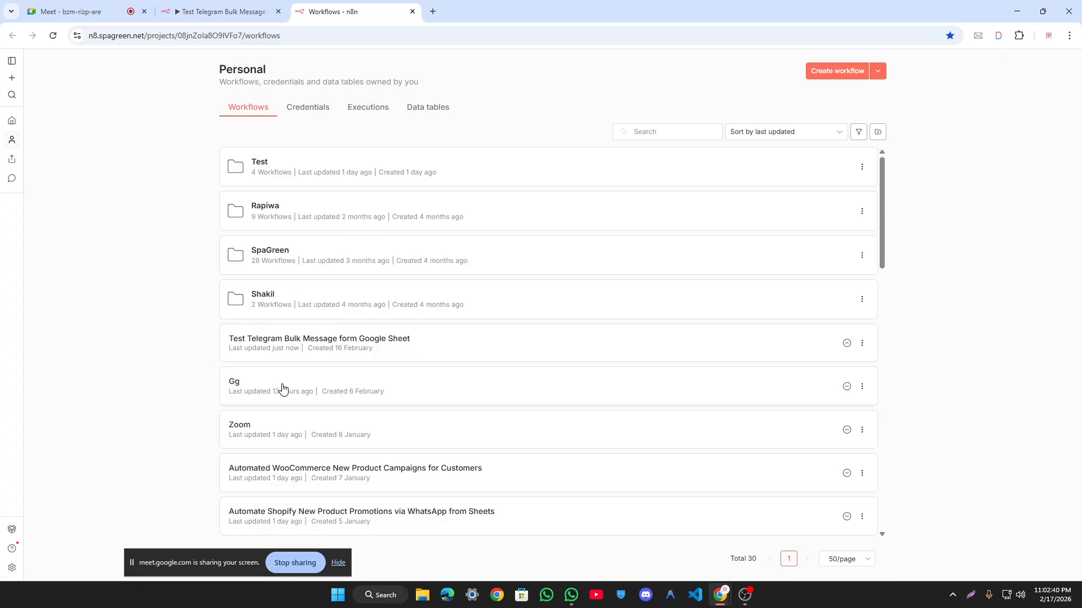
pyautogui.click(282, 388)
pyautogui.click(234, 9)
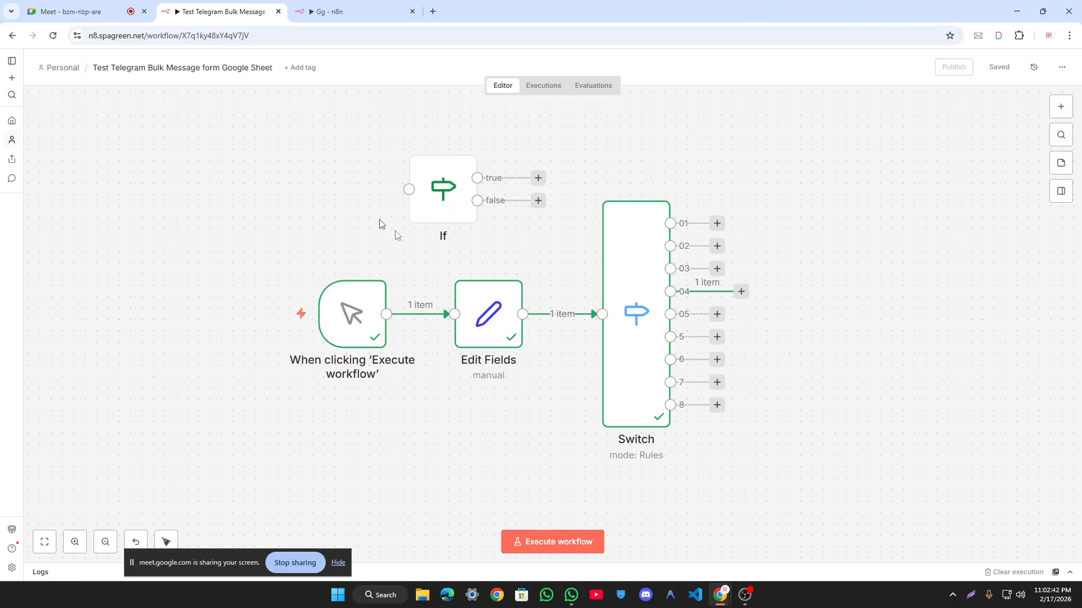
# Step: Rename the Switch node's first three outputs to djad, dad and dsfsfs e
pyautogui.doubleClick(638, 262)
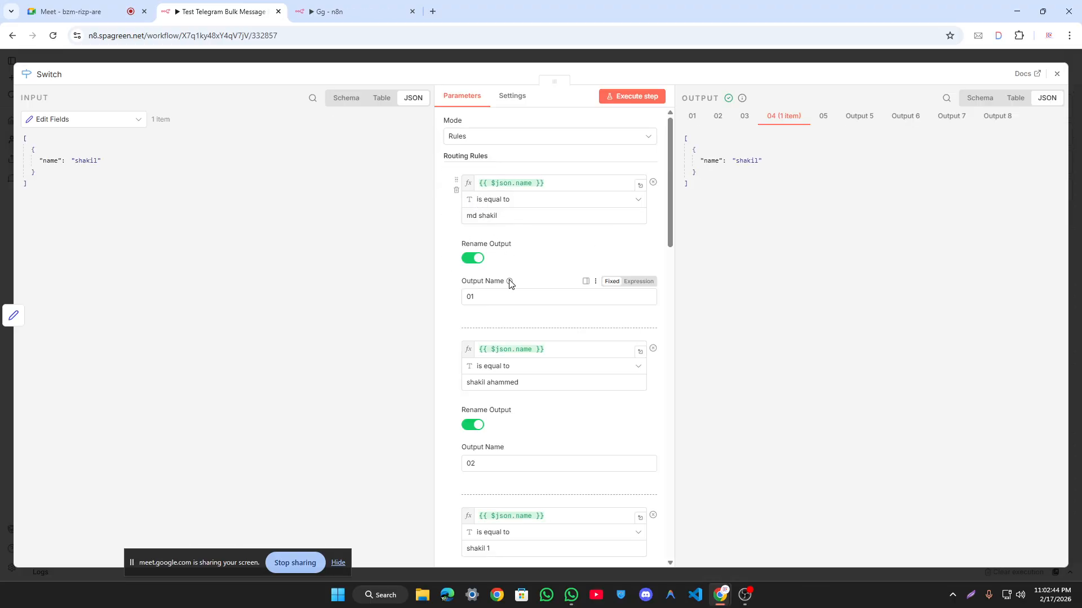
pyautogui.write('djad')
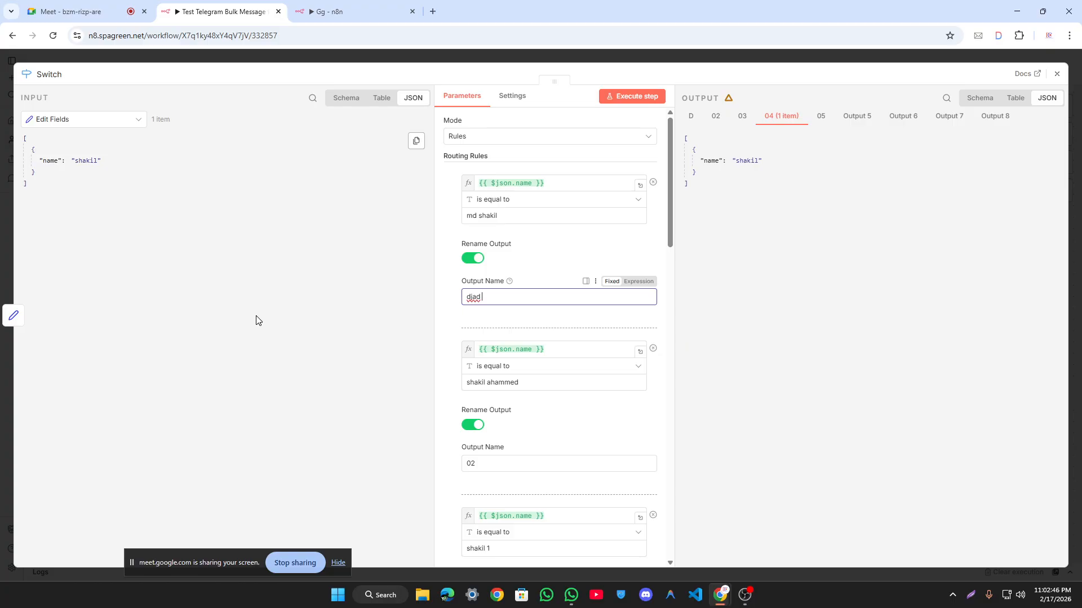
pyautogui.press('Tab')
pyautogui.write('dad')
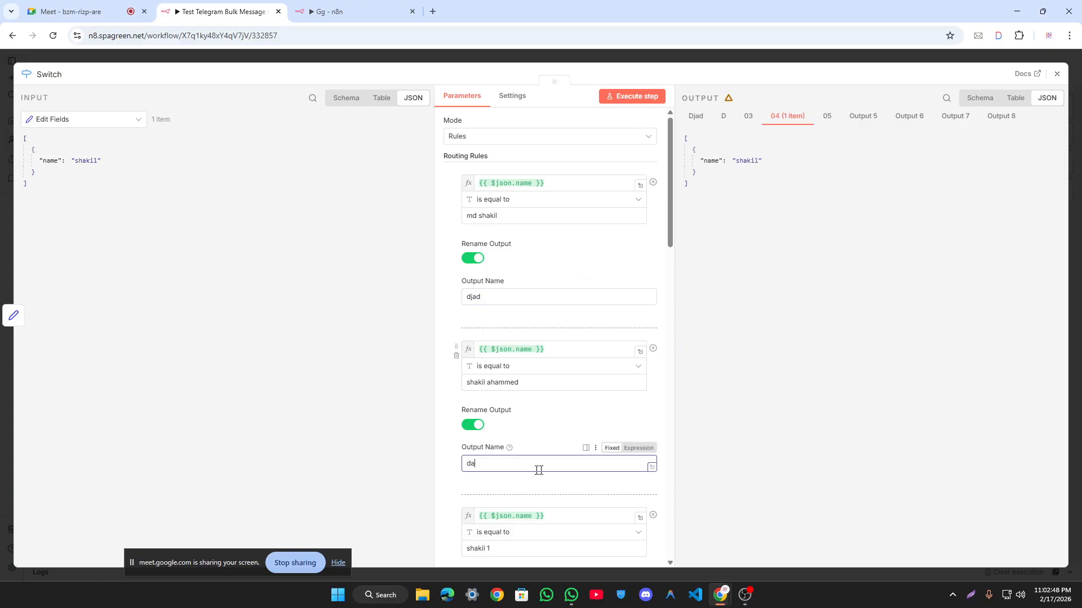
pyautogui.click(785, 399)
pyautogui.scroll(-2, 558, 394)
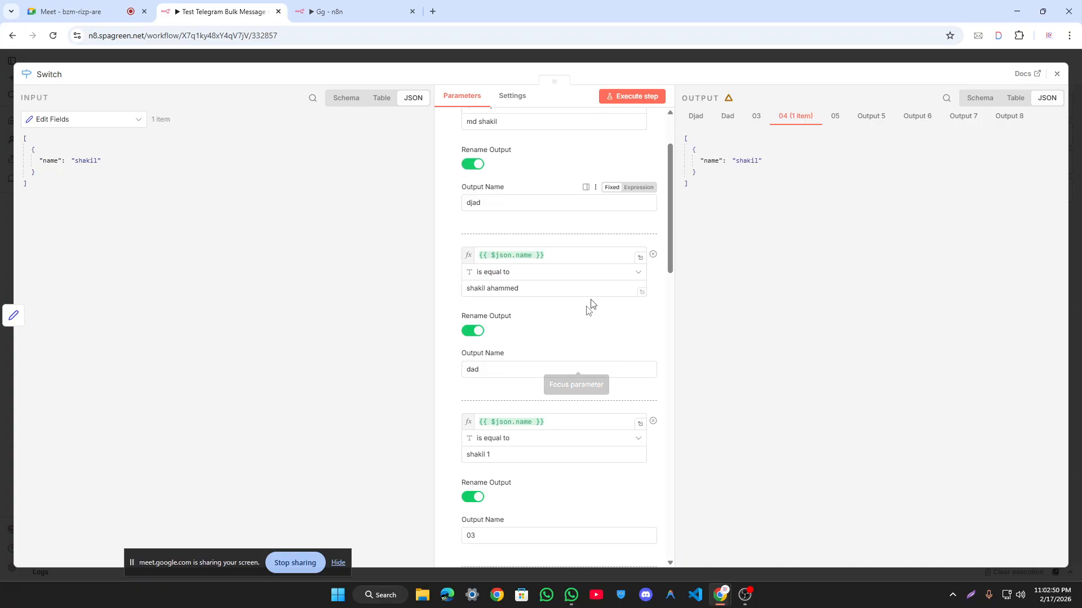
pyautogui.doubleClick(471, 536)
pyautogui.write('dsfsfs e')
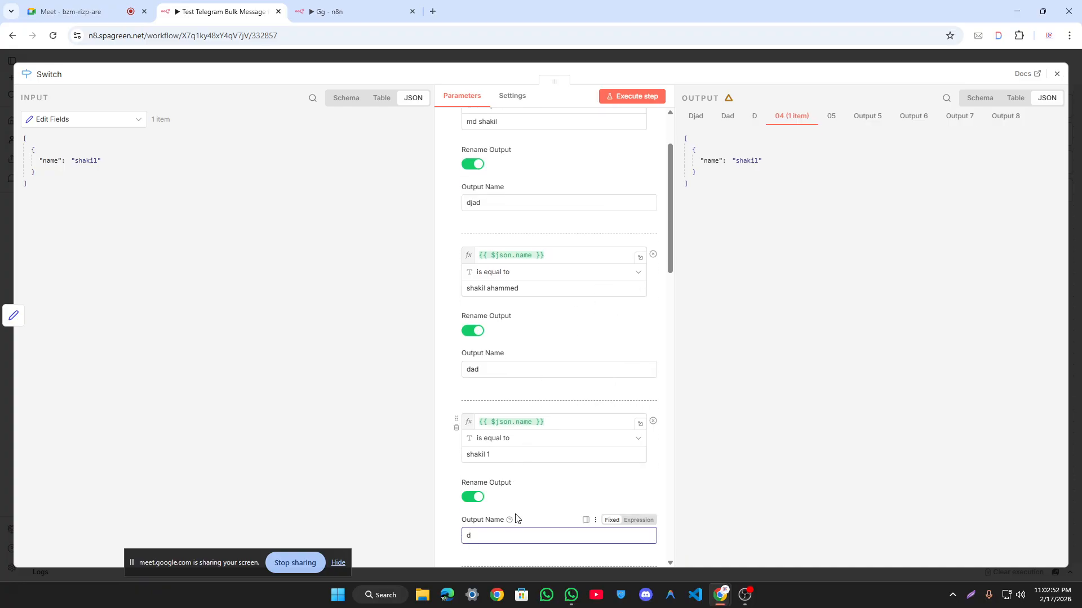
pyautogui.click(780, 387)
# Step: Execute the Switch node step and return to the workflow canvas
pyautogui.click(659, 100)
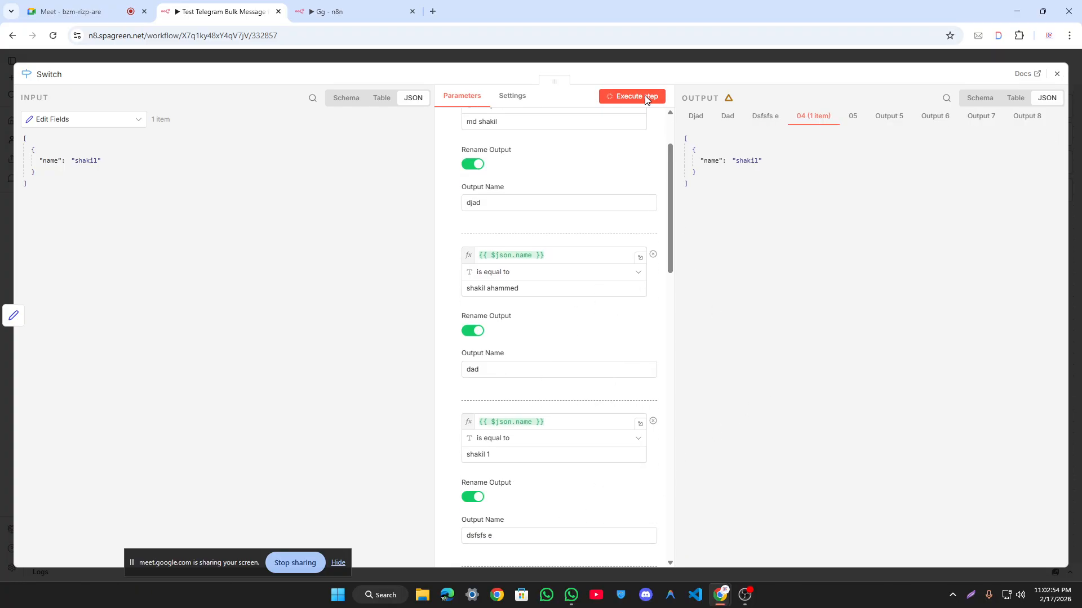
pyautogui.click(616, 60)
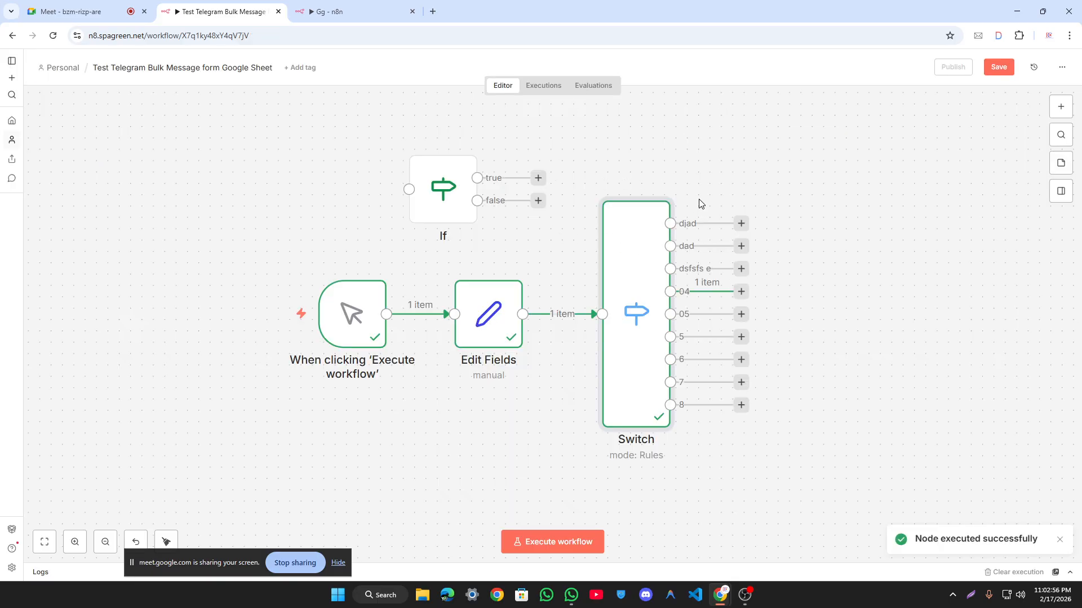
pyautogui.scroll(3, 710, 268)
pyautogui.scroll(2, 684, 241)
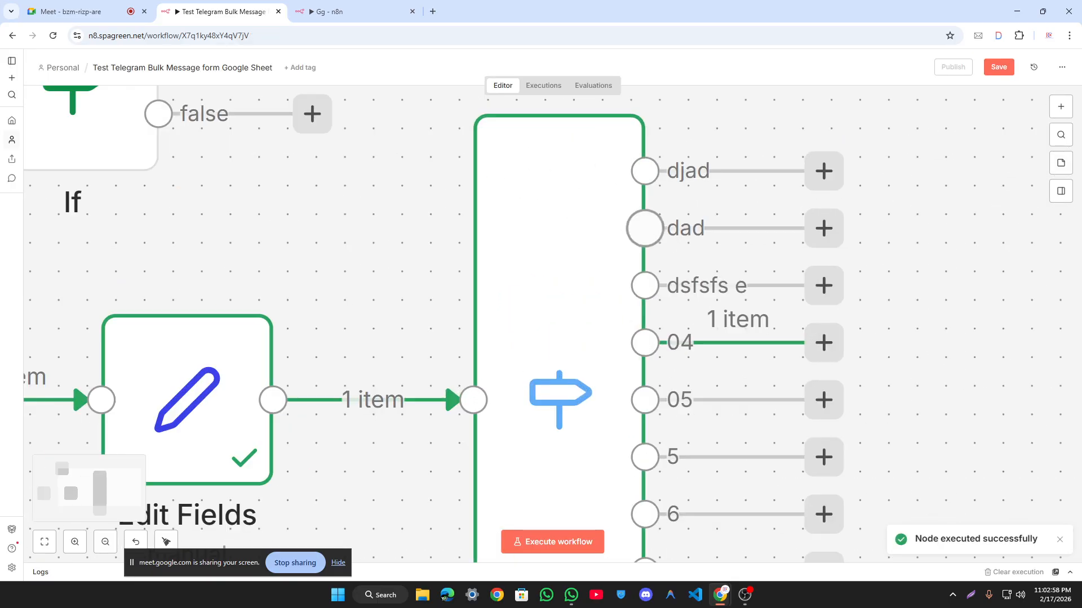
pyautogui.scroll(-5, 710, 249)
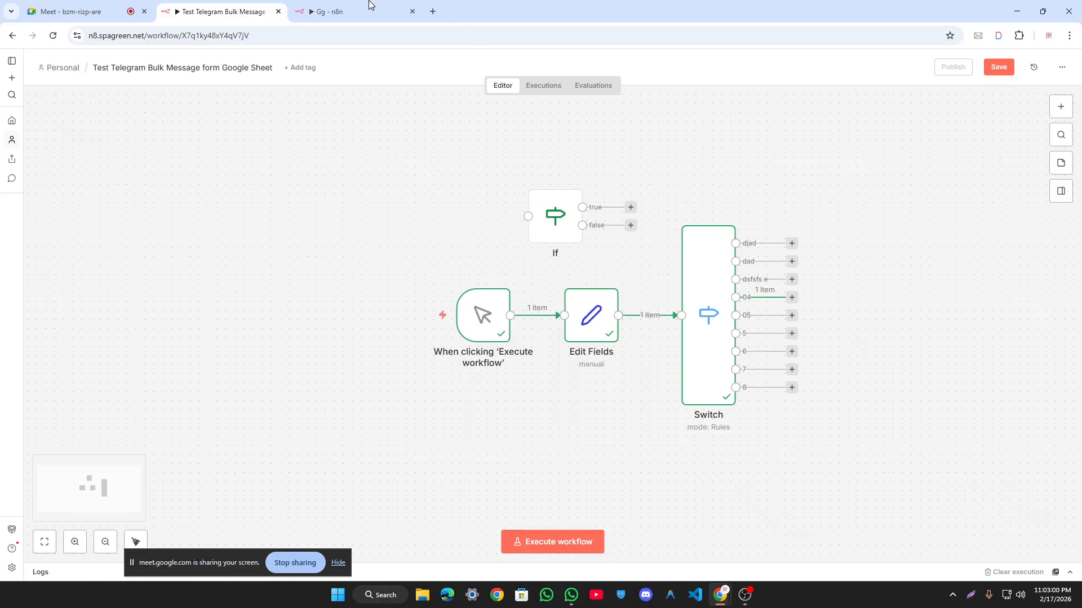
# Step: Switch to the Gg workflow and open its Switch node's settings
pyautogui.click(335, 12)
pyautogui.moveTo(794, 124); pyautogui.dragTo(816, 89)
pyautogui.scroll(5, 669, 234)
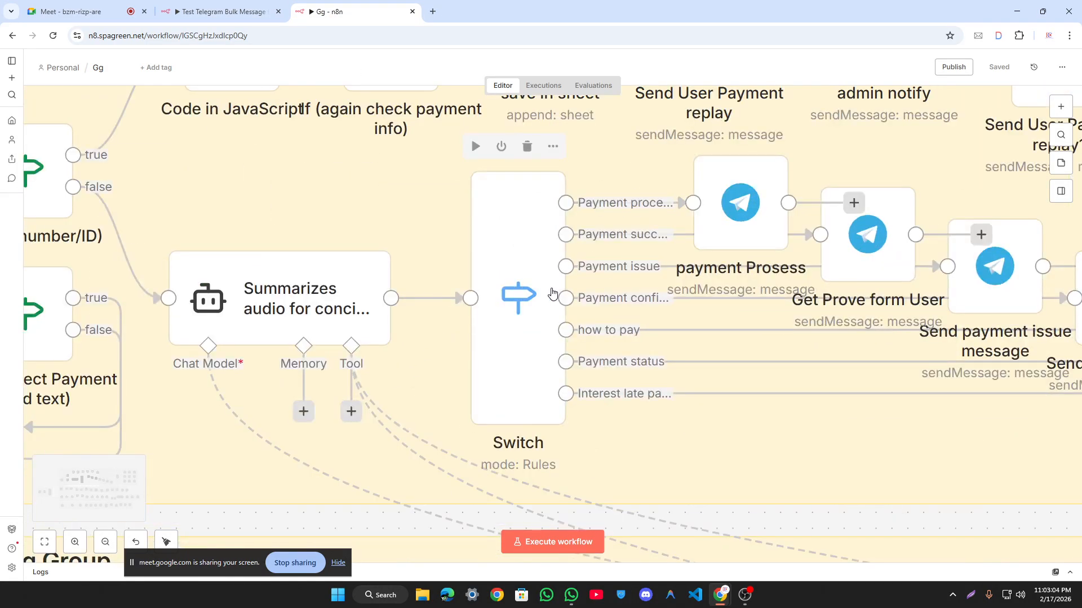
pyautogui.scroll(-2, 542, 268)
pyautogui.scroll(-2, 516, 282)
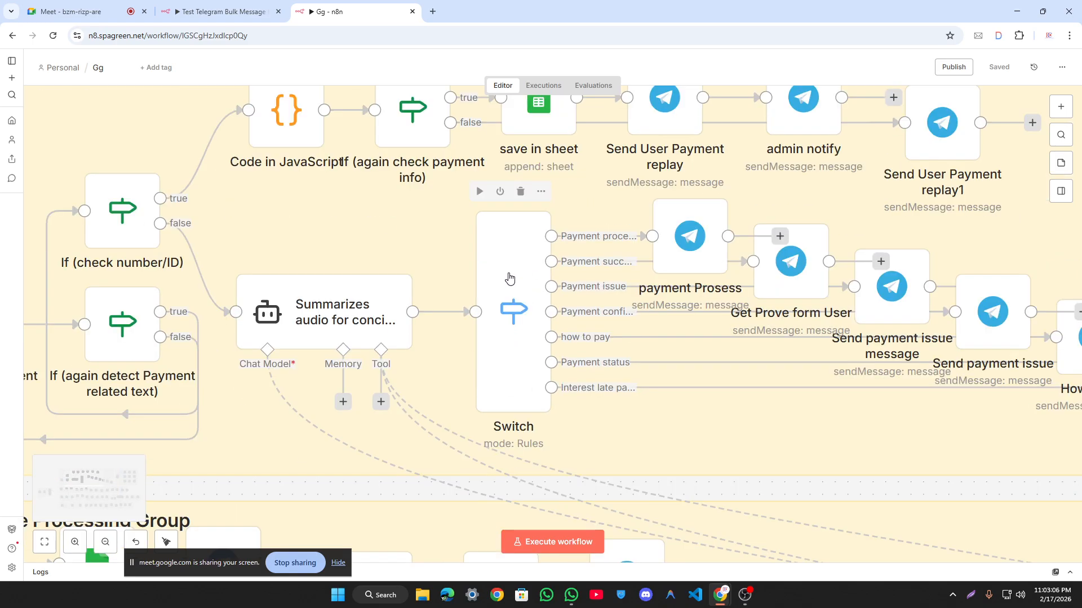
pyautogui.doubleClick(518, 283)
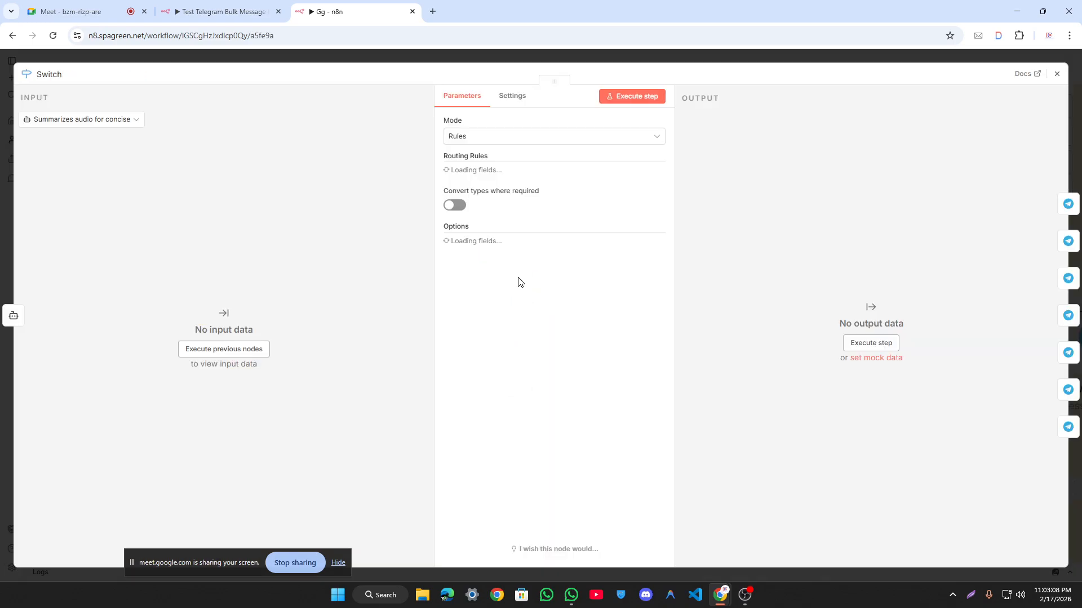
# Step: Review the Payment process, Payment successful, Payment issue and Payment confirmation output names
pyautogui.tripleClick(494, 297)
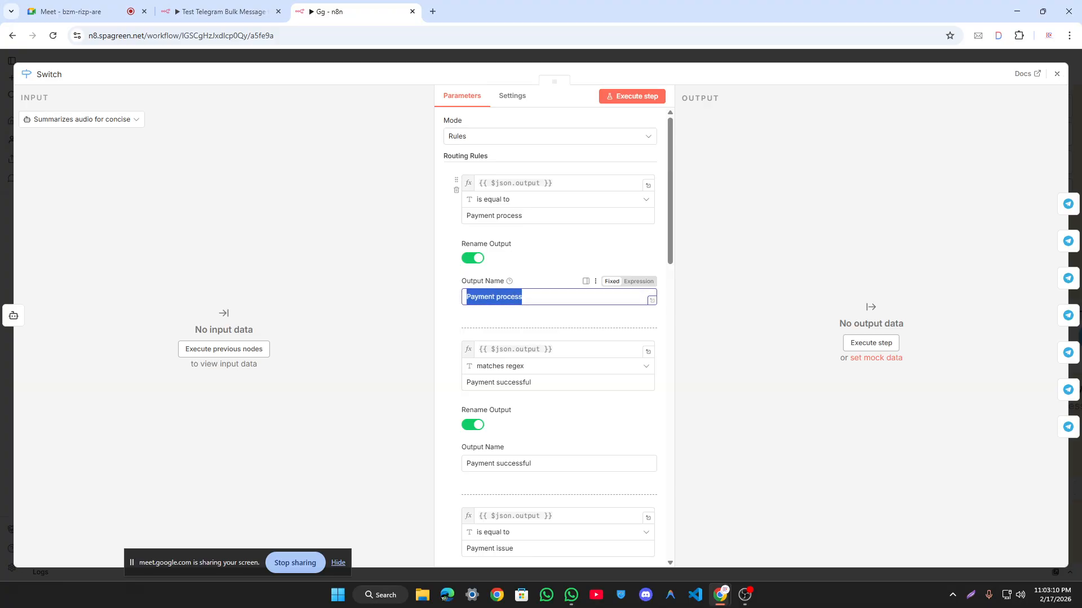
pyautogui.click(763, 198)
pyautogui.scroll(-2, 548, 290)
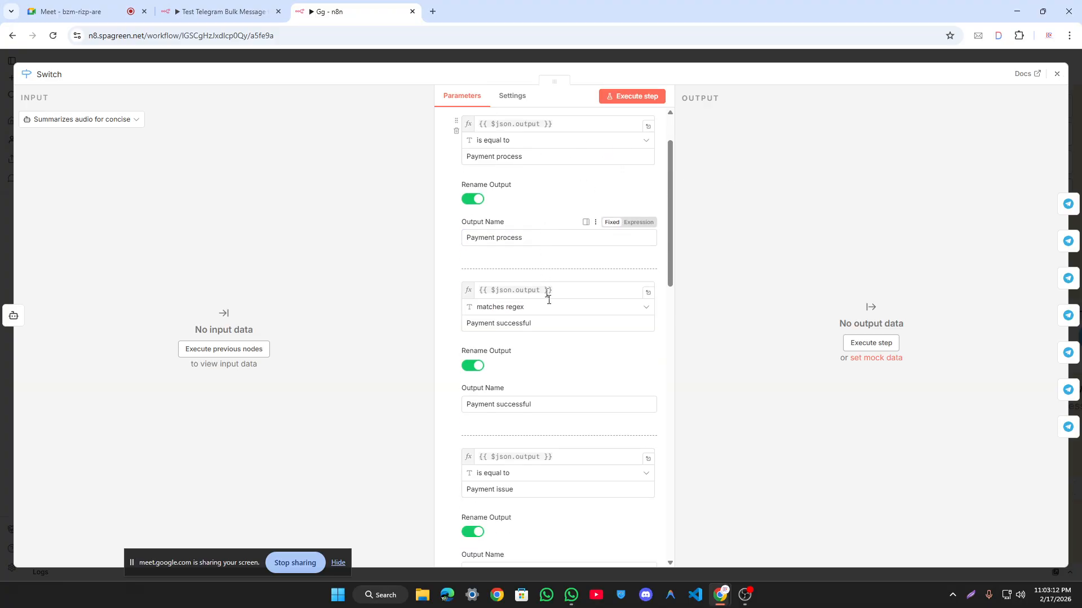
pyautogui.tripleClick(504, 369)
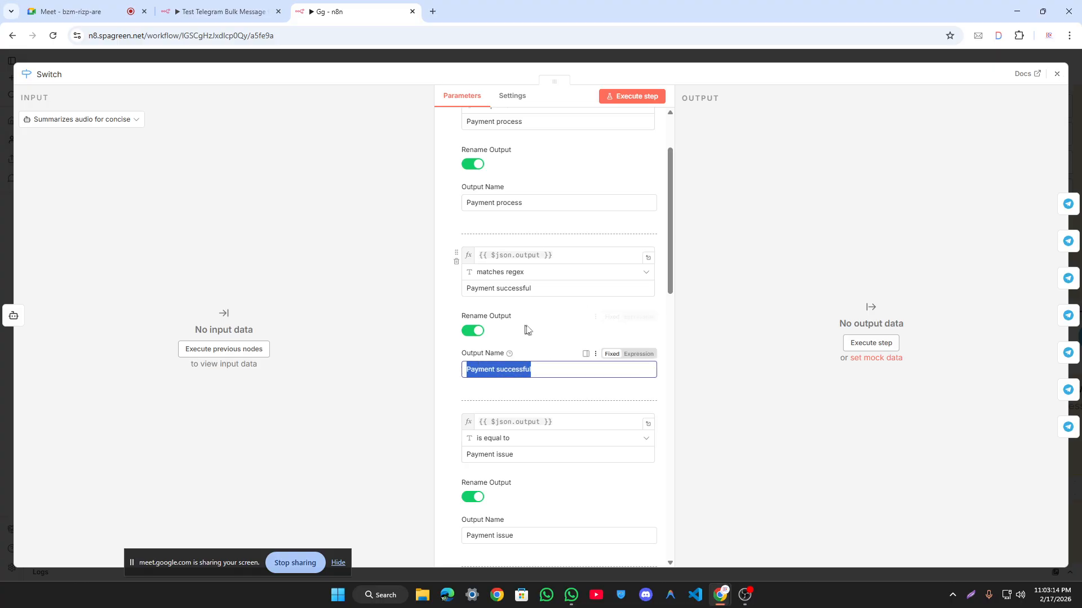
pyautogui.scroll(-5, 521, 332)
pyautogui.tripleClick(490, 254)
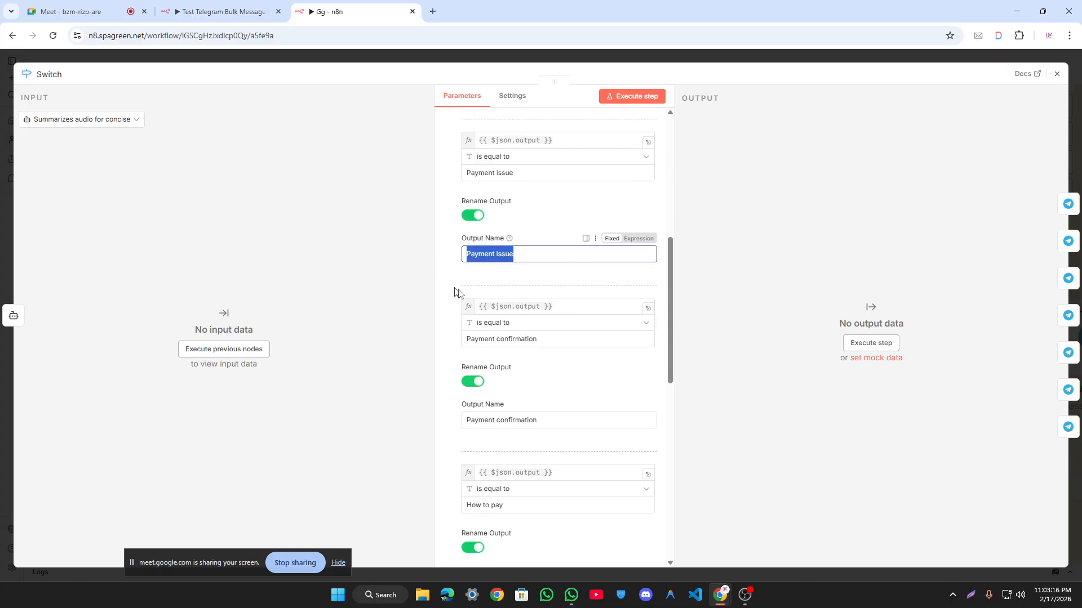
pyautogui.scroll(-2, 481, 322)
pyautogui.tripleClick(479, 326)
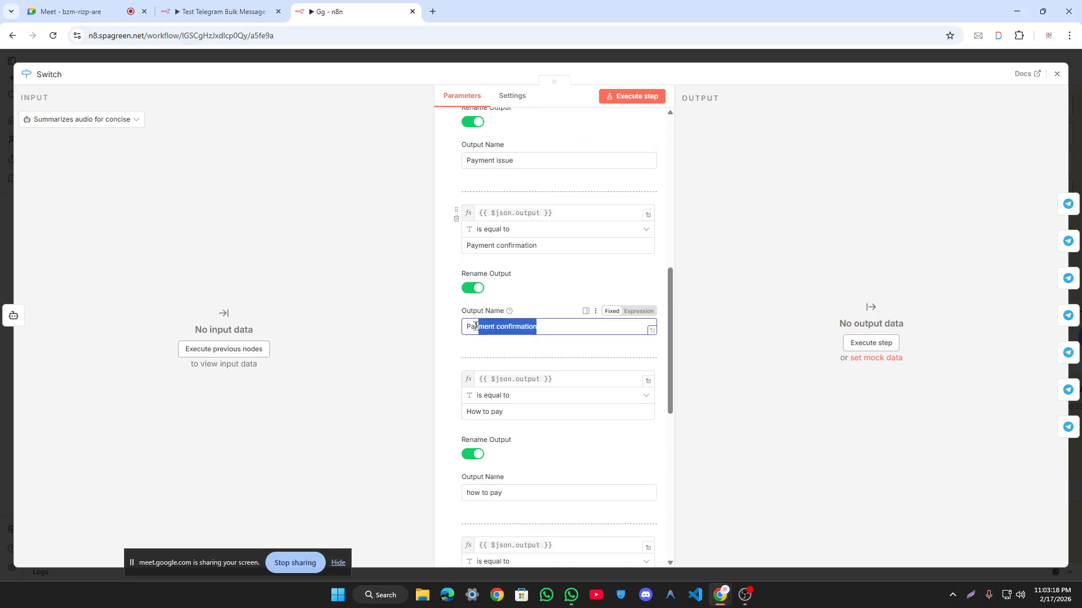
pyautogui.scroll(-4, 555, 318)
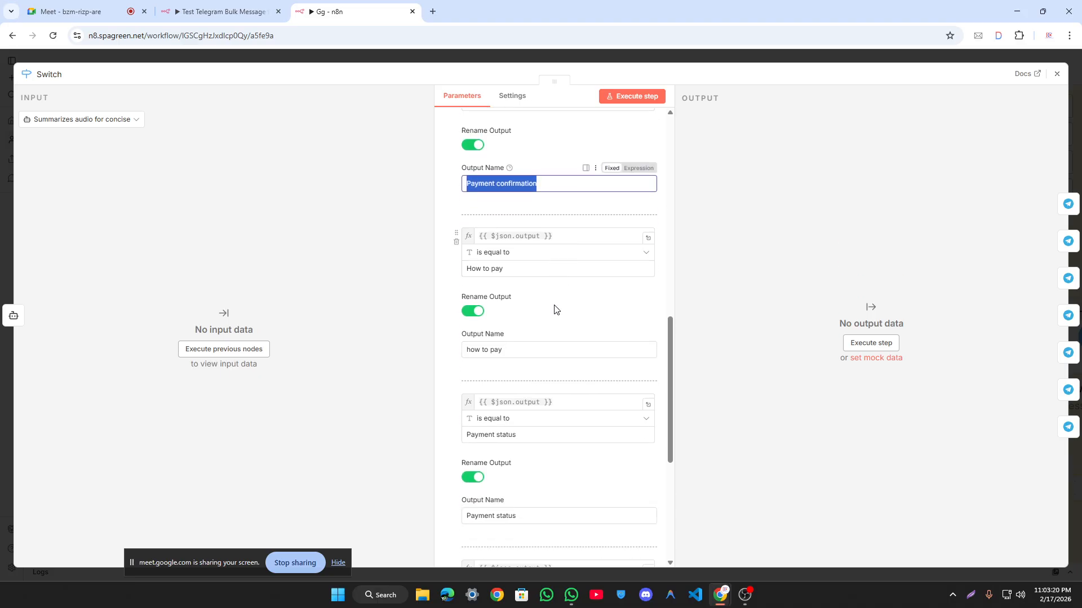
# Step: Inspect the Payment status condition and Interest late payment output name, then close the settings
pyautogui.click(533, 389)
pyautogui.tripleClick(532, 389)
pyautogui.scroll(-5, 481, 368)
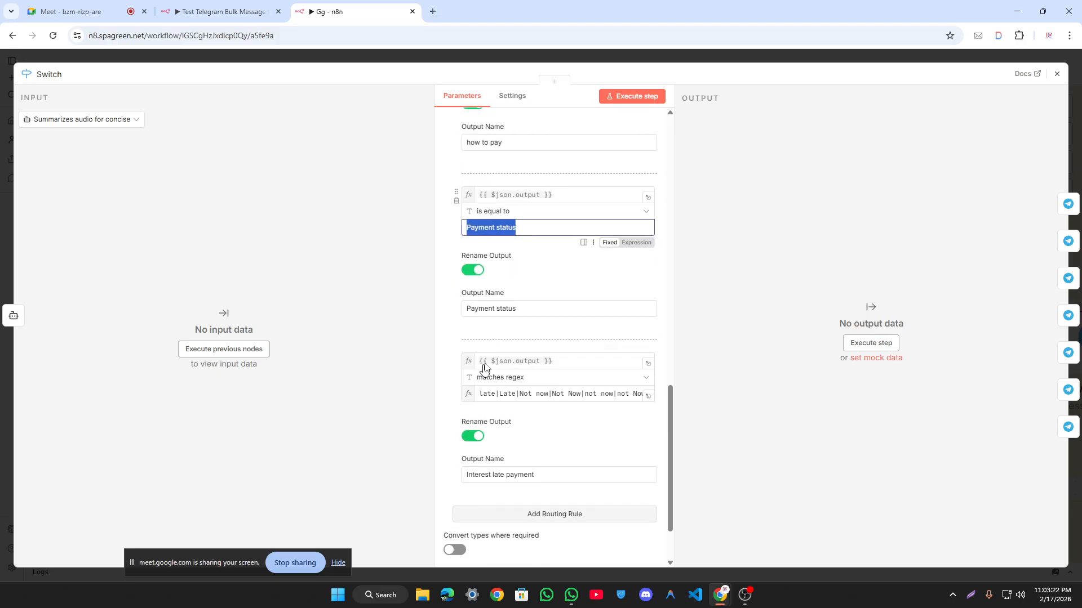
pyautogui.moveTo(517, 212); pyautogui.dragTo(468, 221)
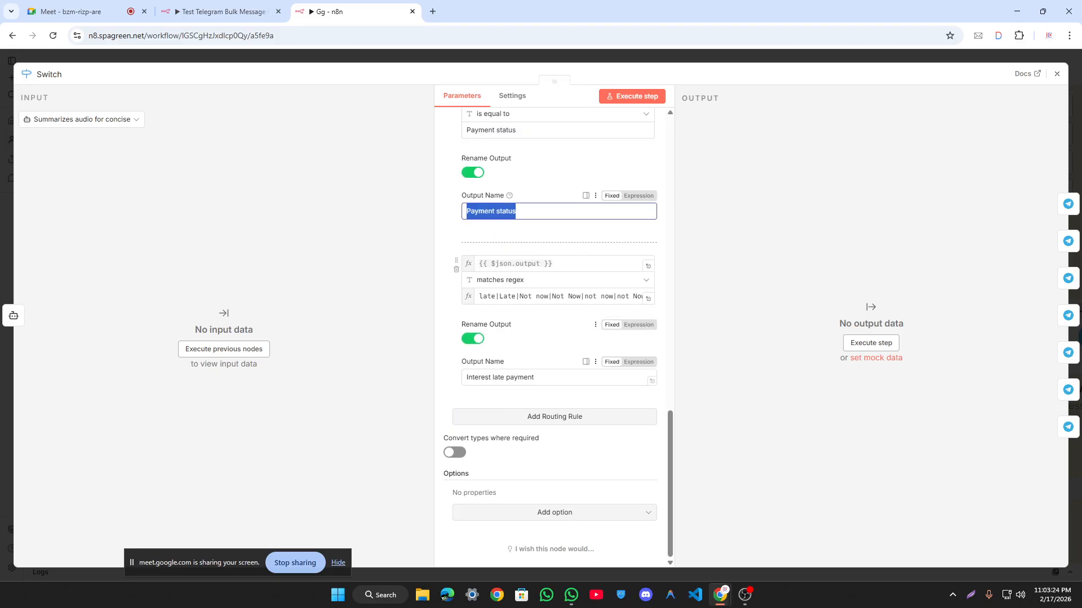
pyautogui.moveTo(535, 377); pyautogui.dragTo(452, 390)
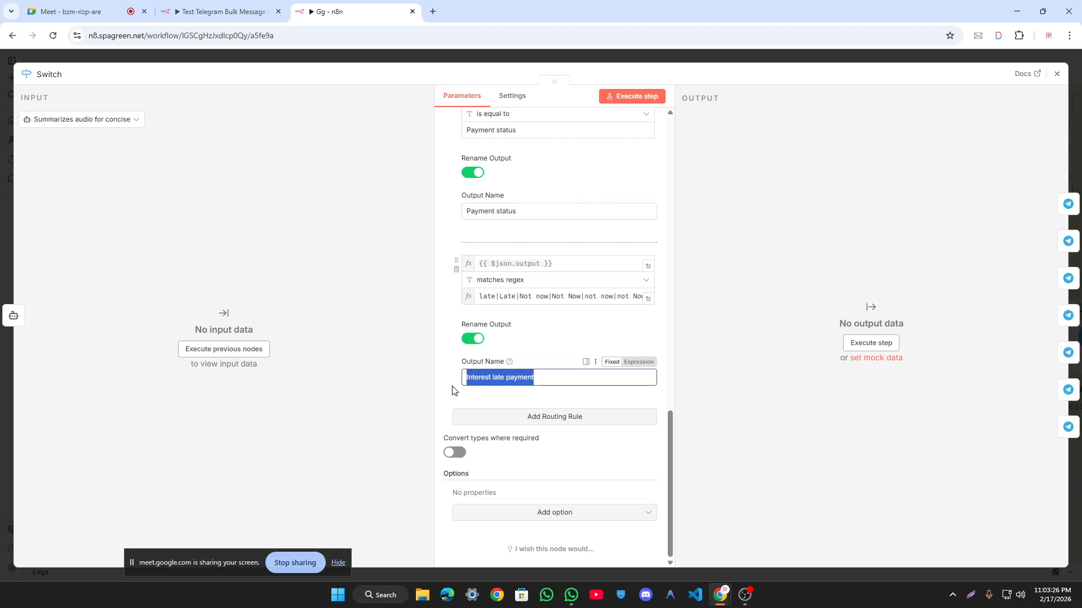
pyautogui.click(452, 390)
pyautogui.scroll(15, 452, 391)
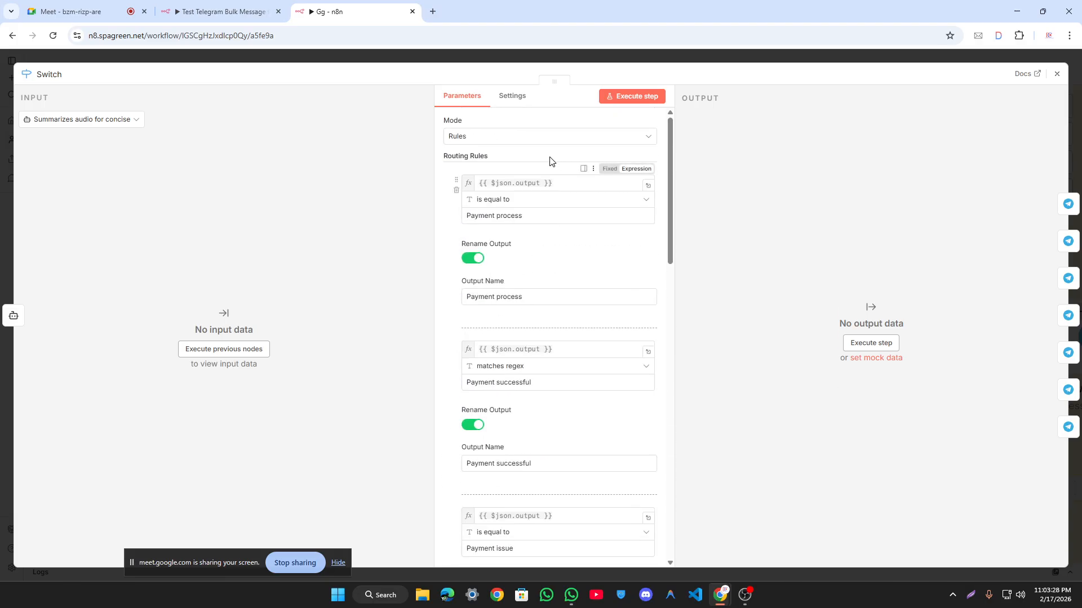
pyautogui.click(526, 60)
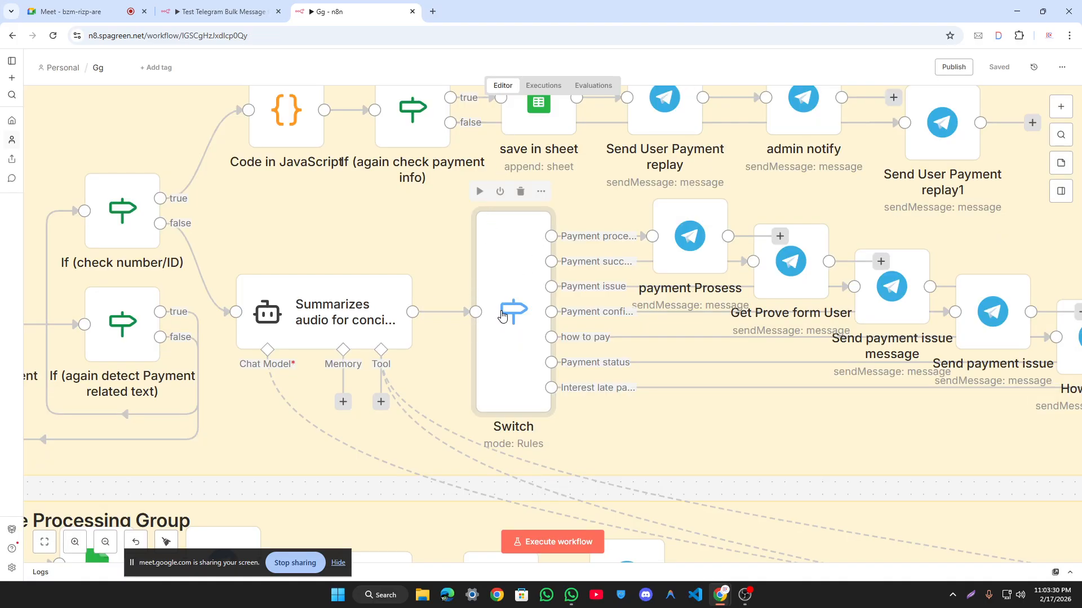
# Step: Pan and zoom the Gg canvas over to the Route Types node and its trigger group
pyautogui.scroll(-1, 502, 317)
pyautogui.scroll(1, 511, 316)
pyautogui.scroll(-5, 510, 316)
pyautogui.scroll(-3, 510, 315)
pyautogui.scroll(1, 527, 293)
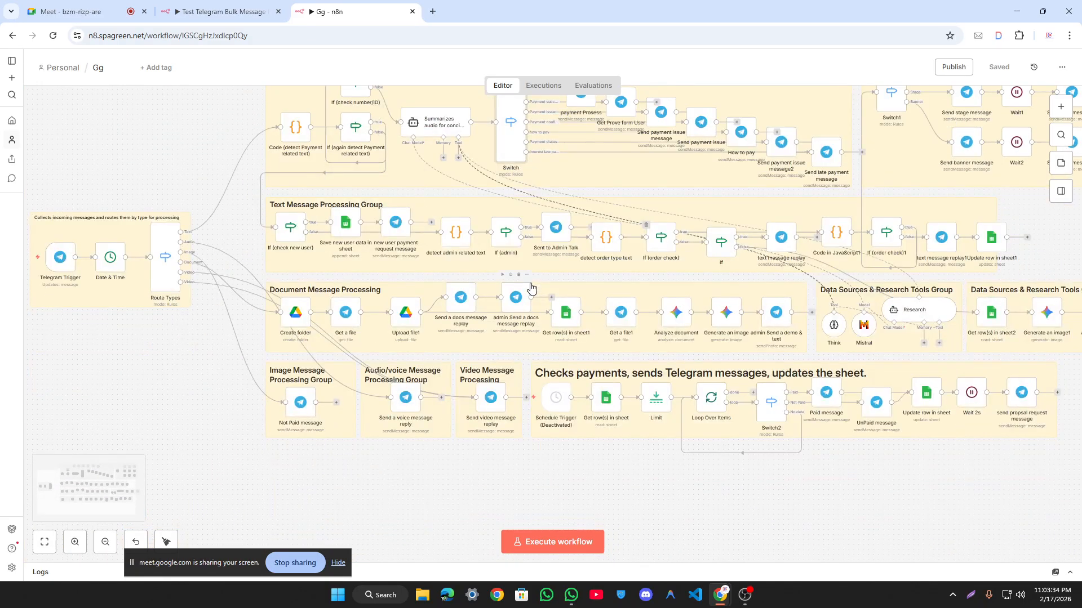
pyautogui.moveTo(153, 360); pyautogui.dragTo(353, 373)
pyautogui.scroll(8, 369, 263)
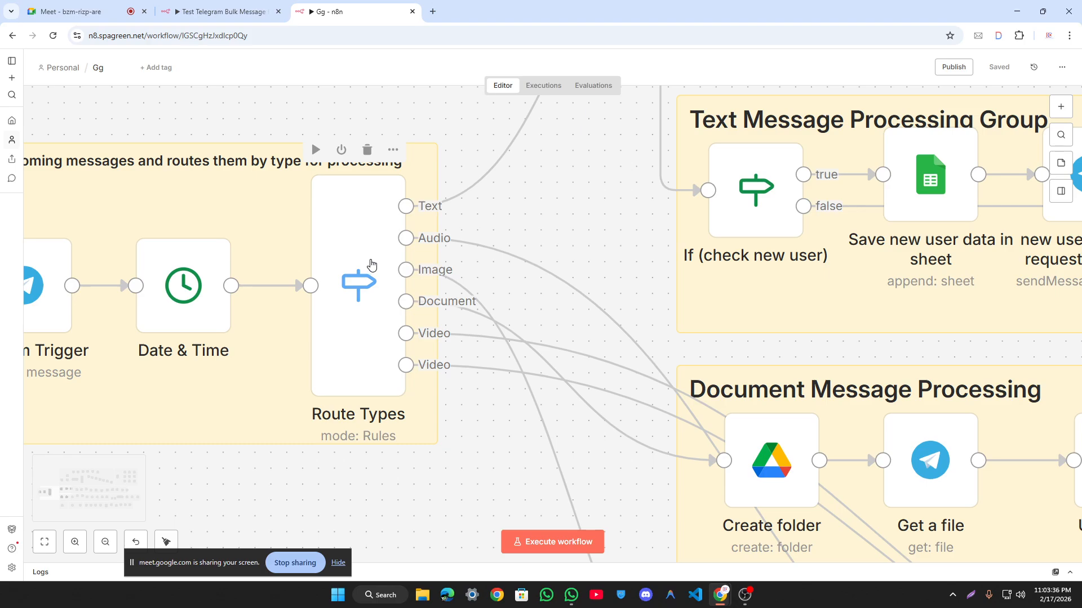
pyautogui.moveTo(531, 201); pyautogui.dragTo(763, 203)
pyautogui.scroll(3, 699, 191)
pyautogui.scroll(-3, 727, 202)
pyautogui.moveTo(110, 108); pyautogui.dragTo(697, 491)
pyautogui.click(683, 454)
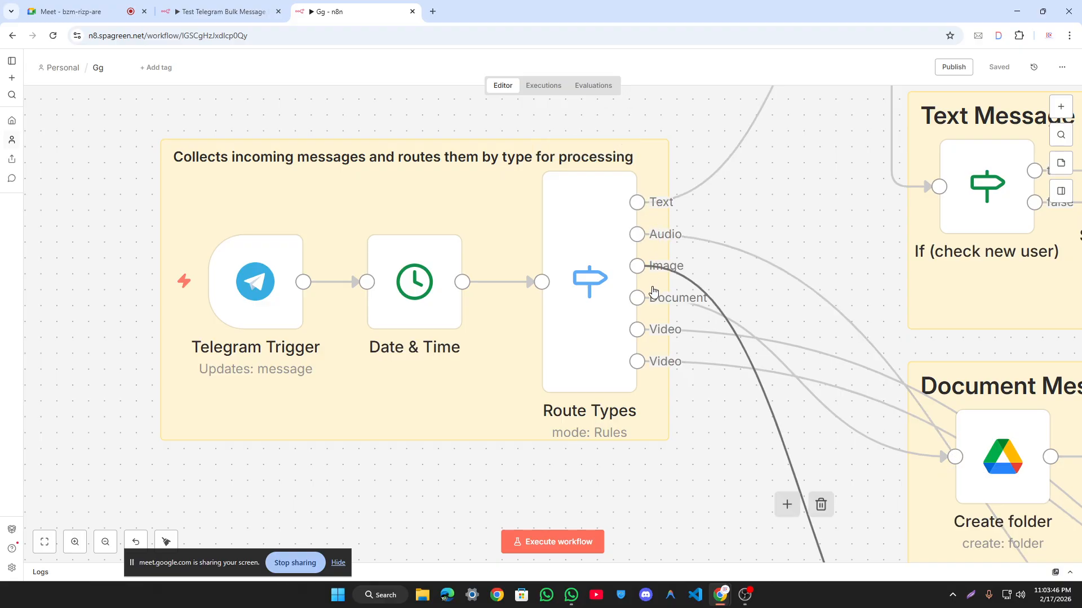
pyautogui.scroll(3, 656, 274)
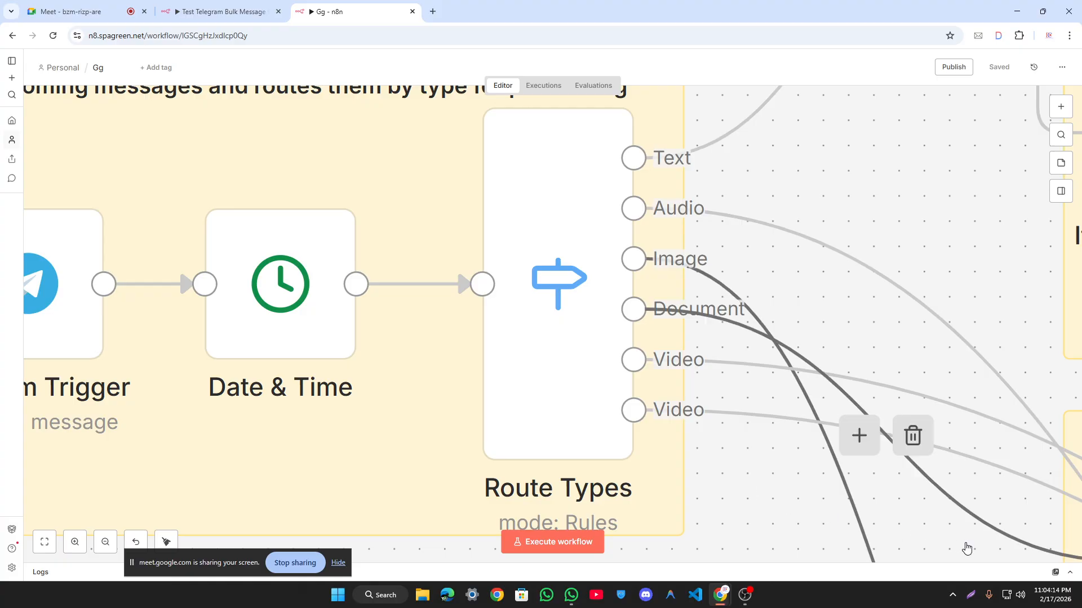
pyautogui.click(634, 409)
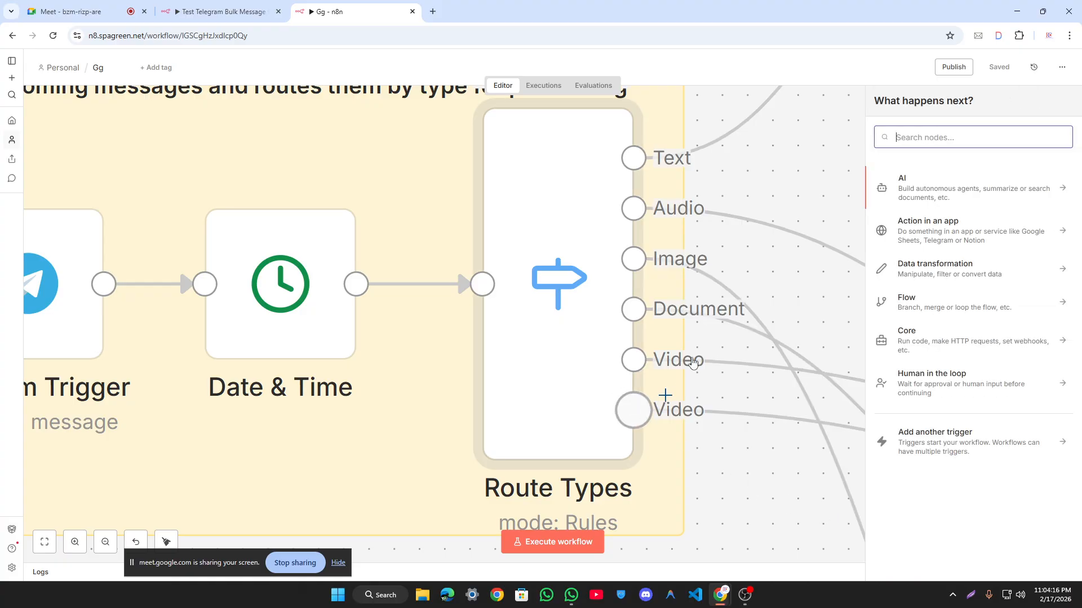
pyautogui.click(805, 160)
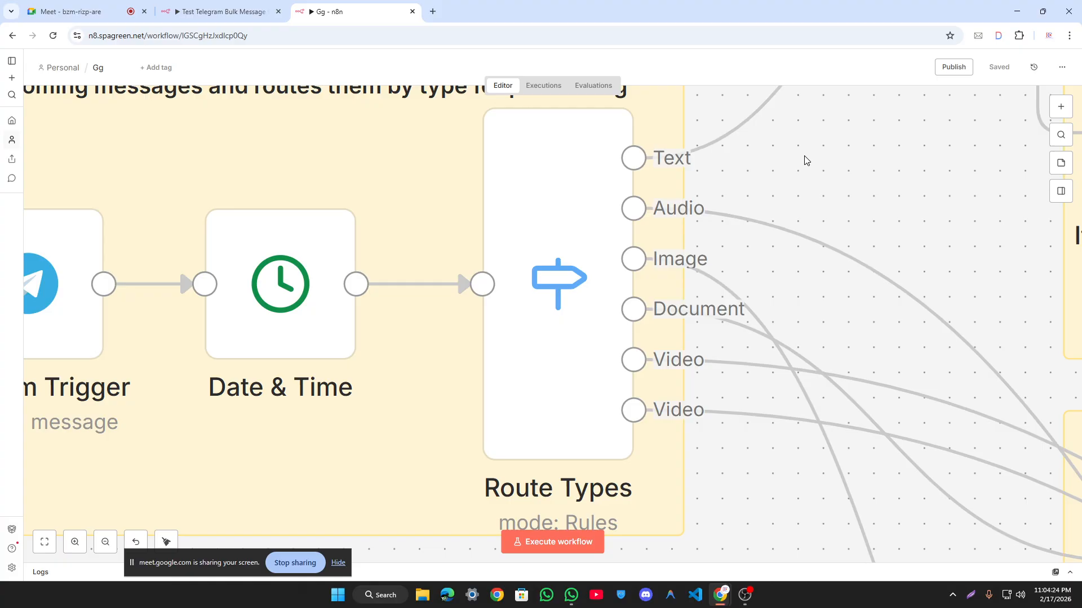
pyautogui.scroll(-3, 803, 155)
pyautogui.moveTo(803, 146); pyautogui.dragTo(800, 197)
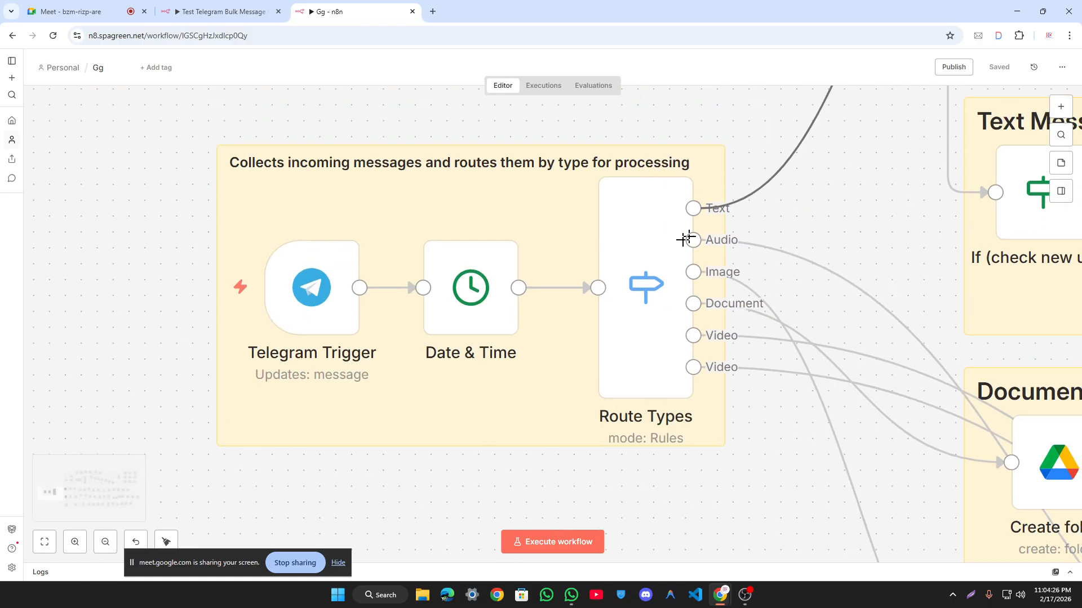
pyautogui.doubleClick(614, 268)
pyautogui.click(693, 60)
pyautogui.moveTo(164, 117); pyautogui.dragTo(66, 309)
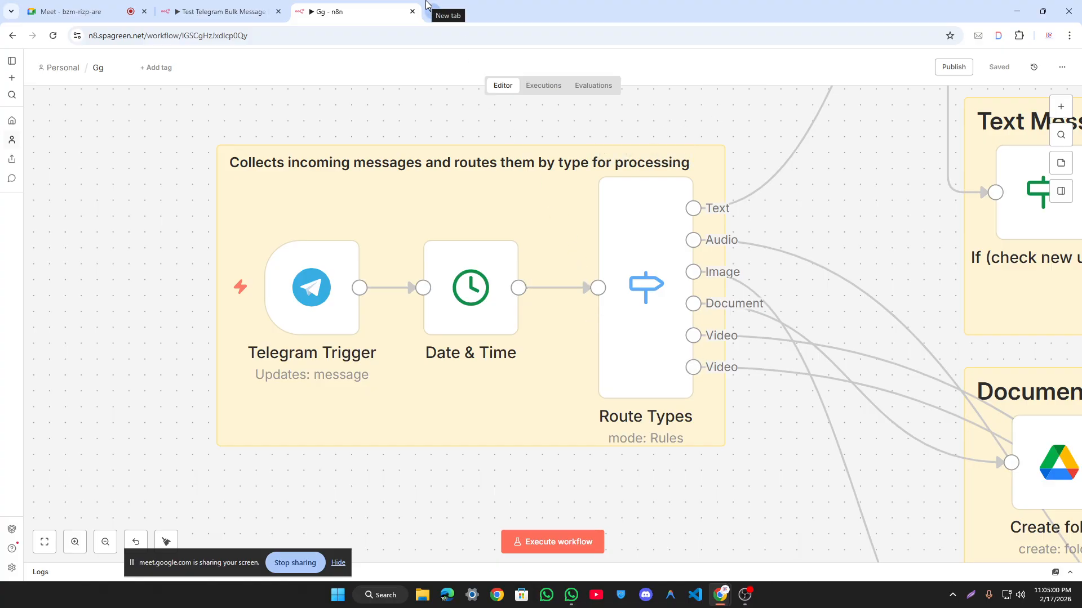
# Step: Return to the Test Telegram Bulk Message workflow and survey all its nodes
pyautogui.click(230, 11)
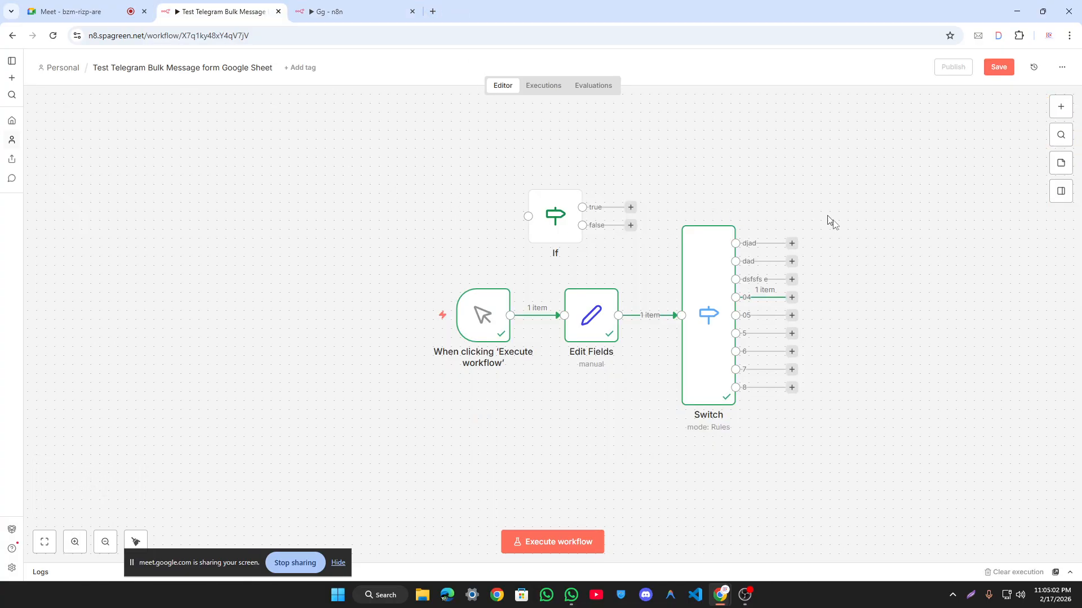
pyautogui.moveTo(1001, 457); pyautogui.dragTo(120, 79)
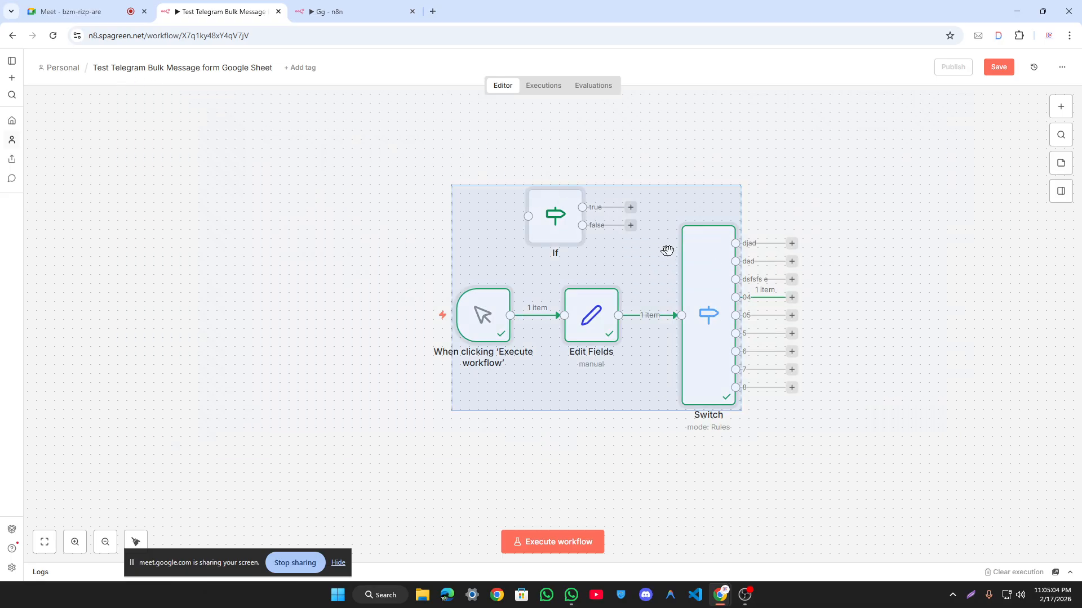
pyautogui.hscroll(5, 637, 248)
pyautogui.click(718, 187)
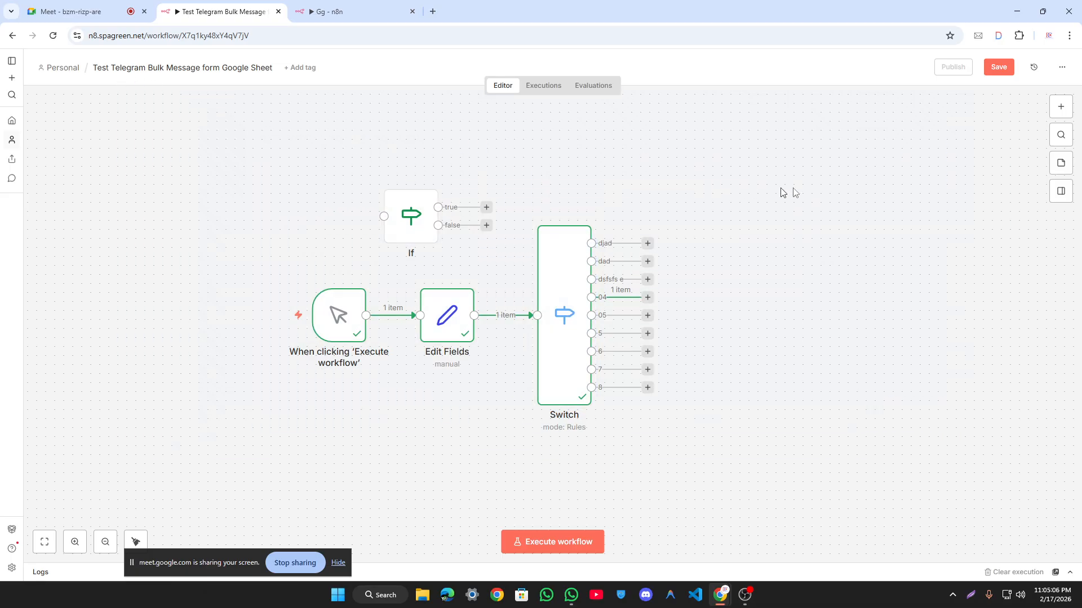
# Step: Add a Limit node from Data transformation and place it above the If node
pyautogui.click(1060, 107)
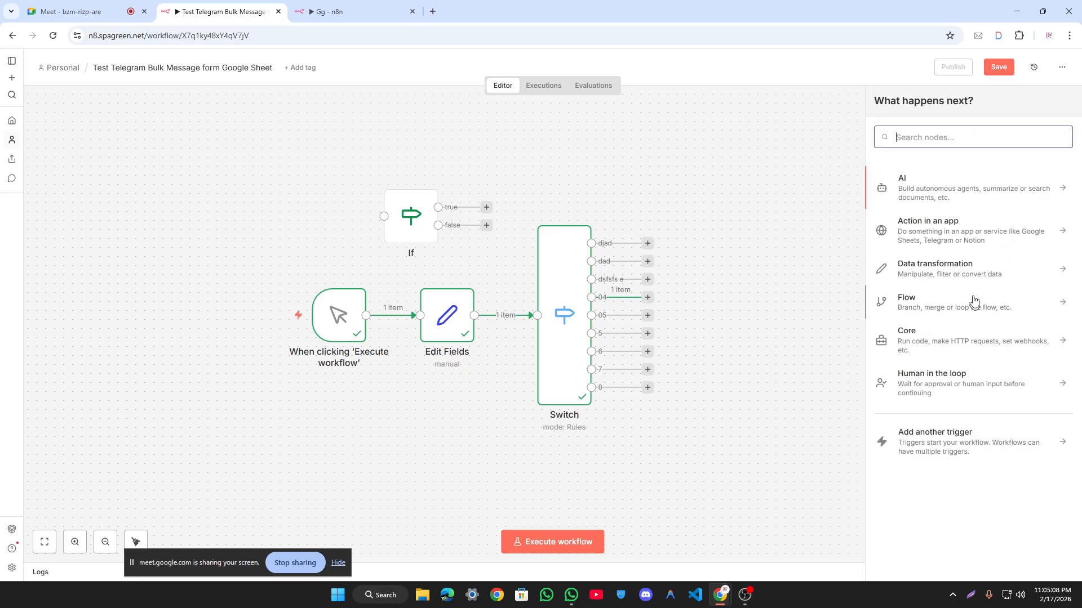
pyautogui.click(961, 272)
pyautogui.scroll(-2, 958, 253)
pyautogui.scroll(2, 807, 220)
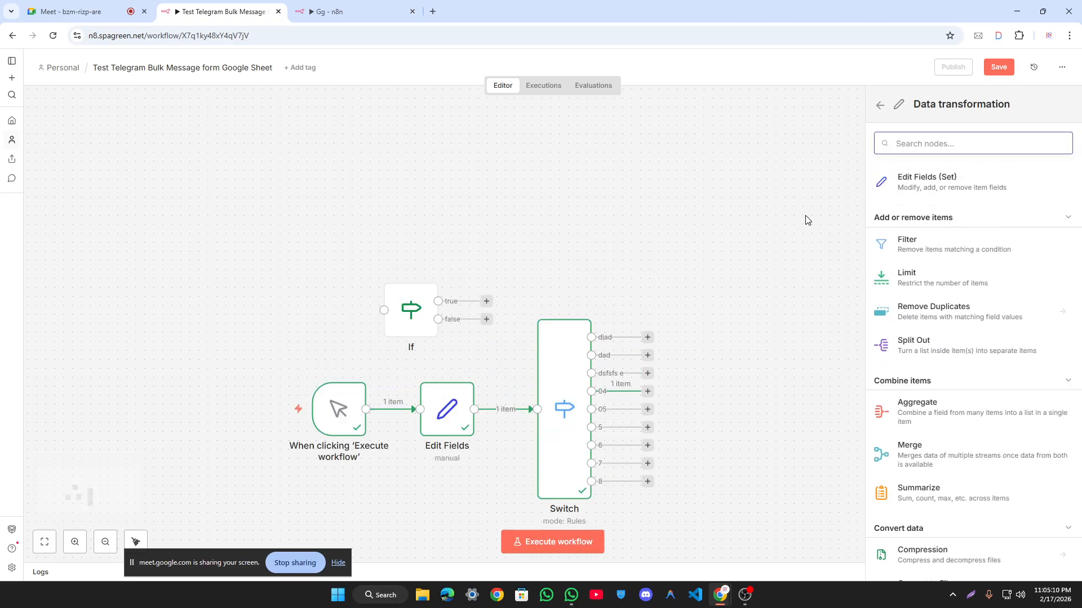
pyautogui.scroll(-1, 732, 226)
pyautogui.moveTo(957, 282); pyautogui.dragTo(668, 203)
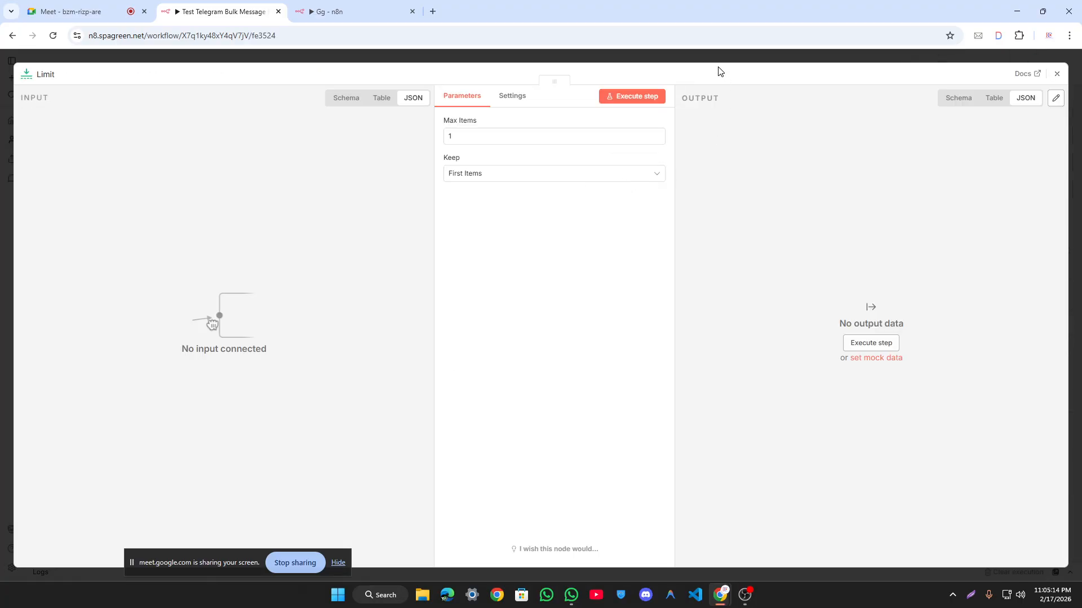
pyautogui.click(719, 59)
pyautogui.moveTo(552, 204); pyautogui.dragTo(567, 242)
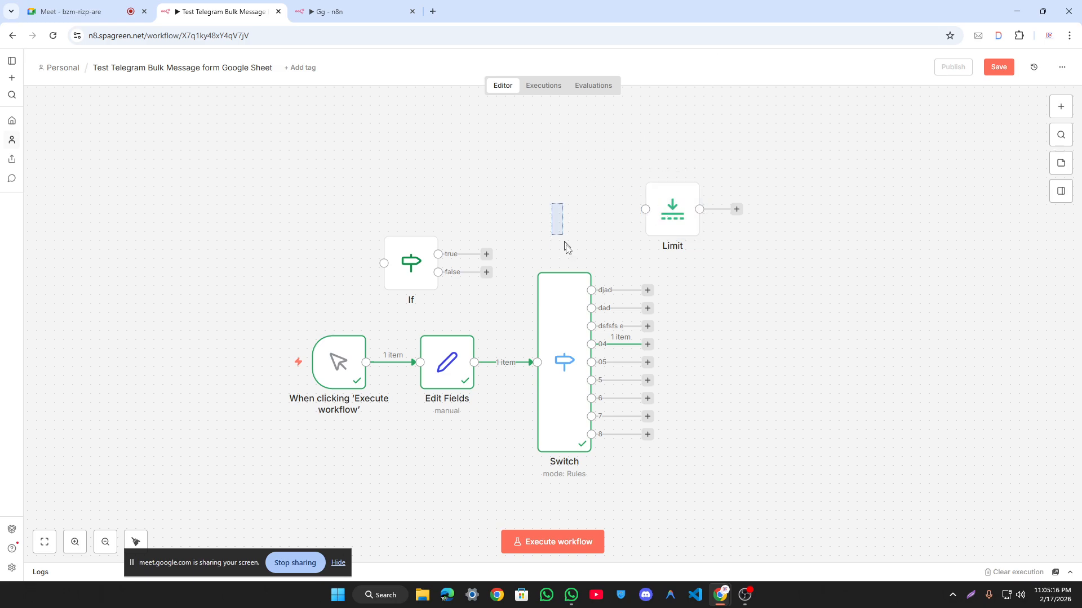
pyautogui.scroll(1, 657, 249)
pyautogui.moveTo(659, 251); pyautogui.dragTo(586, 211)
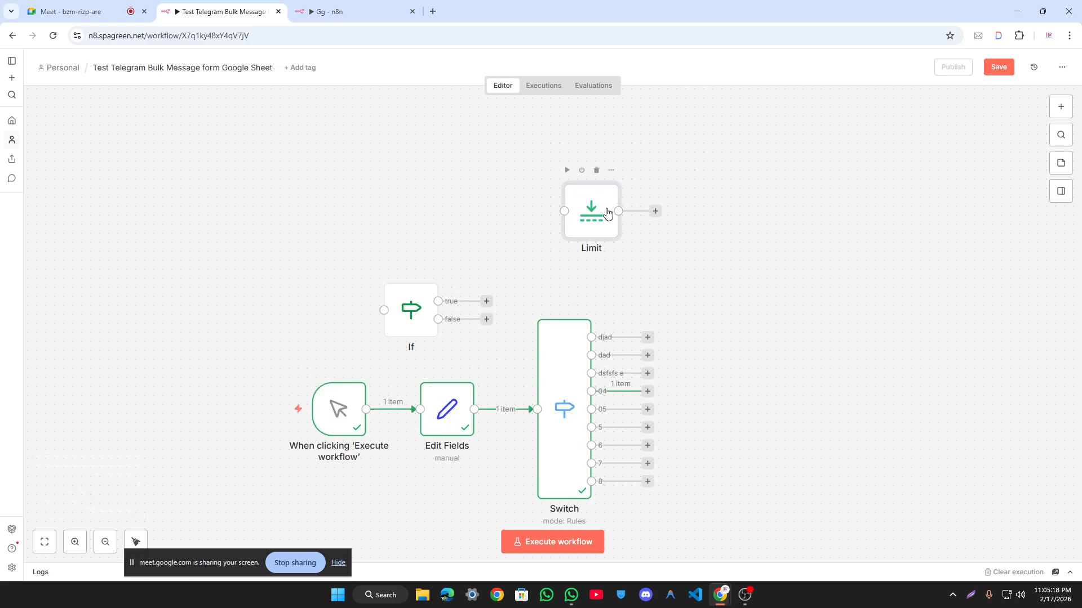
# Step: Run the Limit node on its own and save the workflow
pyautogui.doubleClick(607, 212)
pyautogui.click(629, 99)
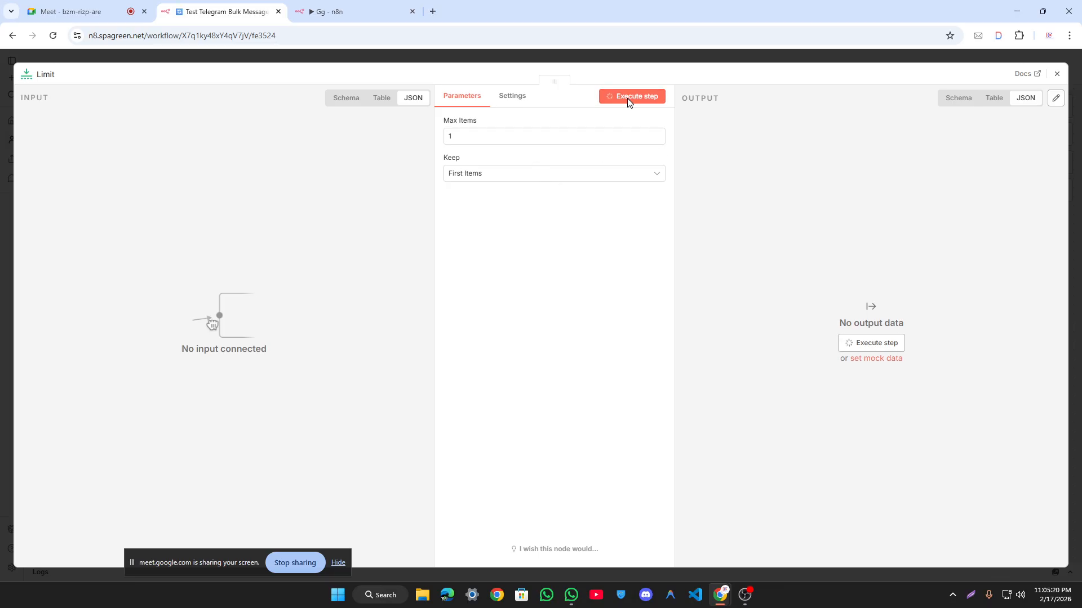
pyautogui.click(652, 61)
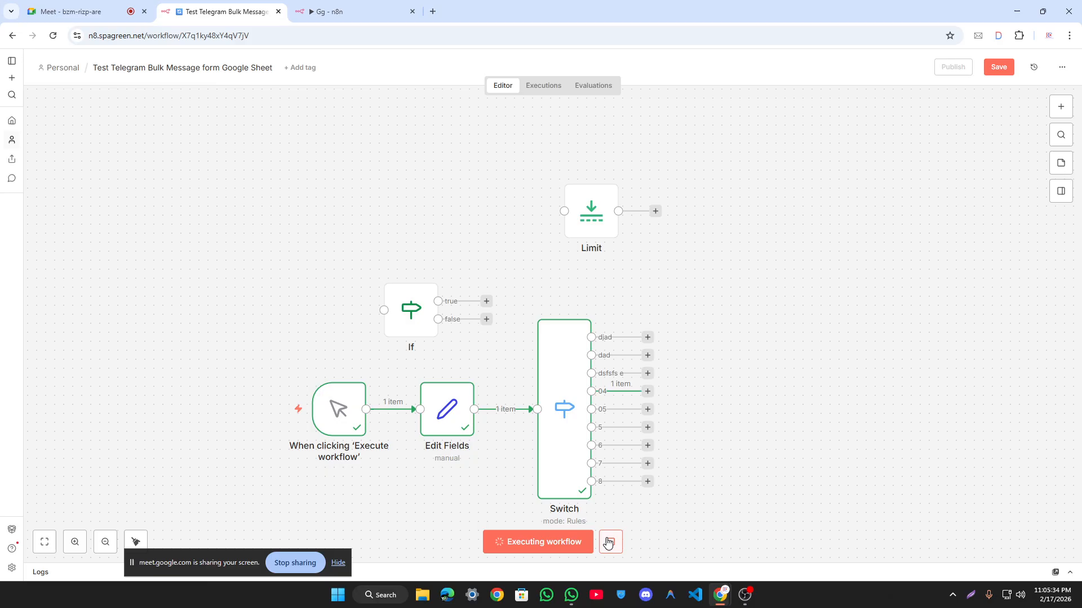
pyautogui.click(998, 67)
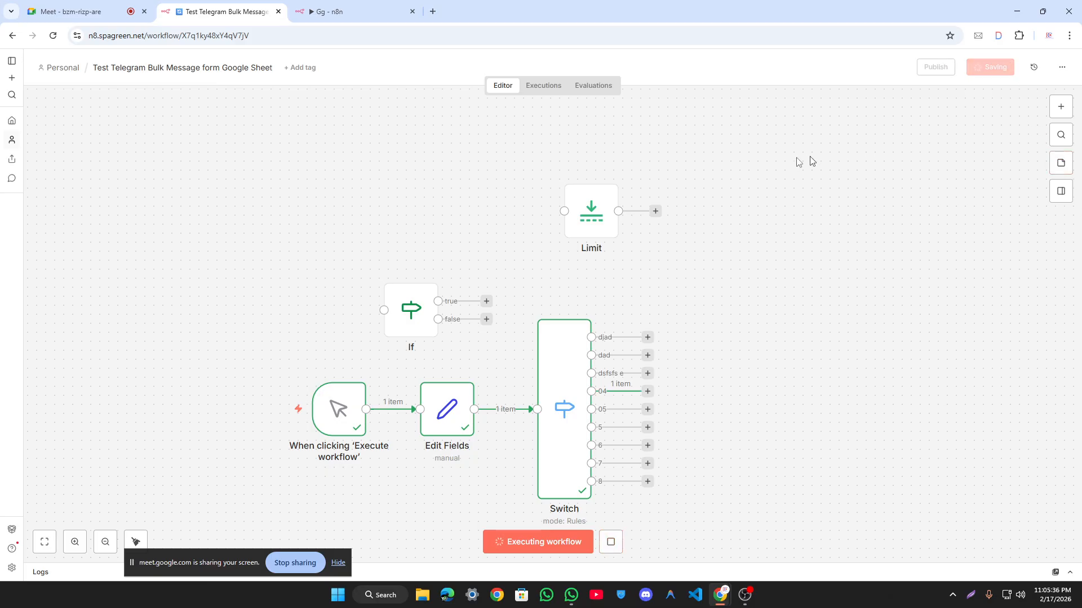
# Step: Set the Limit node's Max Items to 5
pyautogui.doubleClick(583, 208)
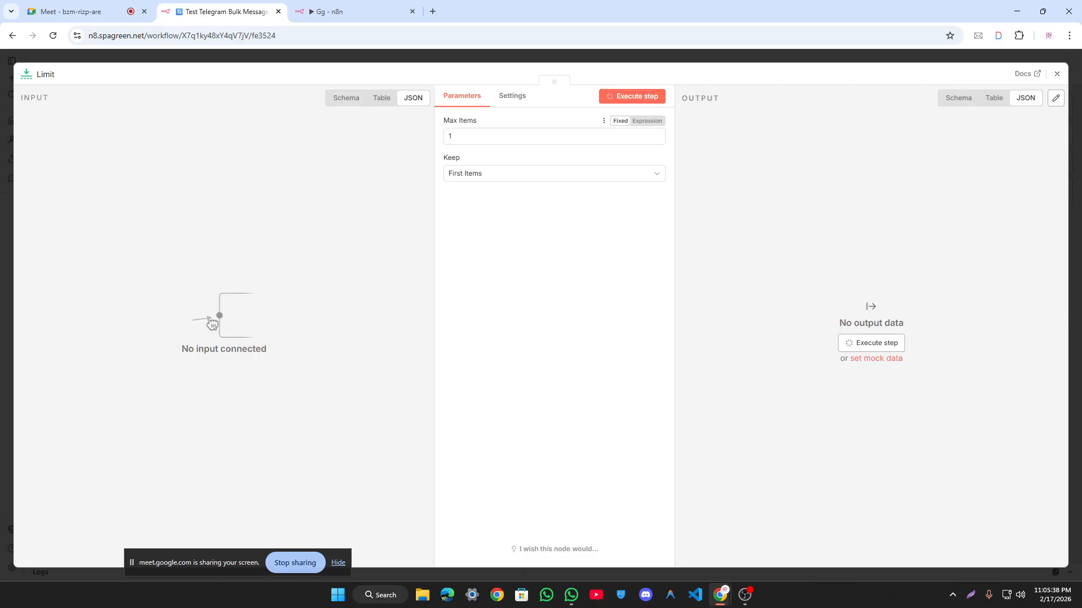
pyautogui.click(442, 61)
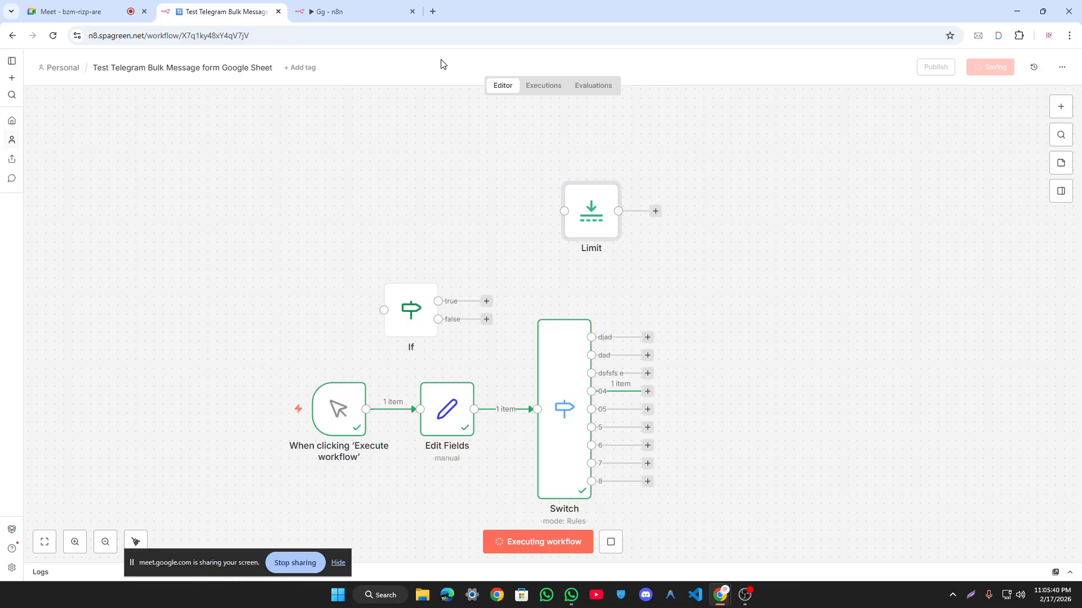
pyautogui.doubleClick(590, 210)
pyautogui.click(414, 11)
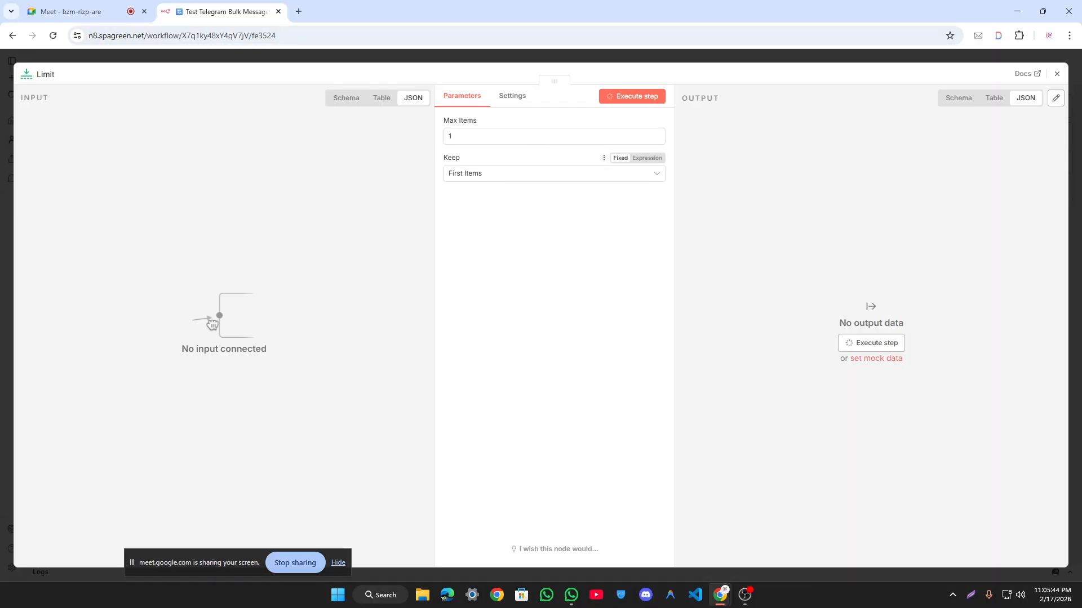
pyautogui.moveTo(477, 121); pyautogui.dragTo(474, 120)
pyautogui.click(680, 61)
pyautogui.doubleClick(594, 217)
pyautogui.write('5')
pyautogui.click(565, 227)
pyautogui.moveTo(566, 128); pyautogui.dragTo(320, 167)
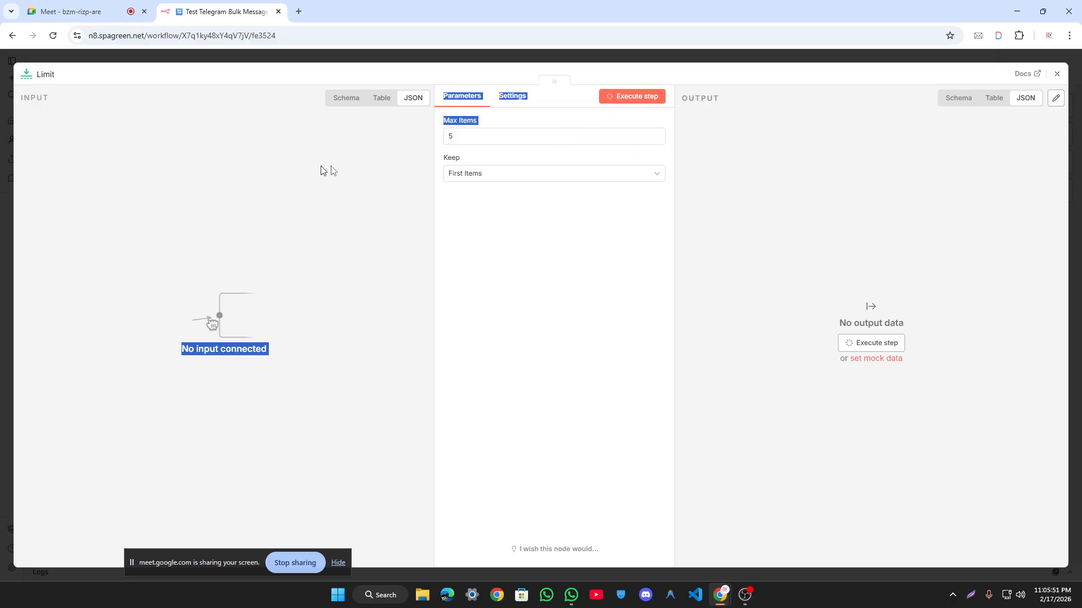
pyautogui.doubleClick(451, 137)
pyautogui.click(545, 271)
pyautogui.click(664, 56)
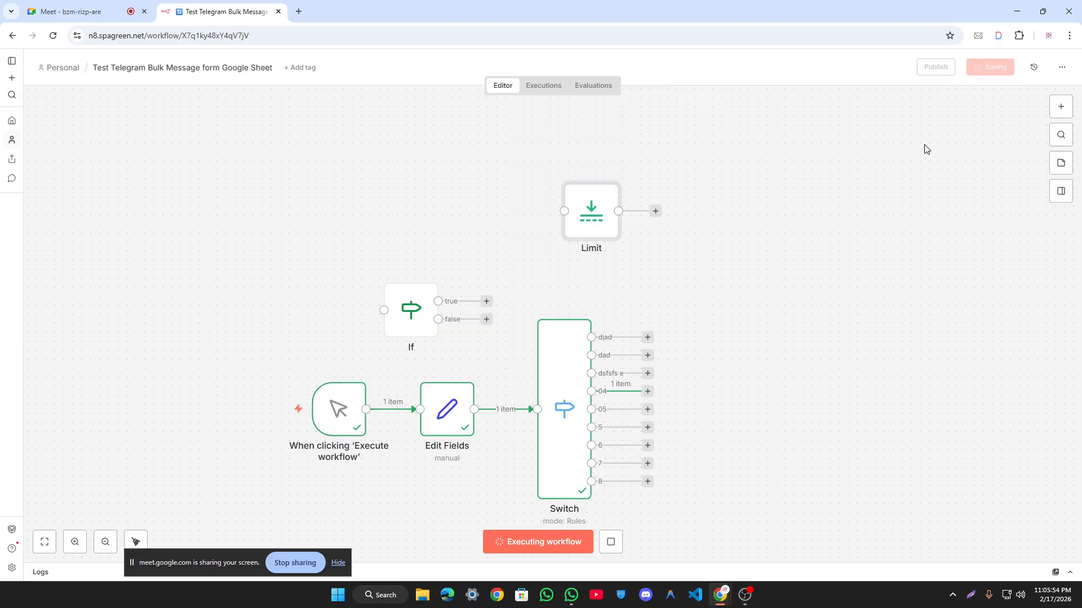
# Step: Select and deselect the Limit node on the canvas
pyautogui.moveTo(498, 139); pyautogui.dragTo(724, 286)
pyautogui.click(604, 205)
pyautogui.click(582, 202)
pyautogui.click(502, 159)
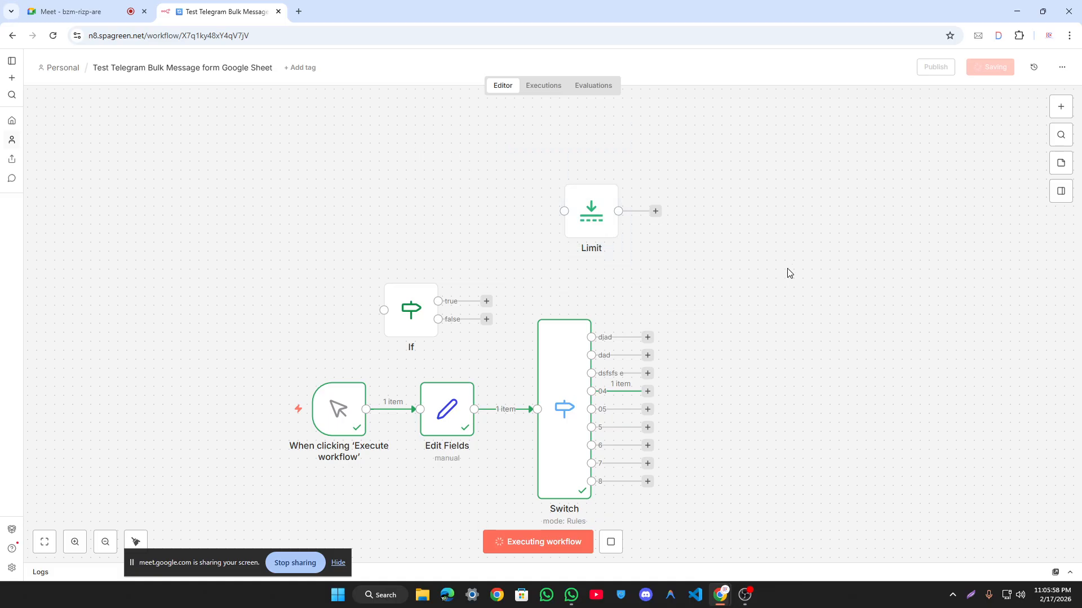
pyautogui.click(1061, 107)
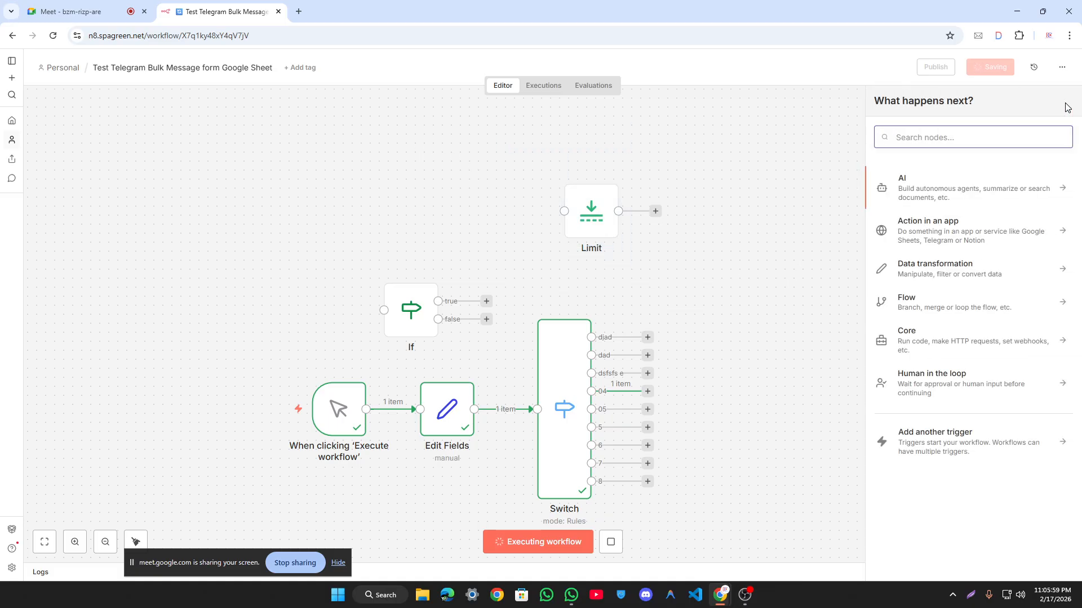
# Step: Add a Remove Duplicates node with the Clear deduplication history action
pyautogui.click(971, 270)
pyautogui.scroll(-2, 971, 270)
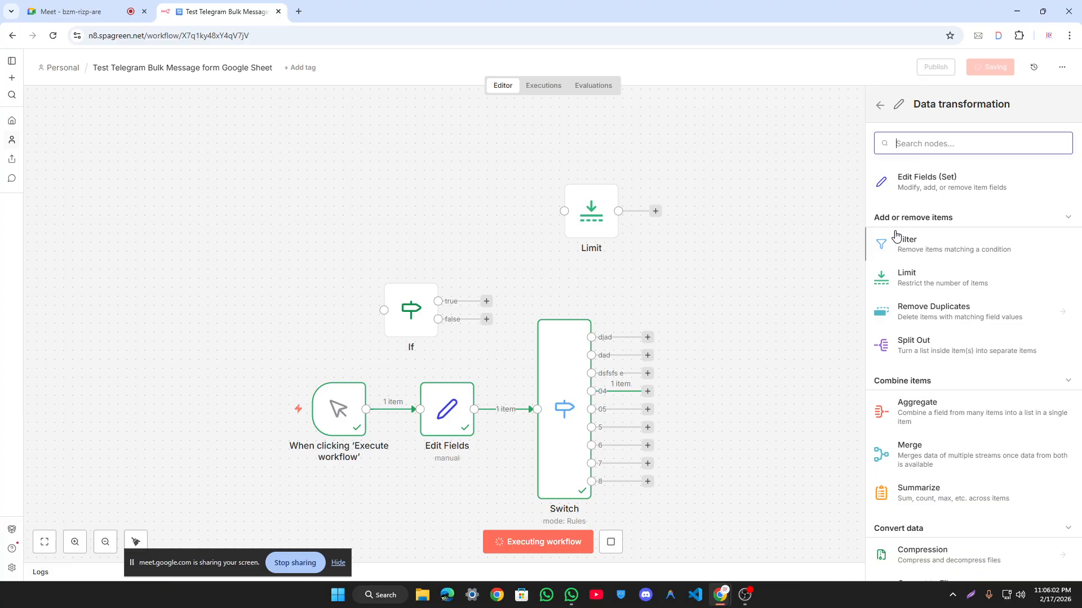
pyautogui.scroll(-2, 1037, 243)
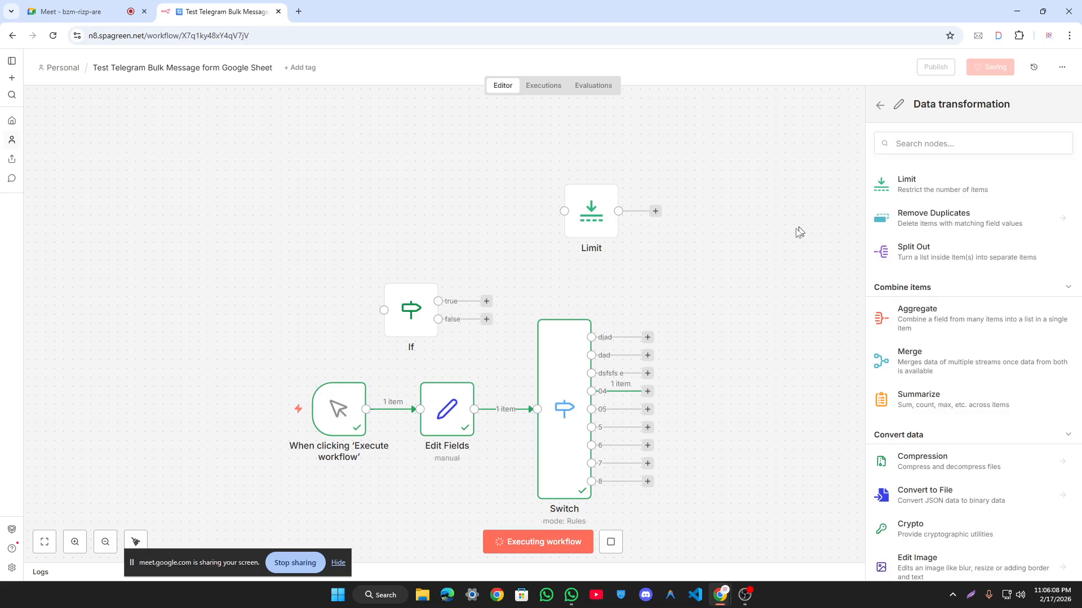
pyautogui.click(901, 218)
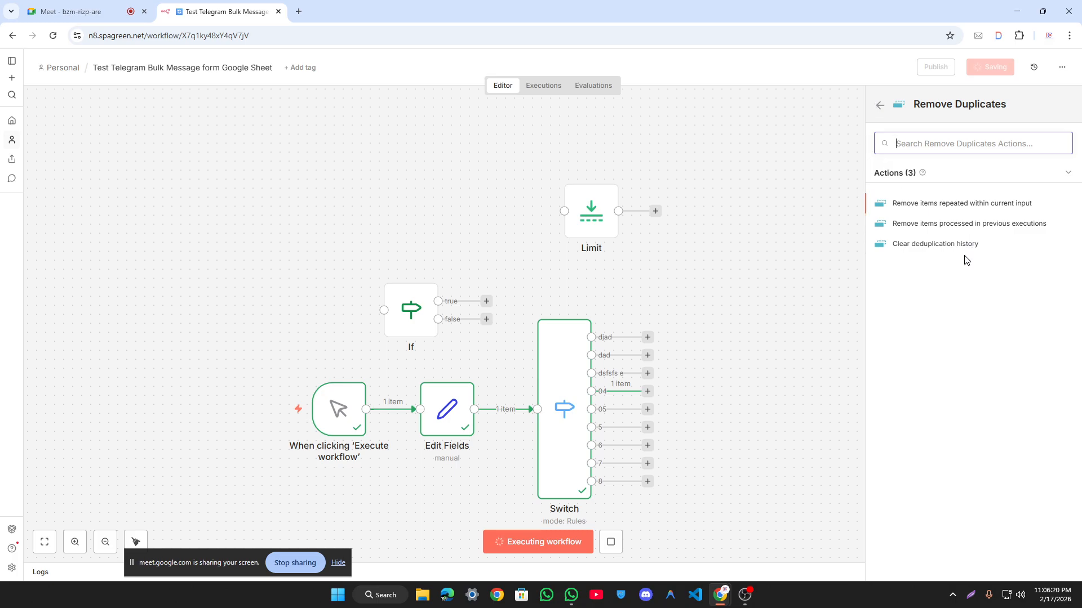
pyautogui.click(938, 243)
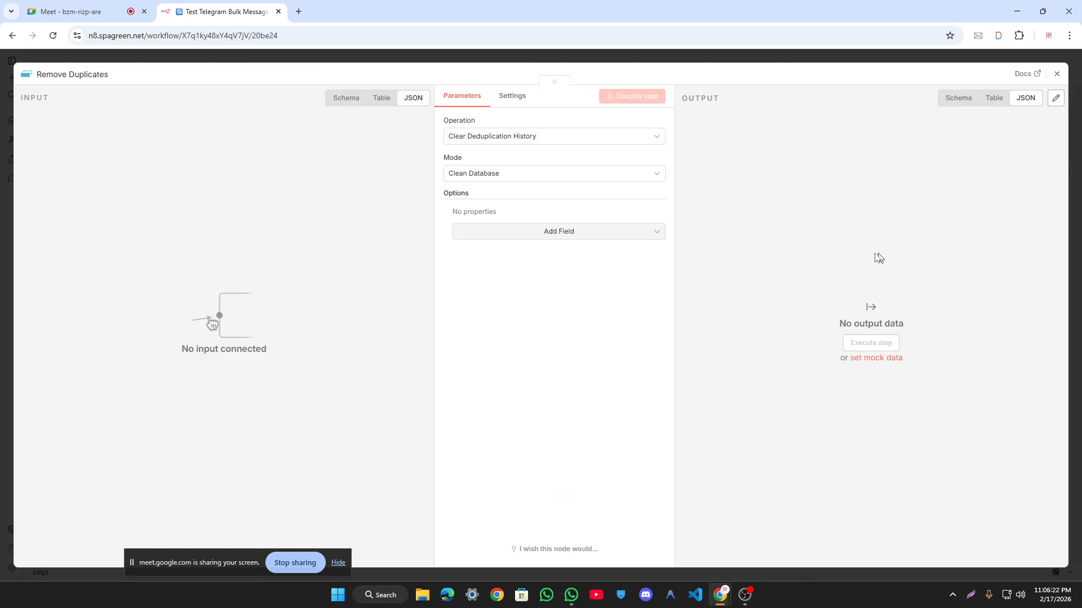
# Step: Add the Scope option to Remove Duplicates and set it to Node
pyautogui.click(535, 140)
pyautogui.click(795, 162)
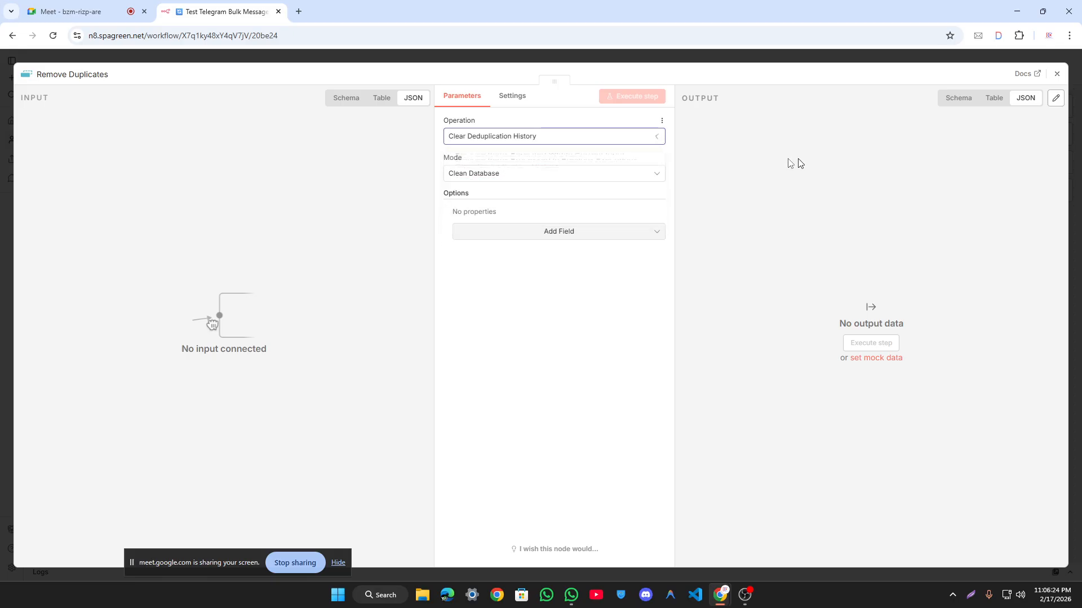
pyautogui.click(530, 180)
pyautogui.click(758, 203)
pyautogui.click(592, 231)
pyautogui.click(563, 260)
pyautogui.click(539, 230)
pyautogui.click(542, 264)
pyautogui.click(558, 232)
pyautogui.click(550, 268)
pyautogui.click(553, 235)
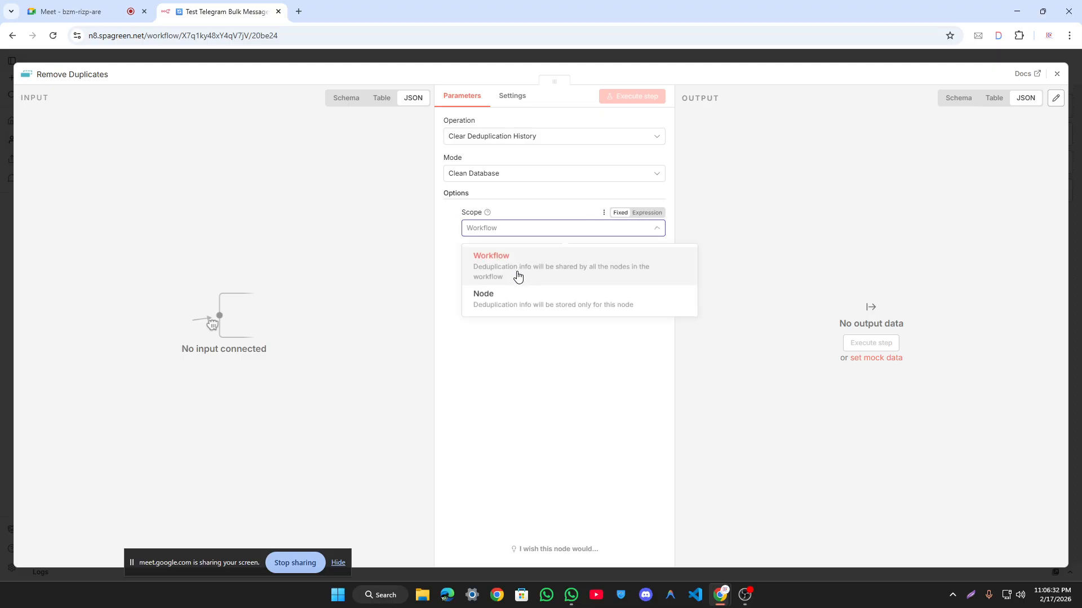
pyautogui.click(517, 294)
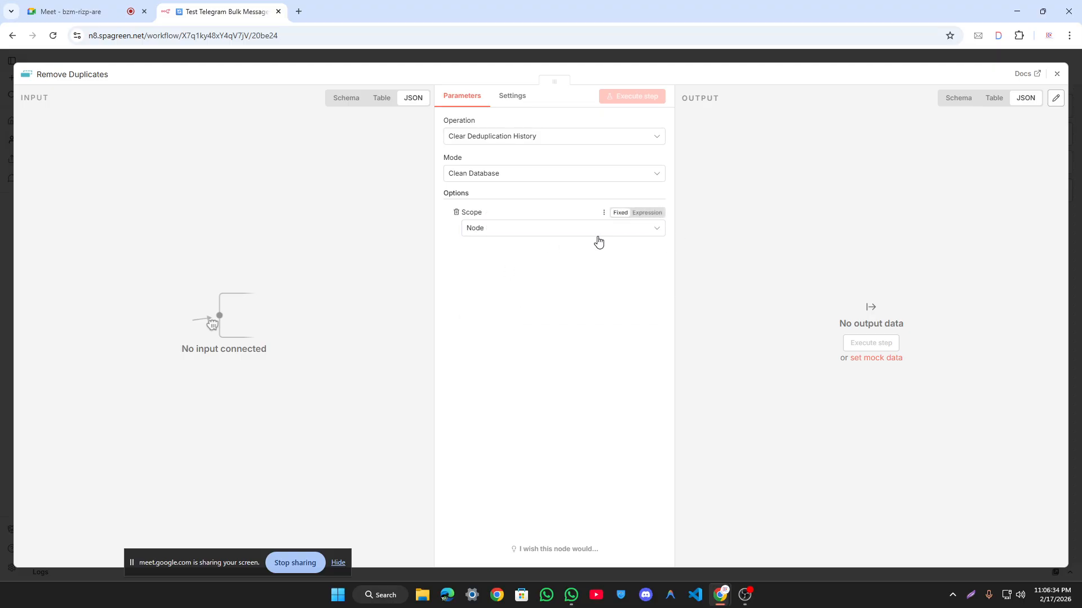
pyautogui.click(638, 65)
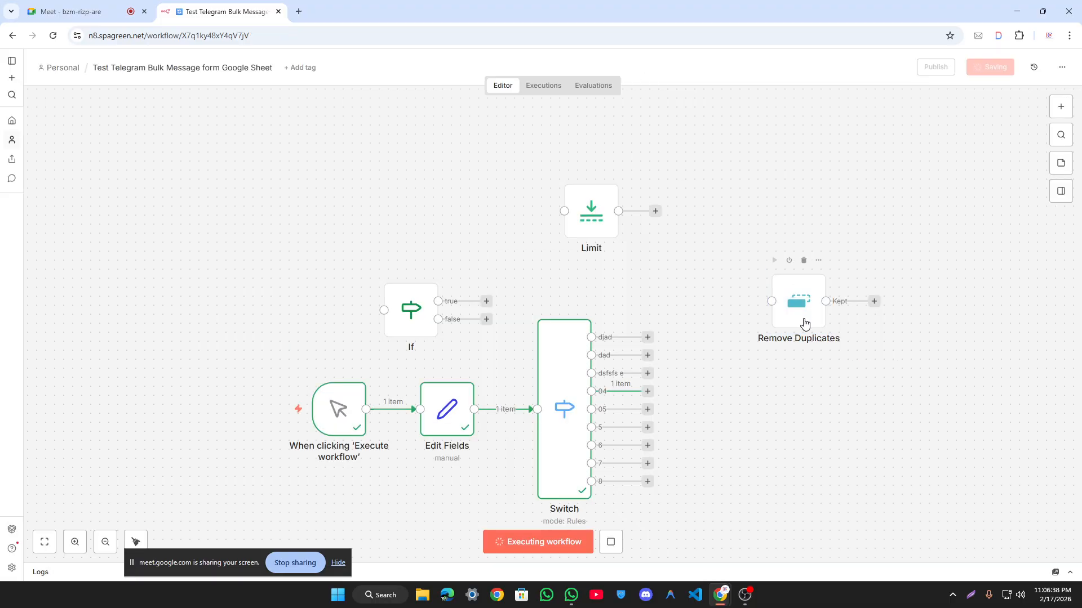
# Step: Recheck Remove Duplicates, keeping Clean Database as the mode
pyautogui.doubleClick(804, 321)
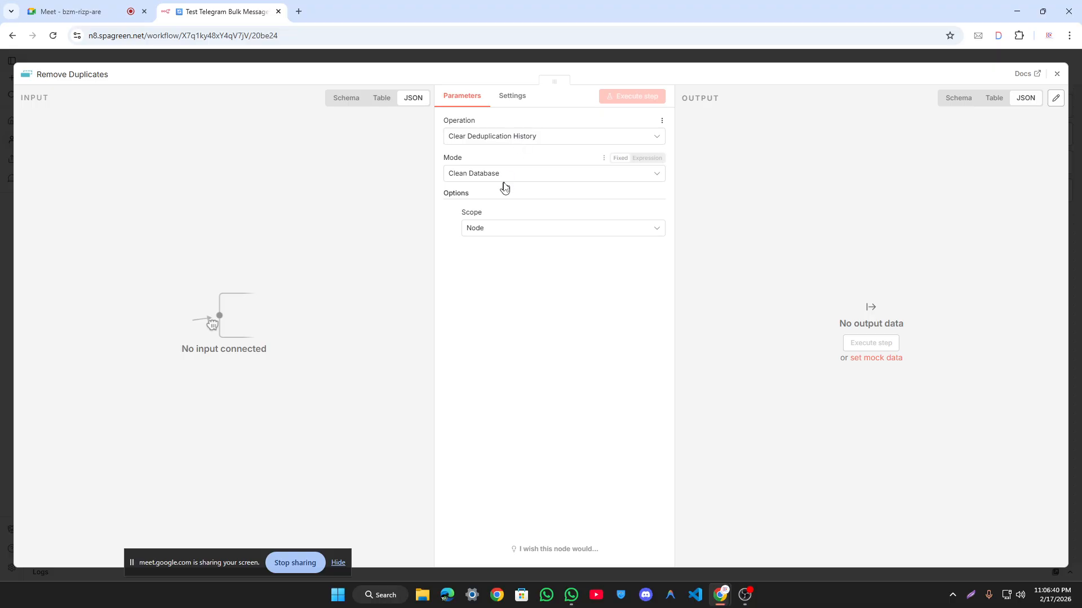
pyautogui.click(527, 179)
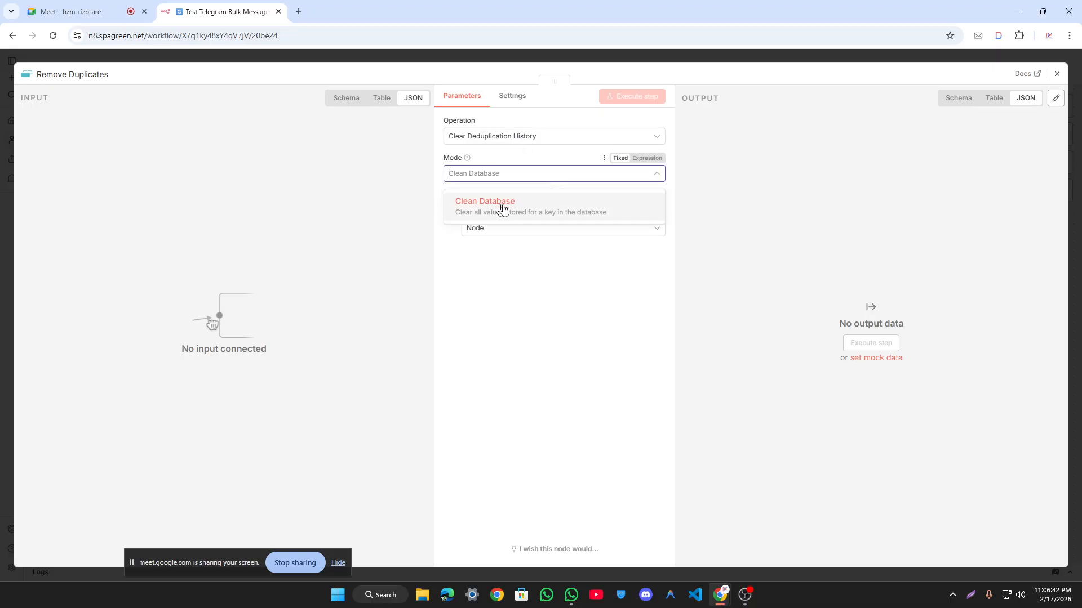
pyautogui.click(583, 151)
pyautogui.click(575, 135)
pyautogui.click(796, 162)
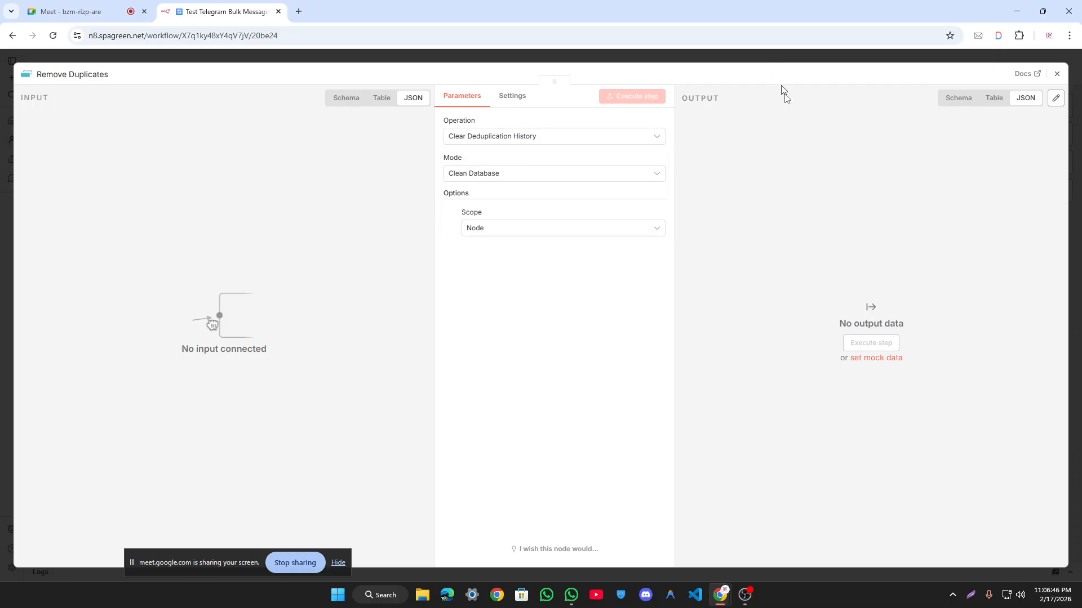
pyautogui.press('Escape')
# Step: Drag a Merge node from Data transformation onto the canvas right of the Limit node
pyautogui.click(1060, 106)
pyautogui.click(952, 270)
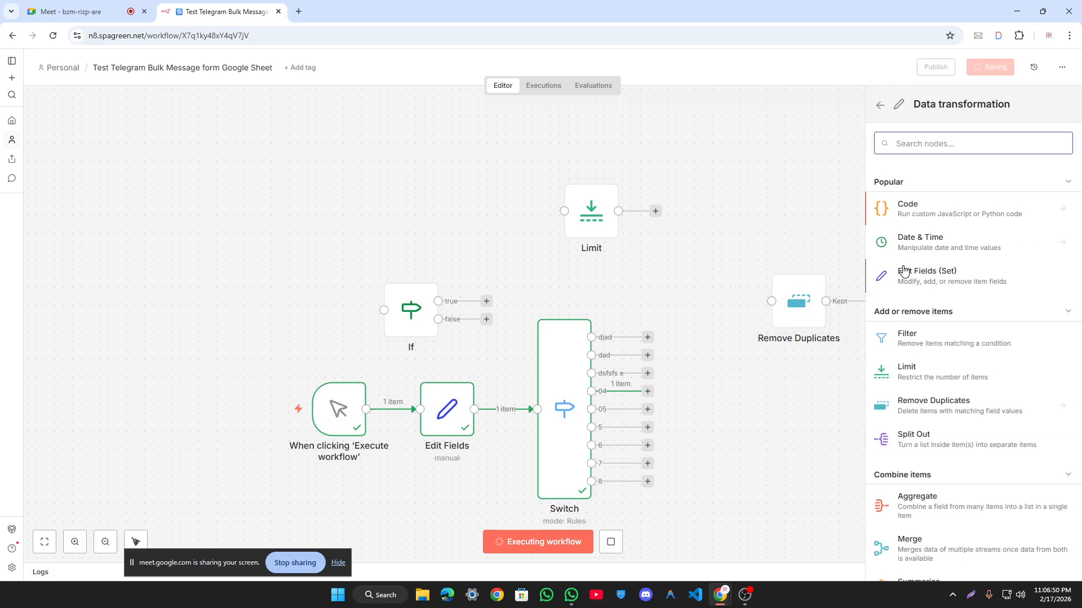
pyautogui.scroll(-3, 942, 276)
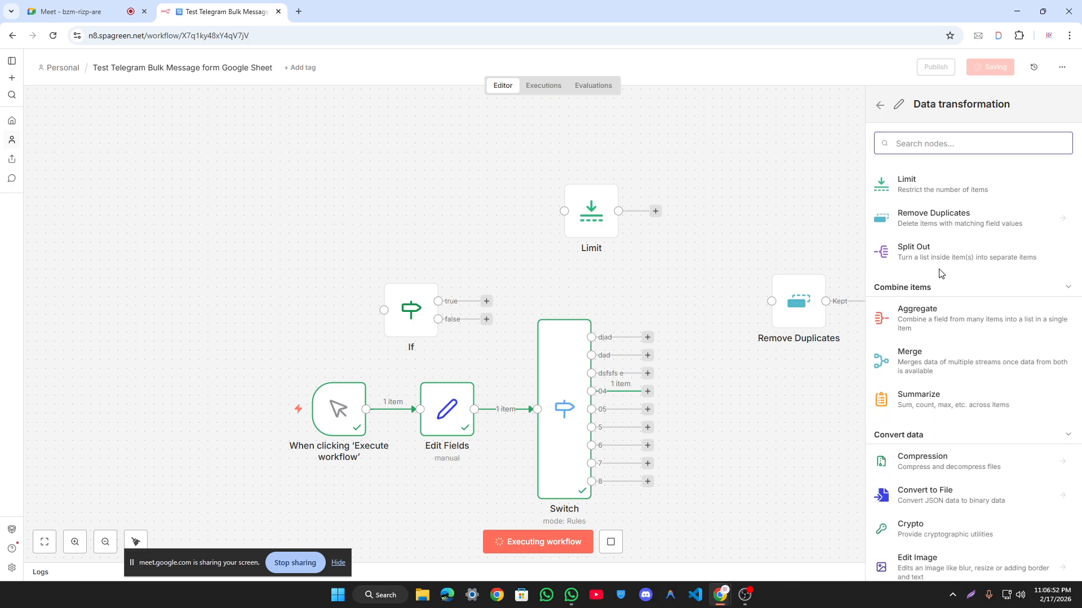
pyautogui.scroll(-2, 939, 270)
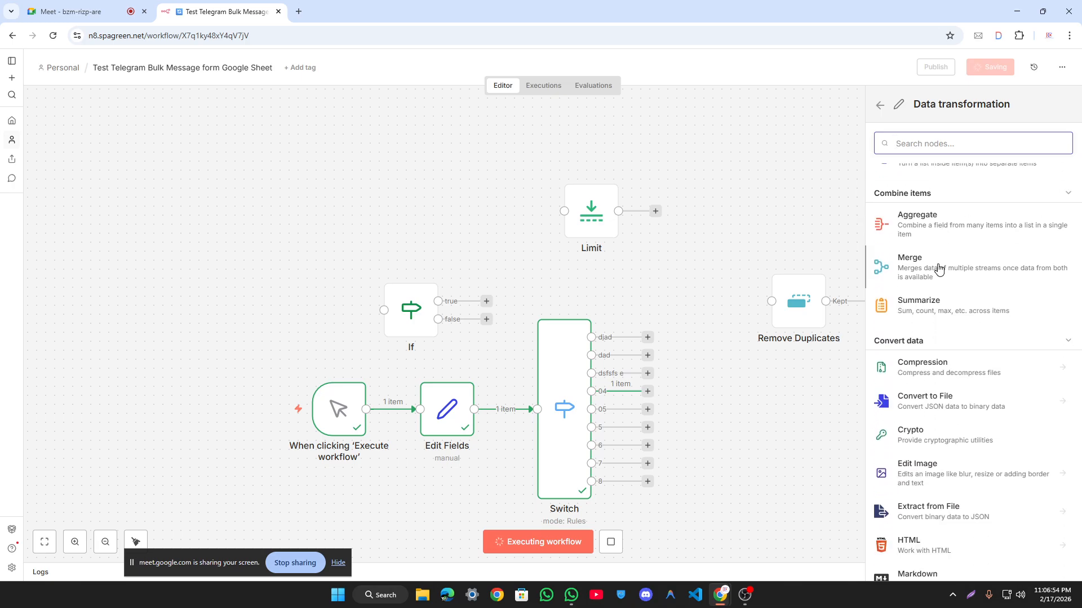
pyautogui.moveTo(958, 276); pyautogui.dragTo(703, 194)
# Step: Reposition the Remove Duplicates, Limit and If nodes on the canvas
pyautogui.click(755, 67)
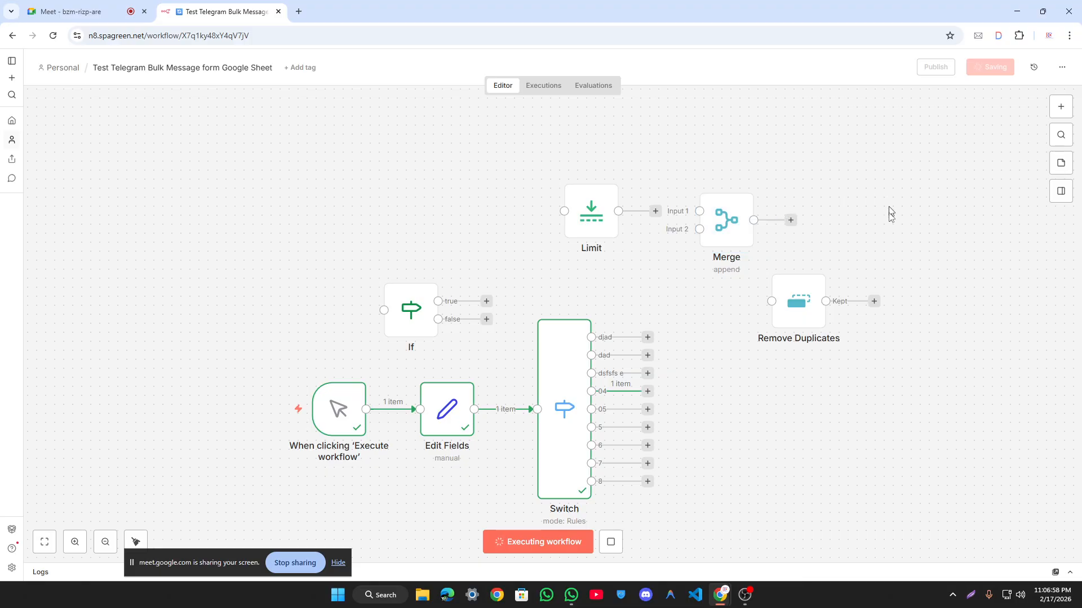
pyautogui.moveTo(799, 301); pyautogui.dragTo(321, 194)
pyautogui.moveTo(566, 202); pyautogui.dragTo(439, 203)
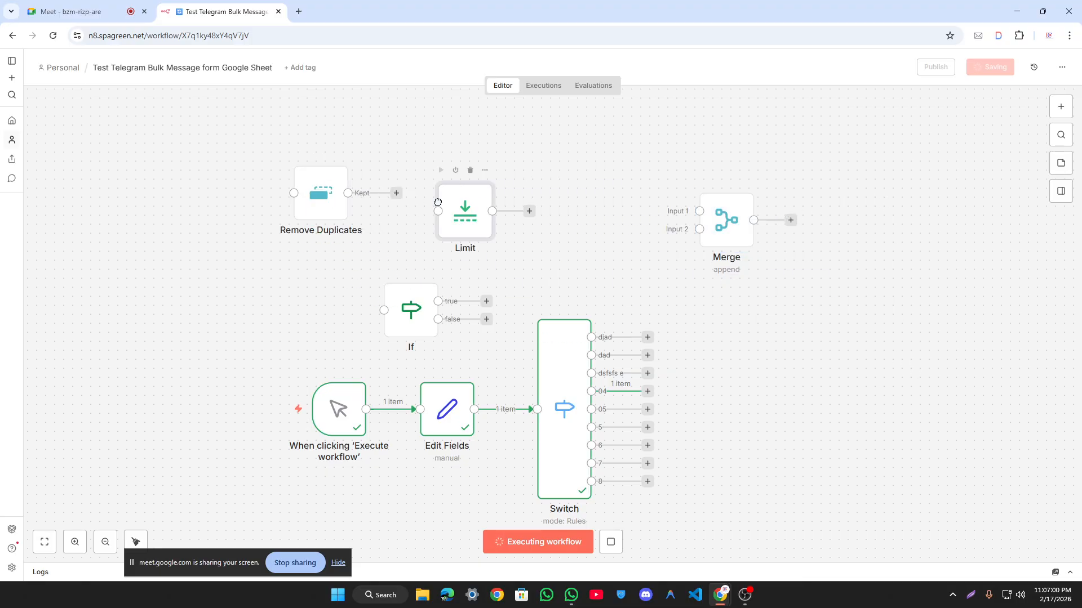
pyautogui.doubleClick(736, 226)
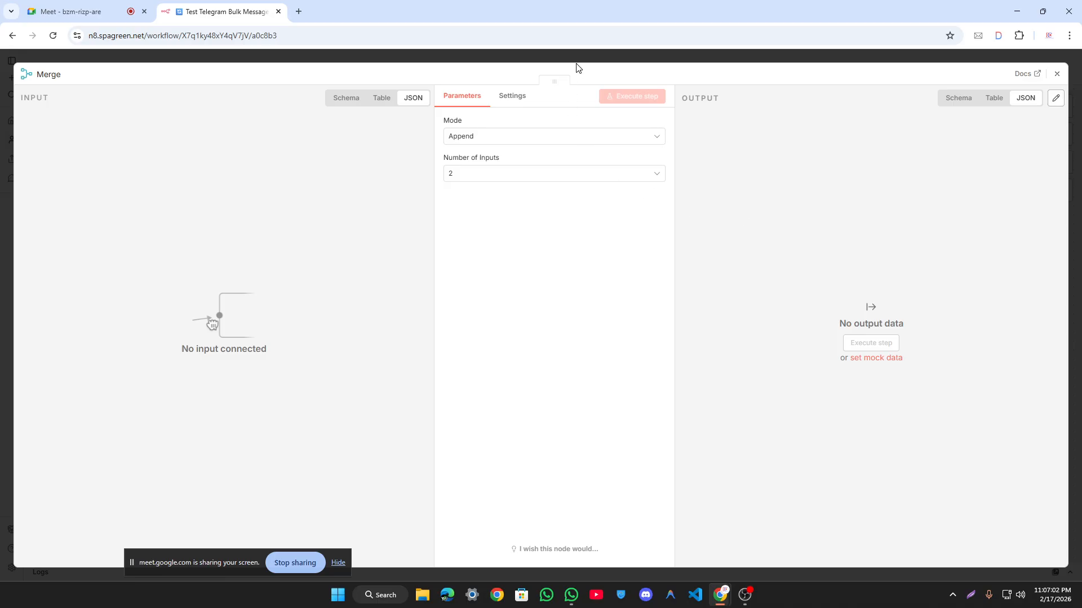
pyautogui.click(599, 61)
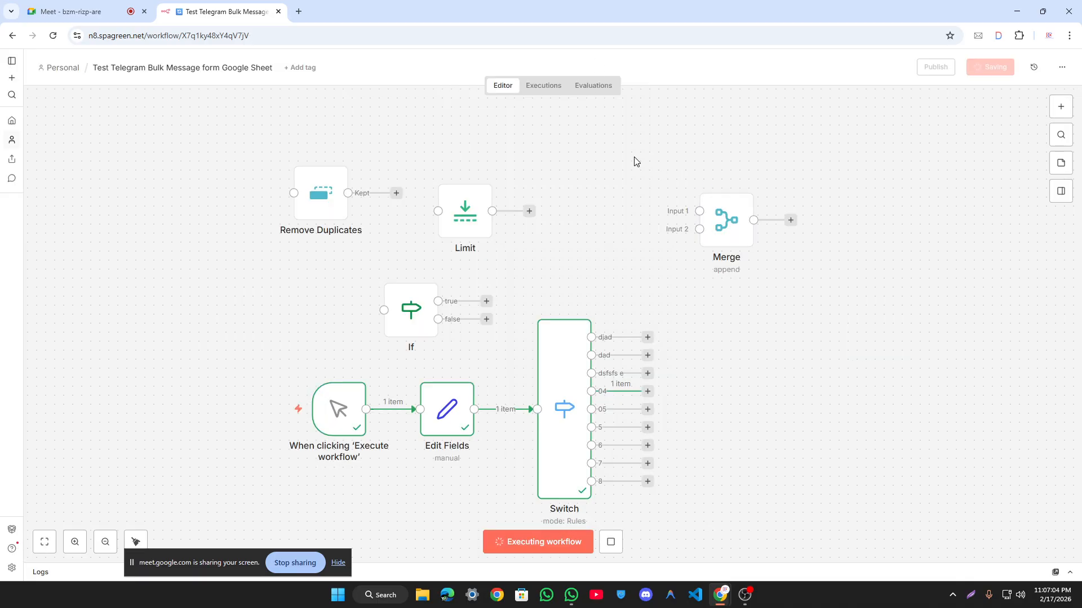
pyautogui.moveTo(414, 304); pyautogui.dragTo(531, 268)
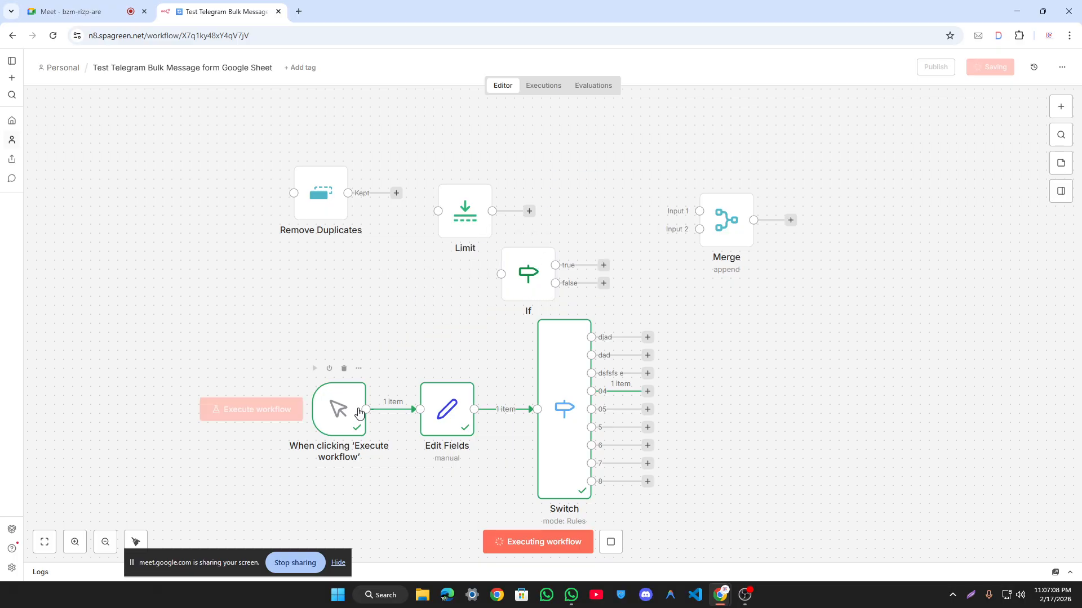
# Step: Connect the manual trigger's output to If, Limit and Remove Duplicates
pyautogui.moveTo(366, 409); pyautogui.dragTo(501, 274)
pyautogui.moveTo(366, 409); pyautogui.dragTo(437, 211)
pyautogui.moveTo(366, 409); pyautogui.dragTo(465, 155)
# Step: Place Remove Duplicates above Limit and move Merge further right
pyautogui.moveTo(663, 221); pyautogui.dragTo(542, 213)
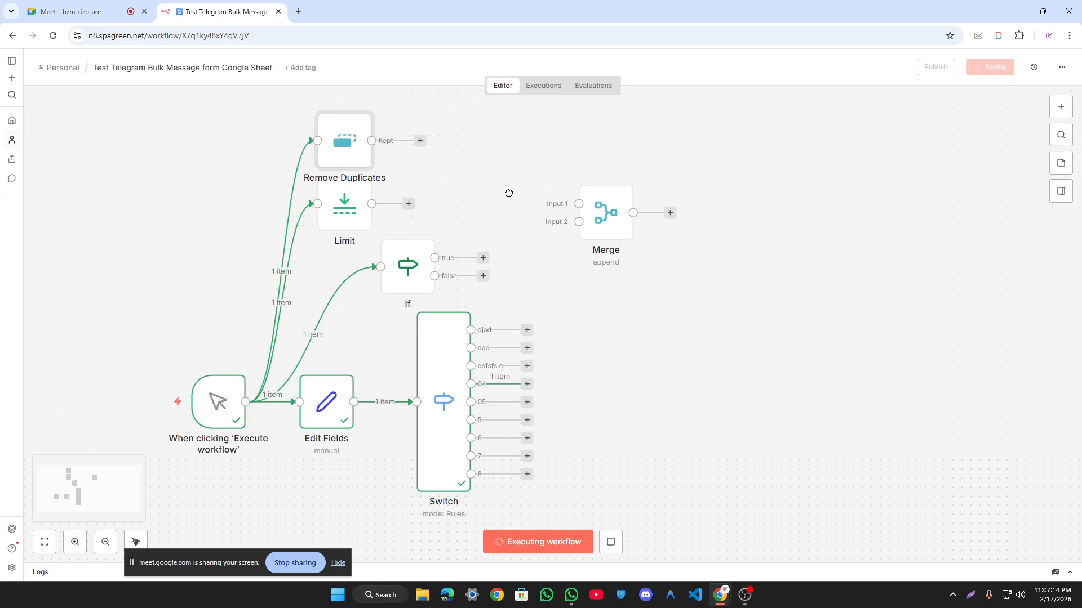
pyautogui.scroll(-3, 516, 192)
pyautogui.click(565, 235)
pyautogui.click(544, 235)
pyautogui.moveTo(543, 235); pyautogui.dragTo(730, 235)
# Step: Stack Remove Duplicates, Limit and If in a column left of Merge
pyautogui.moveTo(576, 445); pyautogui.dragTo(398, 279)
pyautogui.click(324, 101)
pyautogui.moveTo(327, 186); pyautogui.dragTo(440, 140)
pyautogui.click(584, 242)
pyautogui.moveTo(489, 196); pyautogui.dragTo(482, 212)
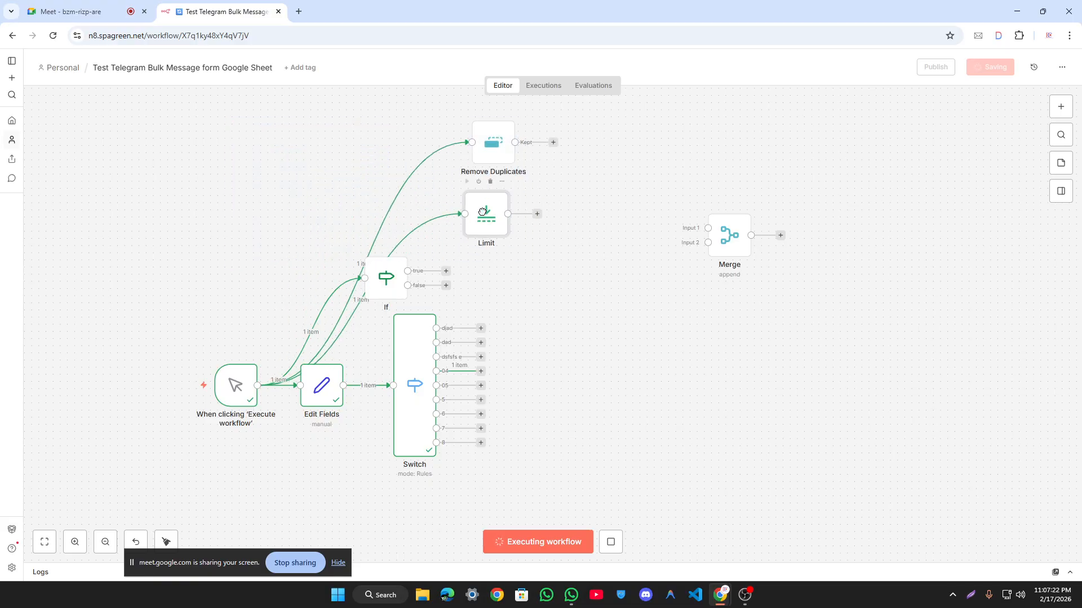
pyautogui.moveTo(403, 280); pyautogui.dragTo(489, 274)
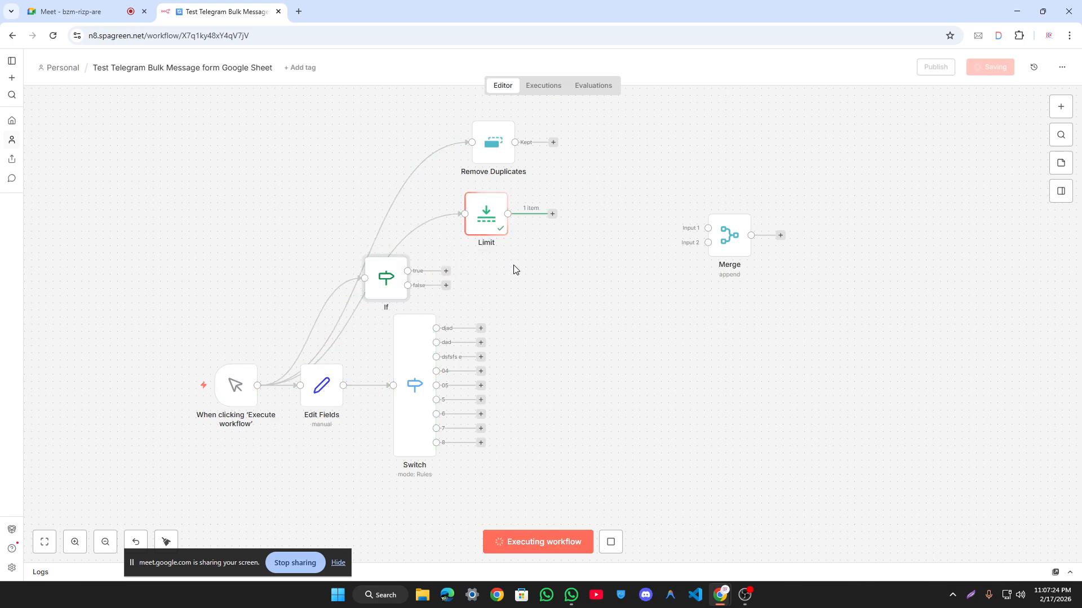
pyautogui.moveTo(391, 280); pyautogui.dragTo(484, 280)
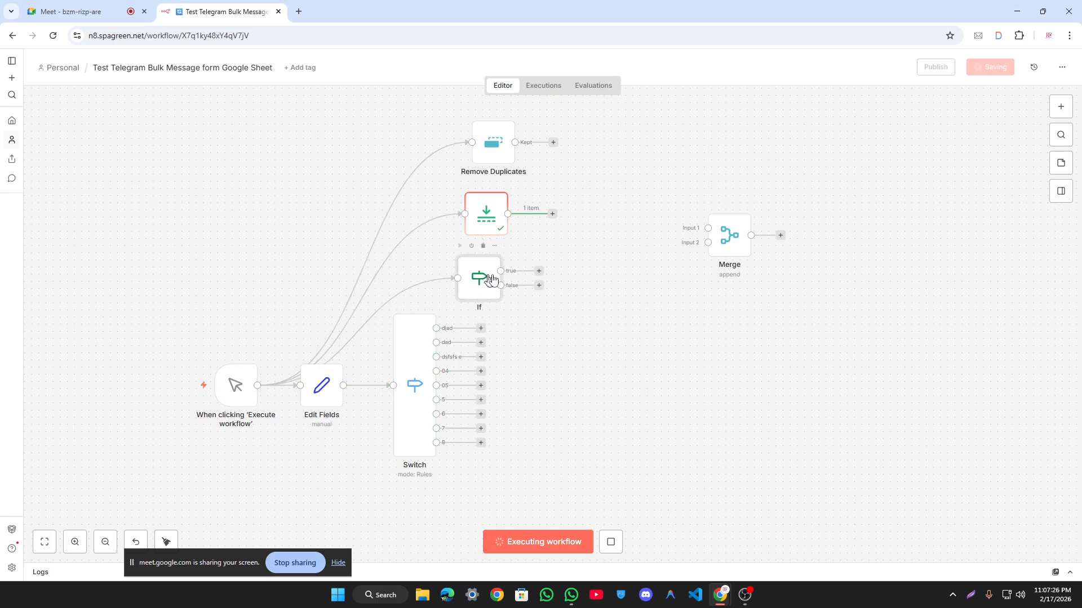
# Step: Move Switch beneath If and shift the trigger and Edit Fields nodes up
pyautogui.click(611, 541)
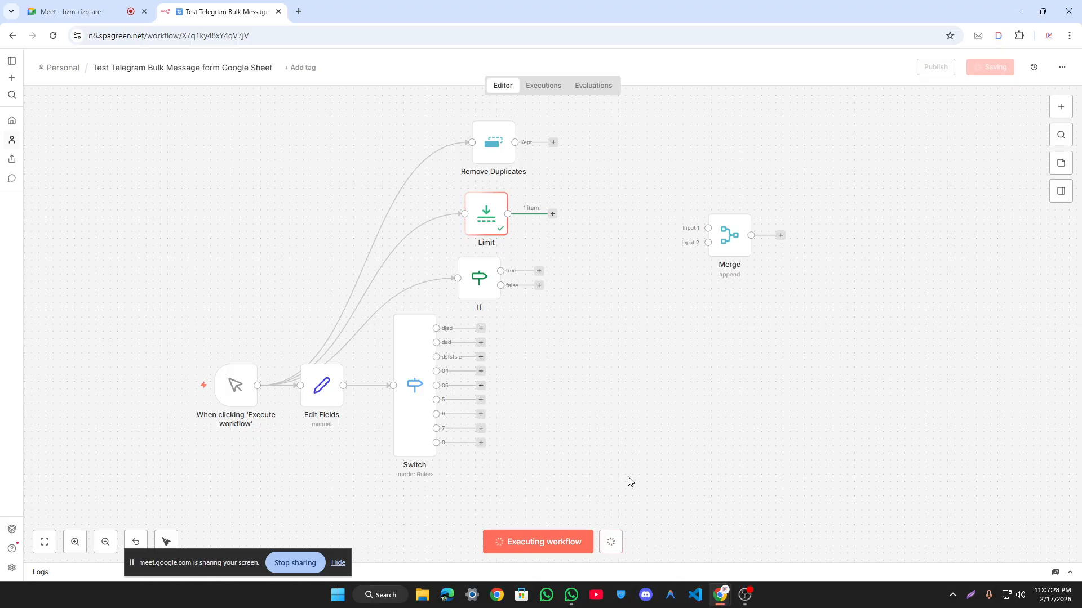
pyautogui.moveTo(413, 360); pyautogui.dragTo(478, 361)
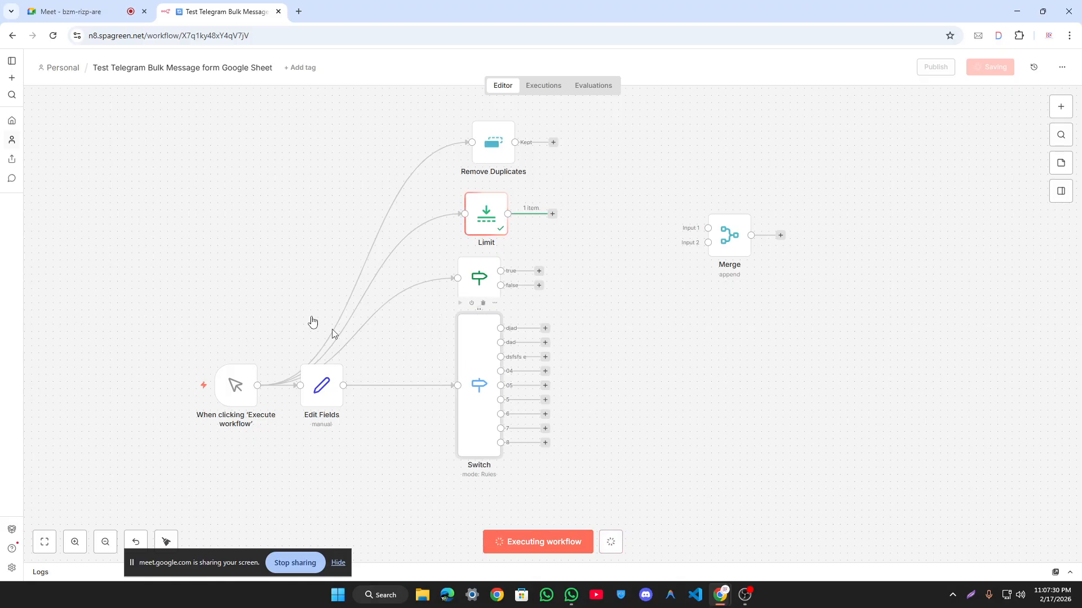
pyautogui.moveTo(289, 258); pyautogui.dragTo(157, 447)
pyautogui.moveTo(299, 383); pyautogui.dragTo(343, 346)
pyautogui.click(365, 304)
pyautogui.moveTo(632, 191); pyautogui.dragTo(596, 216)
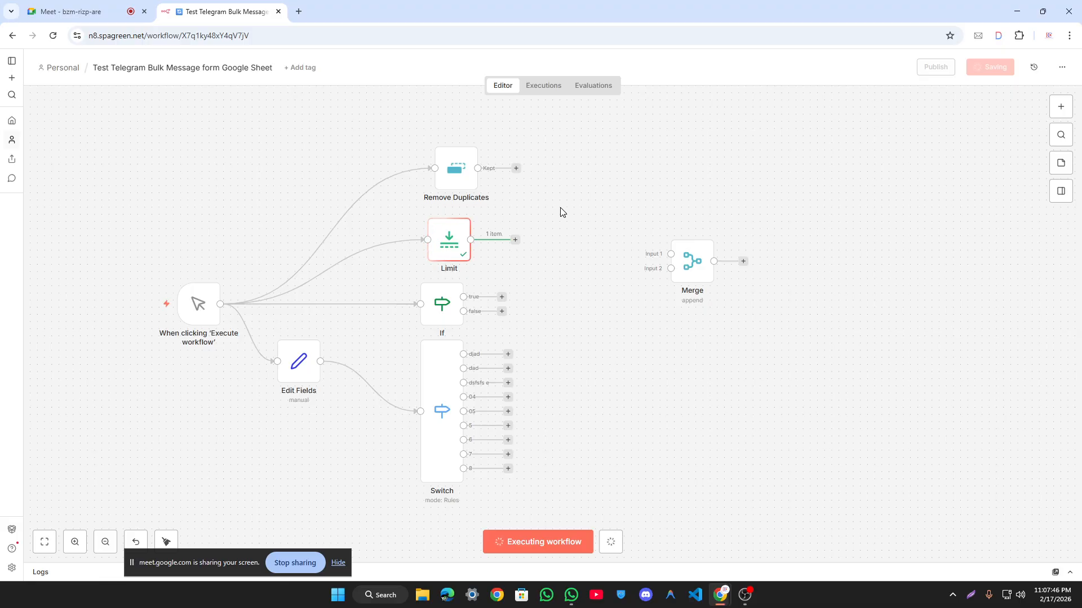
# Step: Set the Merge node's Number of Inputs to 3
pyautogui.doubleClick(693, 261)
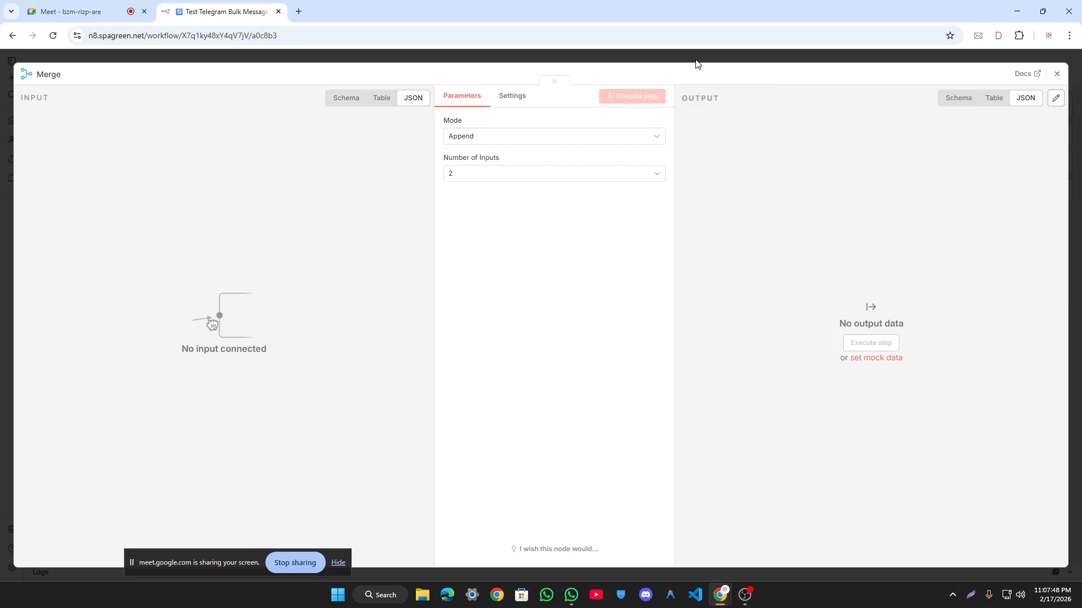
pyautogui.click(696, 60)
pyautogui.scroll(3, 694, 286)
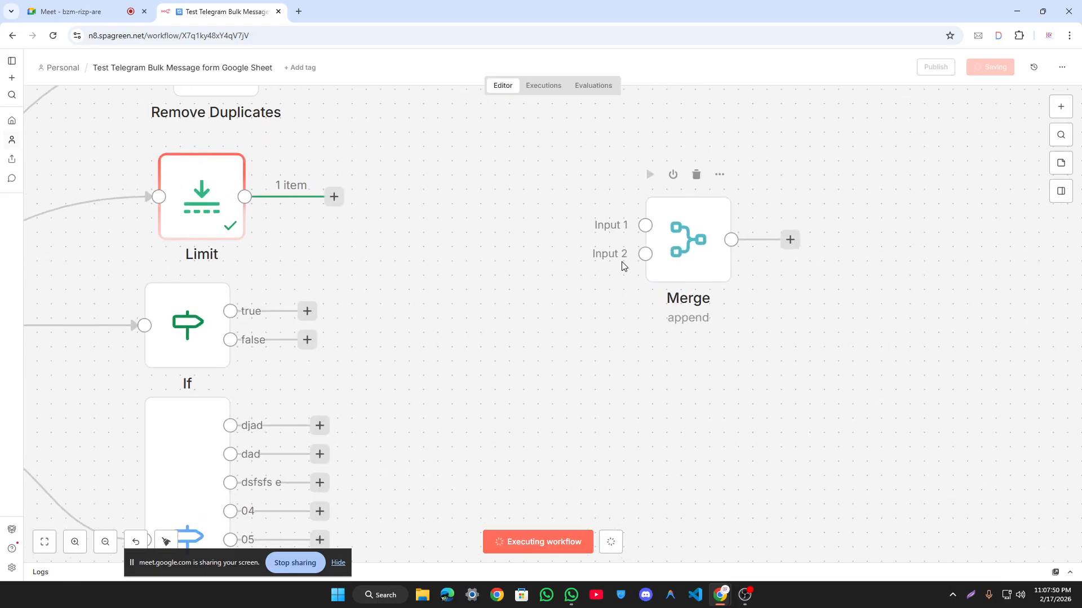
pyautogui.doubleClick(685, 251)
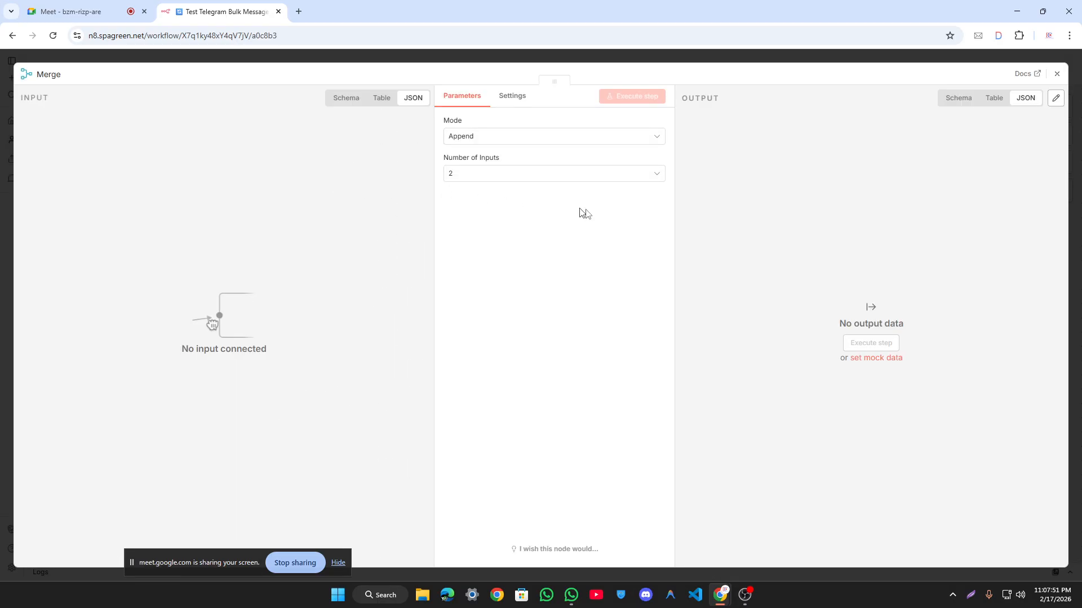
pyautogui.click(530, 173)
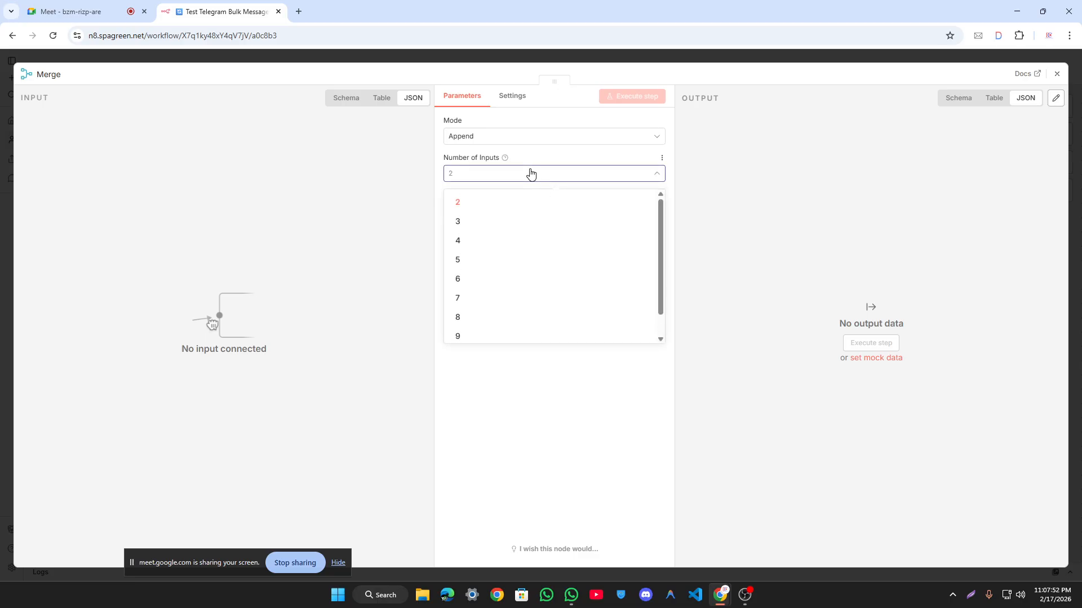
pyautogui.click(628, 175)
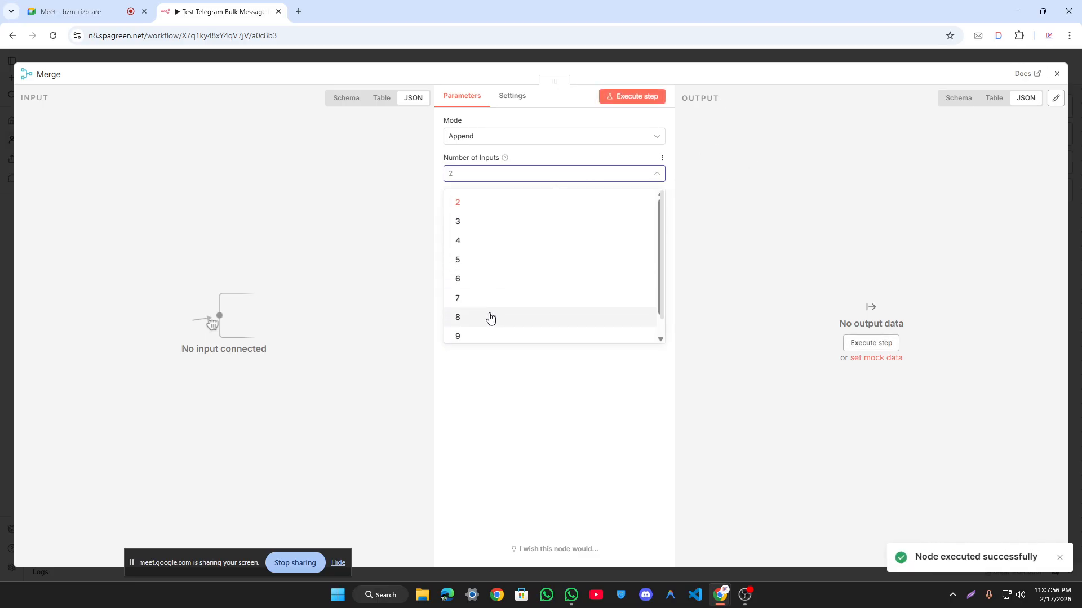
pyautogui.click(623, 60)
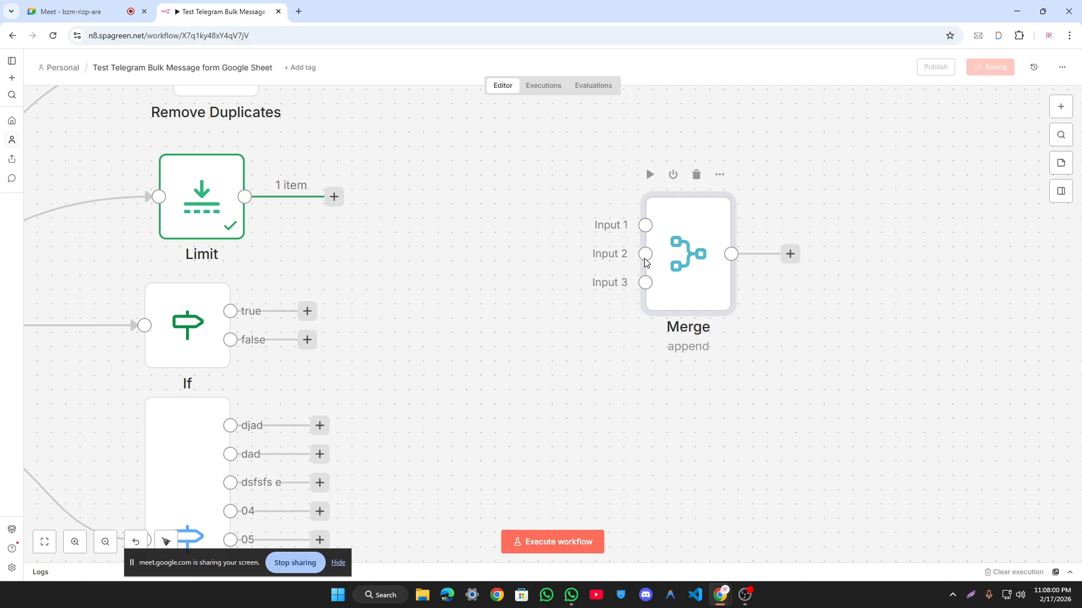
# Step: Wire Limit into Merge Input 2 and another source node into Merge
pyautogui.moveTo(336, 200); pyautogui.dragTo(646, 253)
pyautogui.scroll(3, 338, 183)
pyautogui.moveTo(335, 148); pyautogui.dragTo(645, 319)
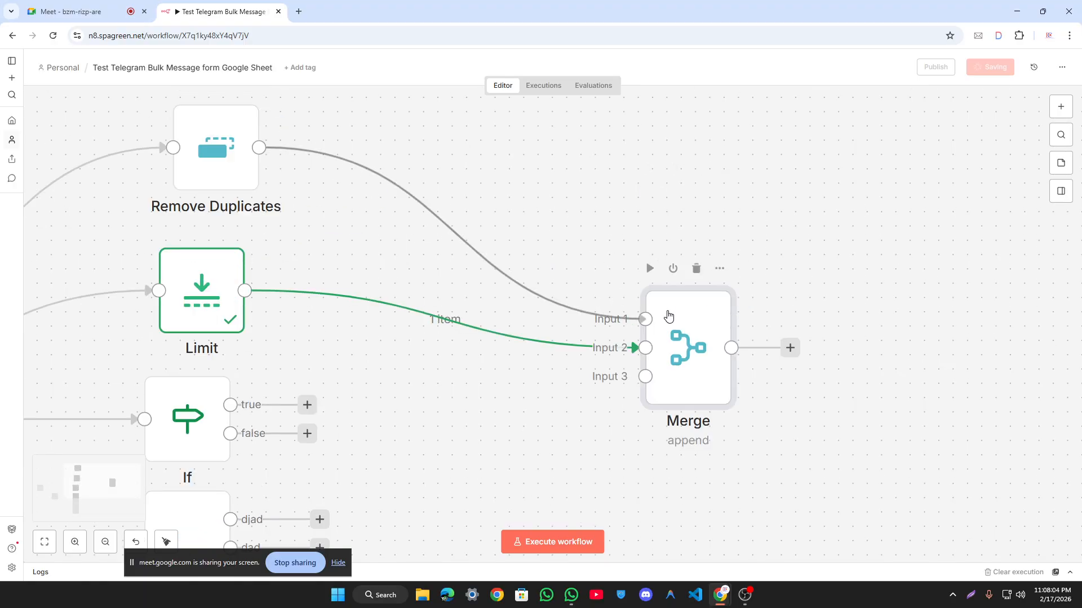
pyautogui.scroll(-2, 536, 214)
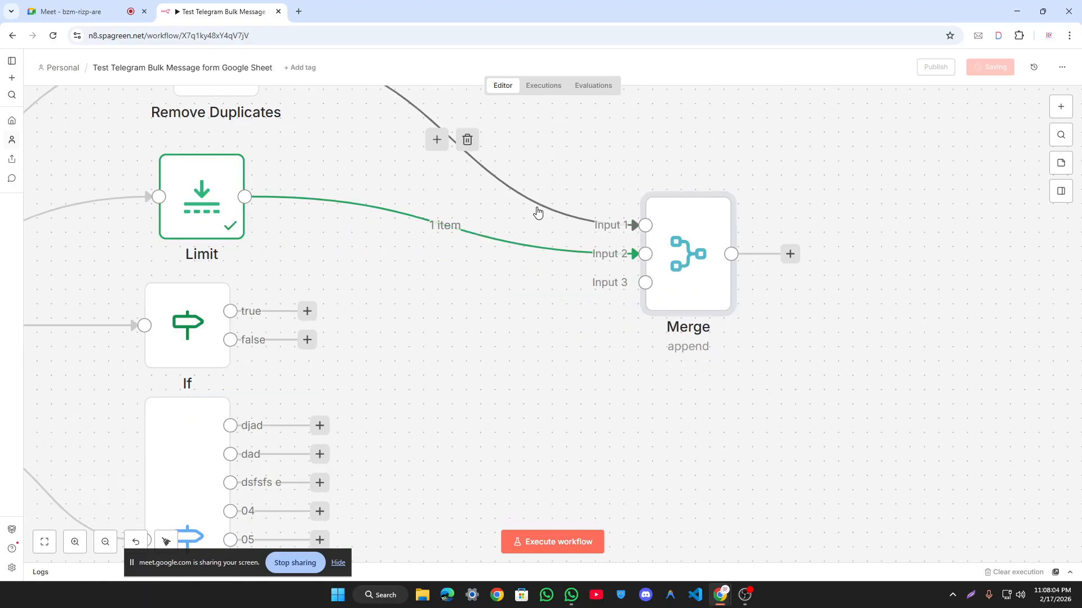
# Step: Raise the Merge node's Number of Inputs to 10
pyautogui.doubleClick(656, 282)
pyautogui.click(536, 181)
pyautogui.scroll(-2, 532, 271)
pyautogui.click(533, 334)
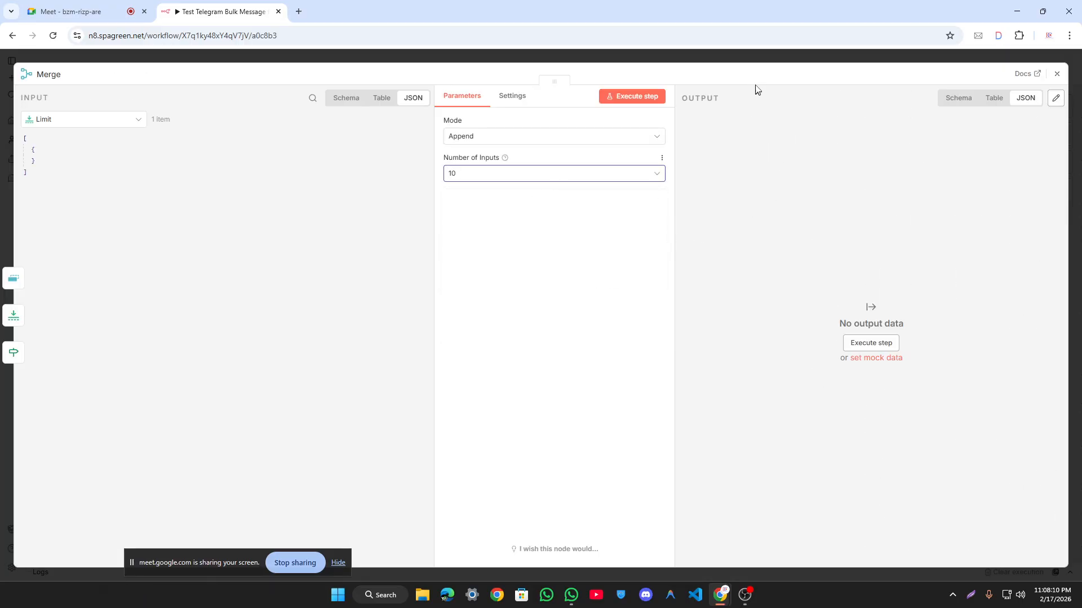
pyautogui.click(748, 60)
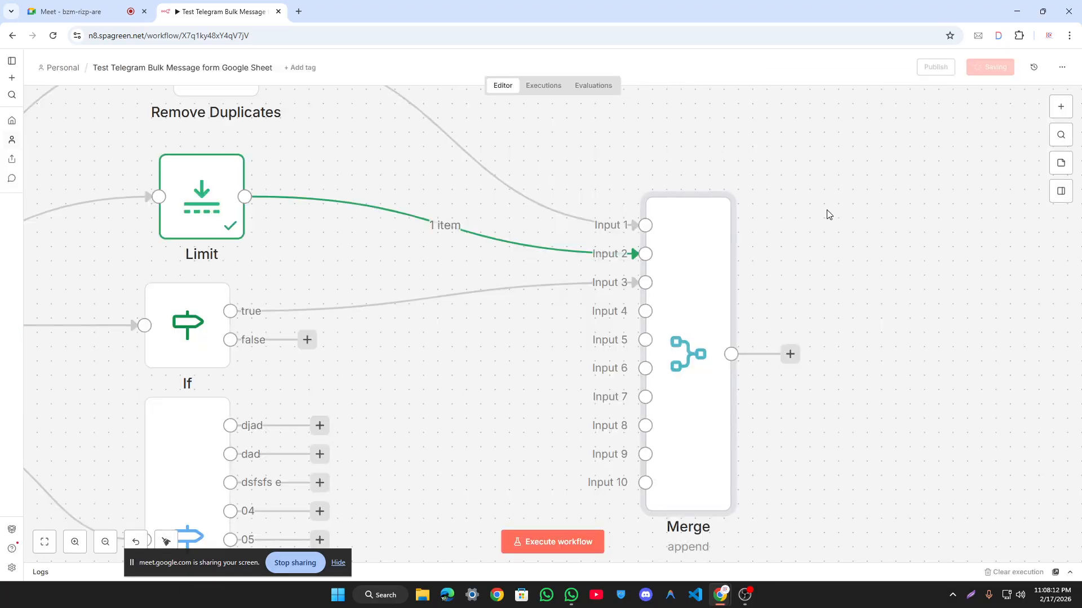
pyautogui.scroll(-3, 828, 213)
pyautogui.scroll(2, 814, 230)
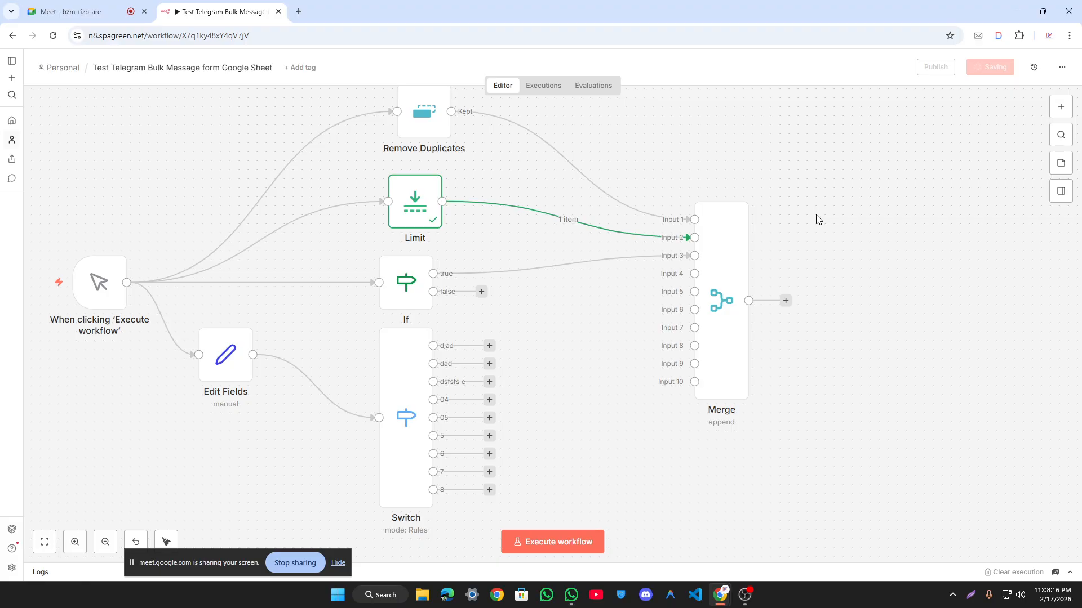
# Step: Move Merge up-left, then wire If false to Input 4 and Switch djad to Input 5
pyautogui.doubleClick(737, 265)
pyautogui.click(703, 56)
pyautogui.scroll(2, 848, 394)
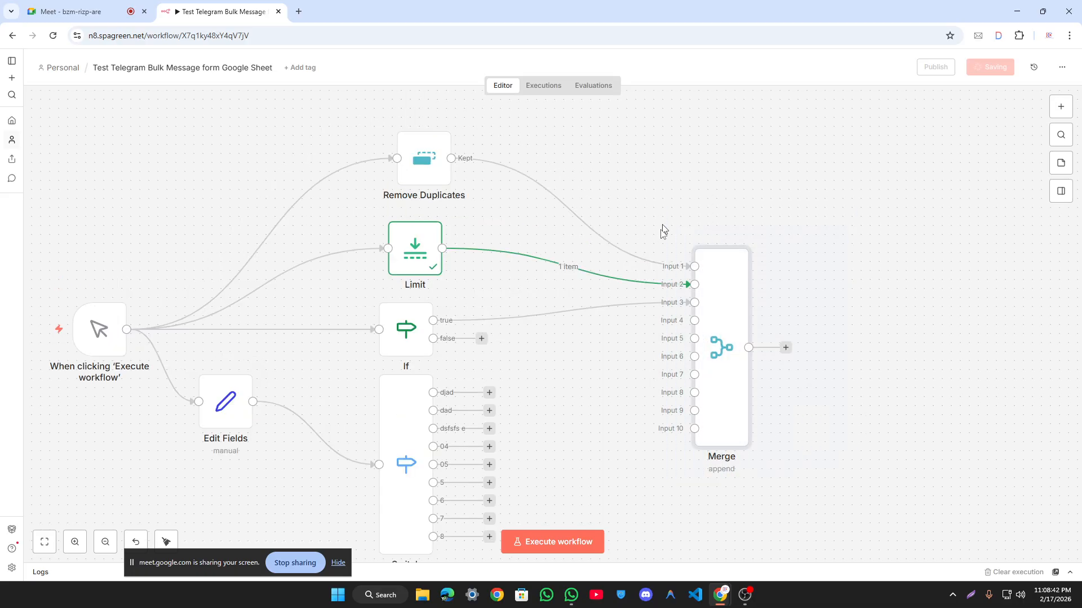
pyautogui.moveTo(717, 328); pyautogui.dragTo(690, 247)
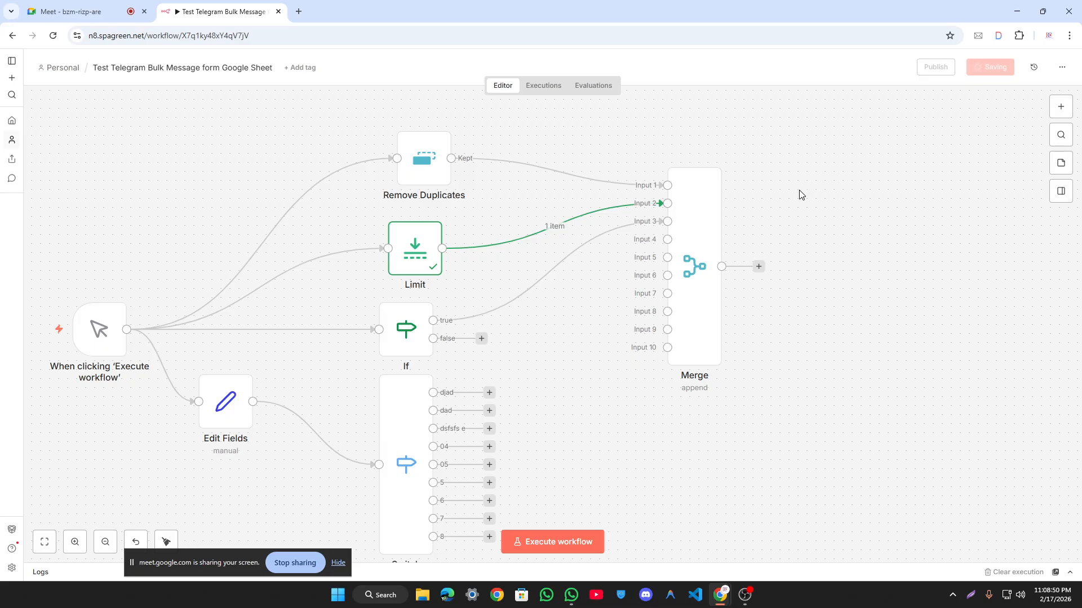
pyautogui.moveTo(432, 338); pyautogui.dragTo(667, 239)
pyautogui.moveTo(490, 394); pyautogui.dragTo(668, 259)
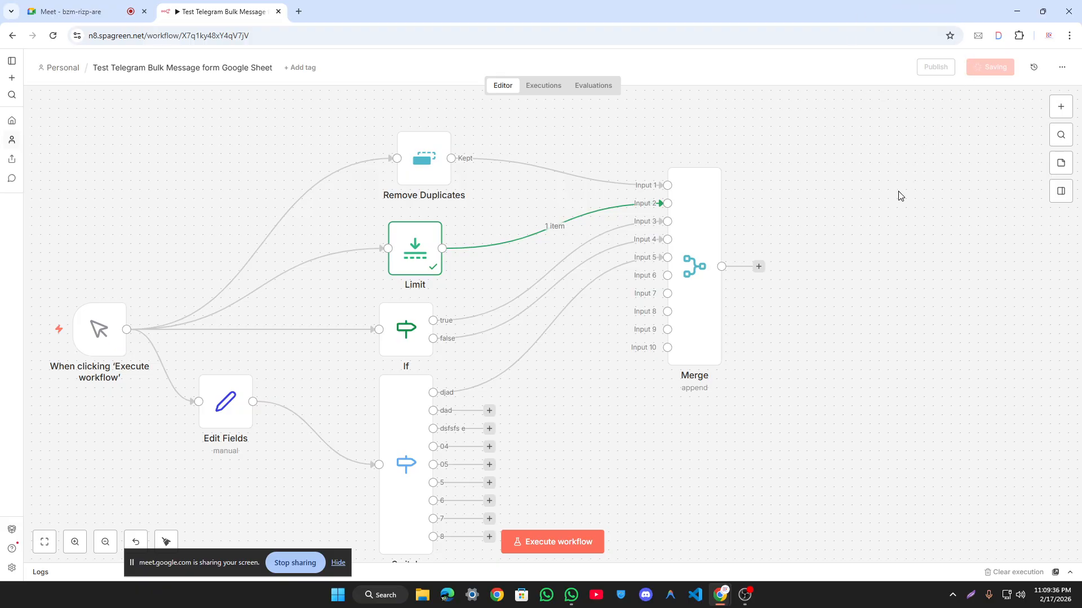
# Step: Fit the whole workflow into view, pan left, and execute the workflow
pyautogui.press('1')
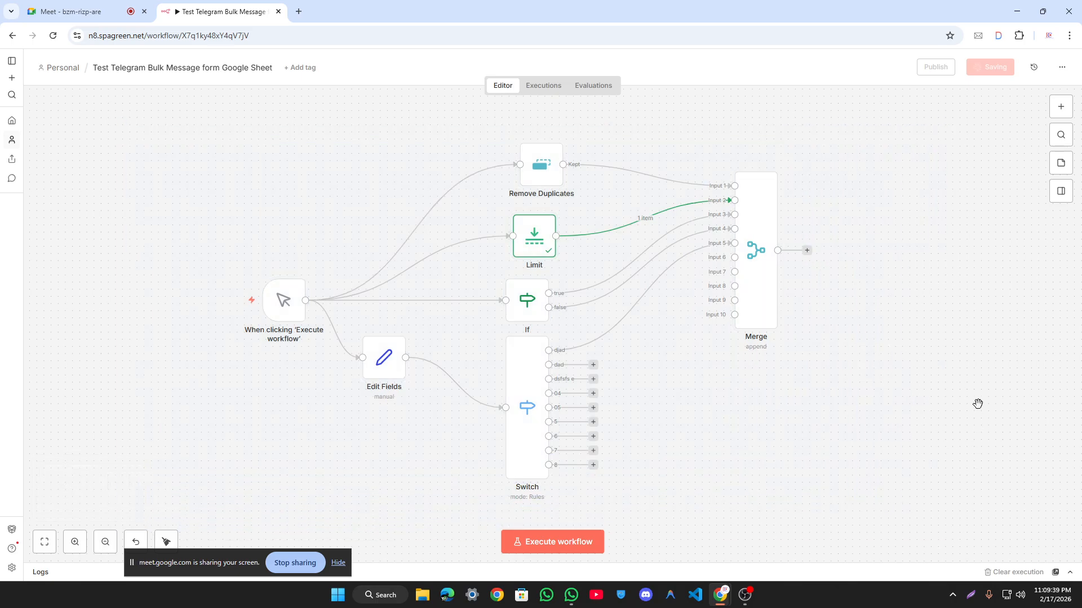
pyautogui.moveTo(914, 377); pyautogui.dragTo(836, 377)
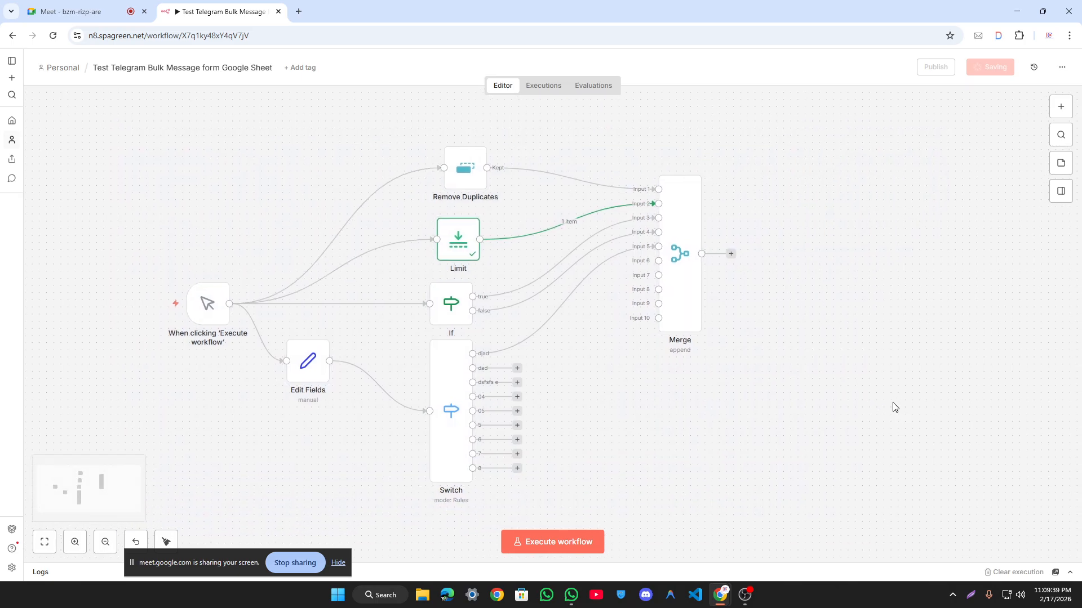
pyautogui.click(569, 542)
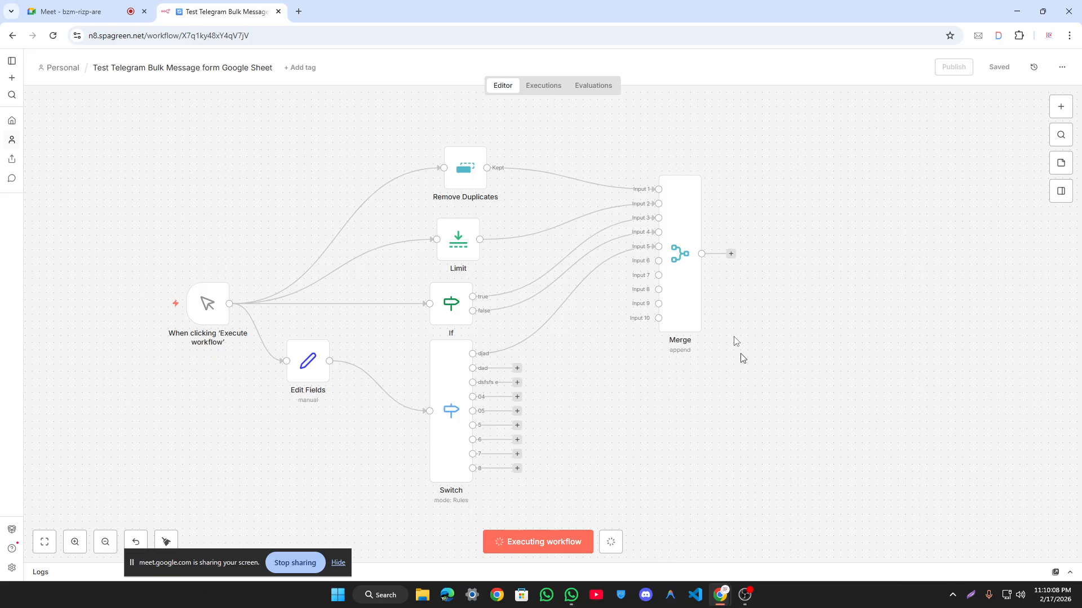
# Step: Inspect the Merge node, then reload the workflow editor page
pyautogui.doubleClick(674, 213)
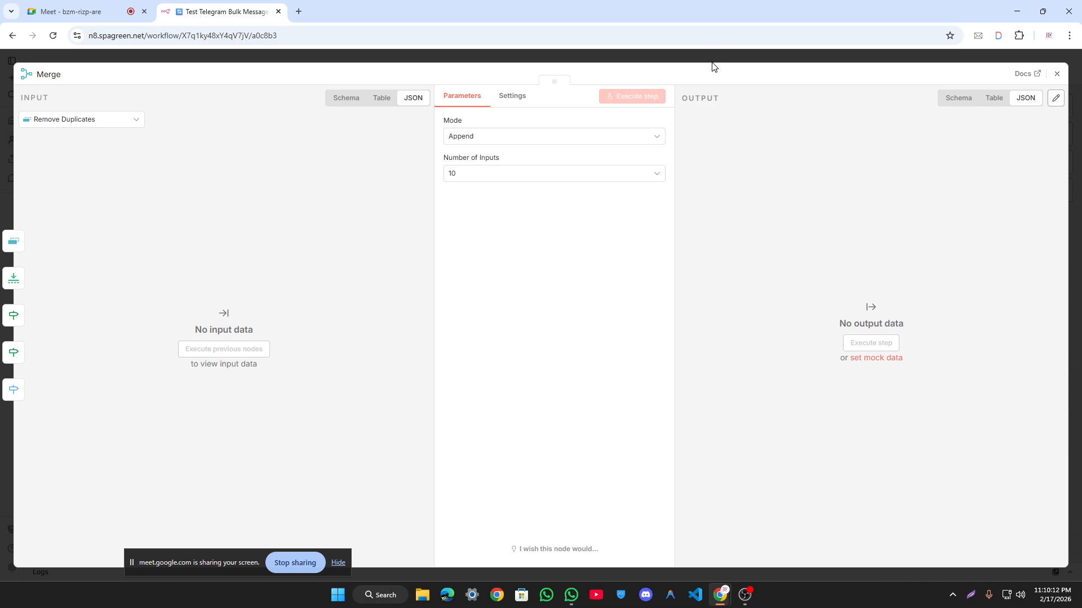
pyautogui.click(712, 56)
pyautogui.moveTo(731, 255); pyautogui.dragTo(779, 212)
pyautogui.click(770, 299)
pyautogui.rightClick(94, 111)
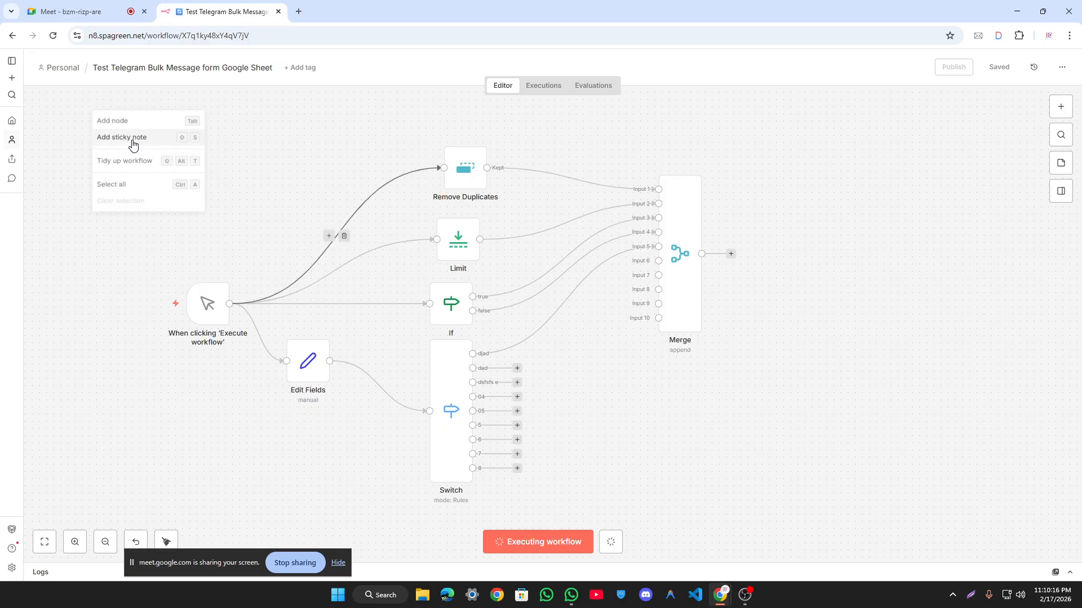
pyautogui.click(54, 37)
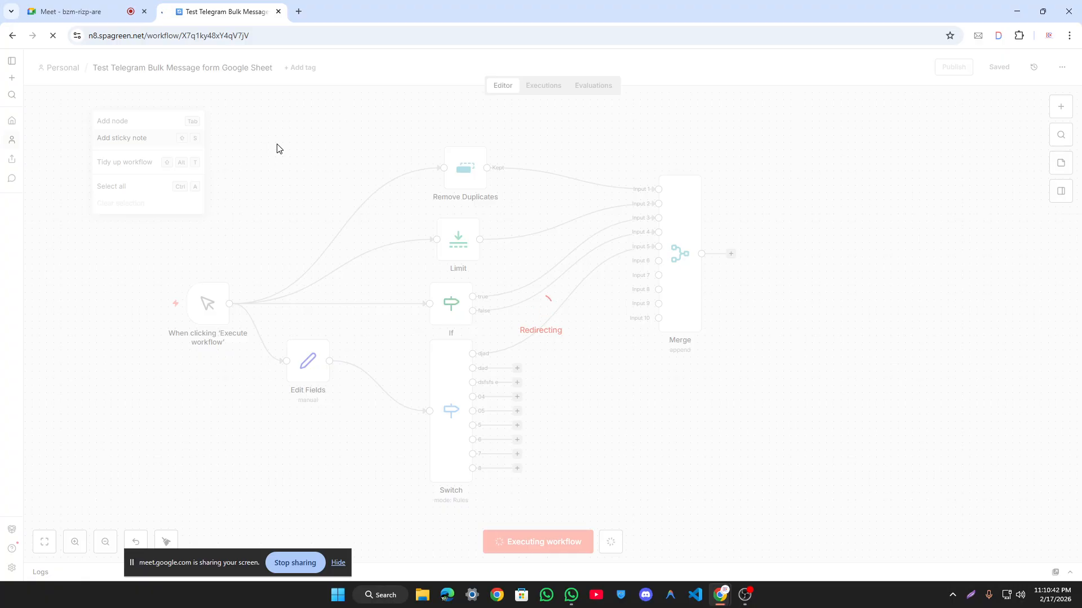
# Step: Admit the waiting guest in Google Meet, then return to the n8n workflow tab
pyautogui.click(76, 4)
pyautogui.click(1025, 257)
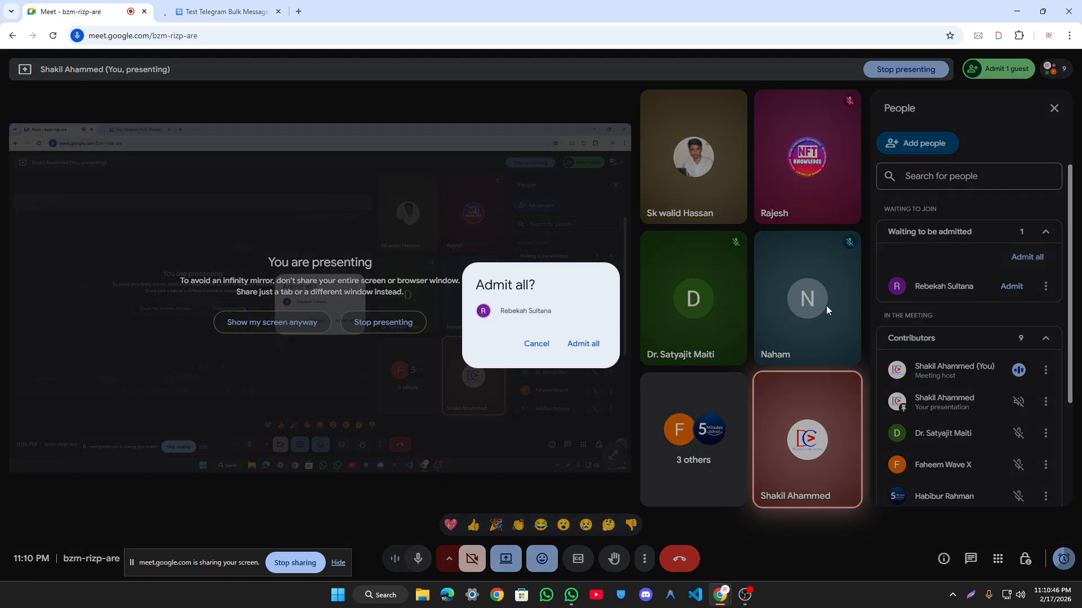
pyautogui.click(584, 343)
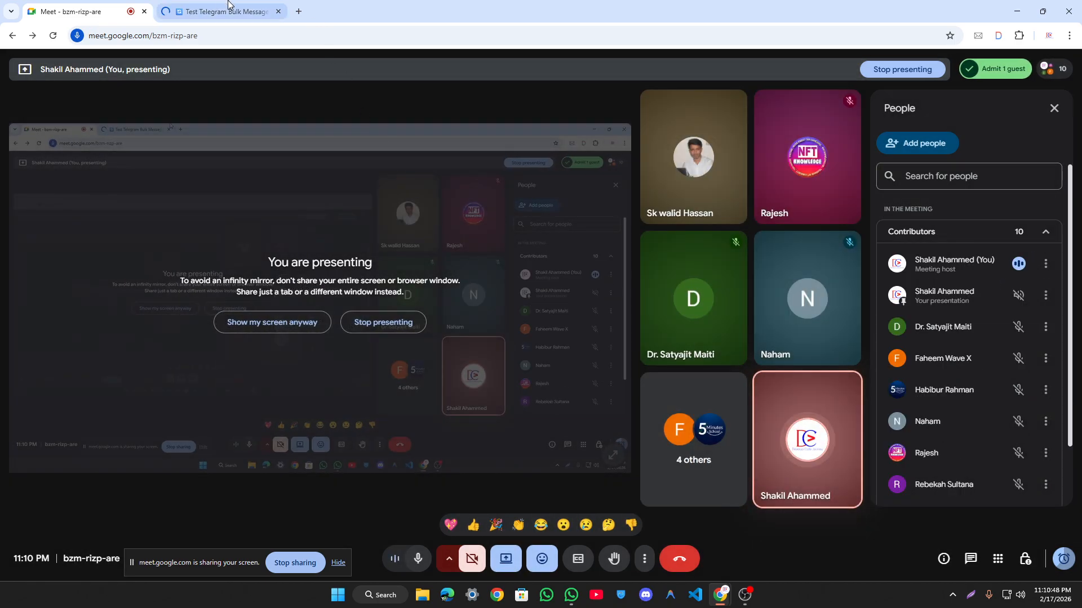
pyautogui.click(243, 5)
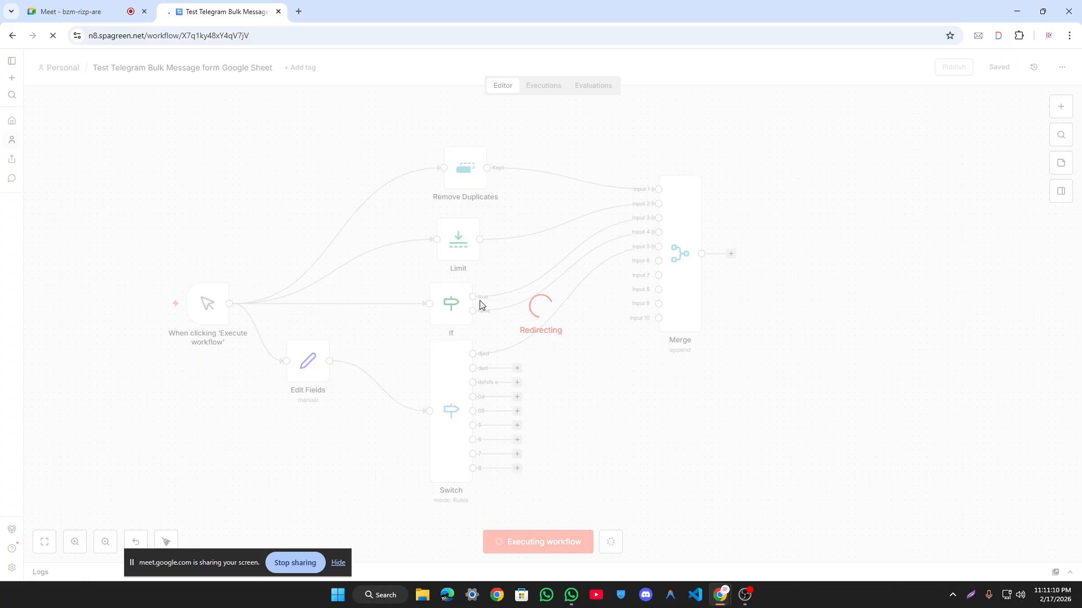
# Step: Stop the hanging request and repeatedly try loading the n8n instance in a new tab
pyautogui.click(52, 38)
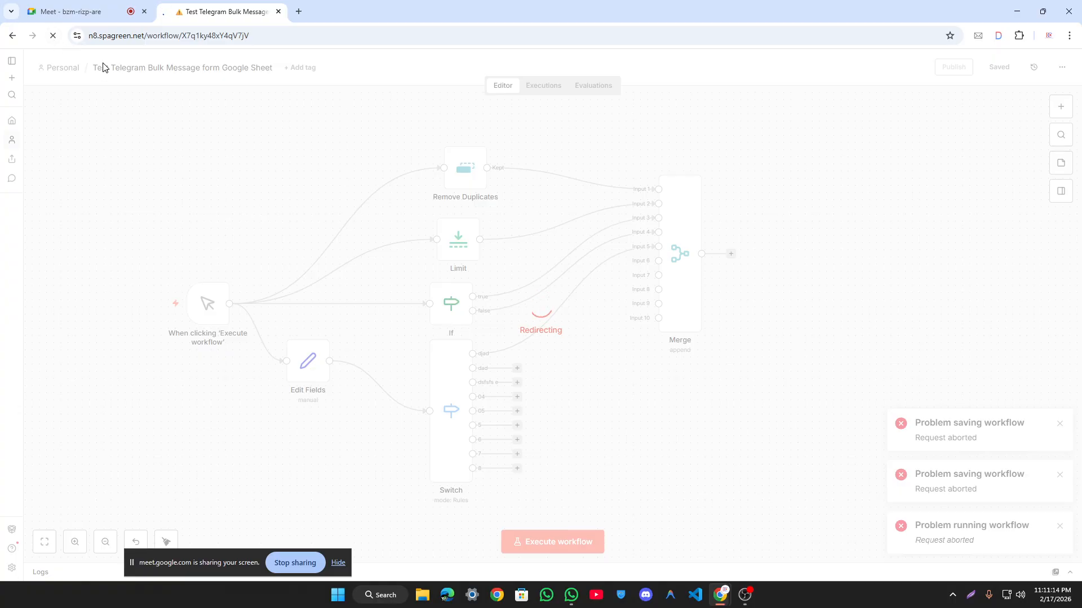
pyautogui.click(298, 12)
pyautogui.click(296, 59)
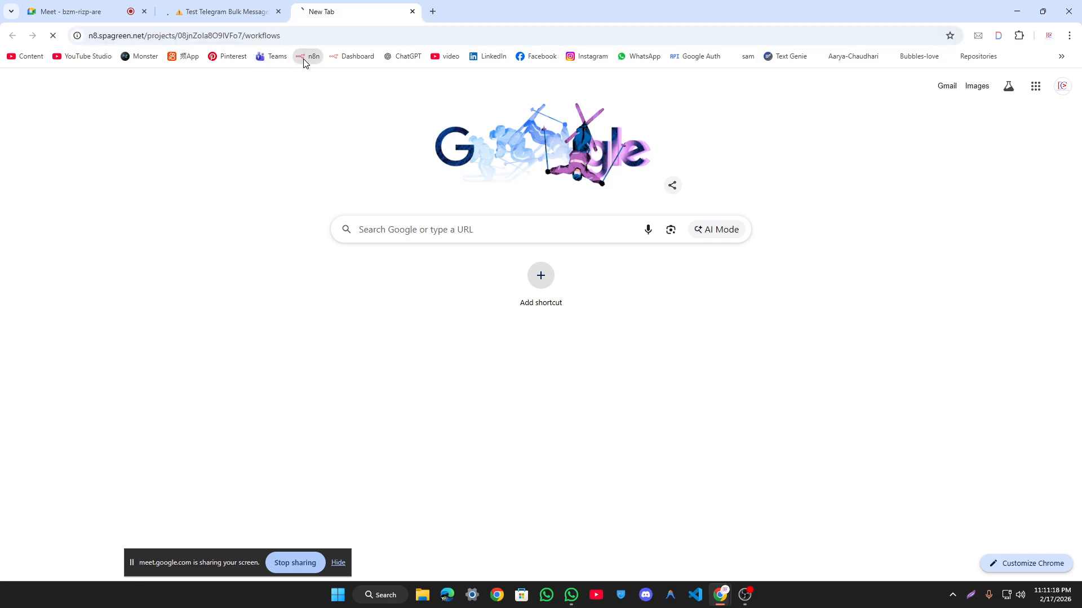
pyautogui.click(250, 6)
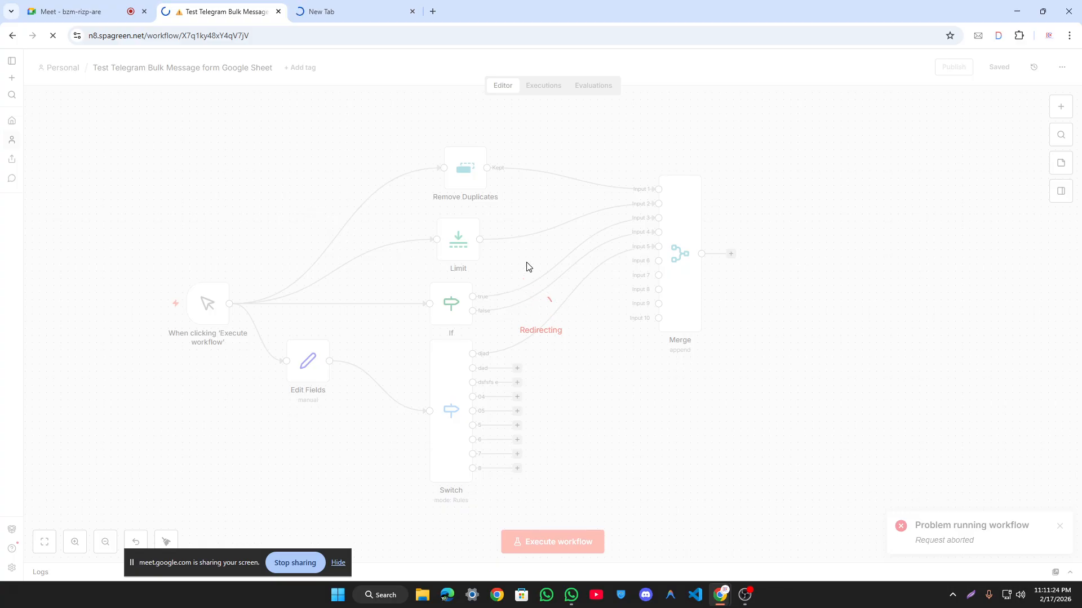
pyautogui.click(355, 7)
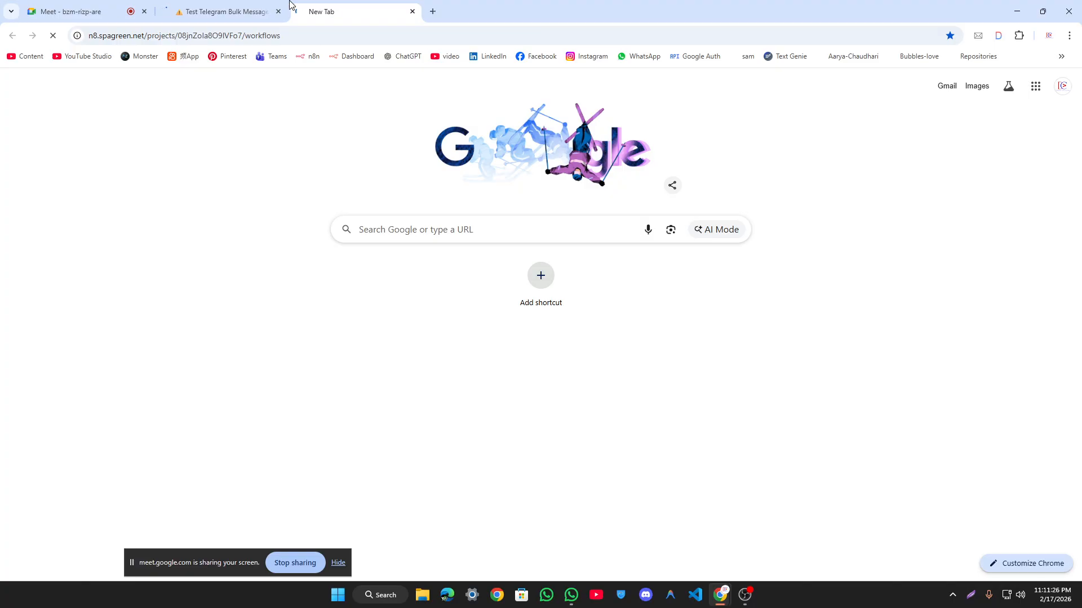
pyautogui.click(238, 5)
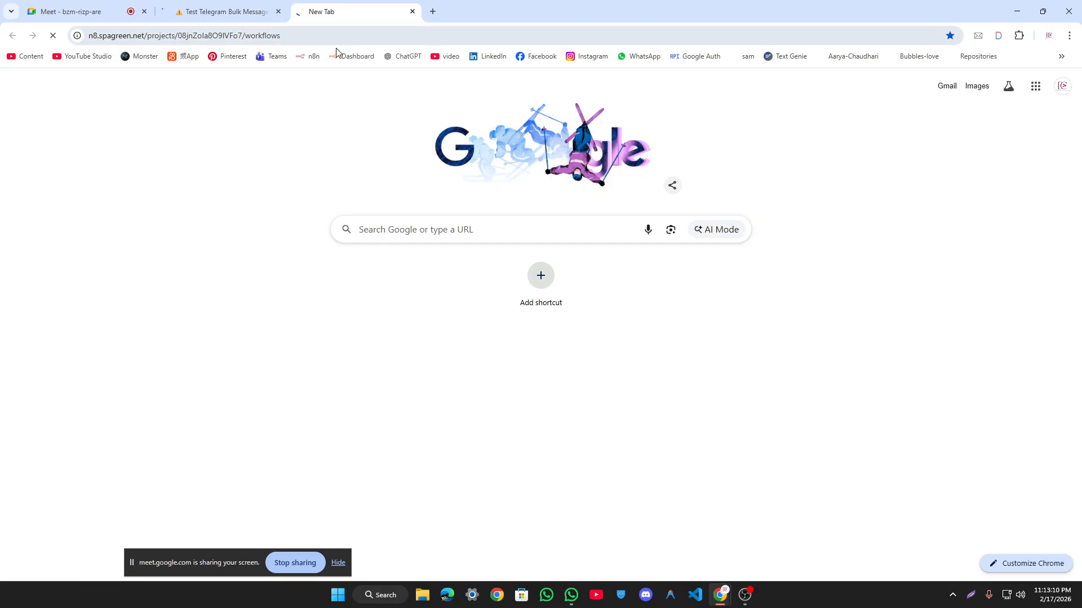
pyautogui.click(309, 58)
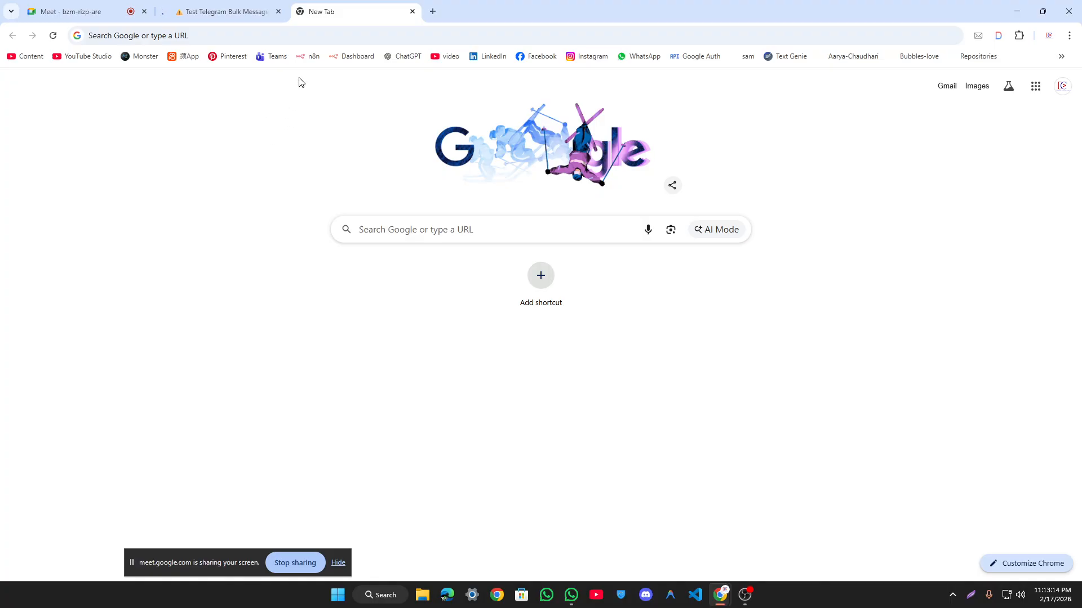
pyautogui.click(309, 56)
pyautogui.click(228, 10)
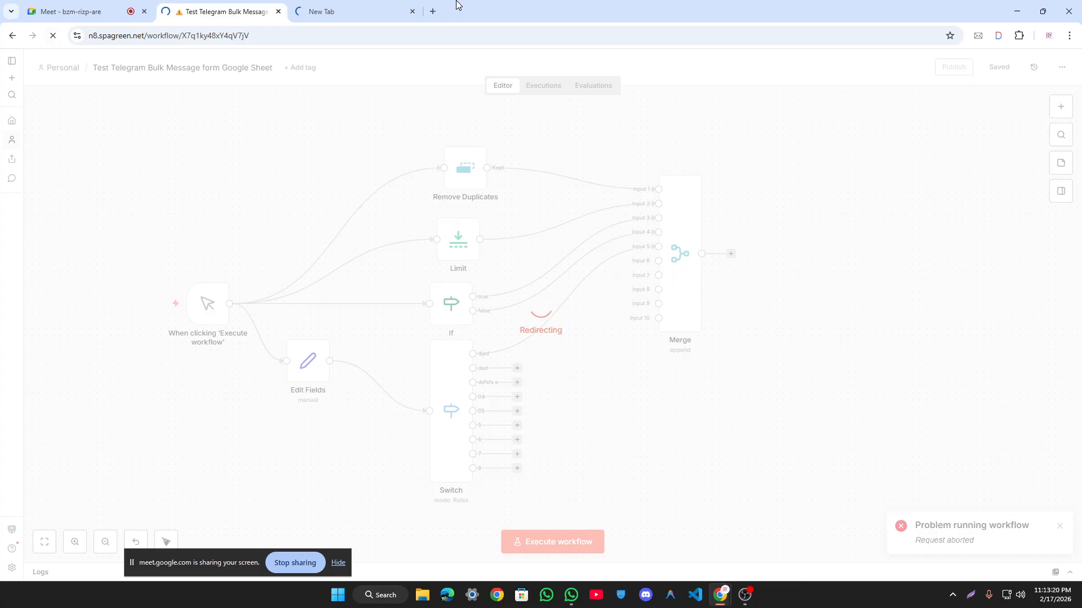
# Step: Load n8n.io/workflows/, close that templates tab, and reload the failing n8n page
pyautogui.click(433, 11)
pyautogui.write('n8n.io/workflows/')
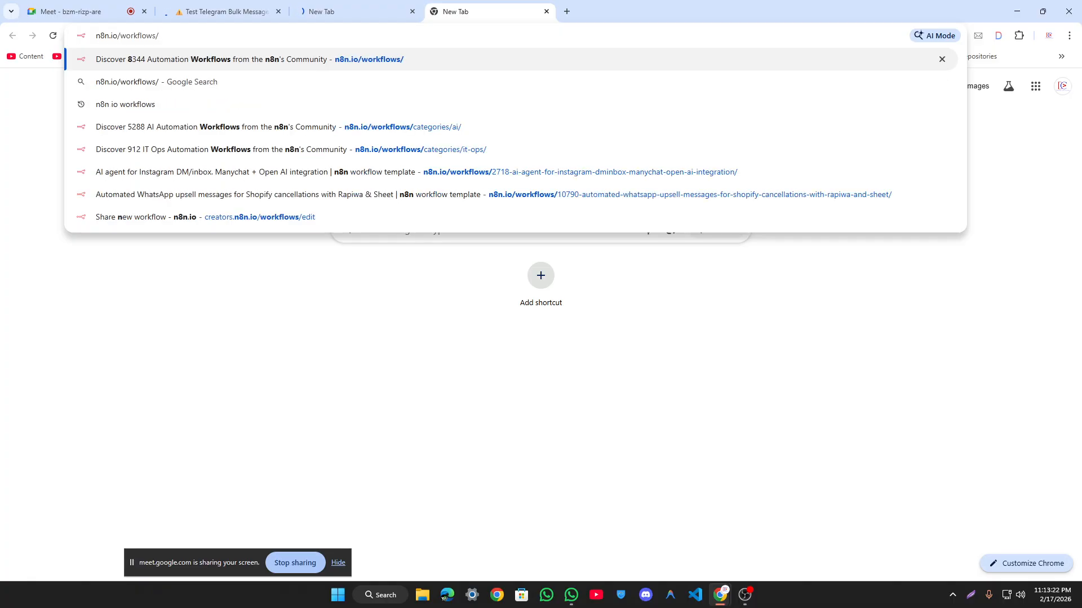
pyautogui.press('Return')
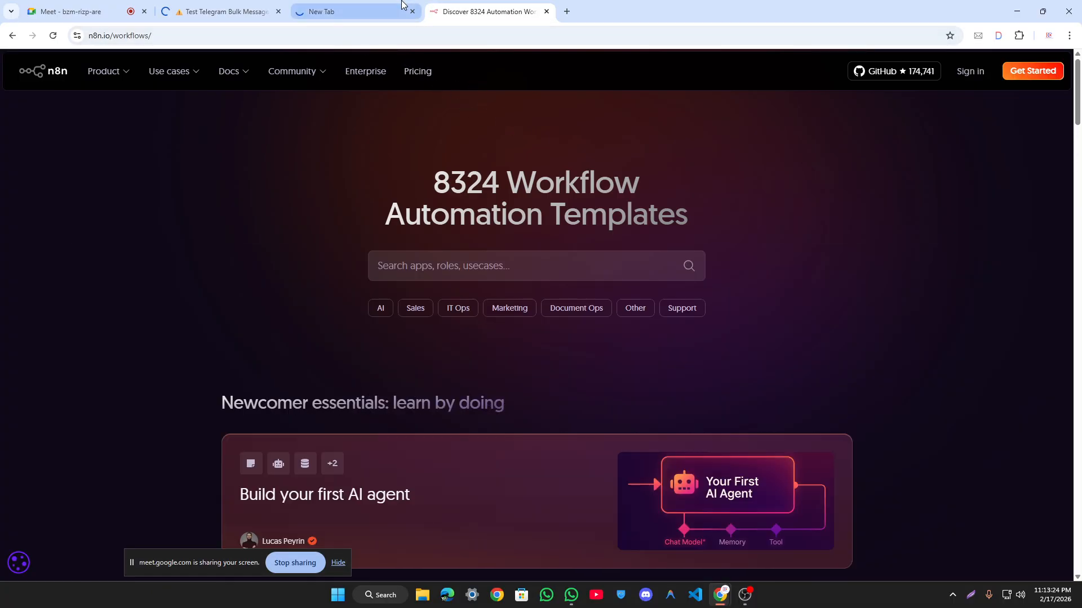
pyautogui.click(406, 9)
pyautogui.click(546, 12)
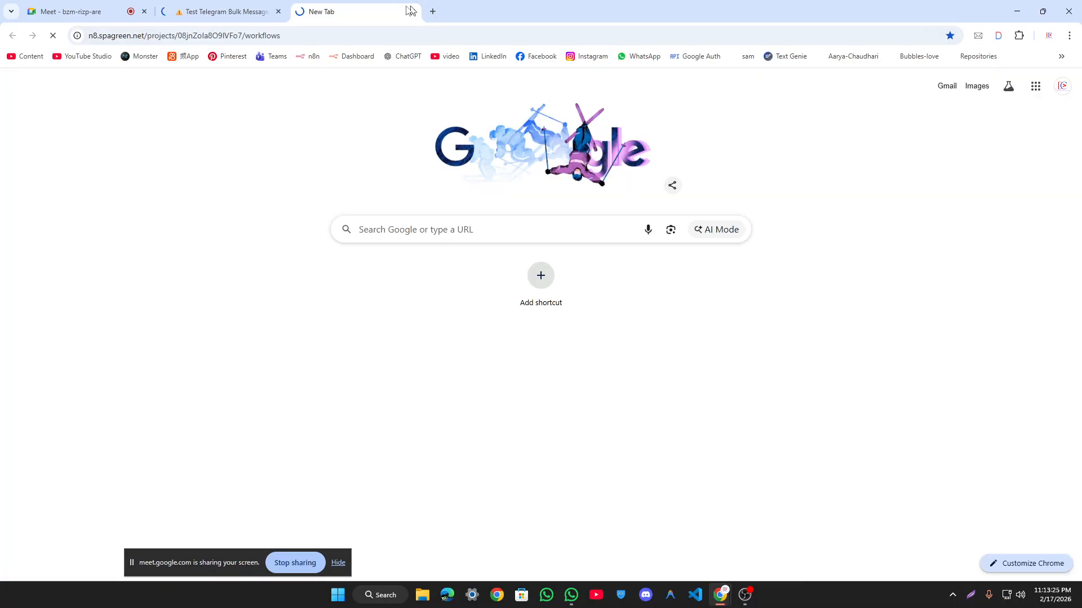
pyautogui.click(250, 5)
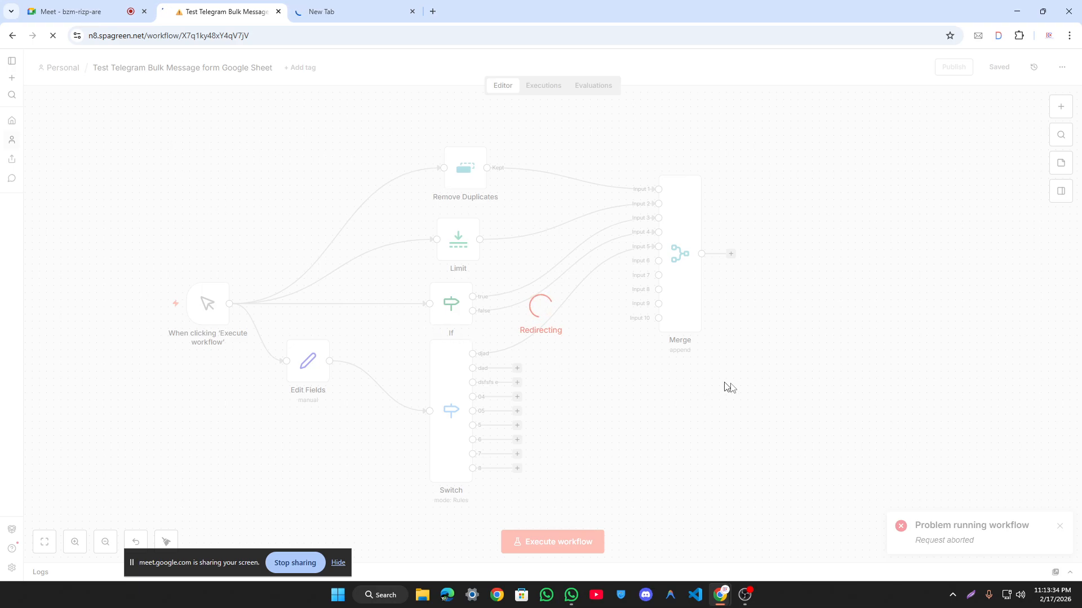
pyautogui.click(341, 10)
pyautogui.click(53, 36)
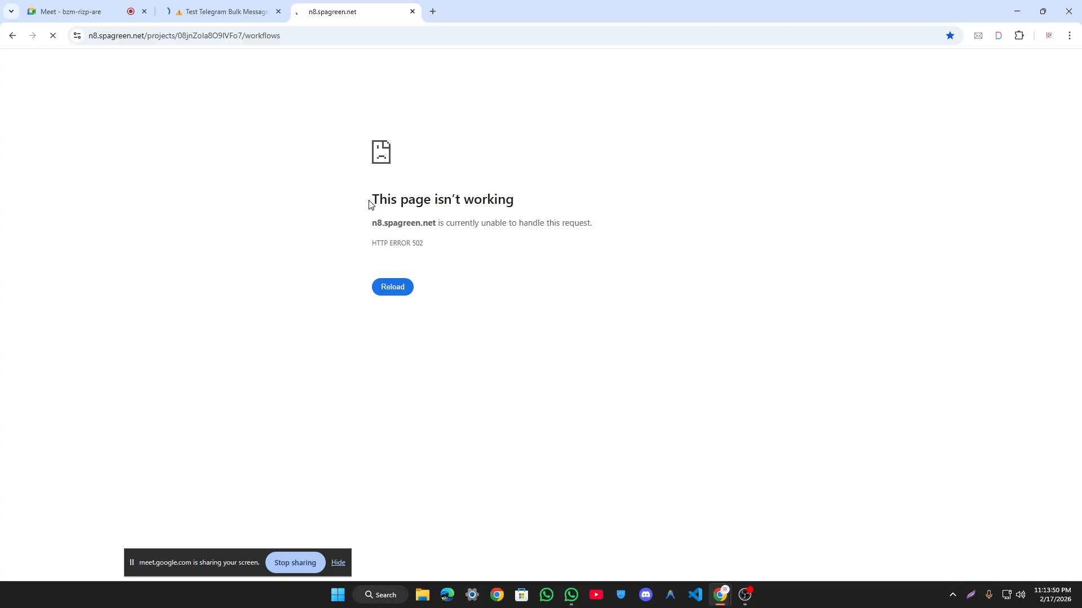
# Step: On the editor tab stuck on Redirecting, select its status text
pyautogui.click(210, 8)
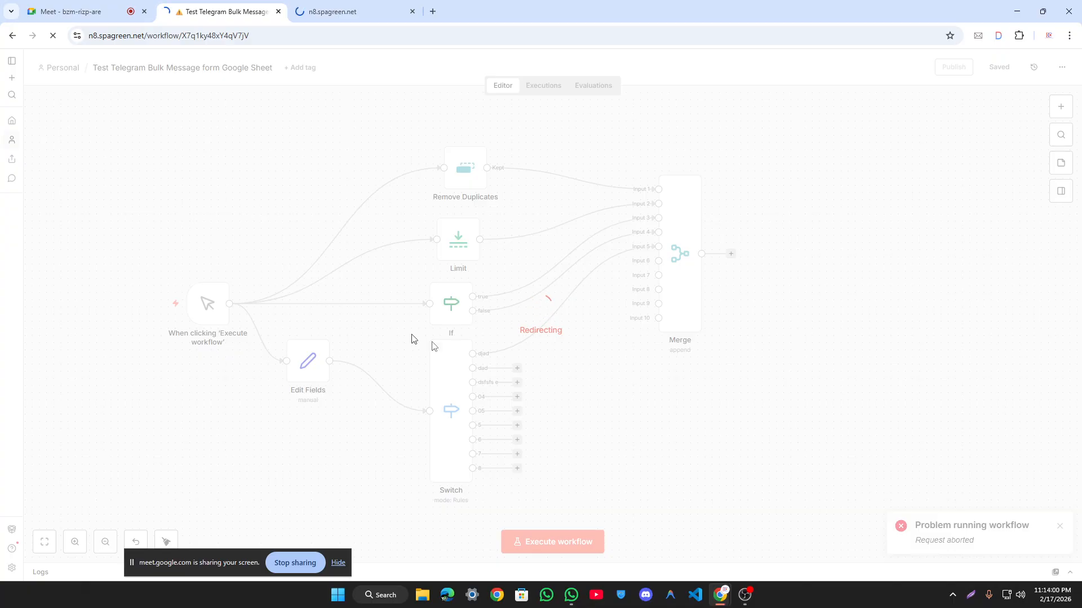
pyautogui.doubleClick(562, 337)
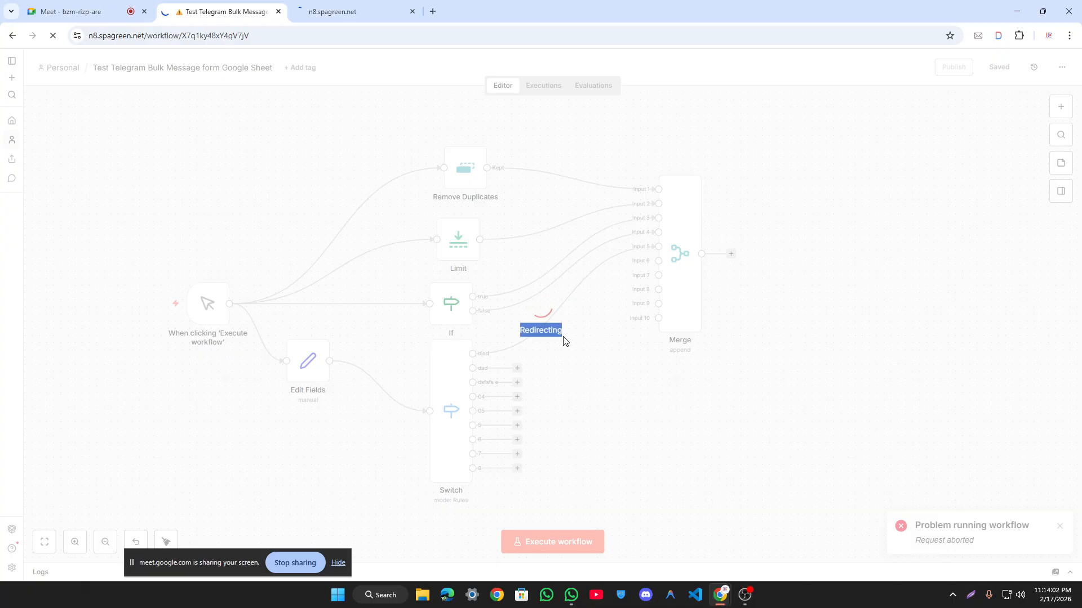
pyautogui.click(555, 338)
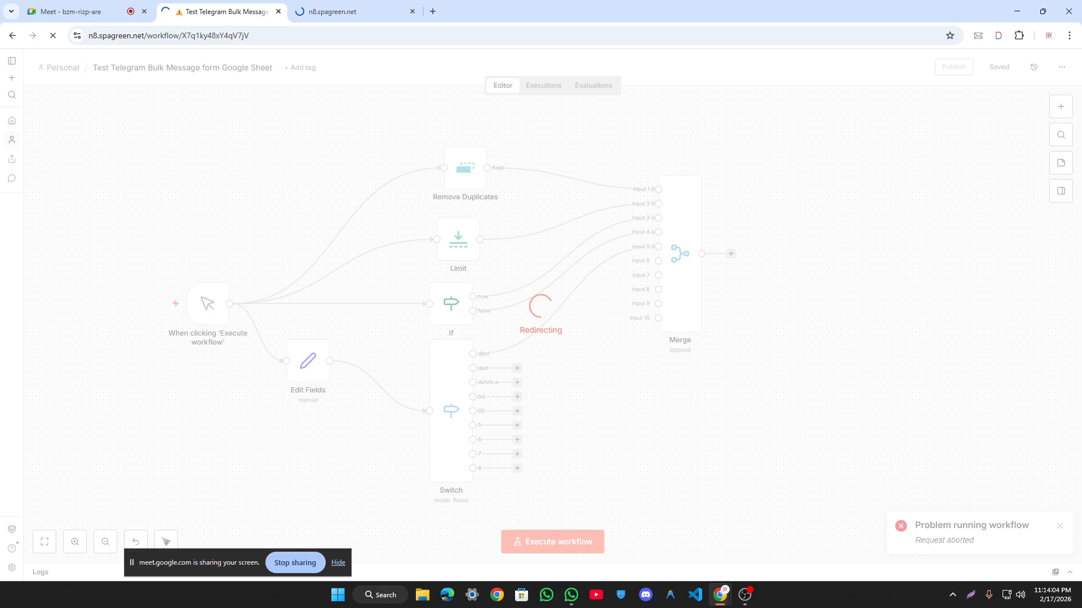
pyautogui.doubleClick(556, 337)
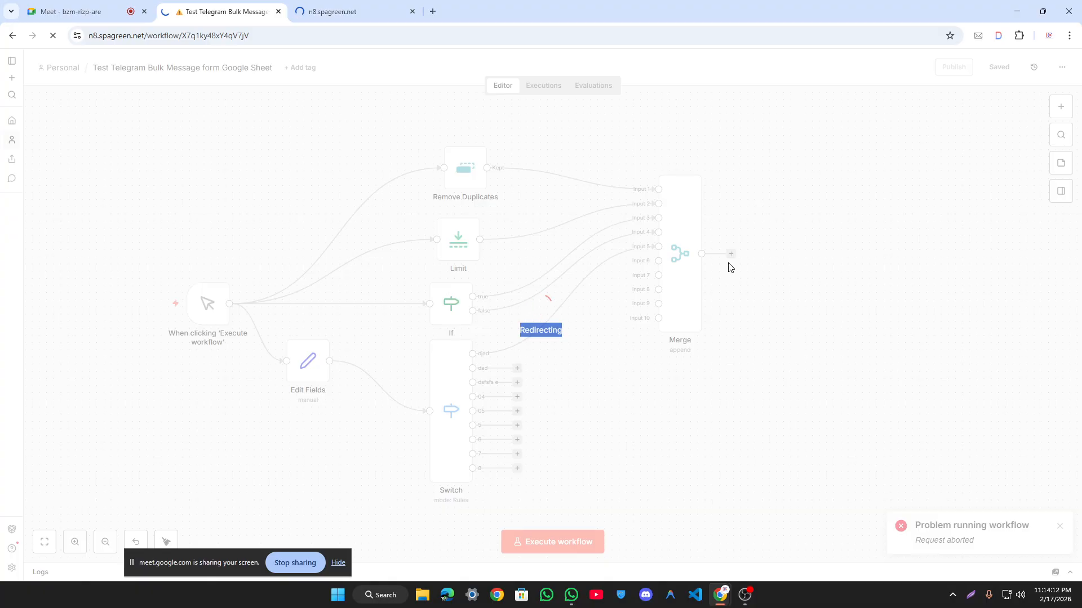
pyautogui.click(681, 243)
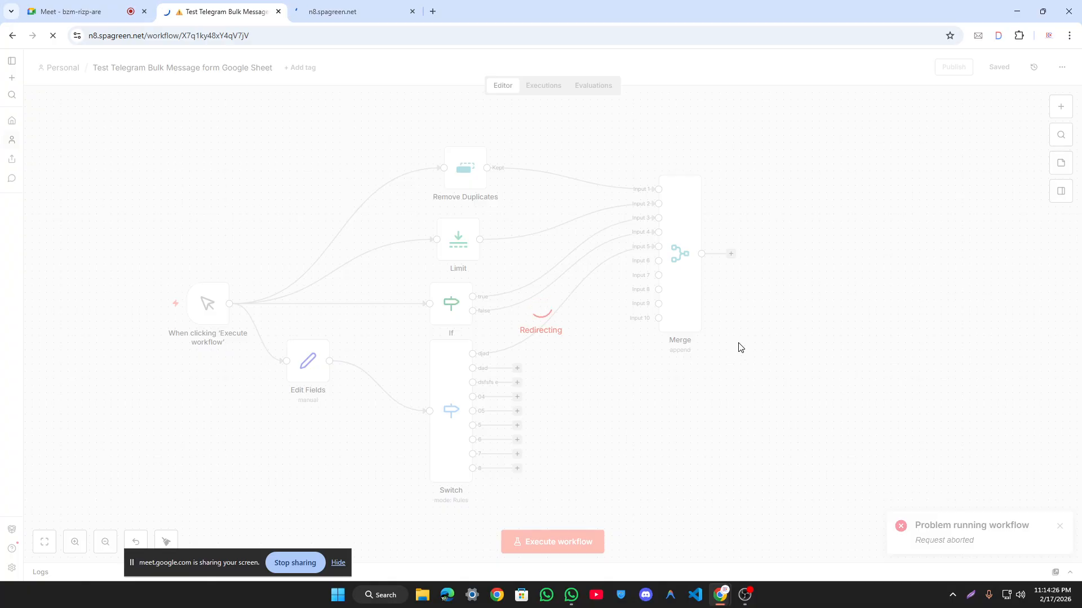
pyautogui.moveTo(502, 253); pyautogui.dragTo(811, 347)
pyautogui.click(814, 348)
# Step: Reload the 502 error page, check the editor's address, and start a new tab
pyautogui.click(350, 9)
pyautogui.rightClick(113, 91)
pyautogui.click(167, 140)
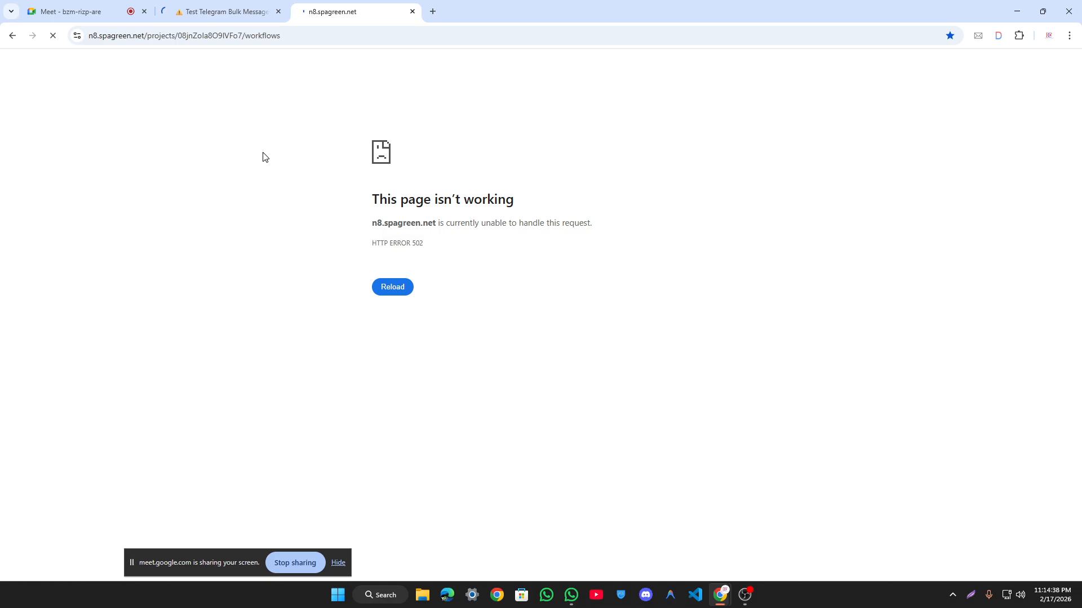
pyautogui.click(217, 11)
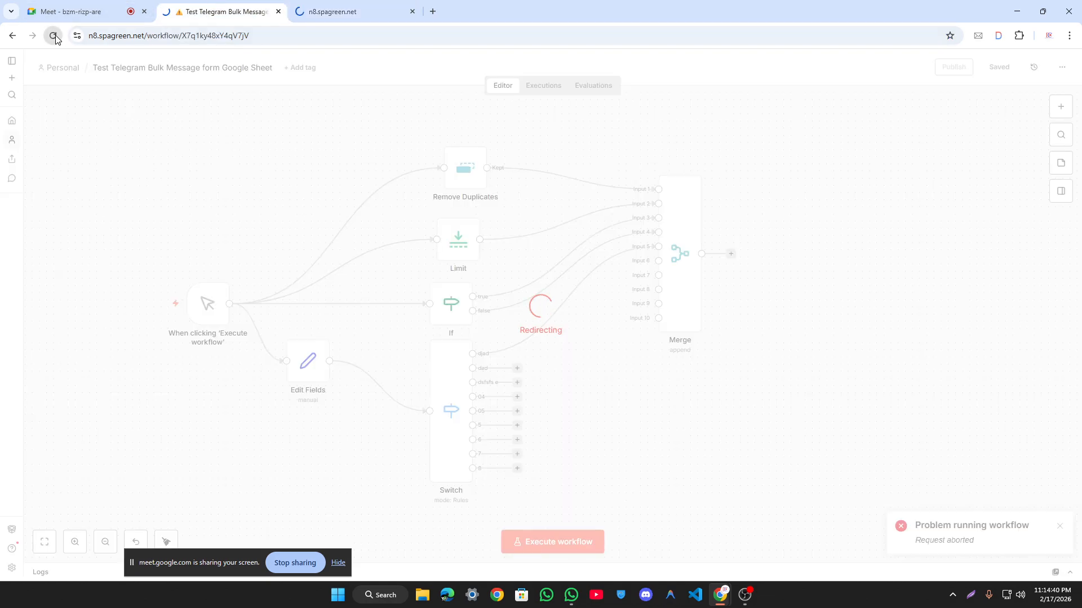
pyautogui.click(306, 35)
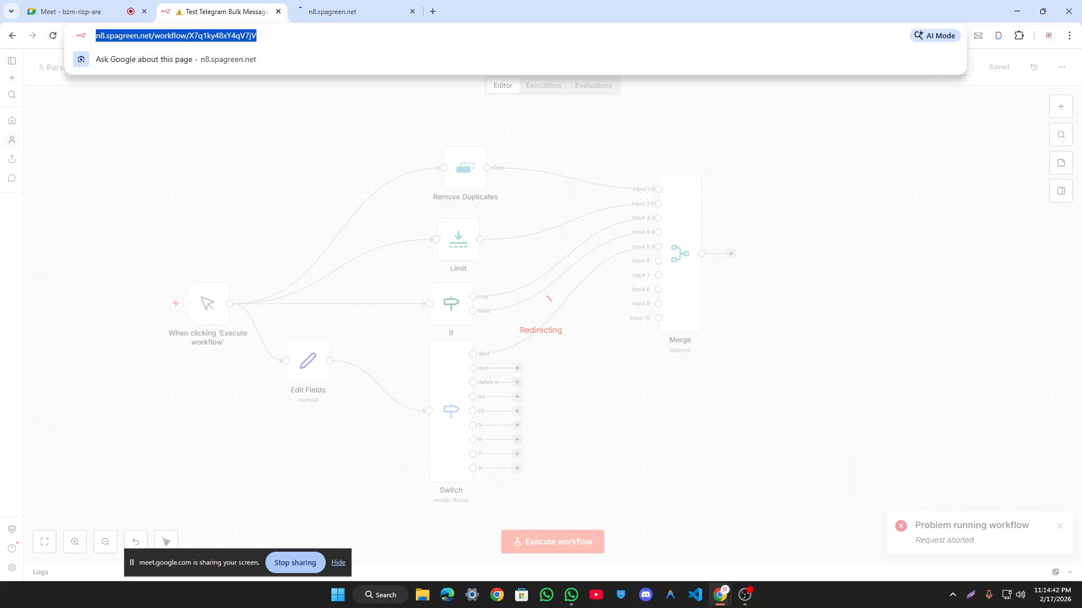
pyautogui.click(269, 189)
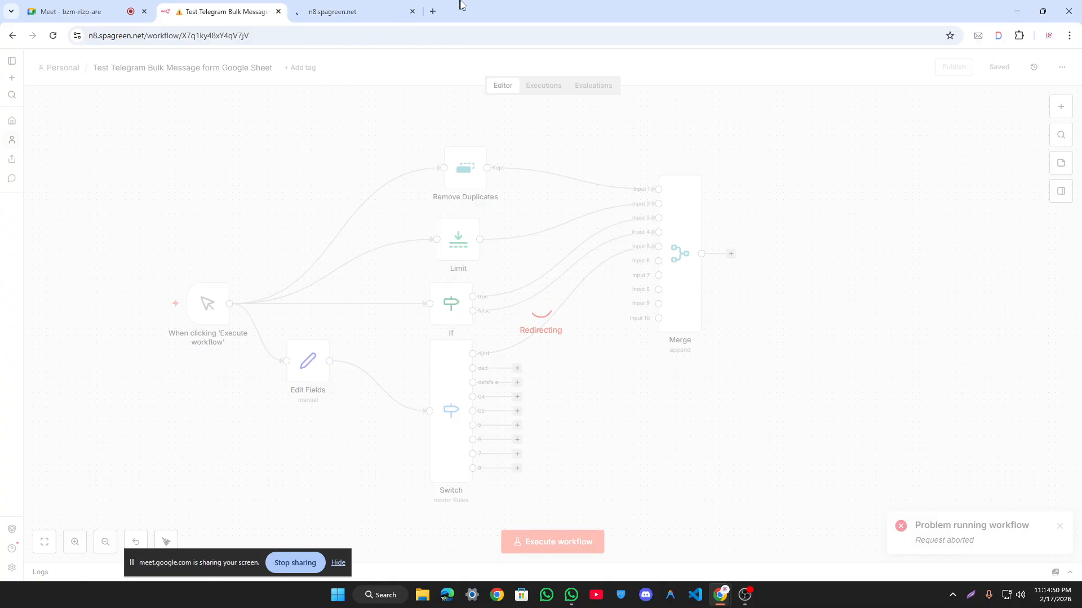
pyautogui.click(433, 11)
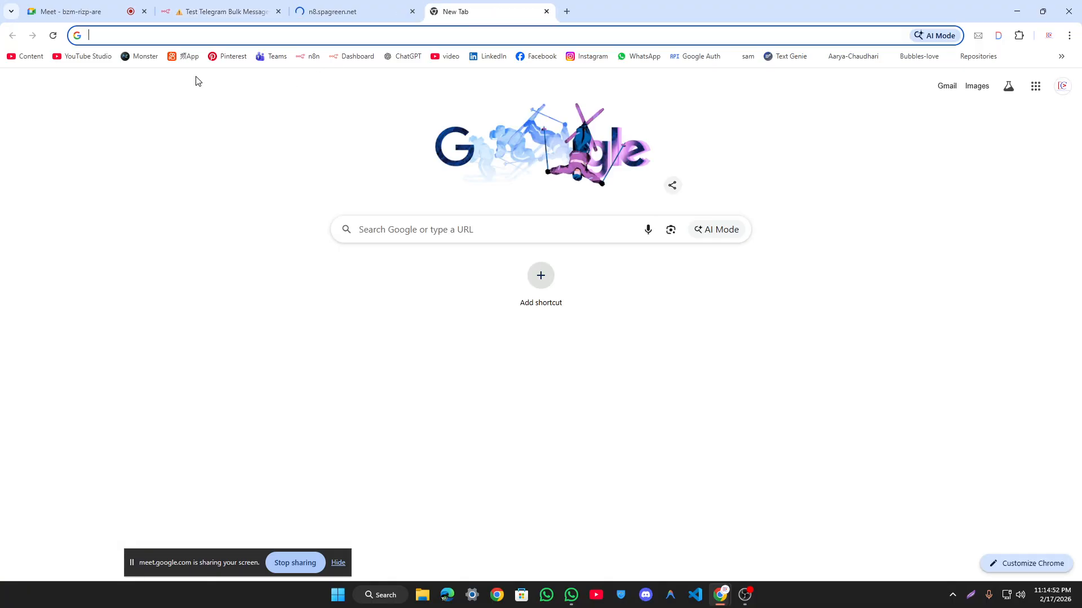
# Step: Load YouTube Studio channel analytics in the new tab
pyautogui.click(90, 56)
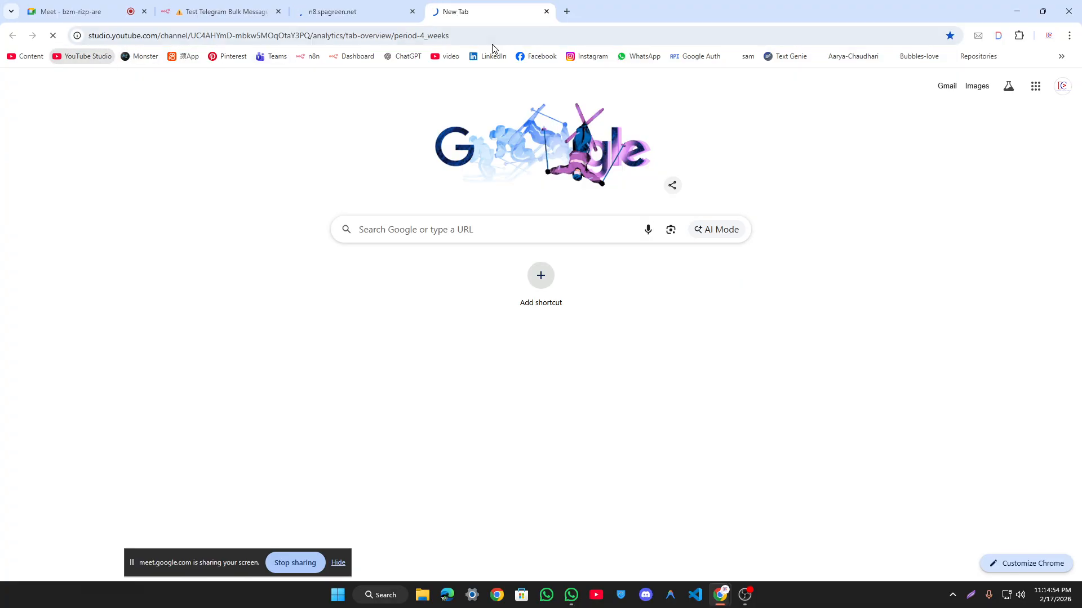
pyautogui.click(398, 5)
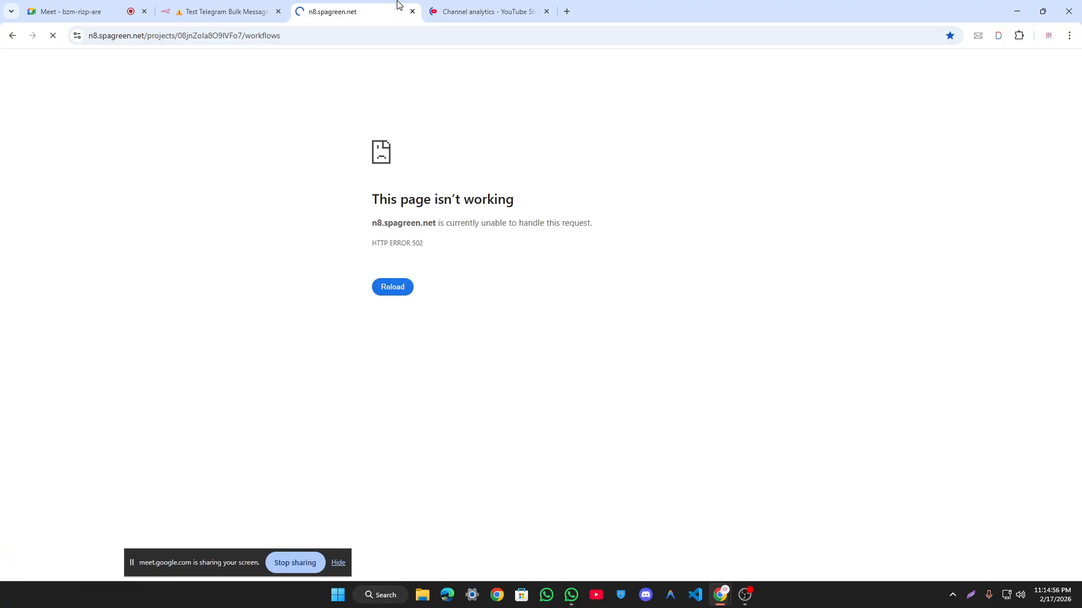
pyautogui.click(500, 8)
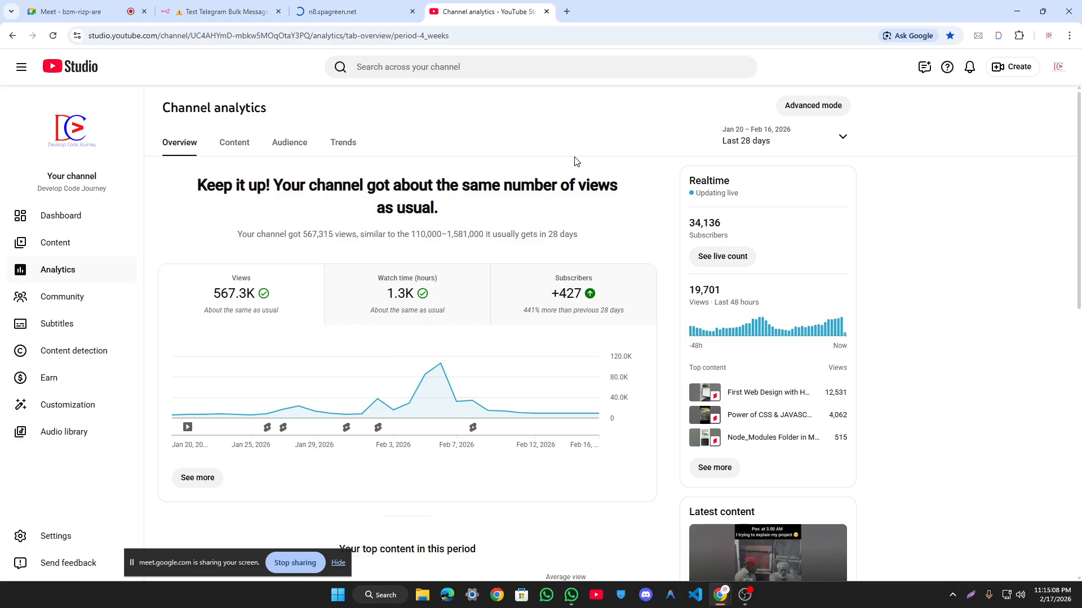
# Step: Reload both the workflow editor page and the 502 error page
pyautogui.click(248, 11)
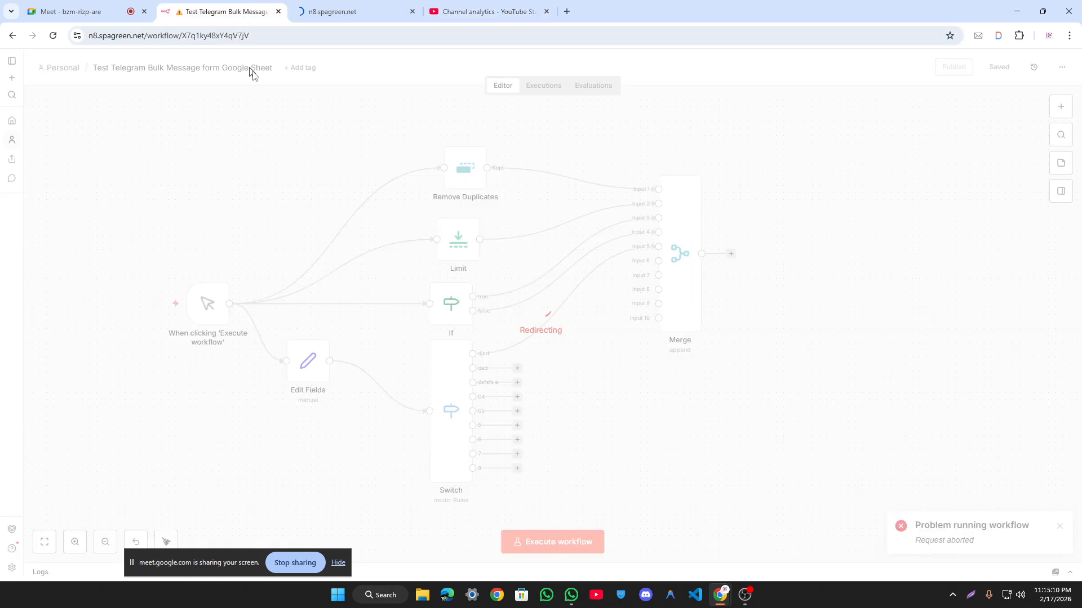
pyautogui.click(53, 36)
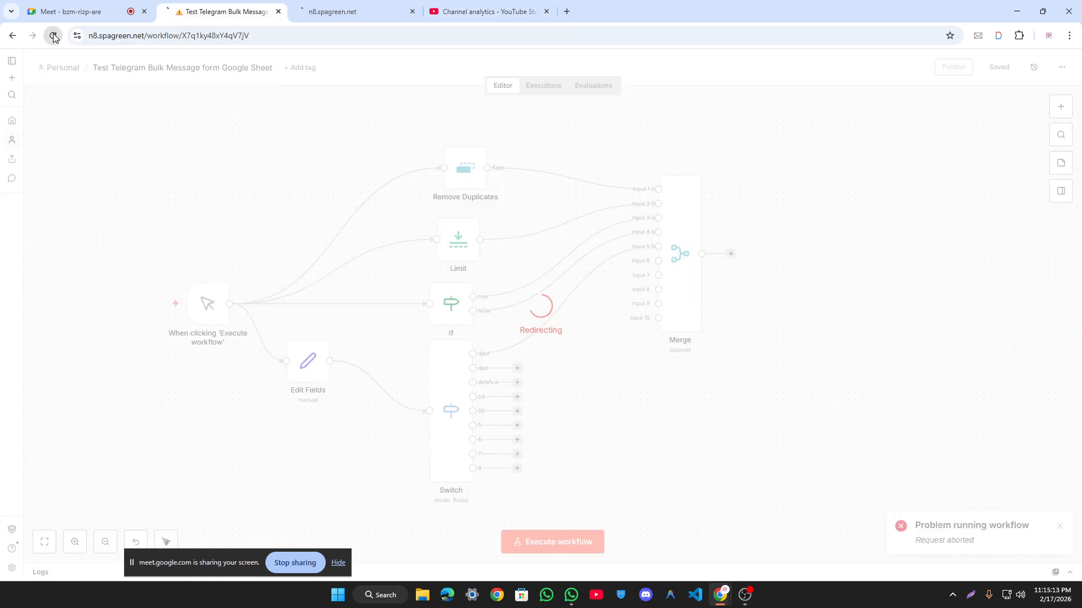
pyautogui.click(361, 7)
pyautogui.rightClick(232, 137)
pyautogui.click(287, 178)
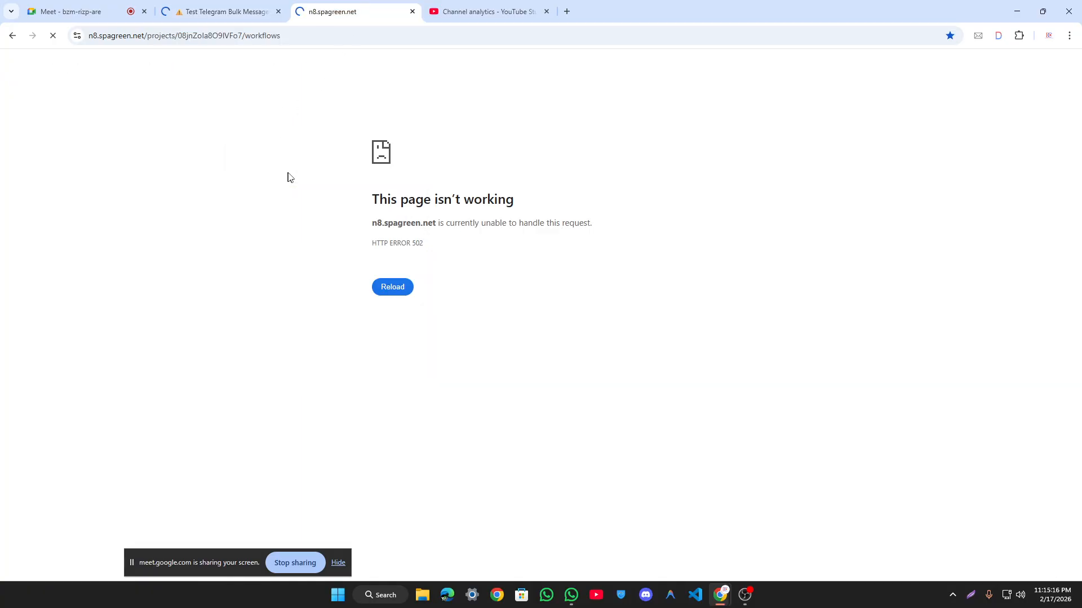
# Step: Select the Redirecting label on the n8n tab, then start another new tab
pyautogui.click(232, 12)
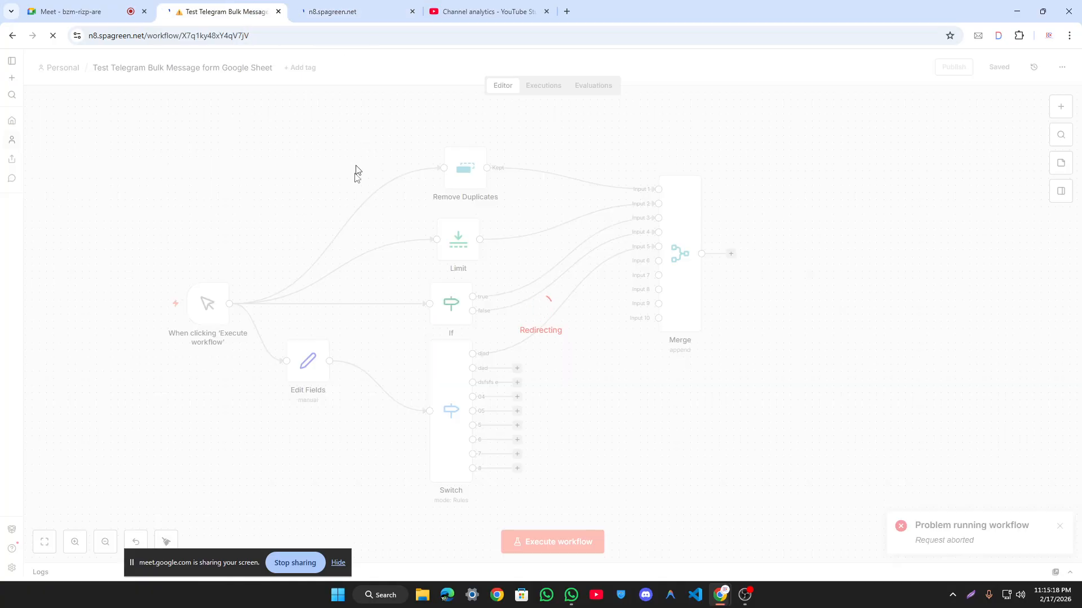
pyautogui.doubleClick(546, 336)
pyautogui.click(545, 335)
pyautogui.doubleClick(544, 333)
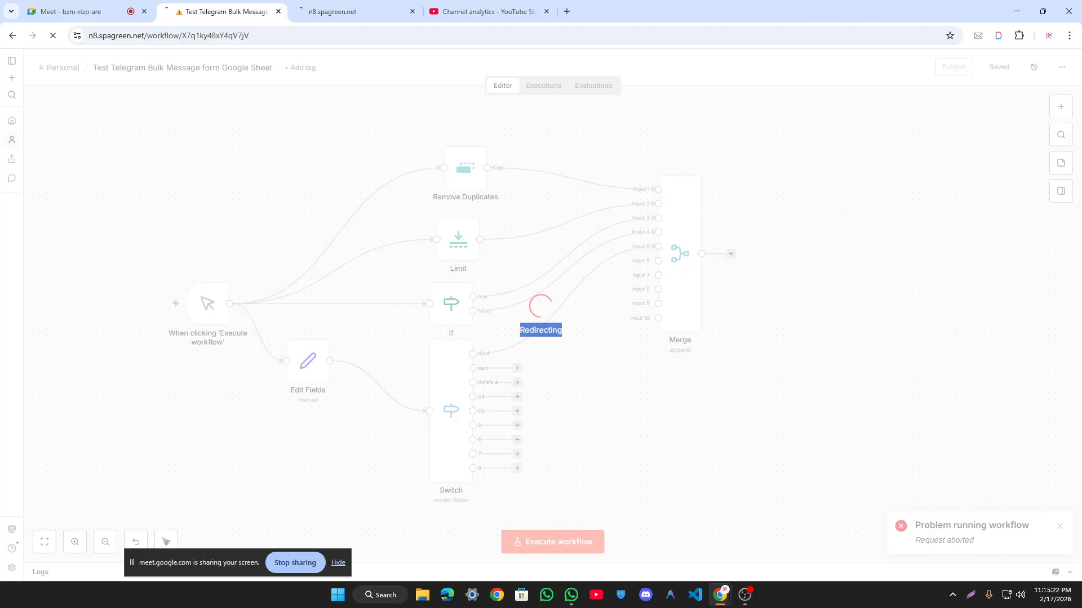
pyautogui.click(567, 11)
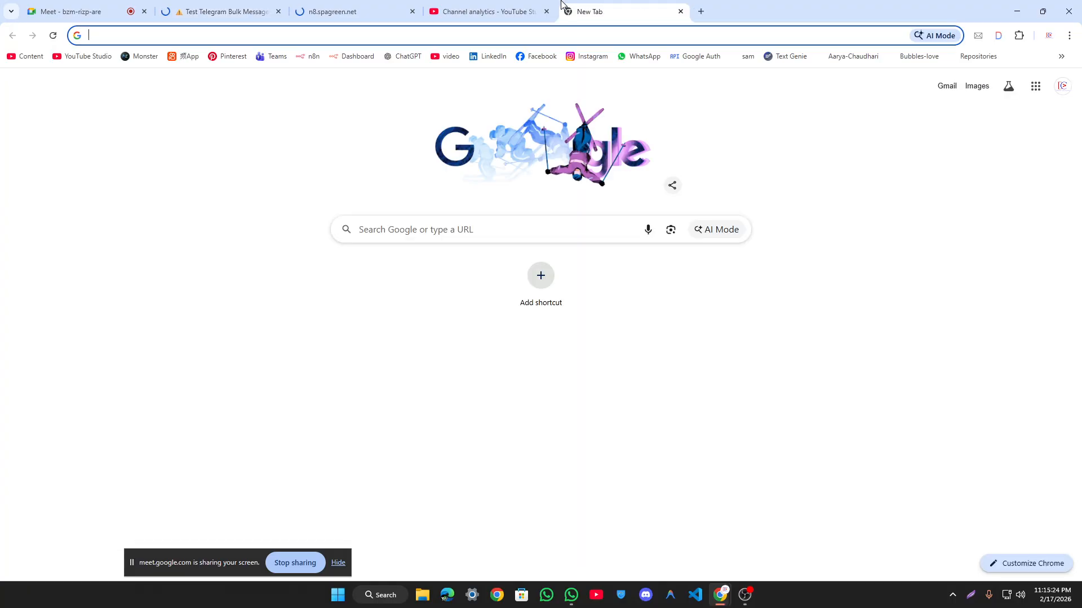
# Step: Run the Fast.com speed test (320 Mbps) and rerun it
pyautogui.write('fast.com')
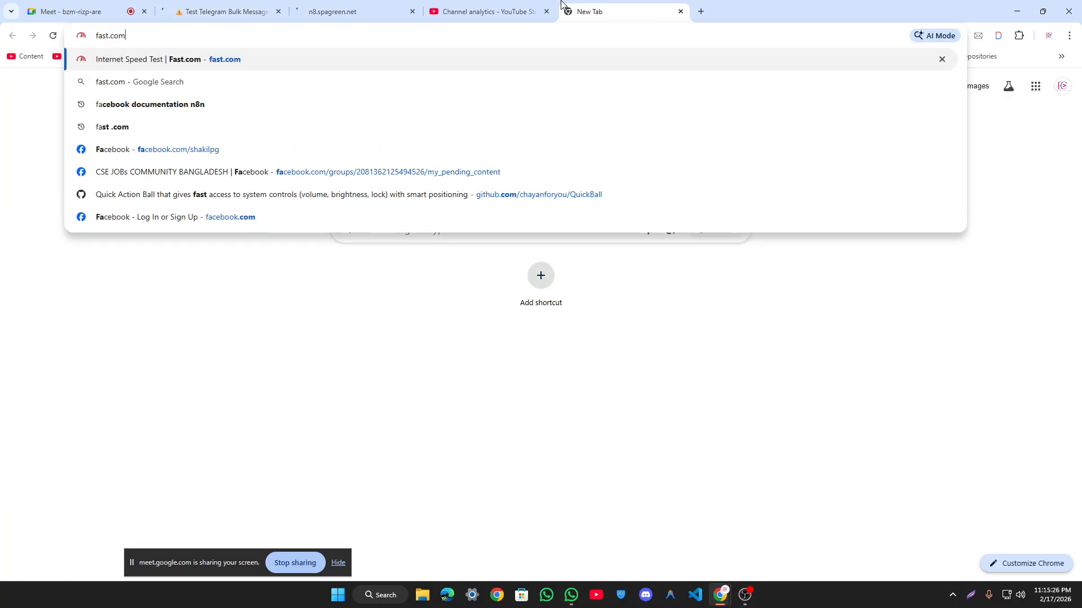
pyautogui.press('Return')
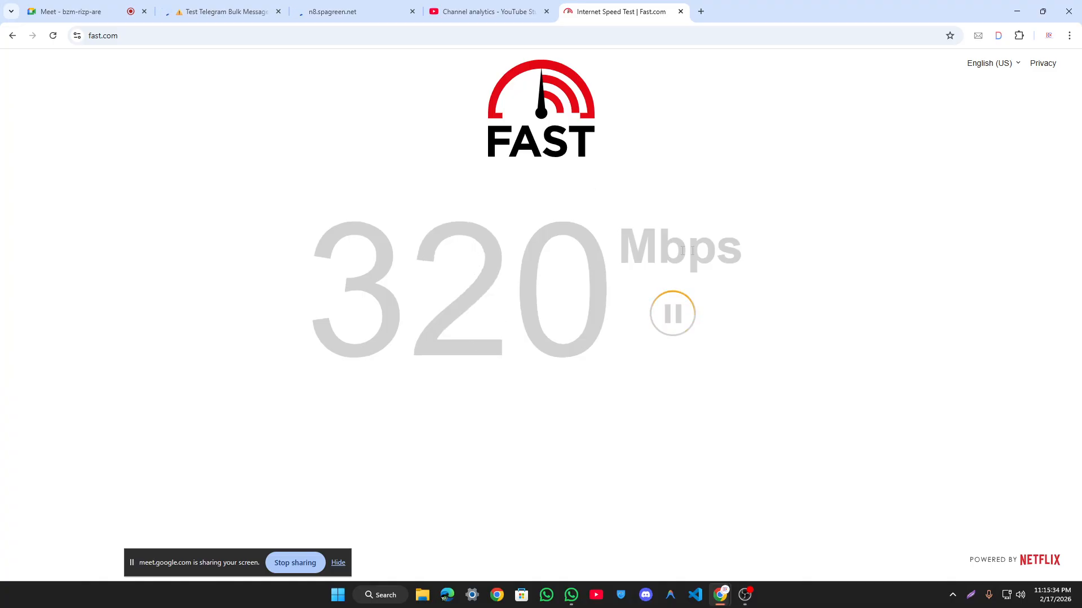
pyautogui.moveTo(619, 248); pyautogui.dragTo(743, 248)
pyautogui.click(742, 248)
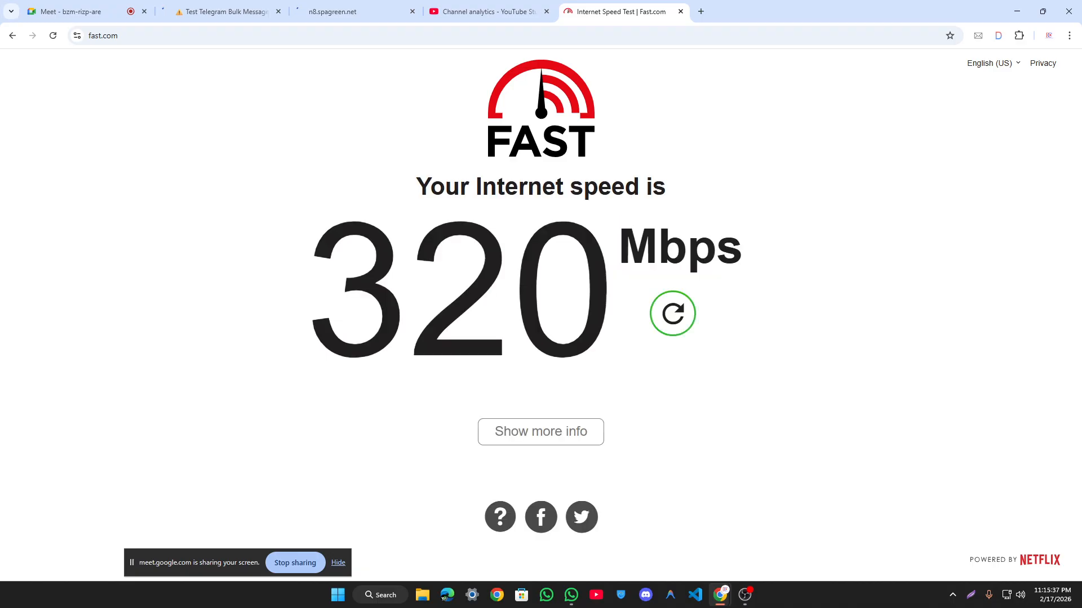
pyautogui.click(686, 324)
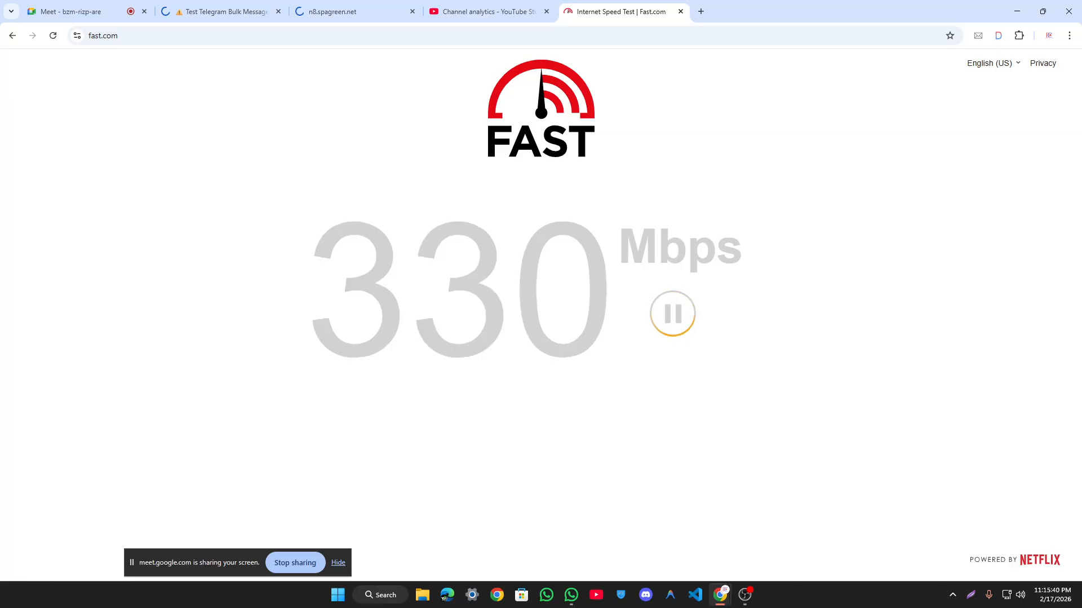
pyautogui.doubleClick(627, 242)
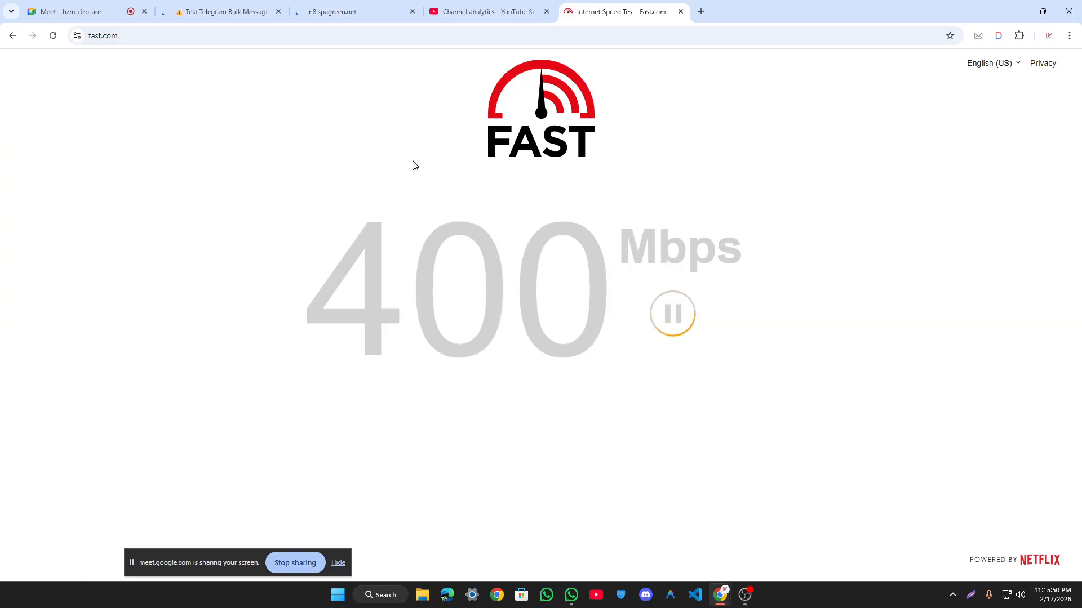
# Step: Close the n8.spagreen.net error tab and load the saved n8n workflows page in a new tab
pyautogui.click(355, 6)
pyautogui.click(413, 12)
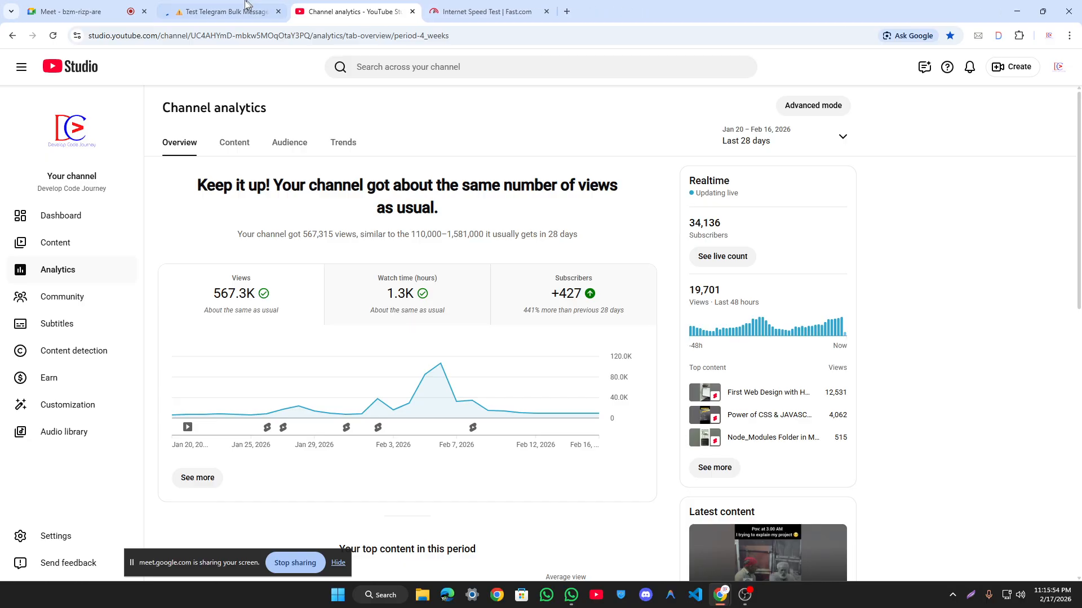
pyautogui.click(501, 12)
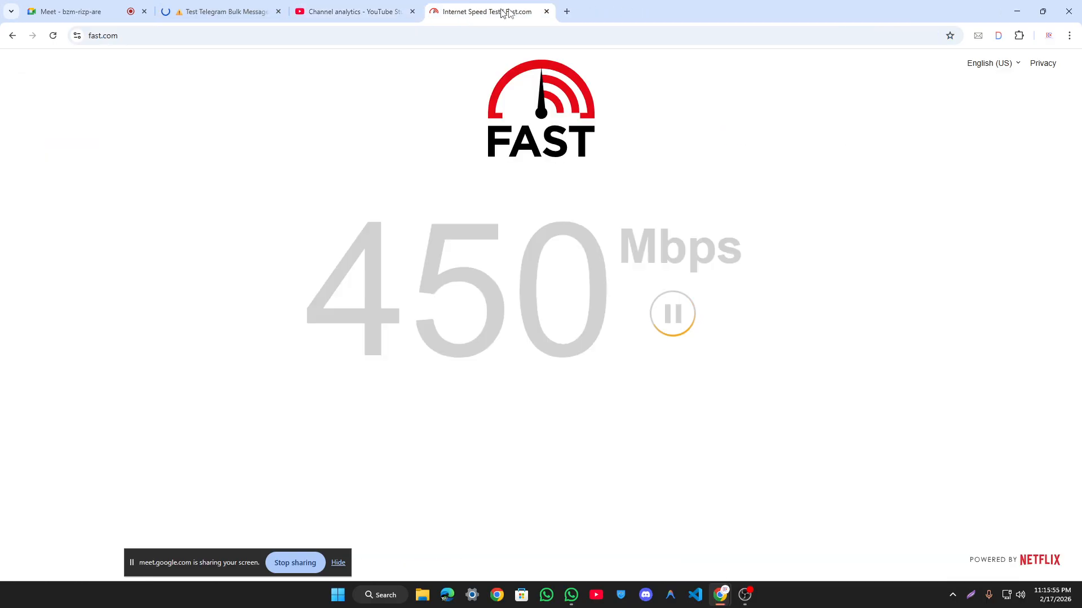
pyautogui.click(564, 10)
pyautogui.click(307, 57)
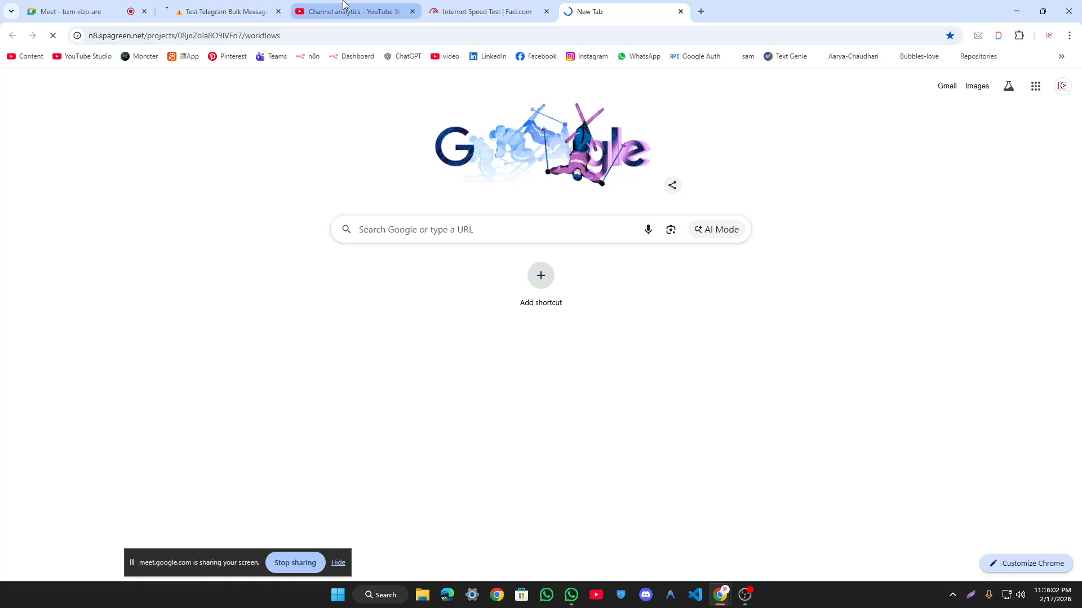
# Step: Reload the n8.spagreen.net workflows address in the new tab after peeking at the n8n tab
pyautogui.moveTo(343, 3)
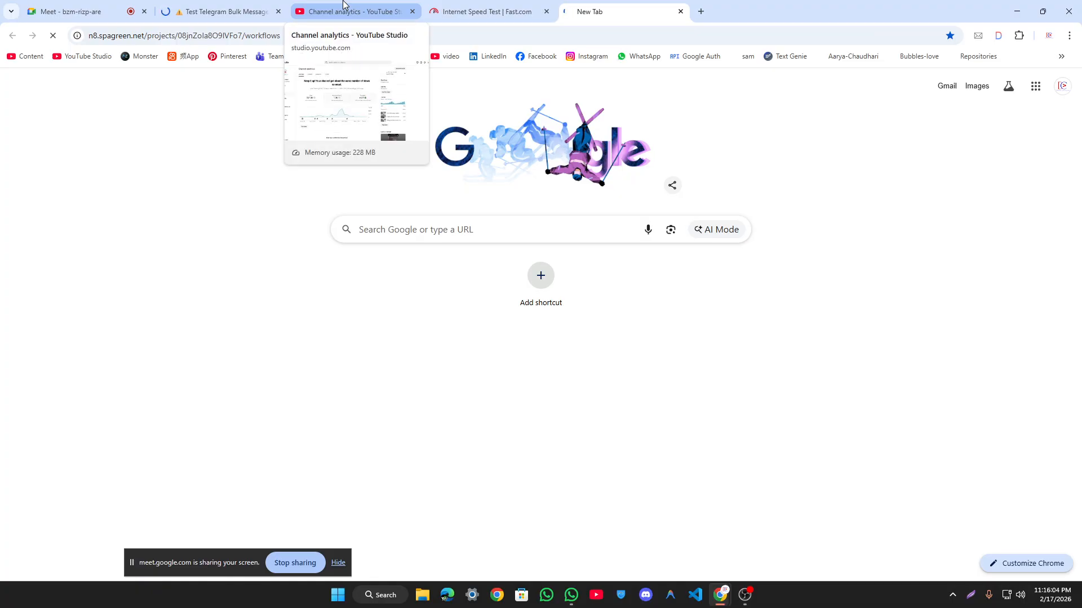
pyautogui.click(242, 8)
pyautogui.click(665, 11)
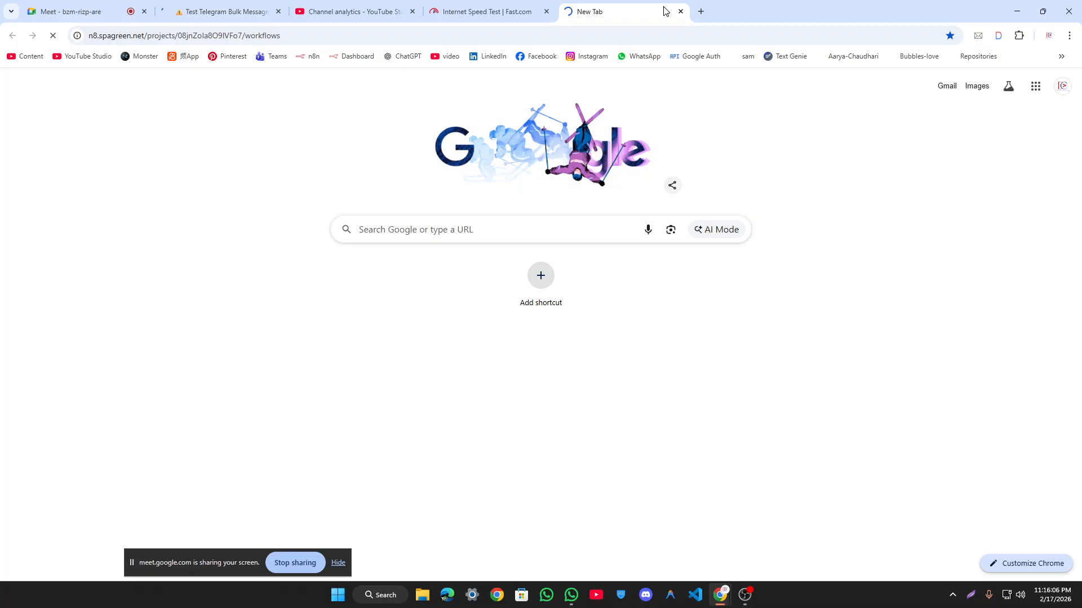
pyautogui.click(553, 43)
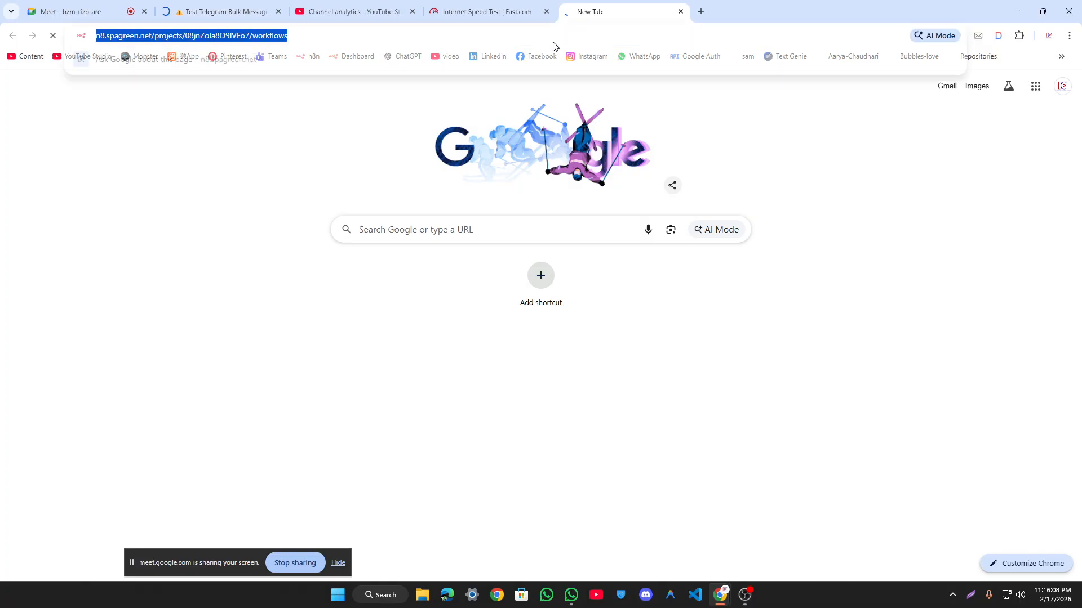
pyautogui.write('n8')
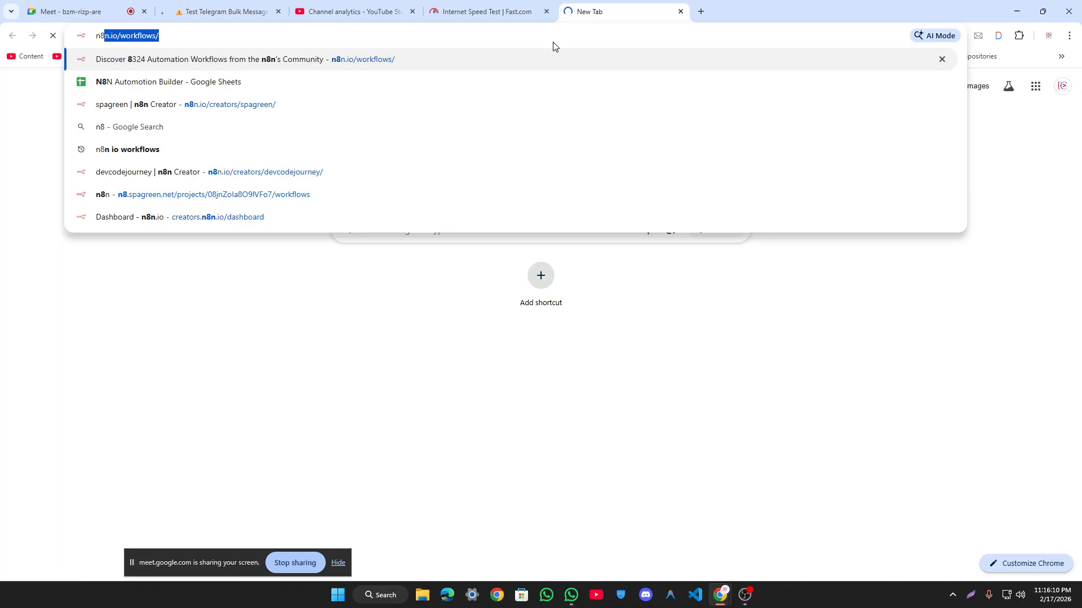
pyautogui.write('.spagree')
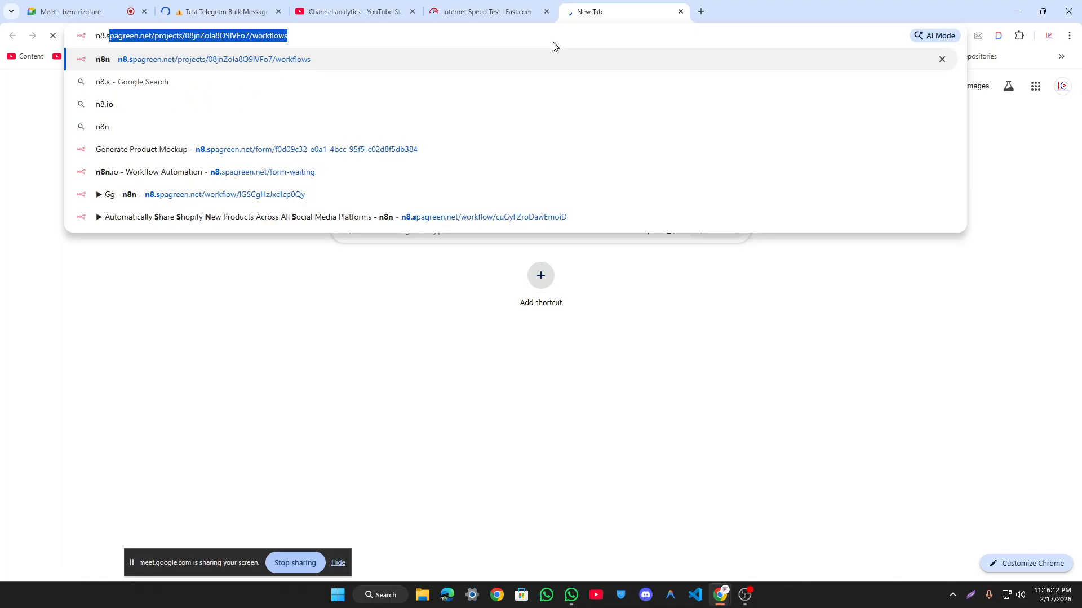
pyautogui.press('Right')
pyautogui.press('Return')
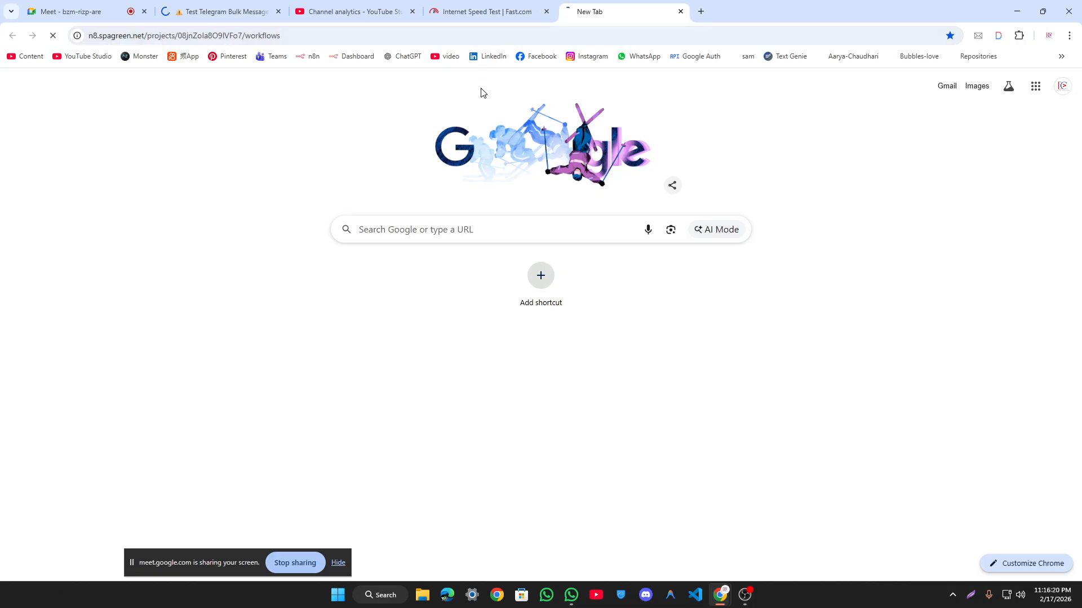
# Step: Check the n8n editor tab, then restart the Fast.com speed test
pyautogui.click(239, 3)
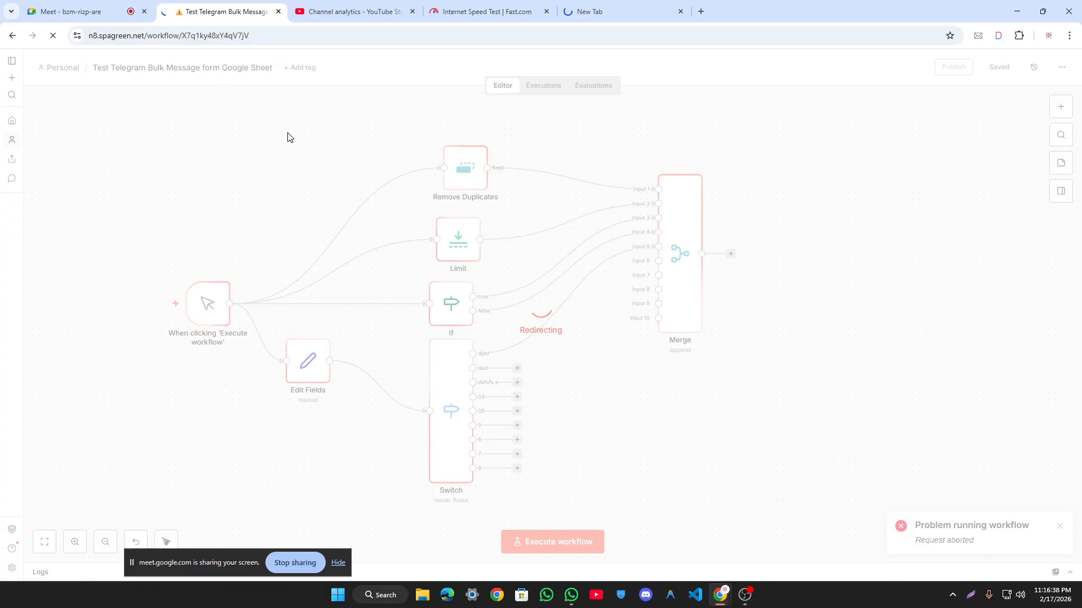
pyautogui.click(639, 5)
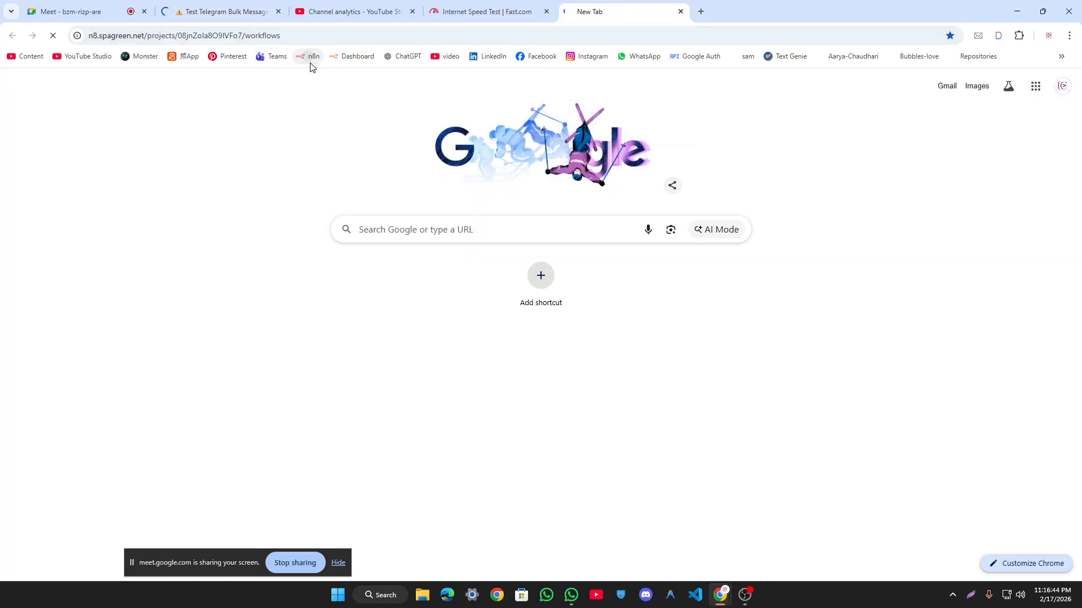
pyautogui.click(491, 11)
pyautogui.click(673, 312)
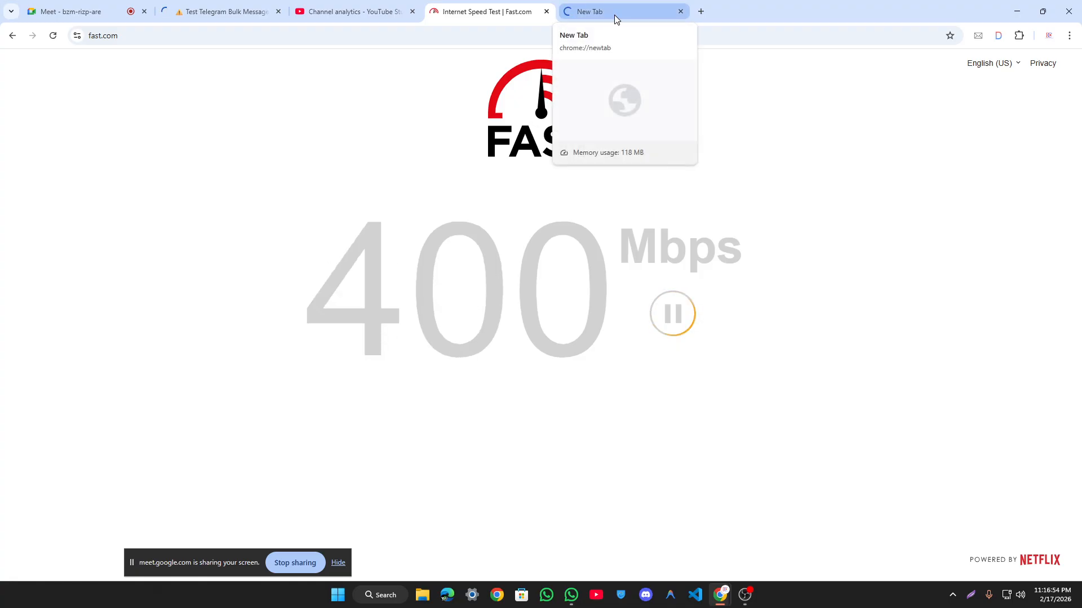
# Step: Search Google for 'cloudflare speed test' from the Fast.com tab's address bar
pyautogui.hotkey('ctrl', 'l')
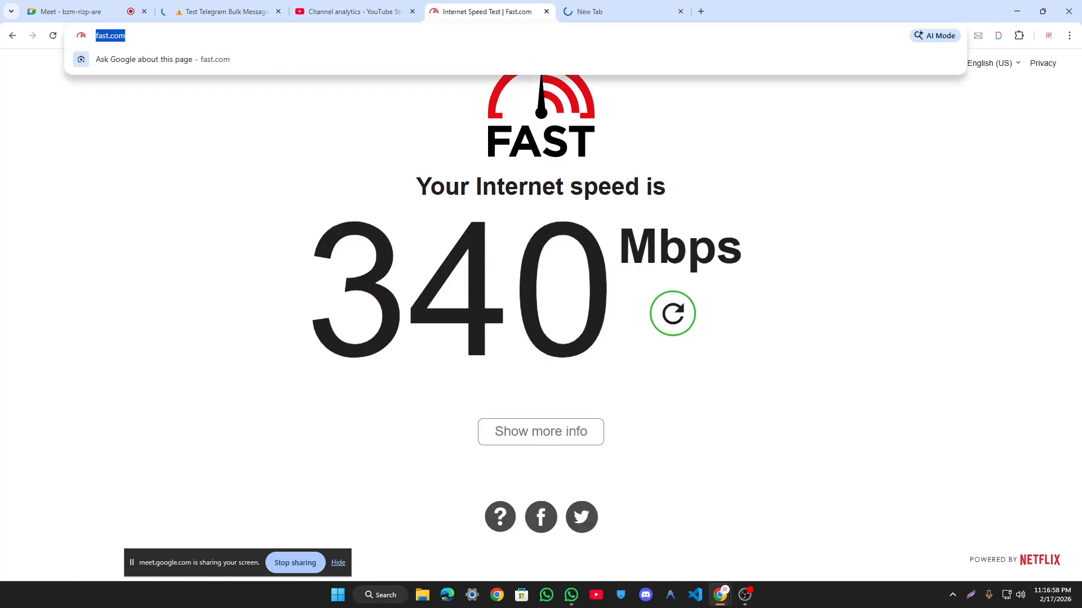
pyautogui.write('clo')
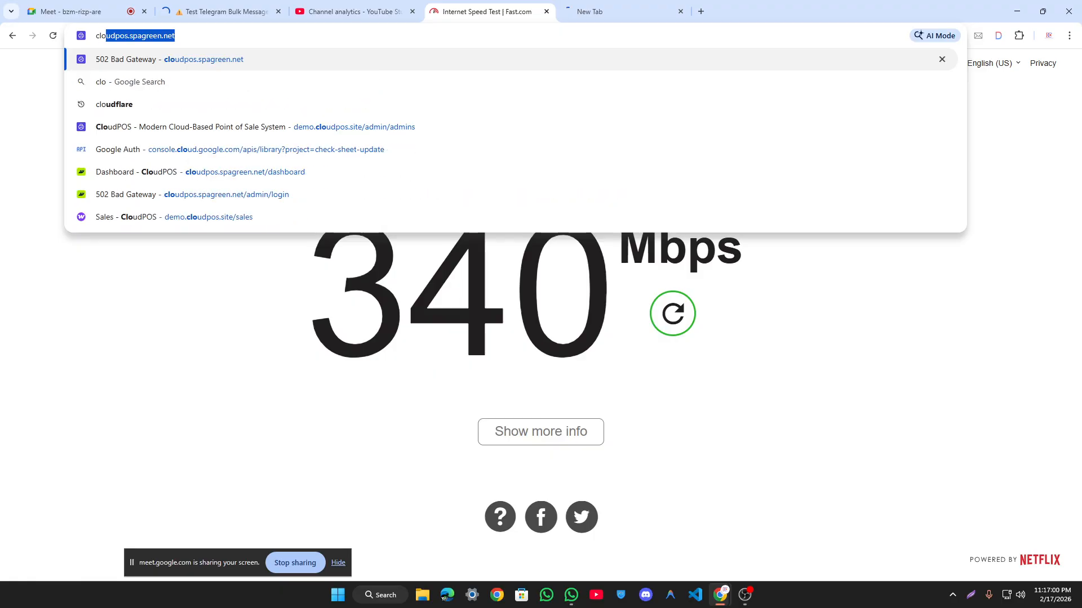
pyautogui.press('Down')
pyautogui.press('Down')
pyautogui.press('BackSpace')
pyautogui.press('BackSpace')
pyautogui.press('BackSpace')
pyautogui.press('BackSpace')
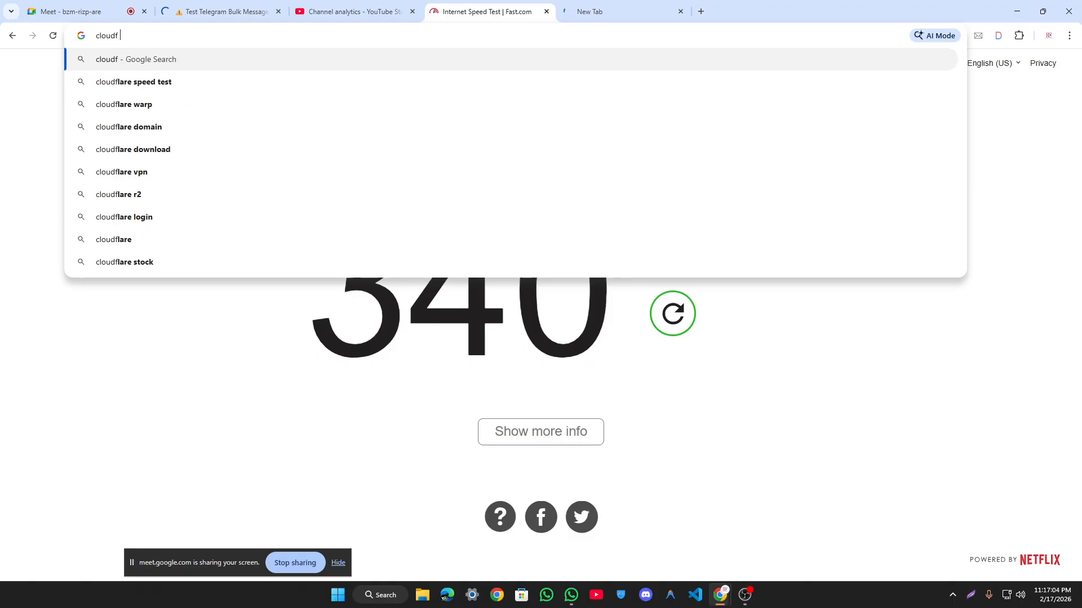
pyautogui.press('Down')
pyautogui.press('Return')
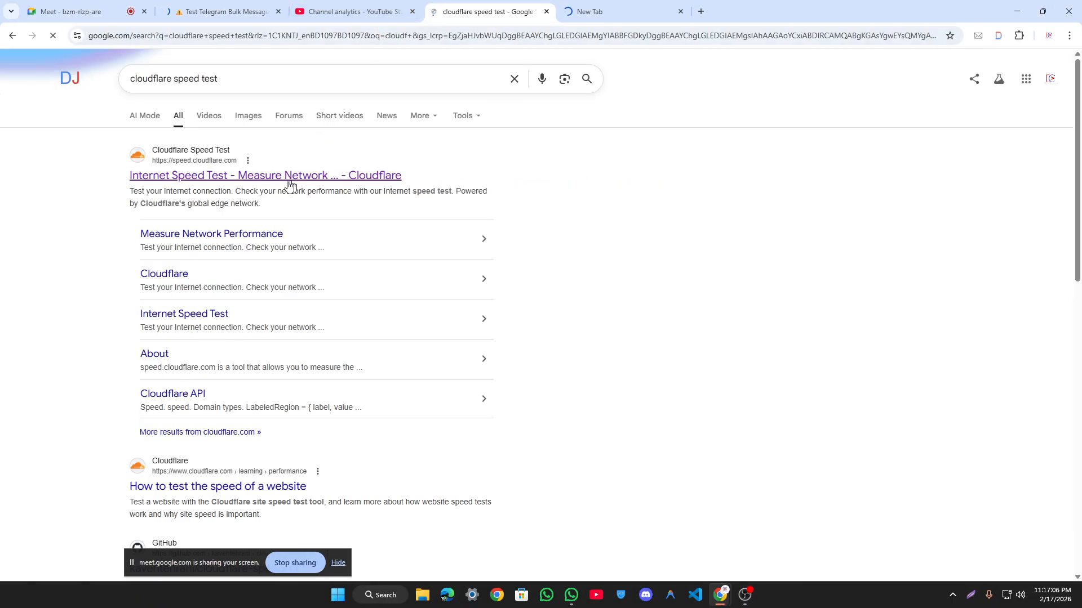
# Step: Run the speed.cloudflare.com test, then go back twice to Fast.com's 340 Mbps result
pyautogui.click(297, 178)
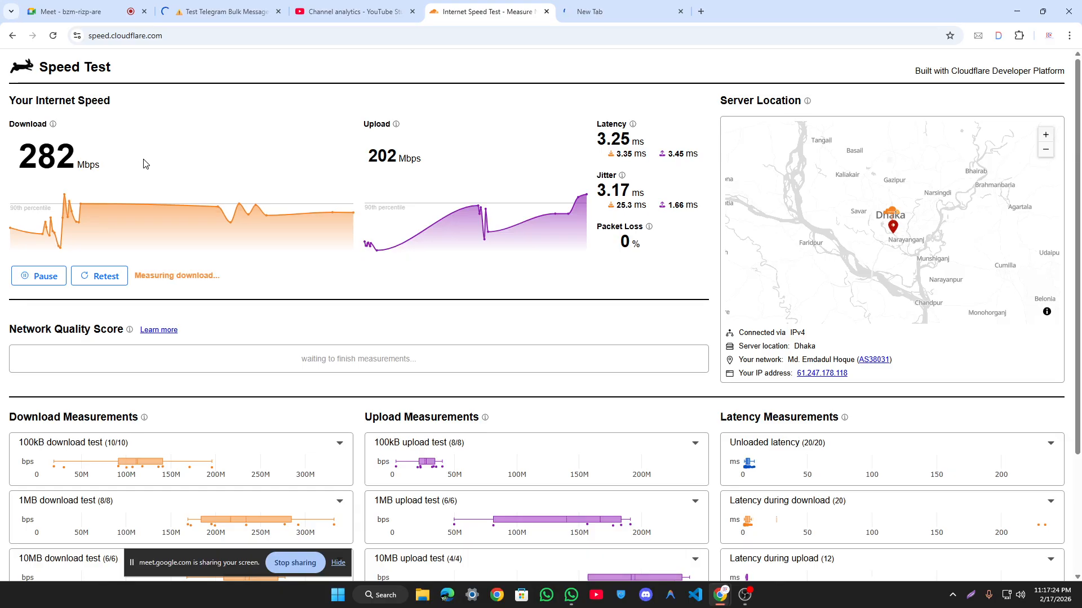
pyautogui.click(8, 38)
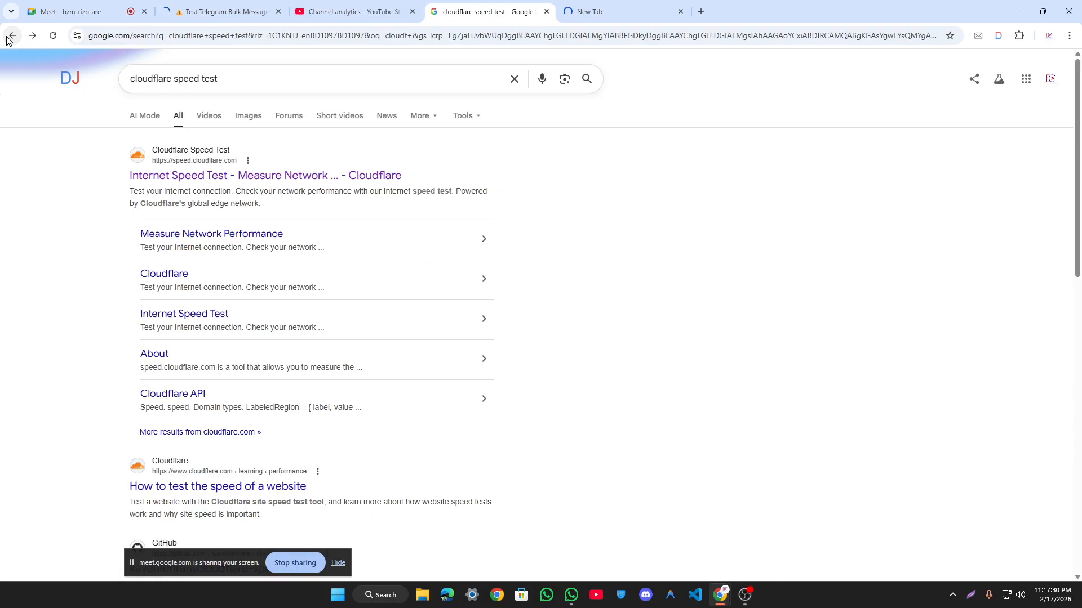
pyautogui.click(8, 37)
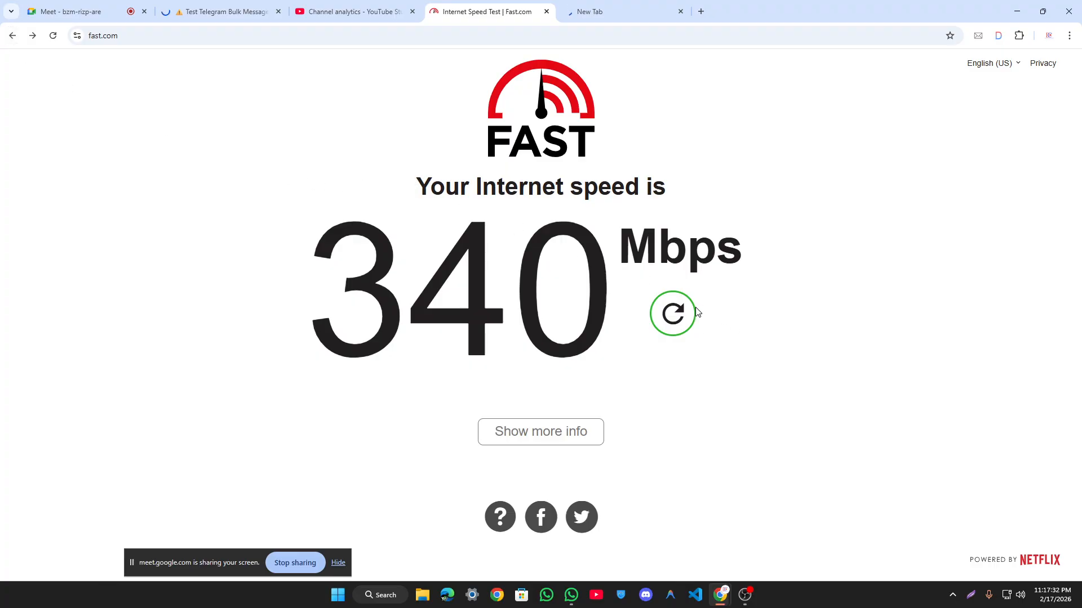
# Step: Rerun the Fast.com speed test, then glance at YouTube Studio and the n8n workflow tab
pyautogui.click(672, 313)
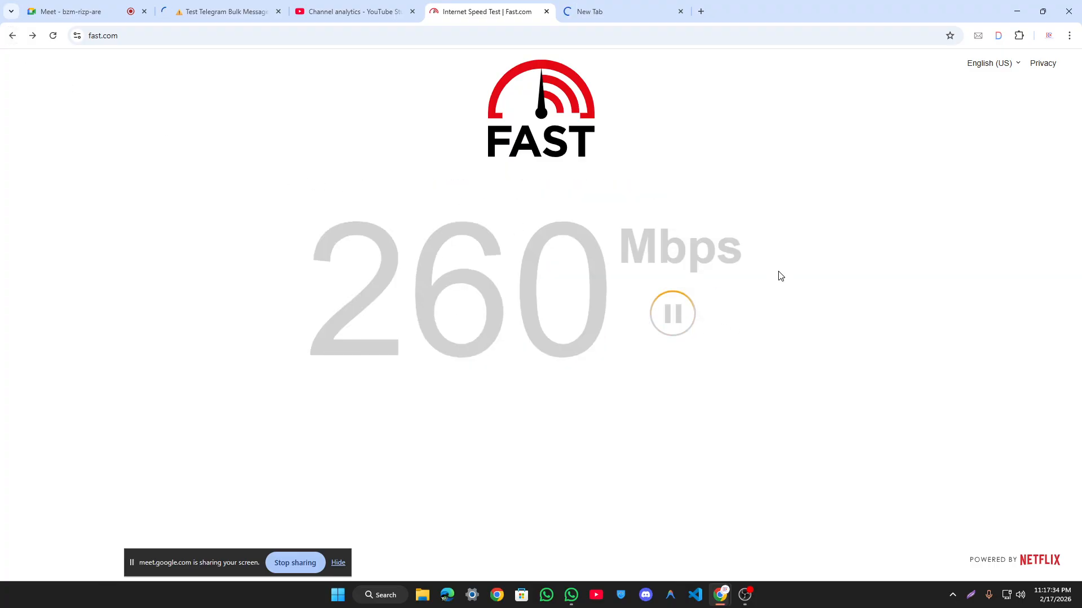
pyautogui.click(367, 8)
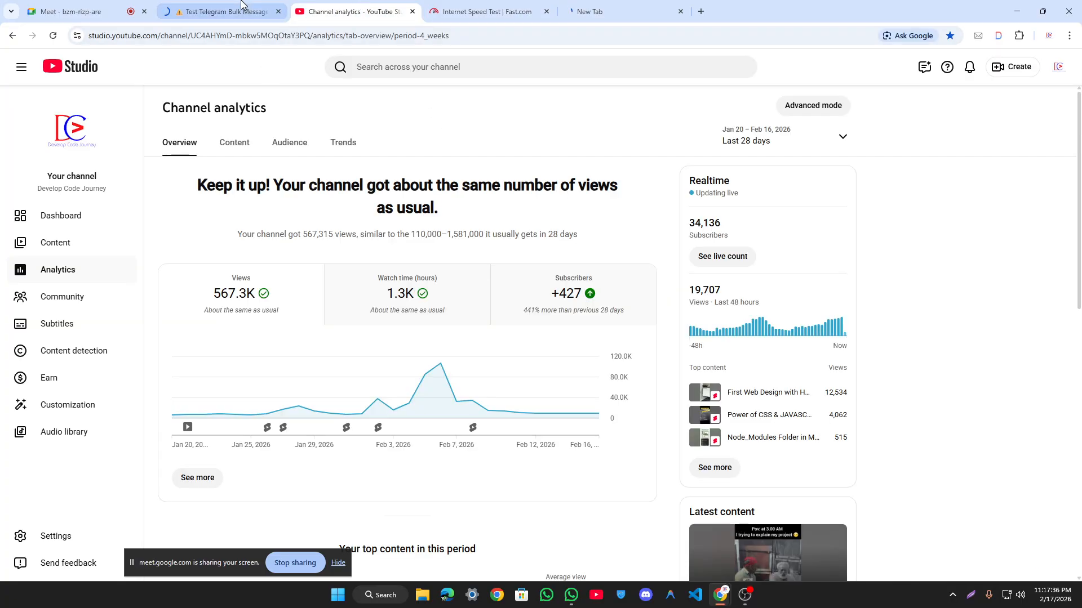
pyautogui.click(242, 6)
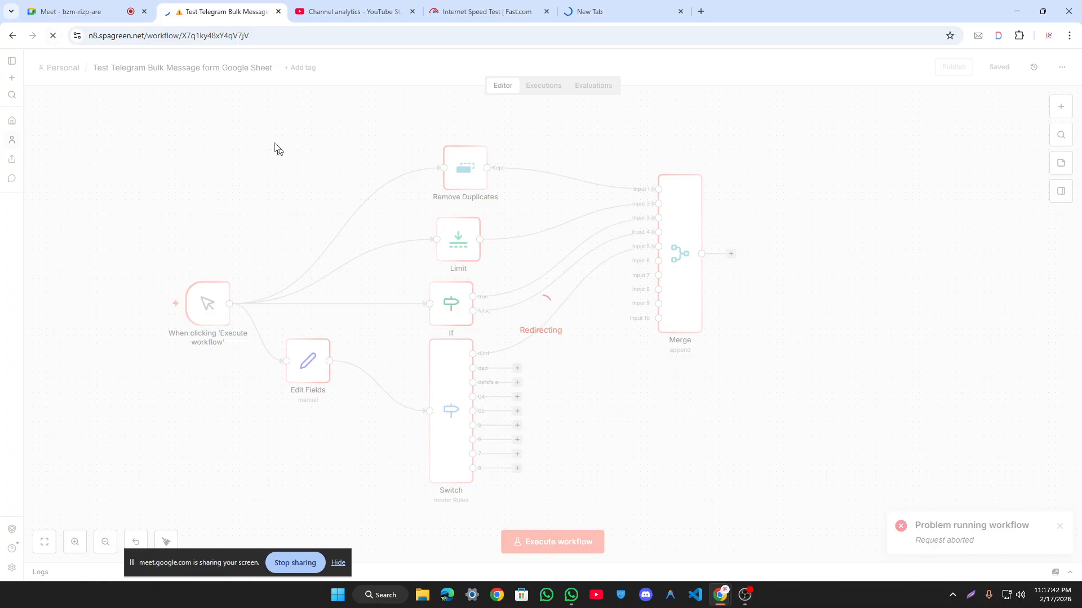
# Step: Close the n8n tab, move the new tab beside Meet, and load the n8.spagreen.net workflows address
pyautogui.click(278, 12)
pyautogui.moveTo(460, 6); pyautogui.dragTo(192, 13)
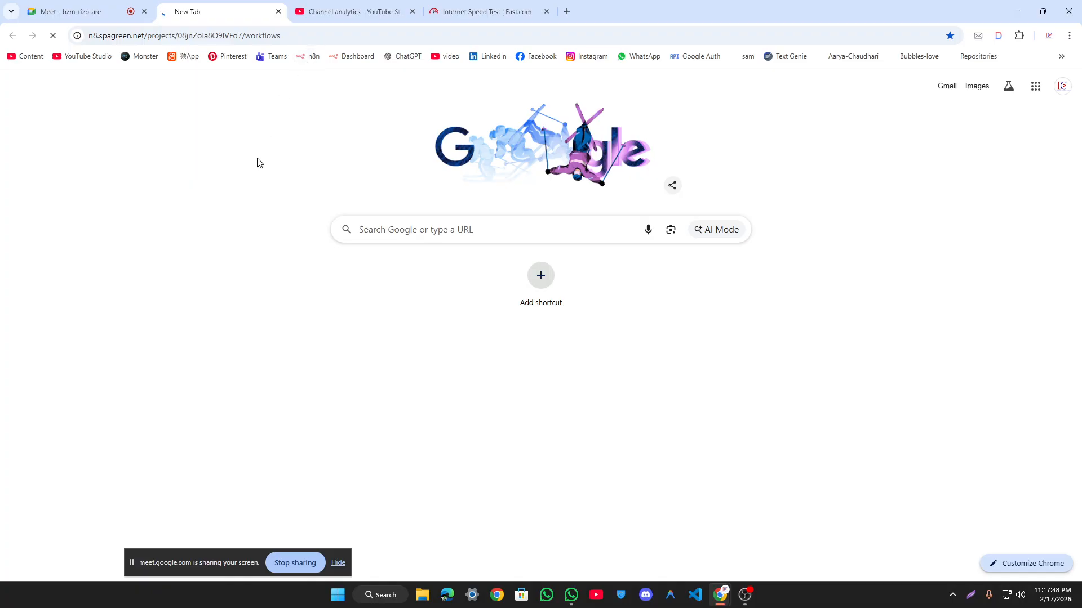
pyautogui.click(53, 35)
pyautogui.click(192, 35)
pyautogui.hotkey('ctrl', 'a')
pyautogui.hotkey('ctrl', 'c')
pyautogui.press('BackSpace')
pyautogui.write('n')
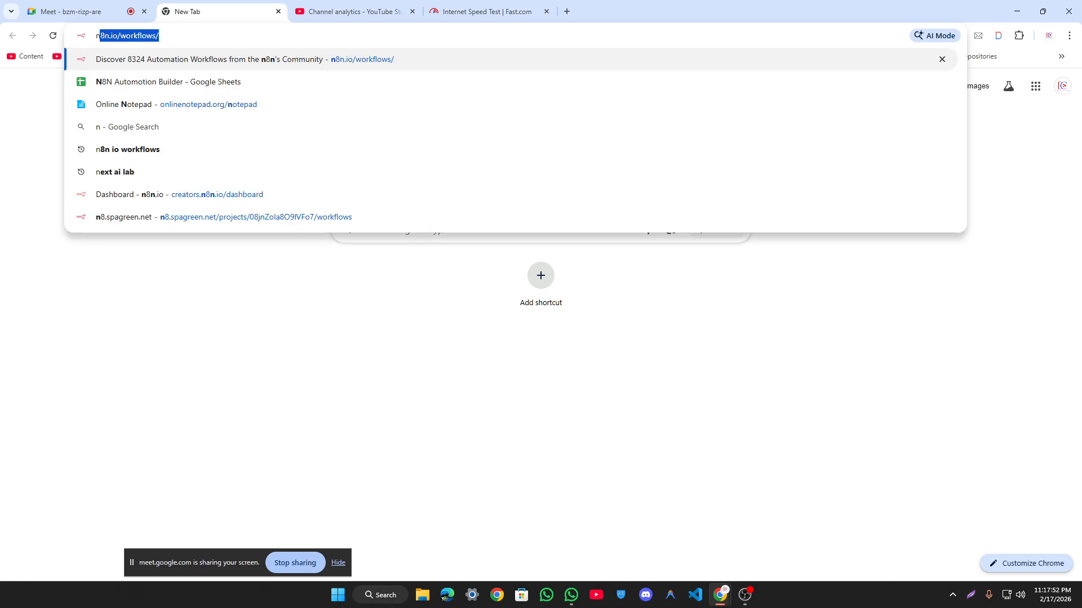
pyautogui.write('8.s')
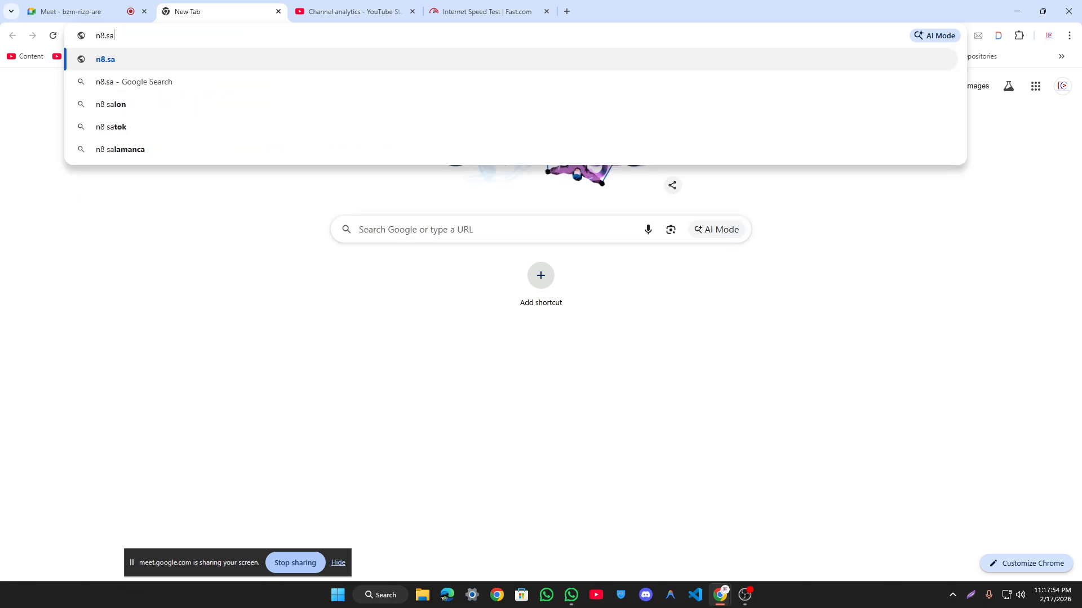
pyautogui.press('Down')
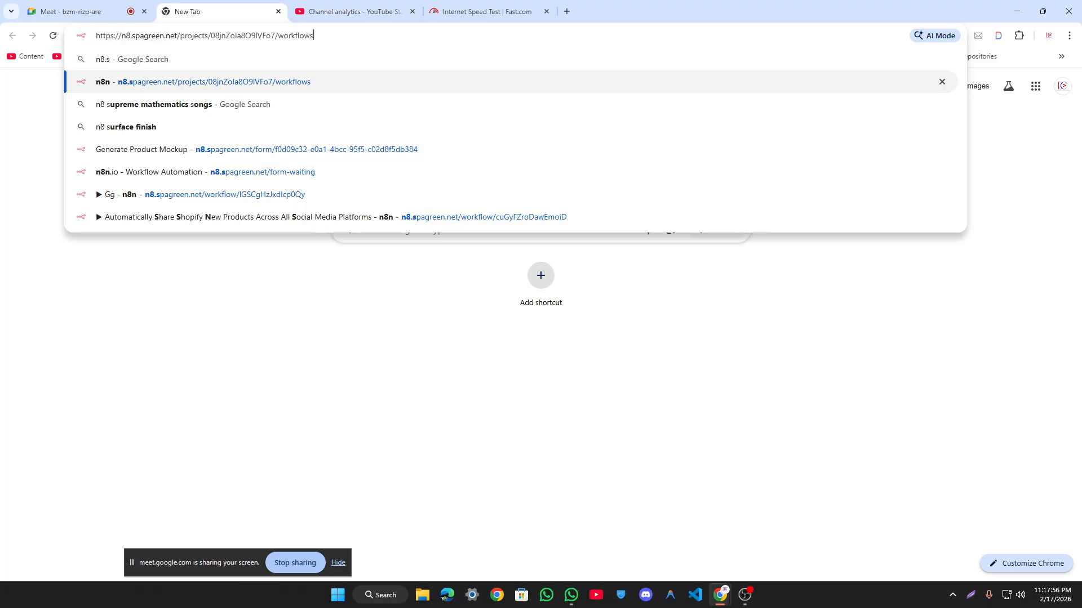
pyautogui.press('Return')
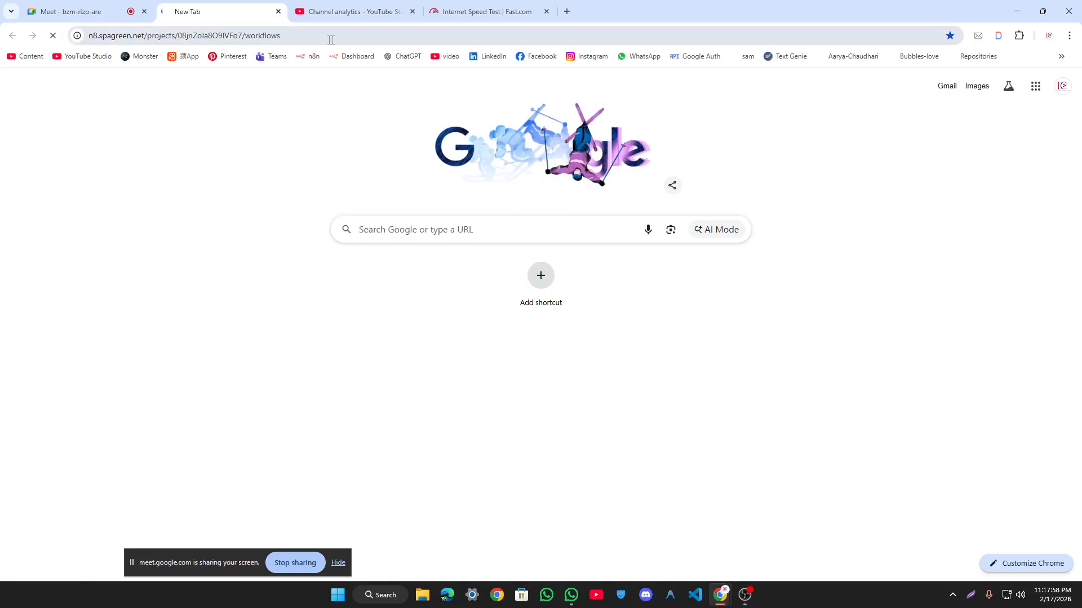
# Step: Clear the address bar and open a new Incognito window from Chrome's menu
pyautogui.click(253, 35)
pyautogui.press('BackSpace')
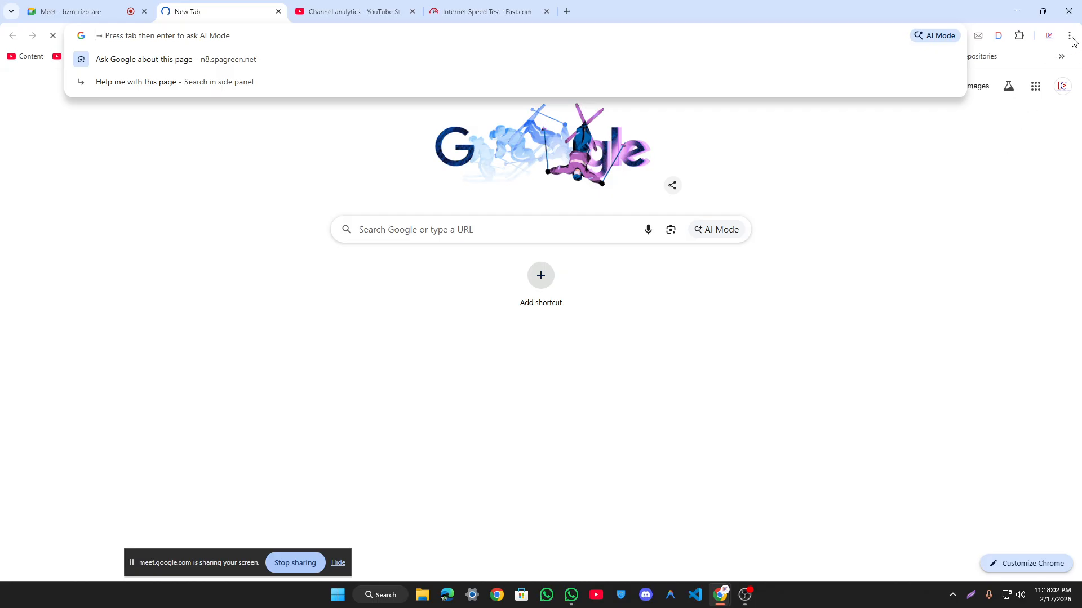
pyautogui.click(1069, 35)
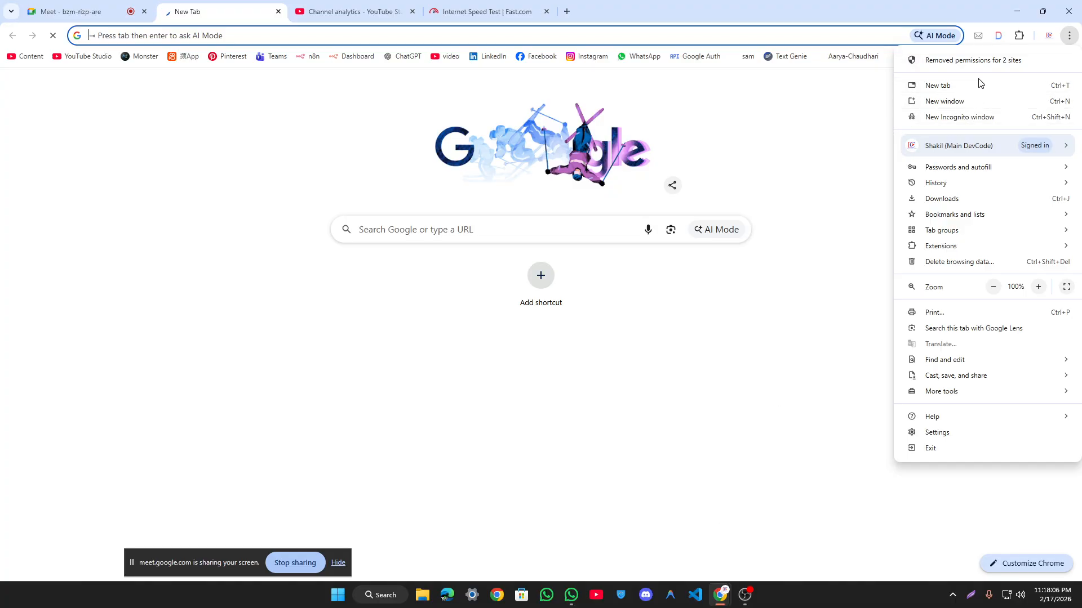
pyautogui.click(985, 117)
# Step: Load the pasted workflows address in Incognito, then close the Incognito window
pyautogui.hotkey('ctrl', 'v')
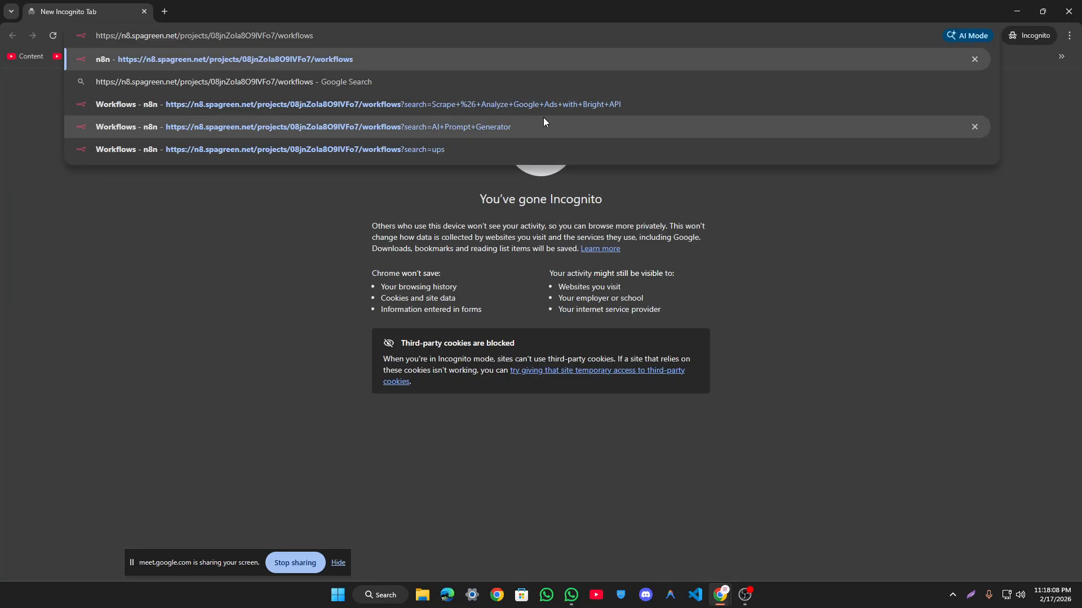
pyautogui.press('Return')
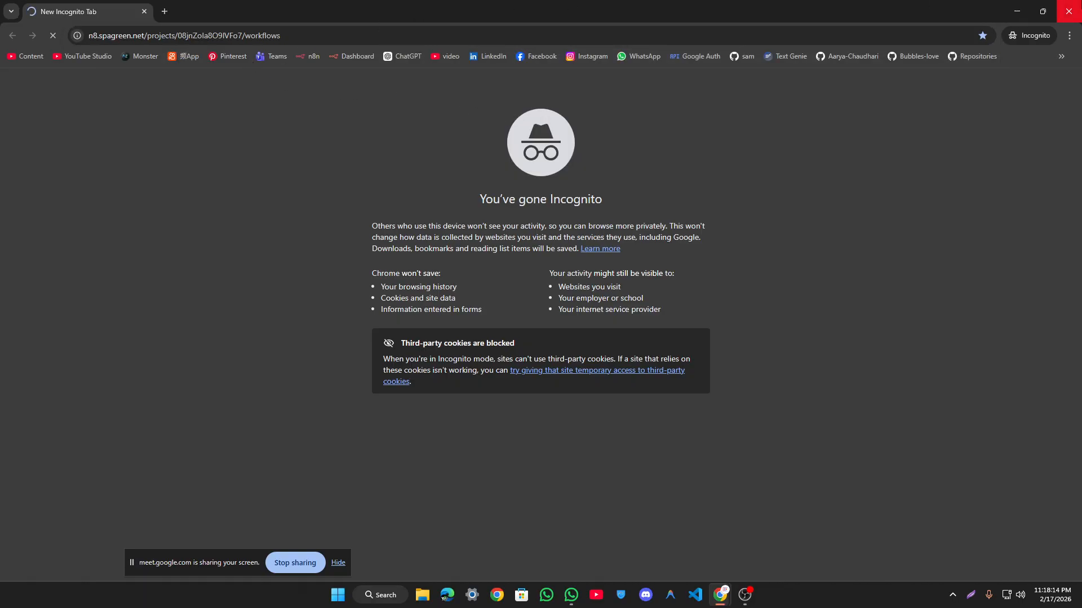
pyautogui.click(1069, 11)
# Step: Open a window for another Chrome profile from the profile chooser
pyautogui.click(506, 597)
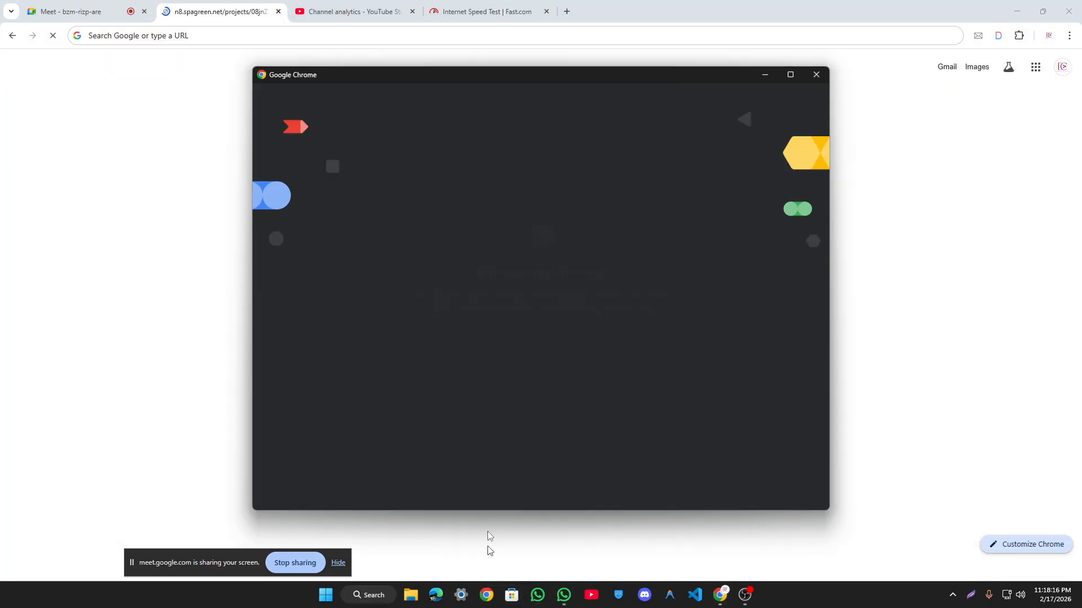
pyautogui.scroll(-2, 565, 348)
pyautogui.scroll(2, 567, 347)
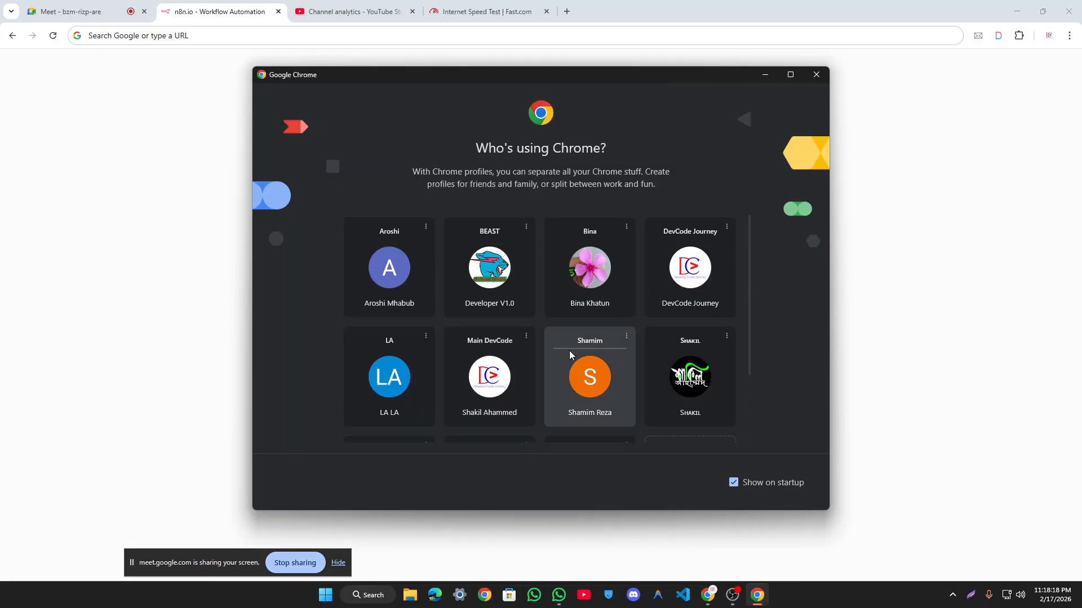
pyautogui.scroll(-2, 569, 349)
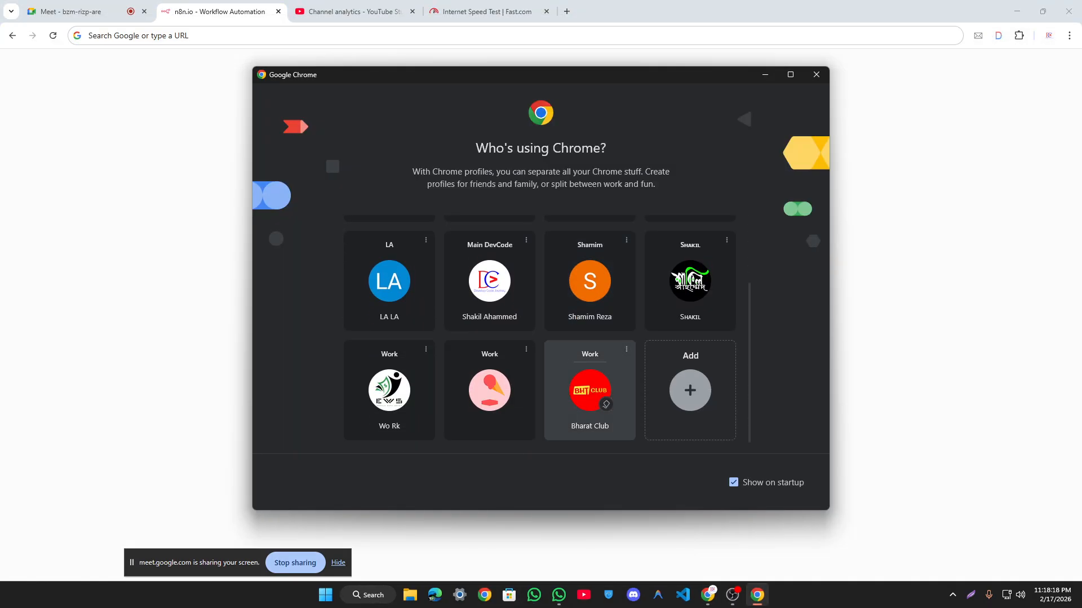
pyautogui.click(672, 303)
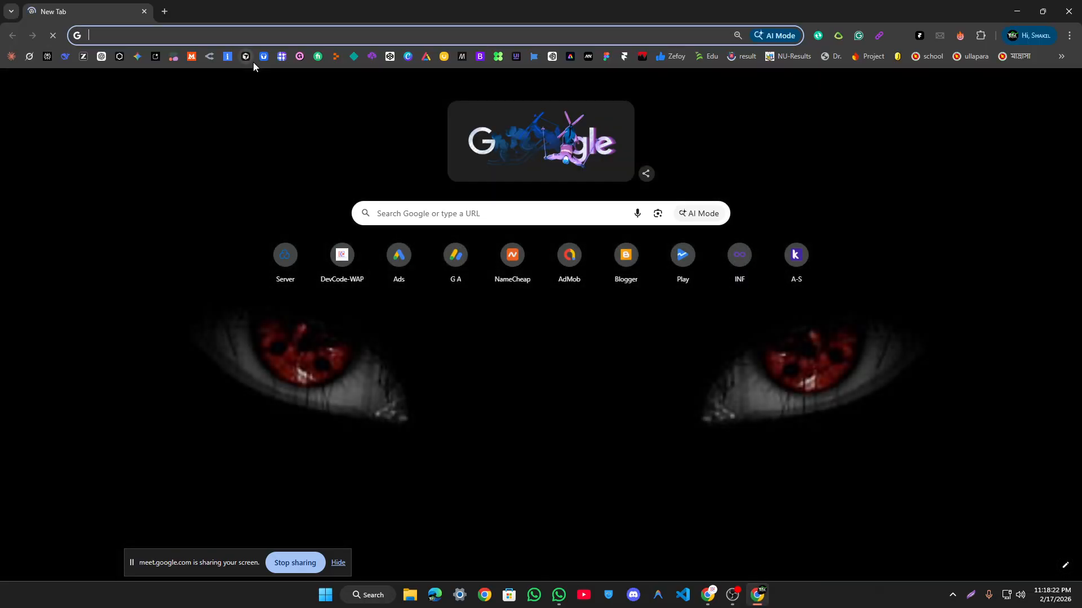
# Step: Load the workflows address in the other profile's window, zoom in, then return to the original window
pyautogui.write('https://n8.spagreen.net/projects/08jnZola8O9lVFo7/workflows')
pyautogui.click(253, 60)
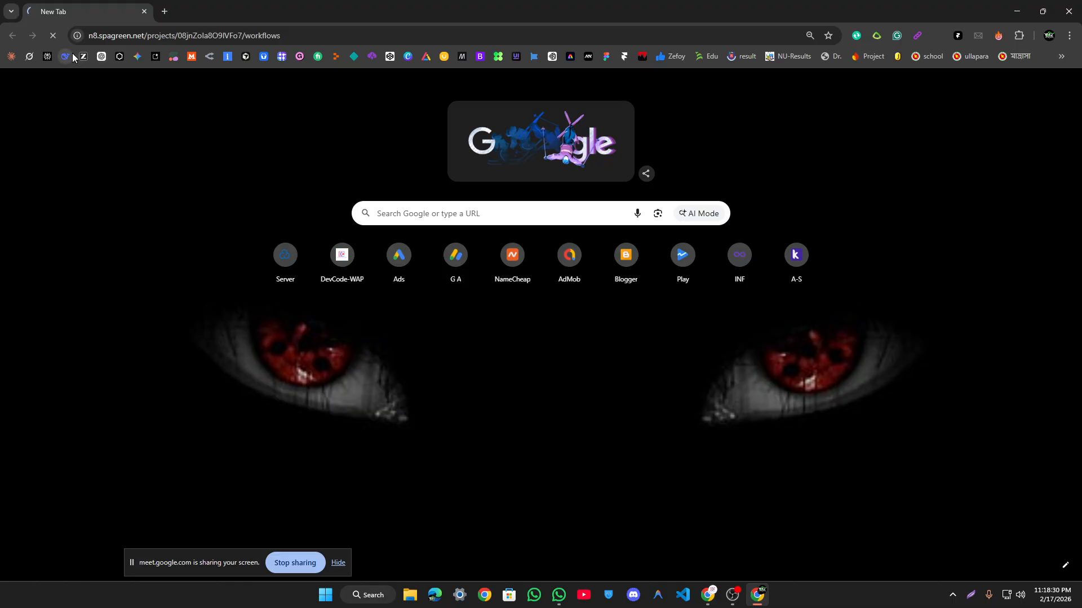
pyautogui.hotkey('ctrl', '+')
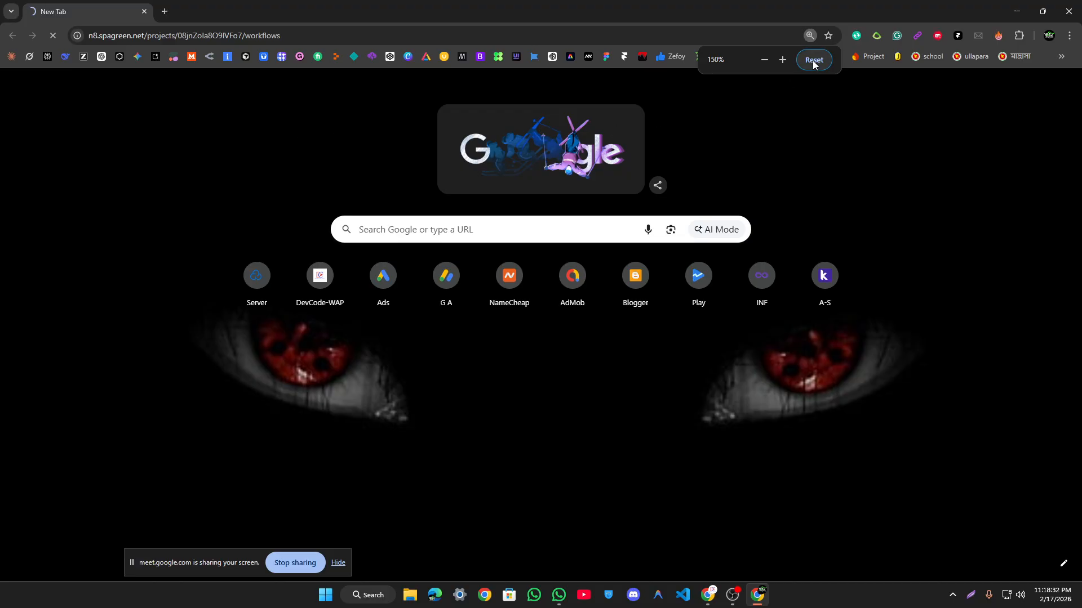
pyautogui.click(414, 43)
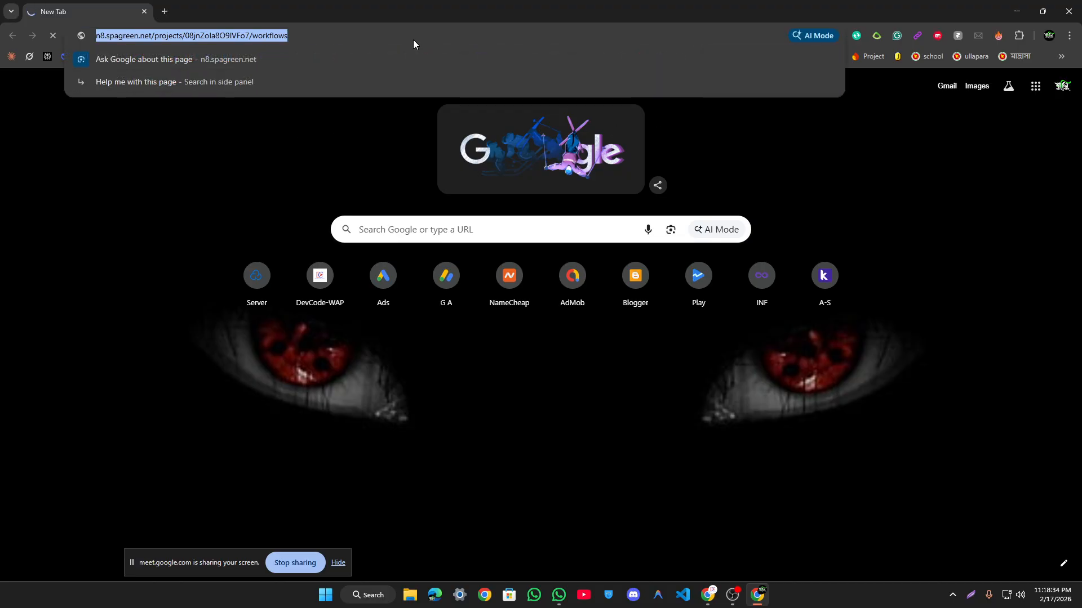
pyautogui.click(266, 194)
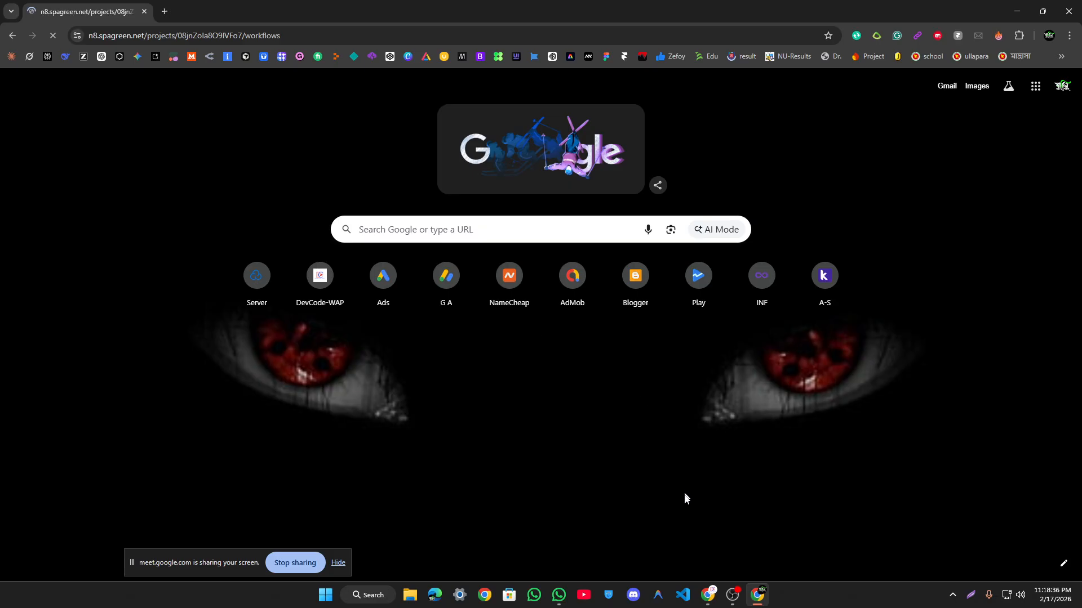
pyautogui.click(659, 512)
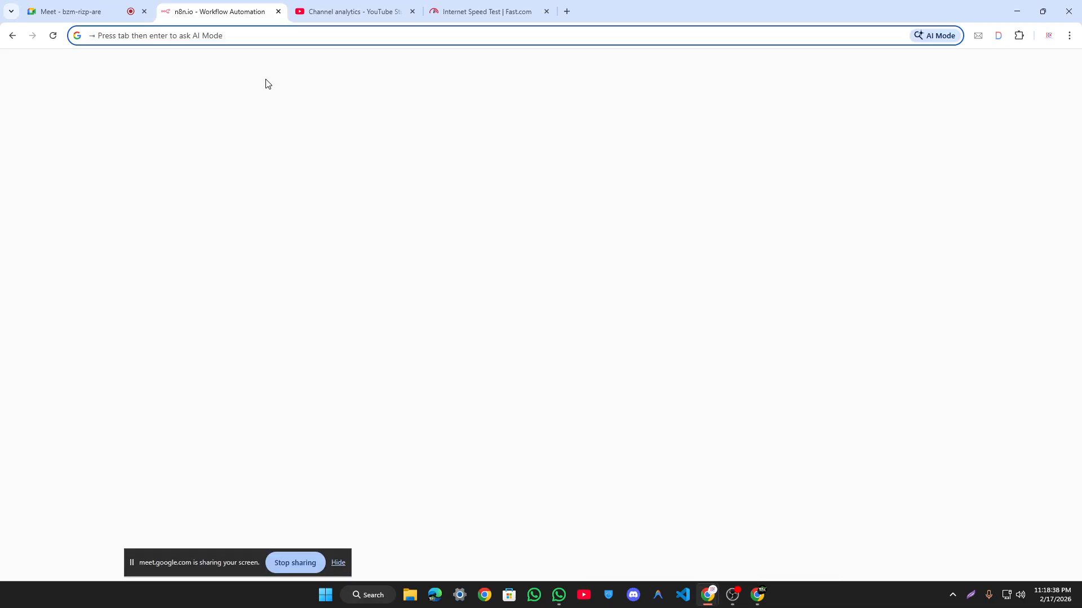
# Step: Reload the blank n8n workflows page, close the dark-themed profile window, and switch to Meet
pyautogui.click(141, 155)
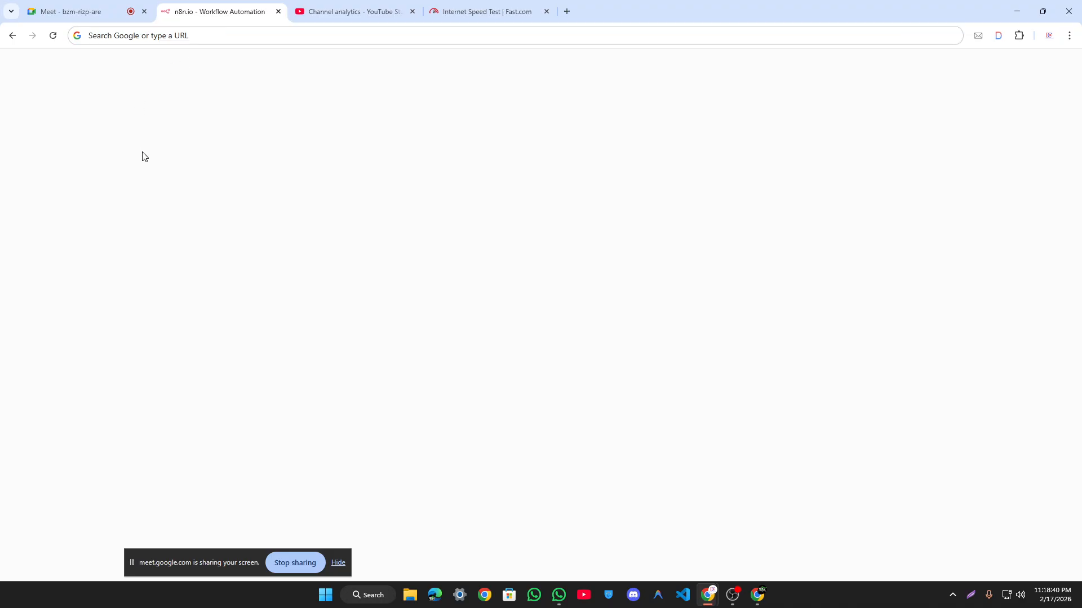
pyautogui.click(53, 35)
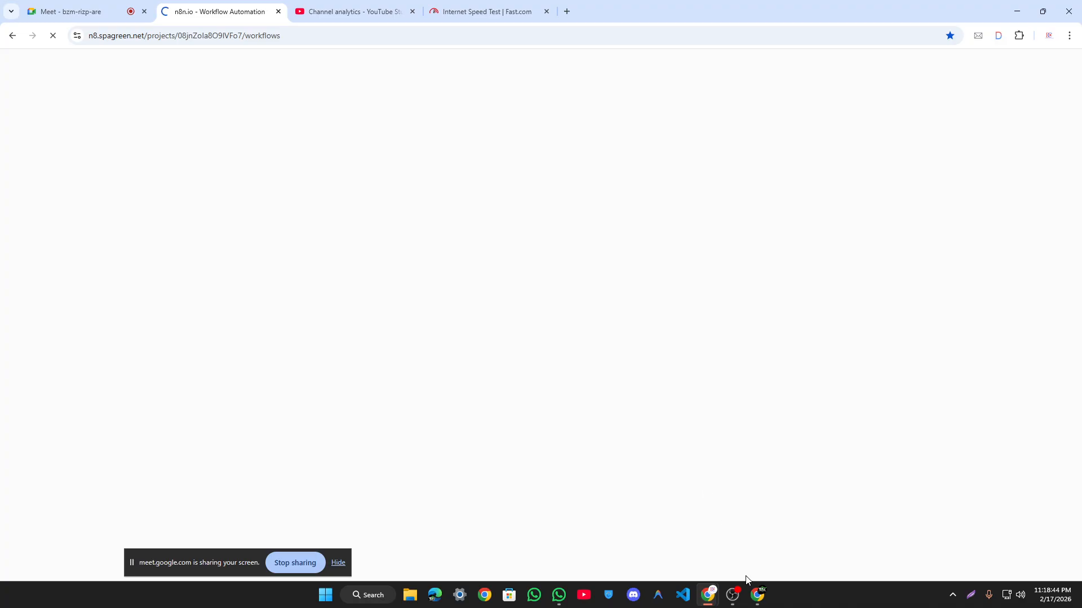
pyautogui.click(758, 593)
pyautogui.click(1068, 11)
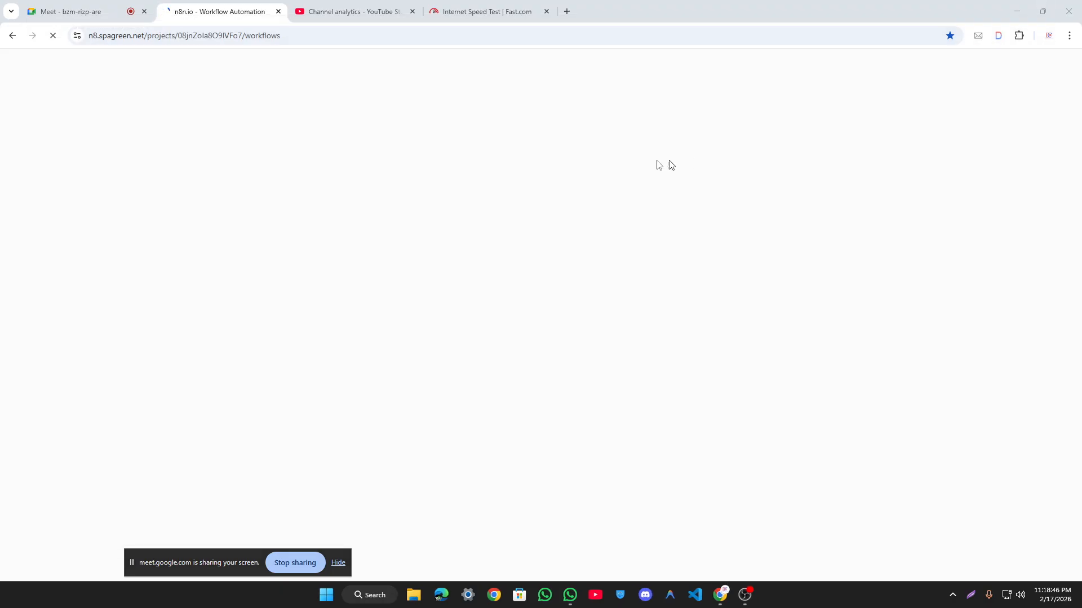
pyautogui.click(136, 2)
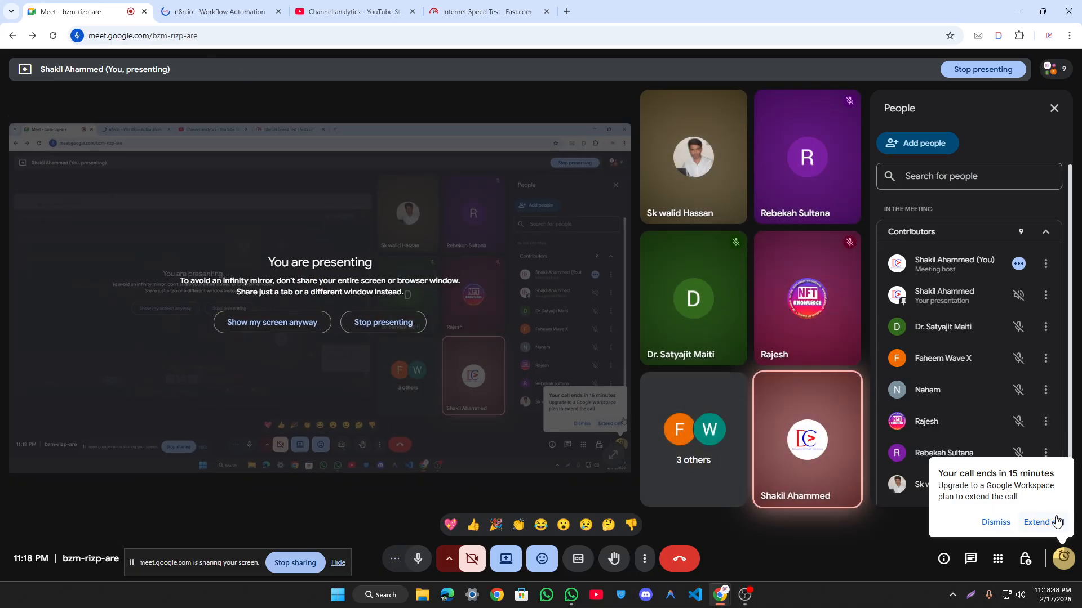
# Step: Extend the Meet call, dismiss the Upgrade panel, show People, then return to the n8n tab
pyautogui.click(1051, 526)
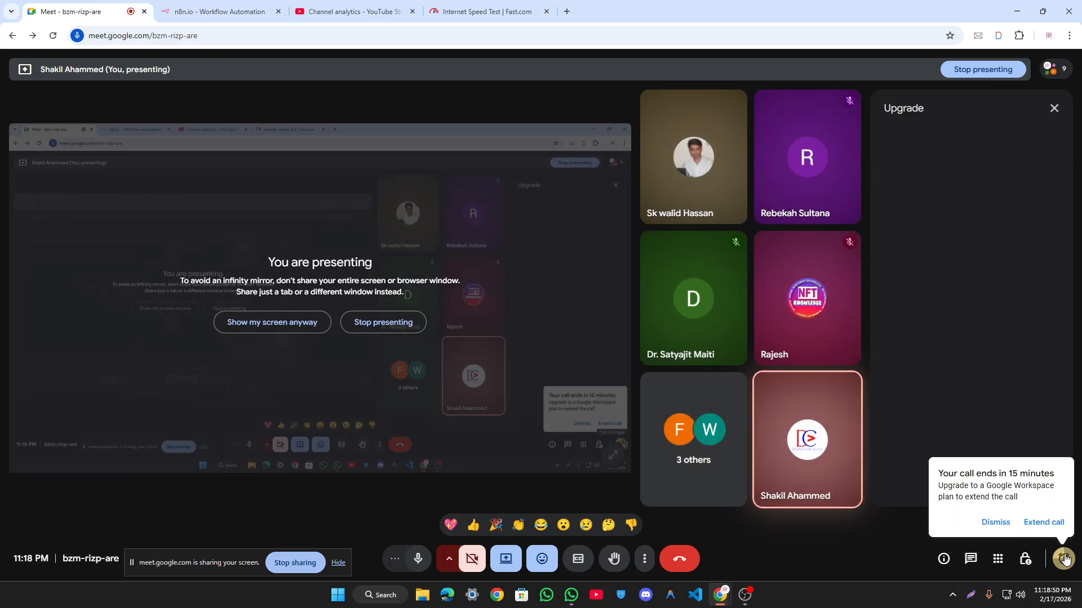
pyautogui.click(1053, 108)
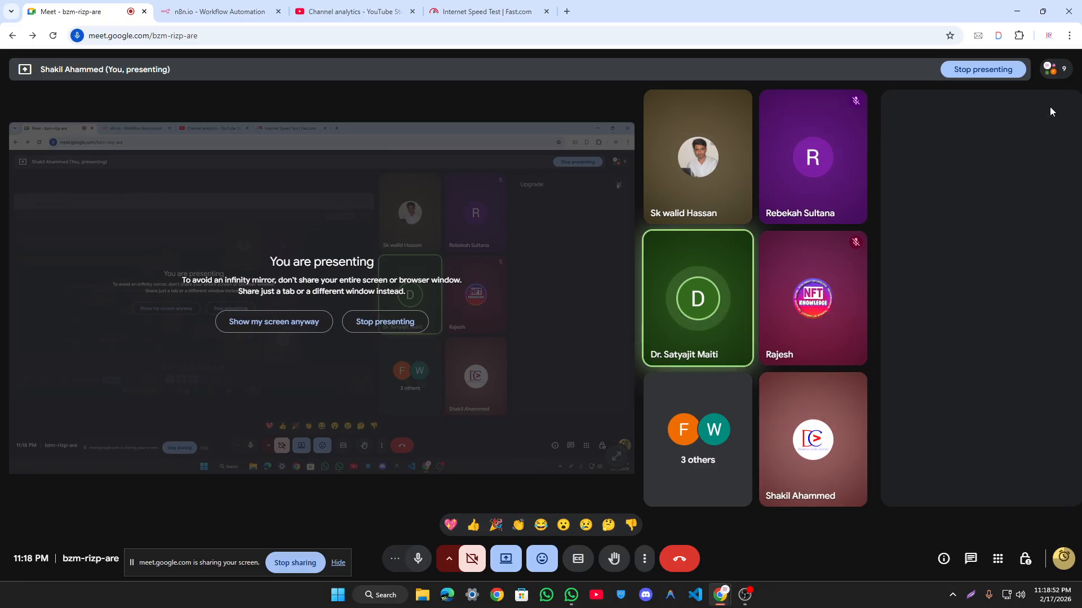
pyautogui.click(1062, 71)
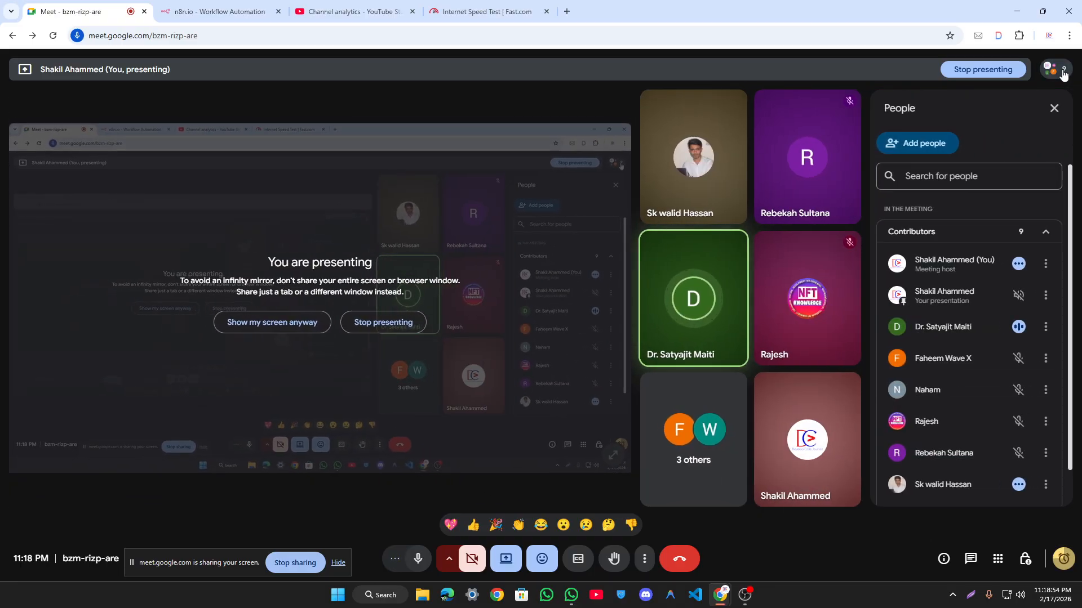
pyautogui.click(219, 11)
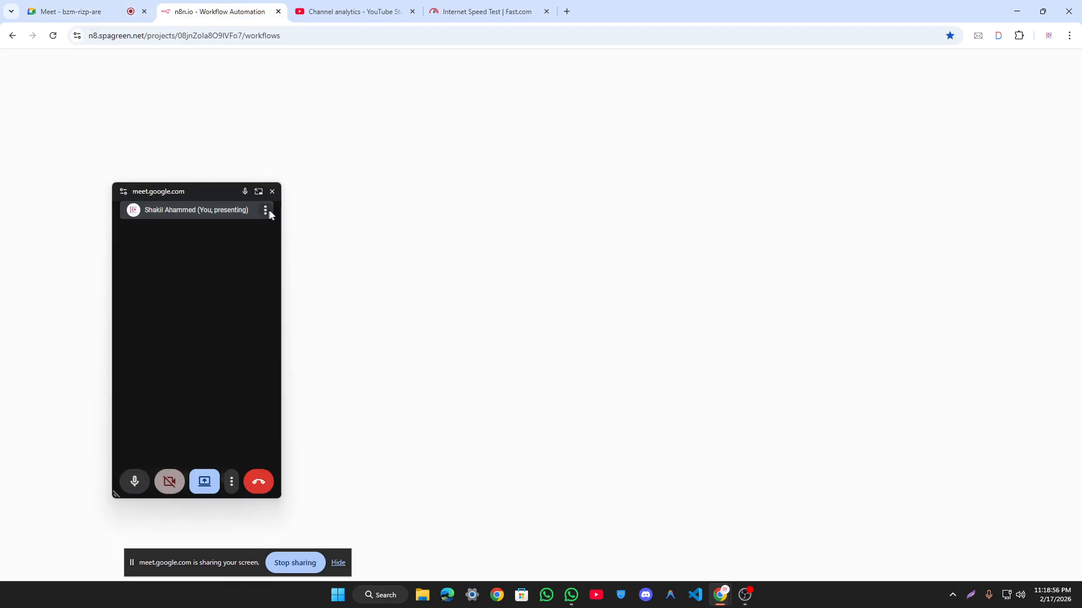
# Step: Close the floating Meet mini-window and reload the n8n workflows page
pyautogui.click(272, 191)
pyautogui.click(53, 35)
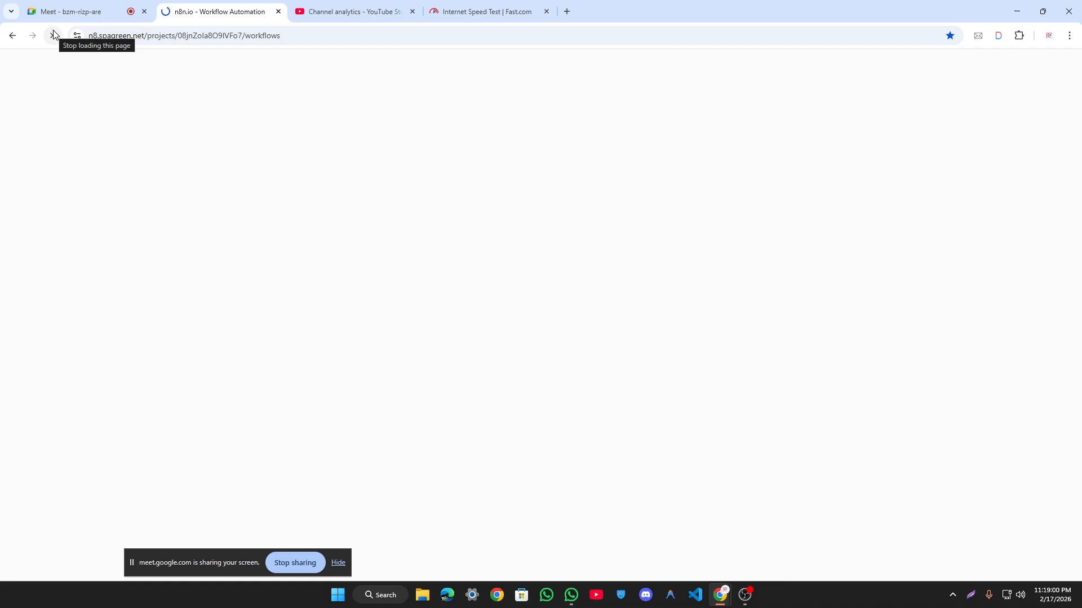
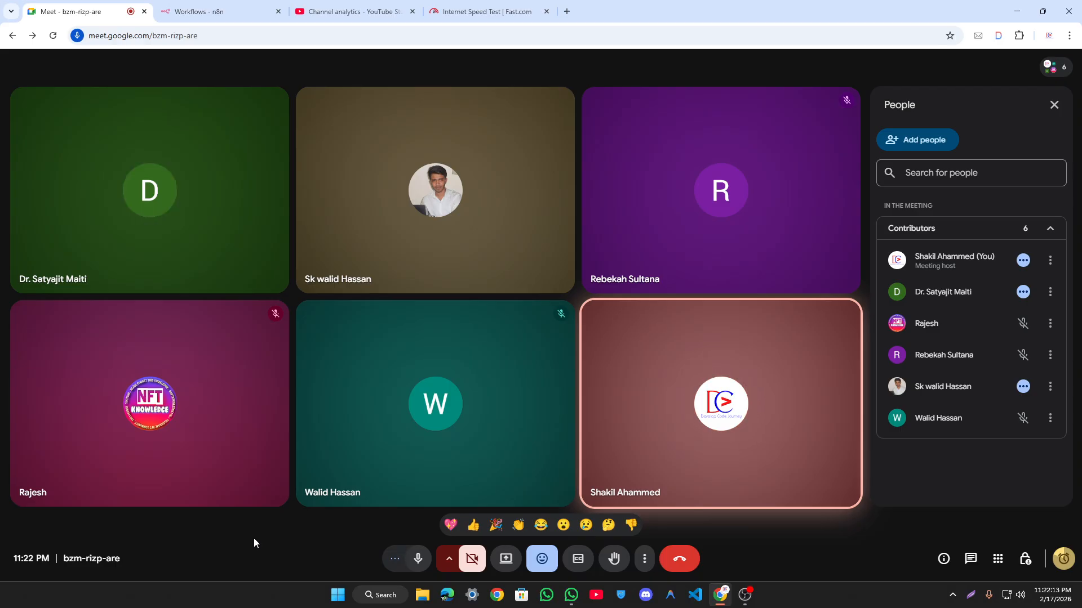
# Step: Switch to the n8n Workflows tab, leaving the Meet call in picture-in-picture
pyautogui.moveTo(370, 408)
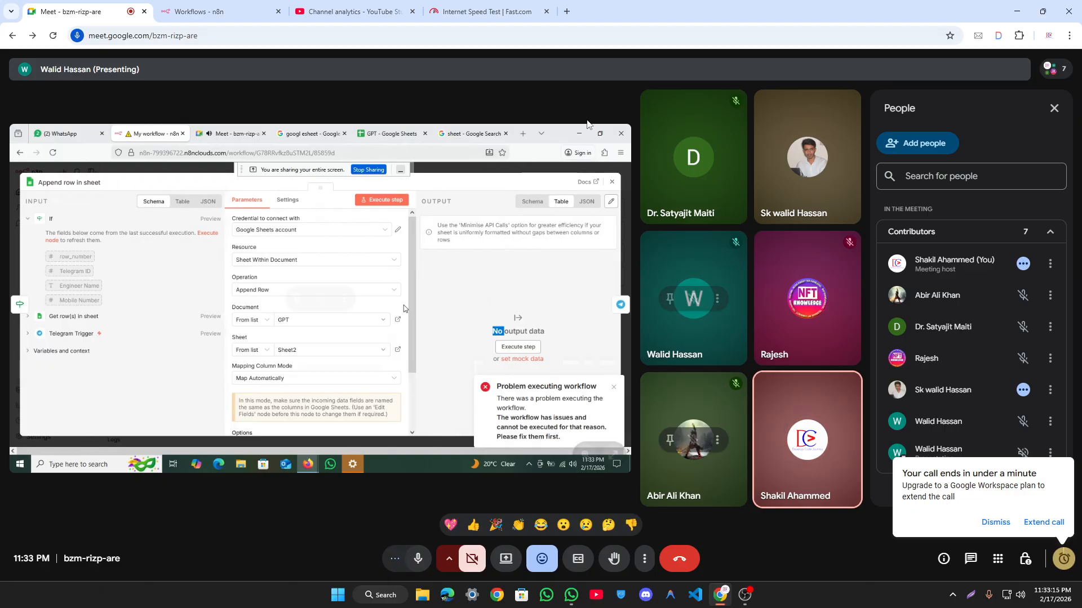
pyautogui.click(244, 10)
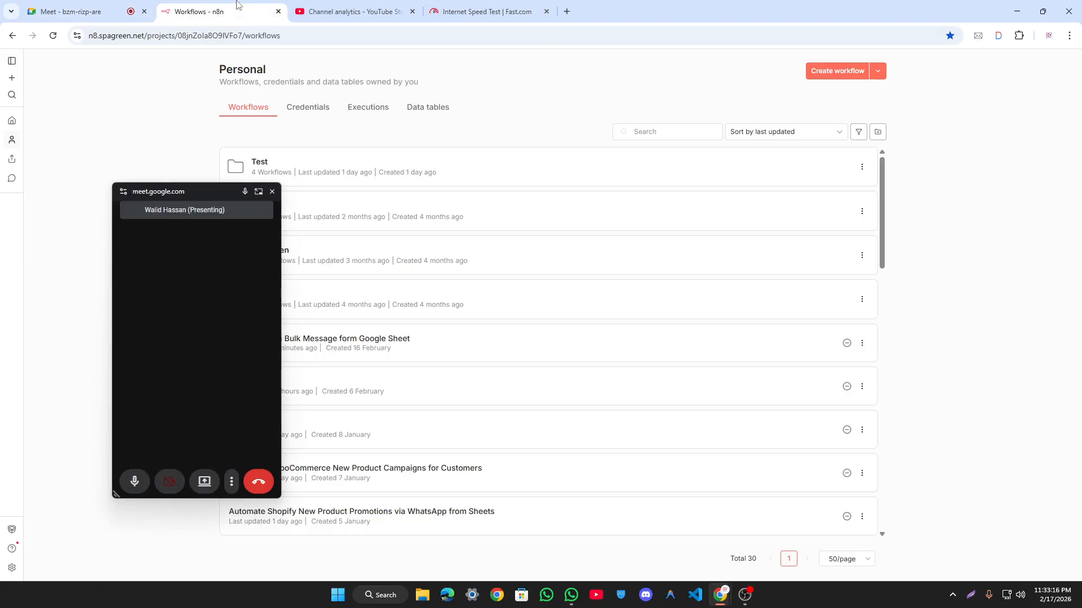
# Step: Go back to the Google Meet tab, now showing the meeting-ended page
pyautogui.click(273, 196)
pyautogui.click(85, 11)
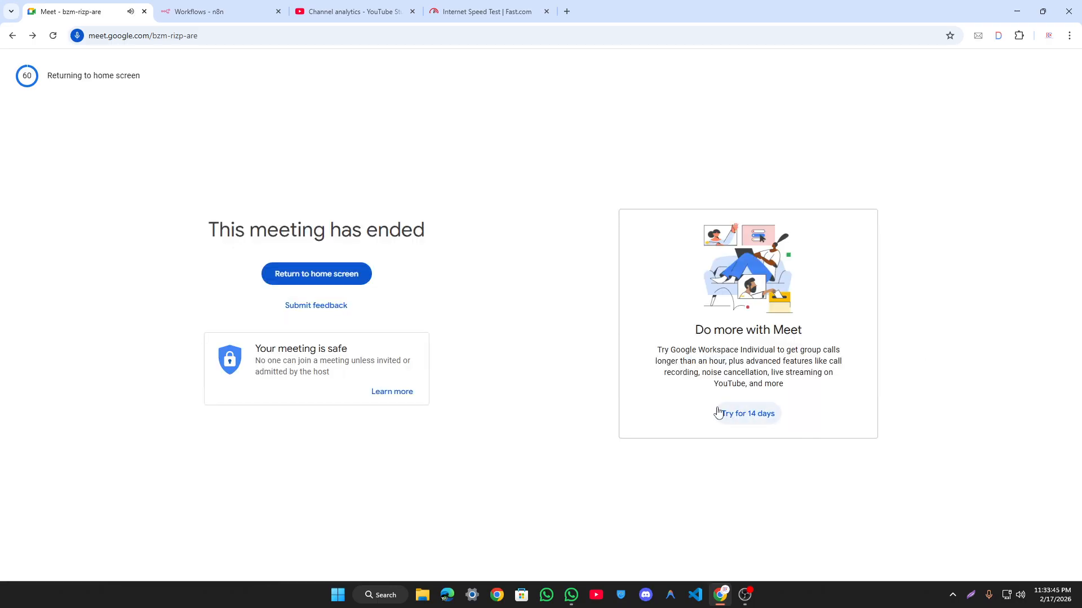
# Step: Return to the Meet home screen and start a new instant meeting
pyautogui.click(335, 282)
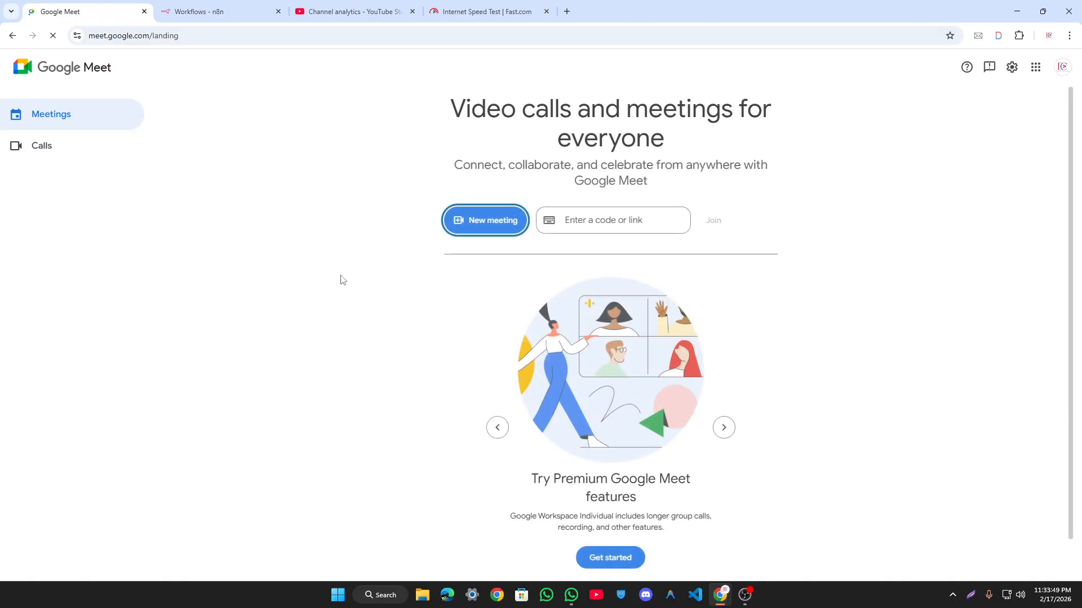
pyautogui.click(479, 227)
pyautogui.click(539, 280)
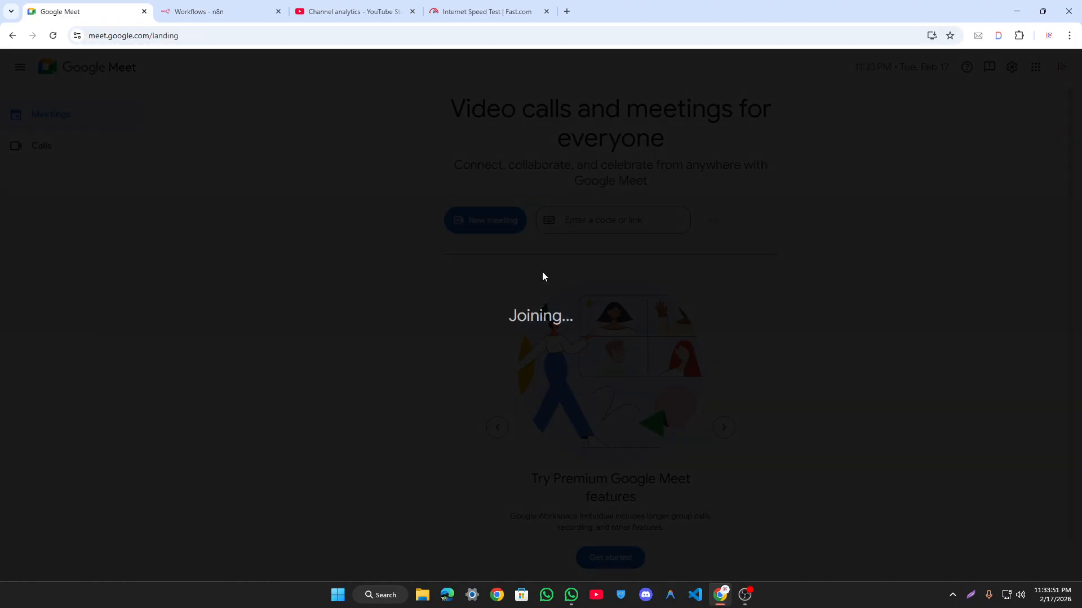
pyautogui.click(224, 7)
pyautogui.click(114, 7)
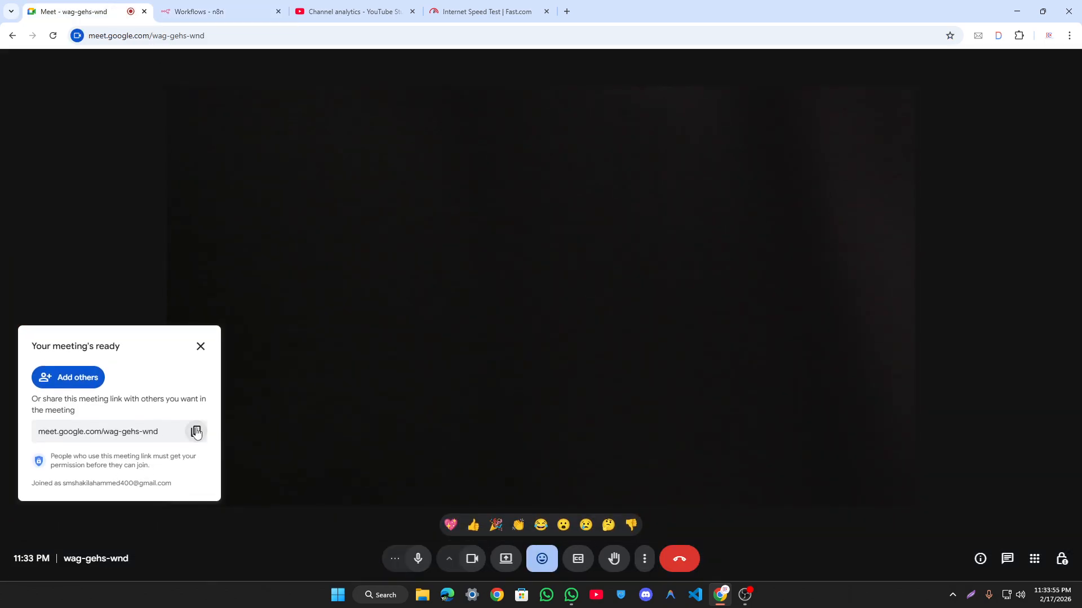
# Step: Copy the new meeting's invite link, show People, dismiss the popup and turn the camera off
pyautogui.click(195, 431)
pyautogui.click(1062, 67)
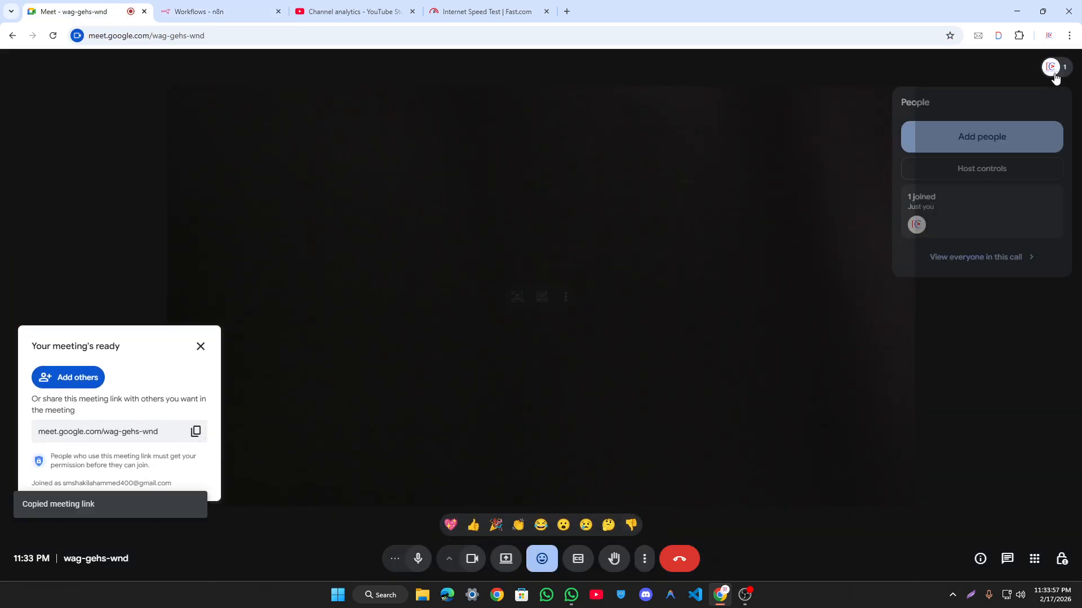
pyautogui.click(746, 596)
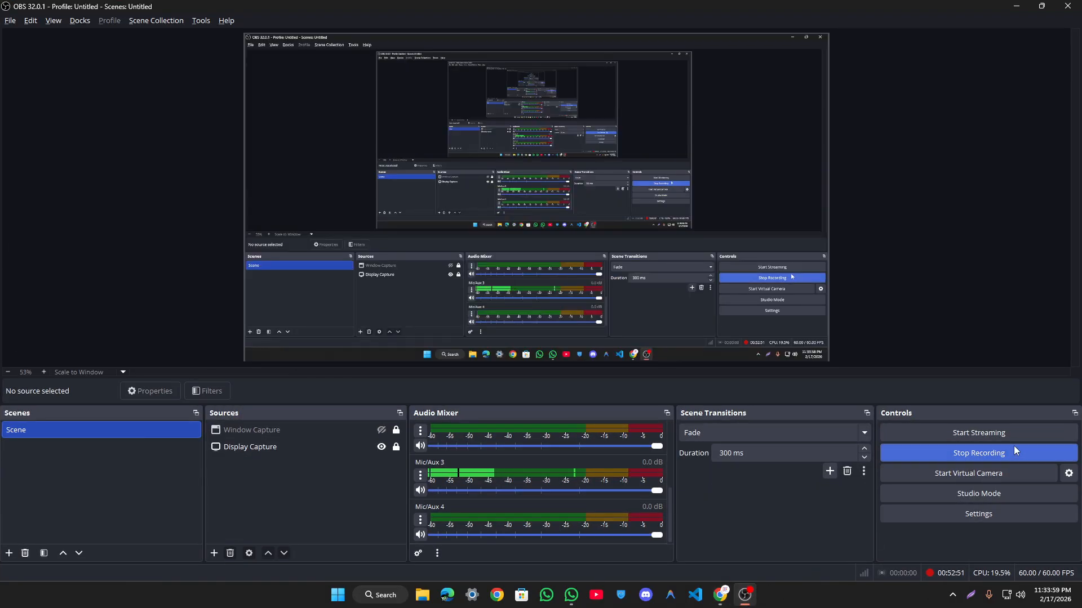
pyautogui.click(720, 595)
pyautogui.click(200, 347)
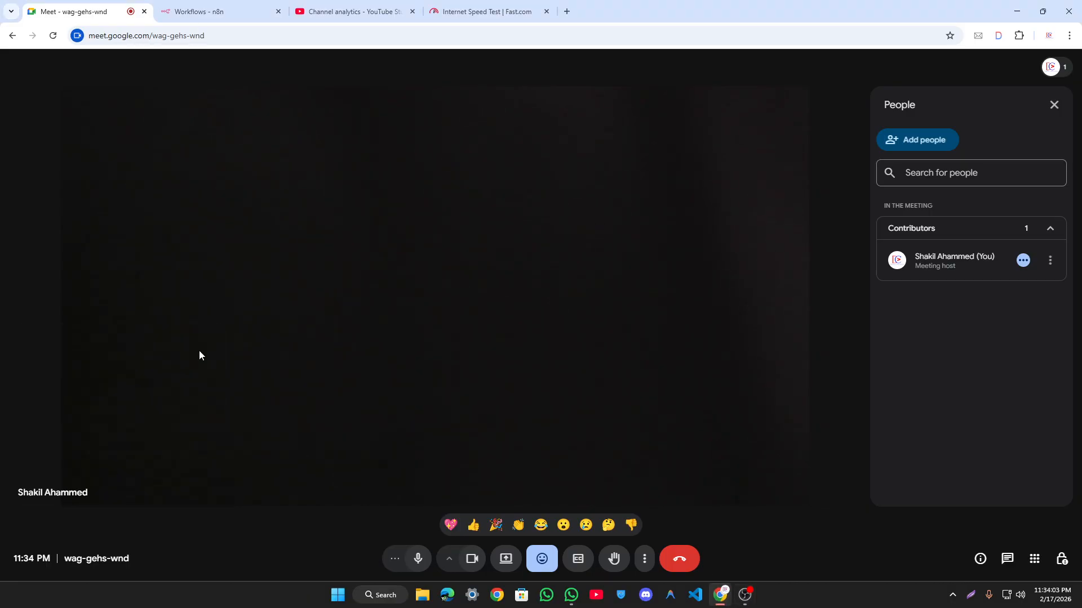
pyautogui.click(473, 559)
# Step: Paste and send the new Meet link in the n8n bangla WhatsApp group
pyautogui.click(571, 595)
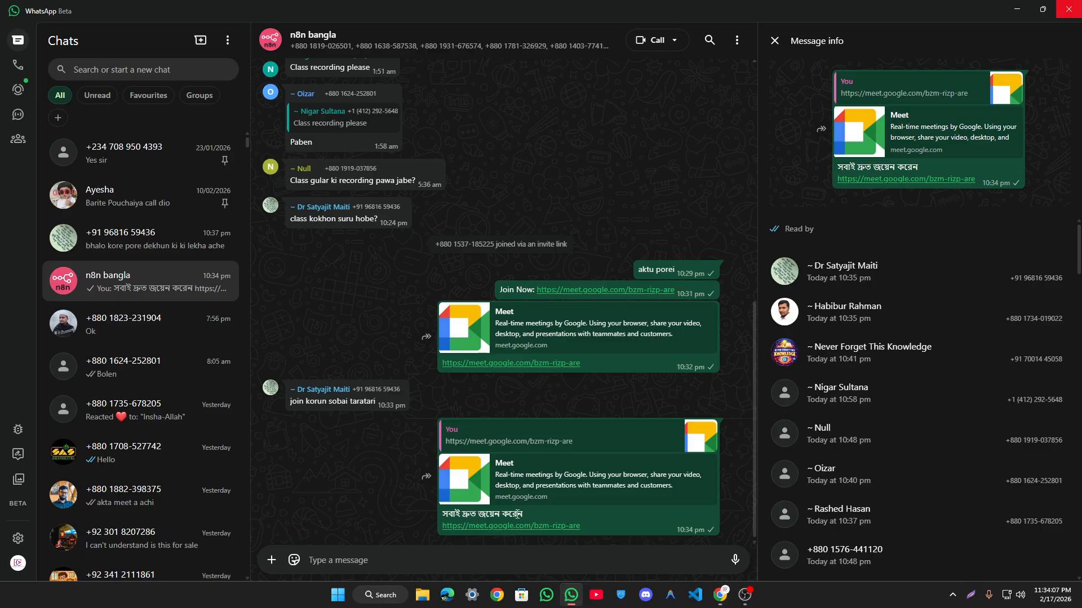
pyautogui.hotkey('ctrl', 'v')
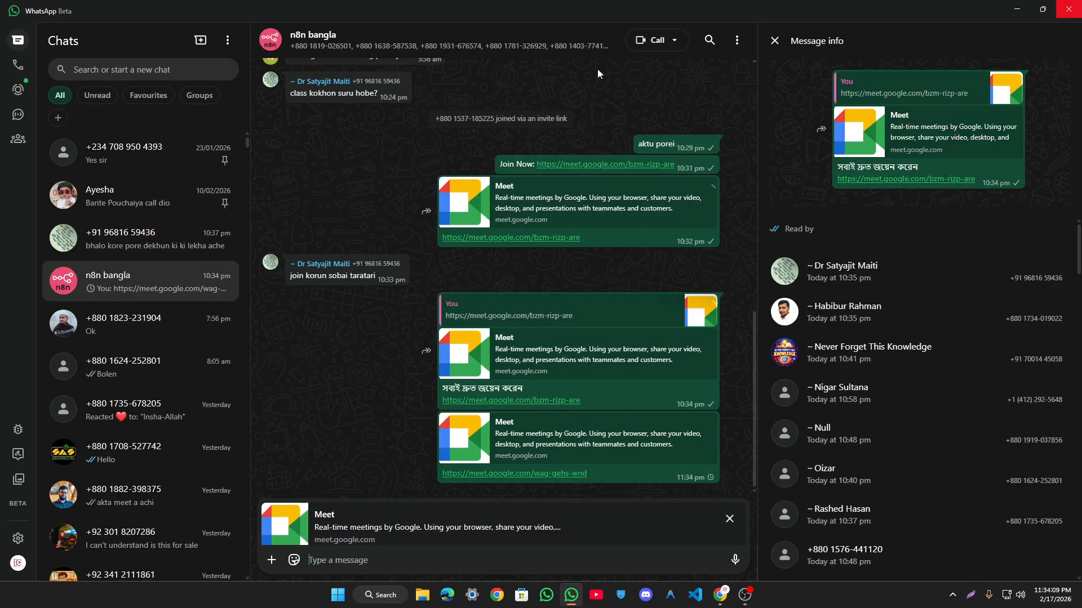
pyautogui.press('Return')
# Step: Close the Message info panel and send a 'join' message to the group
pyautogui.moveTo(655, 4); pyautogui.dragTo(574, 110)
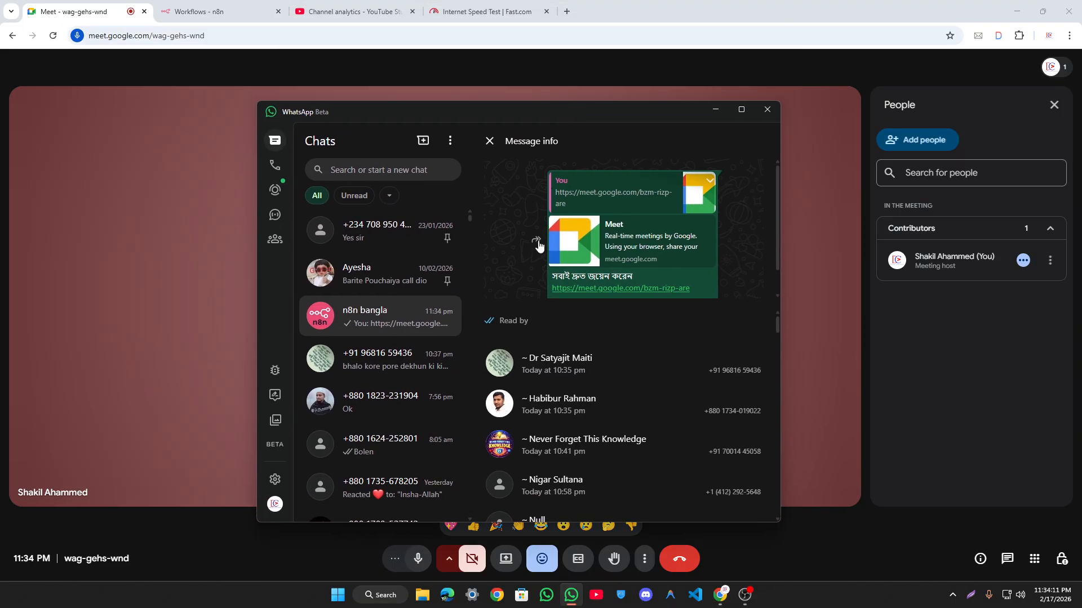
pyautogui.click(499, 147)
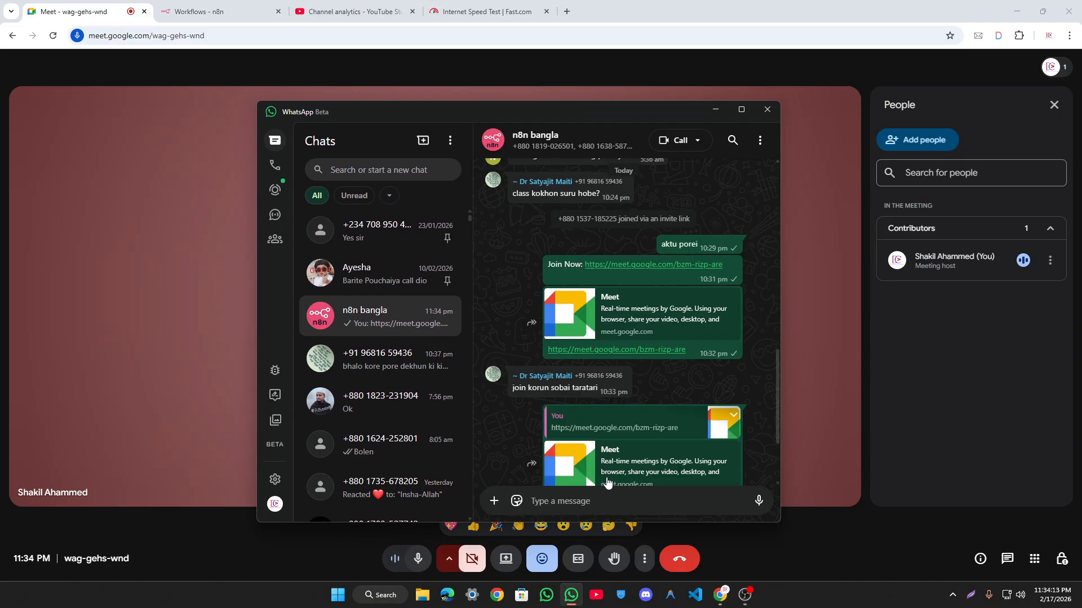
pyautogui.write('join')
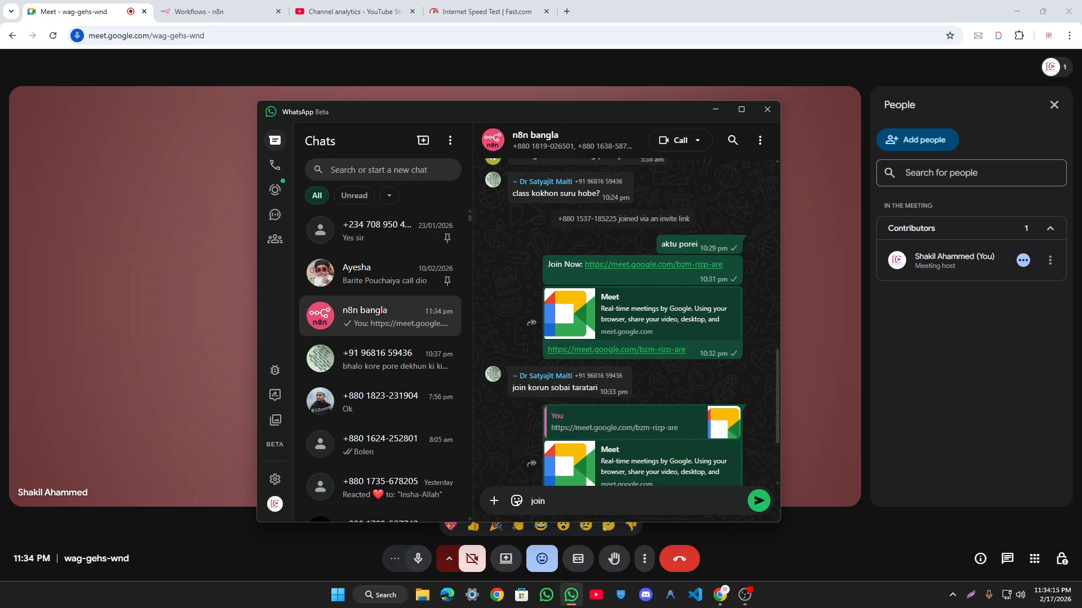
pyautogui.press('Return')
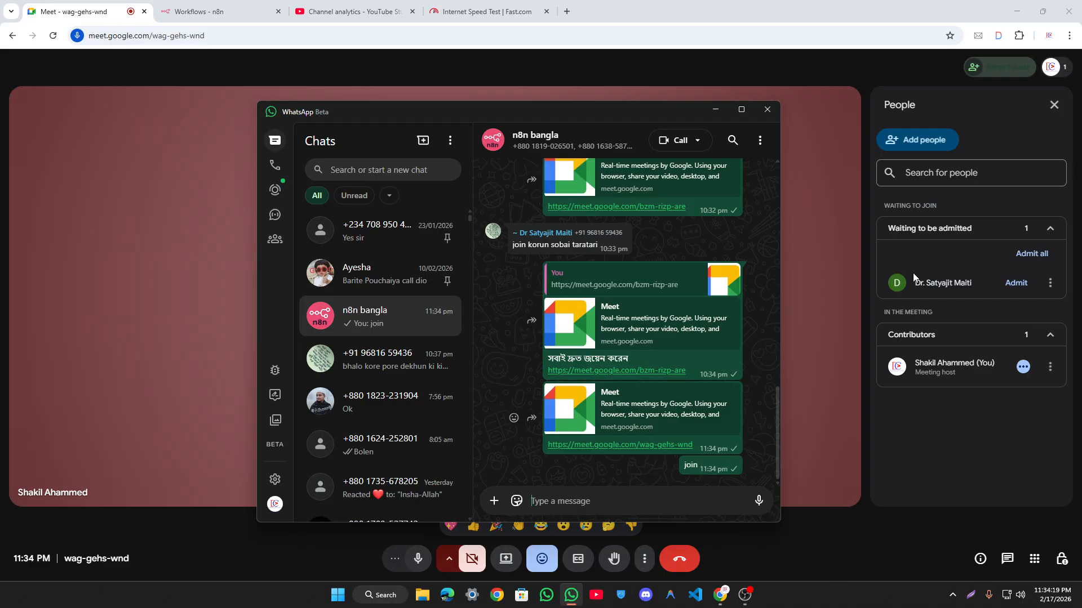
pyautogui.click(1036, 253)
pyautogui.click(596, 342)
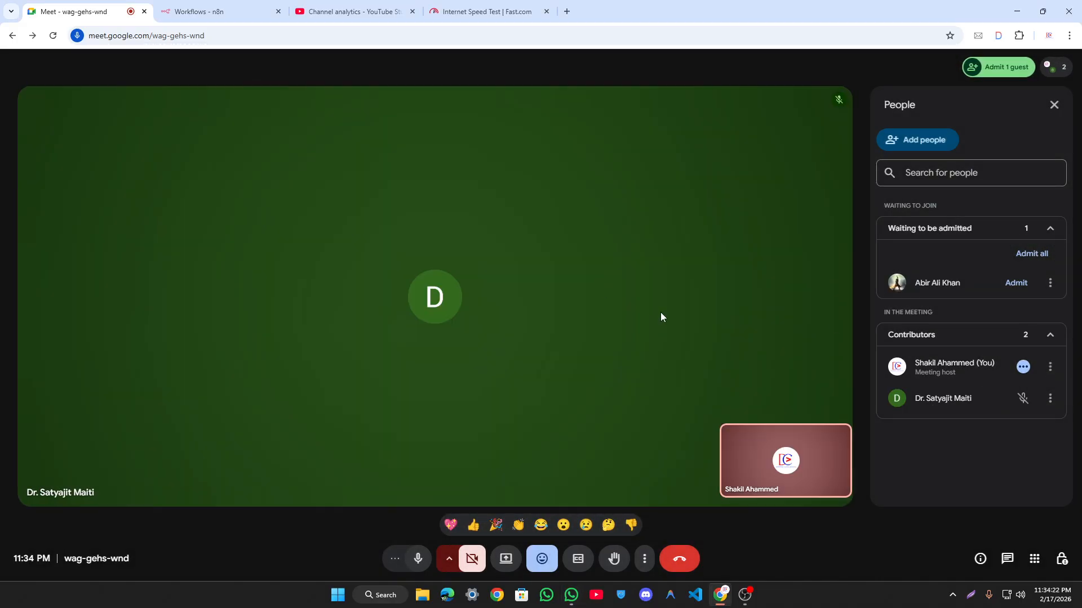
pyautogui.click(1032, 253)
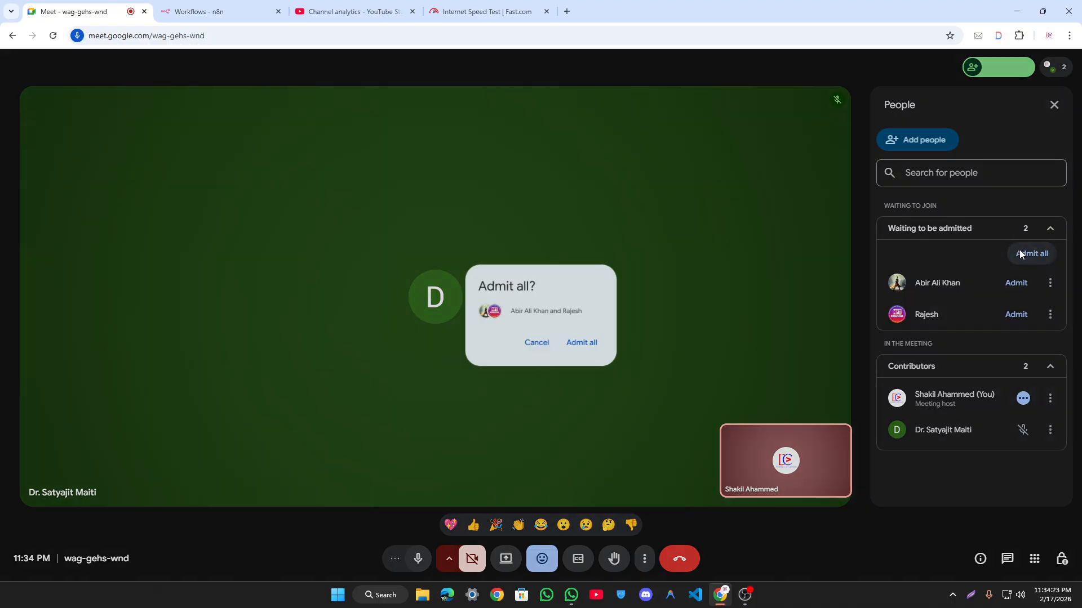
pyautogui.click(598, 345)
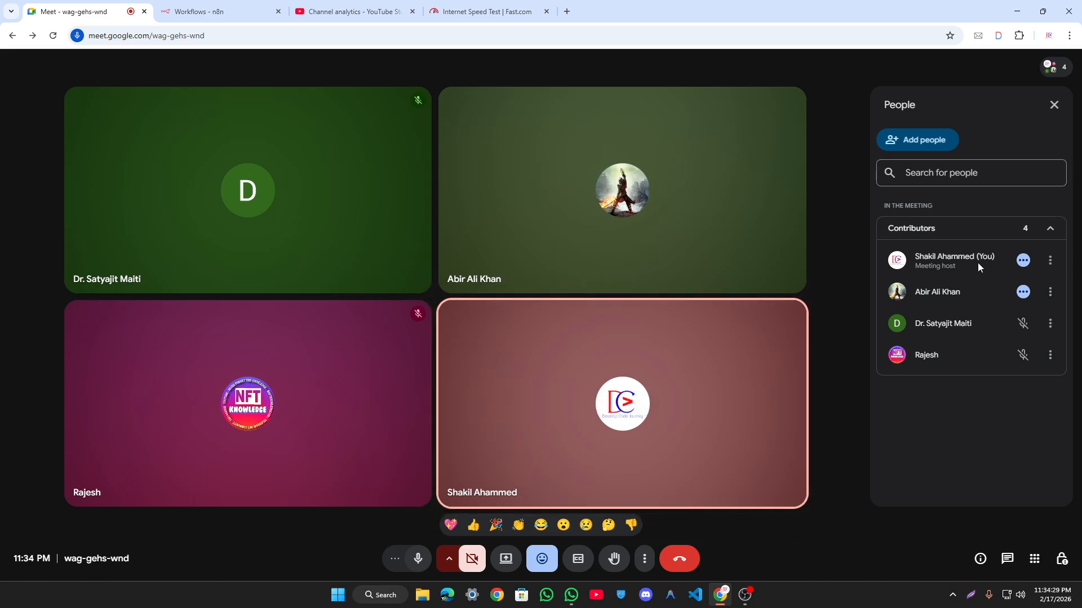
pyautogui.click(198, 12)
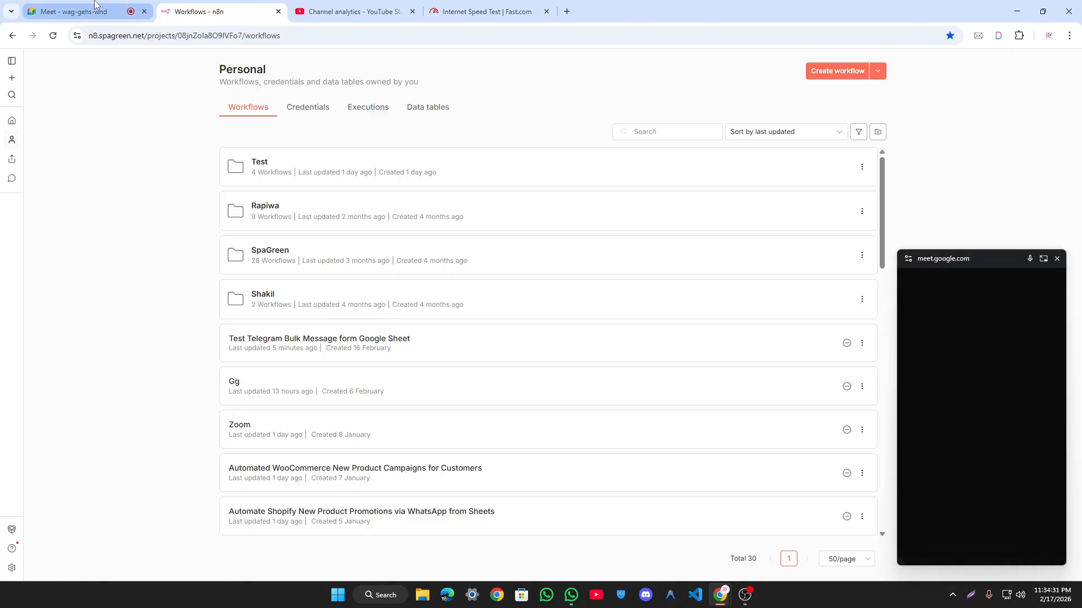
pyautogui.click(85, 11)
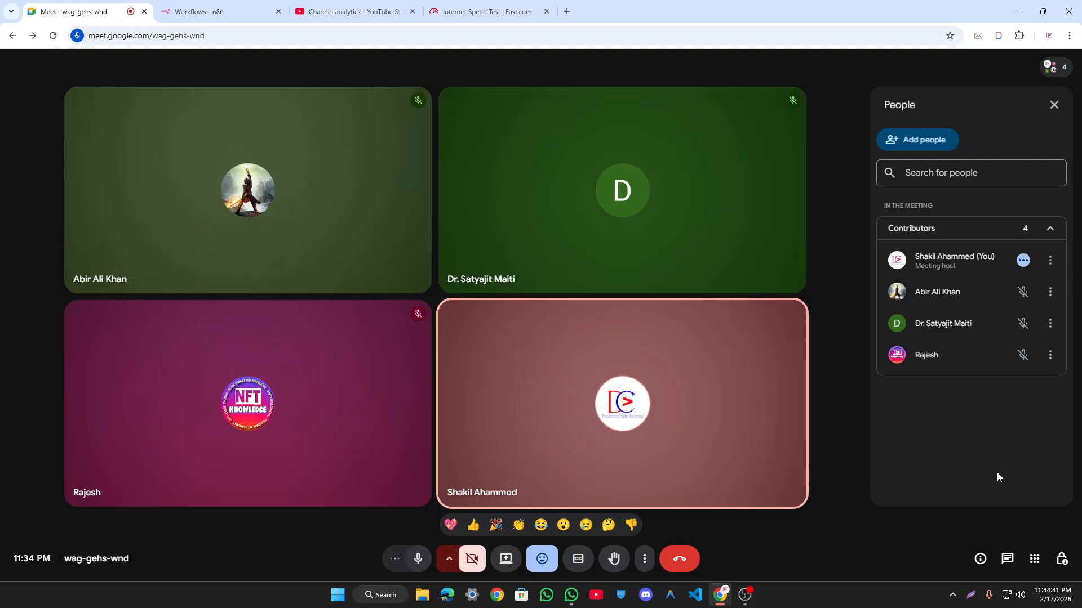
pyautogui.click(1031, 253)
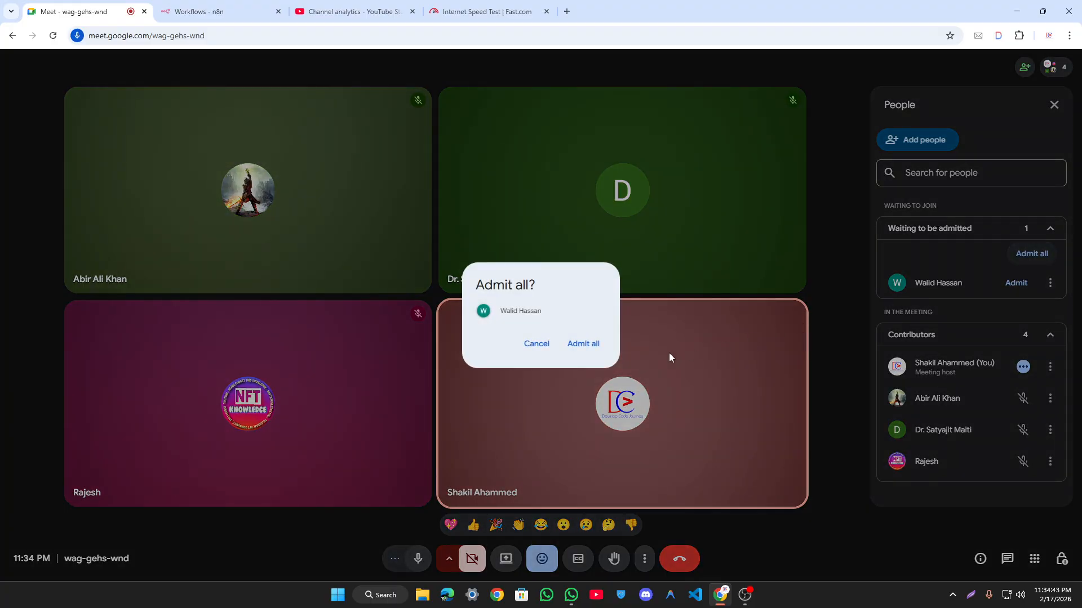
pyautogui.click(583, 344)
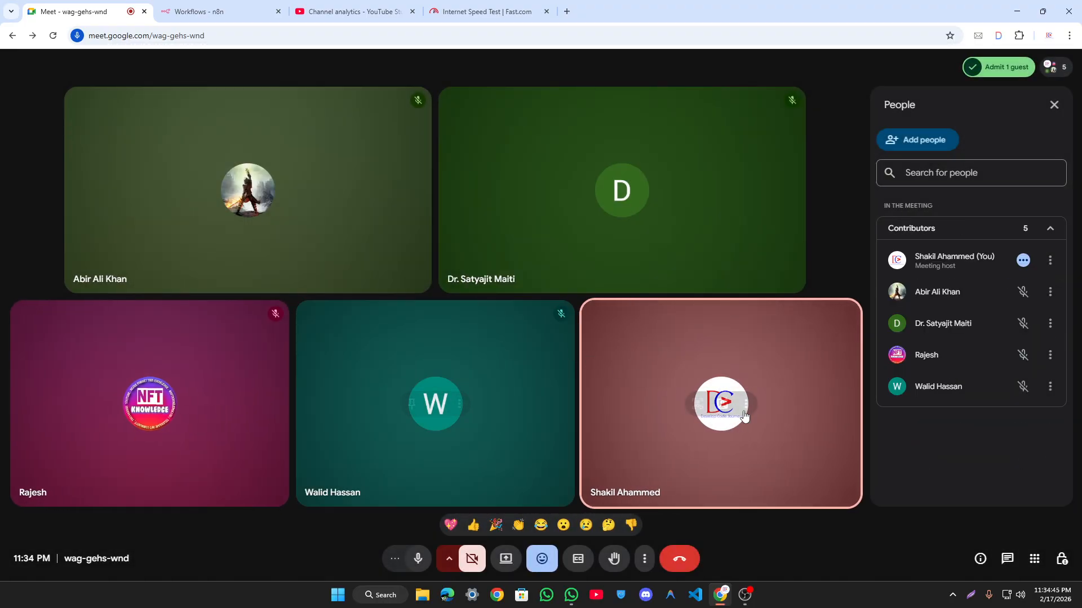
pyautogui.click(995, 68)
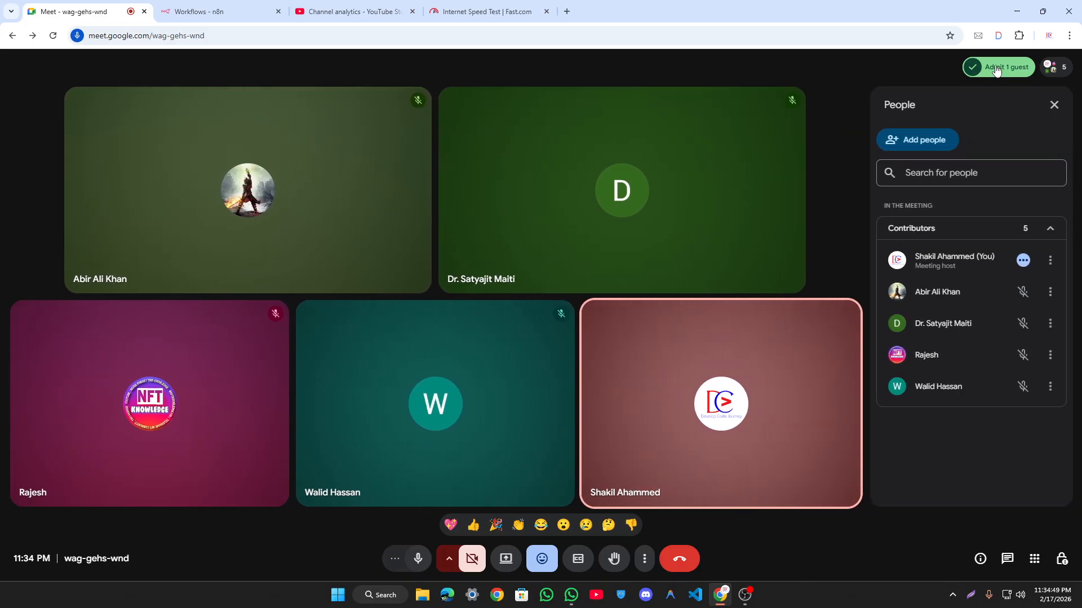
pyautogui.click(952, 595)
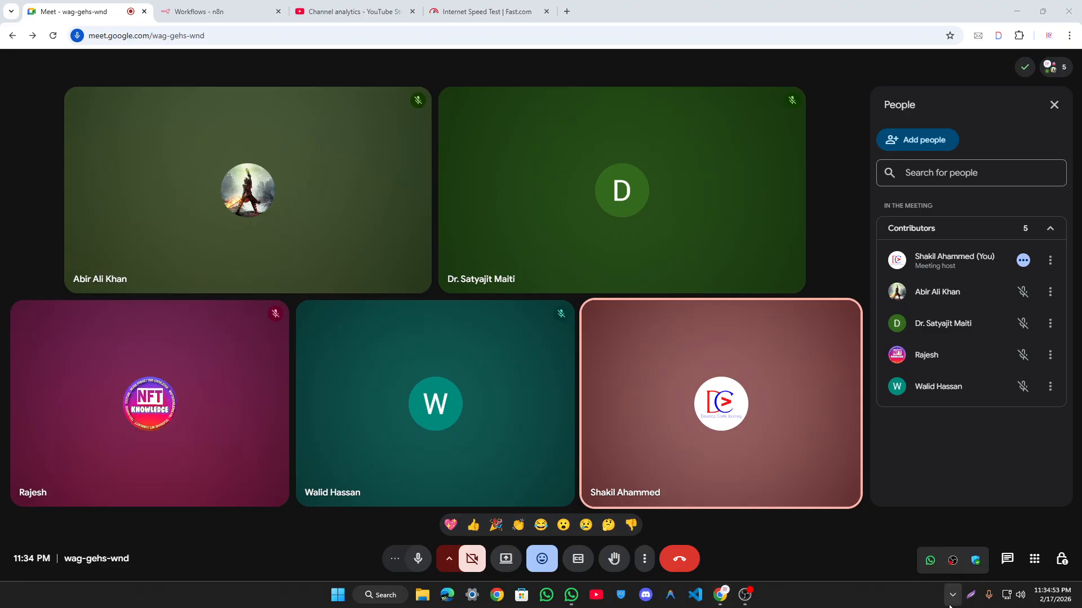
pyautogui.click(950, 607)
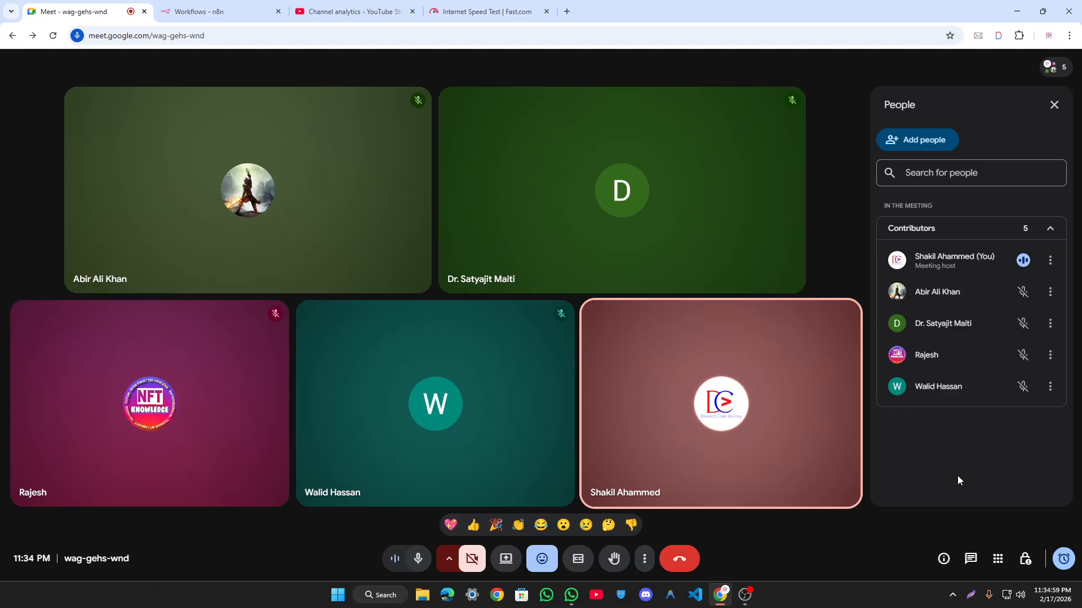
pyautogui.press('super+v')
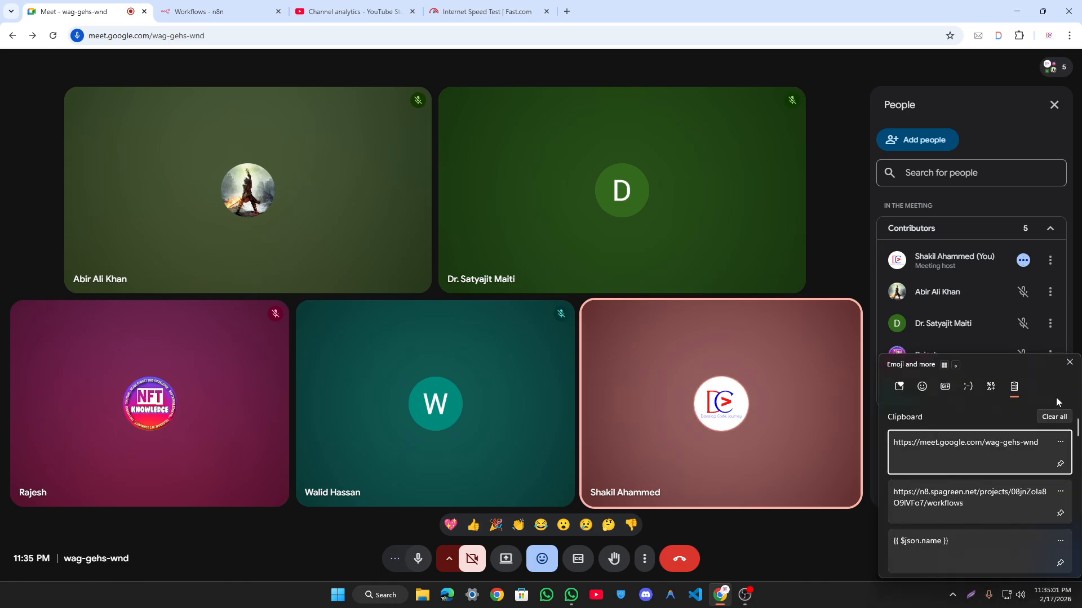
pyautogui.click(1070, 362)
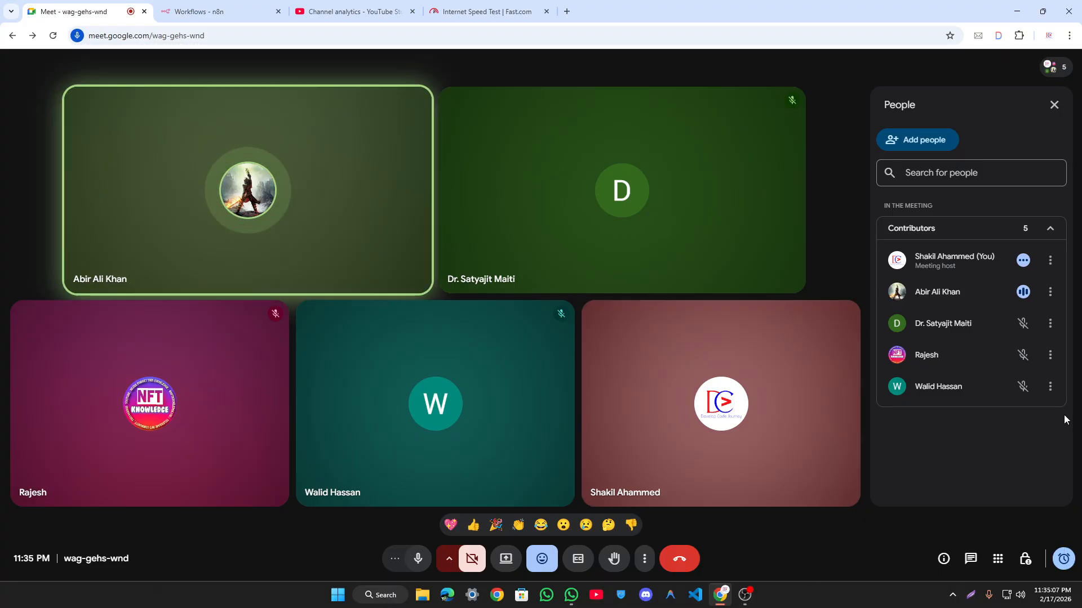
pyautogui.moveTo(761, 394)
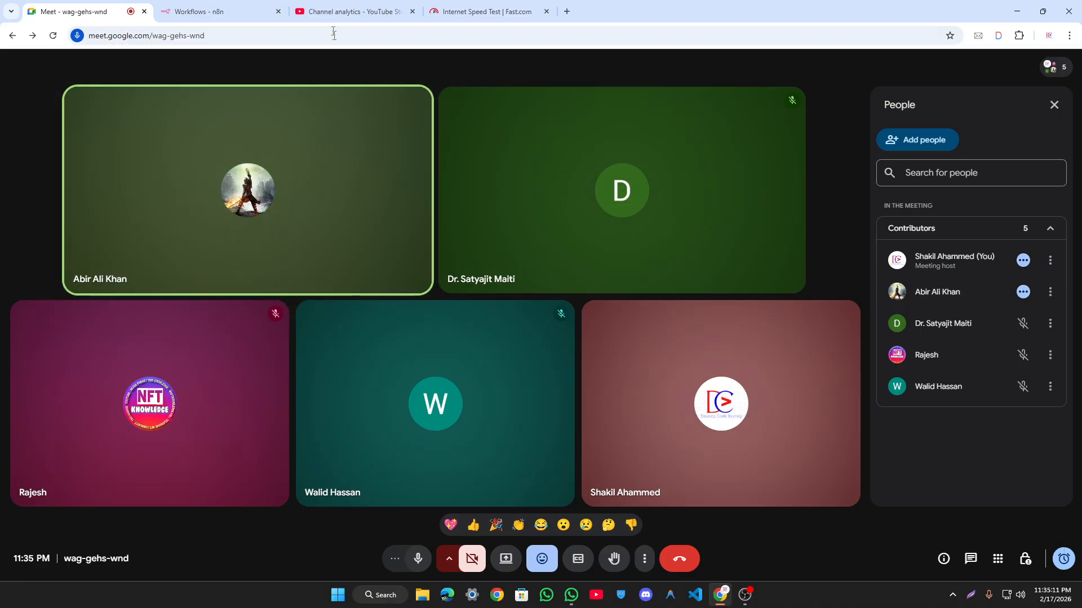
pyautogui.click(231, 6)
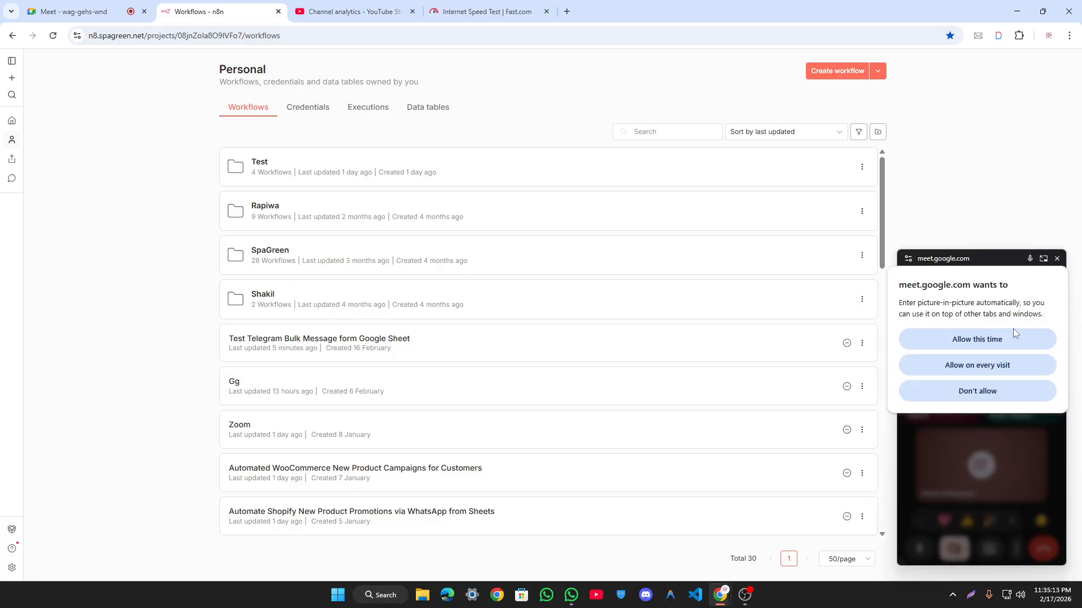
pyautogui.click(1013, 334)
pyautogui.click(1056, 259)
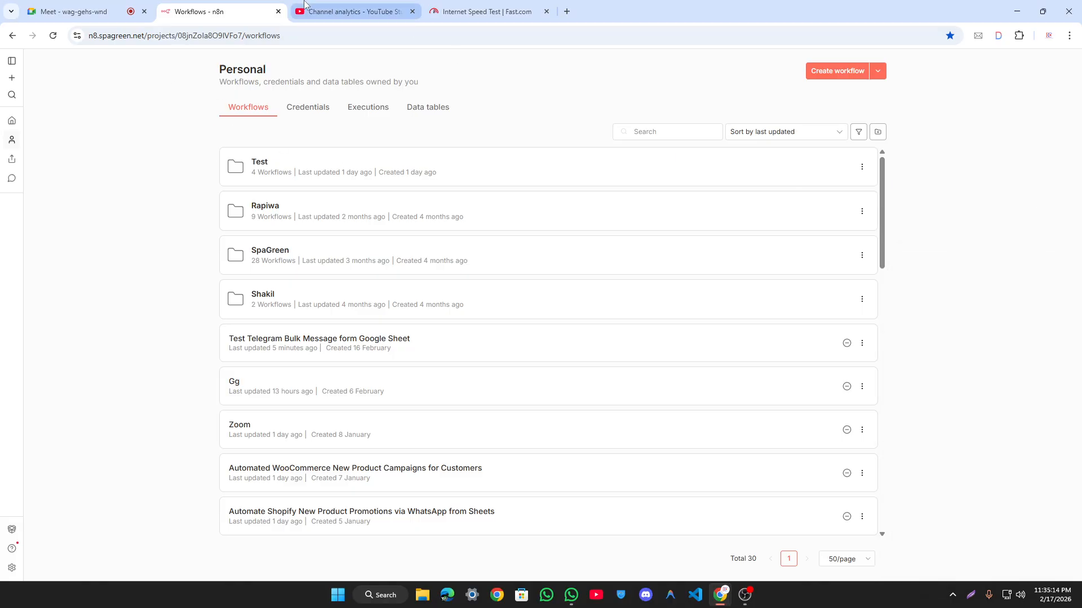
pyautogui.rightClick(87, 126)
pyautogui.click(115, 165)
pyautogui.click(73, 11)
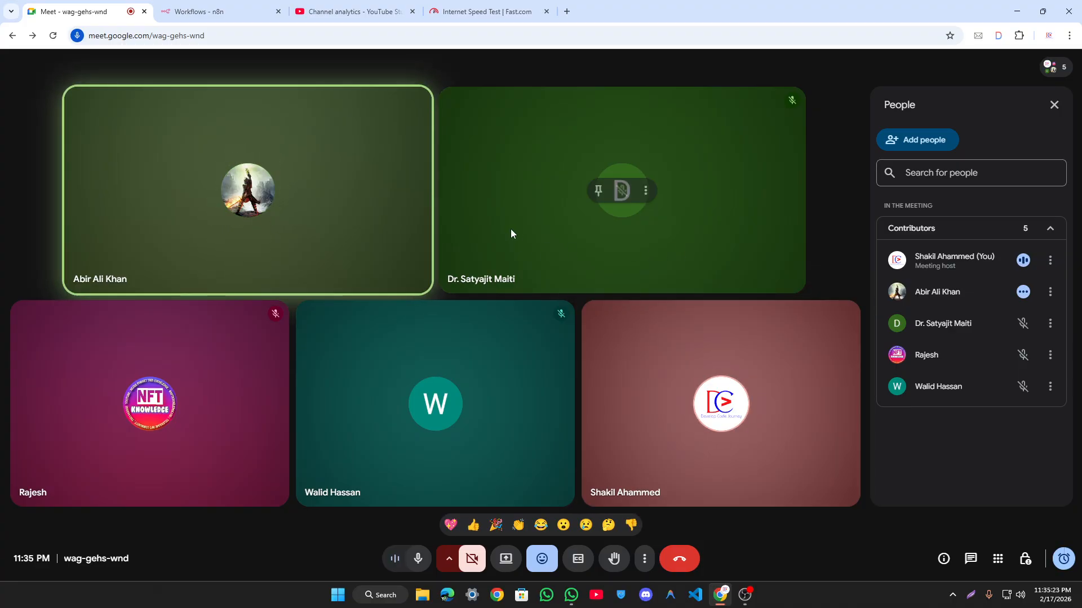
# Step: In Host controls, set access to Open, require the host to join first, and turn off Host management
pyautogui.click(1026, 560)
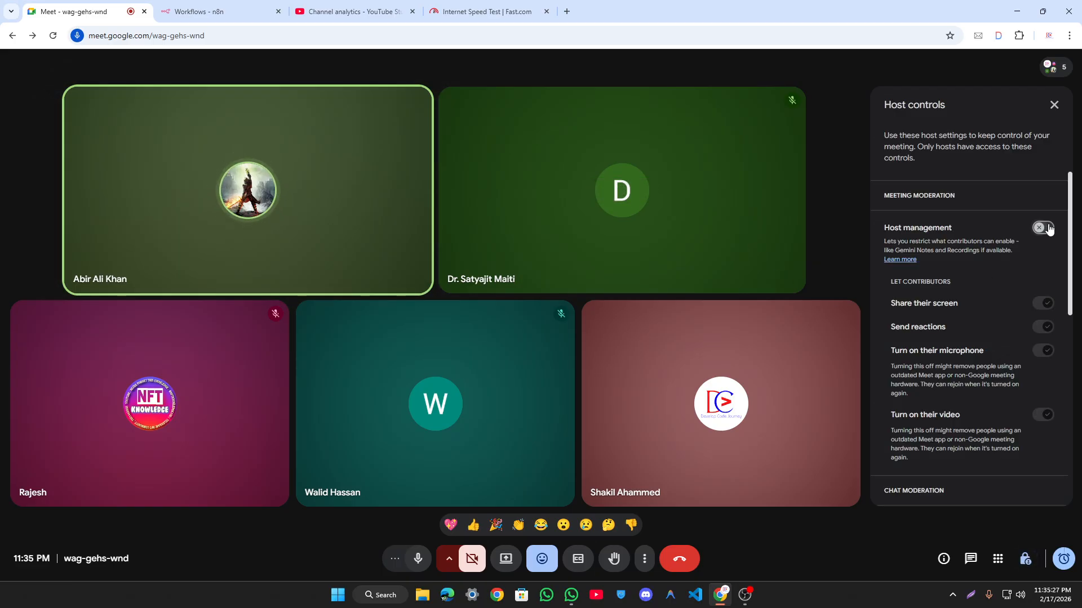
pyautogui.scroll(-8, 993, 268)
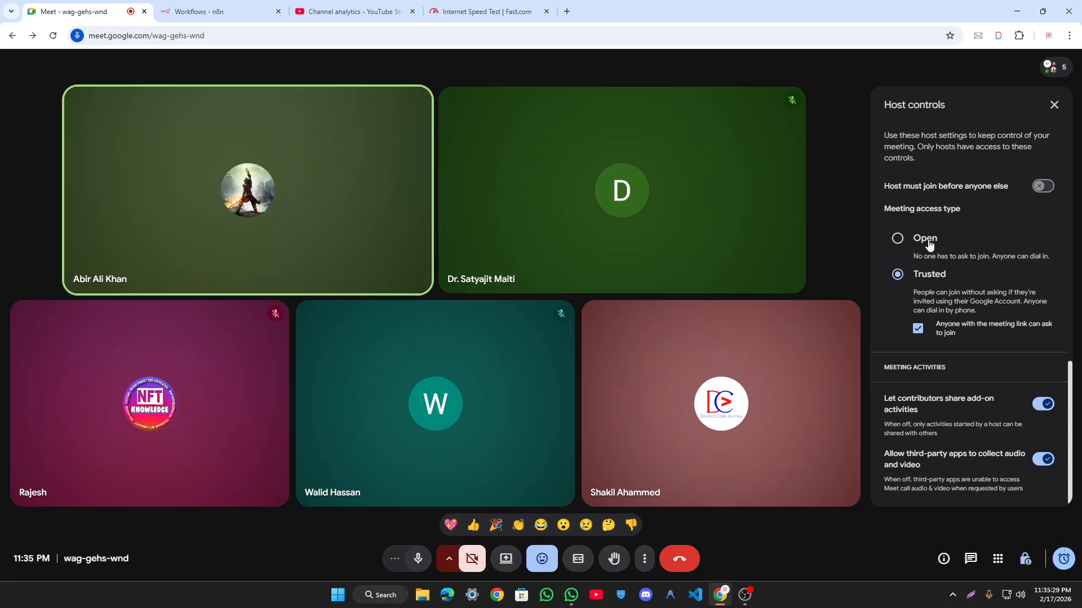
pyautogui.click(927, 239)
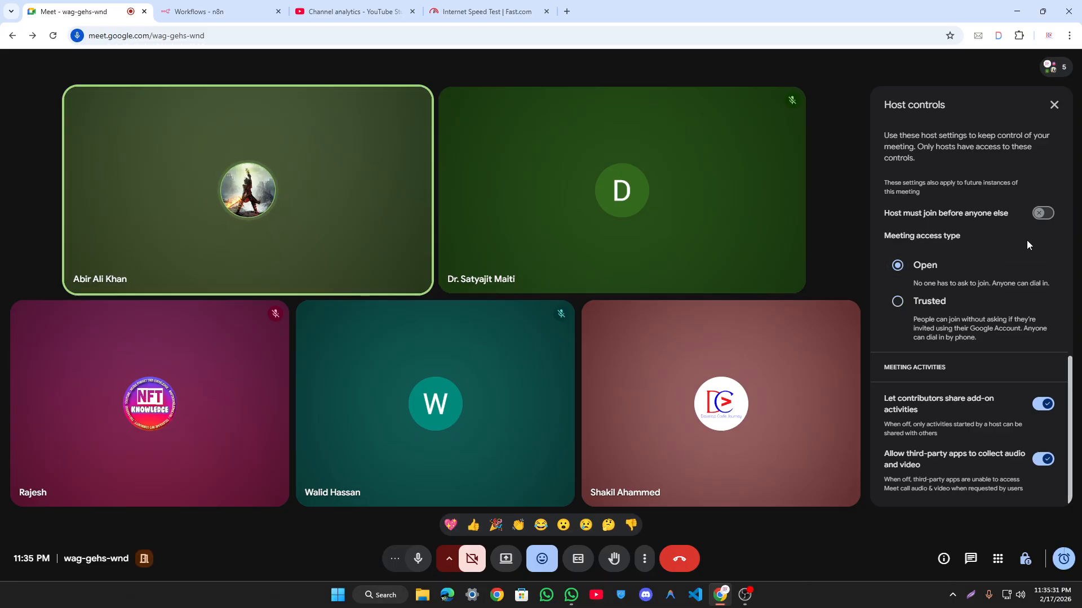
pyautogui.click(1041, 216)
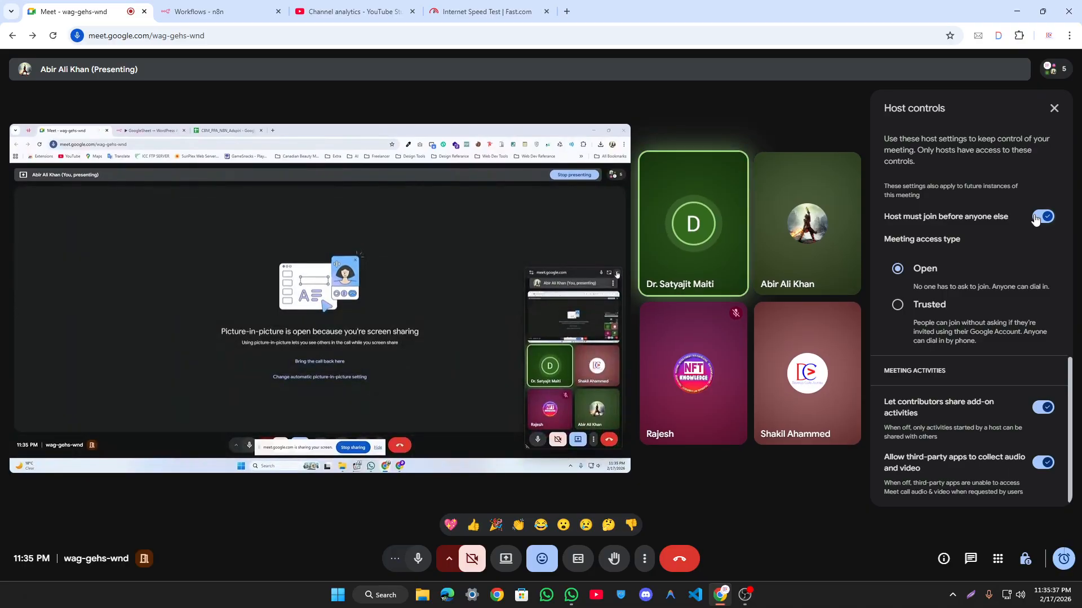
pyautogui.scroll(-5, 1005, 221)
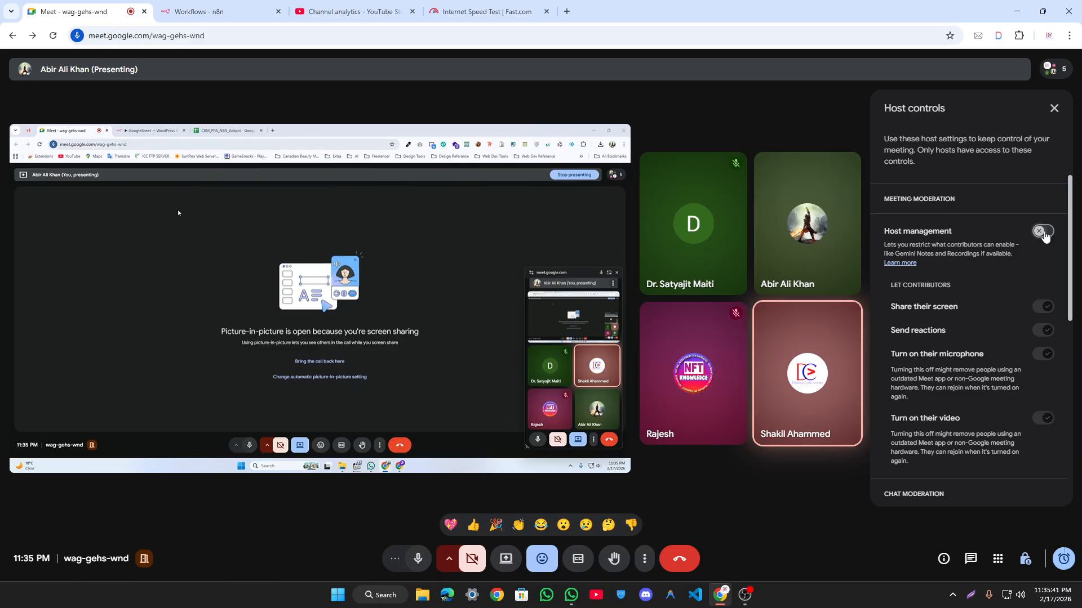
pyautogui.click(1044, 232)
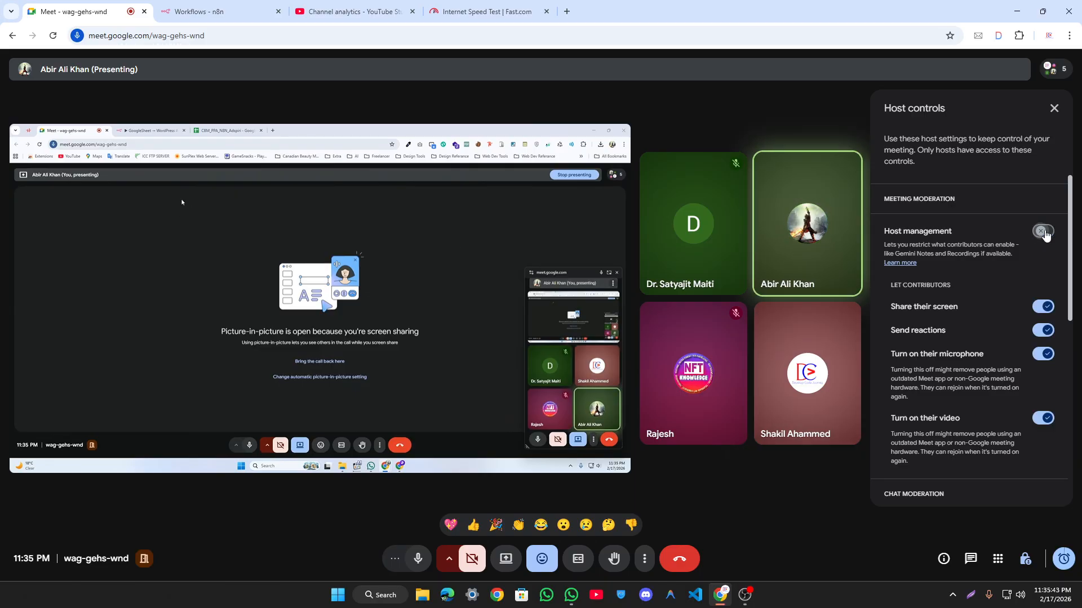
pyautogui.click(615, 395)
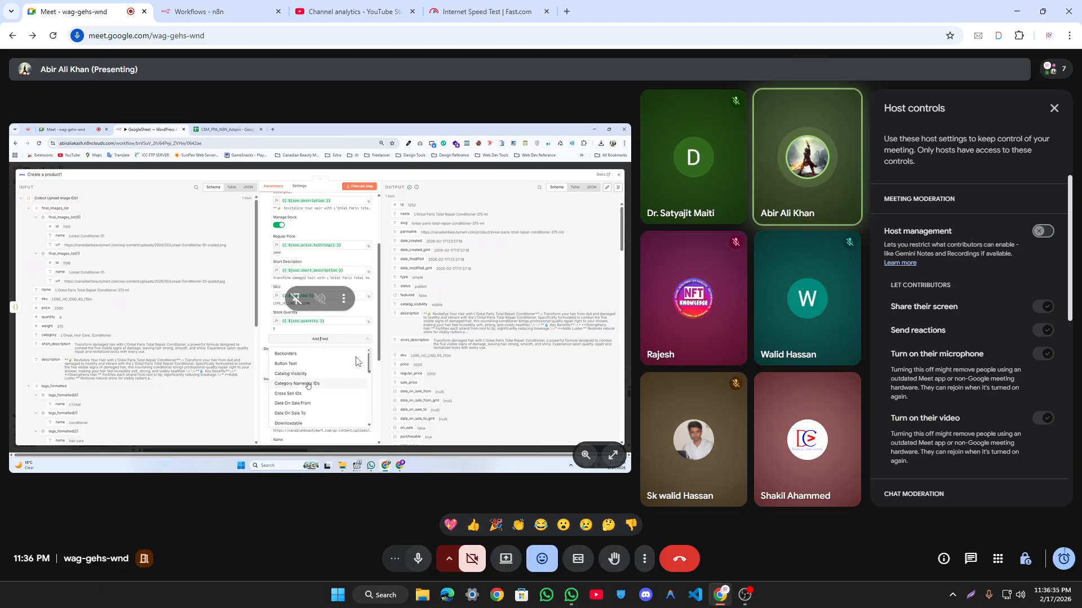
# Step: View the participant's shared presentation full screen
pyautogui.click(612, 455)
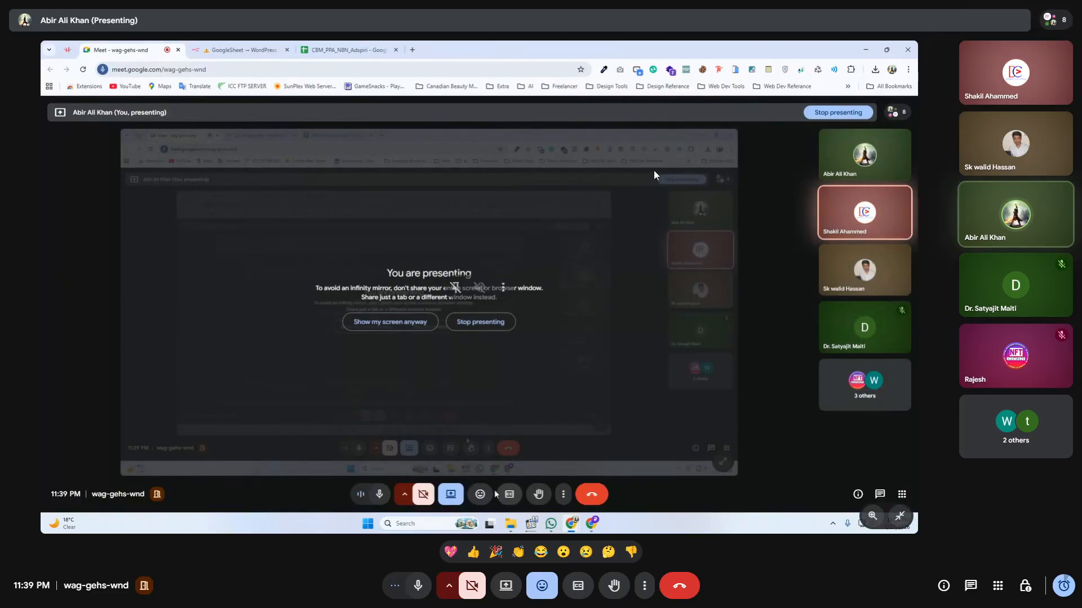
# Step: Present the entire screen to the meeting
pyautogui.click(508, 591)
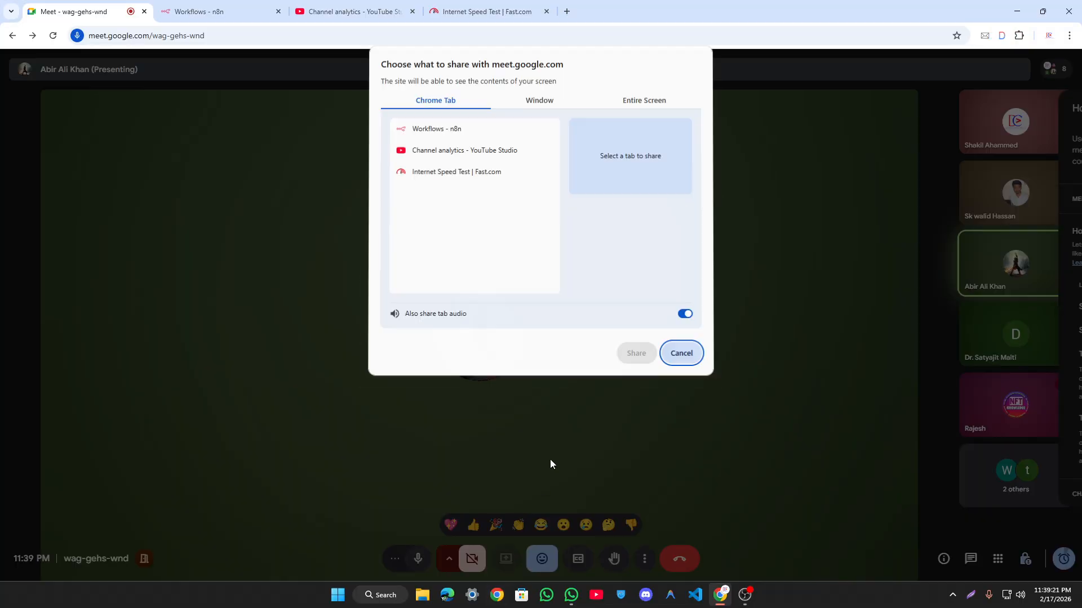
pyautogui.click(644, 101)
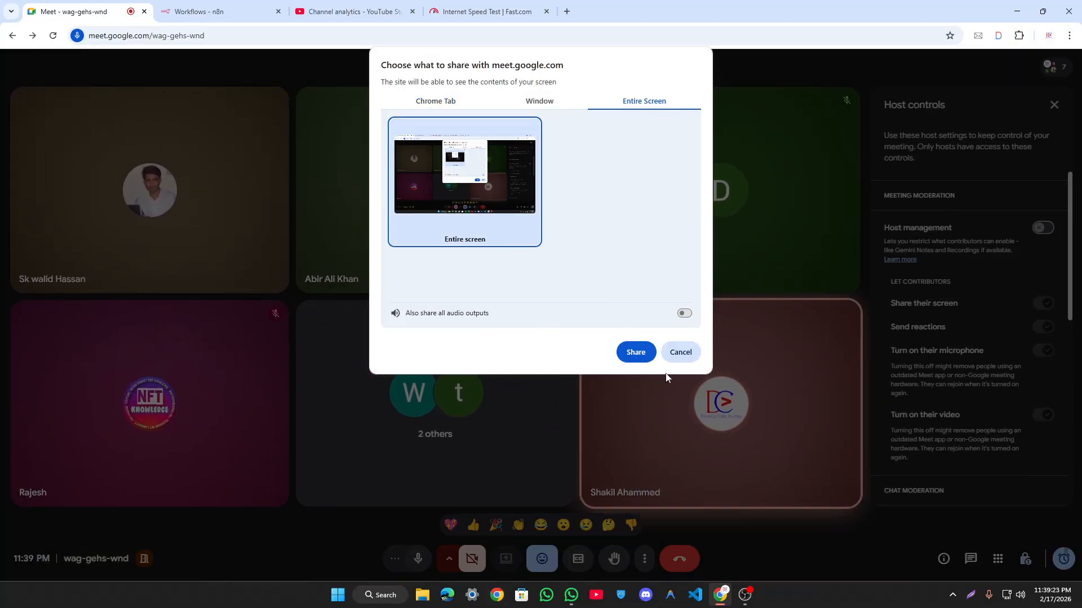
pyautogui.click(636, 352)
# Step: Close the floating Meet window and open the 'Test Telegram Bulk Message form Google Sheet' workflow
pyautogui.click(198, 11)
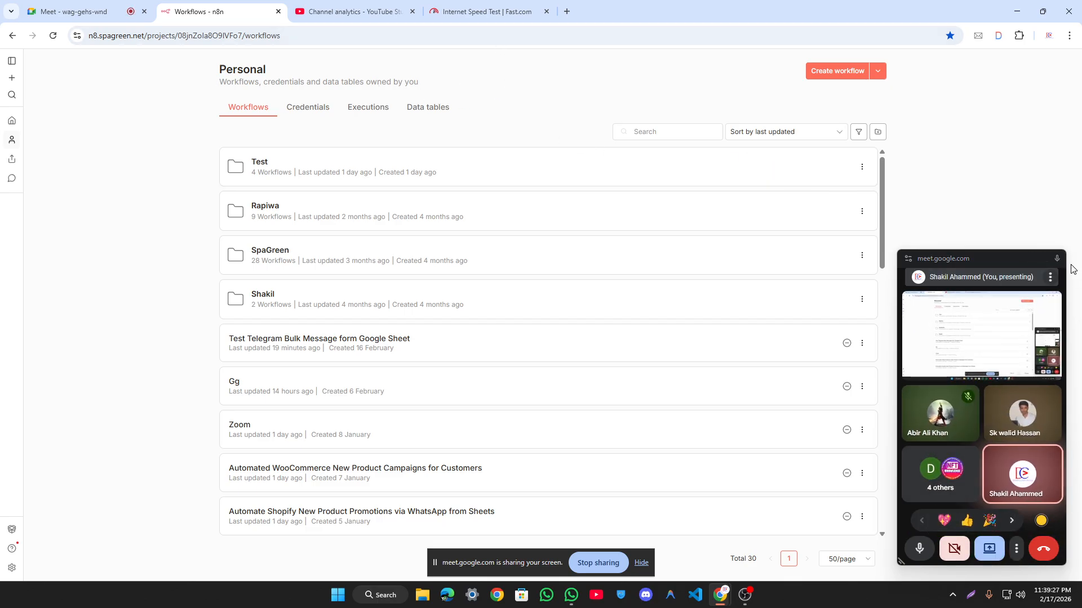
pyautogui.click(1057, 260)
pyautogui.click(321, 341)
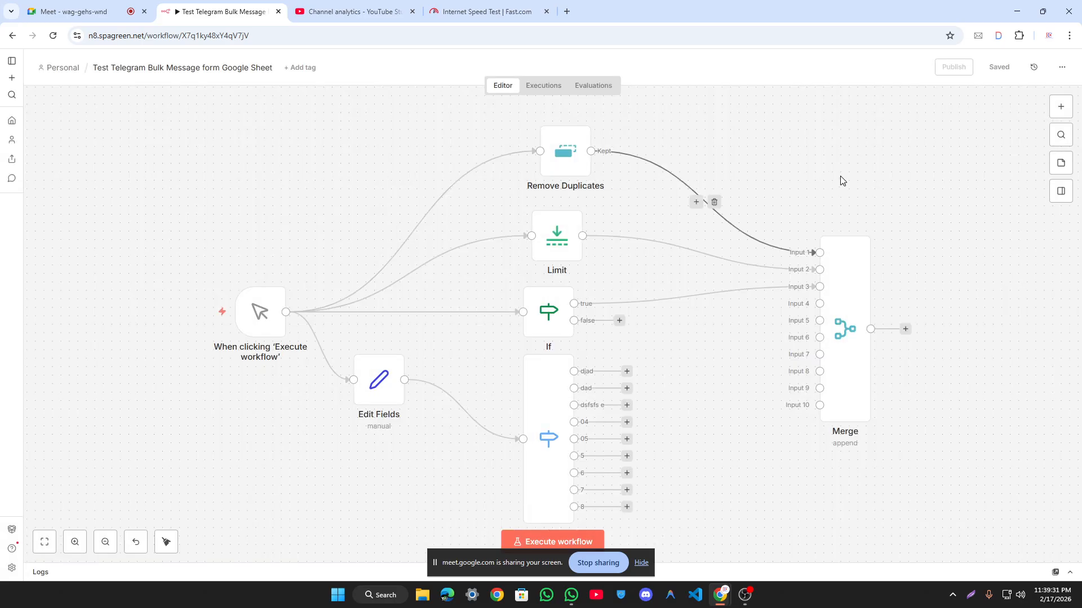
# Step: Delete every node in the Test Telegram workflow and save it empty
pyautogui.scroll(-2, 628, 291)
pyautogui.moveTo(774, 170); pyautogui.dragTo(729, 151)
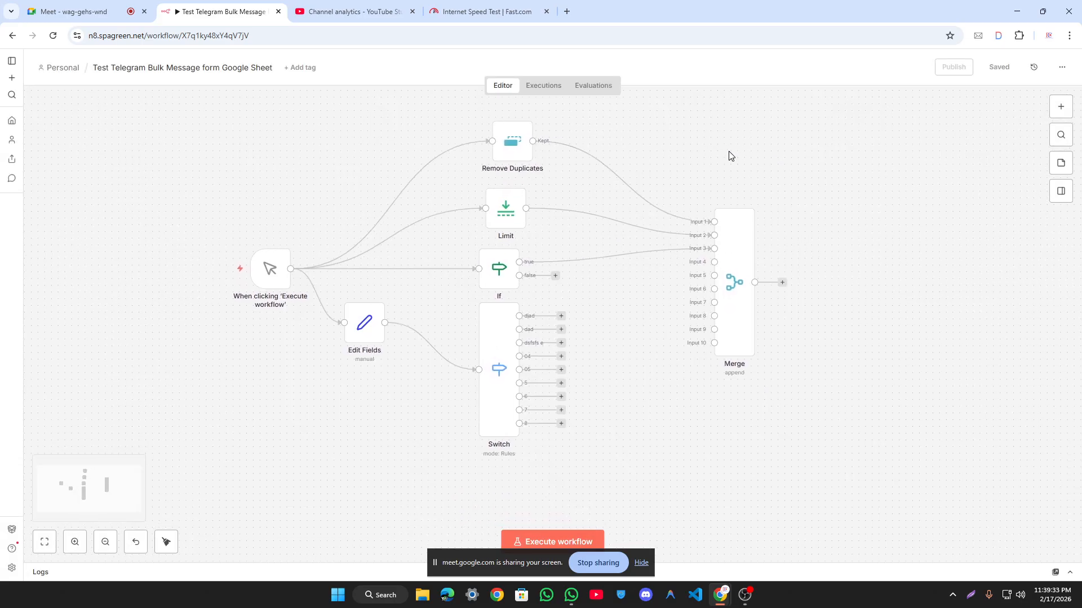
pyautogui.moveTo(445, 560); pyautogui.dragTo(257, 555)
pyautogui.scroll(-2, 987, 348)
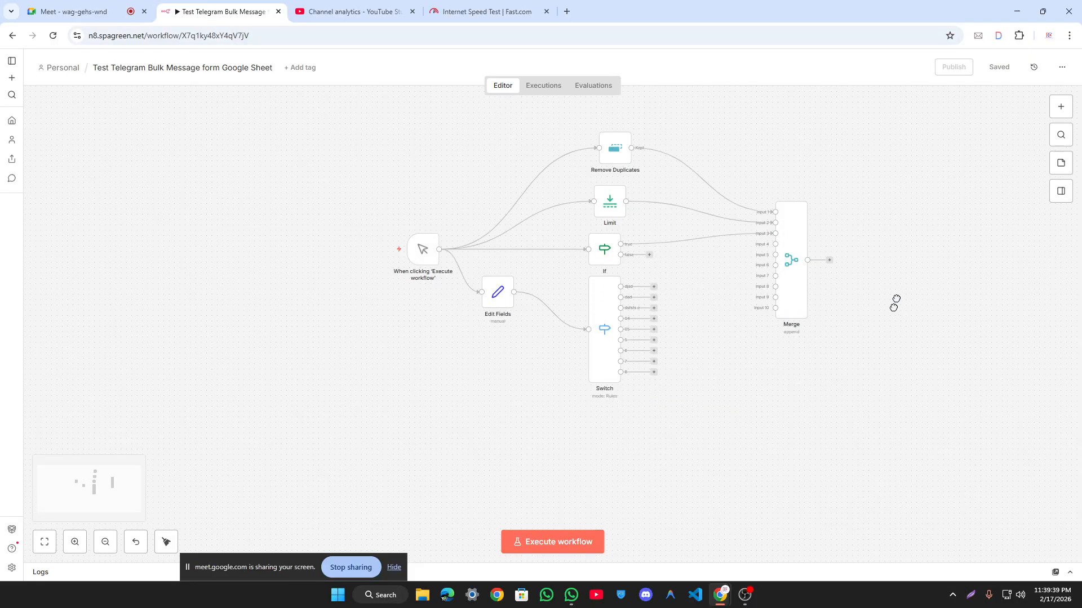
pyautogui.moveTo(316, 150); pyautogui.dragTo(974, 532)
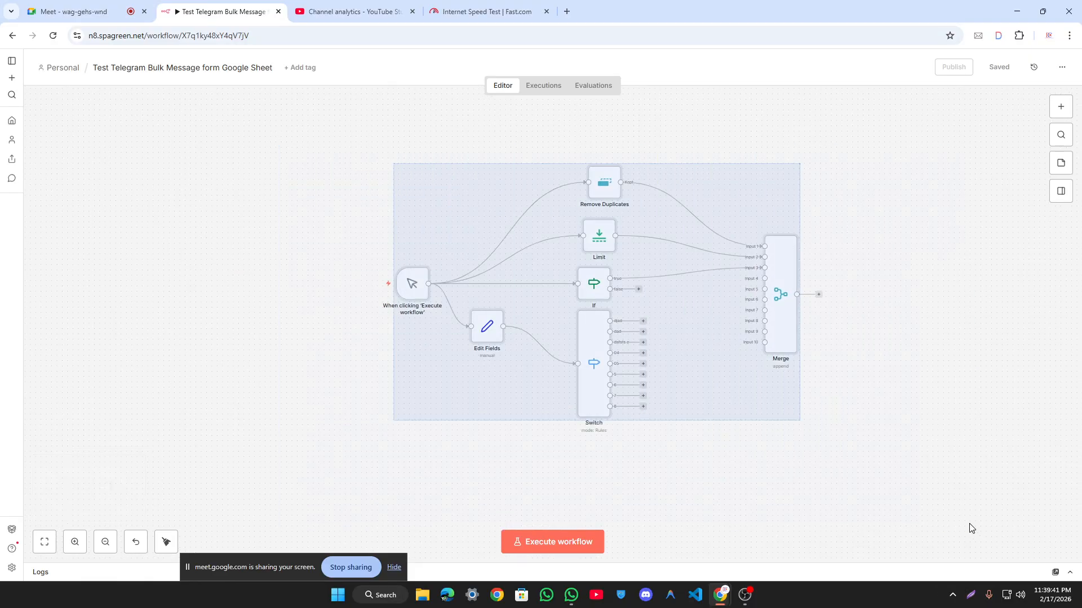
pyautogui.press('Delete')
pyautogui.click(751, 361)
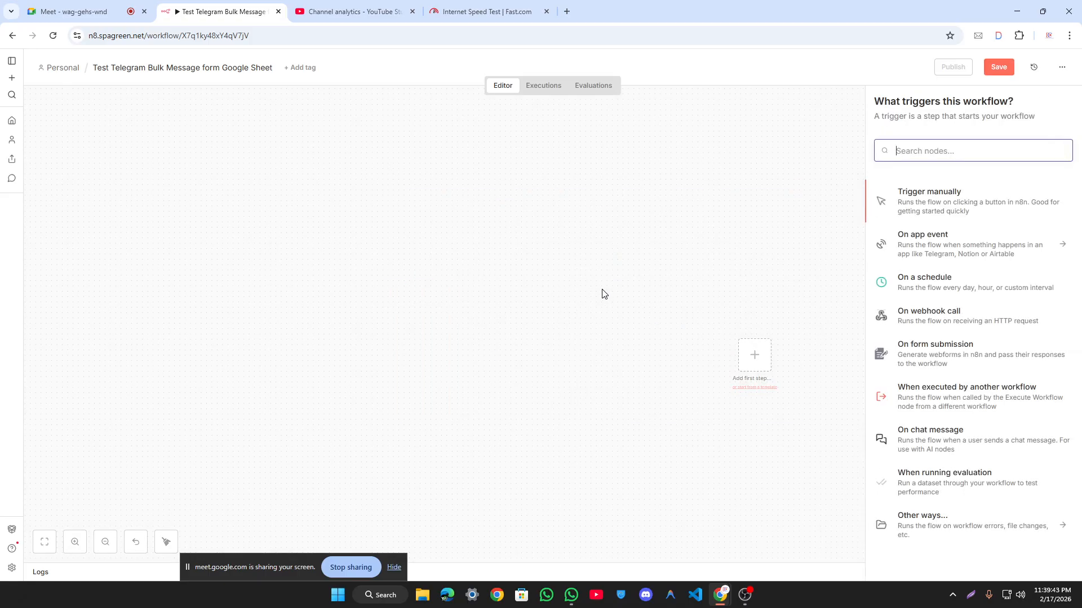
pyautogui.click(546, 280)
pyautogui.press('1')
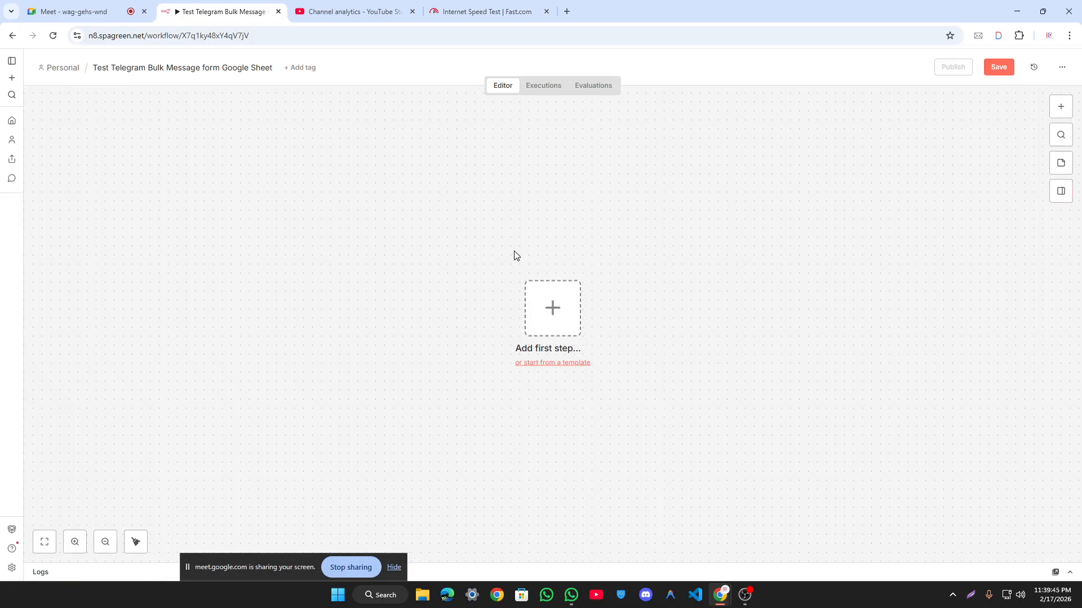
pyautogui.hotkey('ctrl', 's')
# Step: Open the Gg workflow in a new tab and copy its left-hand nodes
pyautogui.rightClick(11, 139)
pyautogui.click(41, 155)
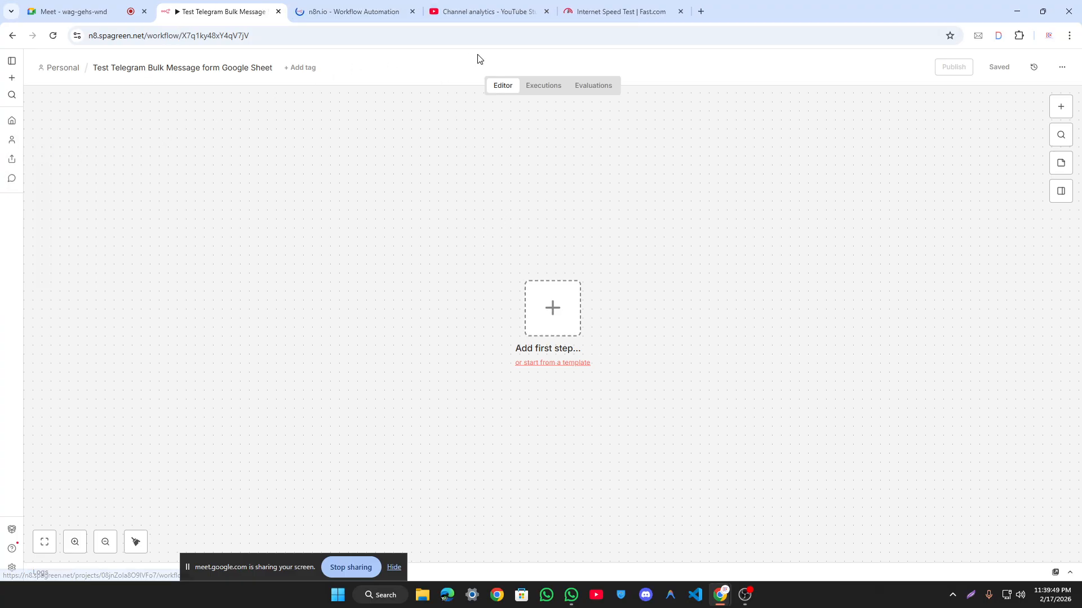
pyautogui.click(356, 7)
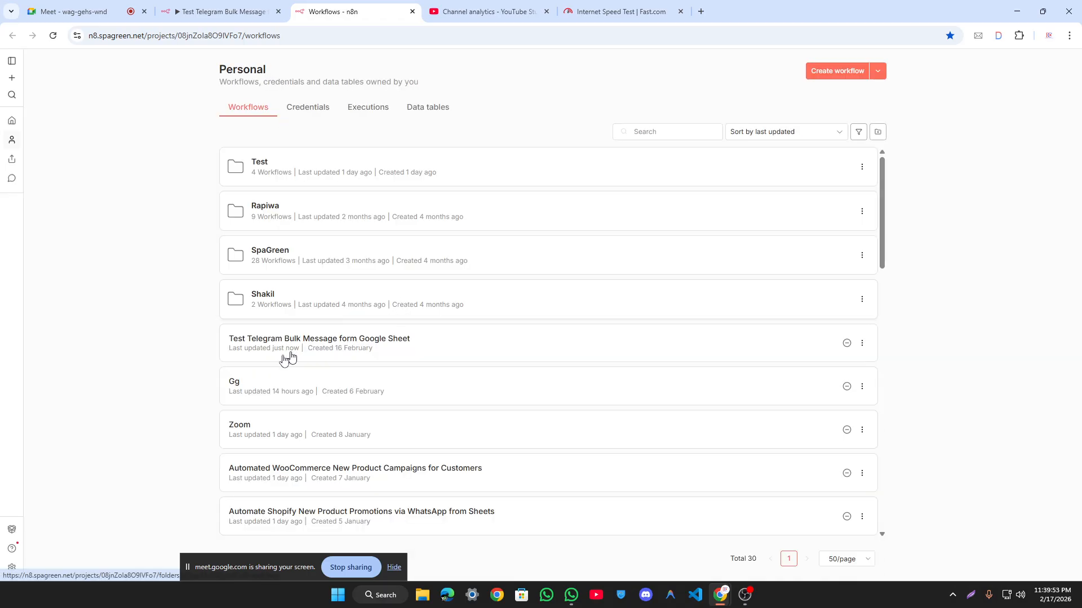
pyautogui.click(250, 379)
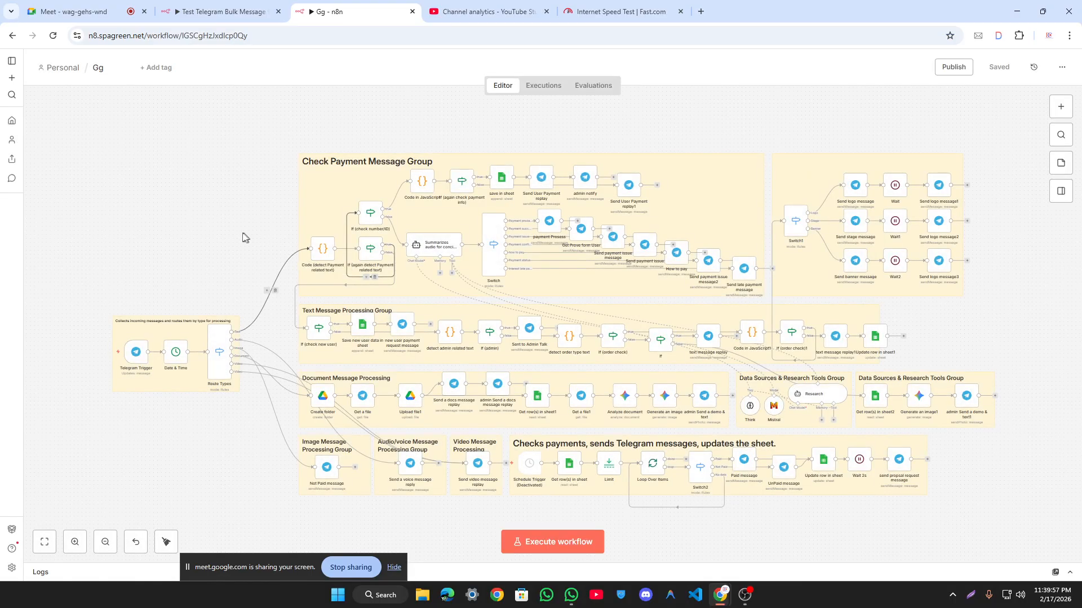
pyautogui.moveTo(145, 125); pyautogui.dragTo(529, 489)
pyautogui.hotkey('ctrl', 'c')
# Step: Paste the copied Gg nodes into the empty Test Telegram workflow
pyautogui.click(266, 10)
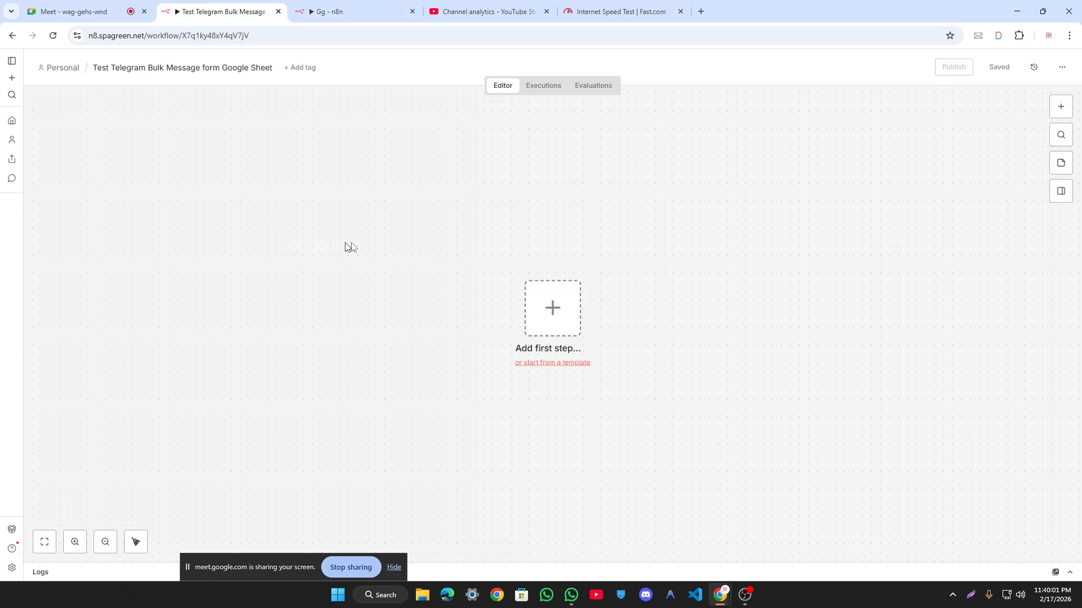
pyautogui.hotkey('ctrl', 'v')
pyautogui.click(713, 308)
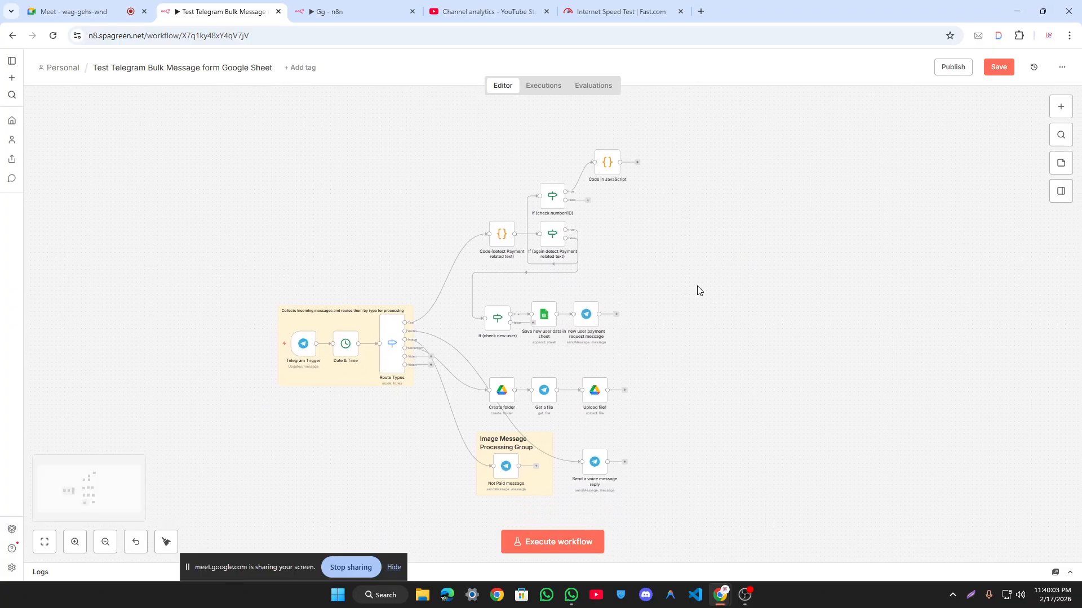
# Step: Put the voice reply node on the Audio output, delete Create folder, and move Get a file up
pyautogui.scroll(5, 511, 282)
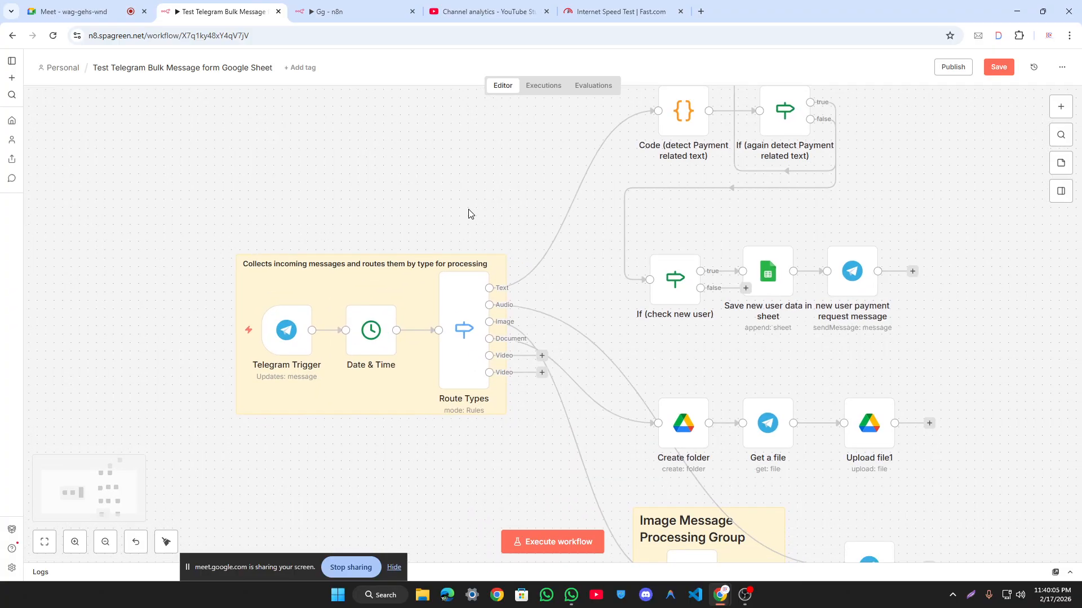
pyautogui.scroll(-3, 446, 242)
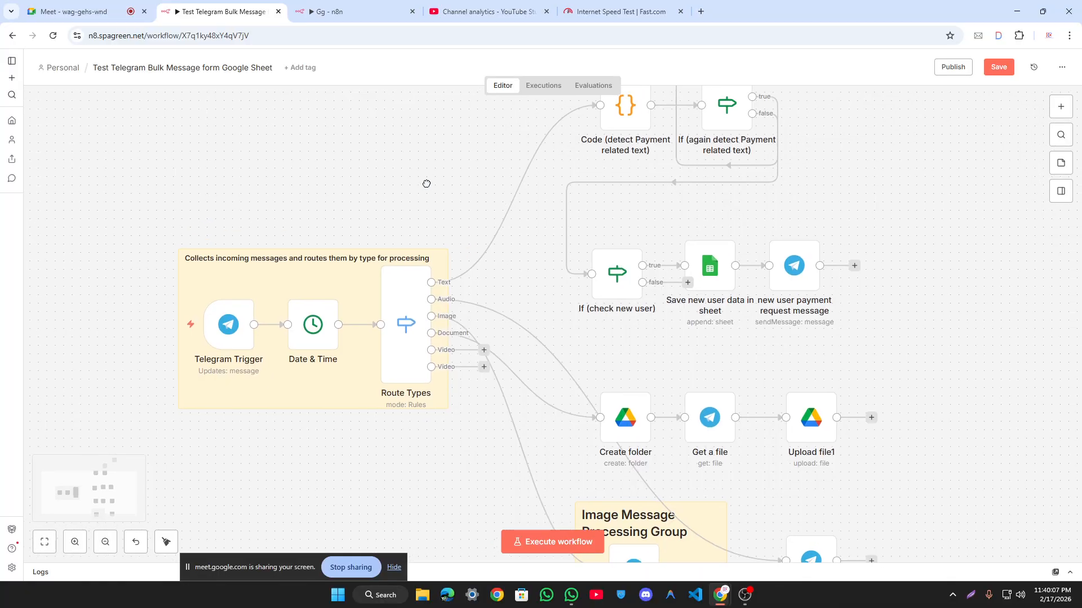
pyautogui.moveTo(791, 533); pyautogui.dragTo(538, 297)
pyautogui.moveTo(629, 381); pyautogui.dragTo(626, 408)
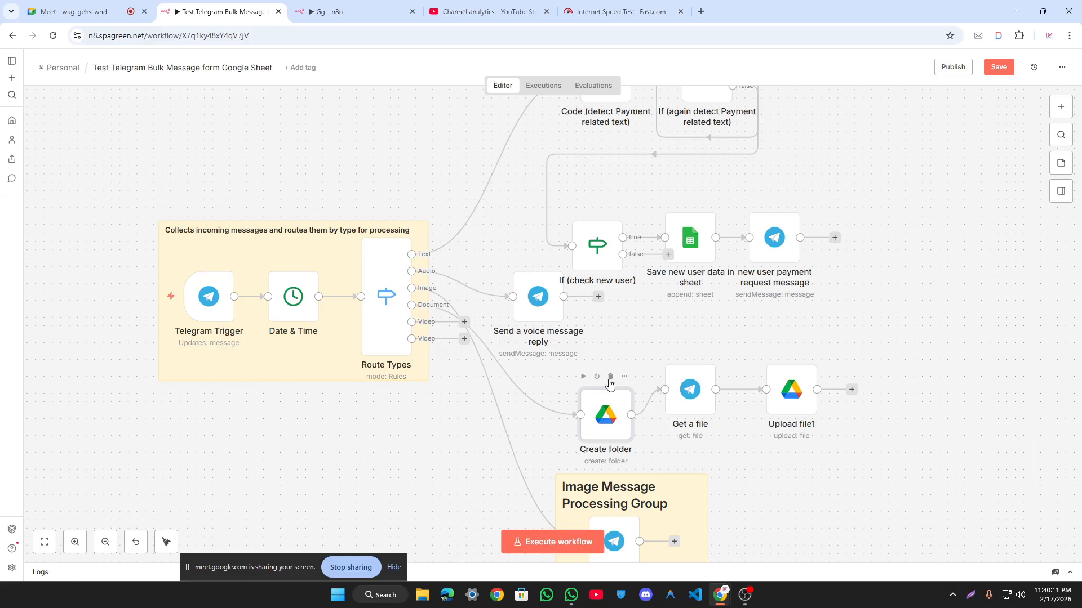
pyautogui.click(612, 376)
pyautogui.moveTo(690, 394); pyautogui.dragTo(555, 403)
# Step: Delete the seven payment nodes and Image note; place Not Paid and voice reply beside Route Types
pyautogui.scroll(3, 780, 355)
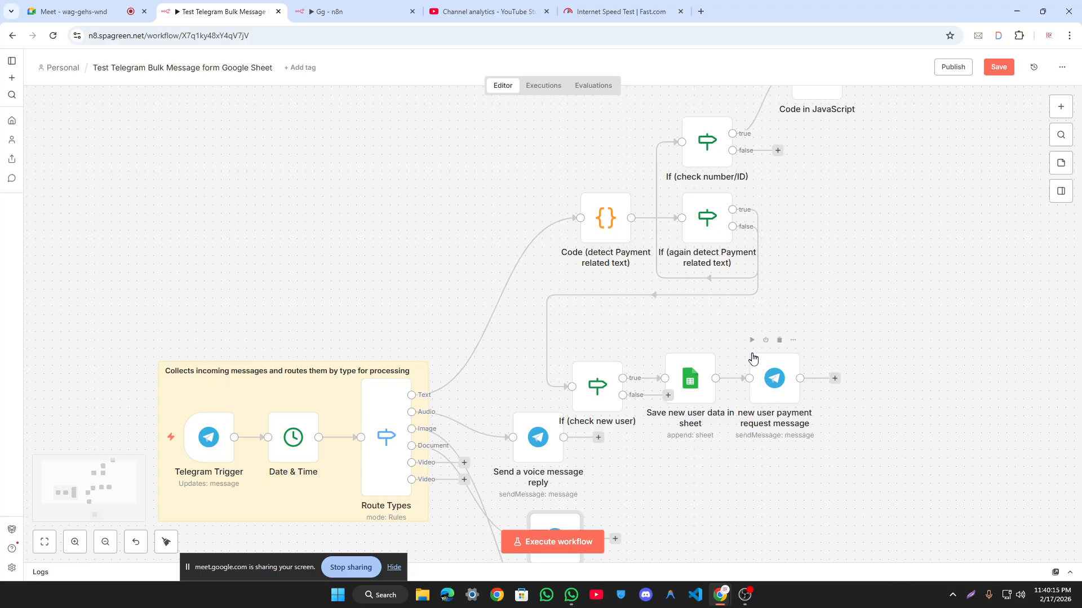
pyautogui.moveTo(761, 375); pyautogui.dragTo(803, 358)
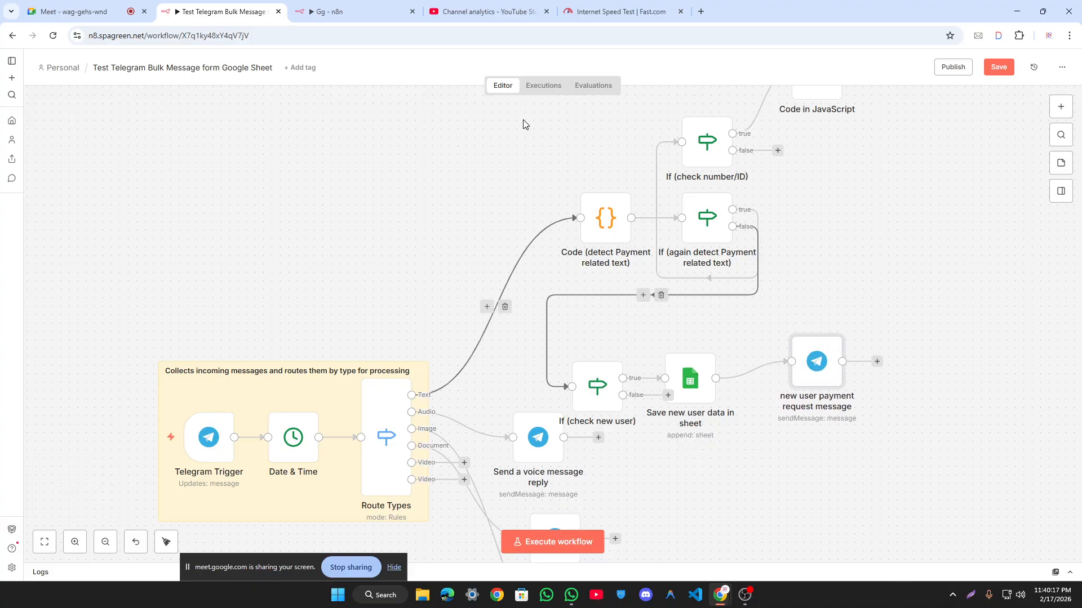
pyautogui.scroll(1, 565, 223)
pyautogui.scroll(-3, 565, 223)
pyautogui.moveTo(871, 388); pyautogui.dragTo(872, 380)
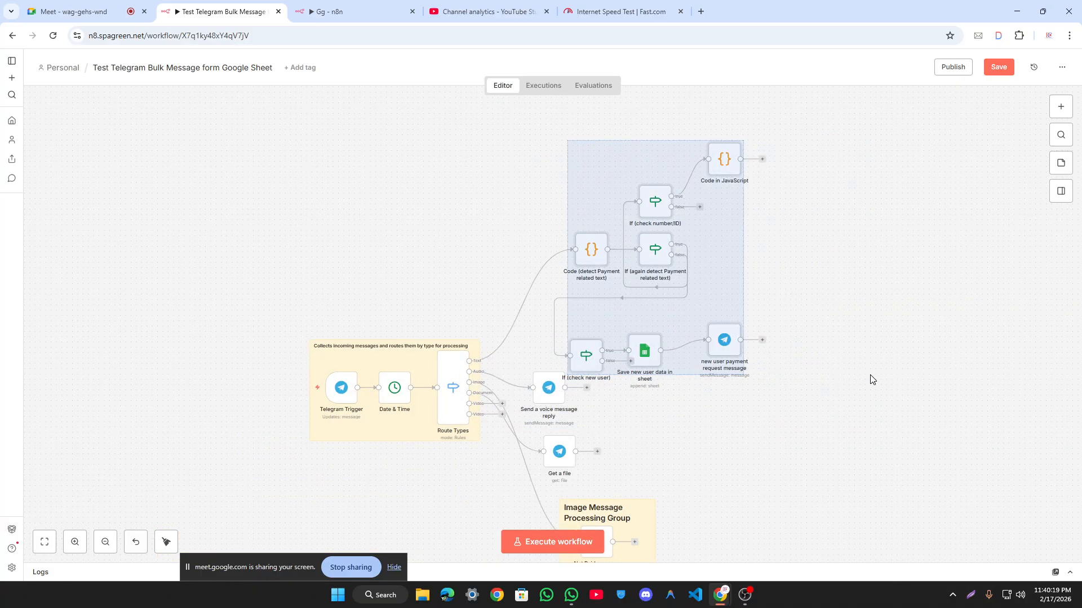
pyautogui.press('Delete')
pyautogui.scroll(-3, 628, 252)
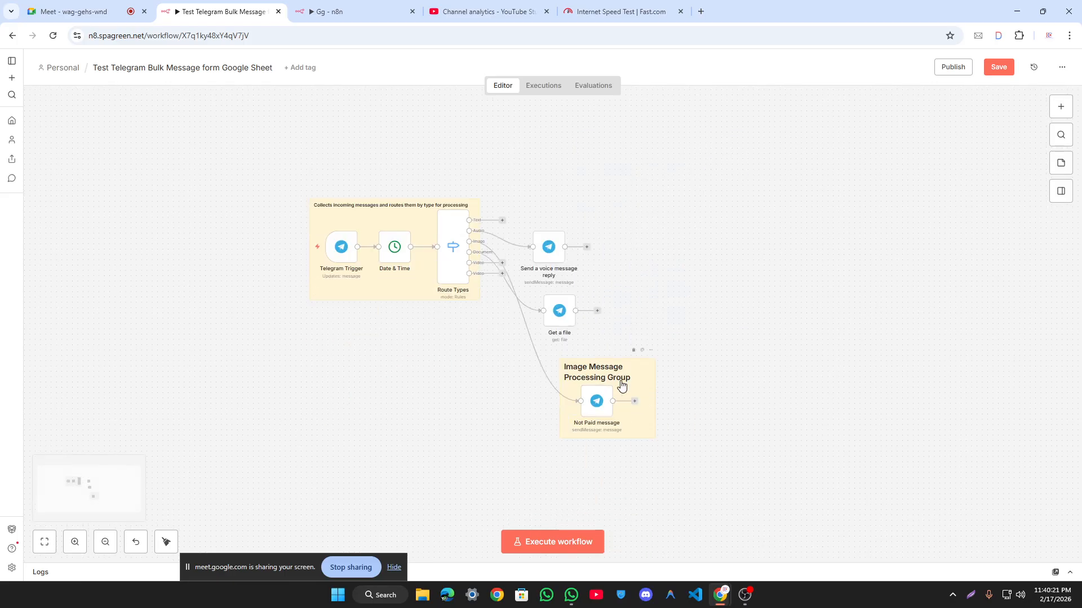
pyautogui.click(633, 352)
pyautogui.moveTo(598, 407); pyautogui.dragTo(619, 258)
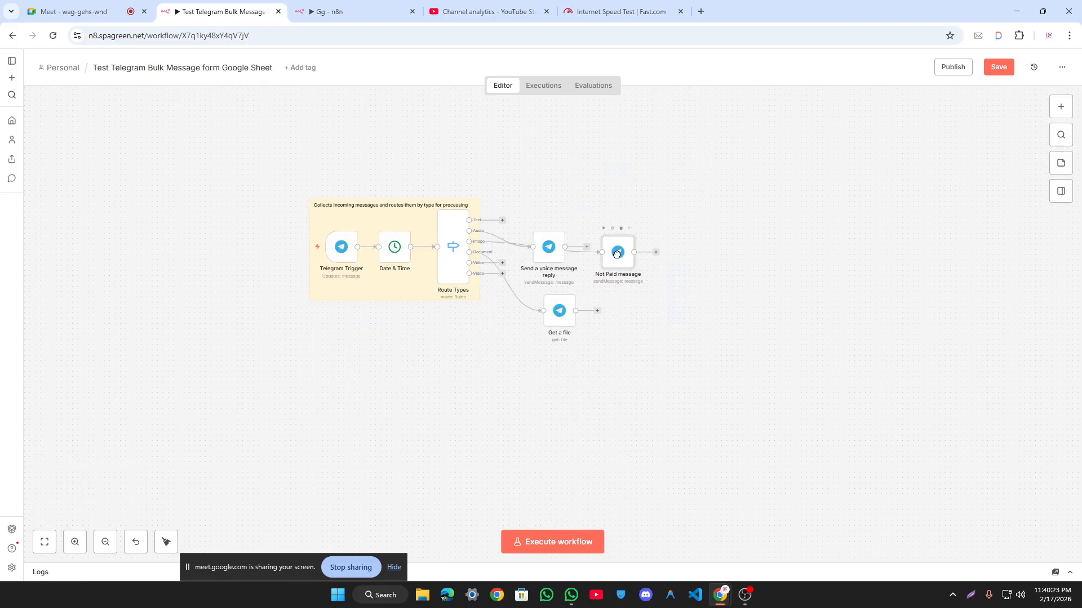
pyautogui.moveTo(555, 248); pyautogui.dragTo(571, 178)
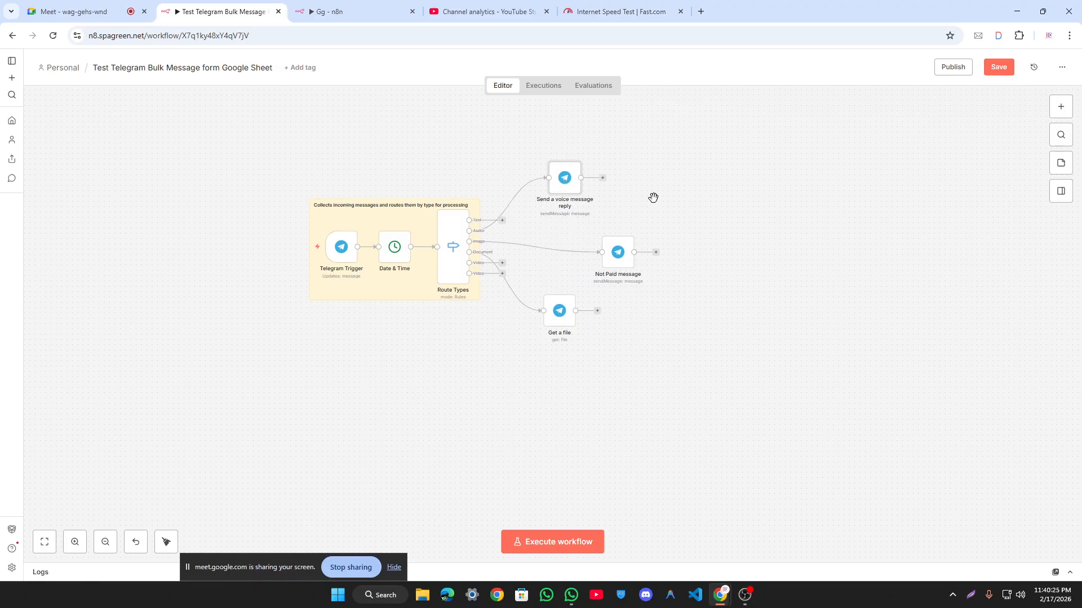
# Step: Remove the incoming-messages sticky note, reset zoom to 100%, and save the workflow
pyautogui.hotkey('ctrl', 's')
pyautogui.press('F2')
pyautogui.click(570, 353)
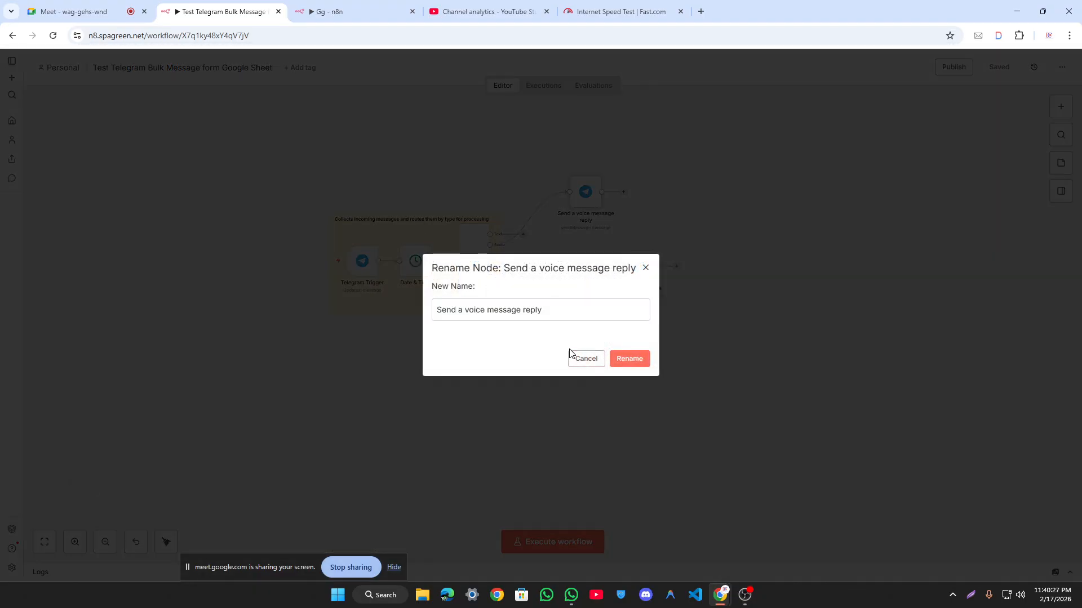
pyautogui.click(573, 357)
pyautogui.click(419, 236)
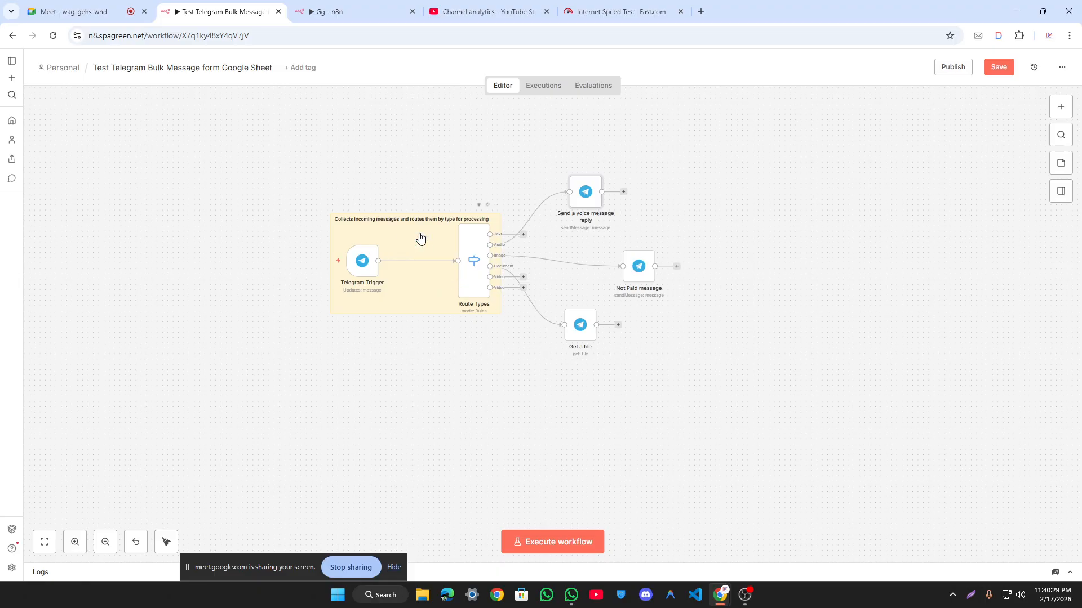
pyautogui.hotkey('ctrl', 'z')
pyautogui.press('Delete')
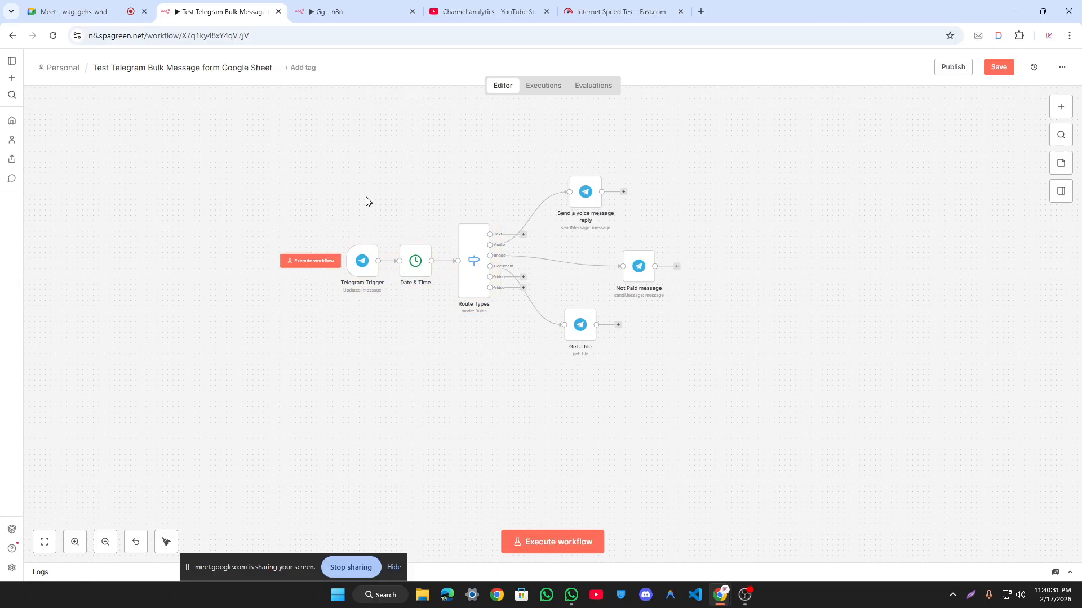
pyautogui.press('0')
pyautogui.hotkey('ctrl', 's')
pyautogui.scroll(-2, 384, 209)
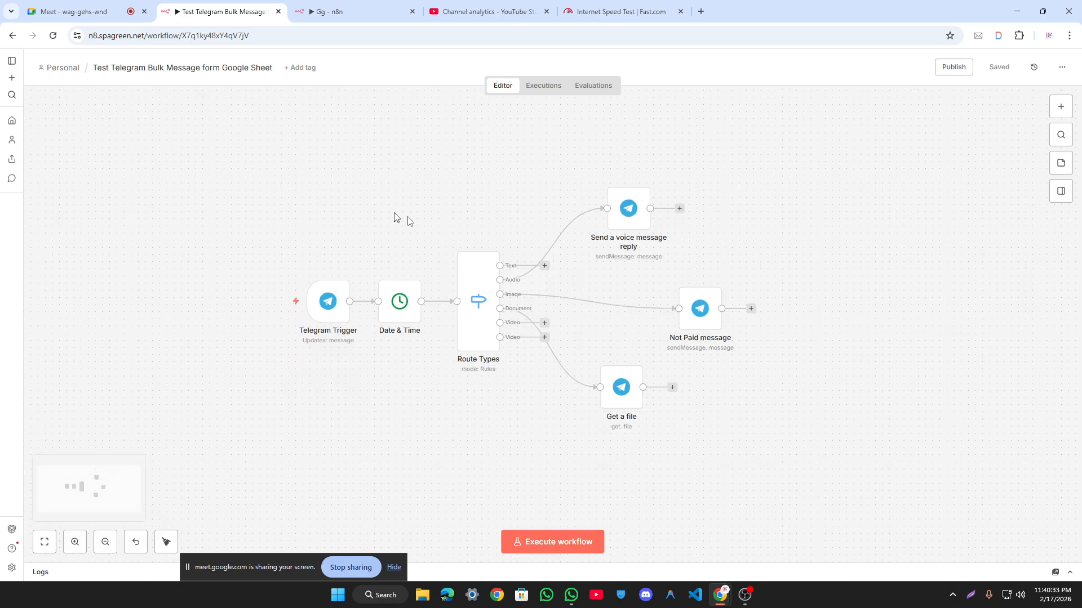
# Step: Execute the workflow so the Telegram Trigger waits for an incoming event
pyautogui.click(566, 536)
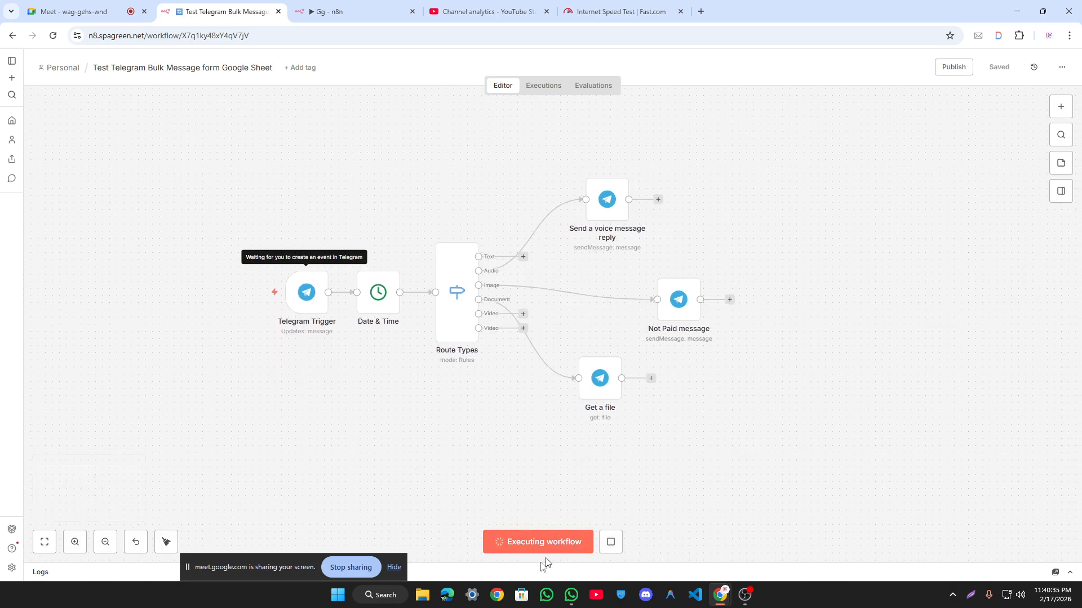
pyautogui.scroll(-2, 541, 372)
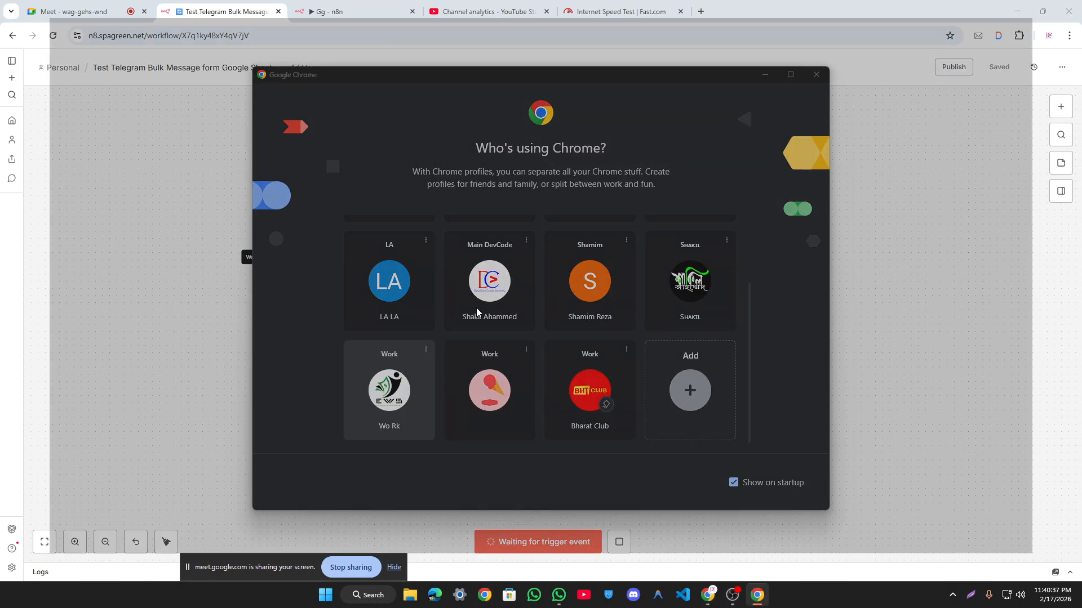
pyautogui.moveTo(556, 8); pyautogui.dragTo(550, 32)
pyautogui.click(499, 17)
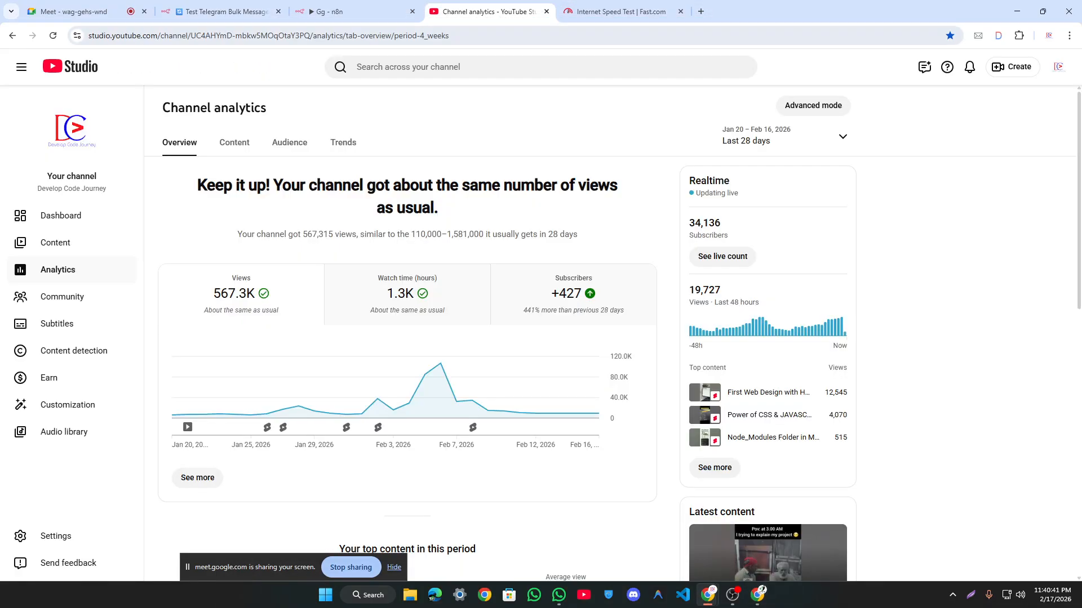
pyautogui.click(259, 9)
# Step: Open the Develop Code Journey bot chat in Telegram Web from the bookmarks
pyautogui.click(757, 595)
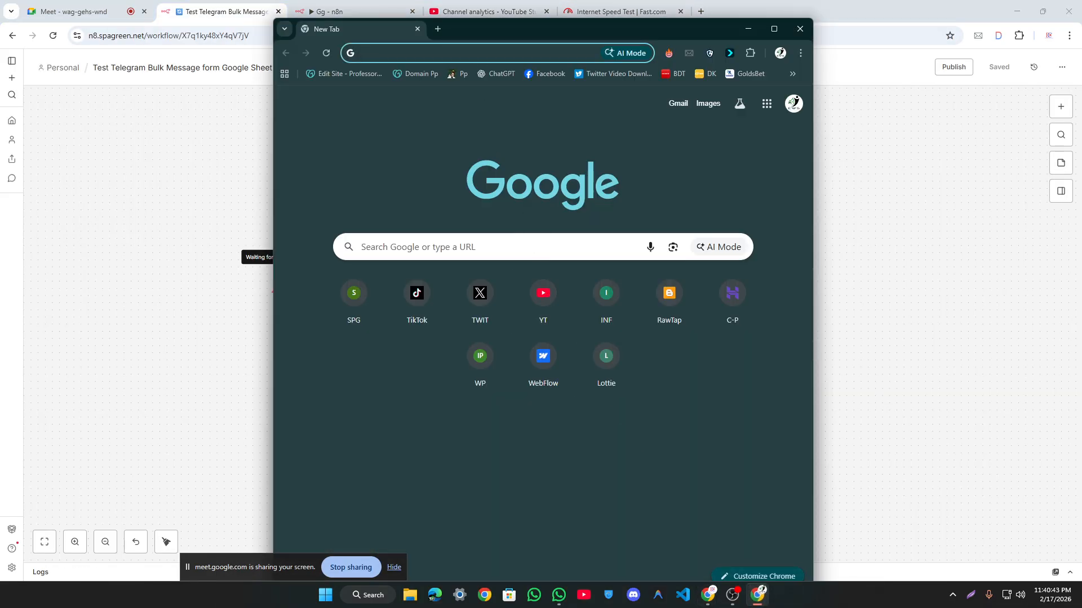
pyautogui.doubleClick(495, 19)
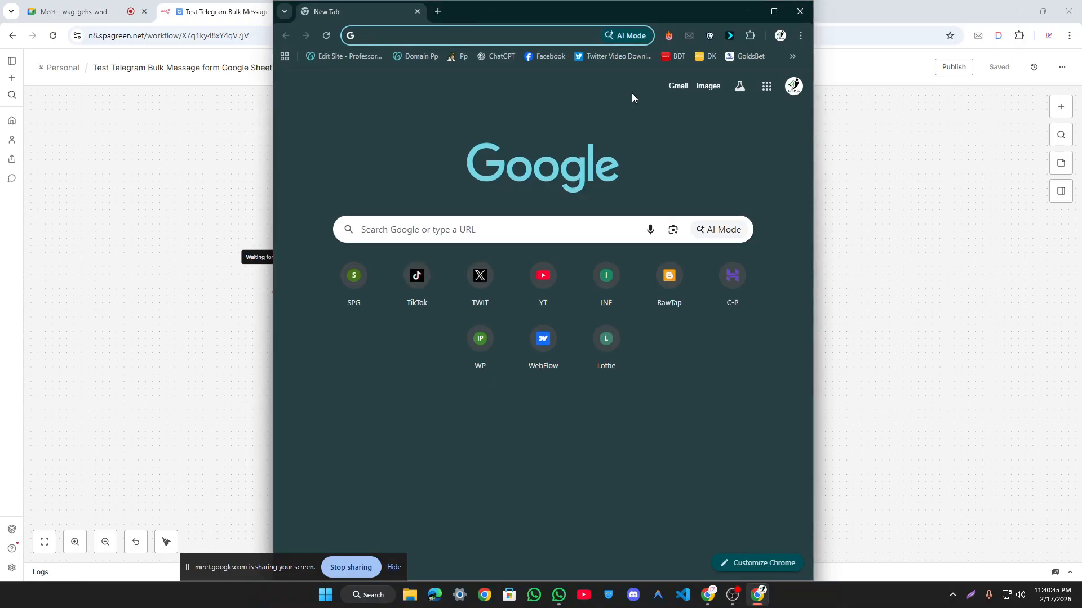
pyautogui.click(793, 56)
pyautogui.click(711, 111)
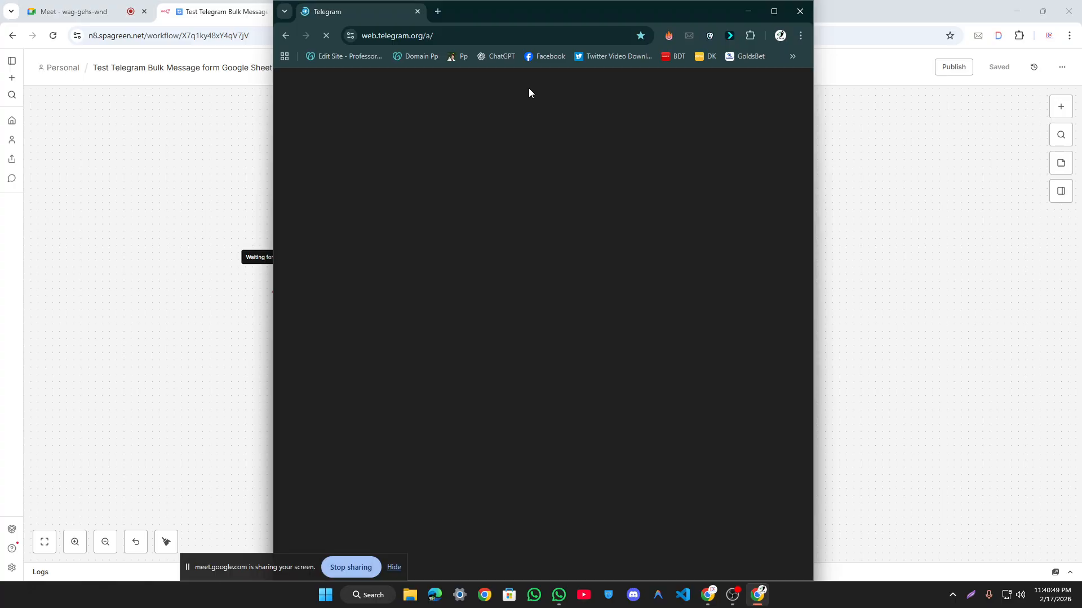
pyautogui.click(393, 201)
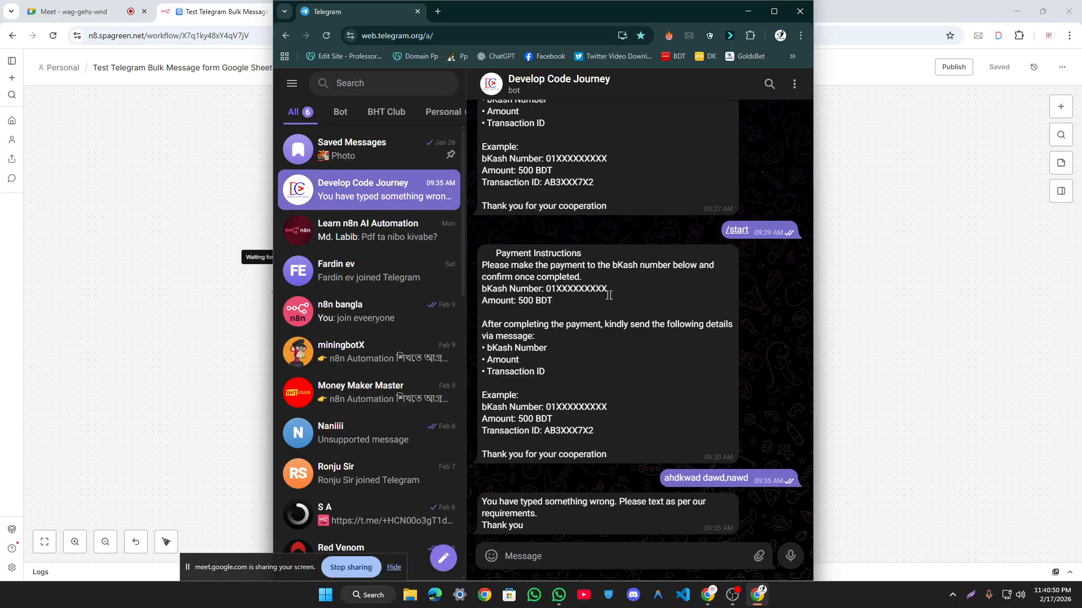
# Step: Attach the purple SHOHNA logo as a photo and send it to the bot
pyautogui.moveTo(755, 558)
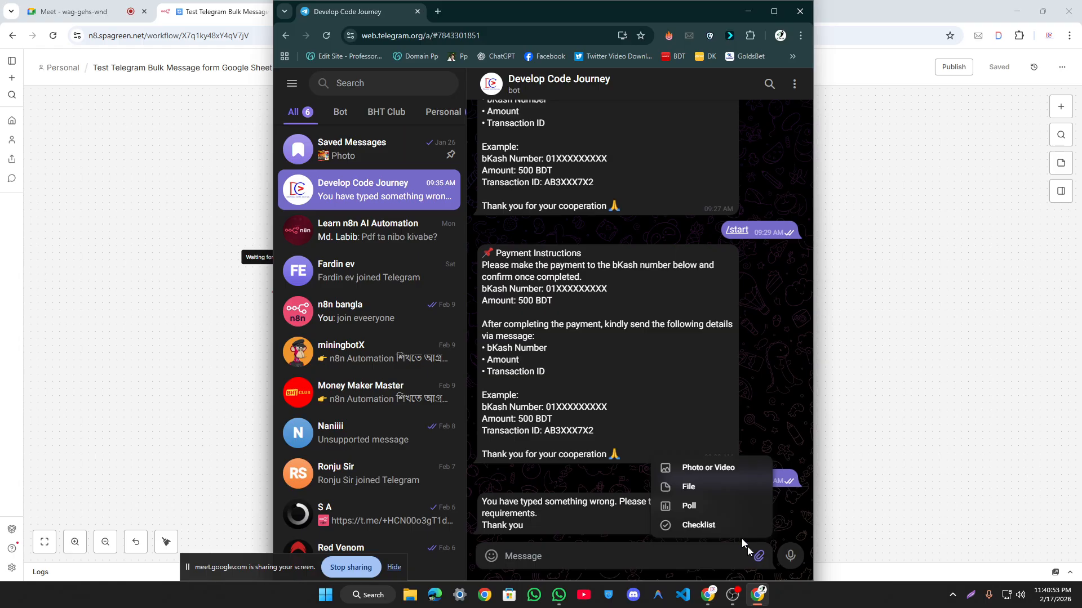
pyautogui.click(732, 471)
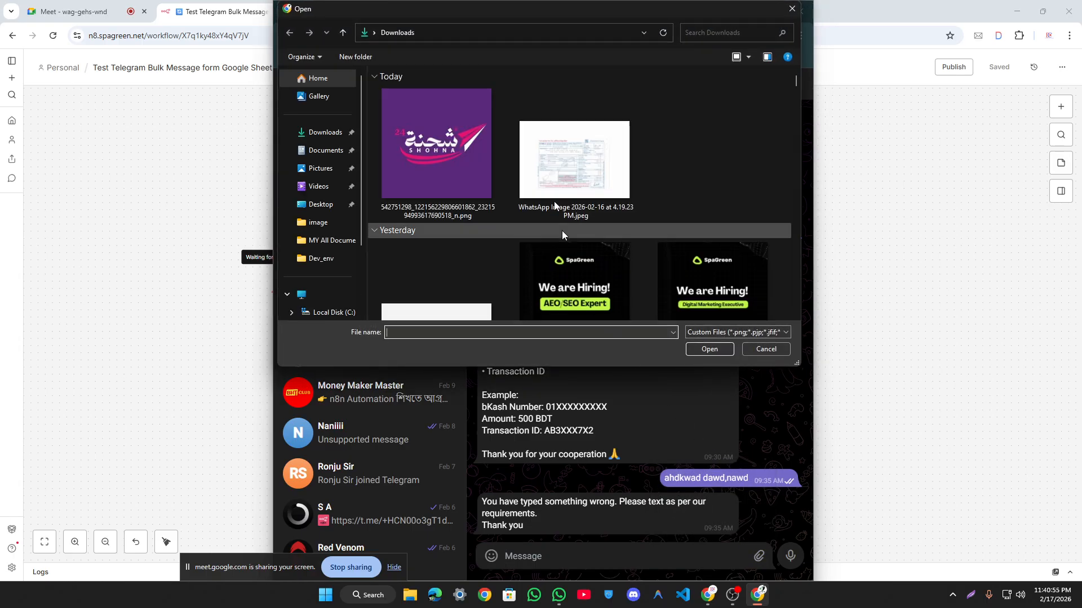
pyautogui.click(449, 155)
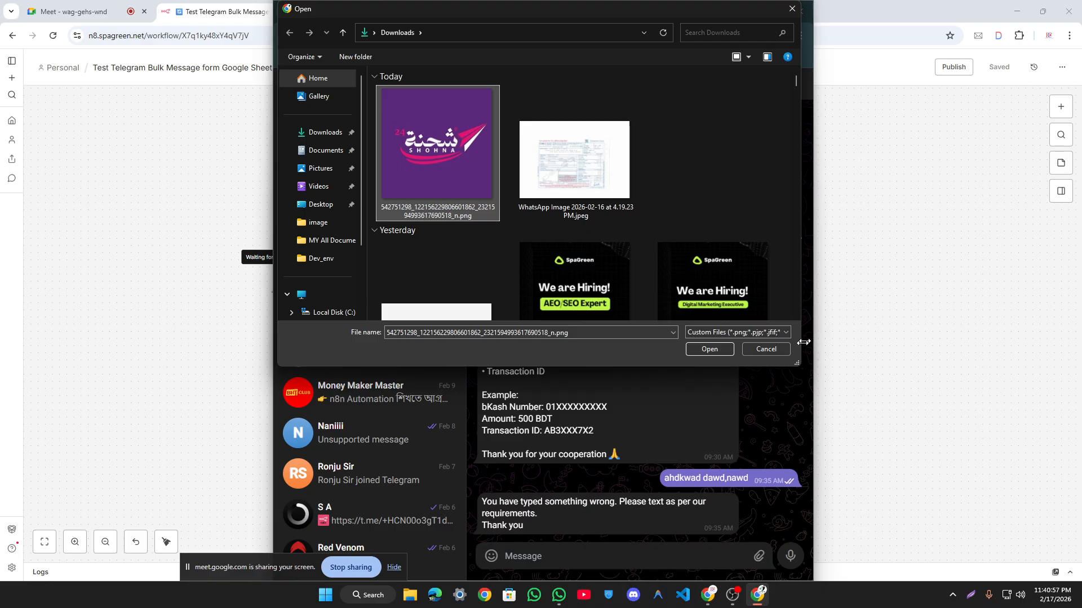
pyautogui.click(690, 354)
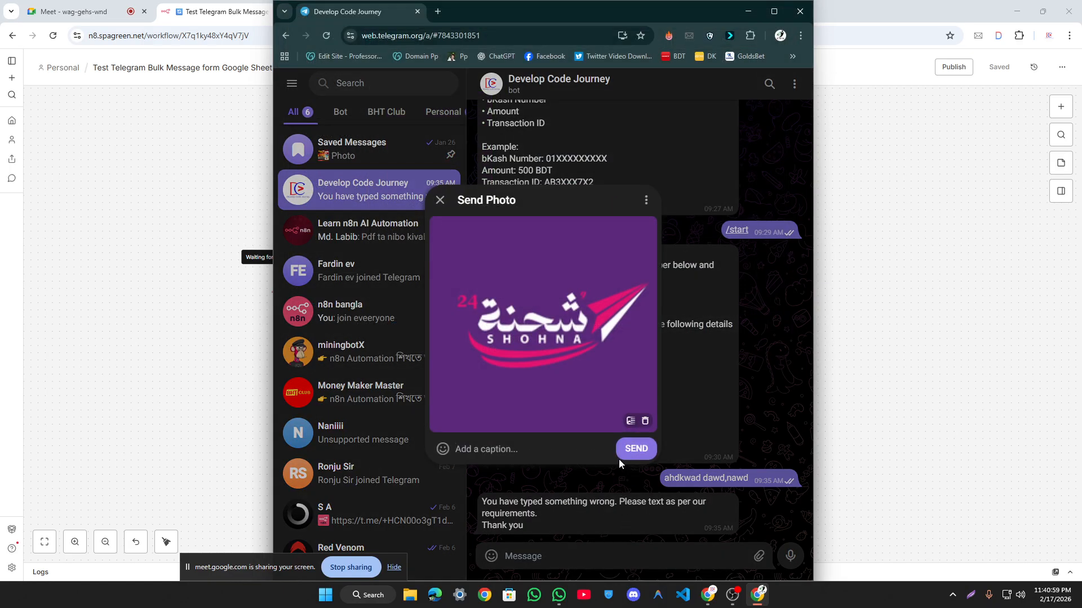
pyautogui.write('sfsef')
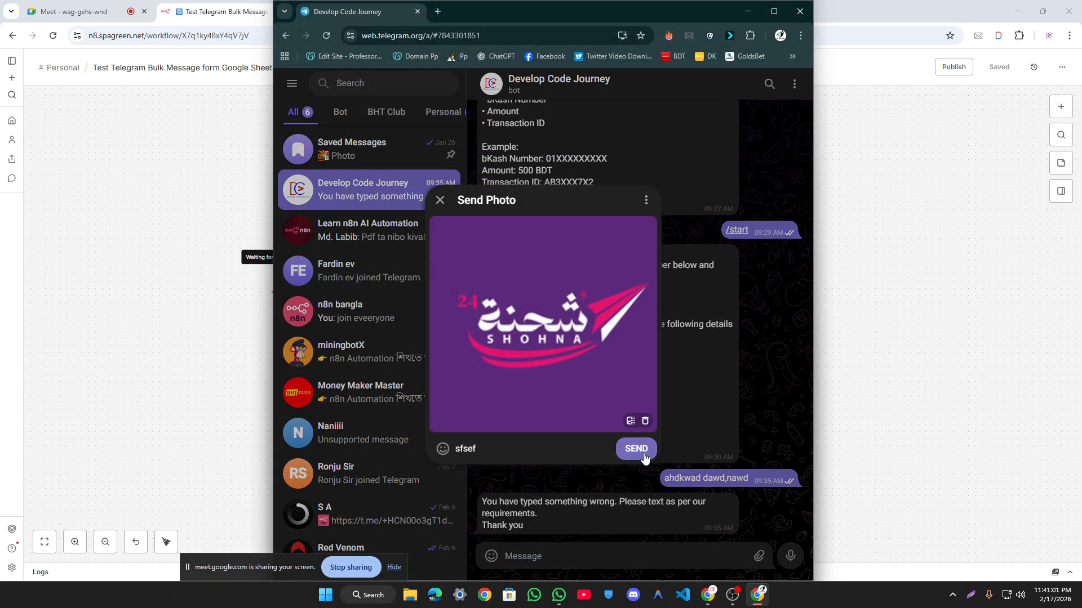
pyautogui.click(635, 449)
pyautogui.click(956, 272)
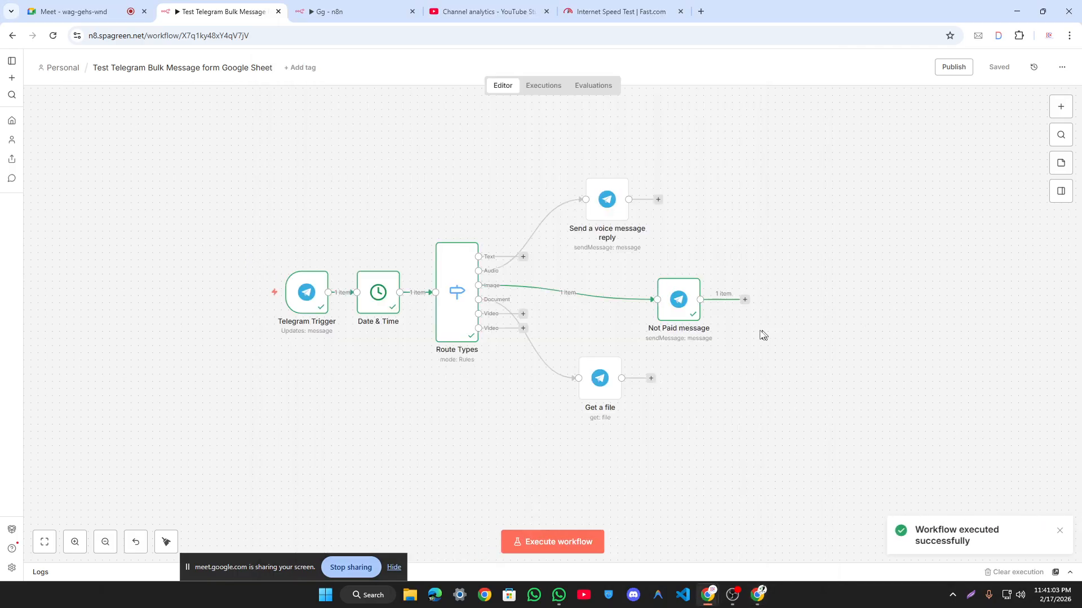
# Step: Remove the Image route's connection to the Not Paid message node
pyautogui.scroll(3, 684, 311)
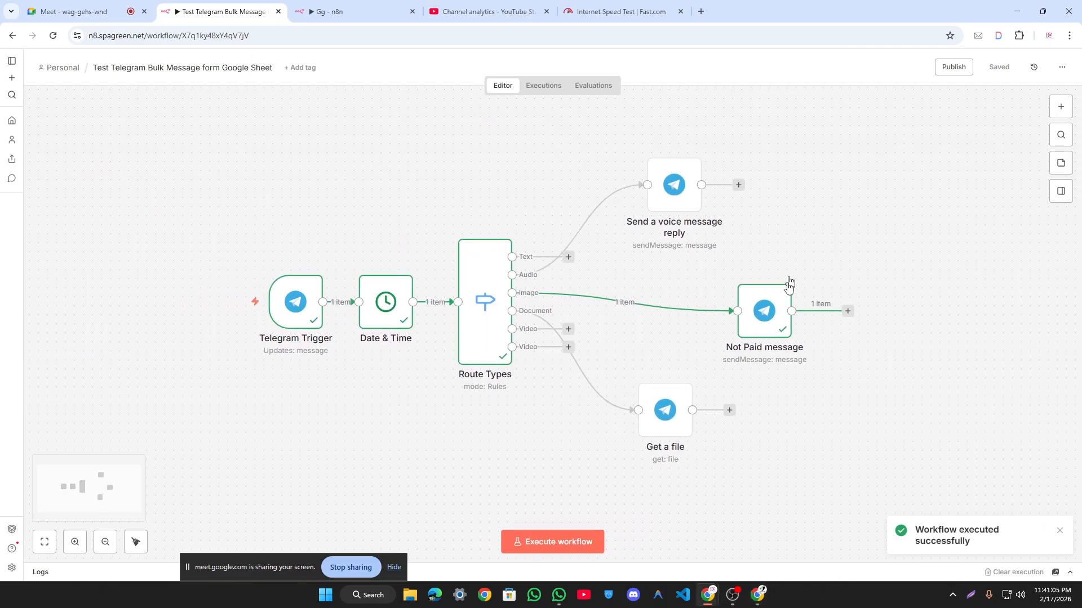
pyautogui.doubleClick(775, 309)
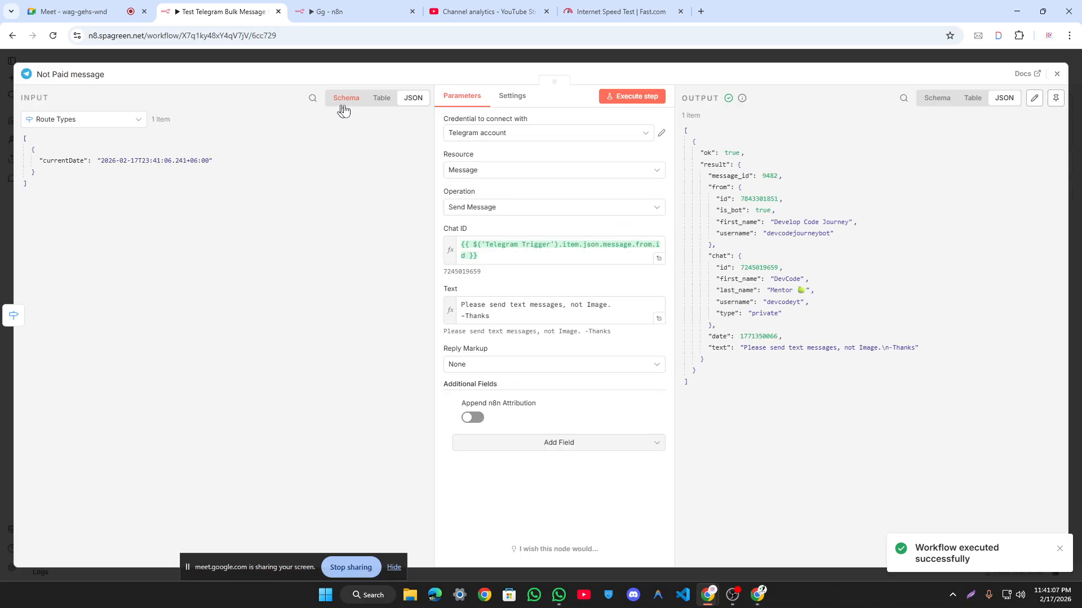
pyautogui.click(918, 60)
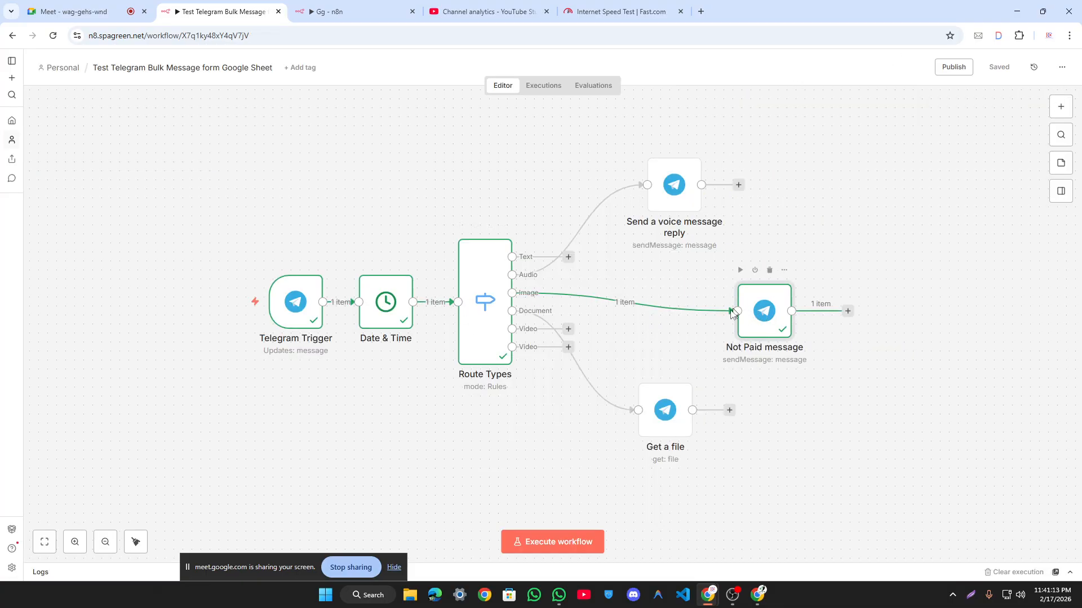
pyautogui.click(633, 302)
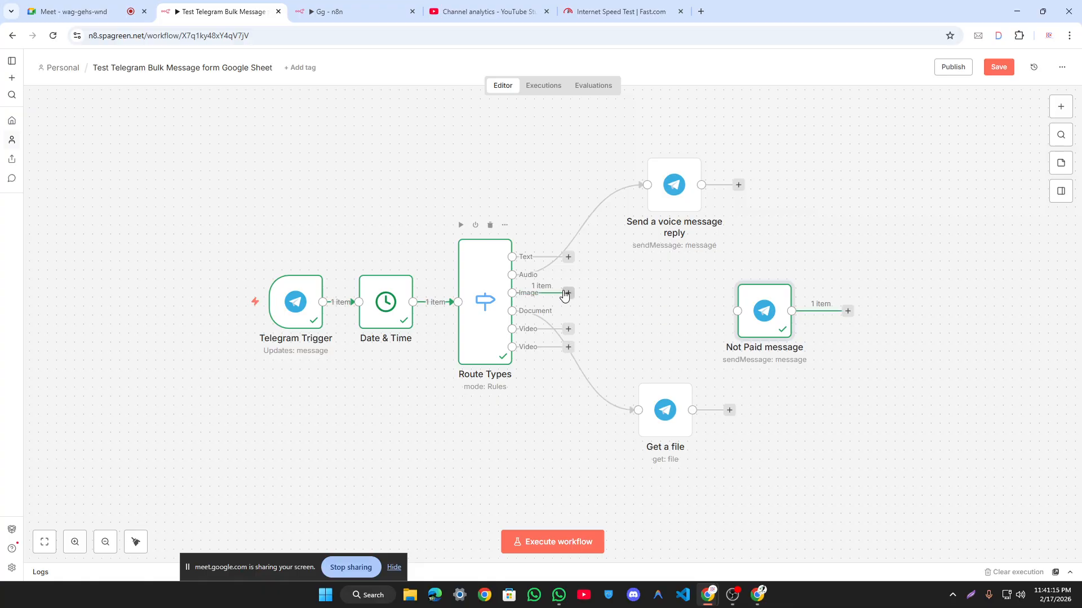
# Step: Attach a Telegram 'Get a file' node to the Image route's output
pyautogui.moveTo(565, 294); pyautogui.dragTo(659, 291)
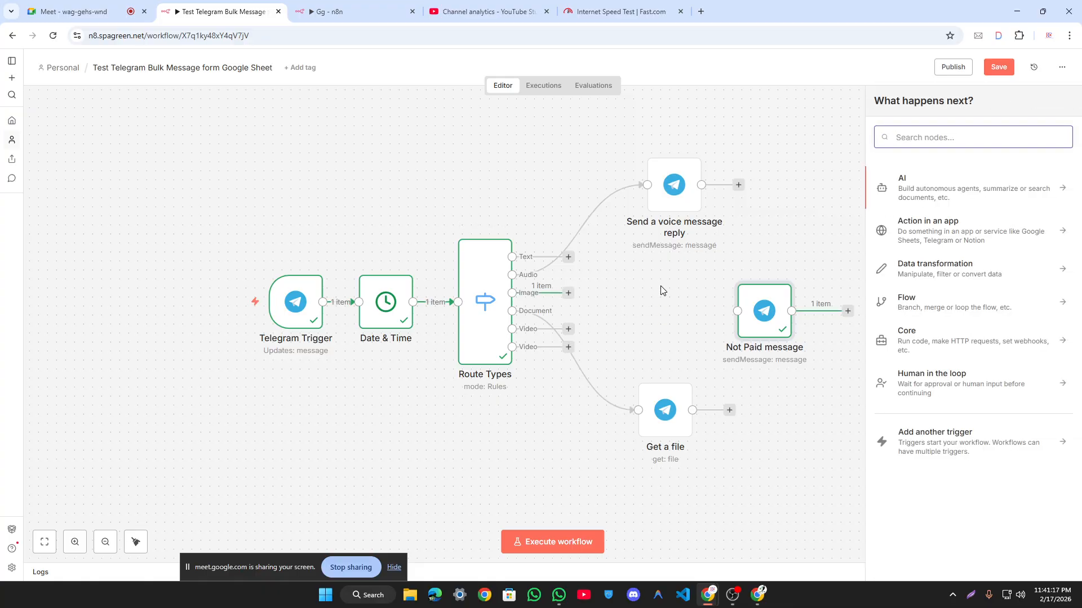
pyautogui.write('tele')
pyautogui.press('Return')
pyautogui.write('get')
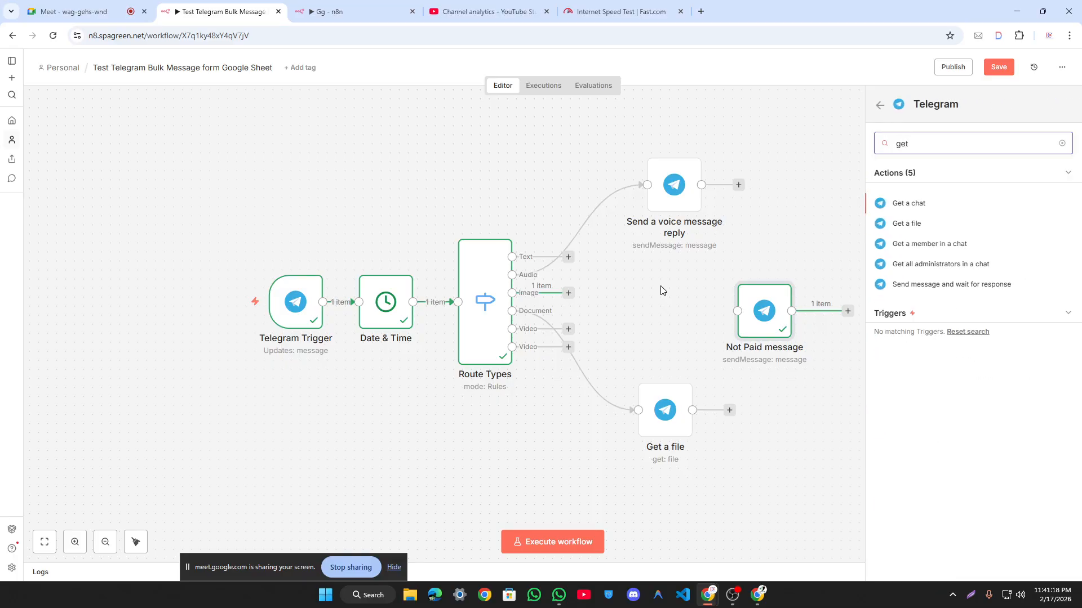
pyautogui.write('\\')
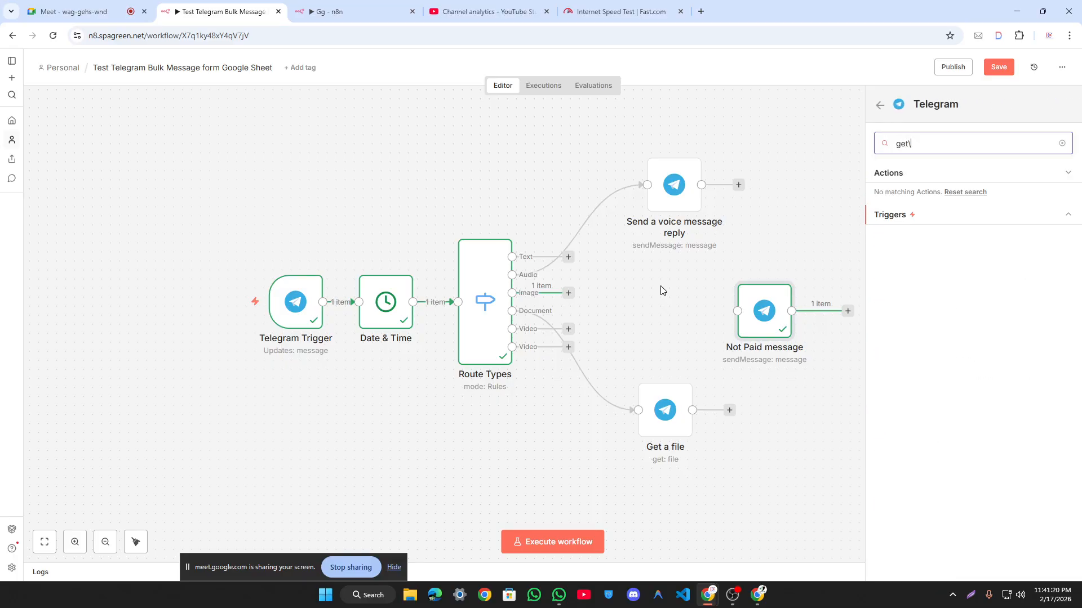
pyautogui.press('BackSpace')
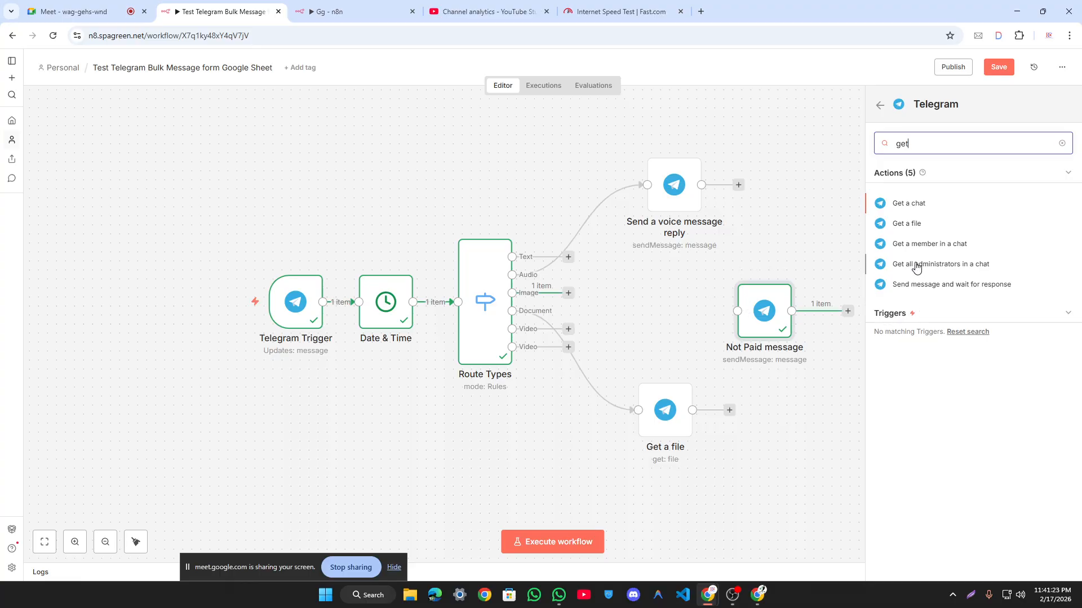
pyautogui.press('Down')
pyautogui.press('Return')
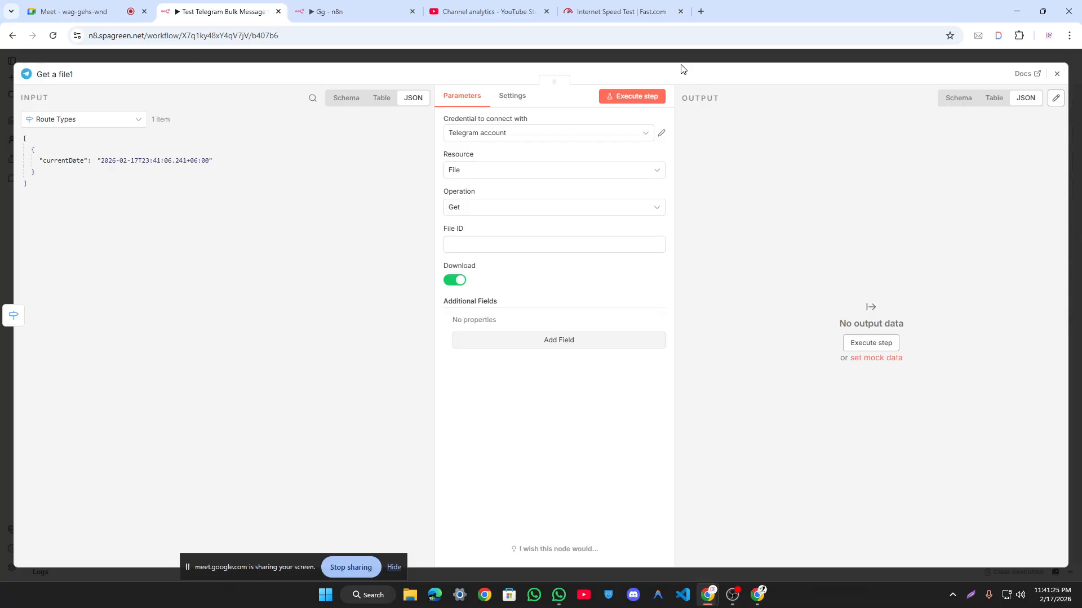
# Step: Map the Telegram Trigger's photo[0].file_id into File ID and run the step, returning file_9.jpg
pyautogui.click(85, 128)
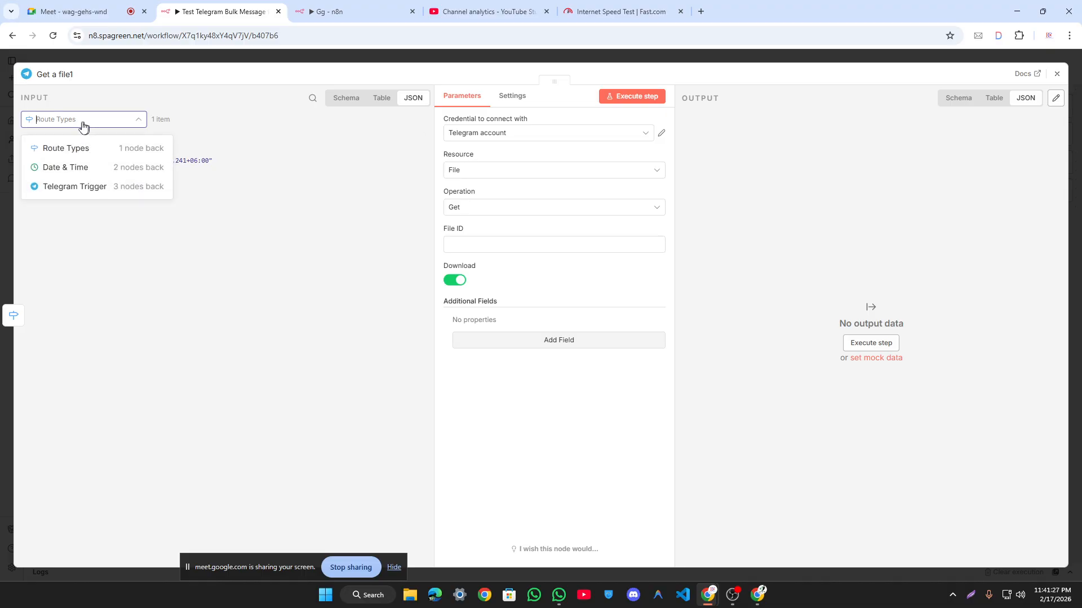
pyautogui.click(68, 184)
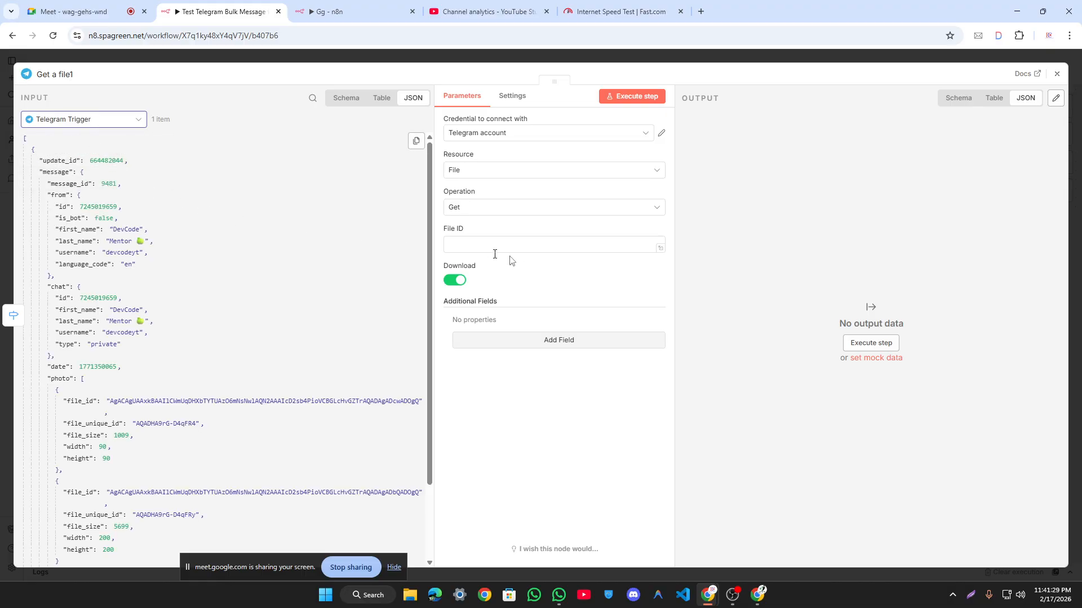
pyautogui.click(495, 209)
pyautogui.click(803, 184)
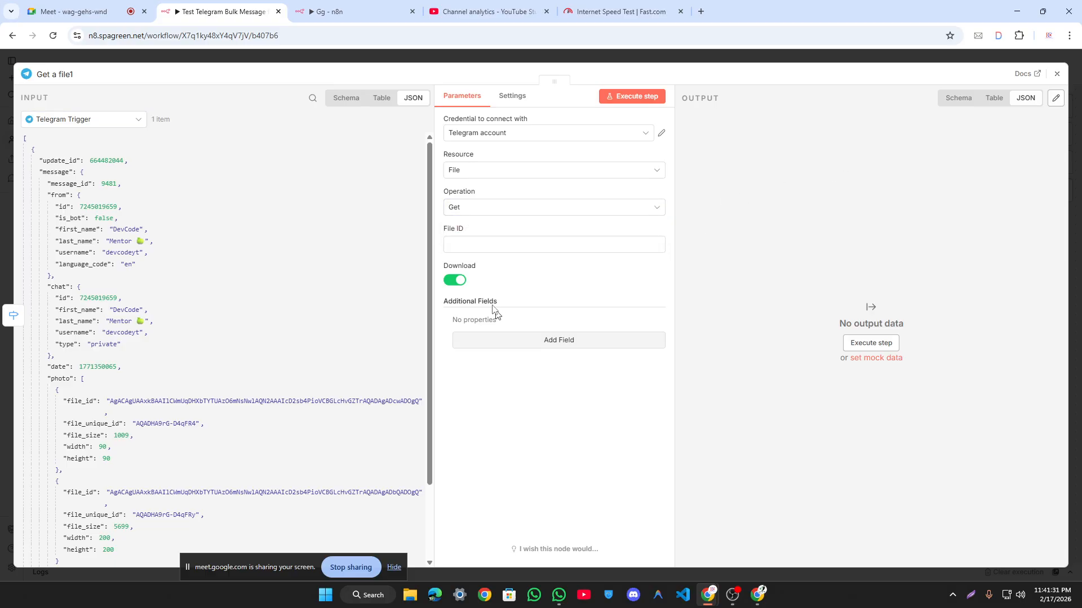
pyautogui.click(495, 245)
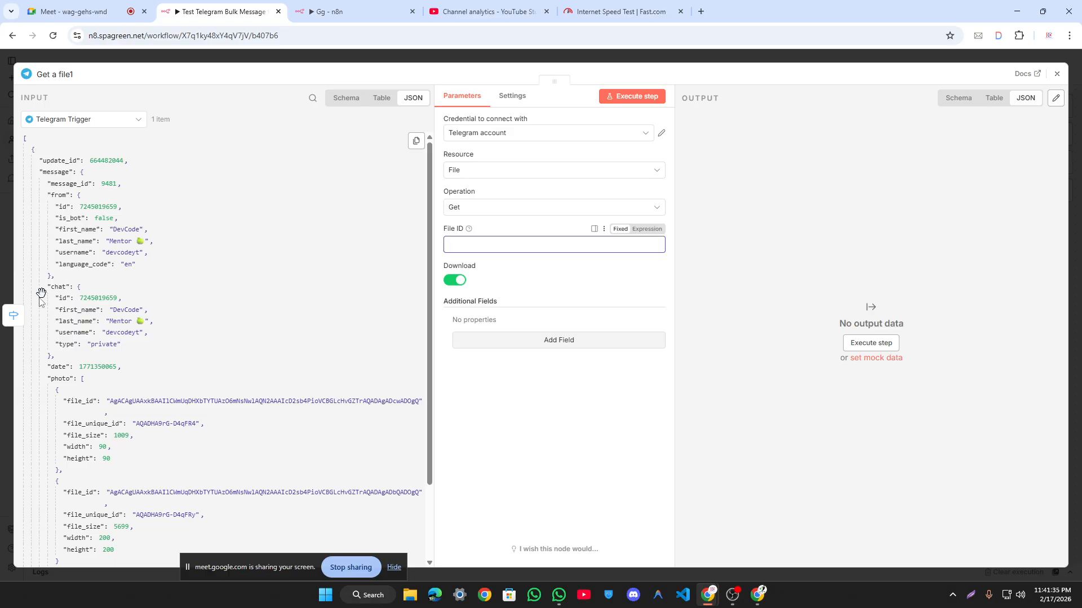
pyautogui.scroll(-2, 83, 295)
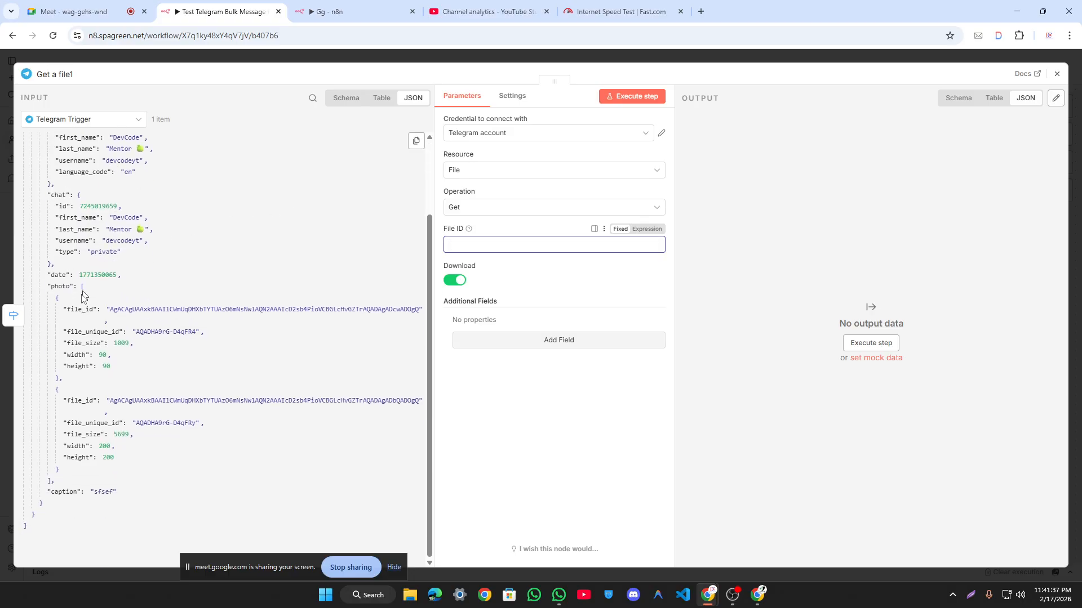
pyautogui.click(56, 291)
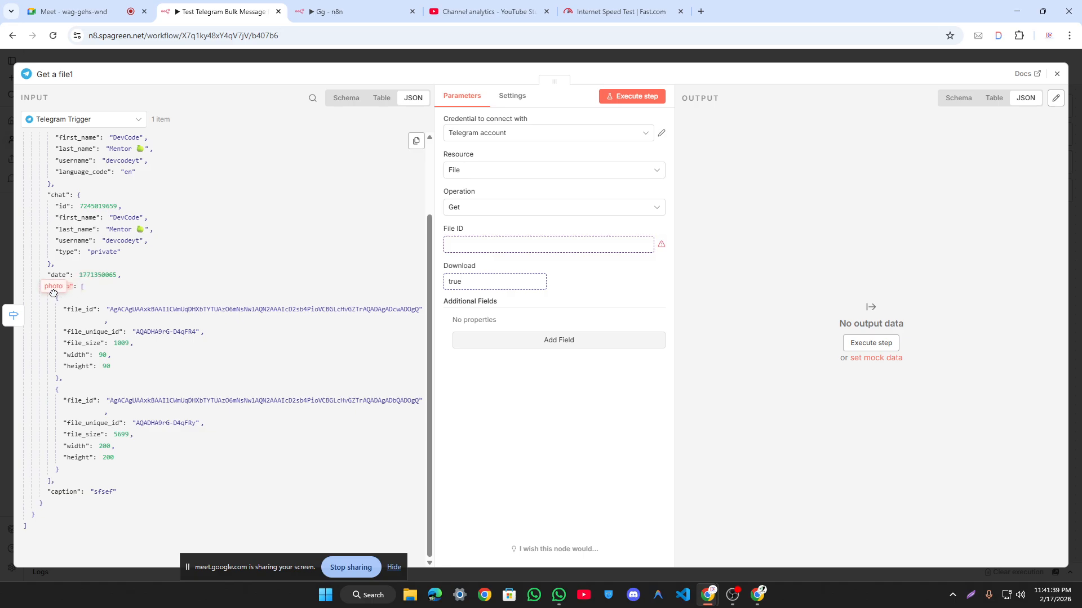
pyautogui.moveTo(70, 309); pyautogui.dragTo(487, 252)
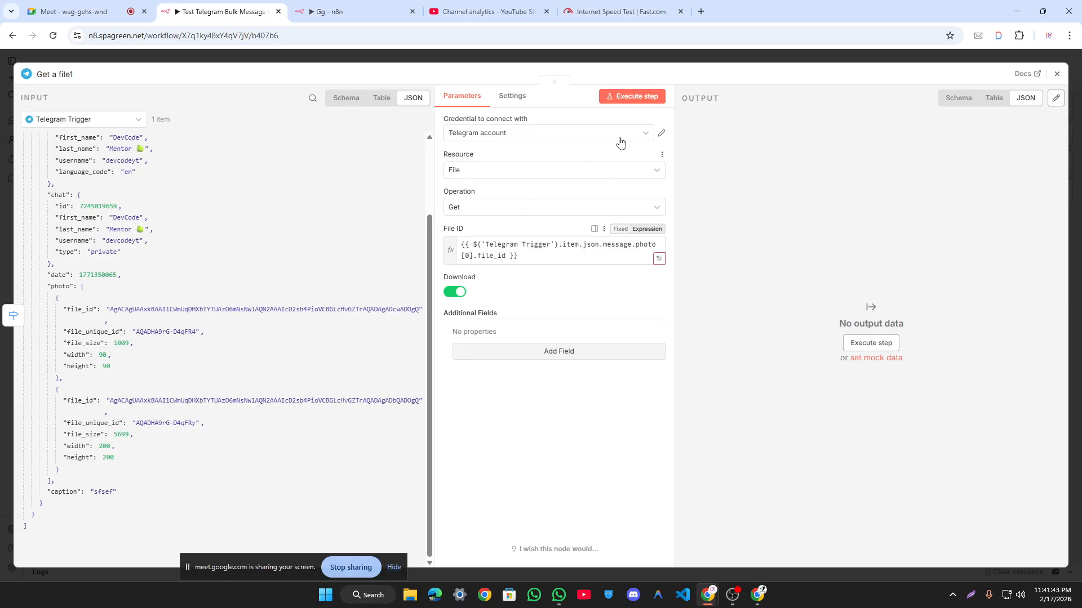
pyautogui.click(620, 99)
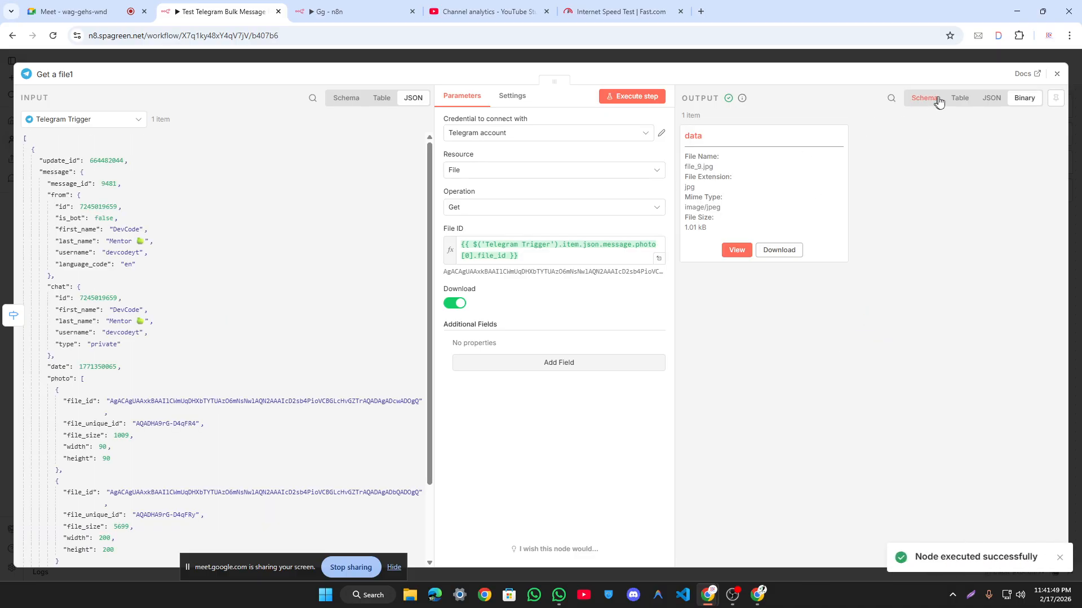
# Step: Zoom the page to 125% and check Get a file1's output in schema, table and JSON views
pyautogui.hotkey('ctrl', '+')
pyautogui.hotkey('ctrl', '+')
pyautogui.hotkey('ctrl', '+')
pyautogui.hotkey('ctrl', '0')
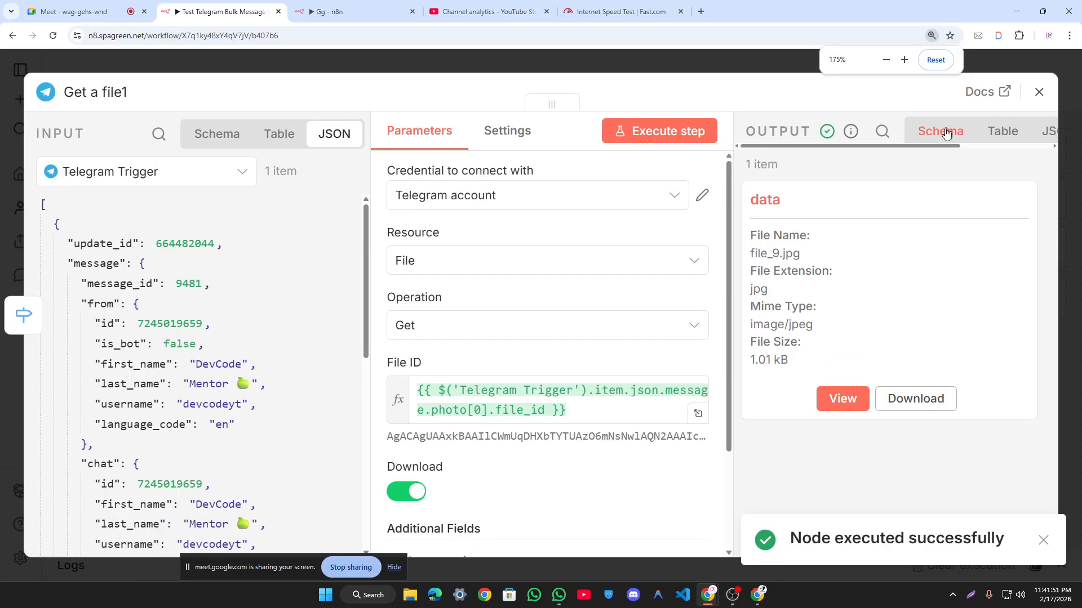
pyautogui.hotkey('ctrl', '+')
pyautogui.hotkey('ctrl', '+')
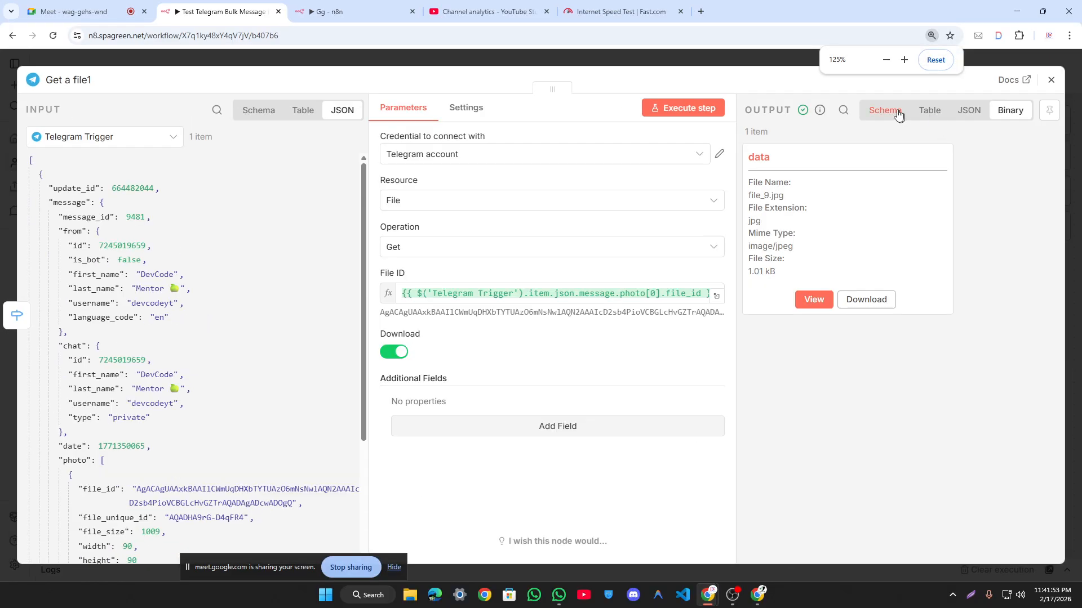
pyautogui.click(896, 112)
pyautogui.click(927, 112)
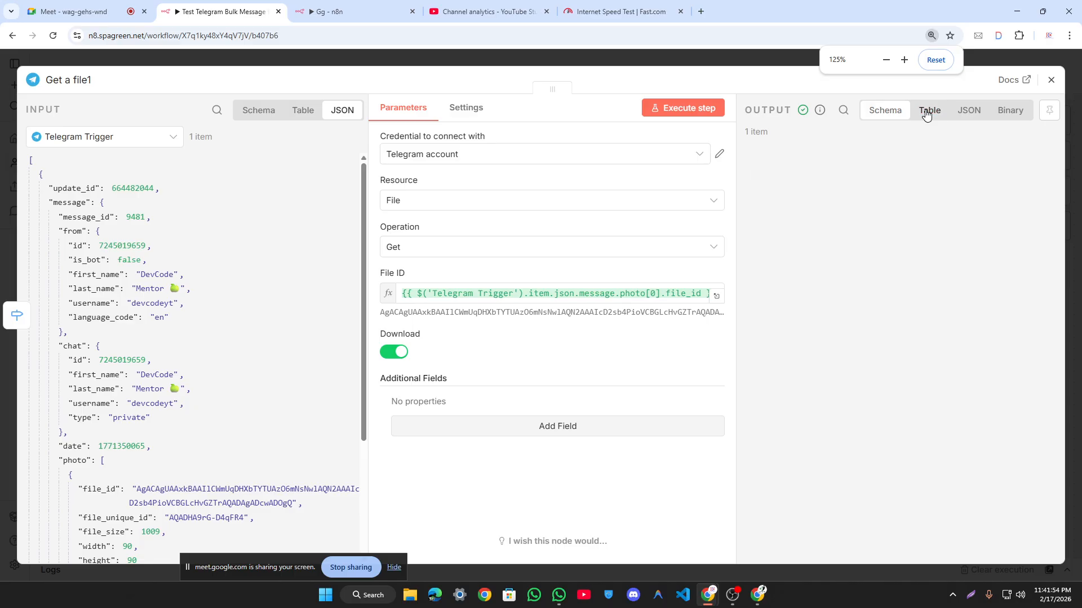
pyautogui.click(966, 112)
pyautogui.click(1026, 112)
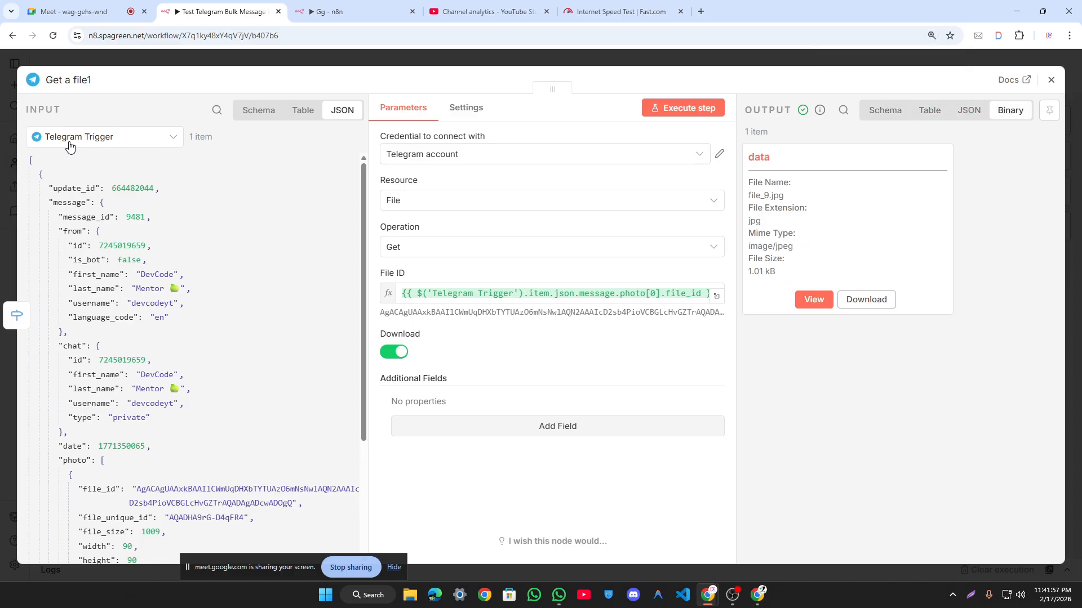
# Step: Inspect the trigger input in schema and JSON views, highlighting photo[0].file_id and the File ID label
pyautogui.click(258, 112)
pyautogui.click(301, 112)
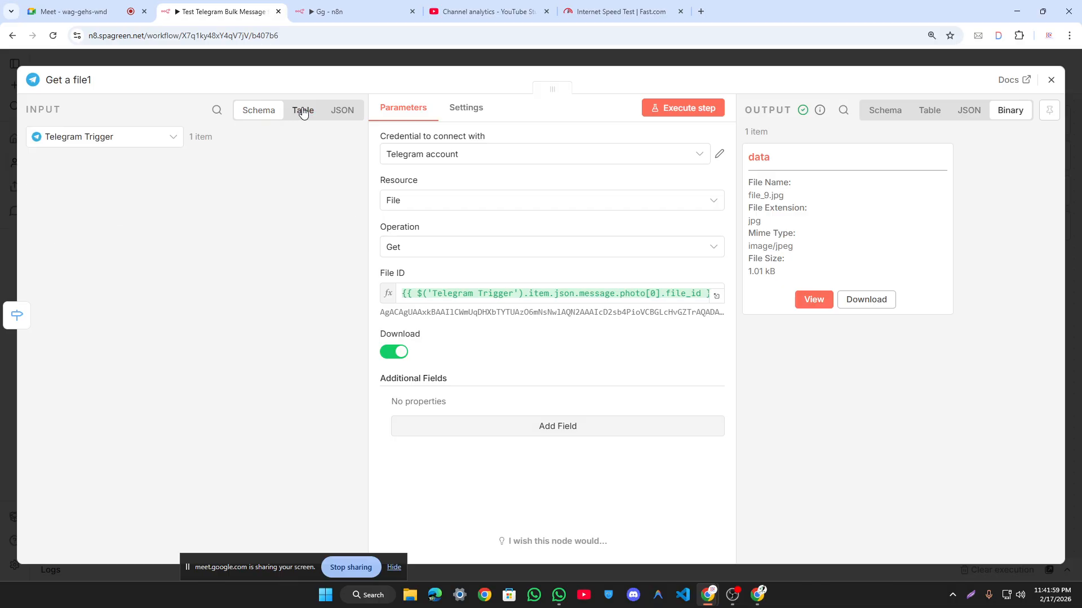
pyautogui.click(340, 112)
pyautogui.click(251, 112)
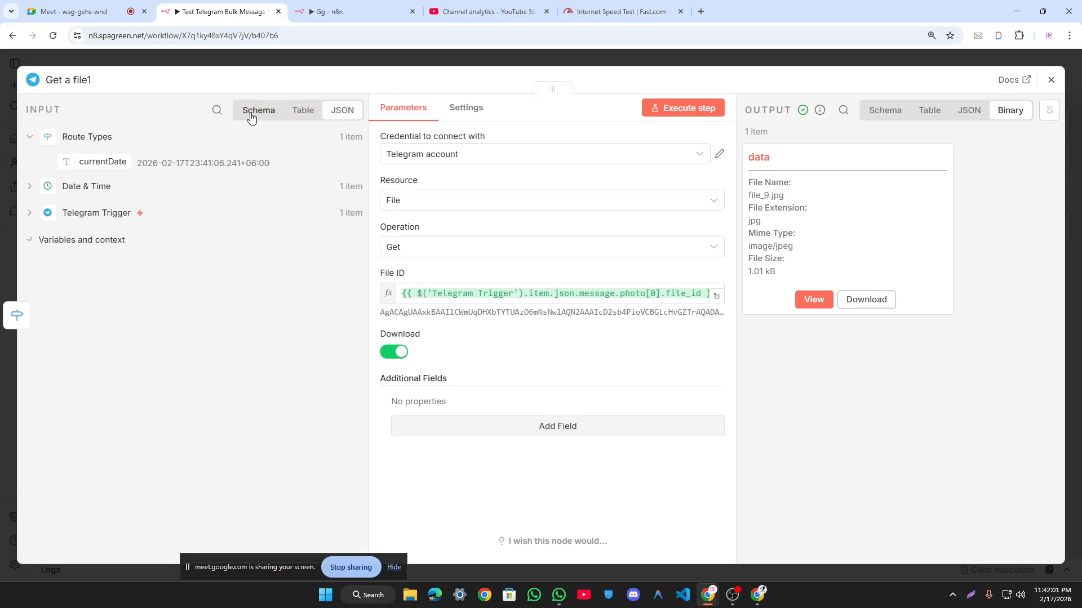
pyautogui.click(345, 113)
pyautogui.scroll(-5, 97, 290)
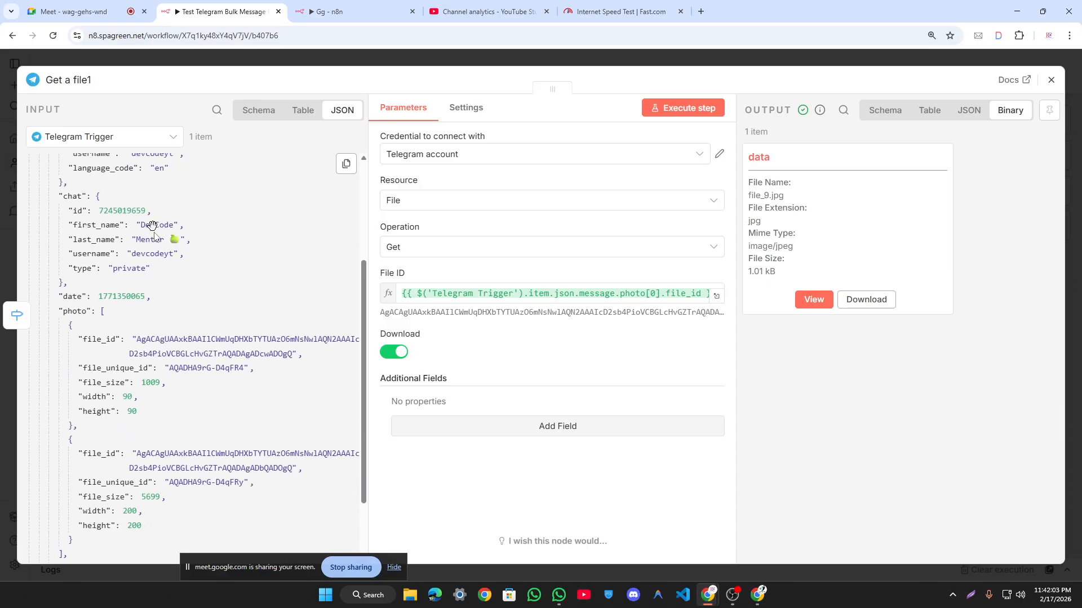
pyautogui.moveTo(115, 241); pyautogui.dragTo(31, 241)
pyautogui.click(111, 251)
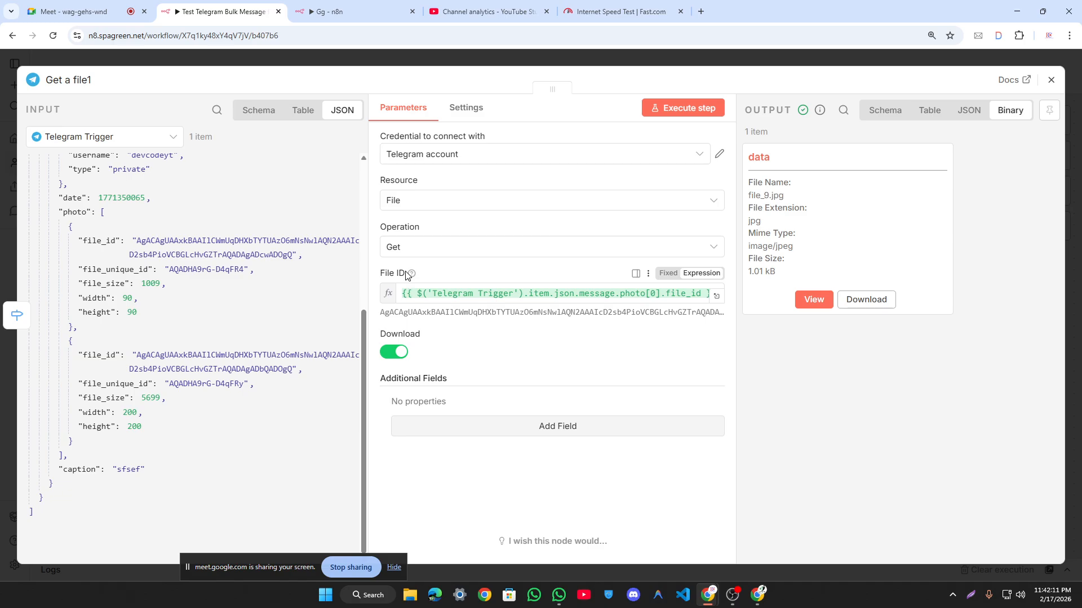
pyautogui.moveTo(381, 275); pyautogui.dragTo(399, 275)
# Step: Highlight the returned file_id value in the output's schema and table views
pyautogui.click(896, 118)
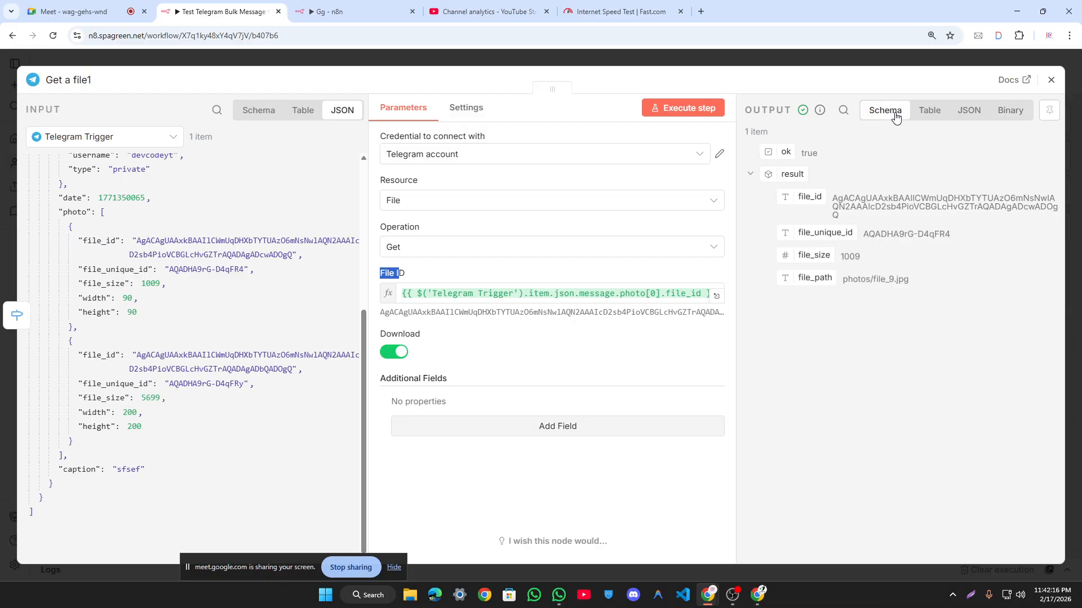
pyautogui.click(935, 112)
pyautogui.click(888, 107)
pyautogui.moveTo(797, 201); pyautogui.dragTo(920, 206)
pyautogui.click(930, 204)
pyautogui.click(931, 110)
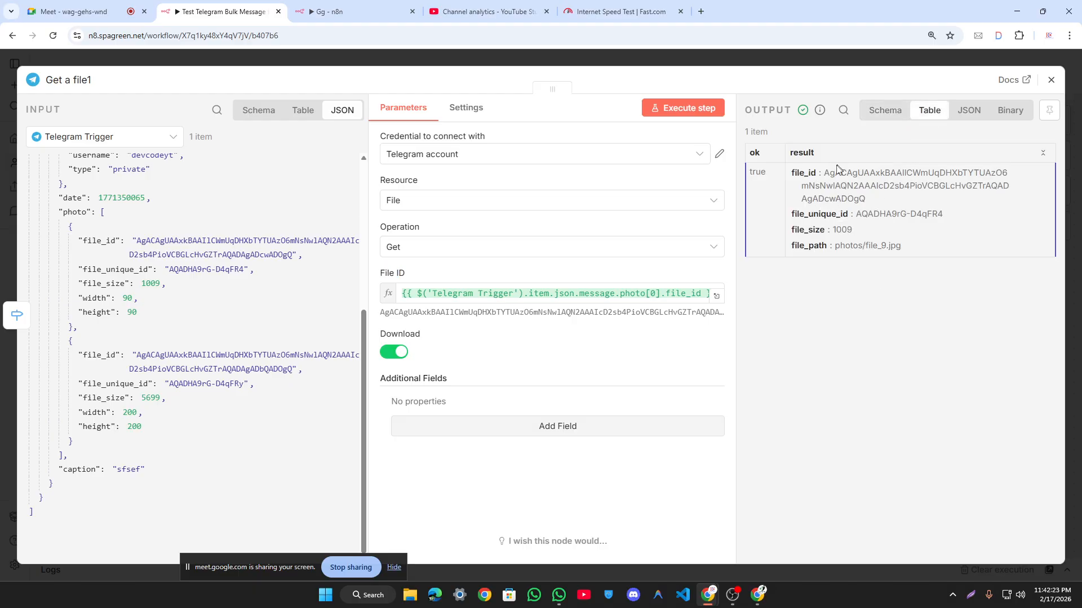
pyautogui.moveTo(824, 172); pyautogui.dragTo(875, 198)
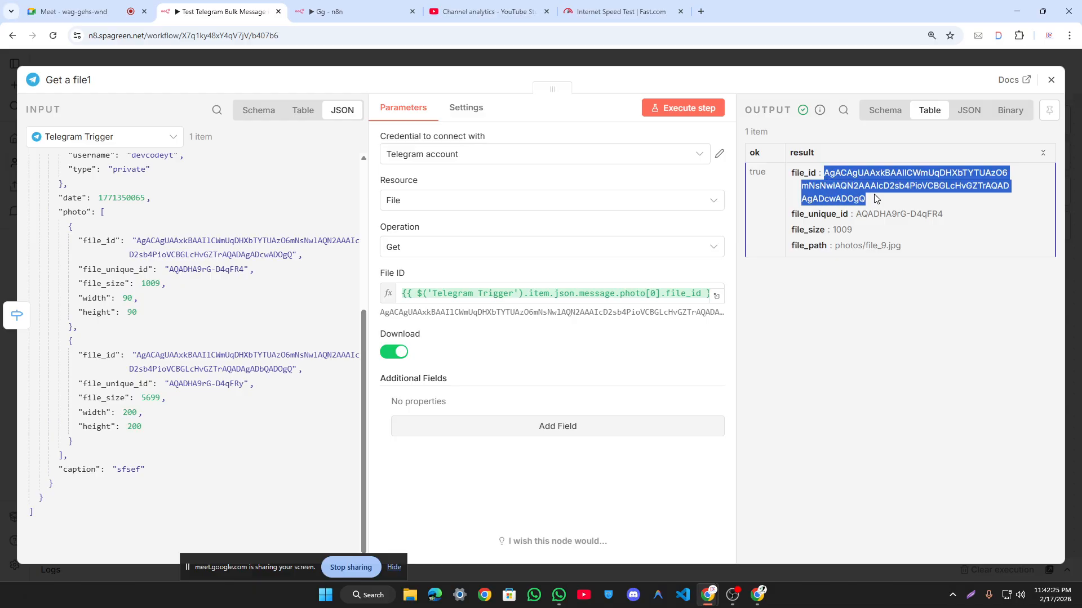
# Step: Preview the fetched file_9.jpg binary, showing the purple SHOHNA logo
pyautogui.click(970, 111)
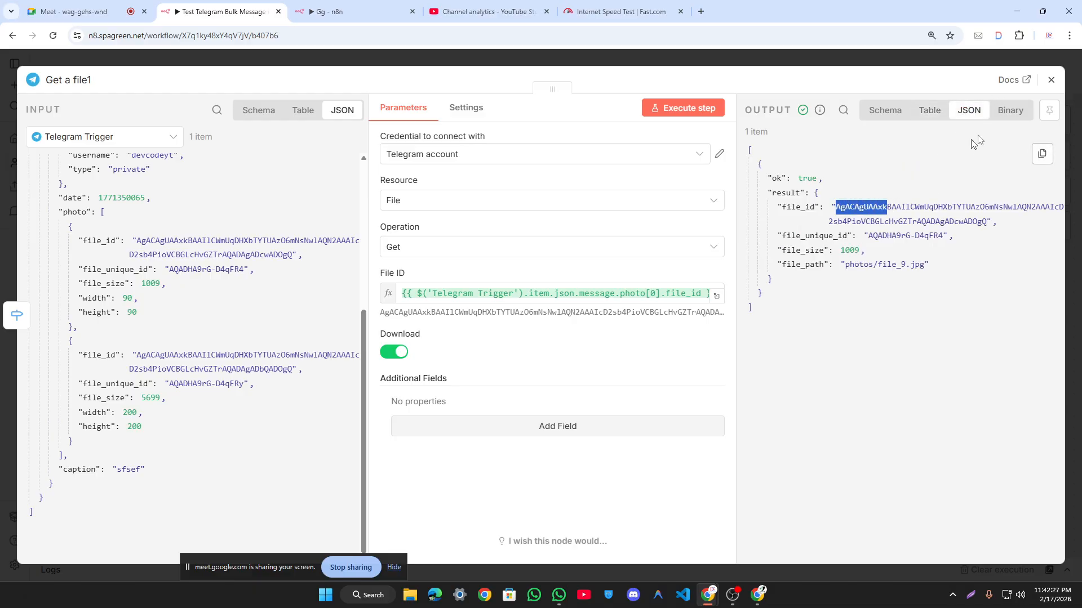
pyautogui.click(1010, 111)
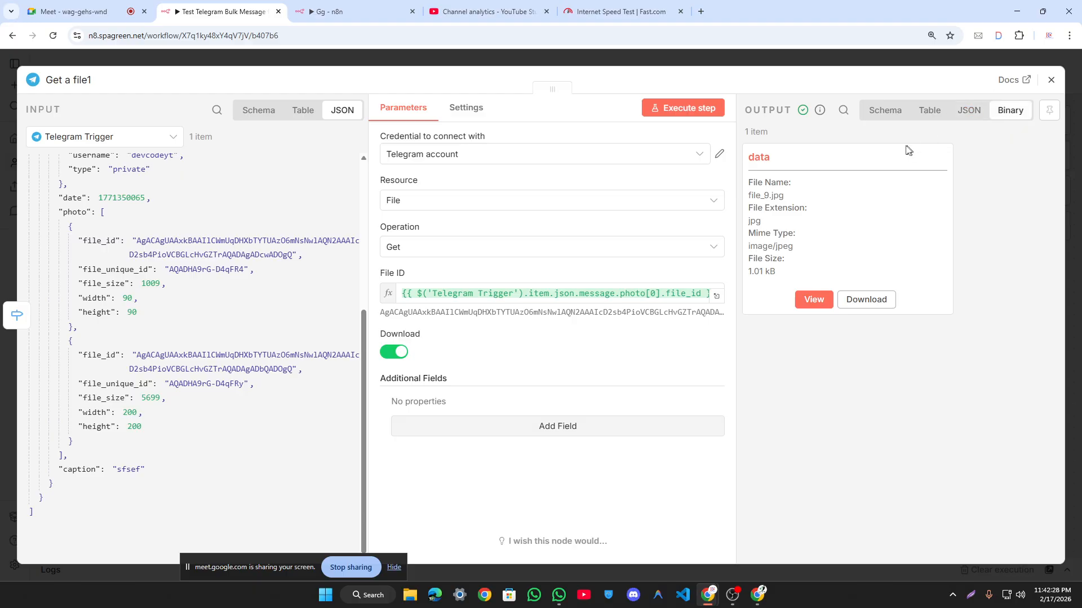
pyautogui.click(804, 294)
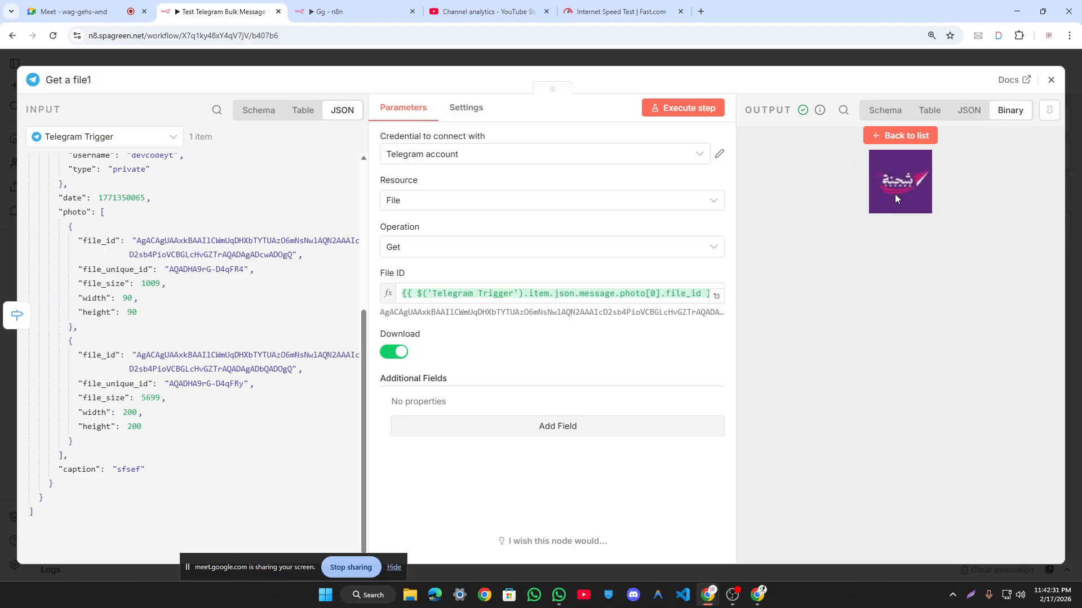
pyautogui.click(897, 136)
pyautogui.click(826, 296)
pyautogui.click(862, 135)
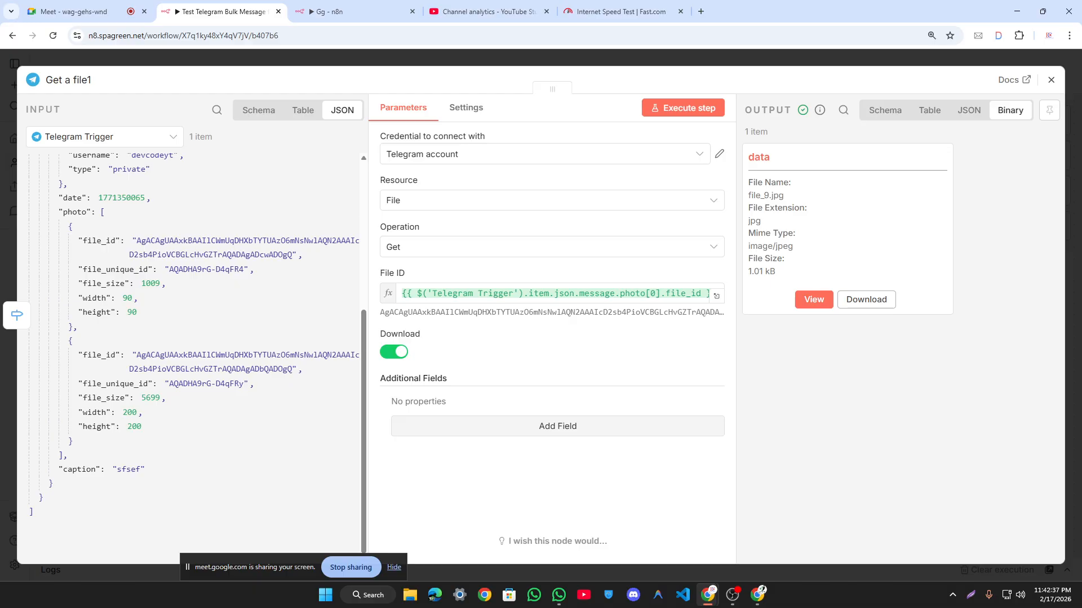
# Step: Delete the Not Paid message node and download file_9.jpg from Get a file1
pyautogui.click(861, 64)
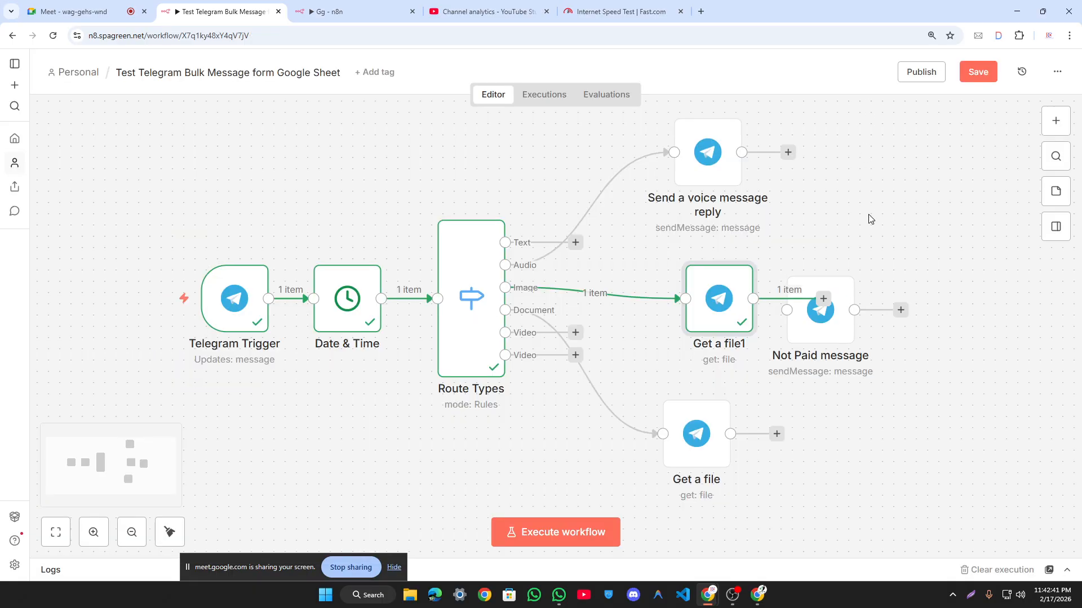
pyautogui.click(827, 258)
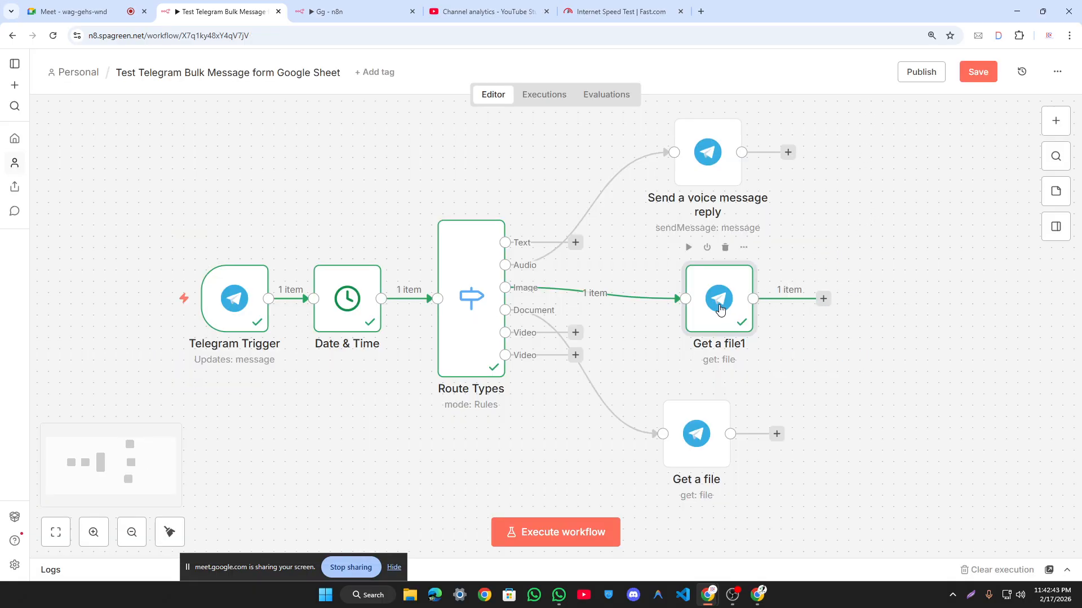
pyautogui.doubleClick(720, 309)
pyautogui.click(820, 299)
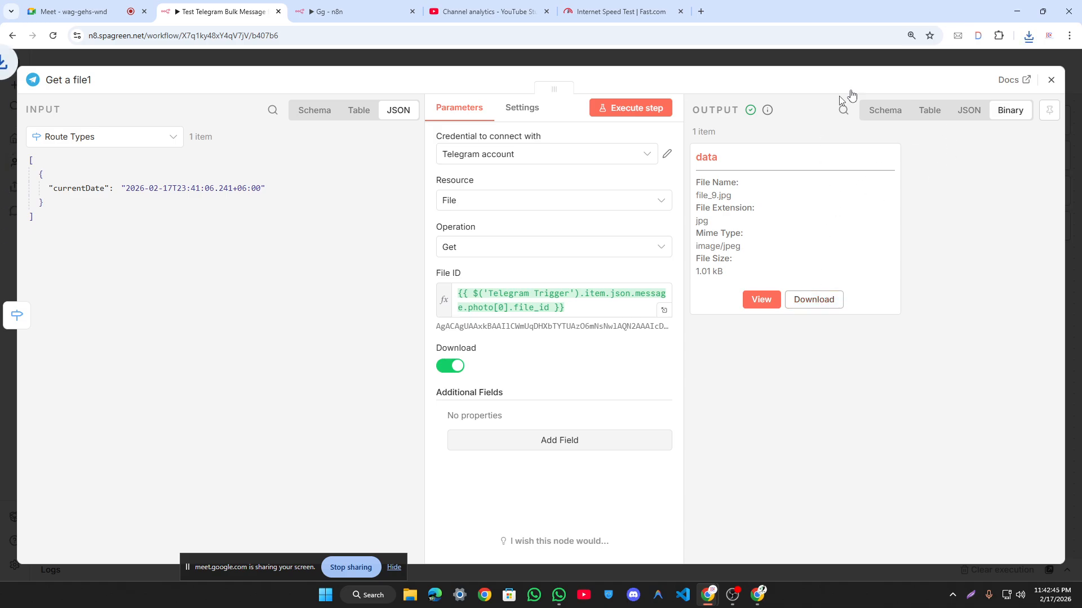
# Step: Show the downloaded file_9.jpg in the Downloads folder and maximize File Explorer
pyautogui.click(998, 62)
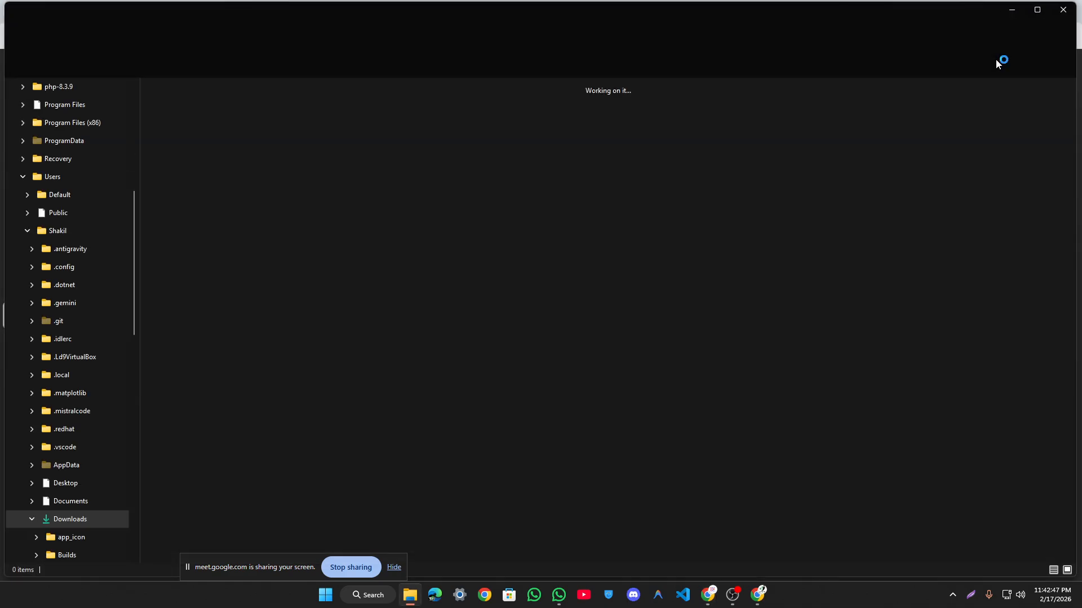
pyautogui.moveTo(218, 160)
pyautogui.mouseDown()
pyautogui.moveTo(260, 172)
pyautogui.moveTo(220, 197)
pyautogui.moveTo(207, 163)
pyautogui.mouseUp()
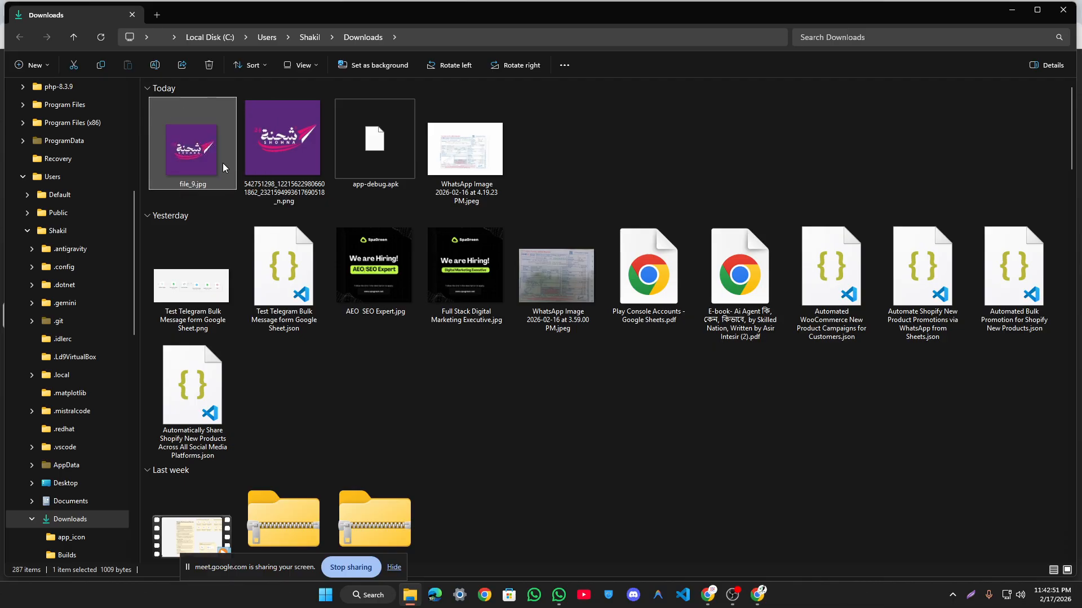
pyautogui.click(1040, 12)
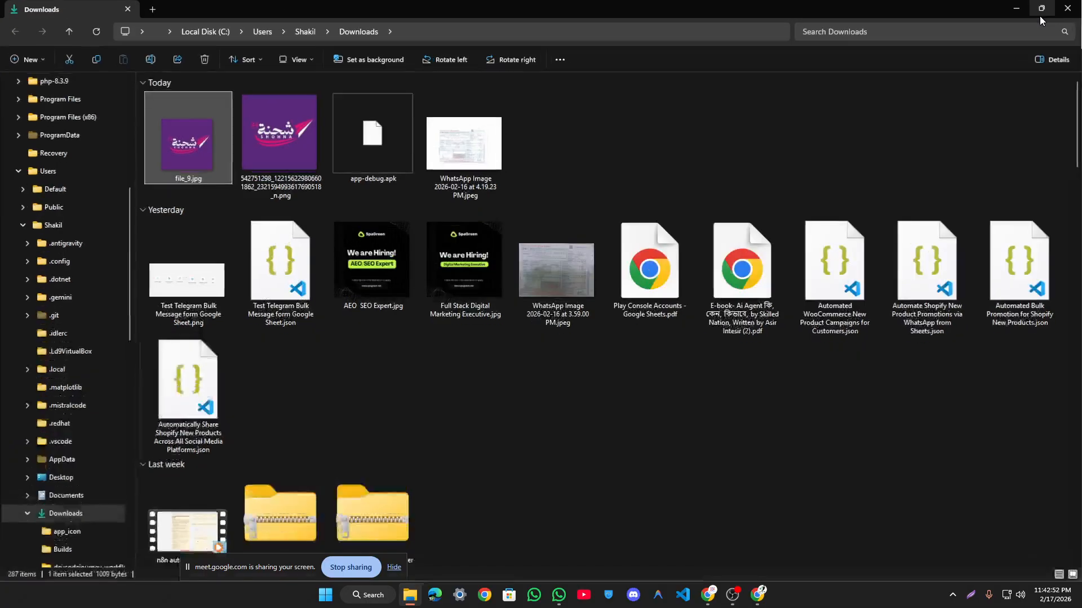
# Step: Switch Get a file1's input to Telegram Trigger and delete the photo[0].file_id expression from File ID
pyautogui.click(1071, 6)
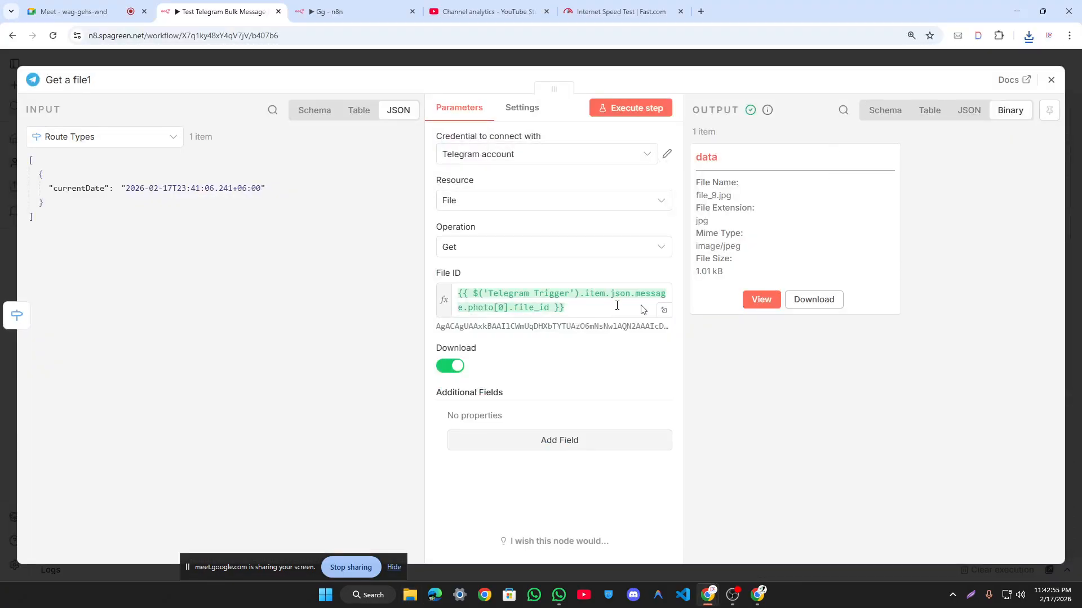
pyautogui.click(96, 145)
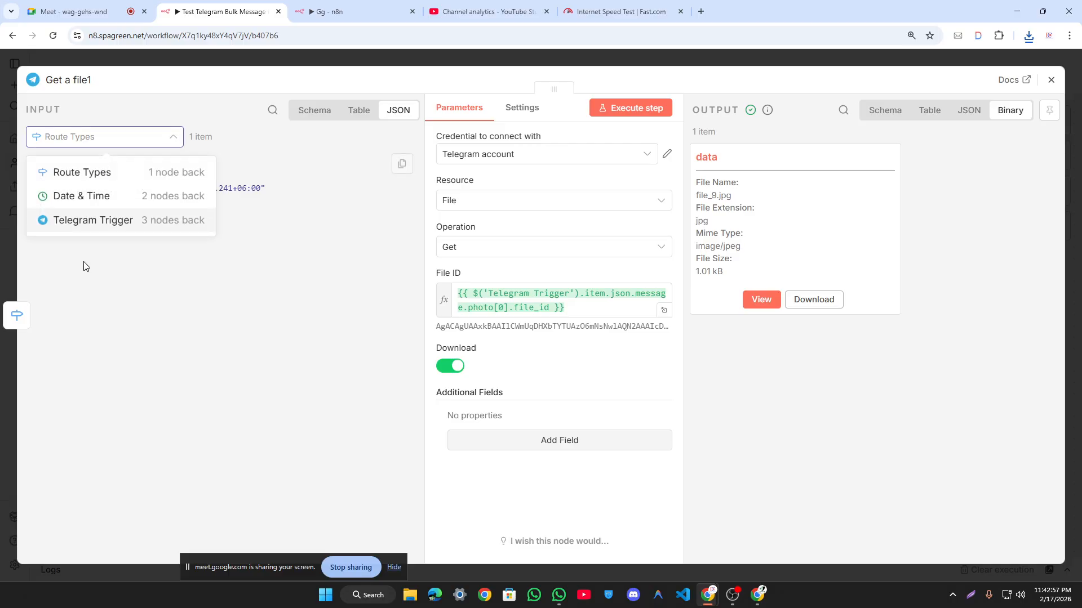
pyautogui.click(107, 218)
pyautogui.scroll(-5, 178, 258)
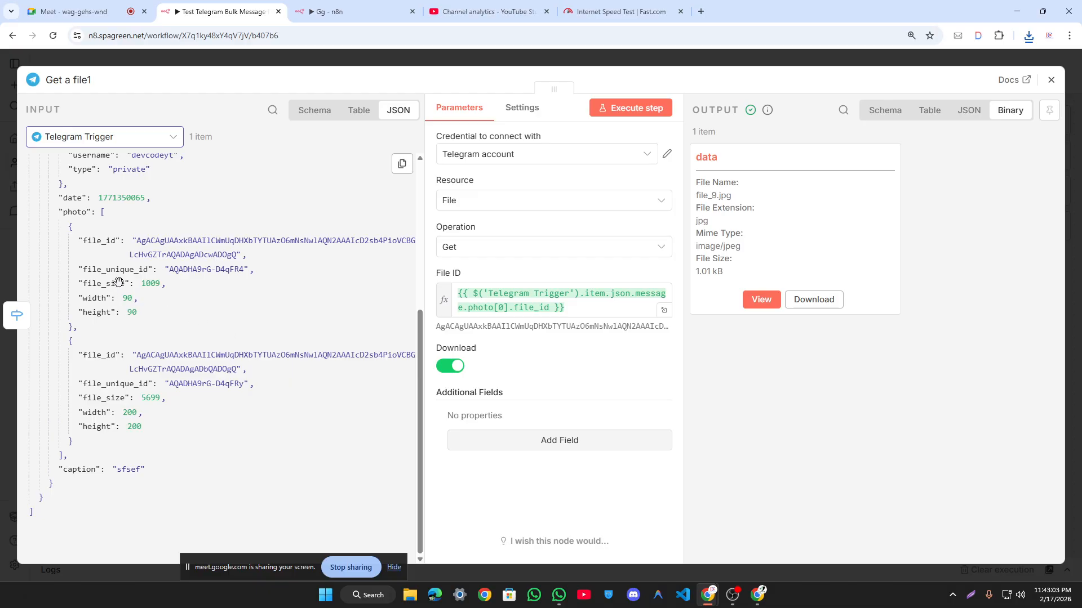
pyautogui.moveTo(103, 296); pyautogui.dragTo(156, 301)
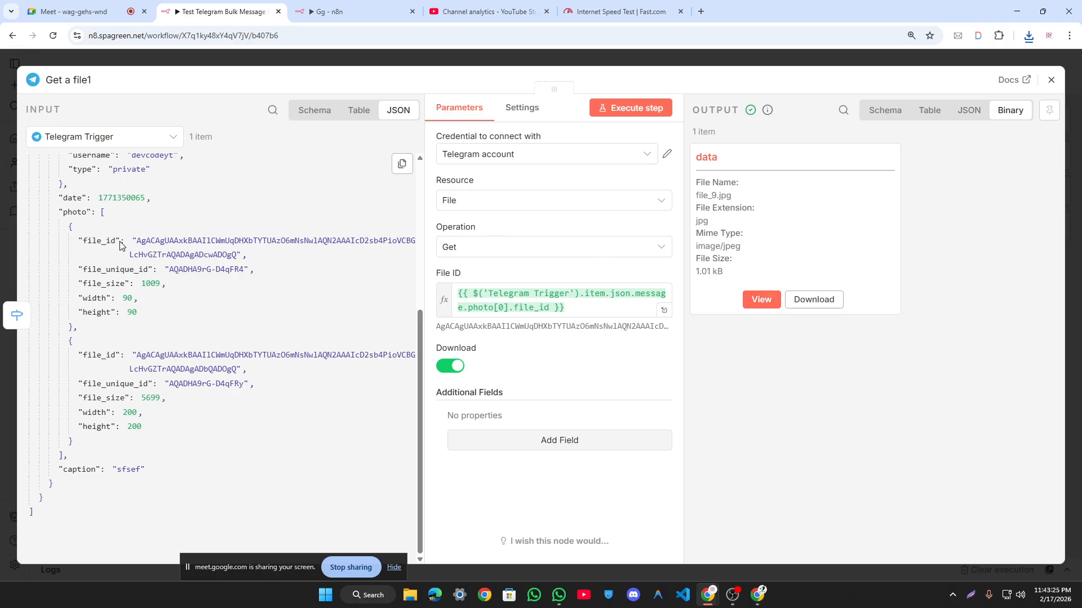
pyautogui.moveTo(569, 308); pyautogui.dragTo(446, 300)
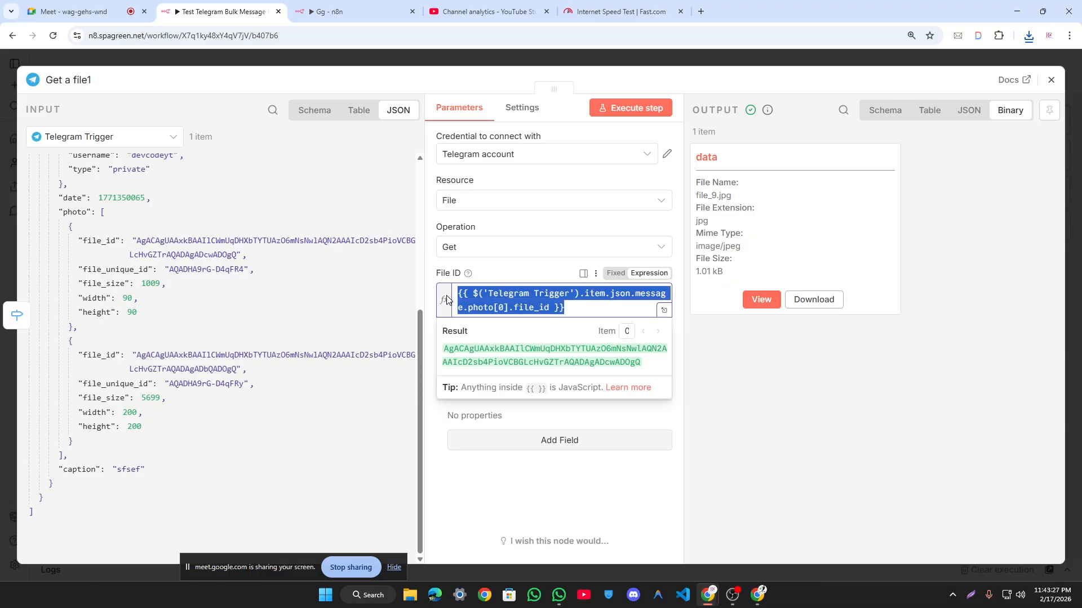
pyautogui.press('BackSpace')
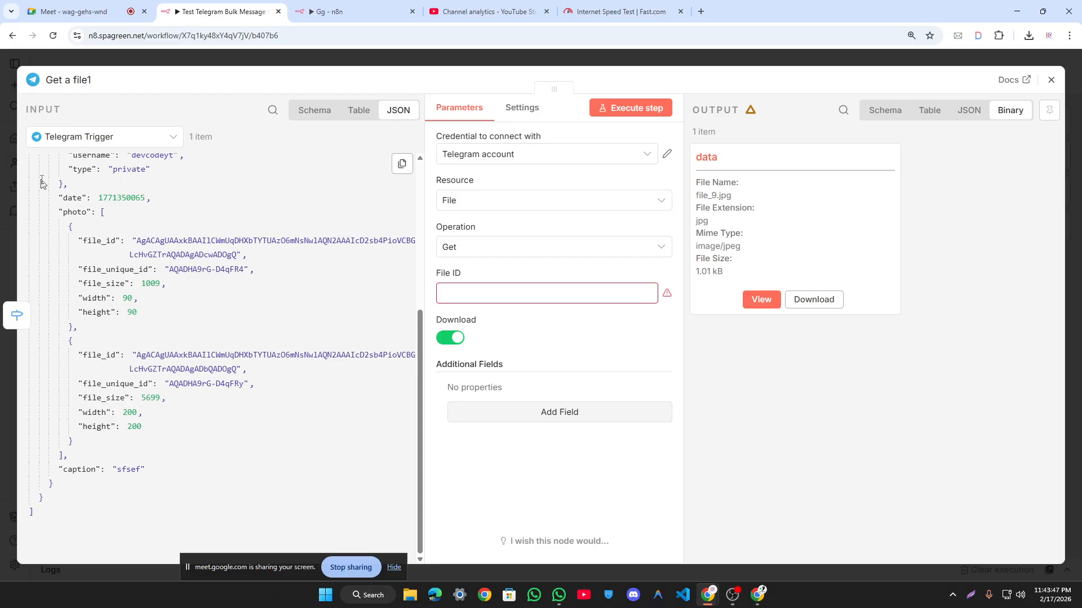
# Step: Select and delete all Telegram workflow nodes, then paste back the earlier version
pyautogui.click(381, 61)
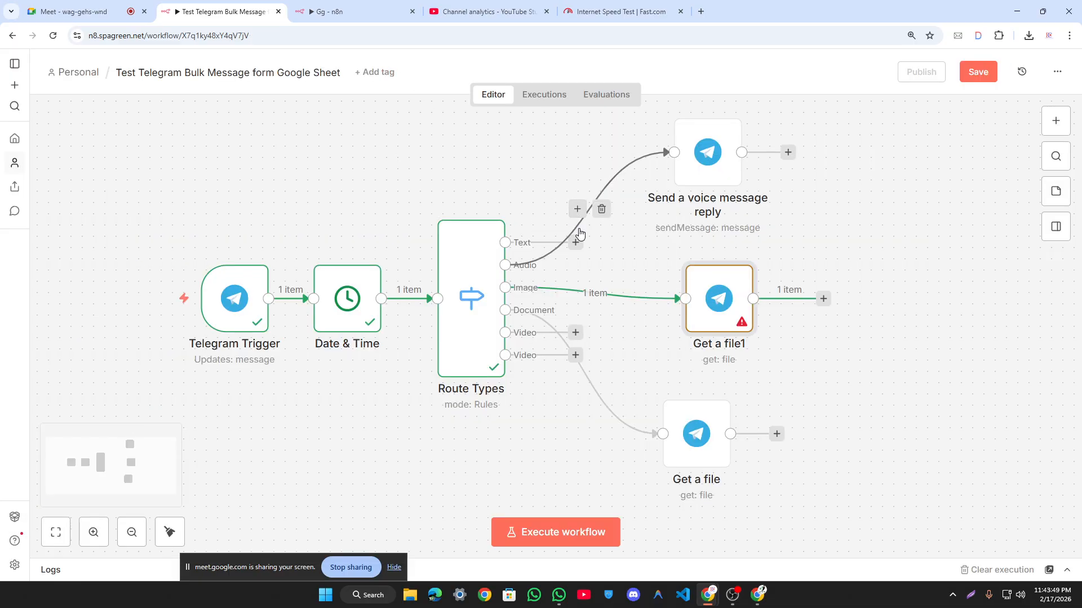
pyautogui.scroll(-5, 607, 245)
pyautogui.scroll(-3, 601, 265)
pyautogui.scroll(-3, 600, 271)
pyautogui.scroll(1, 492, 227)
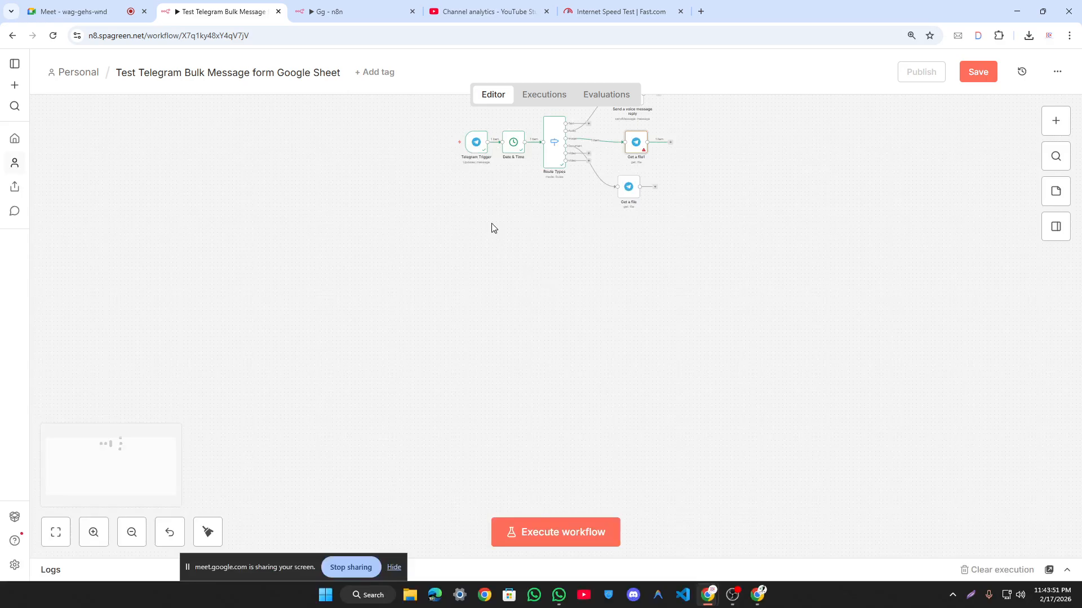
pyautogui.scroll(3, 479, 226)
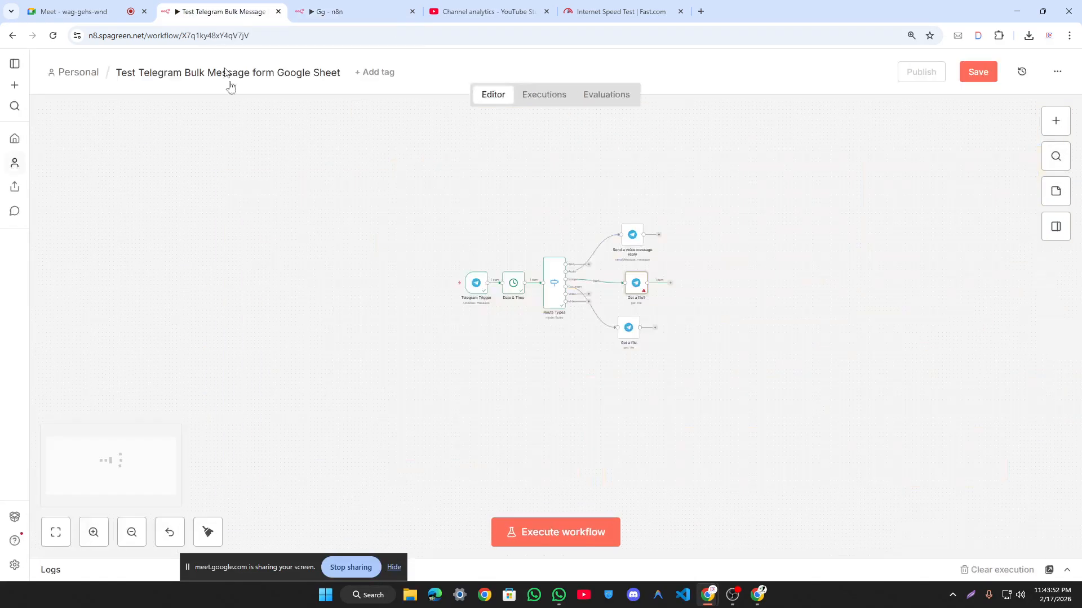
pyautogui.moveTo(218, 116); pyautogui.dragTo(913, 494)
pyautogui.press('Delete')
pyautogui.hotkey('ctrl', 'v')
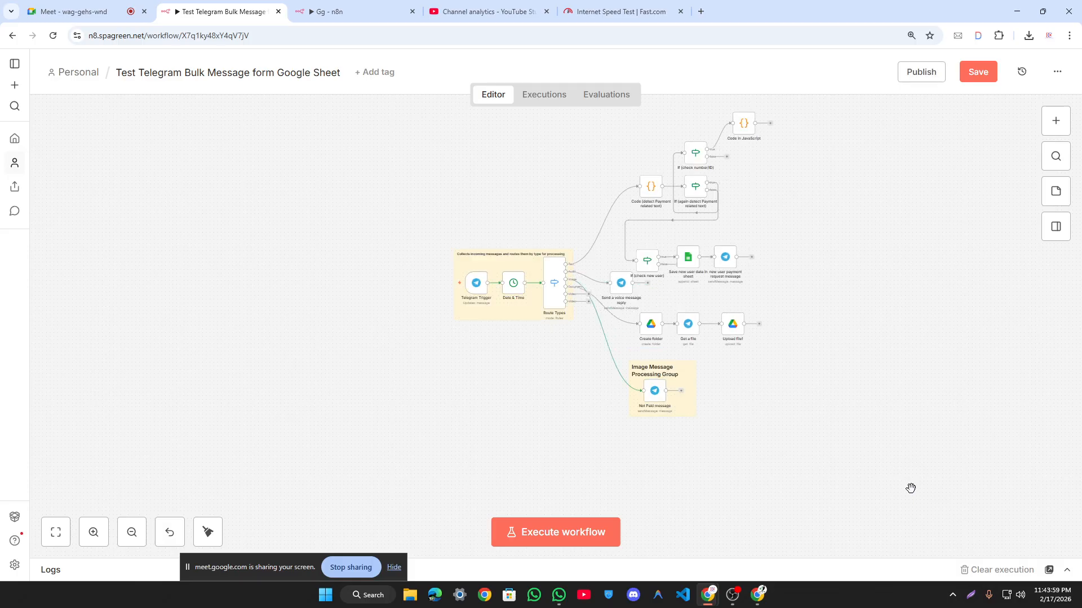
# Step: Change the Merge node's Number of Inputs from 10 to 4
pyautogui.scroll(5, 911, 488)
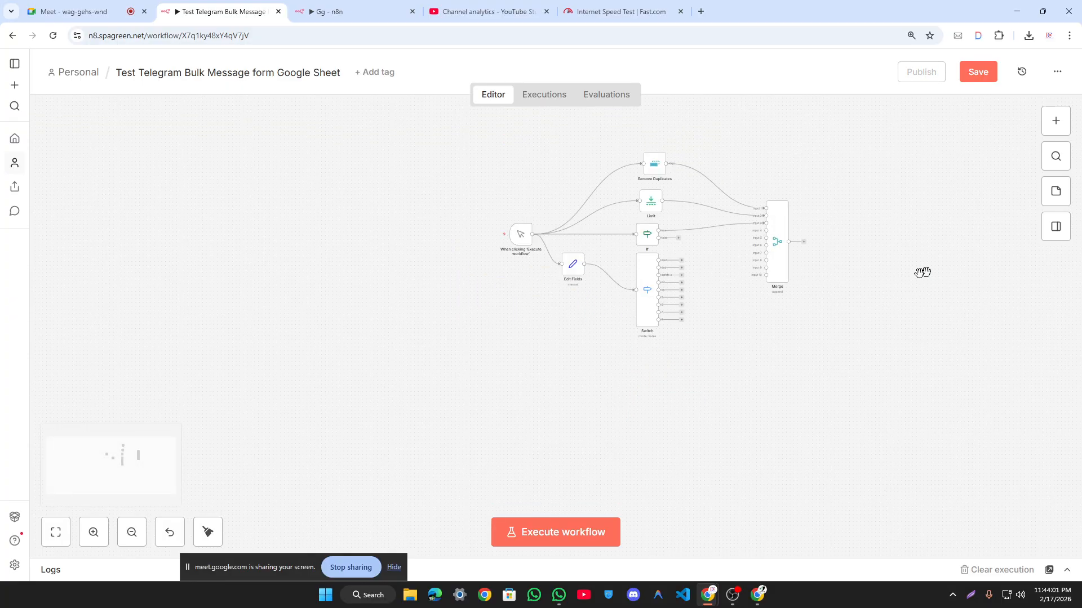
pyautogui.scroll(5, 789, 276)
pyautogui.scroll(-3, 847, 179)
pyautogui.doubleClick(721, 241)
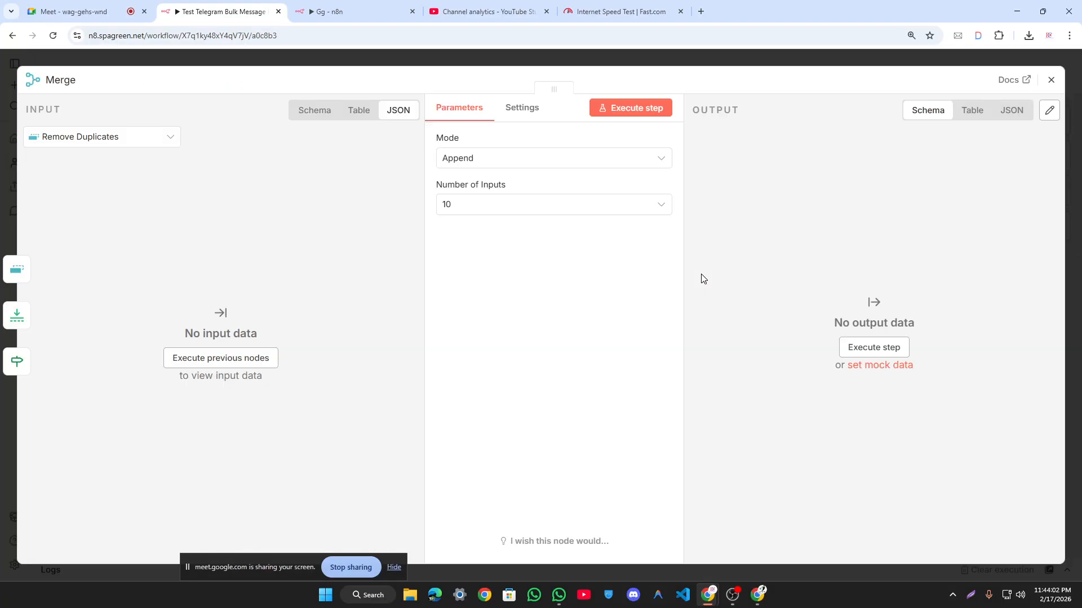
pyautogui.click(604, 206)
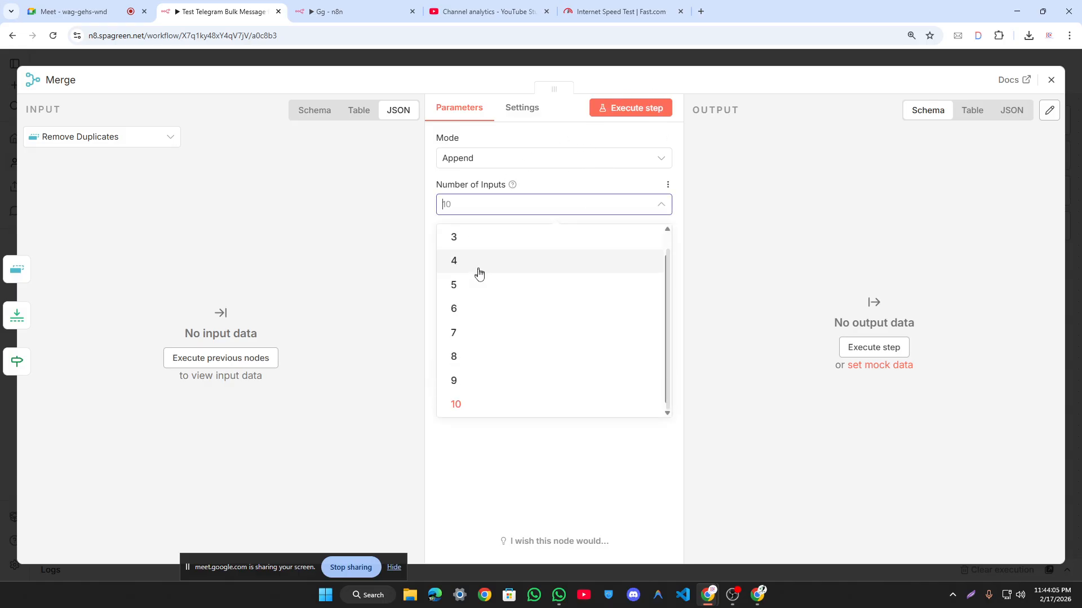
pyautogui.click(485, 262)
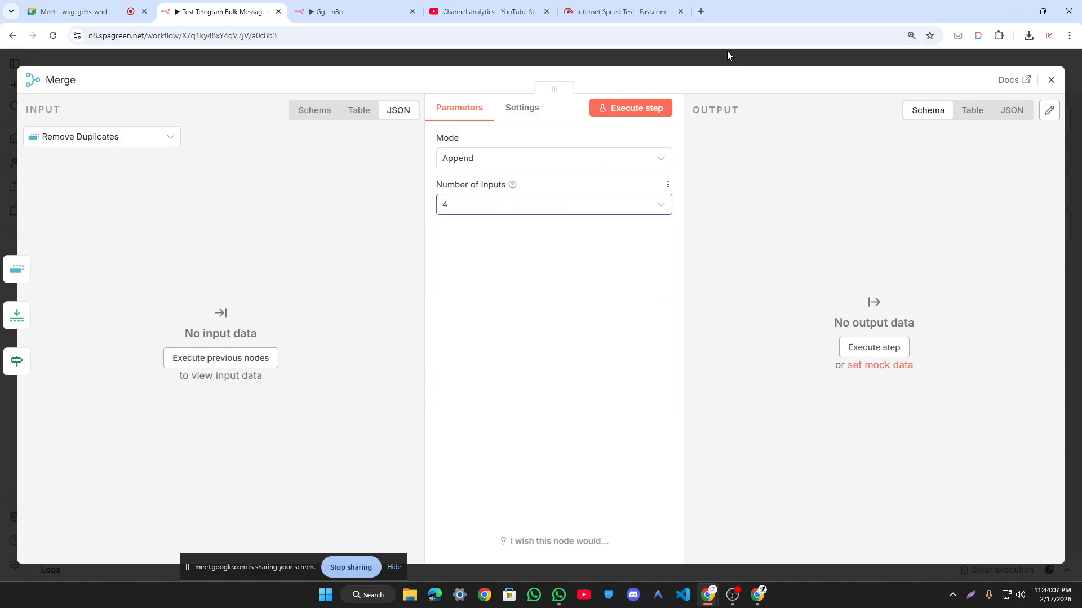
pyautogui.click(726, 51)
pyautogui.scroll(2, 674, 334)
pyautogui.scroll(-5, 674, 334)
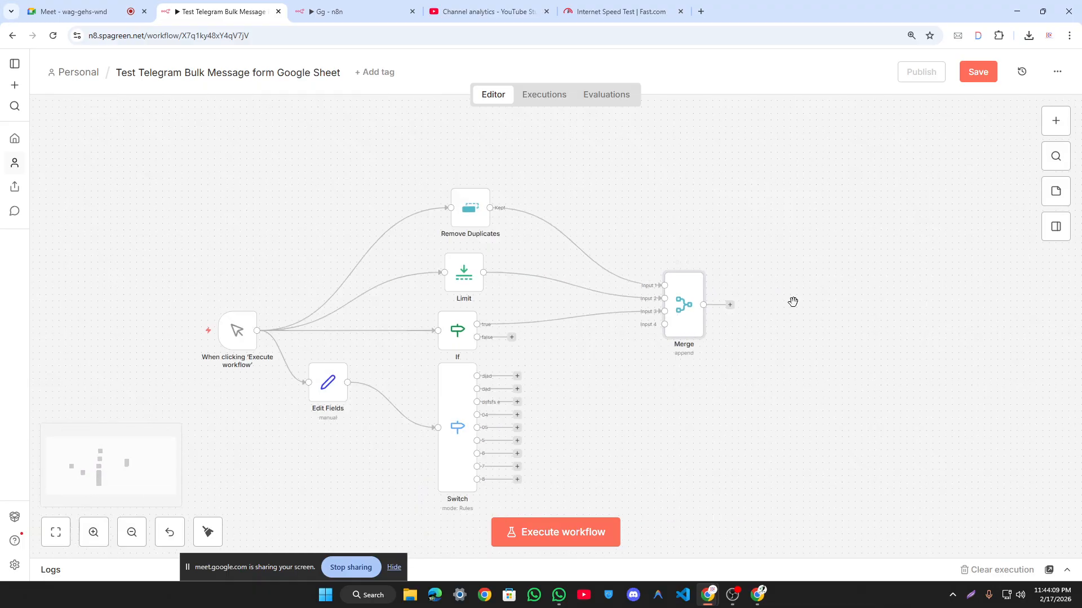
pyautogui.press('F2')
# Step: Delete the manual-trigger test branch nodes, including the Manual Trigger itself
pyautogui.click(596, 372)
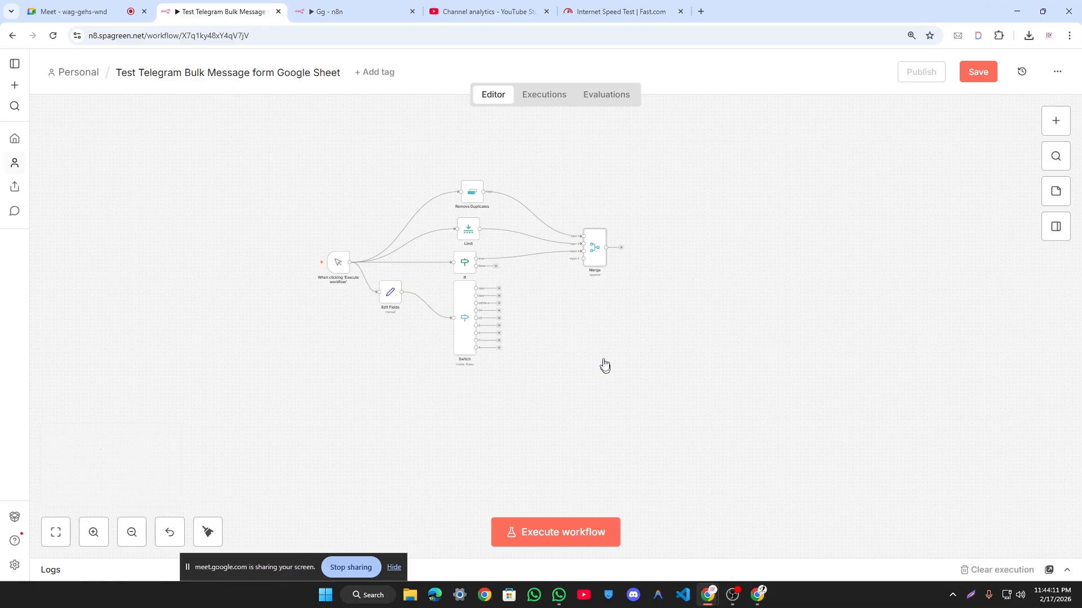
pyautogui.moveTo(288, 141); pyautogui.dragTo(633, 372)
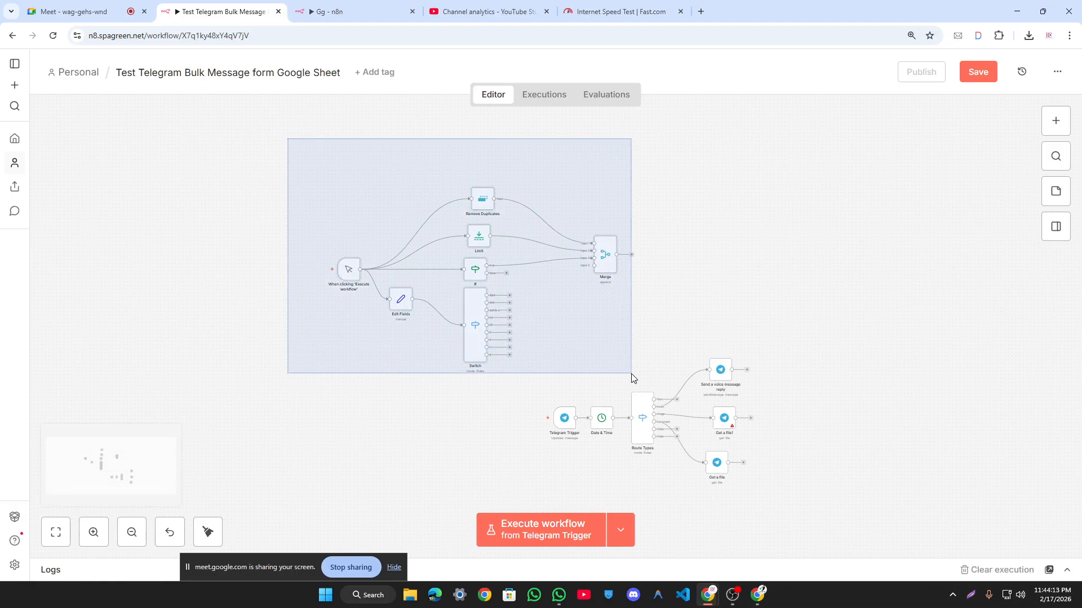
pyautogui.press('Delete')
pyautogui.hotkey('ctrl', 'z')
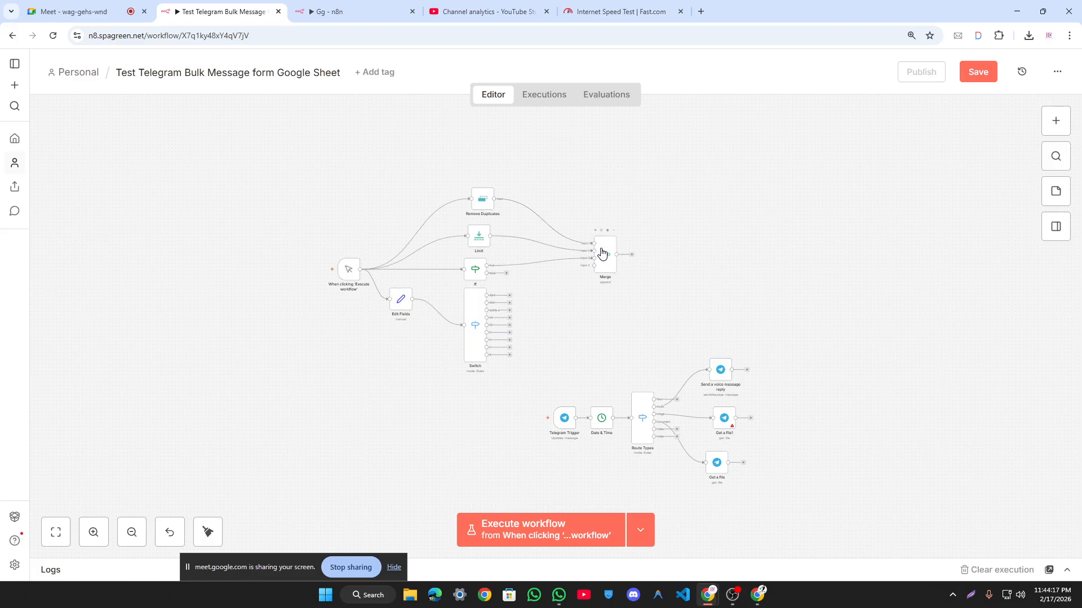
pyautogui.moveTo(349, 172); pyautogui.dragTo(641, 387)
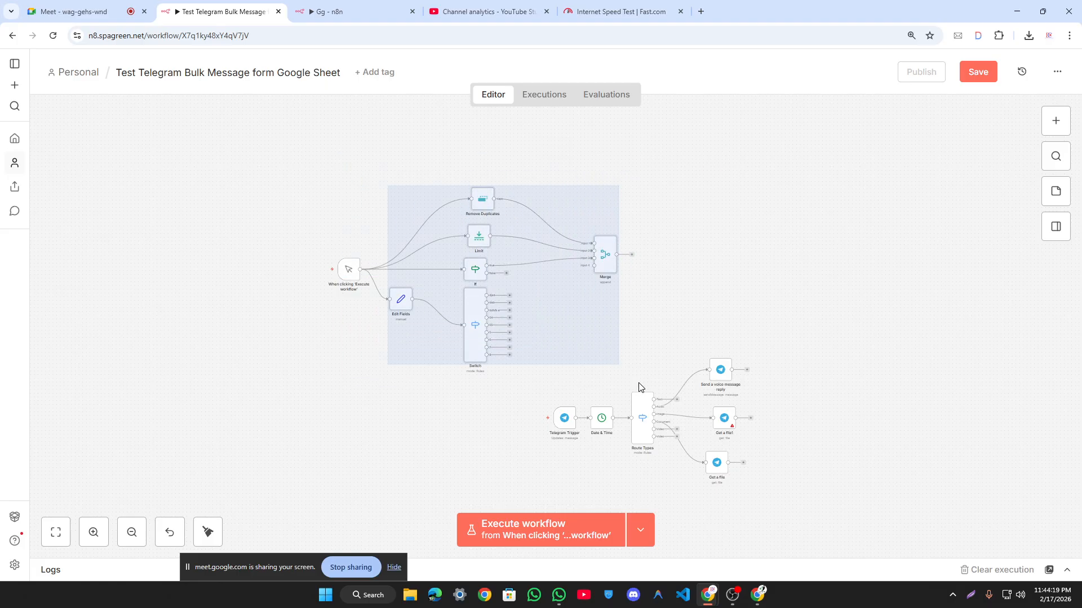
pyautogui.press('Delete')
pyautogui.moveTo(233, 220); pyautogui.dragTo(427, 342)
pyautogui.press('Delete')
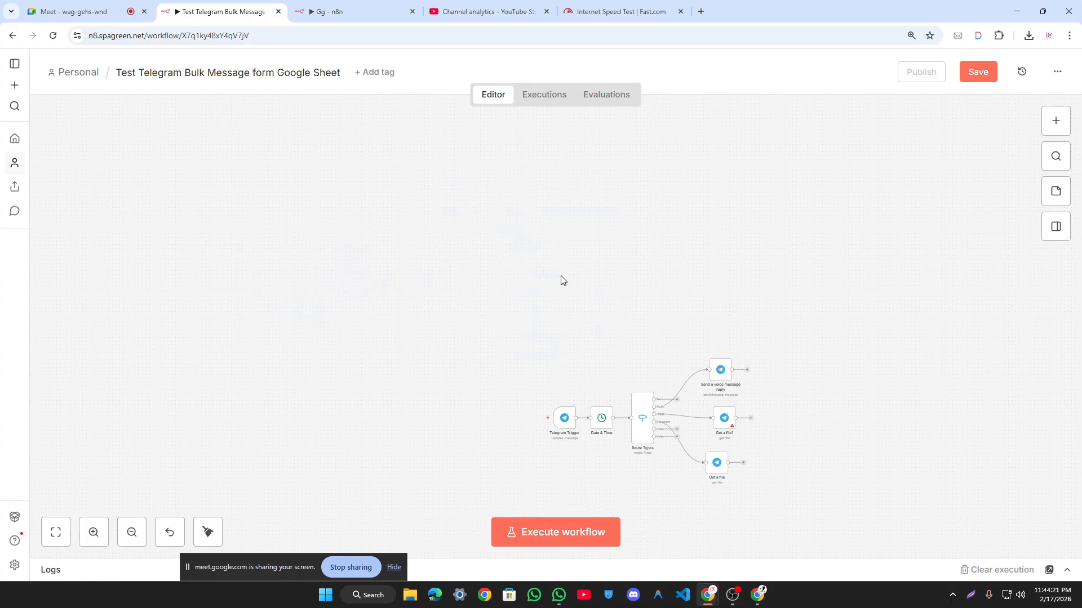
# Step: Fit the canvas to view and execute the workflow to await a Telegram message
pyautogui.scroll(-1, 616, 282)
pyautogui.press('1')
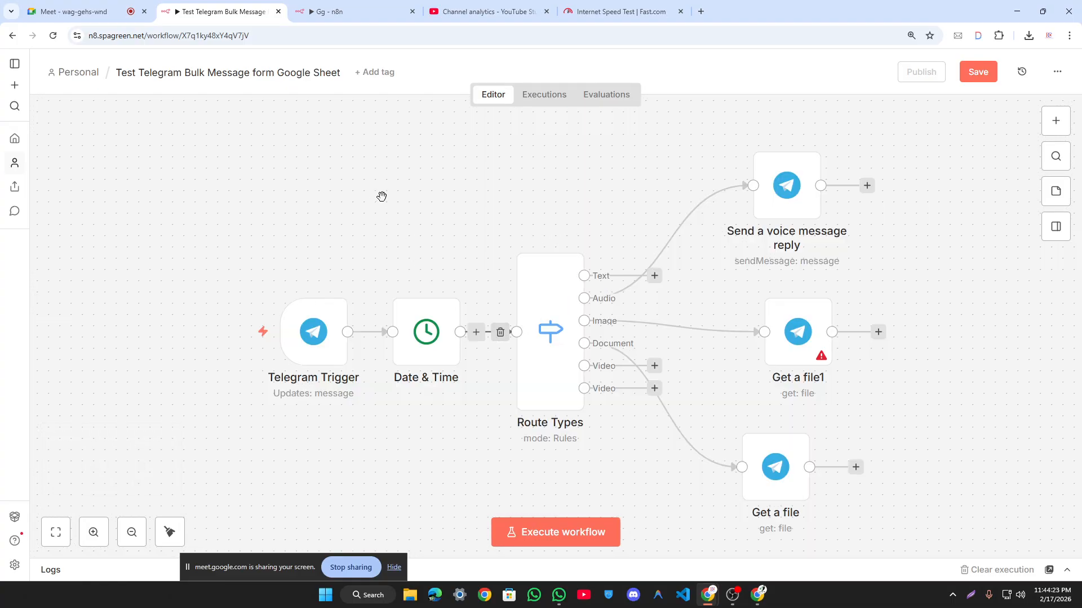
pyautogui.press('0')
pyautogui.click(563, 527)
pyautogui.hscroll(1, 772, 366)
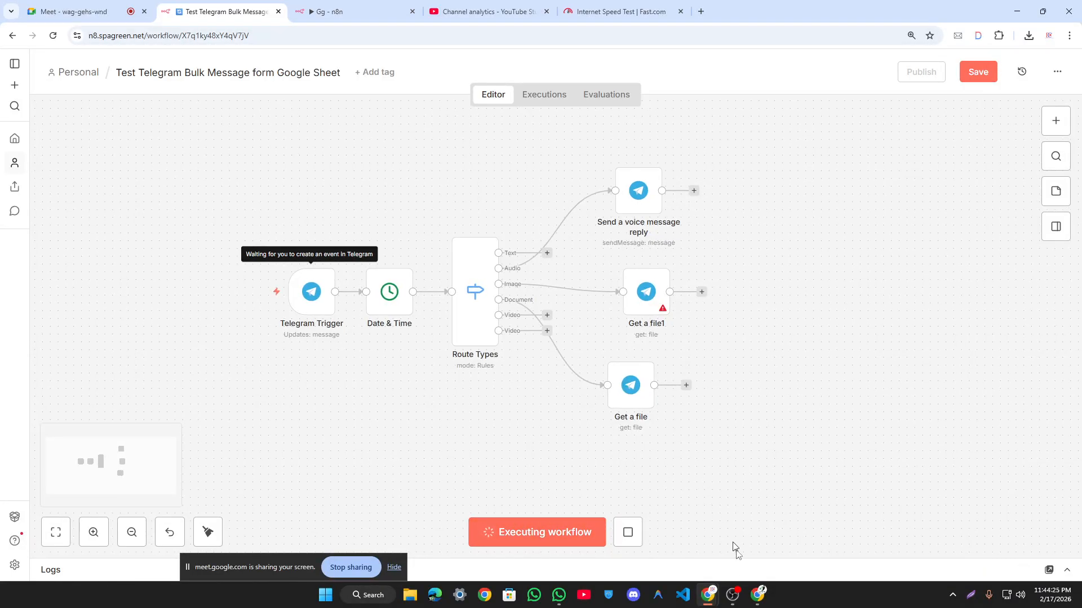
pyautogui.click(758, 595)
# Step: Send the logo png from Downloads to the bot as a photo
pyautogui.click(758, 556)
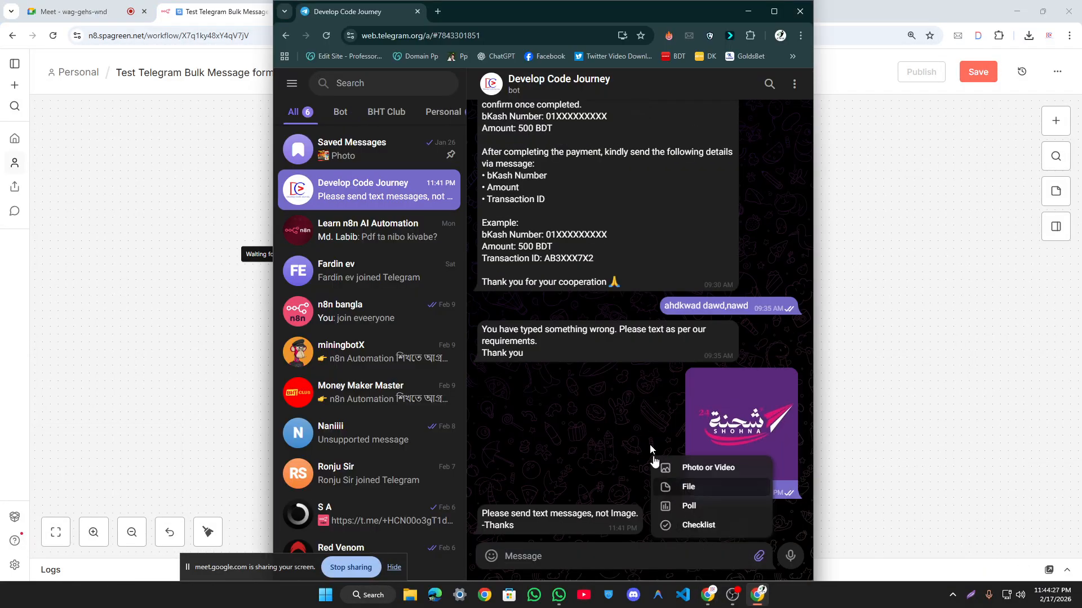
pyautogui.moveTo(758, 556)
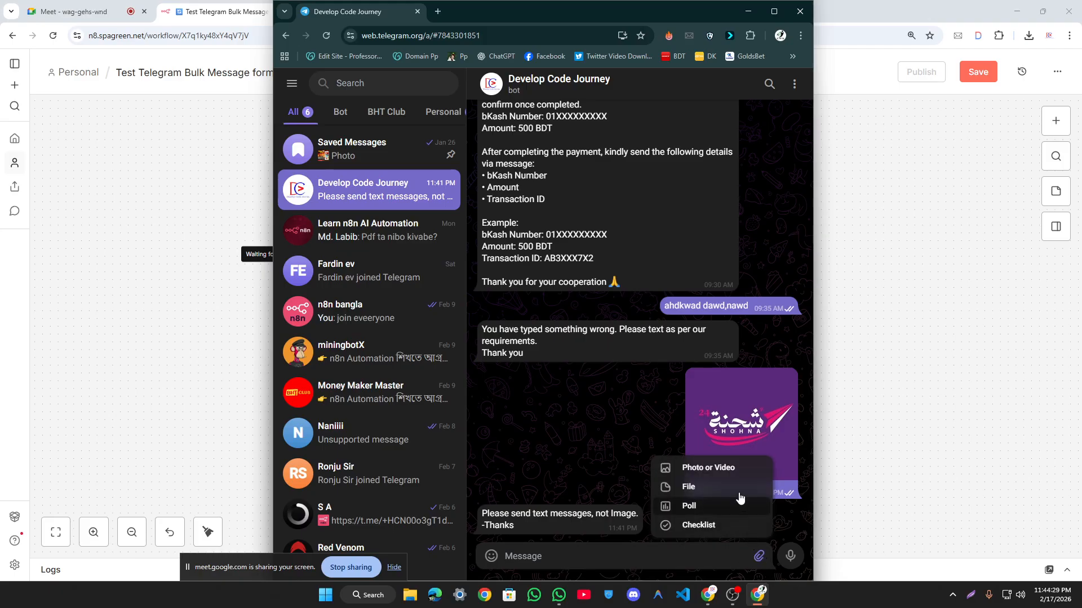
pyautogui.click(740, 468)
pyautogui.click(552, 161)
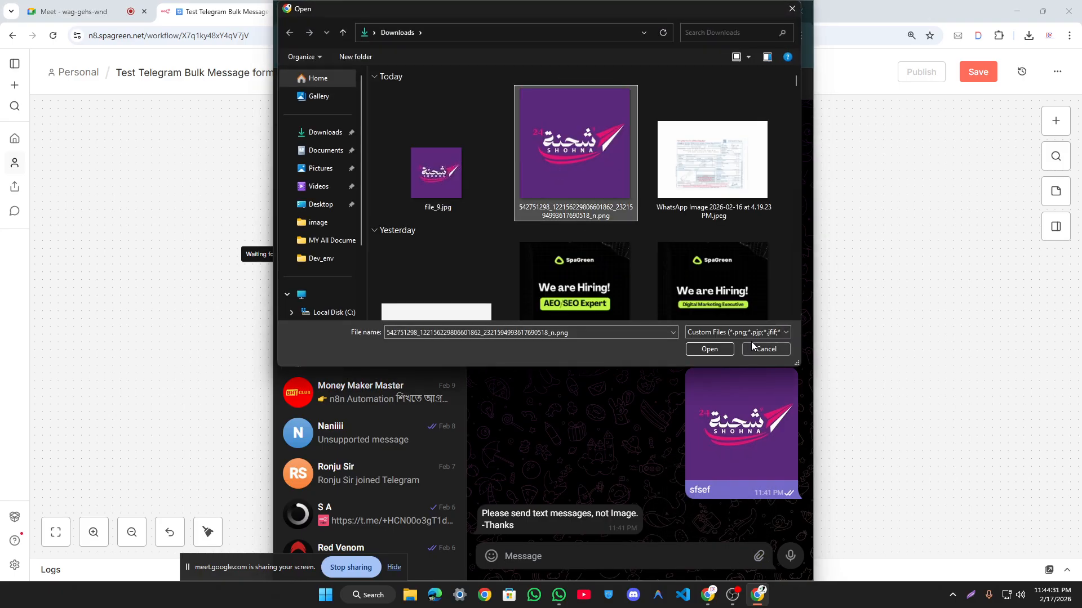
pyautogui.click(718, 351)
pyautogui.click(635, 448)
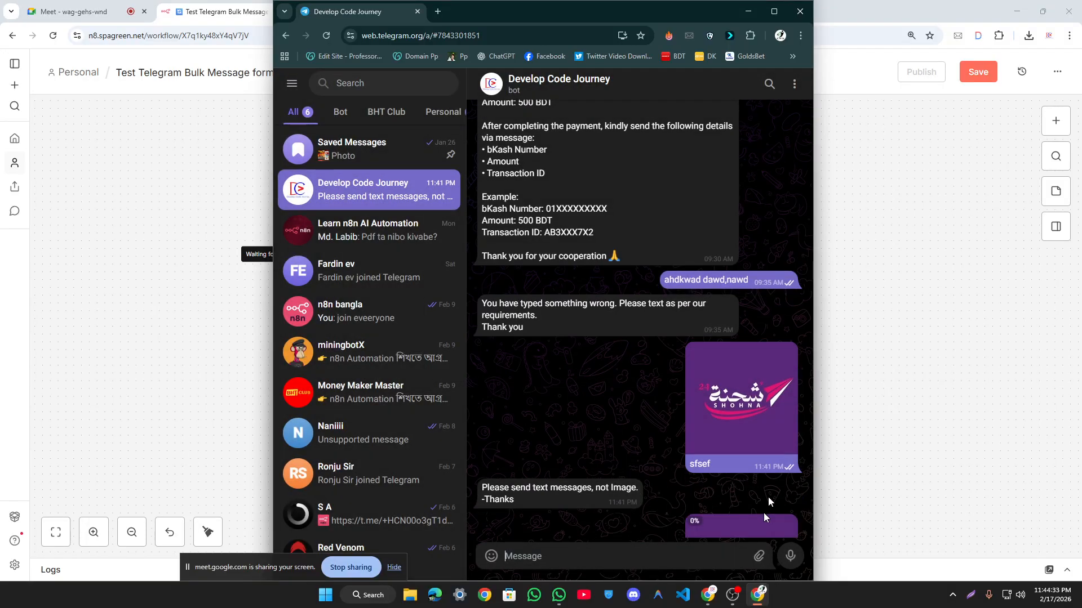
# Step: Deactivate Get a file1 in n8n, then drop the image into the chat and send it as a file
pyautogui.click(758, 595)
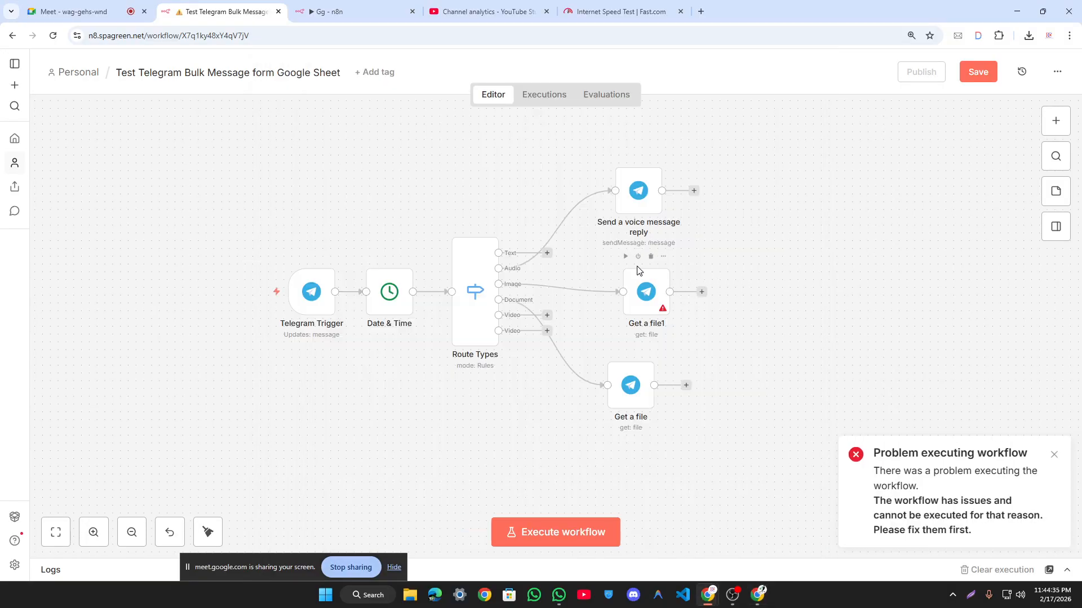
pyautogui.click(639, 257)
pyautogui.click(758, 595)
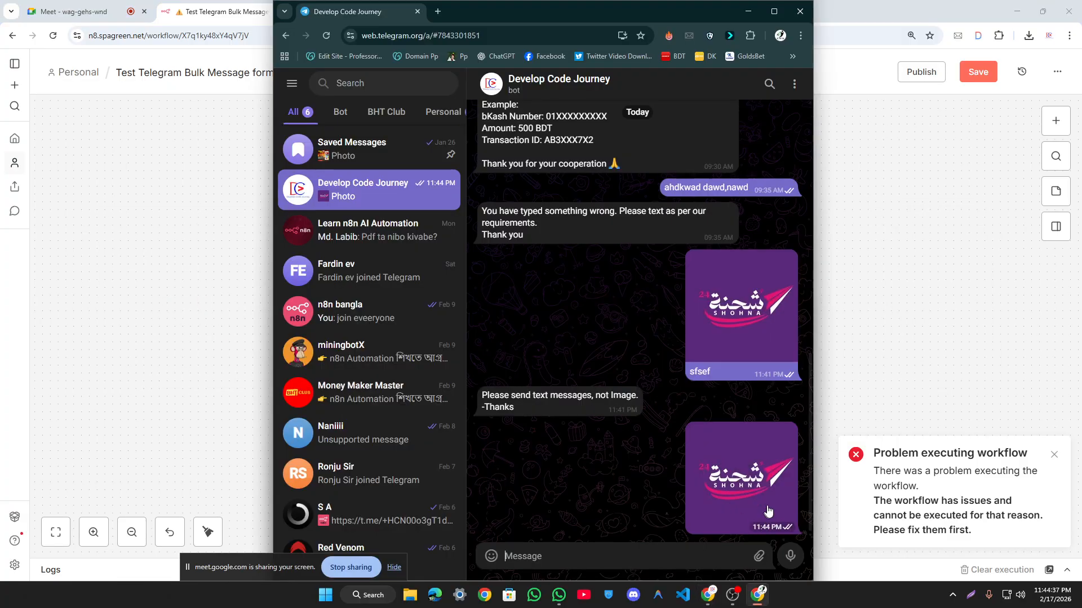
pyautogui.moveTo(769, 496); pyautogui.dragTo(693, 483)
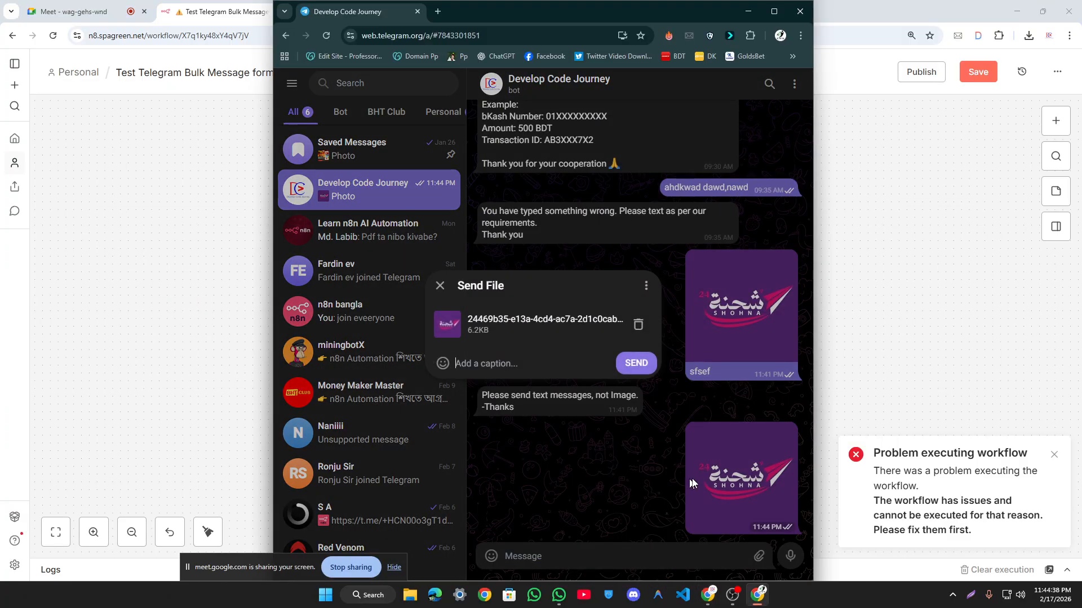
pyautogui.click(640, 365)
pyautogui.click(951, 293)
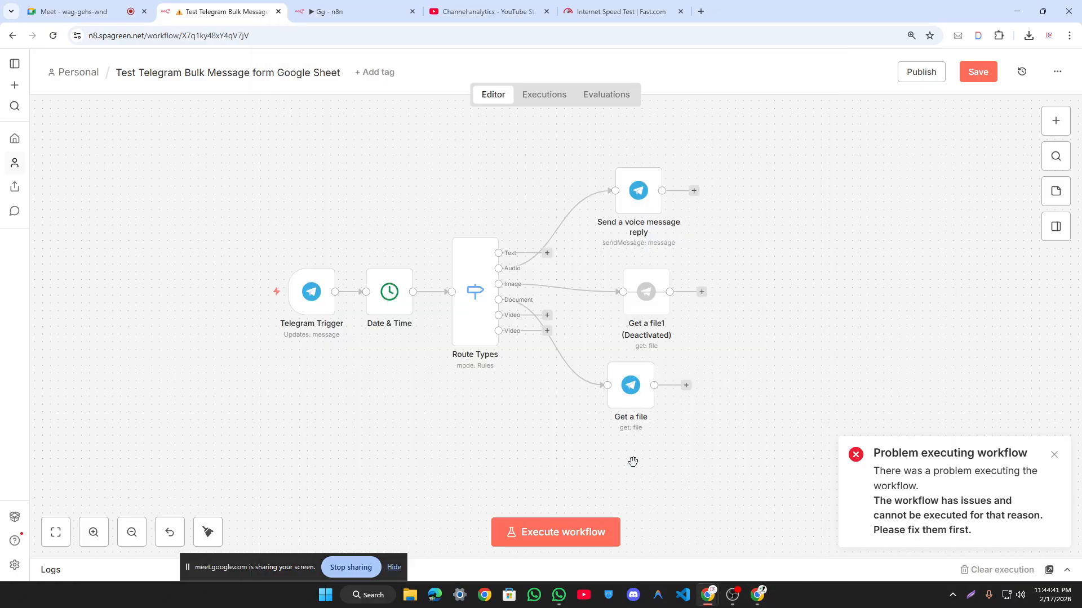
# Step: Execute the workflow and confirm Get a file fetched file_10.jpg (6.3 kB)
pyautogui.hotkey('ctrl', 'Return')
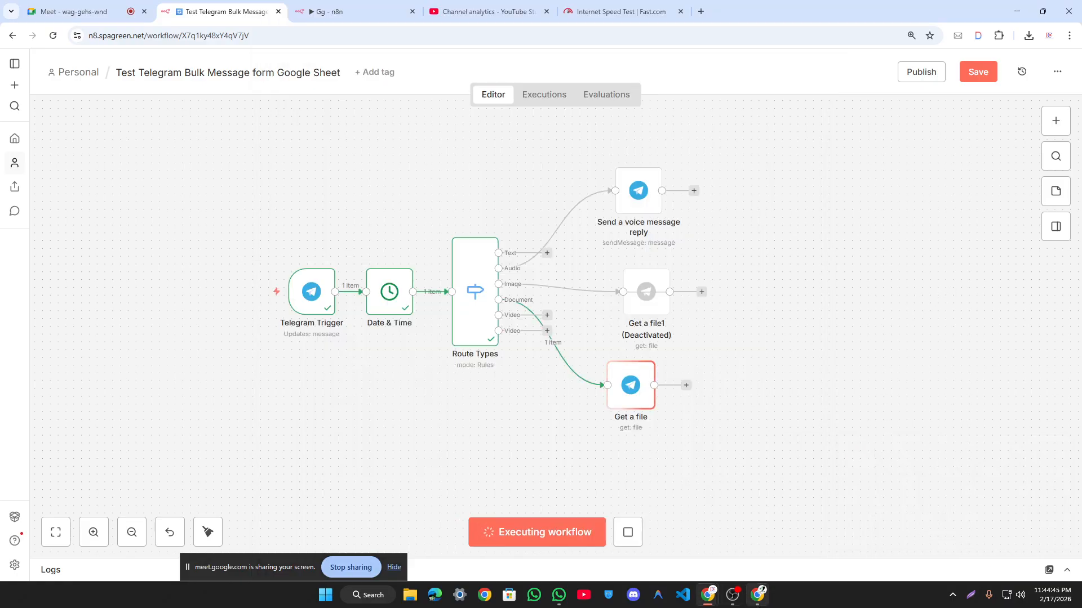
pyautogui.moveTo(757, 594)
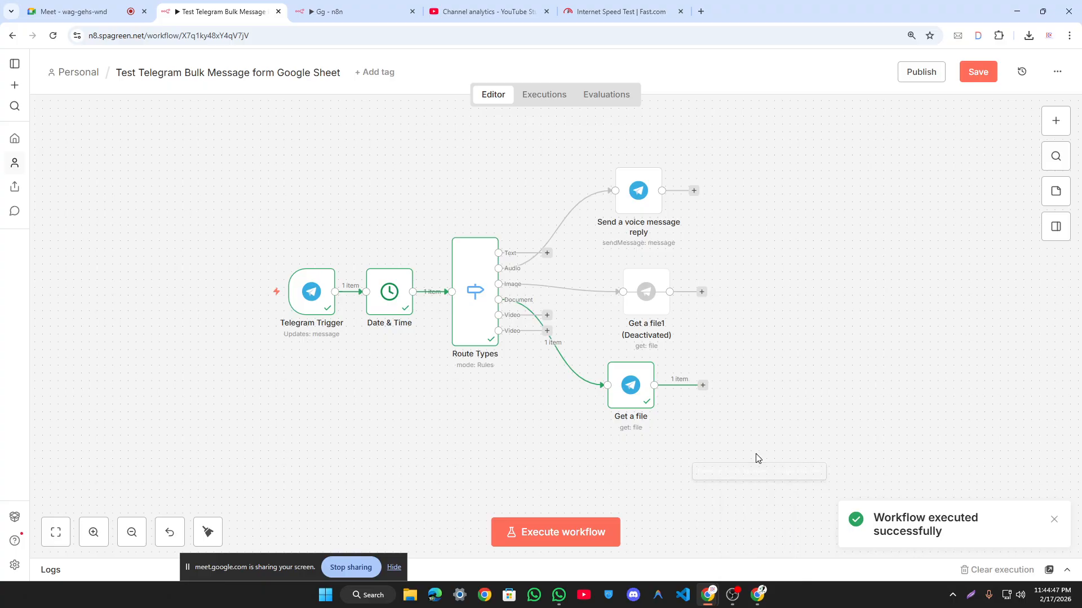
pyautogui.moveTo(307, 292)
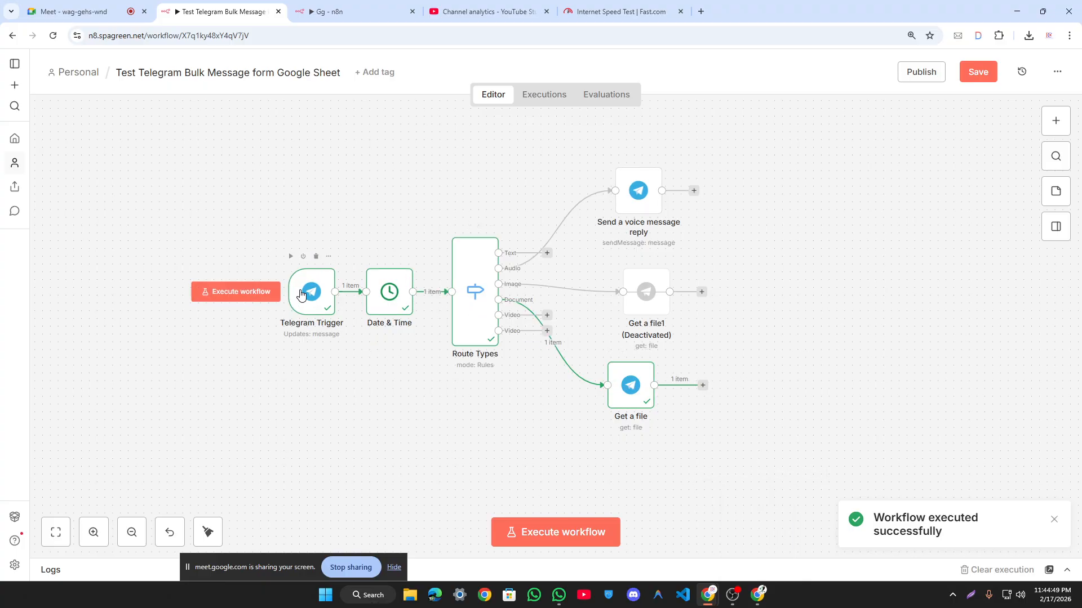
pyautogui.doubleClick(629, 383)
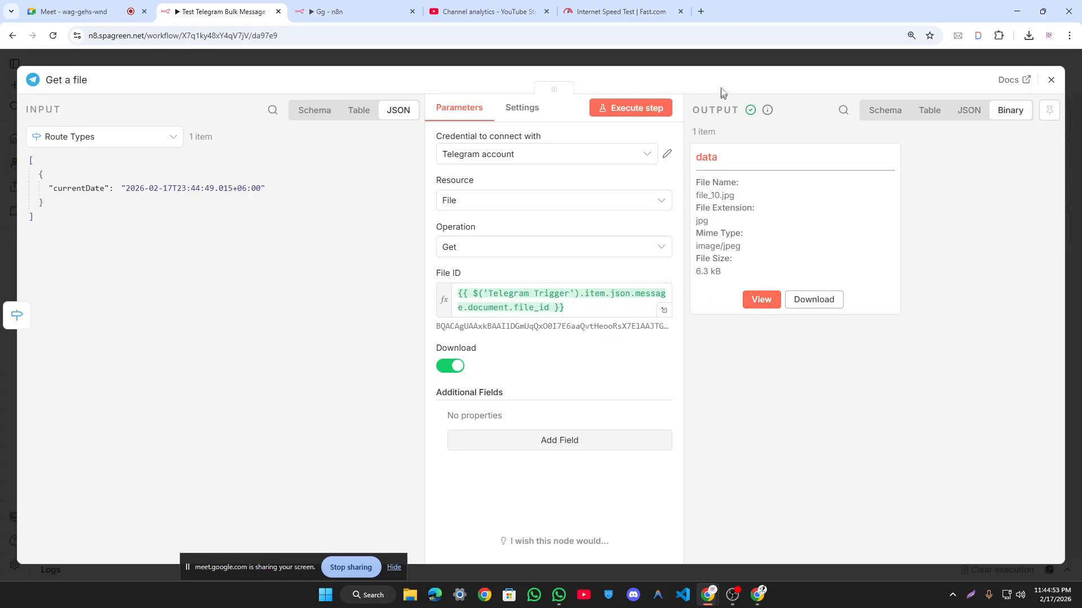
pyautogui.click(730, 52)
# Step: Inspect the Telegram Trigger's output for the sent document
pyautogui.moveTo(326, 303)
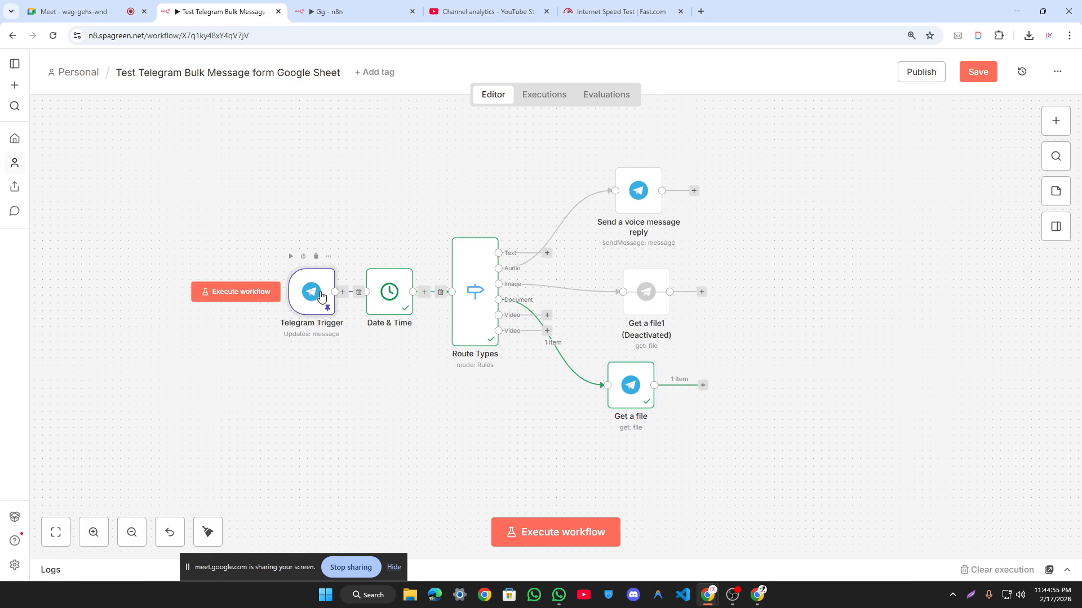
pyautogui.doubleClick(297, 292)
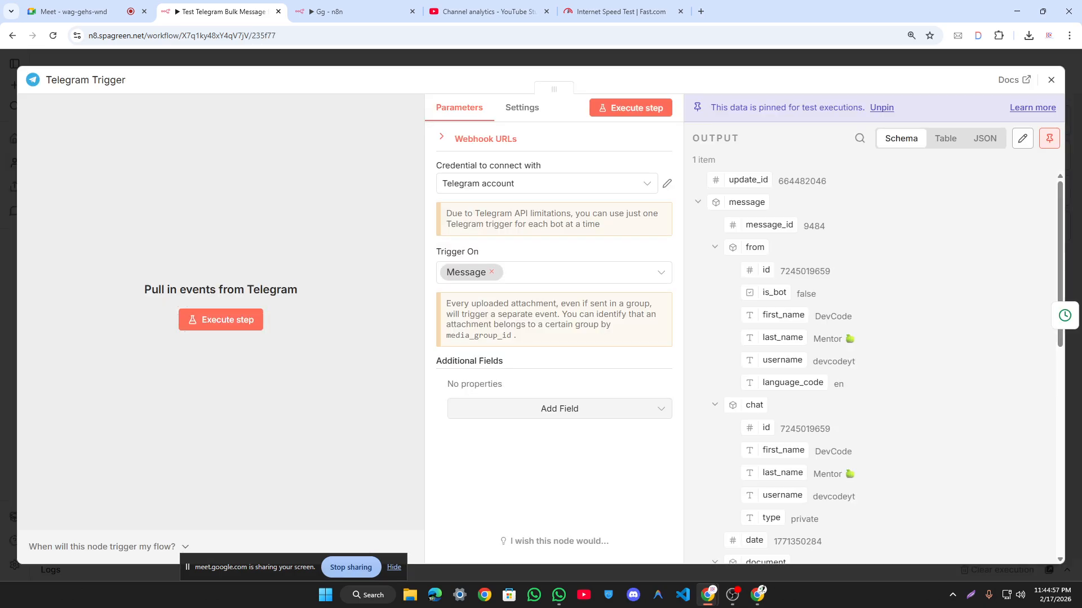
pyautogui.scroll(-5, 874, 338)
pyautogui.hotkey('ctrl', '=')
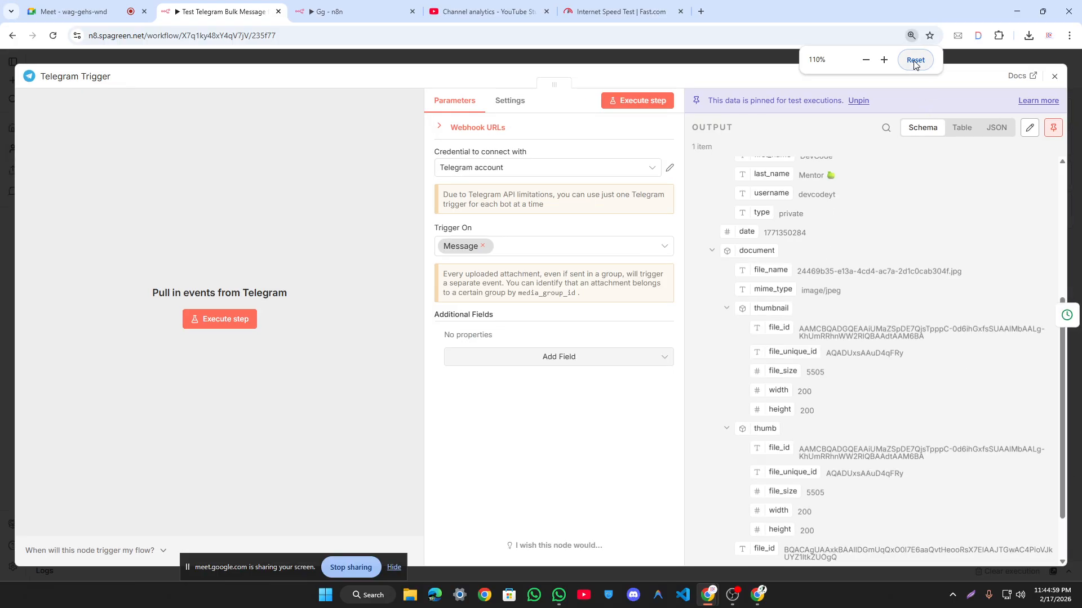
pyautogui.click(916, 59)
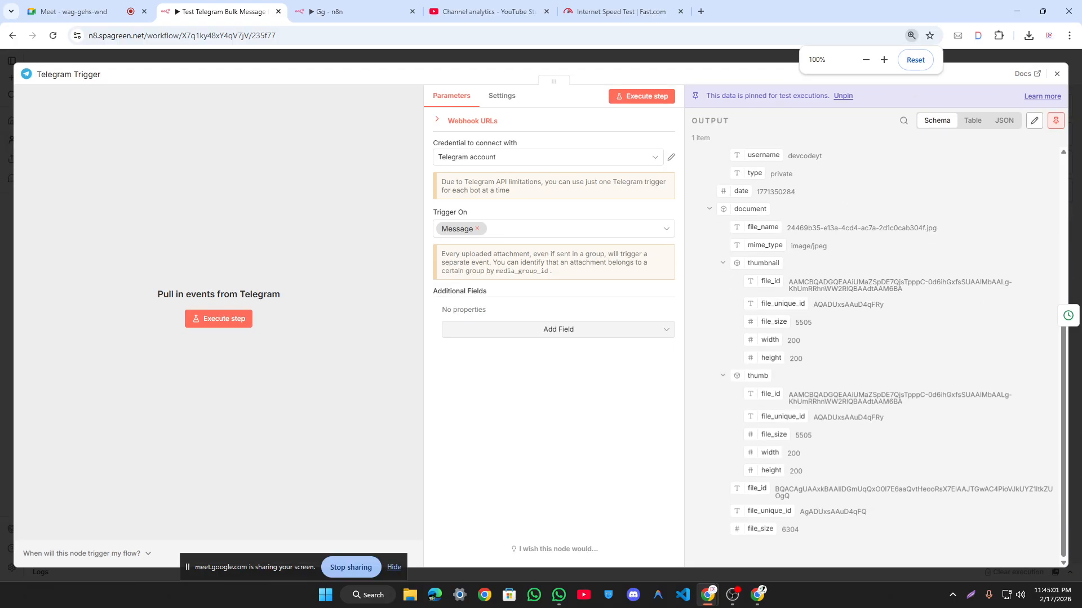
pyautogui.click(788, 59)
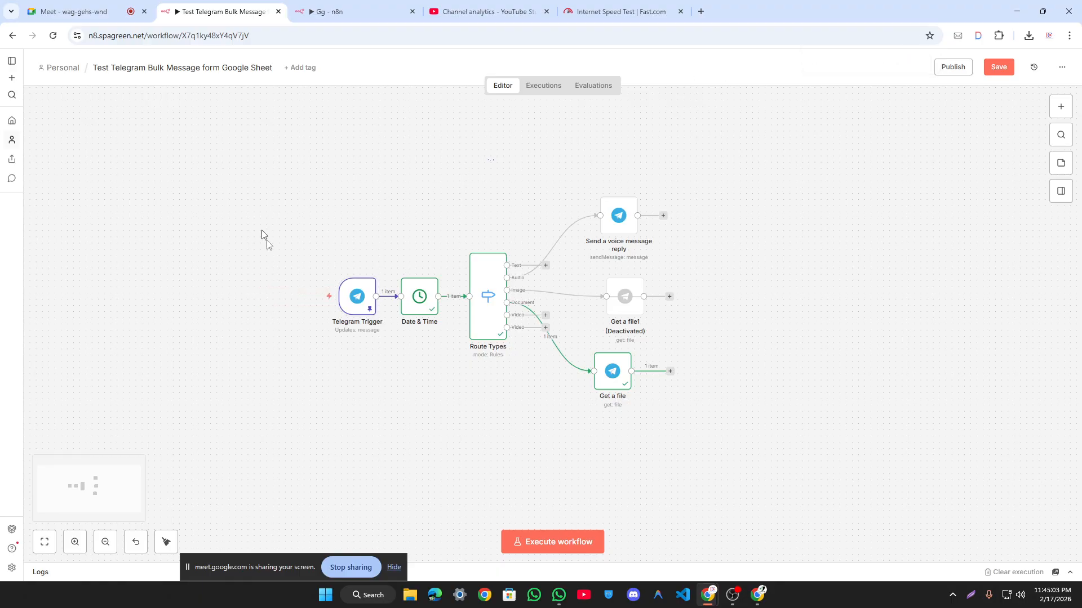
# Step: Select the Telegram Trigger node and start the workflow run with Ctrl+Enter
pyautogui.moveTo(259, 220); pyautogui.dragTo(379, 387)
pyautogui.hotkey('ctrl', 'Return')
pyautogui.hotkey('alt', 'Tab')
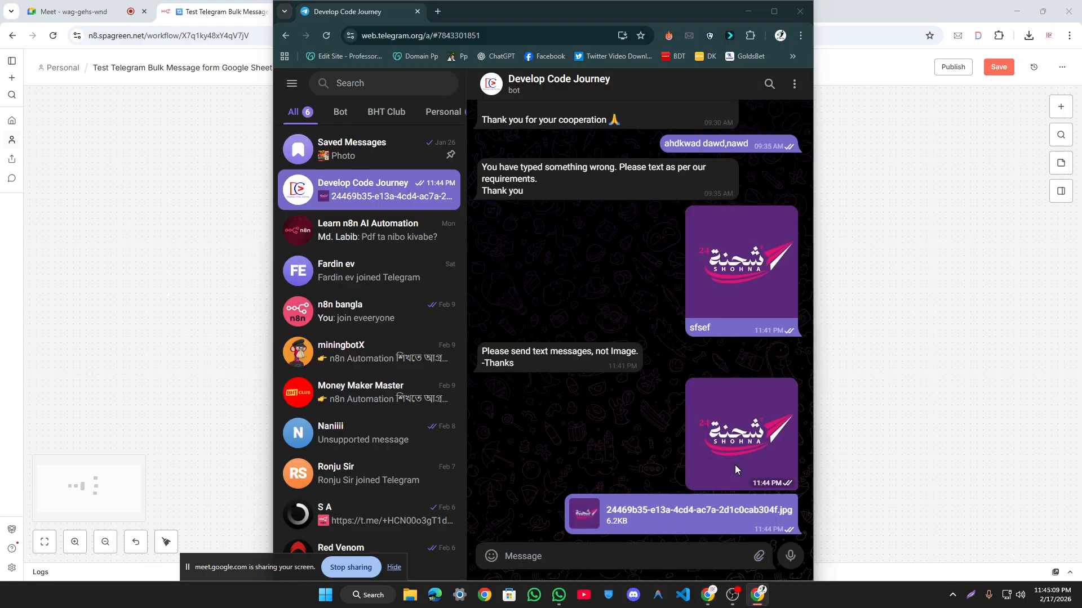
# Step: Send the logo jpg to the bot as a photo captioned 'dsfesf'
pyautogui.click(576, 152)
pyautogui.click(708, 348)
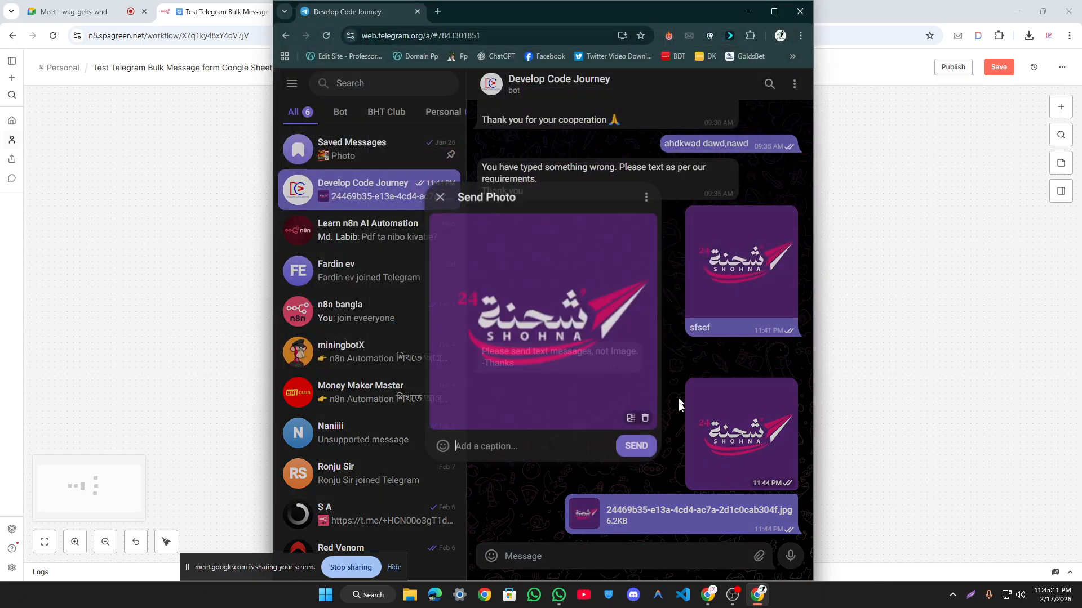
pyautogui.write('dsfesfs')
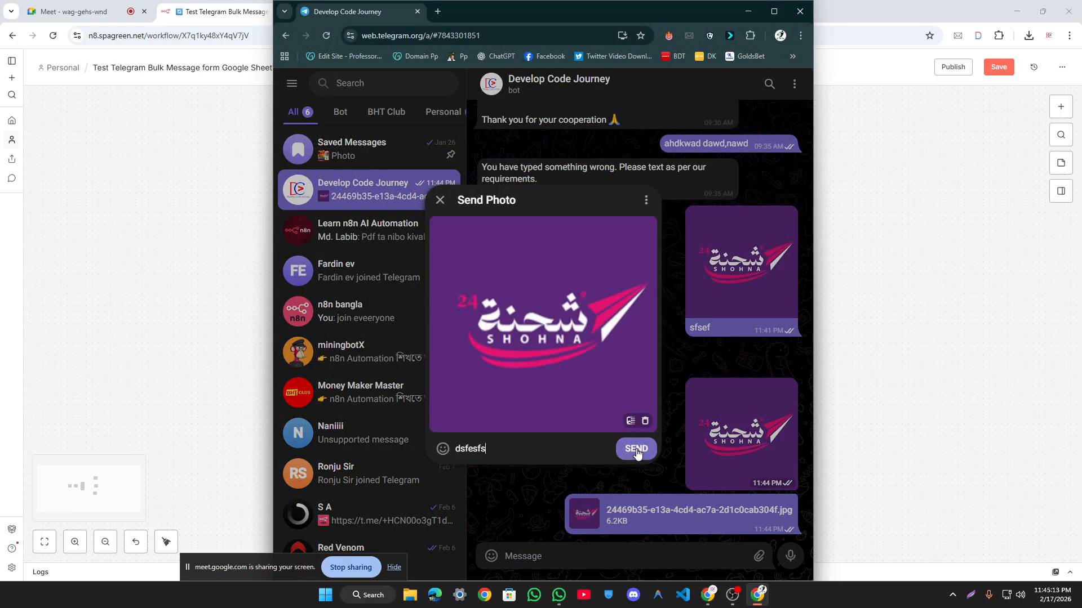
pyautogui.click(638, 452)
pyautogui.click(952, 340)
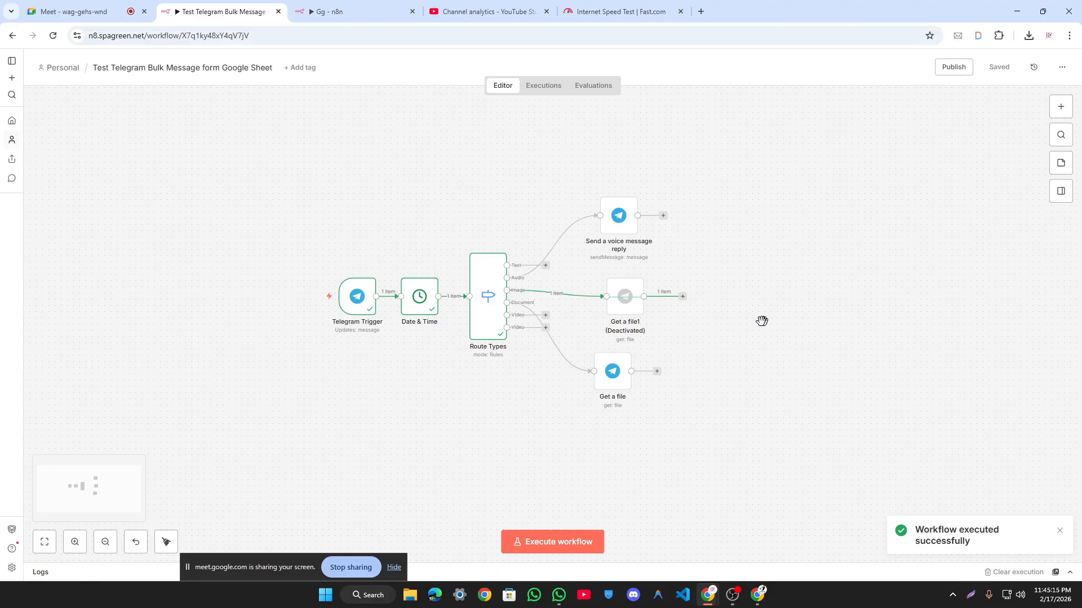
# Step: Re-activate Get a file1 and view its Telegram Trigger input data before closing it
pyautogui.click(618, 268)
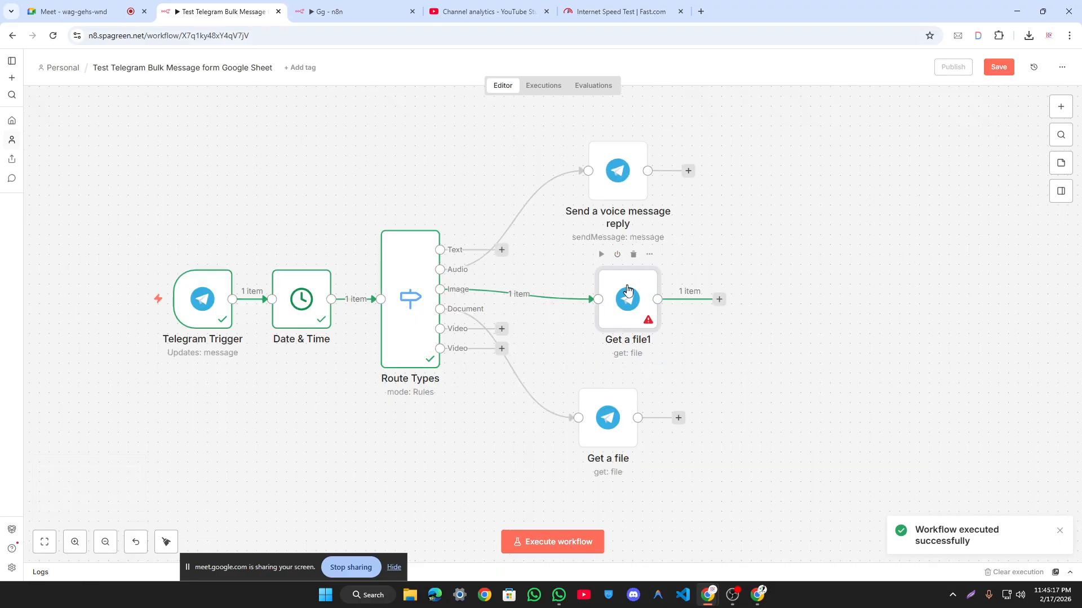
pyautogui.doubleClick(626, 296)
pyautogui.click(85, 119)
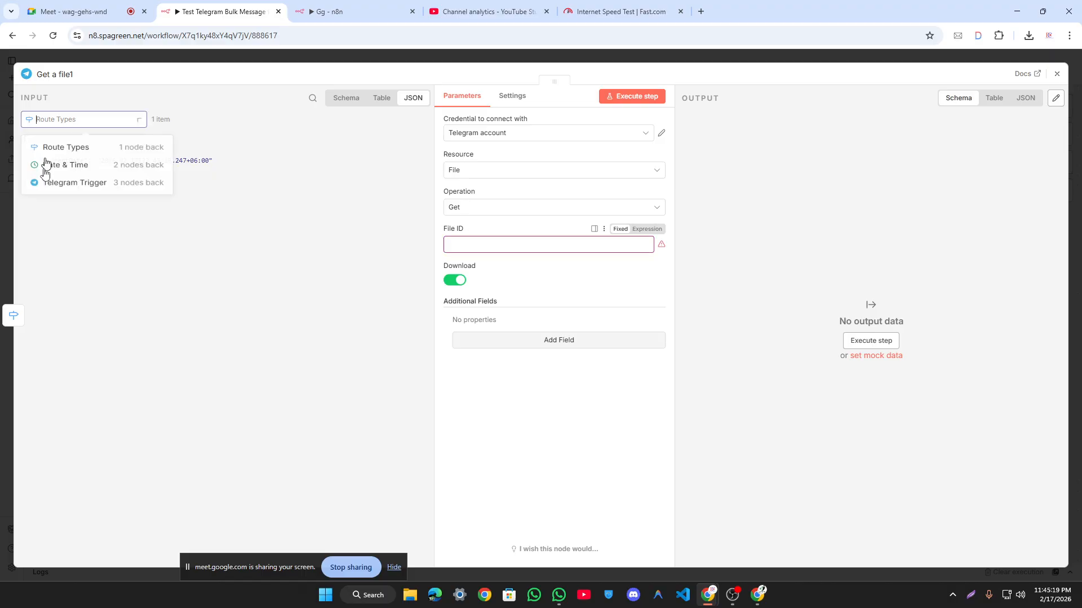
pyautogui.click(89, 188)
pyautogui.click(210, 62)
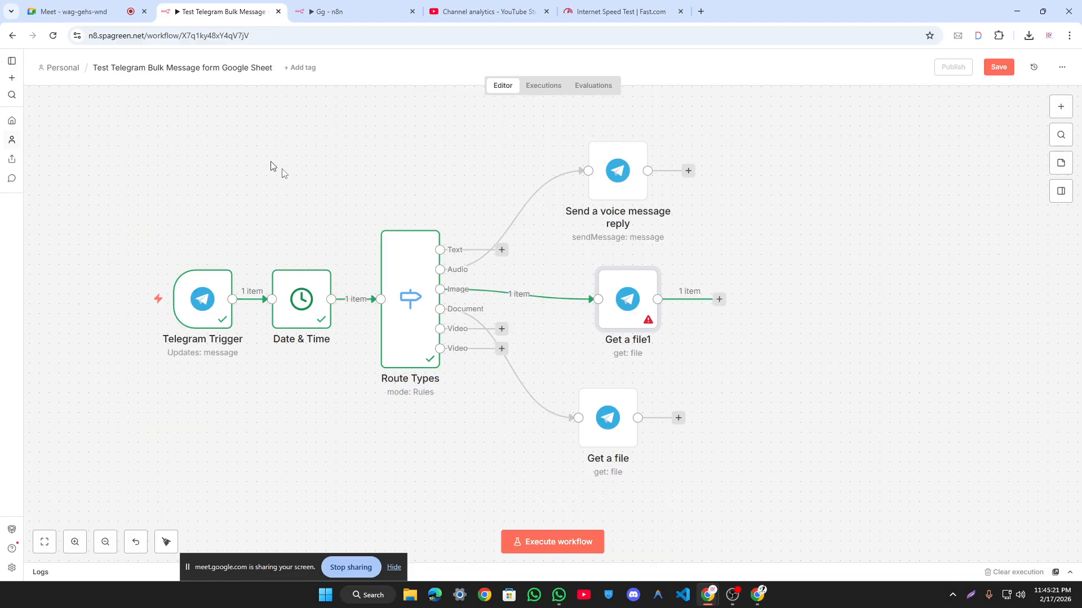
# Step: Move Get a file1 far right and remove the Image output's link to it
pyautogui.moveTo(427, 146); pyautogui.dragTo(387, 177)
pyautogui.moveTo(591, 326); pyautogui.dragTo(868, 325)
pyautogui.moveTo(703, 324)
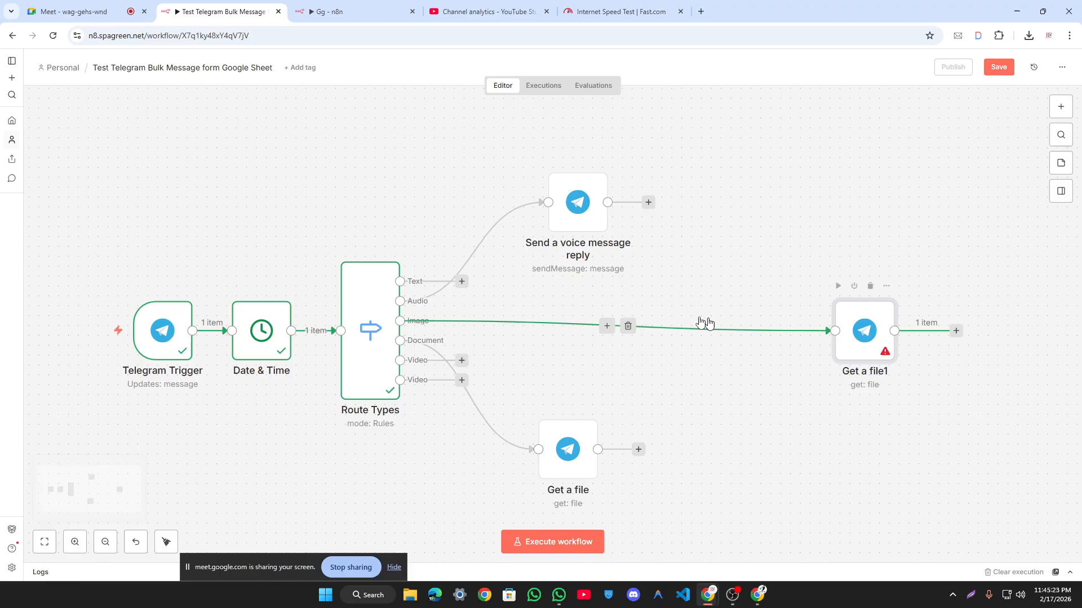
pyautogui.click(629, 330)
# Step: Add a Merge node from the Data transformation nodes after the Image output
pyautogui.click(457, 323)
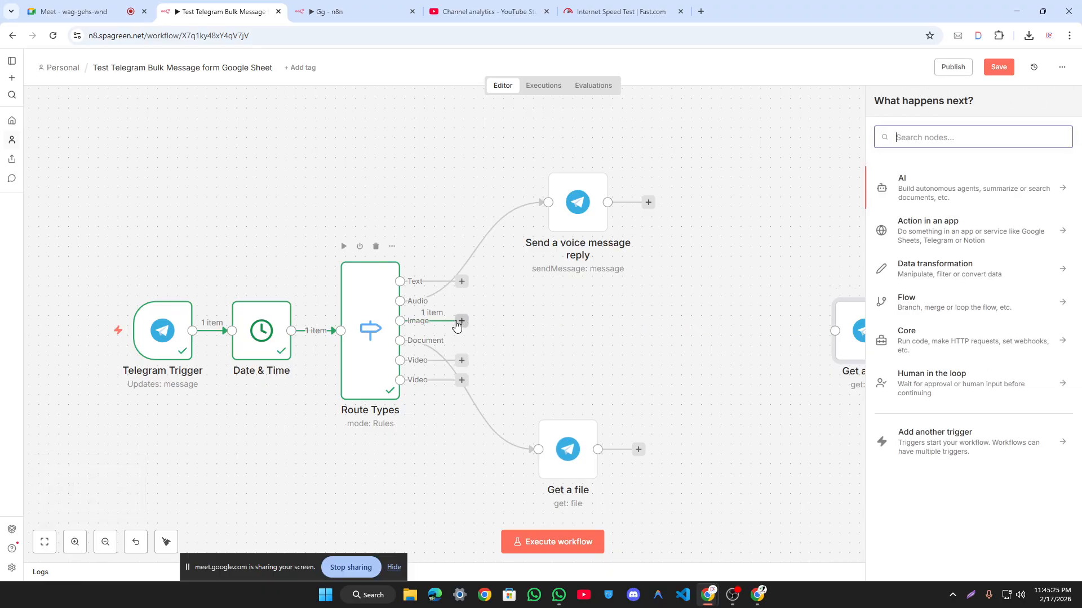
pyautogui.write('mar')
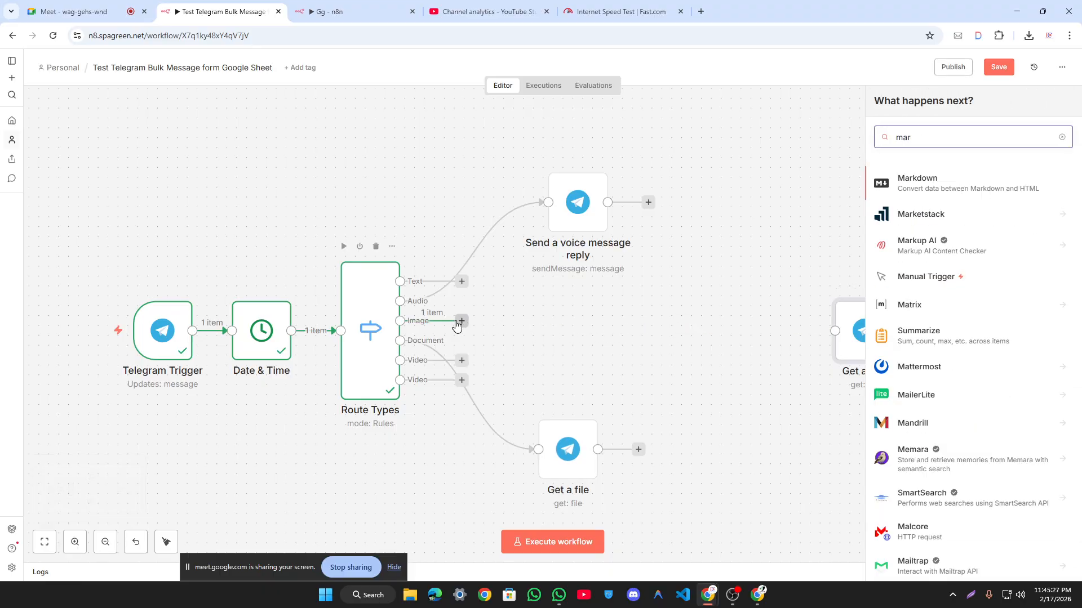
pyautogui.write('g')
pyautogui.press('BackSpace')
pyautogui.press('BackSpace')
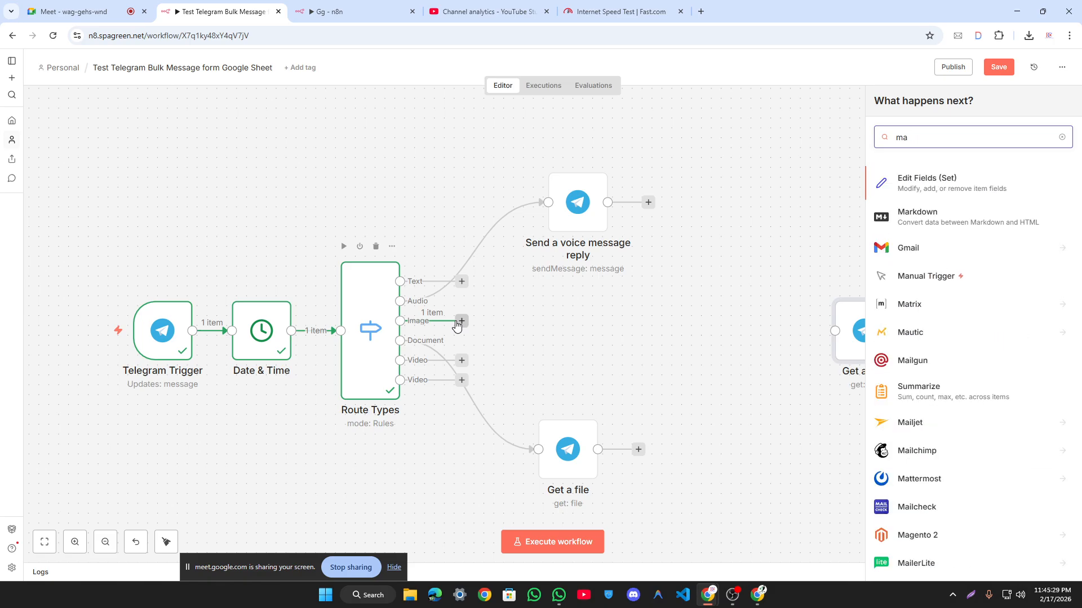
pyautogui.press('BackSpace')
pyautogui.press('BackSpace')
pyautogui.write('marg')
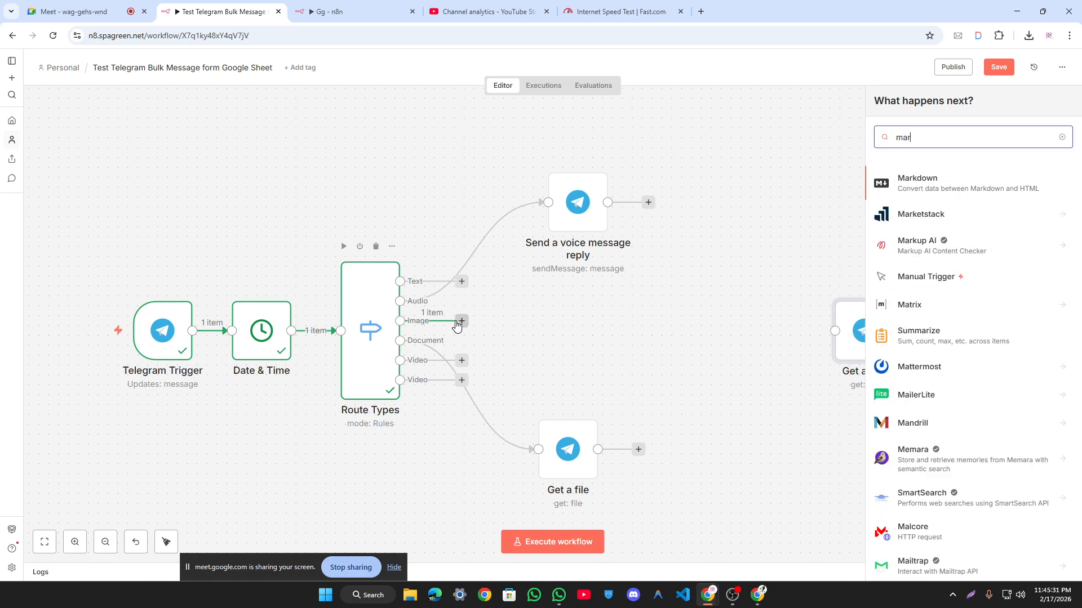
pyautogui.press('BackSpace')
pyautogui.press('BackSpace')
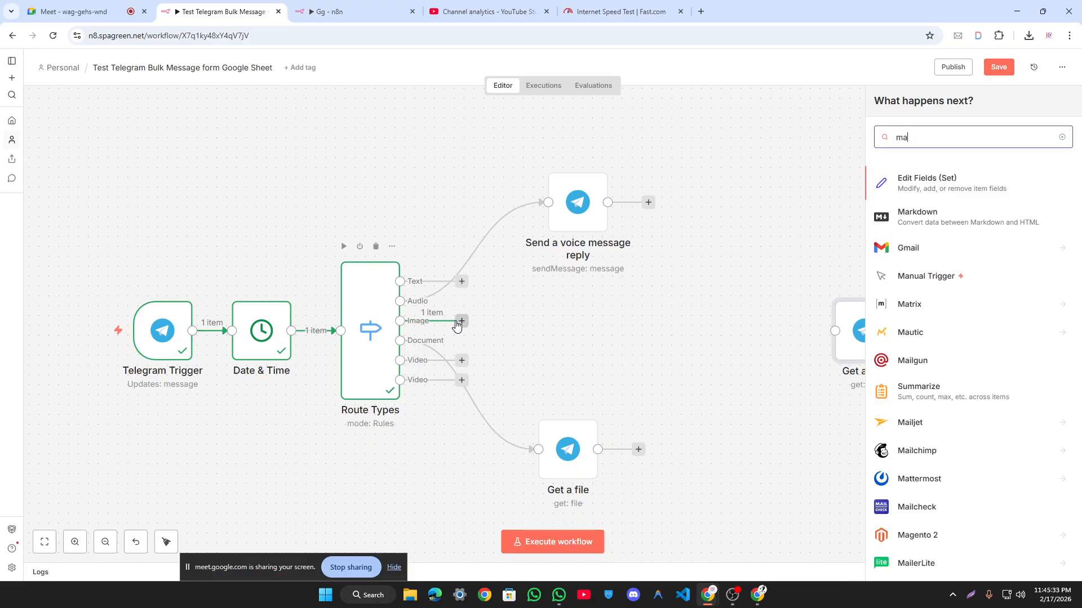
pyautogui.scroll(-6, 985, 413)
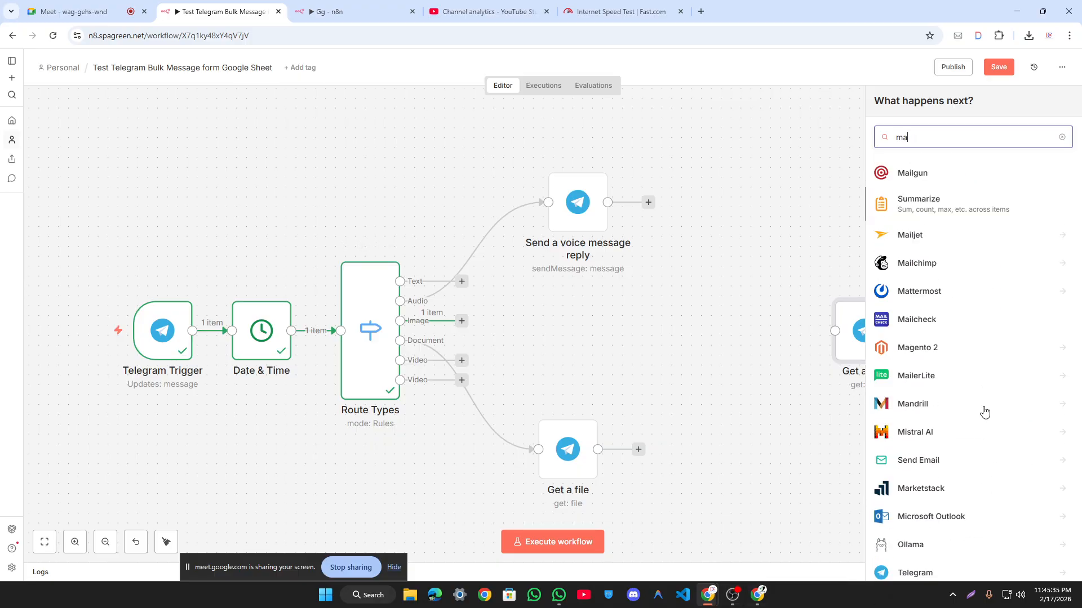
pyautogui.scroll(-10, 964, 398)
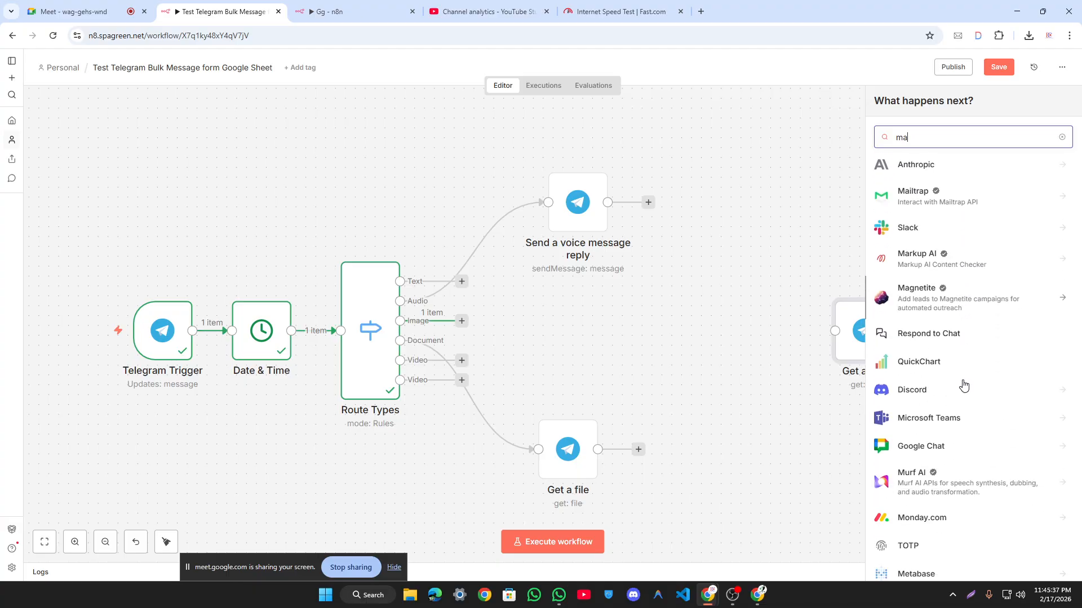
pyautogui.scroll(-5, 964, 386)
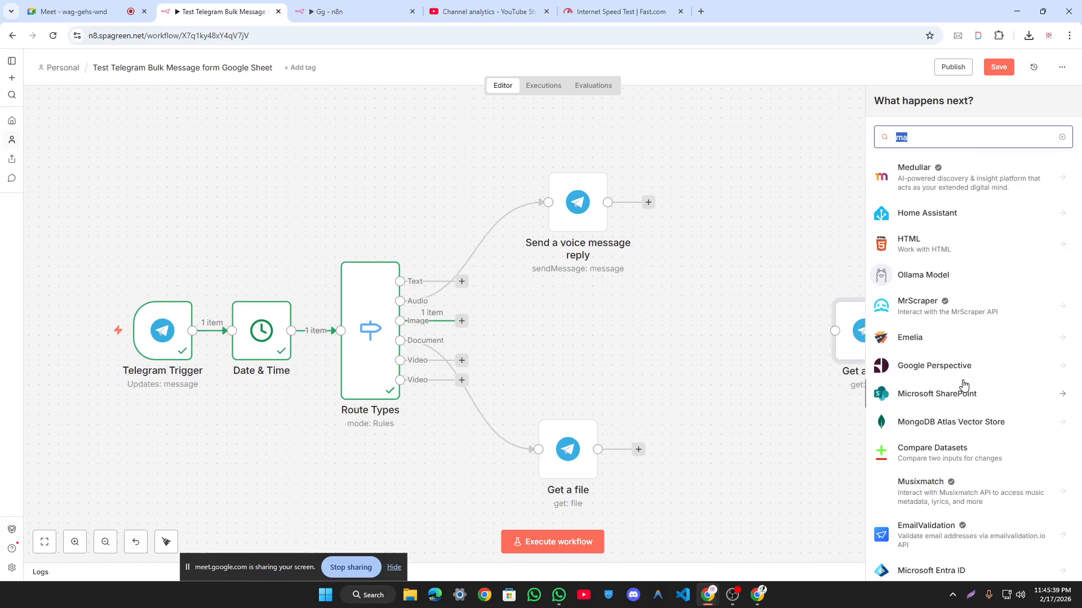
pyautogui.press('BackSpace')
pyautogui.click(950, 265)
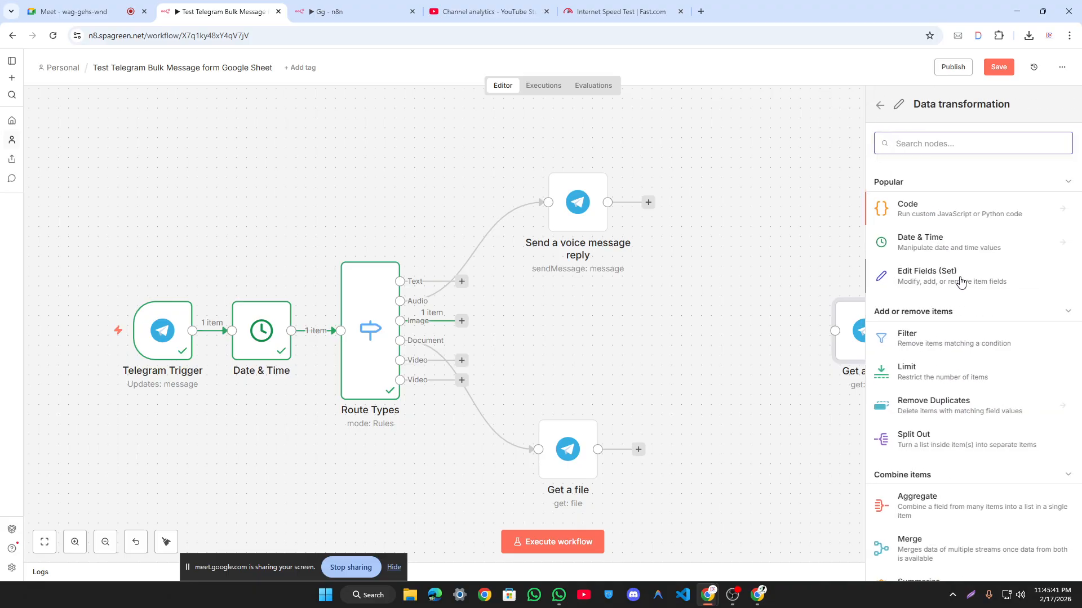
pyautogui.scroll(-1, 946, 428)
pyautogui.moveTo(989, 444); pyautogui.dragTo(795, 388)
pyautogui.click(757, 56)
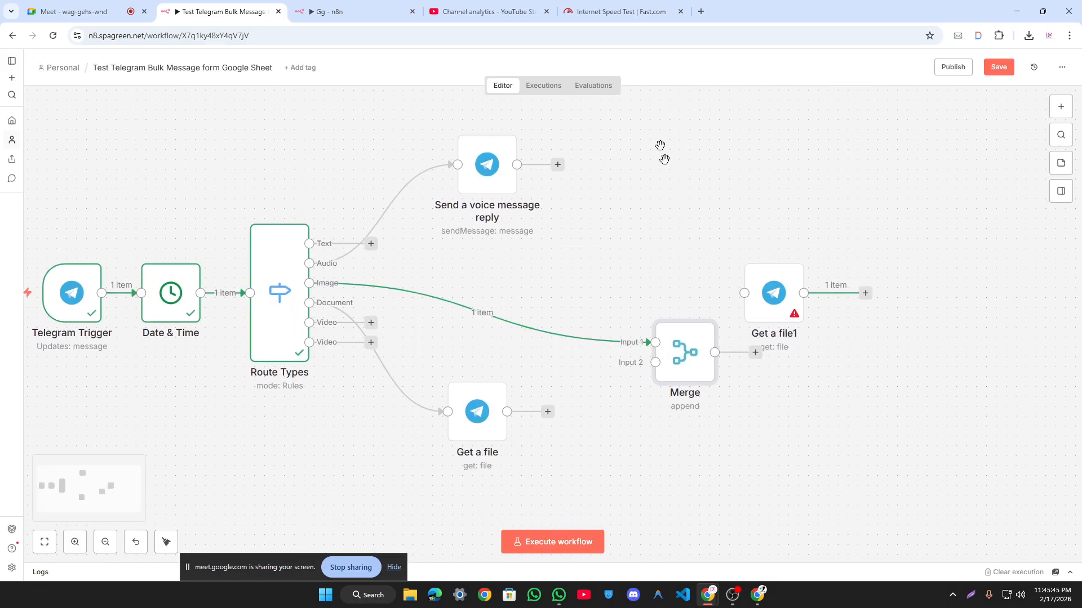
# Step: Place Merge beside the voice reply node, wire Image to it, and review its inputs and modes
pyautogui.moveTo(689, 358); pyautogui.dragTo(692, 233)
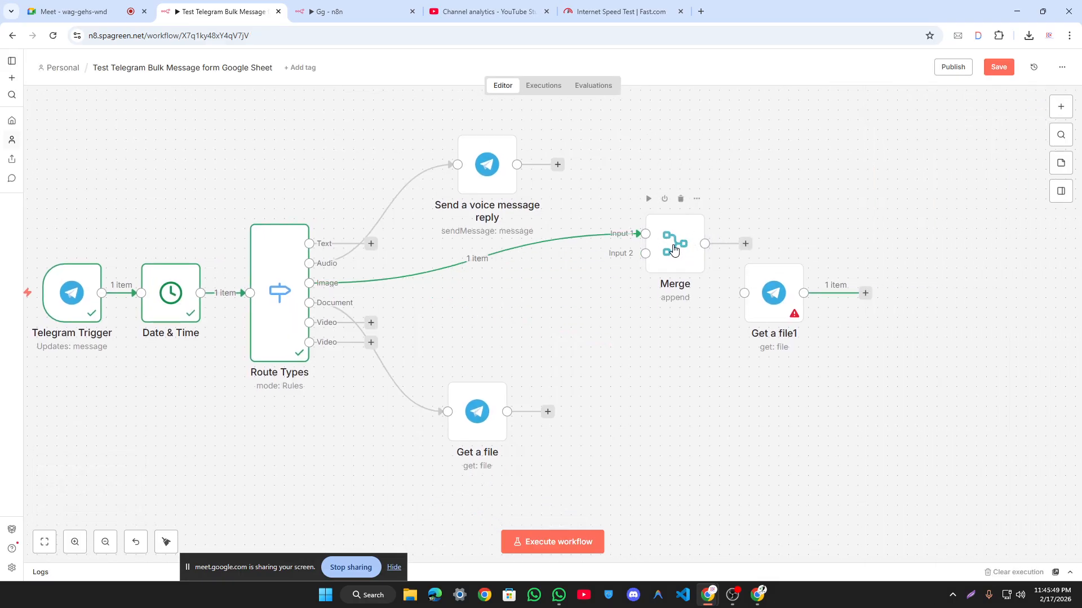
pyautogui.doubleClick(673, 246)
pyautogui.click(539, 58)
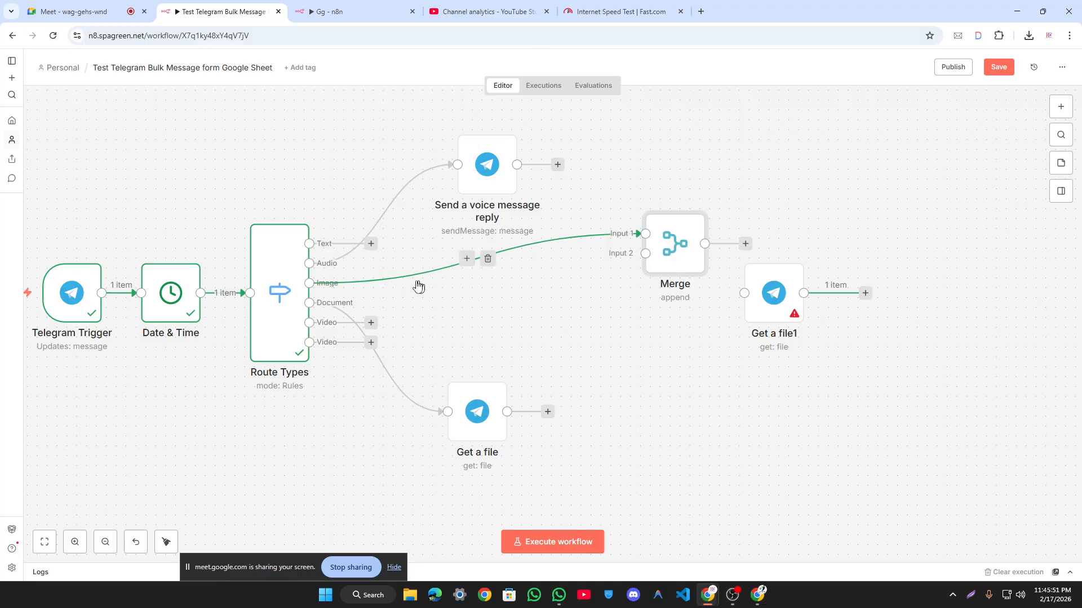
pyautogui.moveTo(304, 282); pyautogui.dragTo(654, 254)
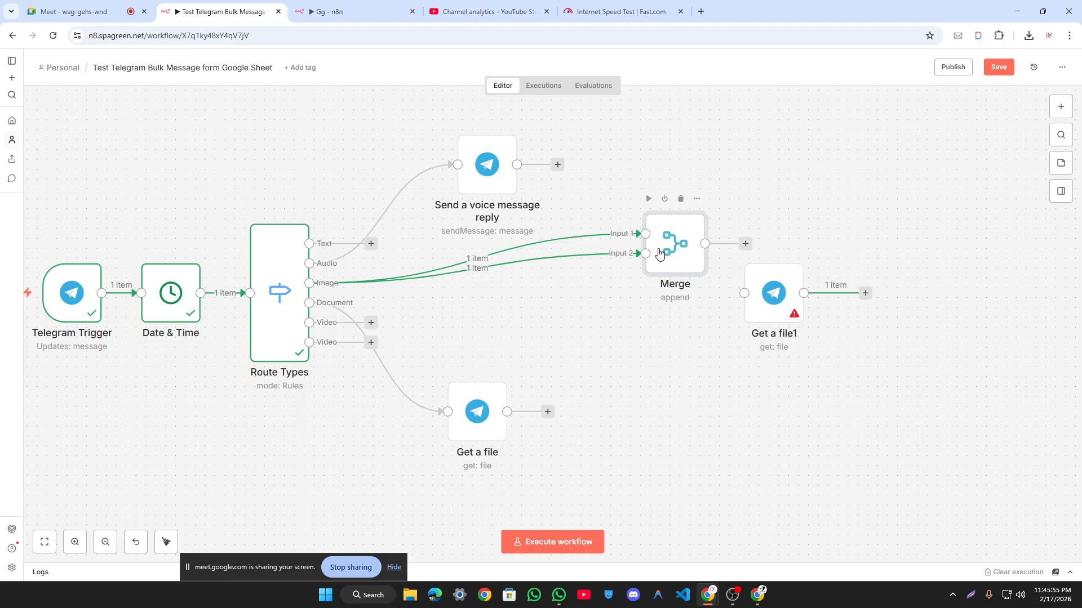
pyautogui.doubleClick(660, 255)
pyautogui.click(499, 172)
pyautogui.click(516, 136)
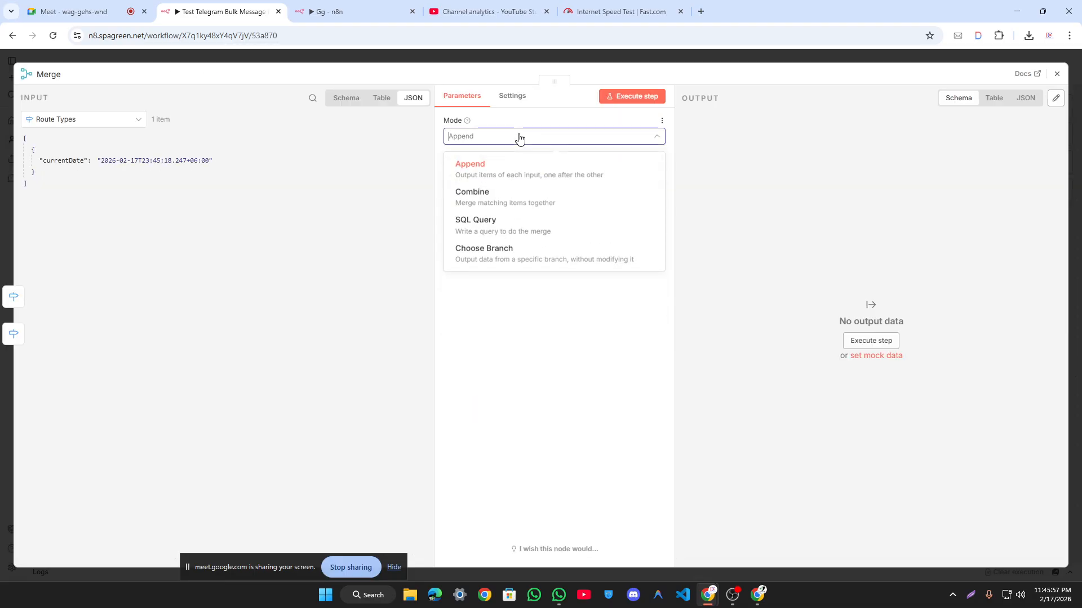
pyautogui.click(398, 60)
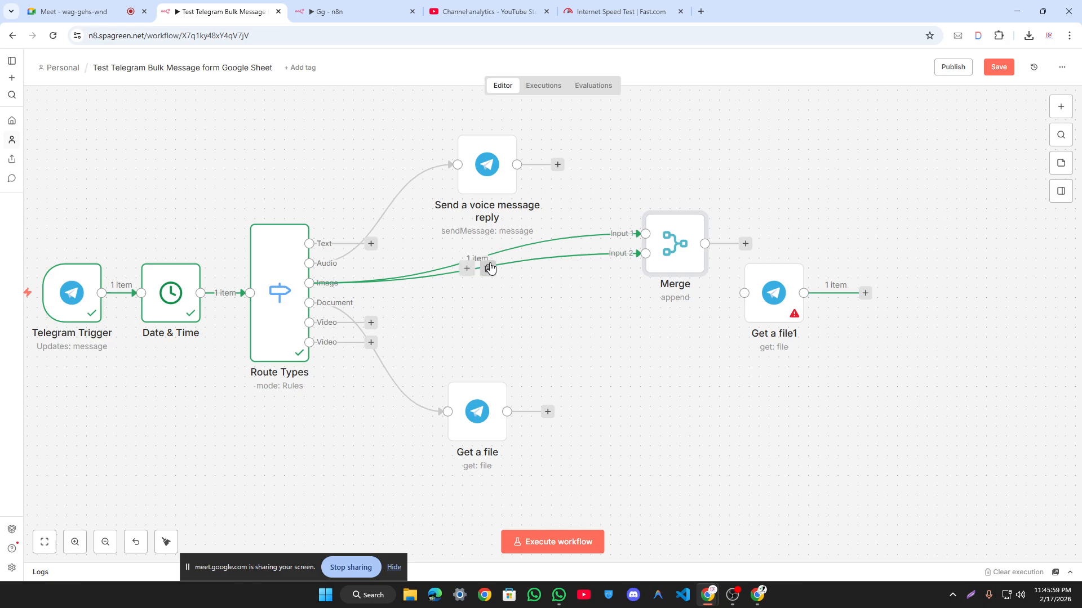
# Step: Rewire the Image output to Merge Input 1 and check its Append settings with Telegram Trigger data
pyautogui.click(488, 259)
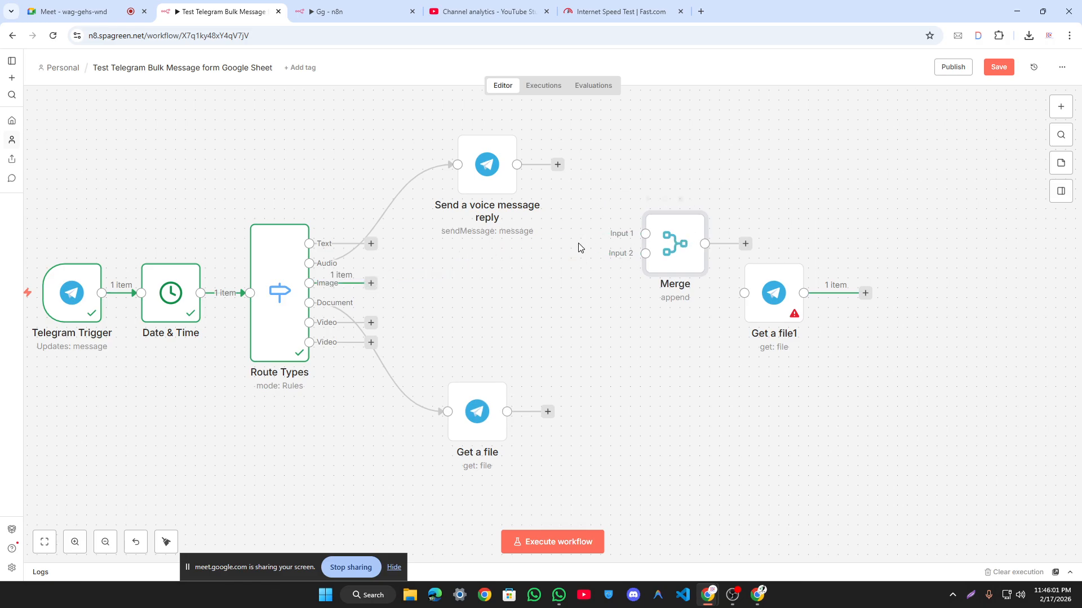
pyautogui.moveTo(371, 283); pyautogui.dragTo(662, 242)
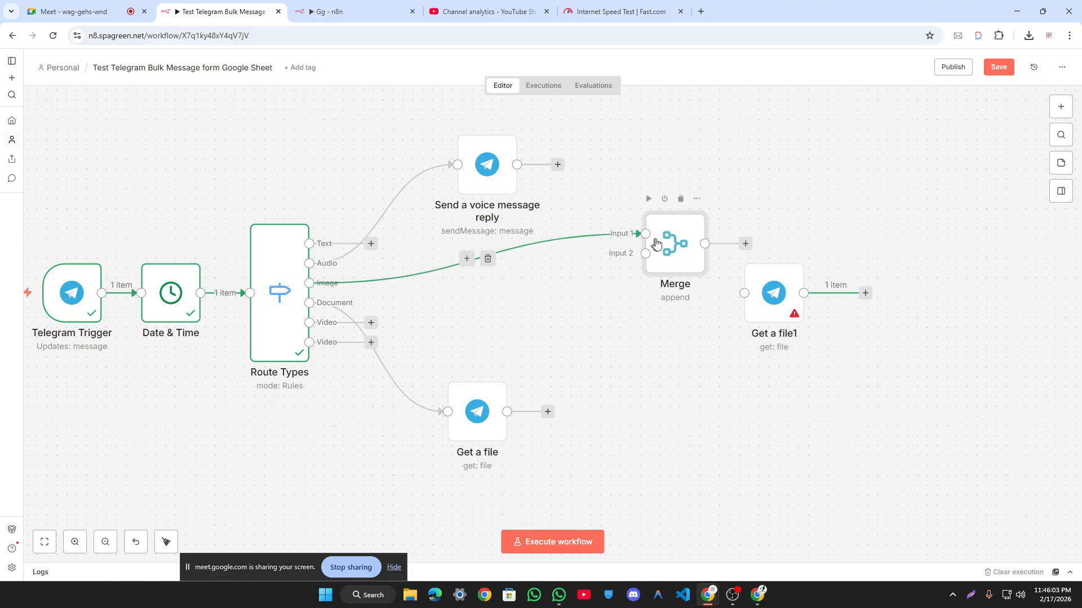
pyautogui.doubleClick(662, 243)
pyautogui.click(138, 119)
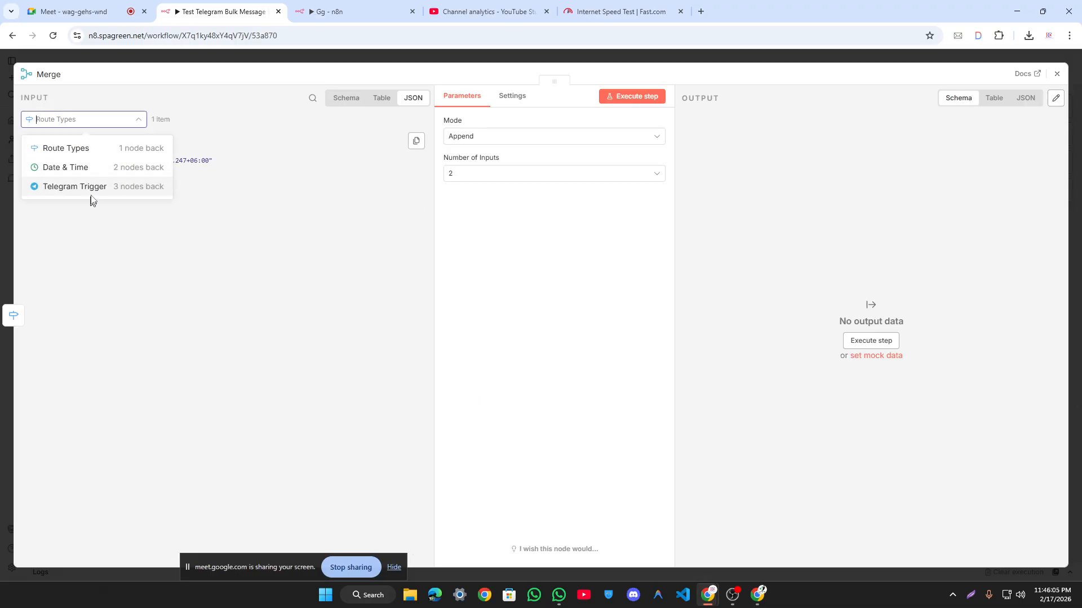
pyautogui.click(96, 186)
pyautogui.scroll(-2, 159, 188)
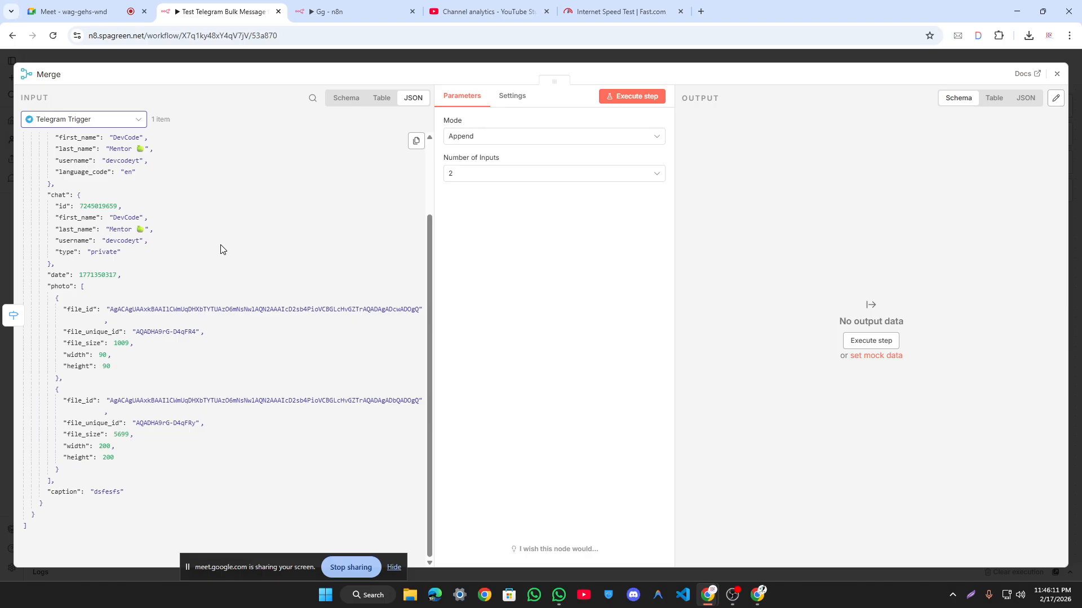
pyautogui.scroll(2, 220, 249)
pyautogui.scroll(-2, 220, 249)
pyautogui.click(315, 57)
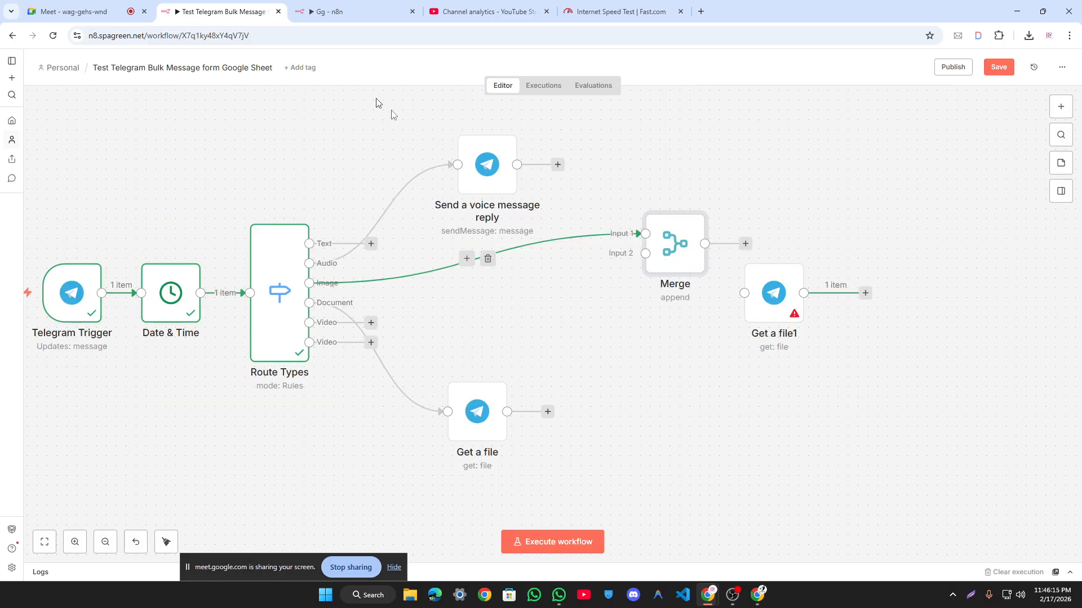
pyautogui.click(318, 11)
pyautogui.scroll(5, 536, 394)
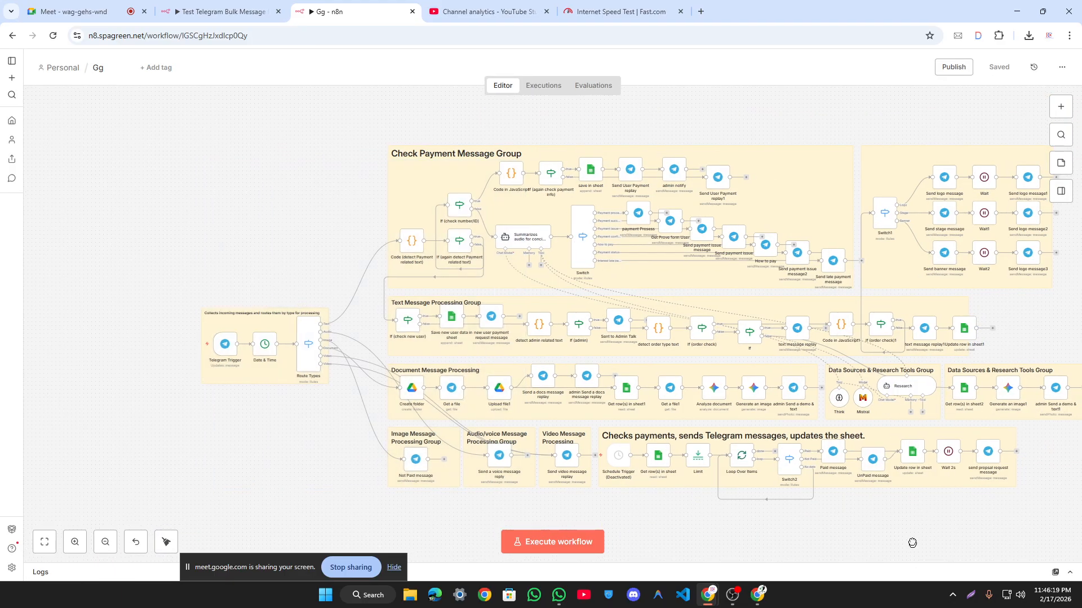
pyautogui.scroll(-3, 467, 296)
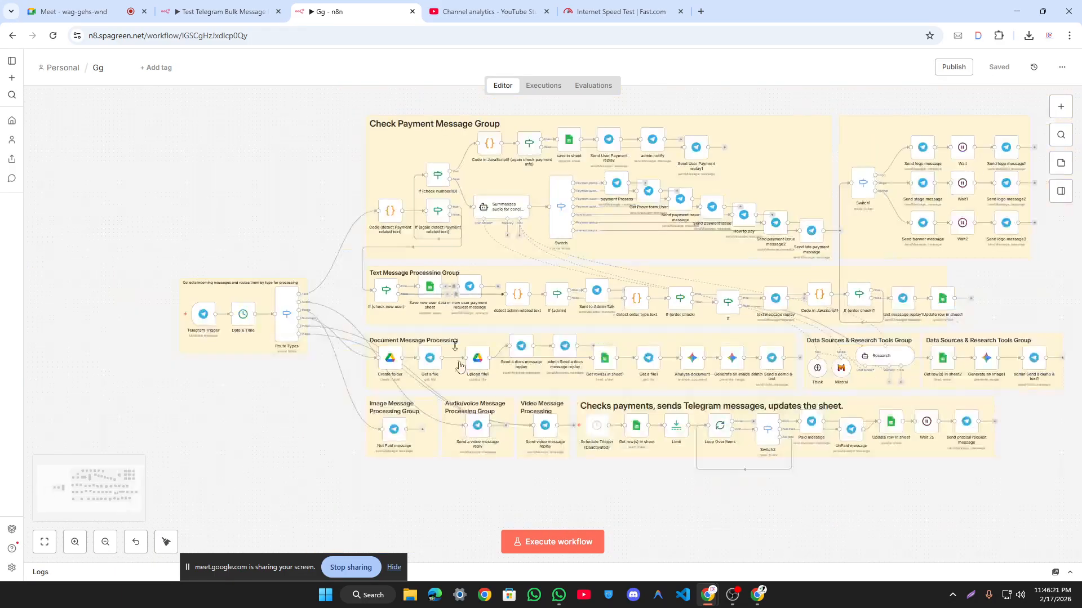
pyautogui.moveTo(896, 509); pyautogui.dragTo(850, 531)
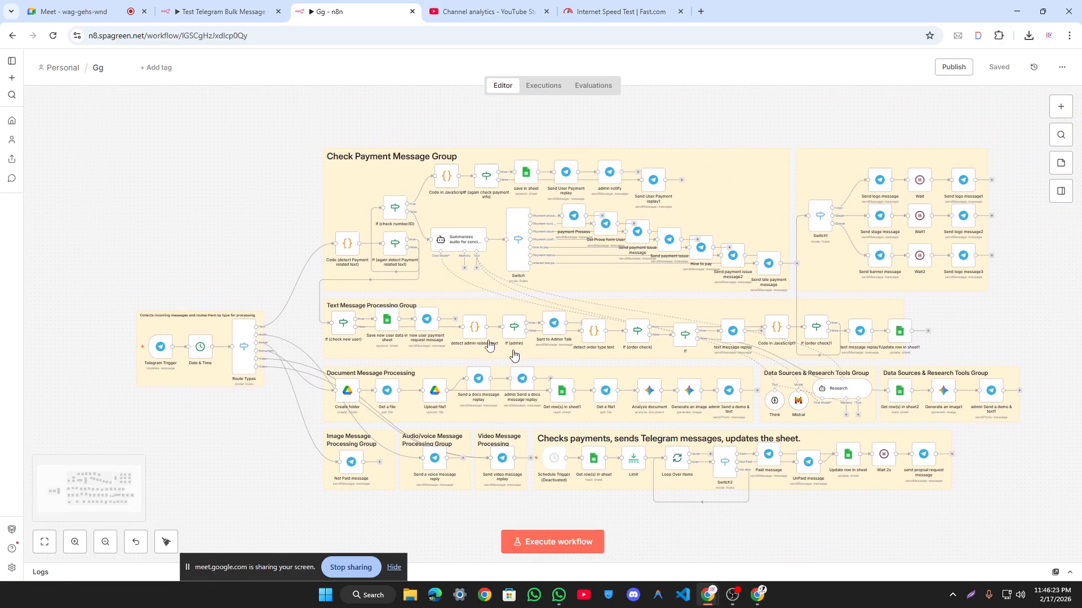
pyautogui.scroll(-2, 561, 303)
pyautogui.hscroll(-2, 562, 303)
pyautogui.scroll(3, 562, 303)
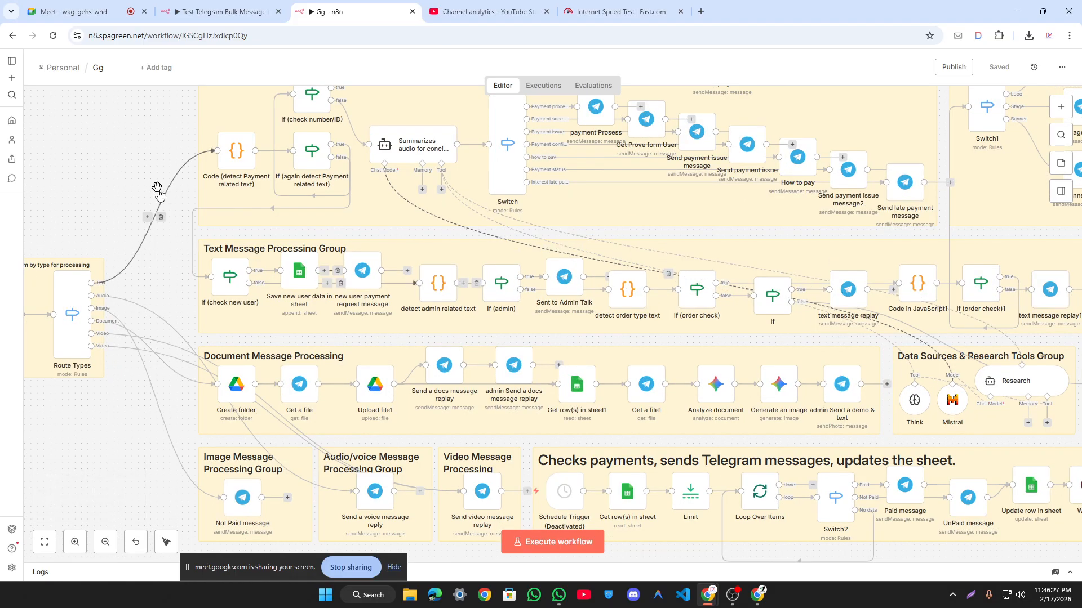
pyautogui.moveTo(157, 186); pyautogui.dragTo(276, 175)
pyautogui.scroll(-2, 276, 176)
pyautogui.click(204, 4)
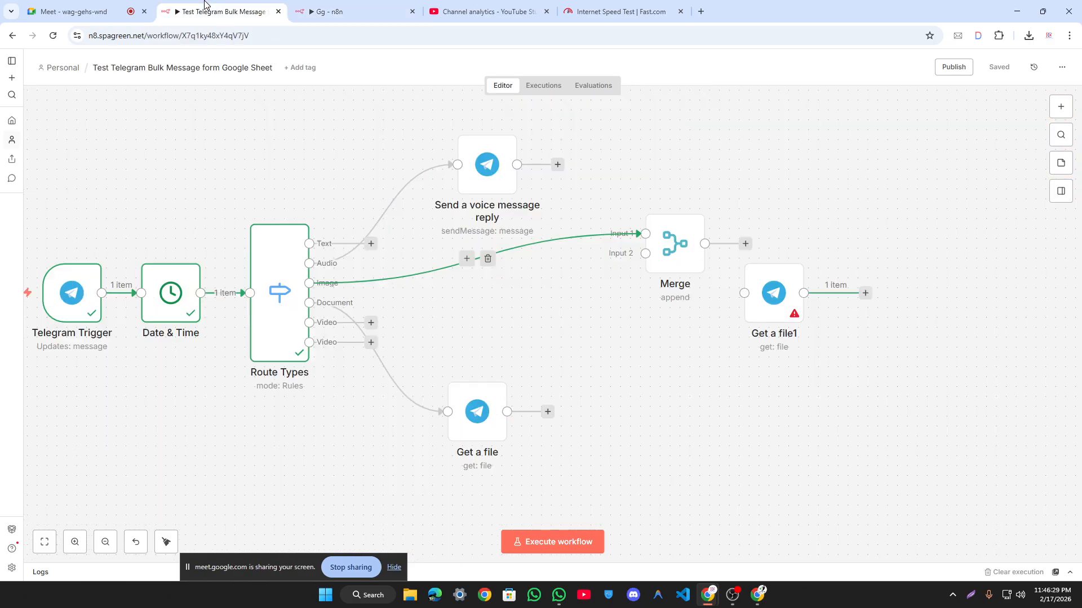
# Step: Delete the Image-to-Merge connection and add a 'Code in JavaScript' node
pyautogui.click(488, 259)
pyautogui.press('Tab')
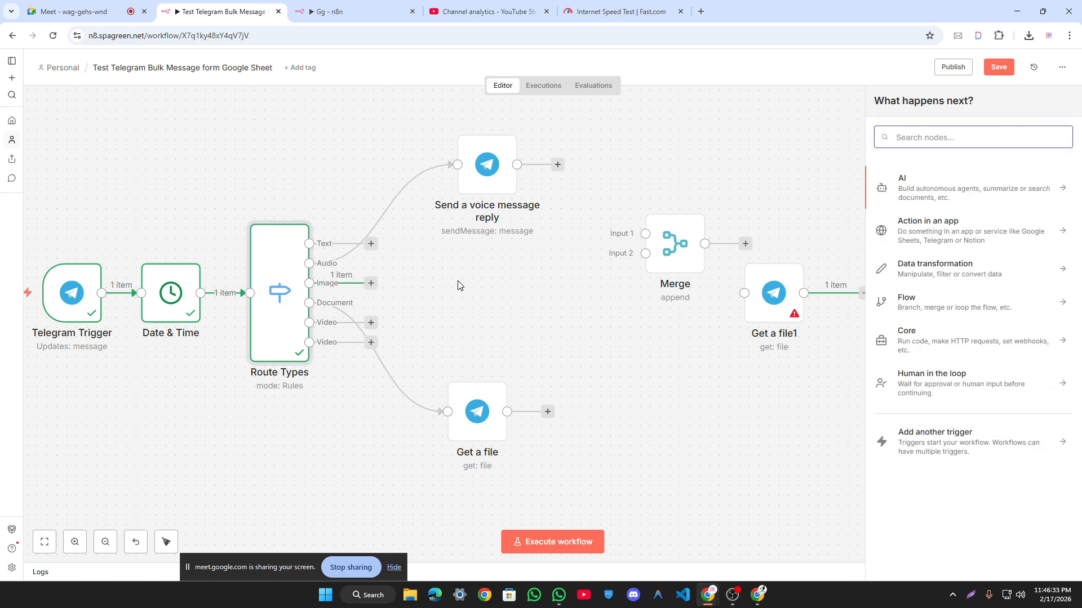
pyautogui.write('code')
pyautogui.press('Return')
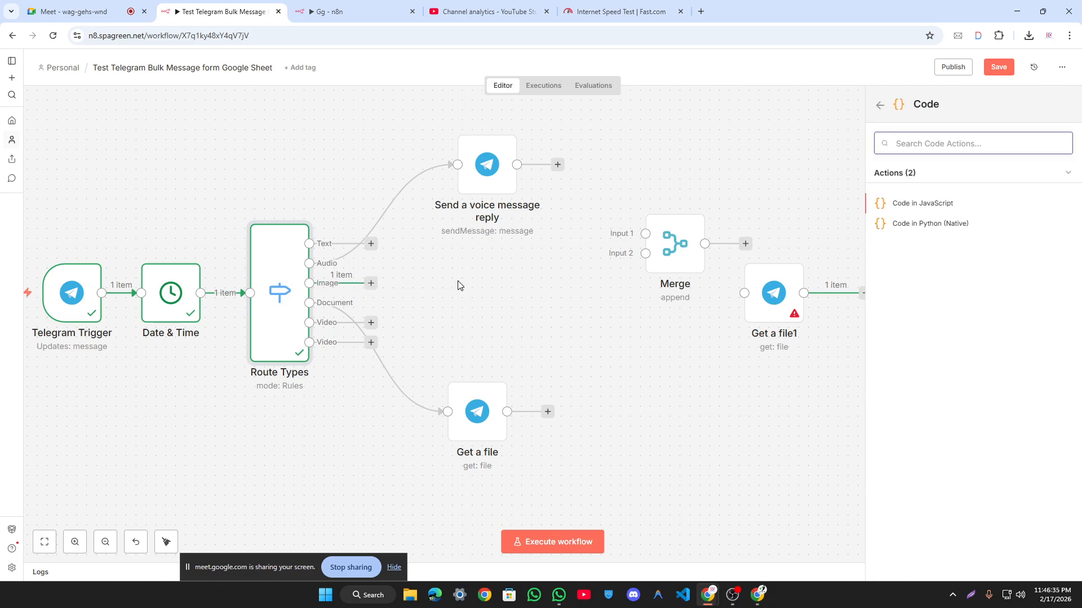
pyautogui.click(991, 211)
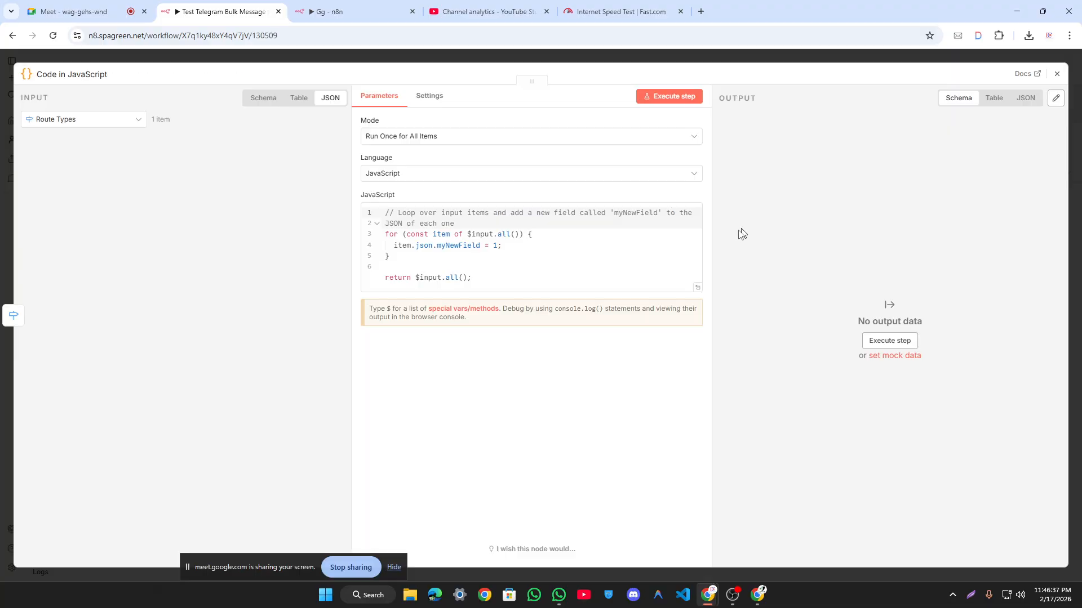
# Step: Copy the Telegram Trigger's input JSON and select all the starter code
pyautogui.click(87, 120)
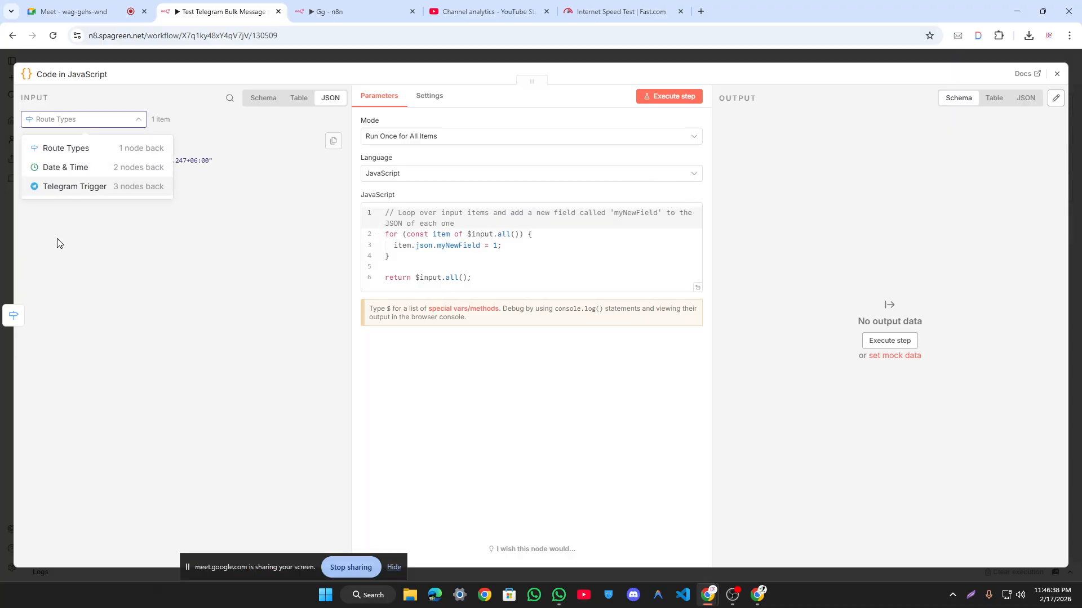
pyautogui.click(81, 188)
pyautogui.click(340, 144)
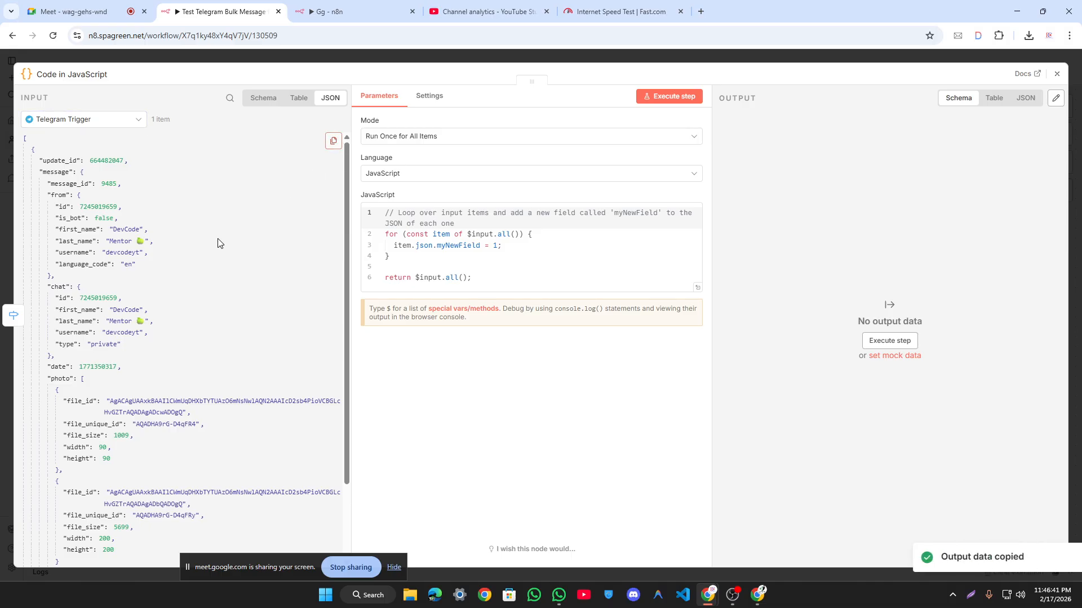
pyautogui.scroll(-3, 221, 246)
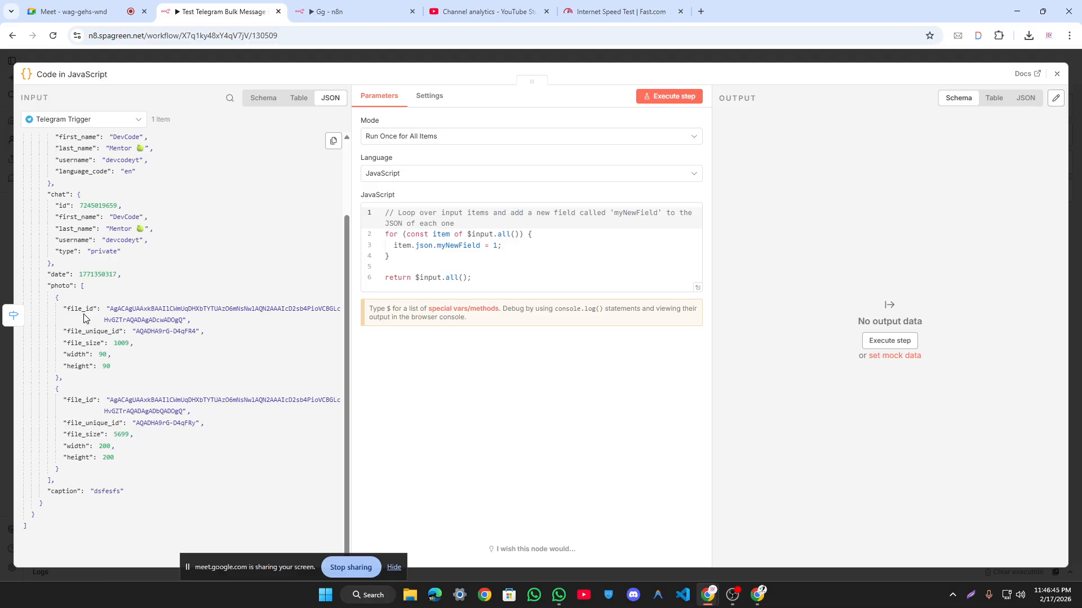
pyautogui.hotkey('ctrl', 'a')
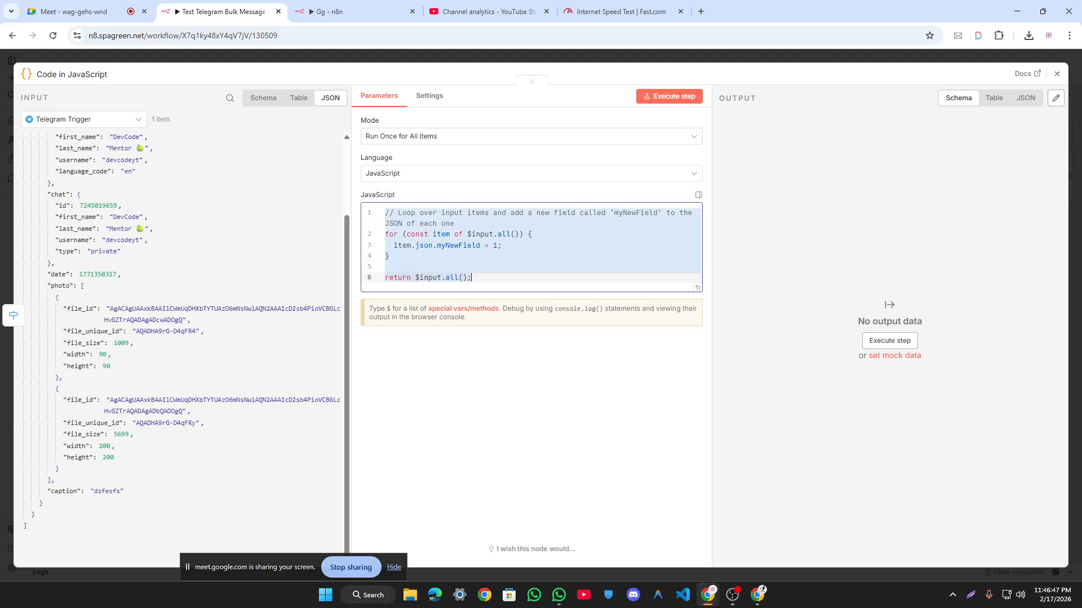
pyautogui.click(484, 595)
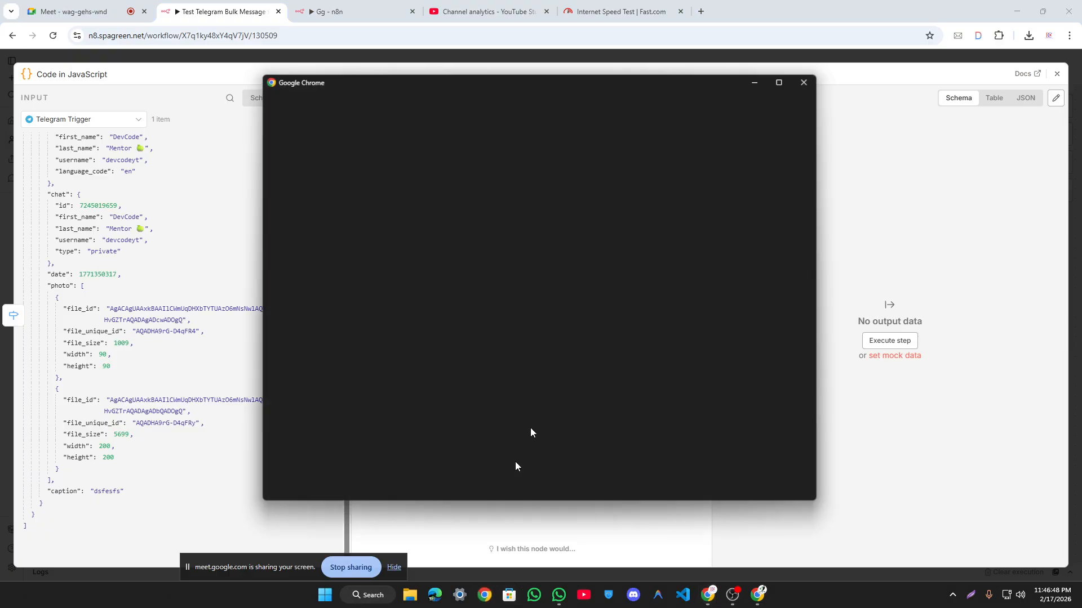
# Step: Open ChatGPT in the Work browser profile
pyautogui.click(485, 380)
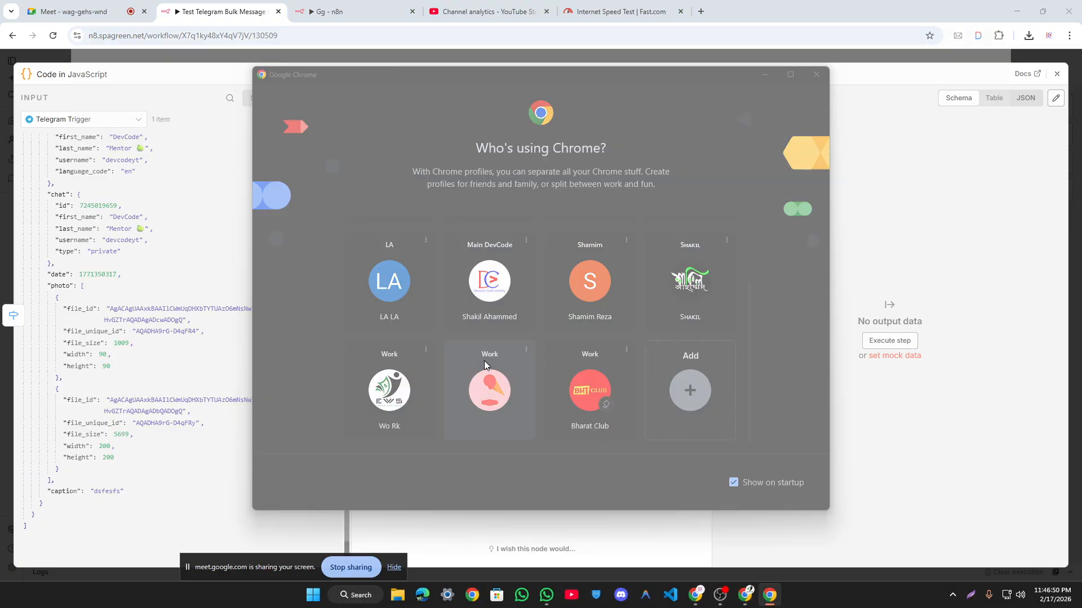
pyautogui.click(379, 285)
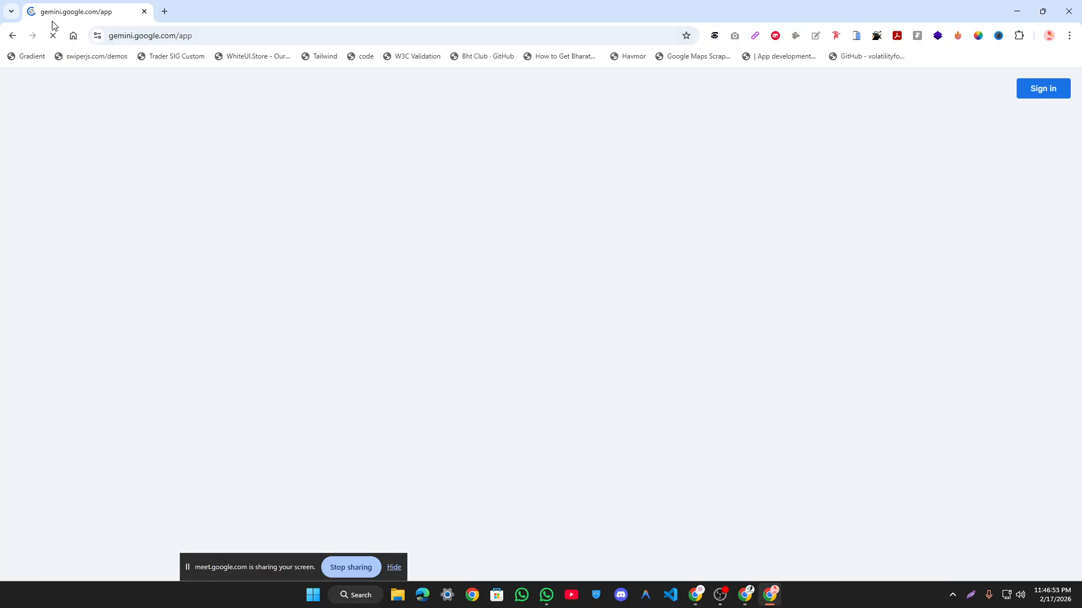
pyautogui.click(9, 37)
pyautogui.click(439, 280)
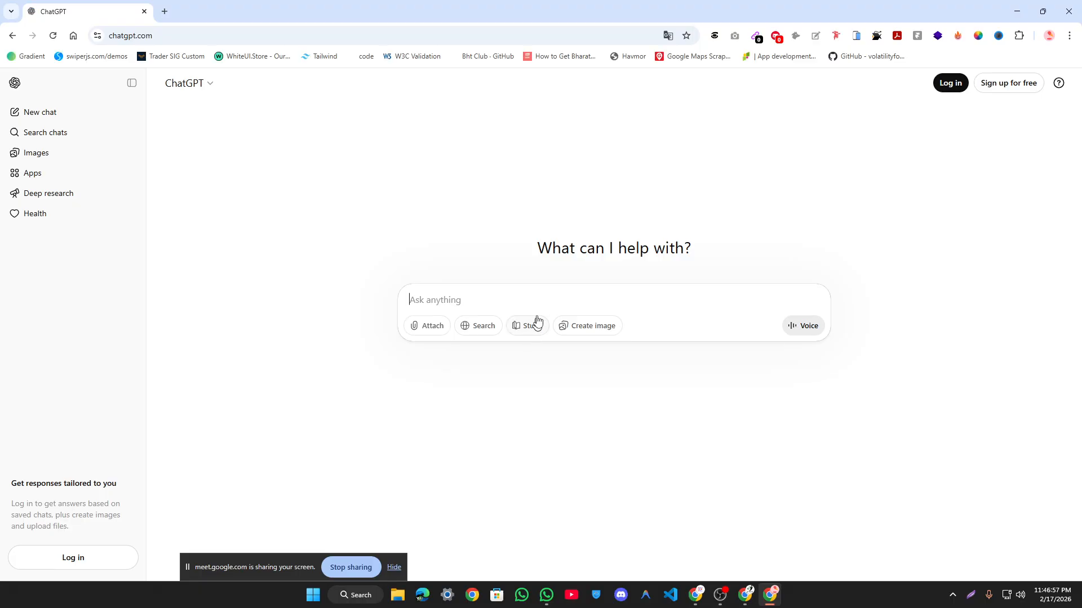
# Step: Paste the Telegram JSON and the starter JavaScript into the prompt with a short explanation
pyautogui.press('super+v')
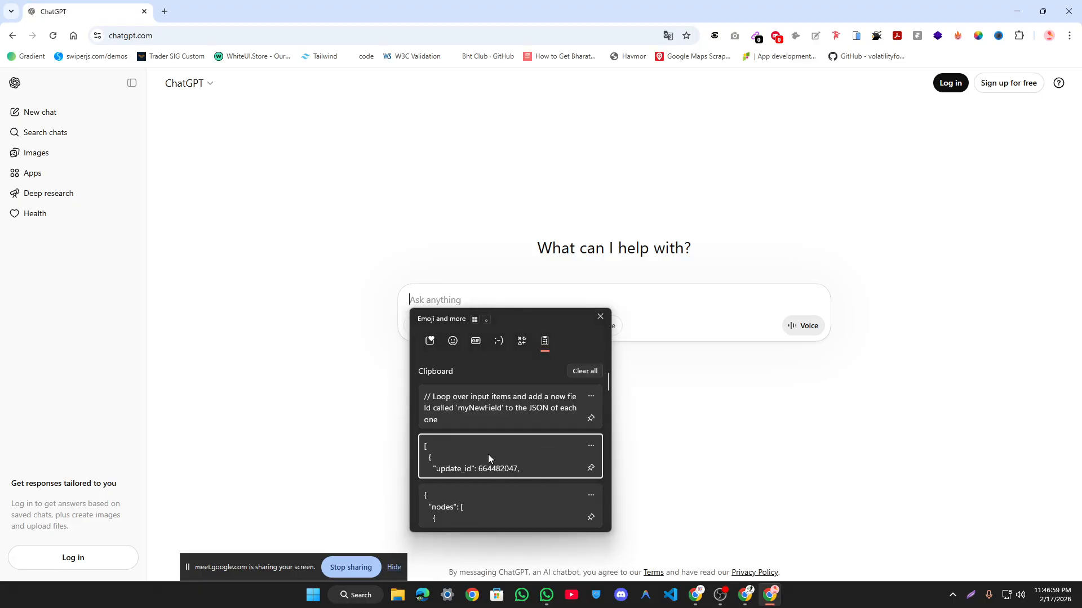
pyautogui.click(488, 455)
pyautogui.hotkey('shift', 'Return')
pyautogui.hotkey('shift', 'Return')
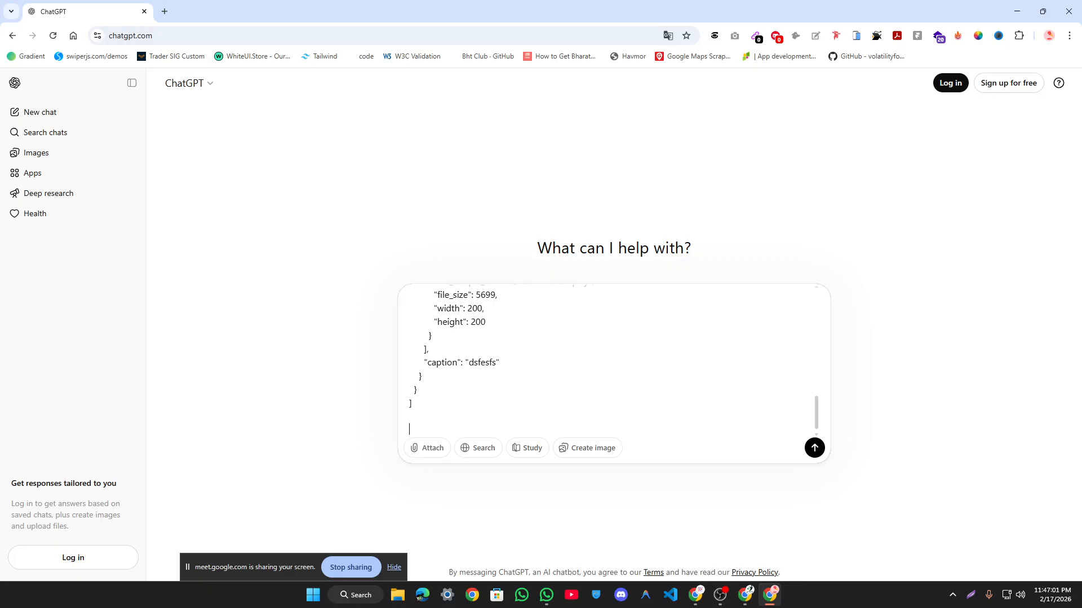
pyautogui.write('he')
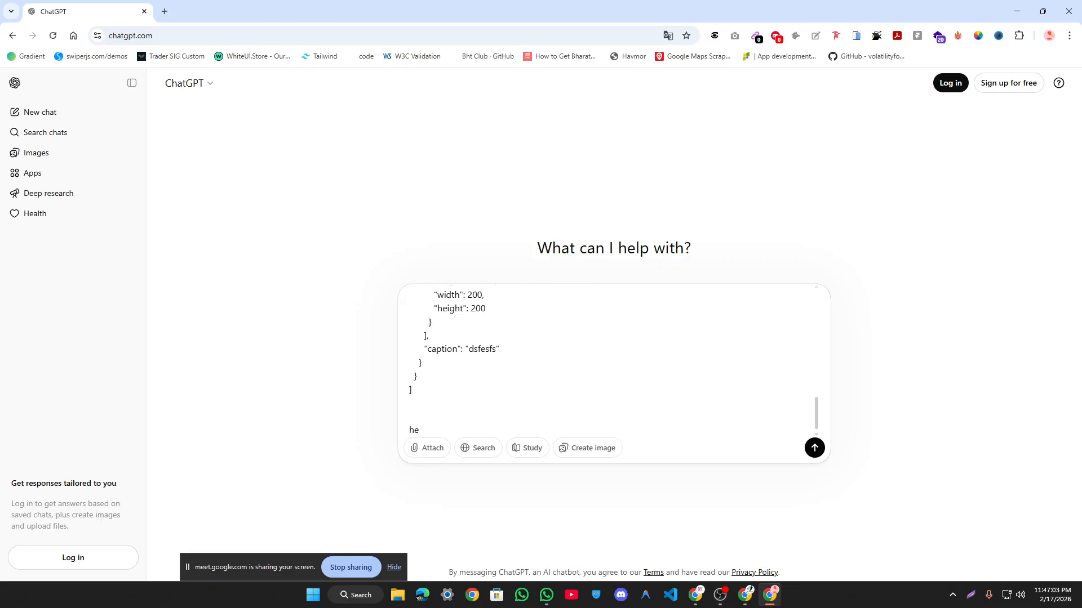
pyautogui.write('re i get the b')
pyautogui.write('my')
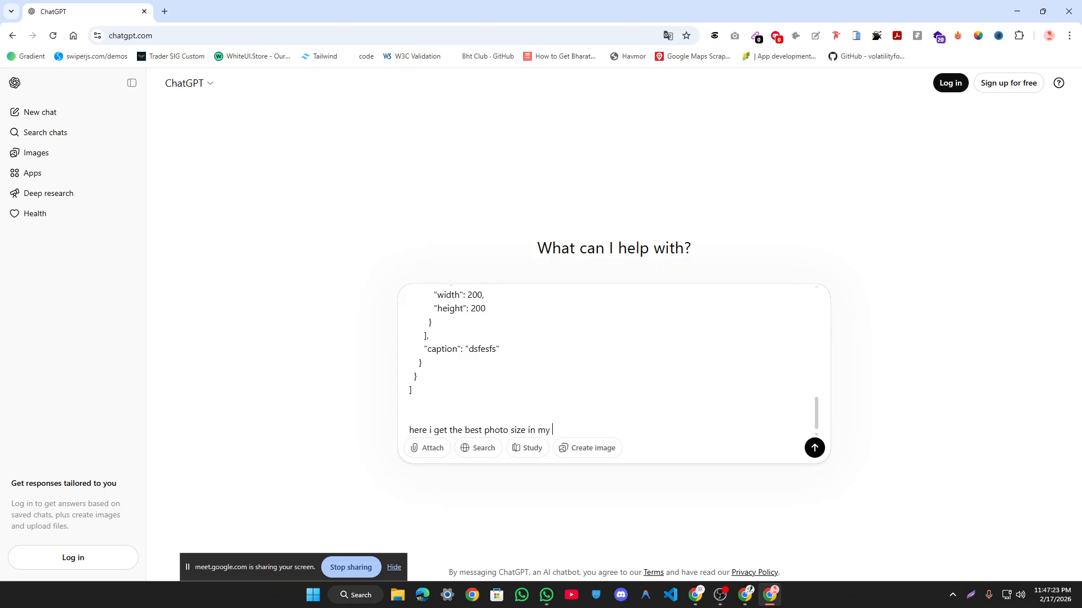
pyautogui.write(' below js code')
pyautogui.hotkey('shift', 'Return')
pyautogui.hotkey('shift', 'Return')
pyautogui.press('super+v')
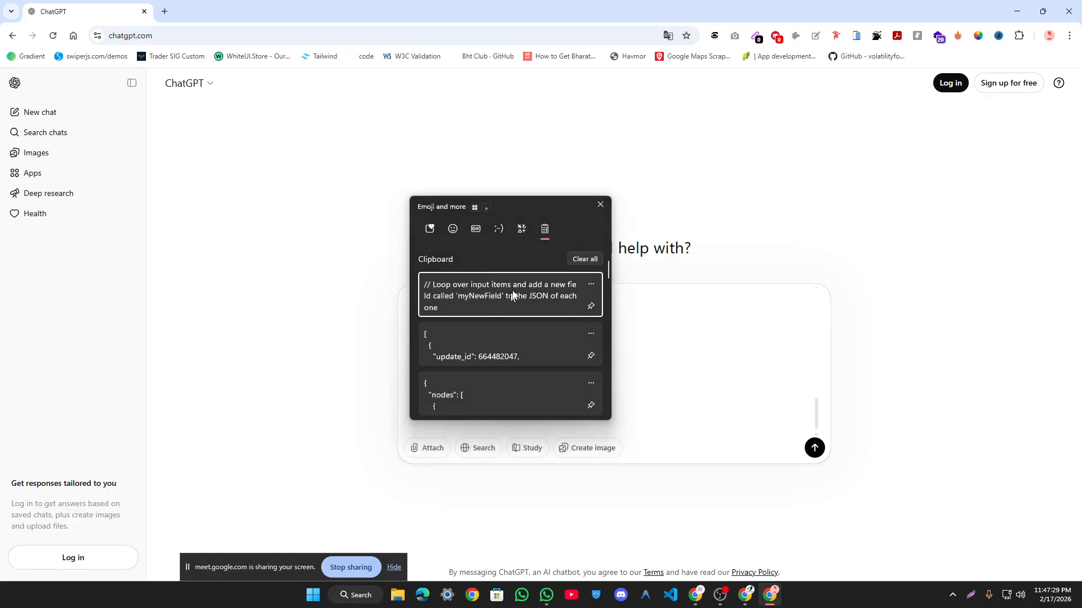
pyautogui.click(512, 295)
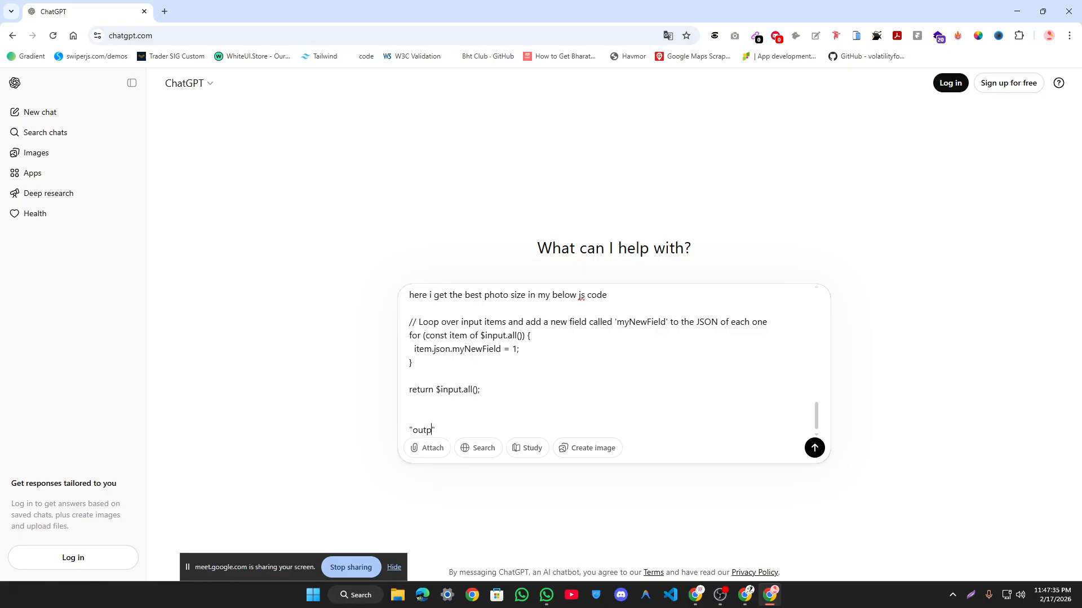
# Step: Ask for only the best quality photo file_id and send the prompt
pyautogui.write('o')
pyautogui.write('nly')
pyautogui.write(' best qu')
pyautogui.write('ality ')
pyautogui.write('pfoto')
pyautogui.press('BackSpace')
pyautogui.press('BackSpace')
pyautogui.press('BackSpace')
pyautogui.press('BackSpace')
pyautogui.press('BackSpace')
pyautogui.write('hoto file_')
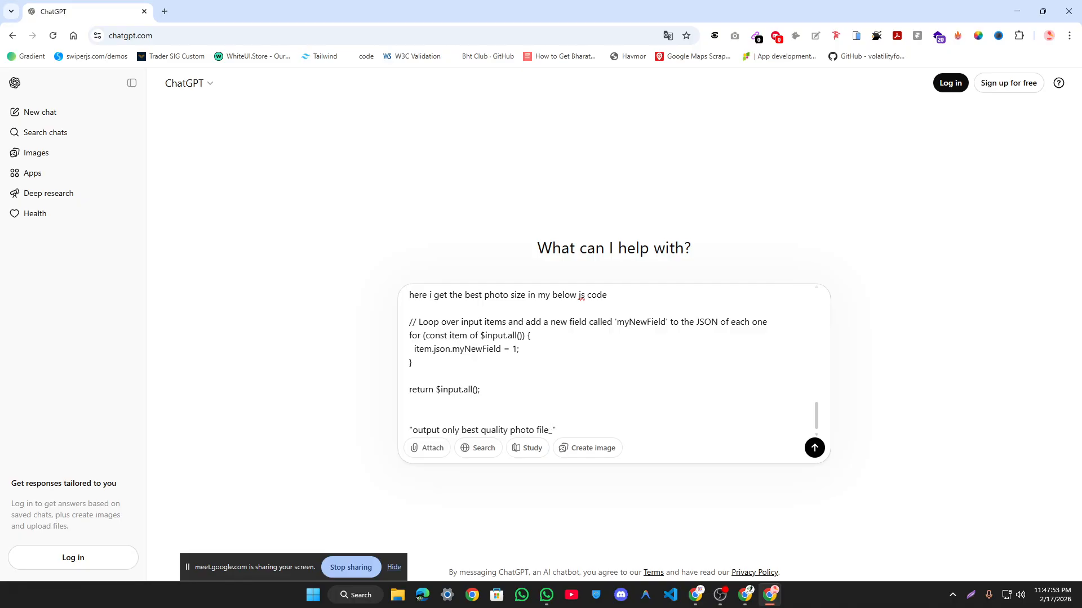
pyautogui.write('id')
pyautogui.hotkey('ctrl', 'shift', 'Left')
pyautogui.press('BackSpace')
pyautogui.write("'file_id")
pyautogui.write('is')
pyautogui.hotkey('ctrl', 'a')
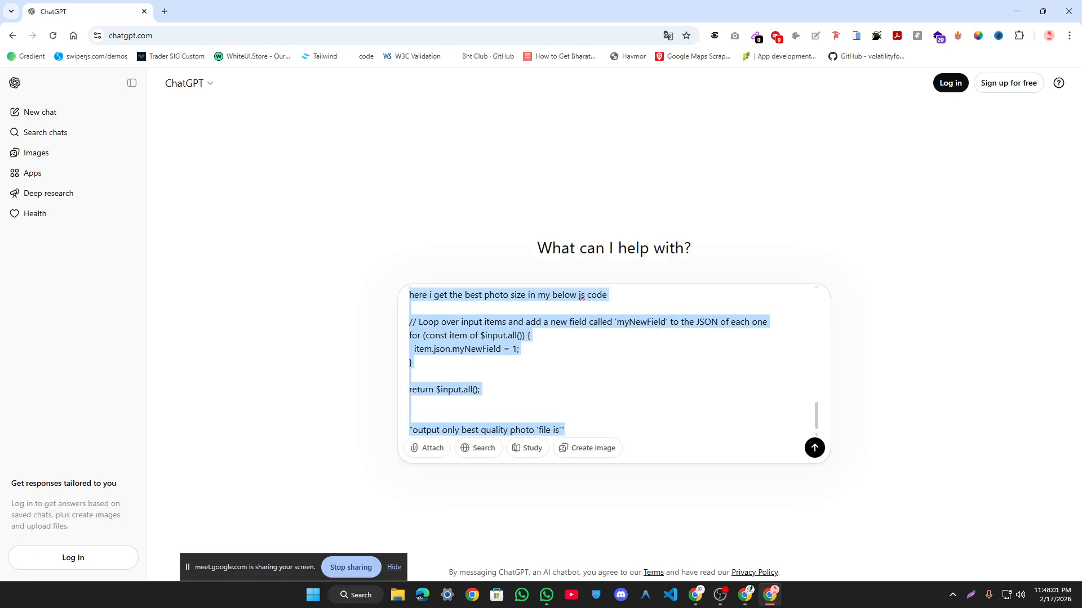
pyautogui.press('Right')
pyautogui.press('Return')
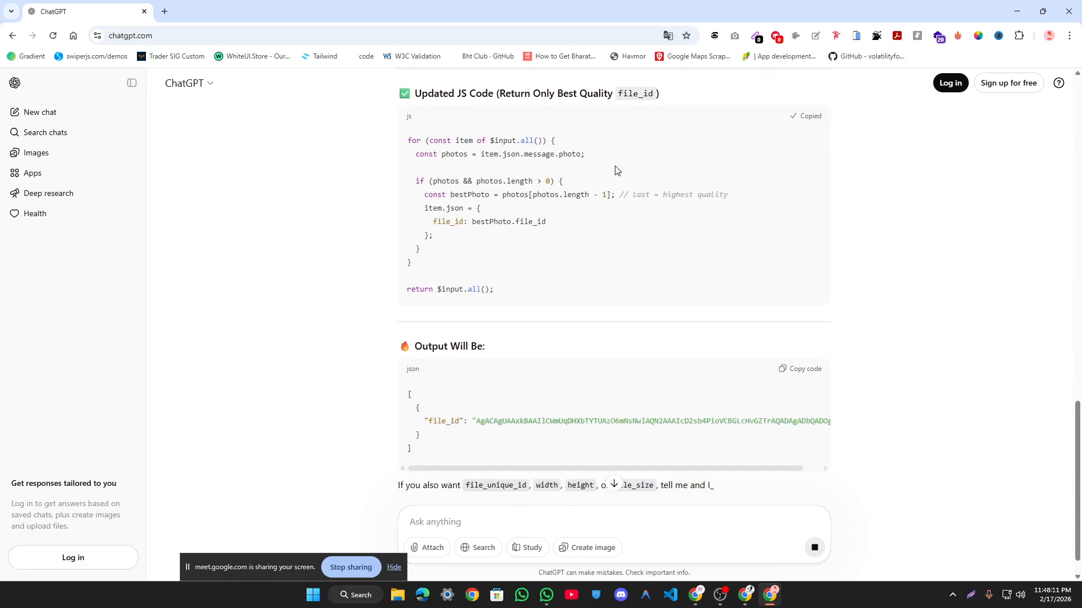
pyautogui.hotkey('alt', 'Tab')
# Step: Paste ChatGPT's code, test it, and swap line 2's photo path for the file_id input field
pyautogui.write('for (const item of $input.all()) {   const photos = item.json.message.photo;    if (photos && photos.length > 0) {     const bestPhoto = photos[photos.length - 1]; // last = highest quality     item.json = {       file_id: bestPhoto.file_id     };   } }  return $input.all();')
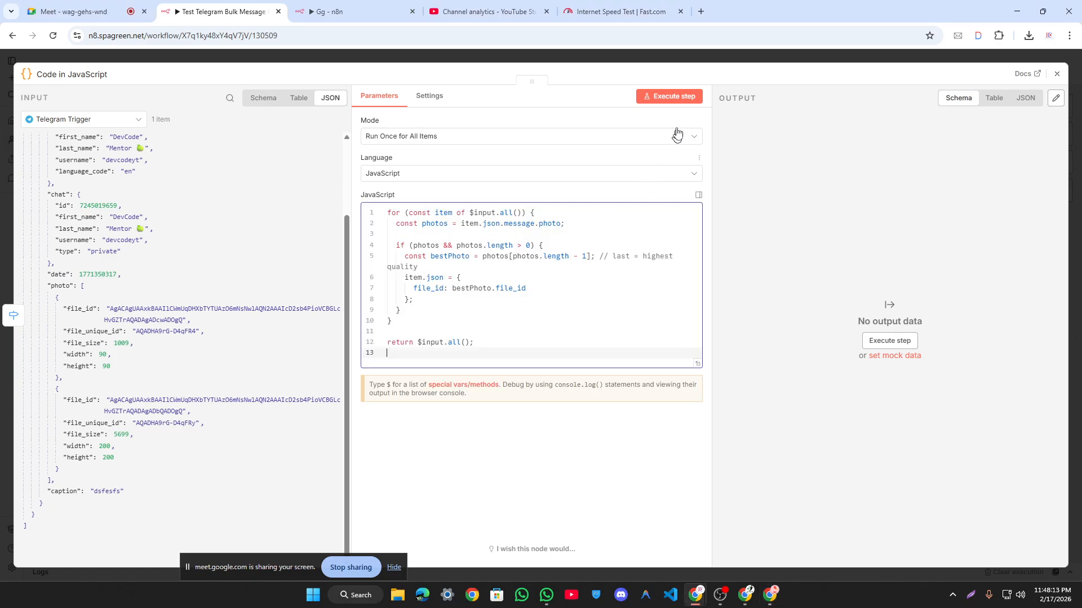
pyautogui.click(670, 96)
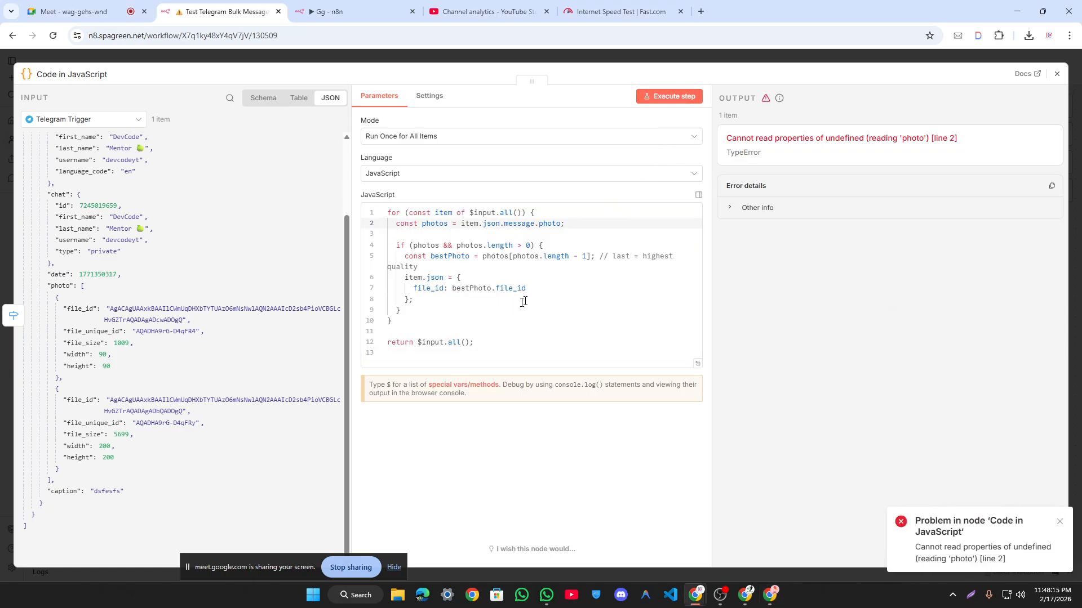
pyautogui.moveTo(968, 139); pyautogui.dragTo(816, 138)
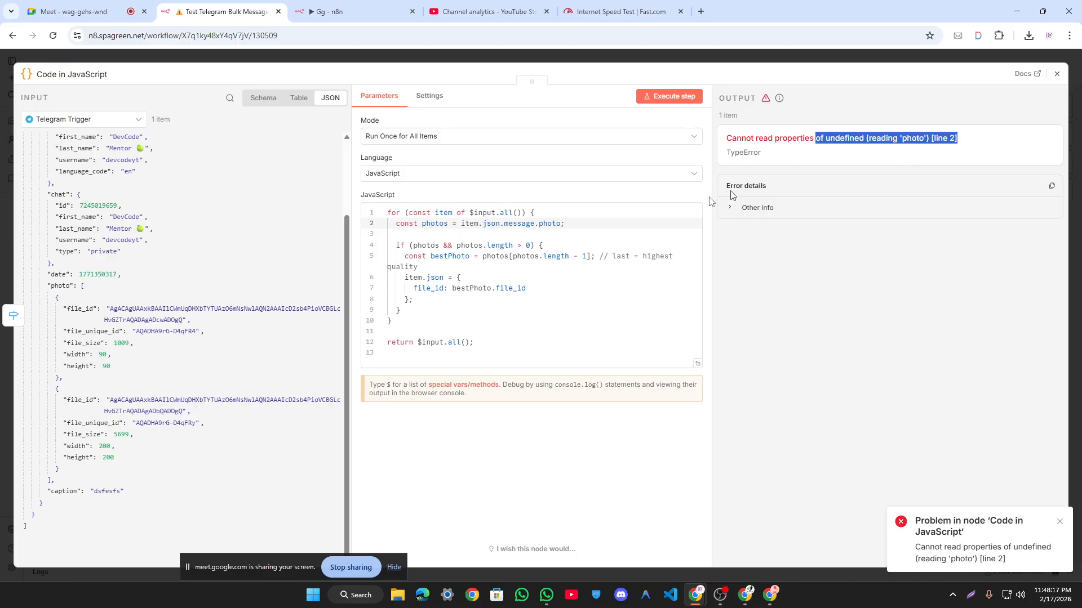
pyautogui.click(490, 223)
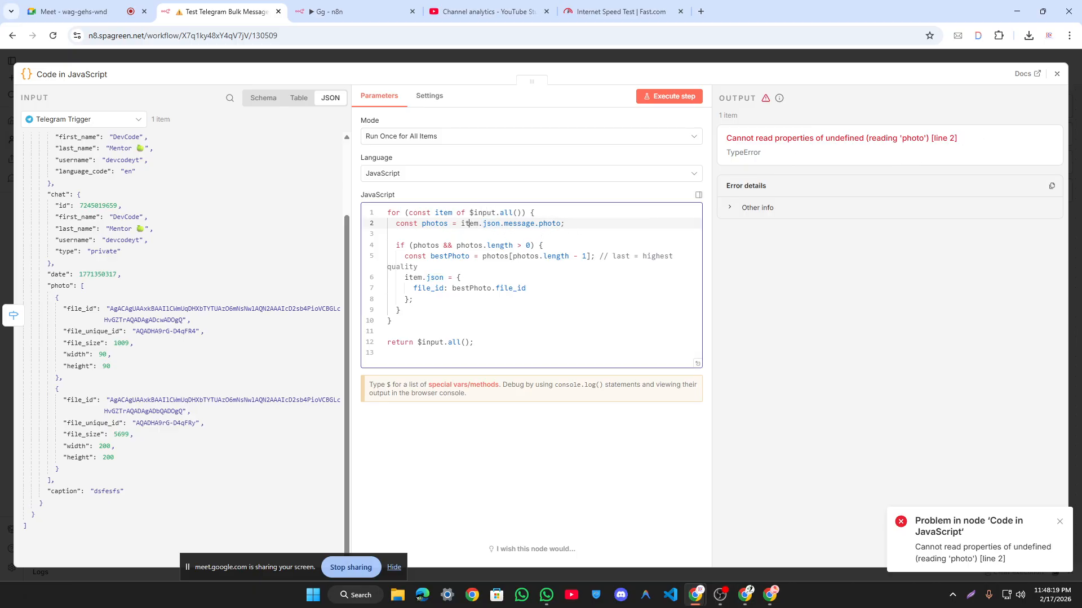
pyautogui.click(479, 223)
pyautogui.moveTo(460, 224); pyautogui.dragTo(560, 224)
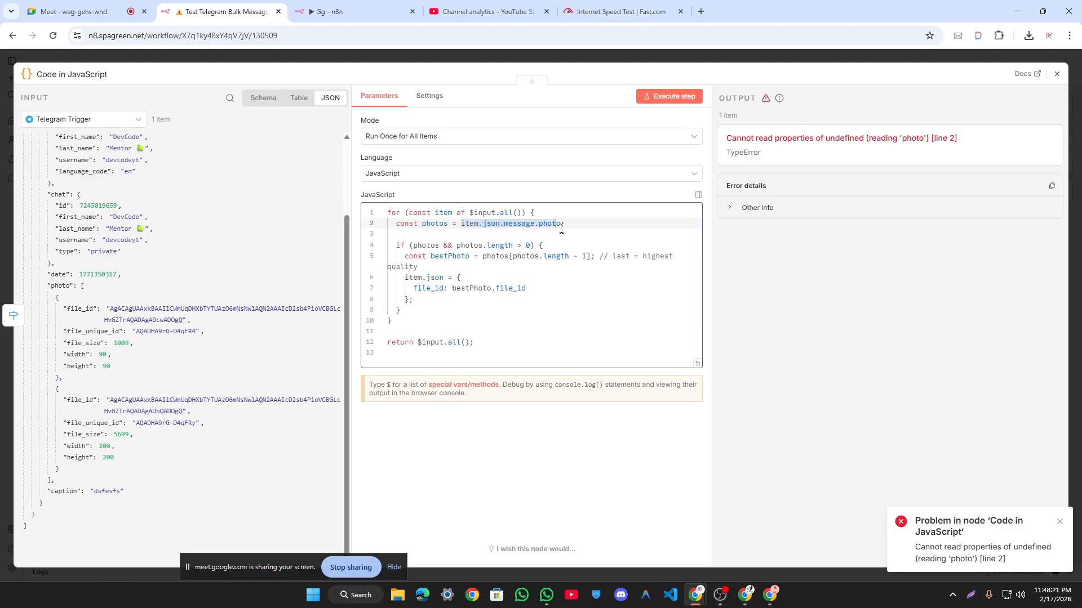
pyautogui.press('BackSpace')
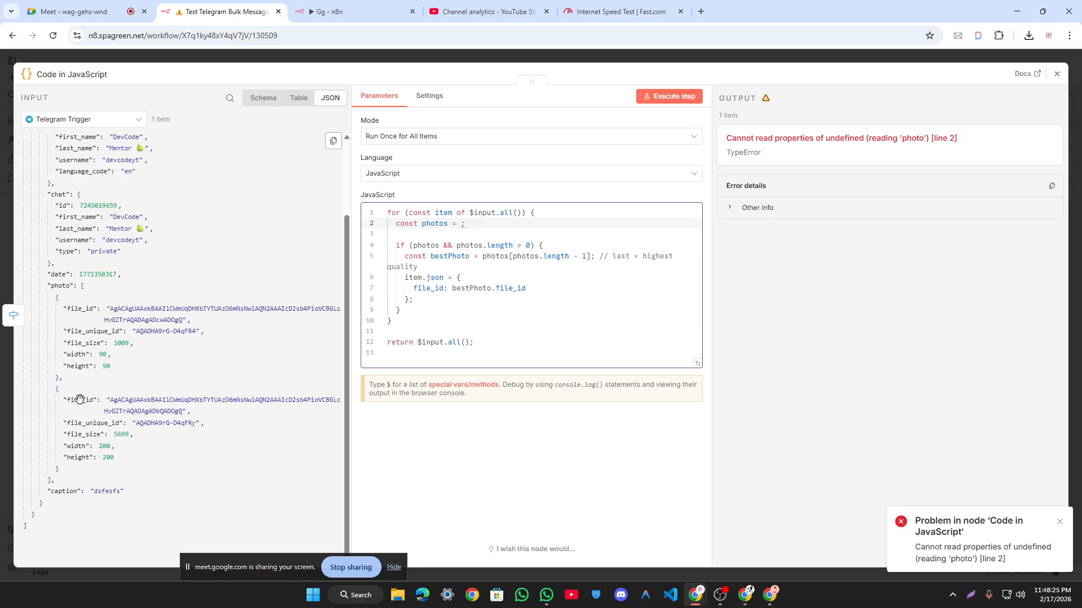
pyautogui.moveTo(80, 400); pyautogui.dragTo(460, 226)
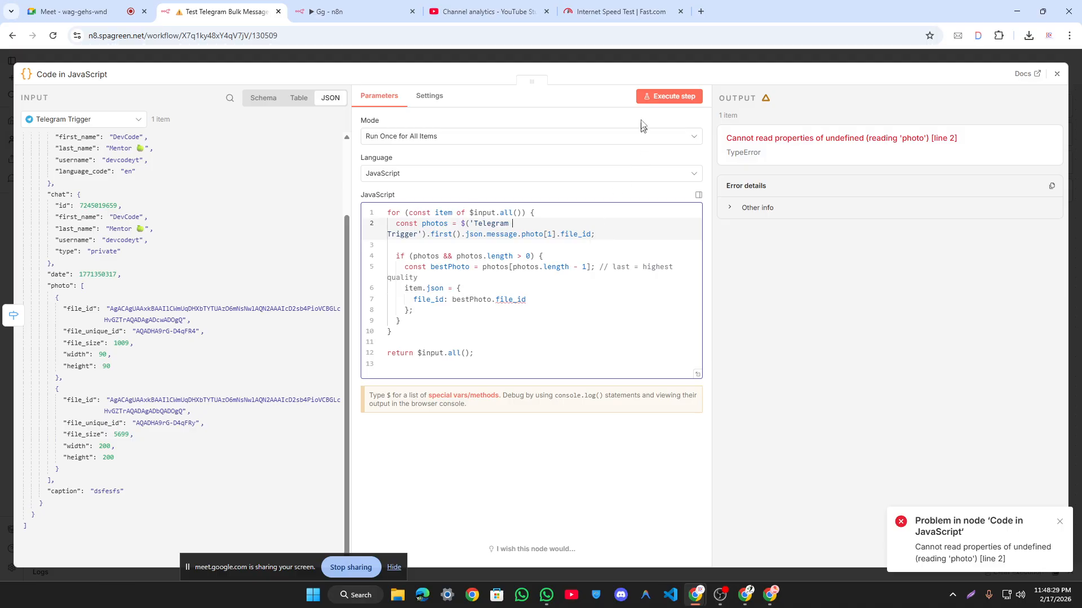
pyautogui.click(647, 95)
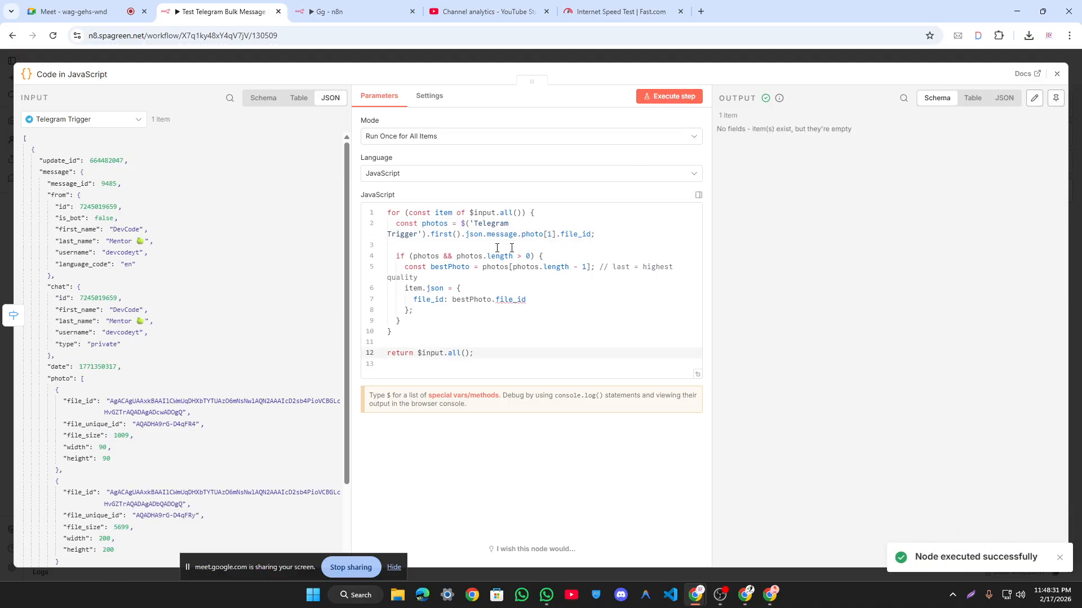
# Step: Try removing the space in 'Telegram Trigger' on line 2, rerun, then restore it
pyautogui.click(452, 243)
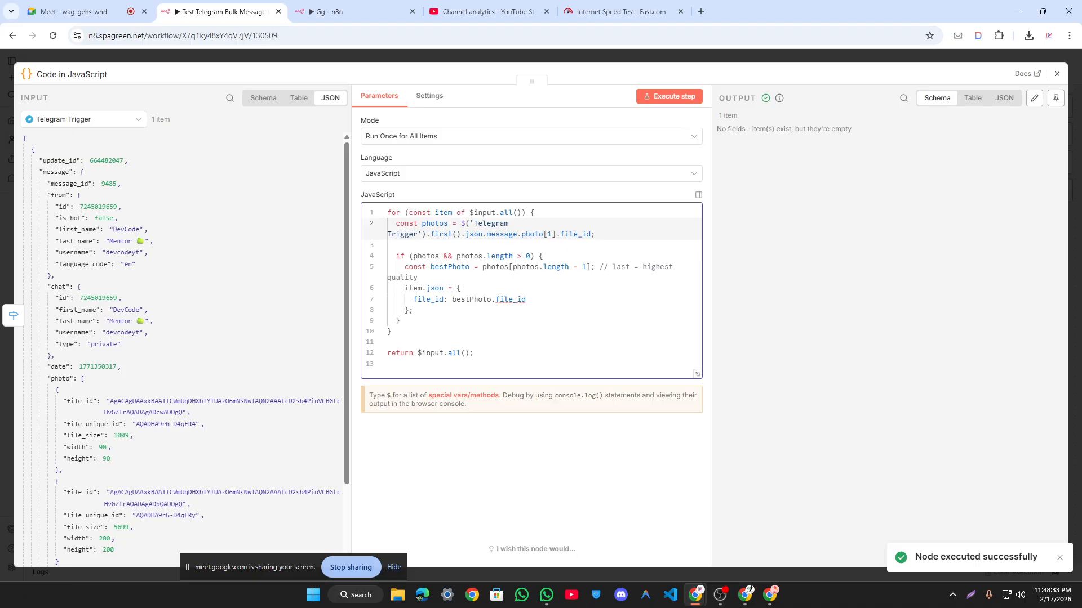
pyautogui.press('BackSpace')
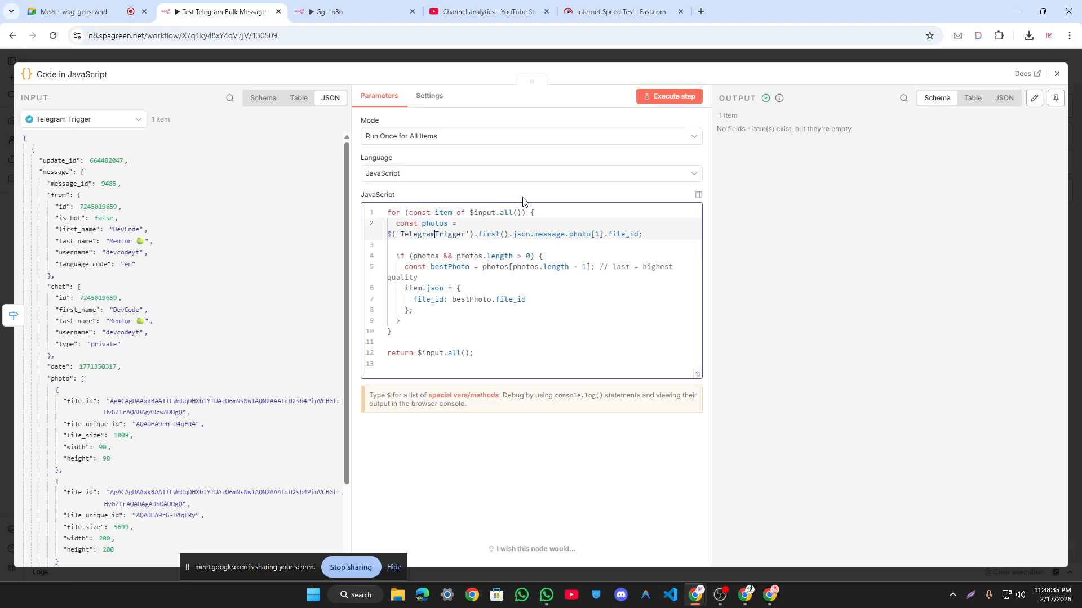
pyautogui.click(669, 98)
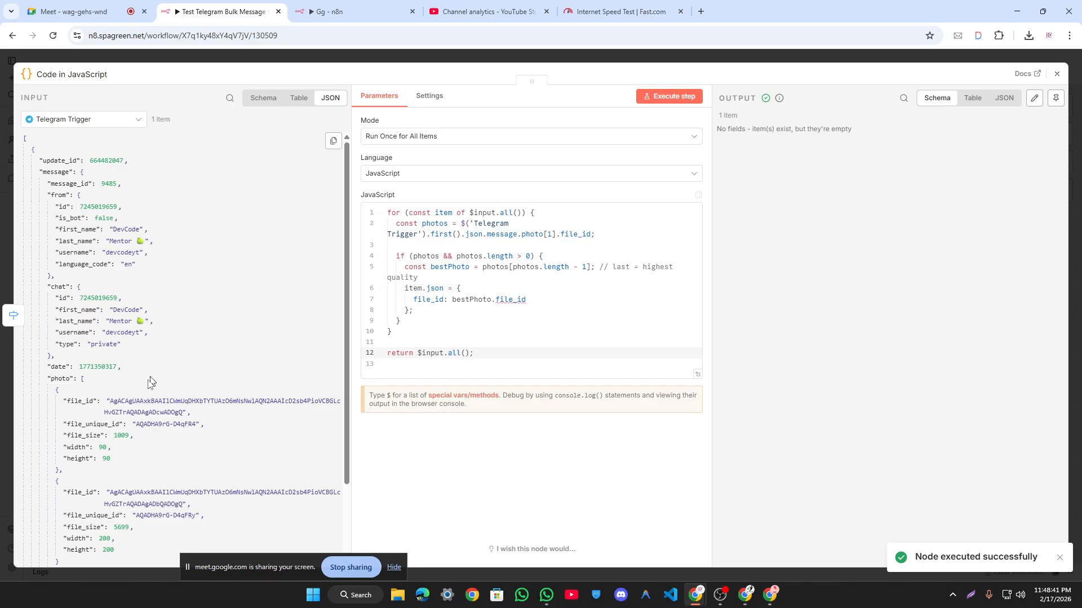
pyautogui.click(513, 300)
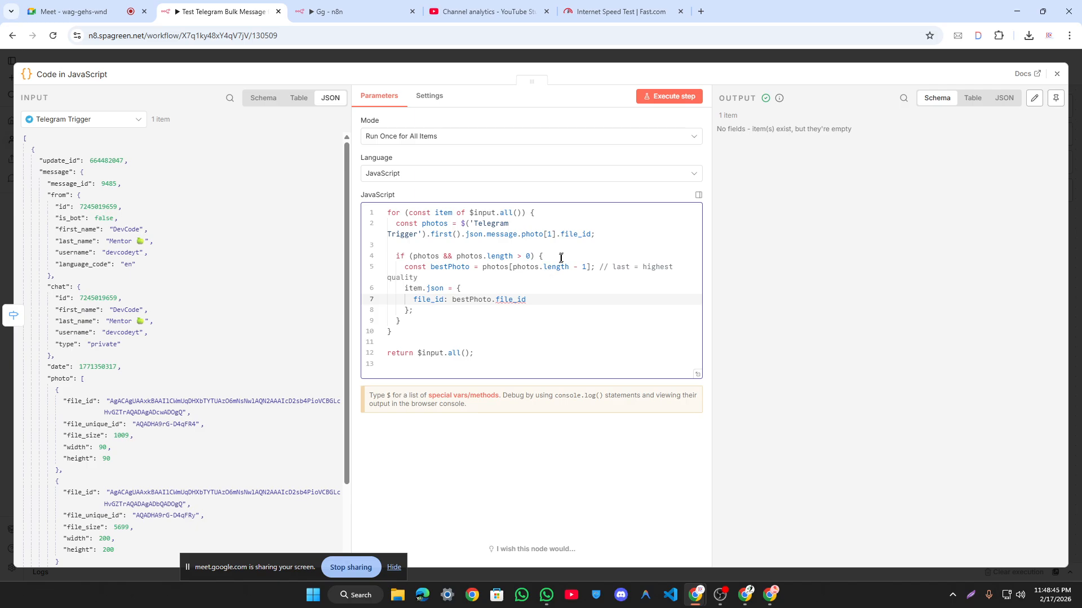
pyautogui.click(542, 256)
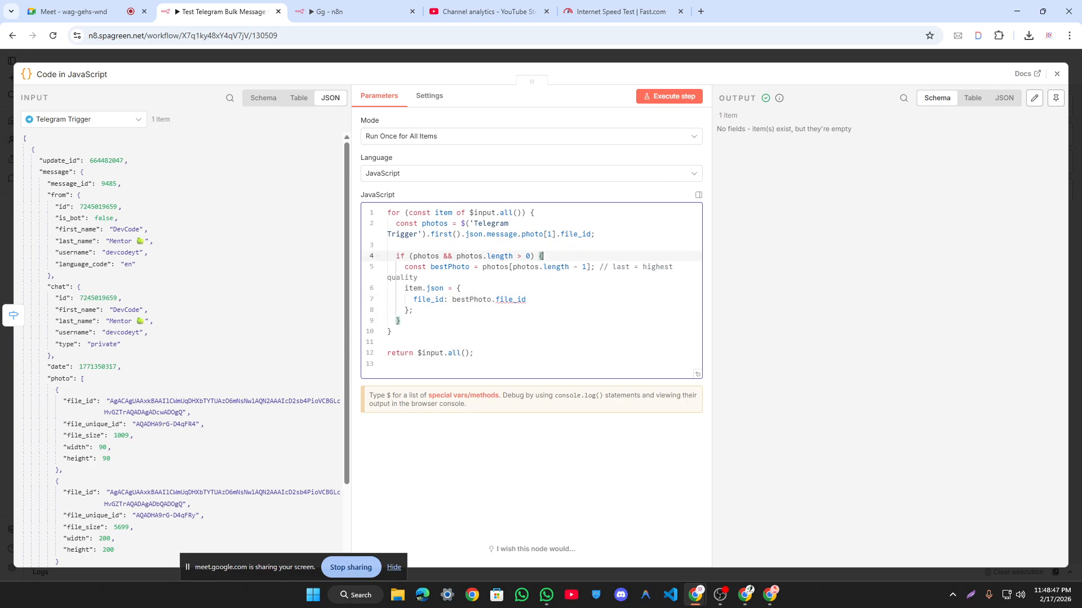
pyautogui.click(510, 223)
pyautogui.press('BackSpace')
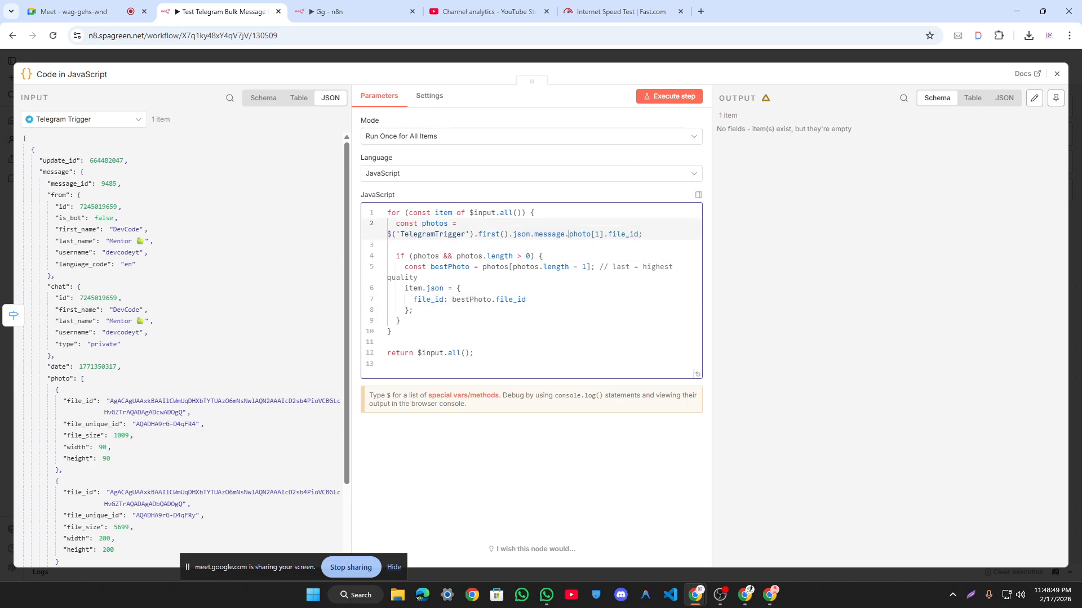
pyautogui.hotkey('ctrl', 'z')
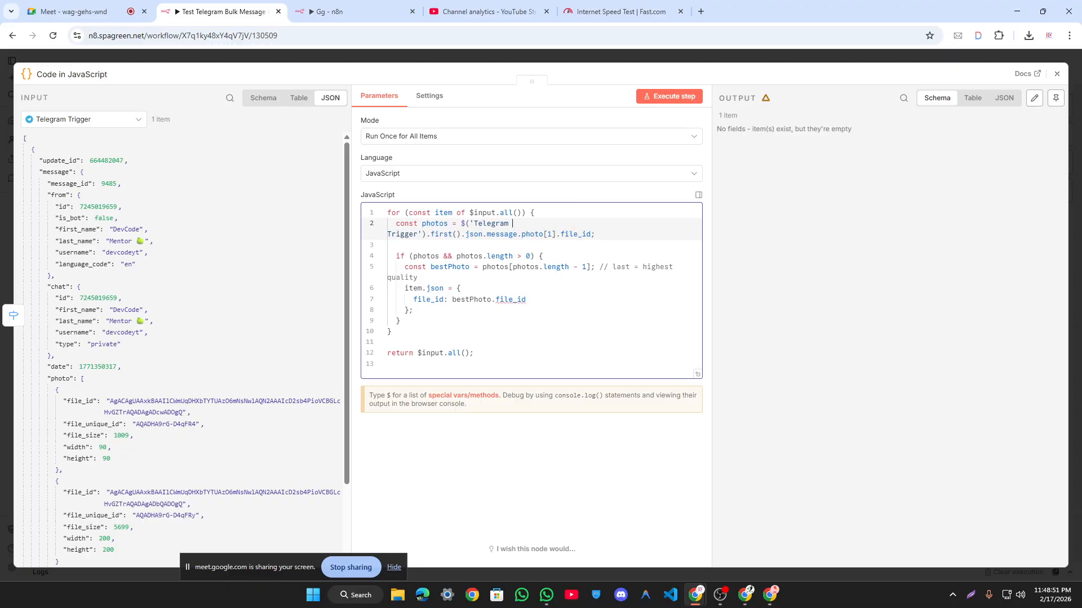
# Step: Check the message field's type hint, rerun, and revert line 2 to item.json.message.photo
pyautogui.click(496, 352)
pyautogui.moveTo(498, 234)
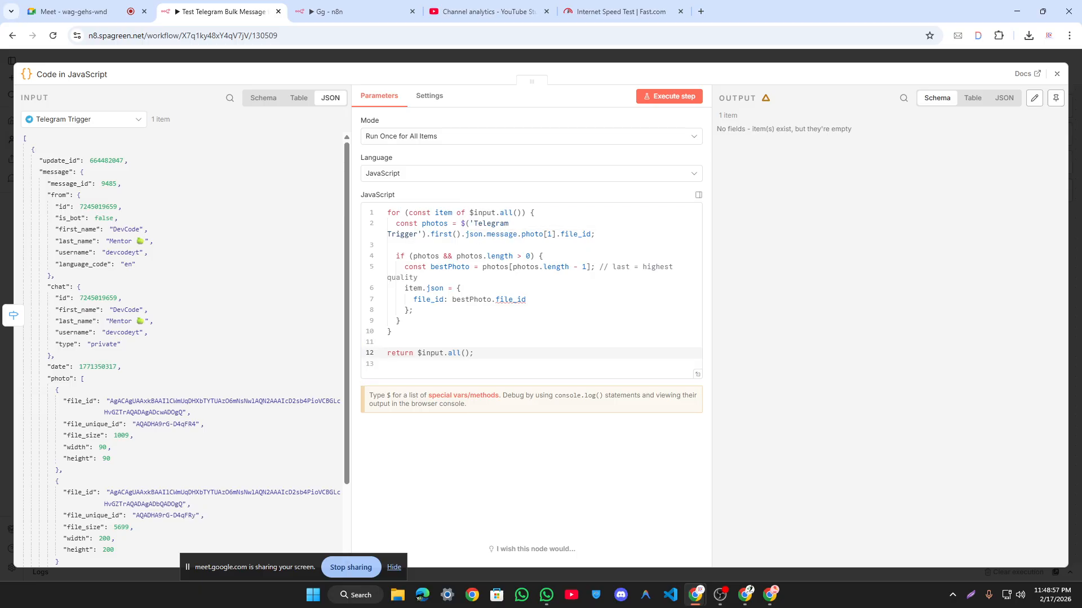
pyautogui.click(502, 246)
pyautogui.click(667, 97)
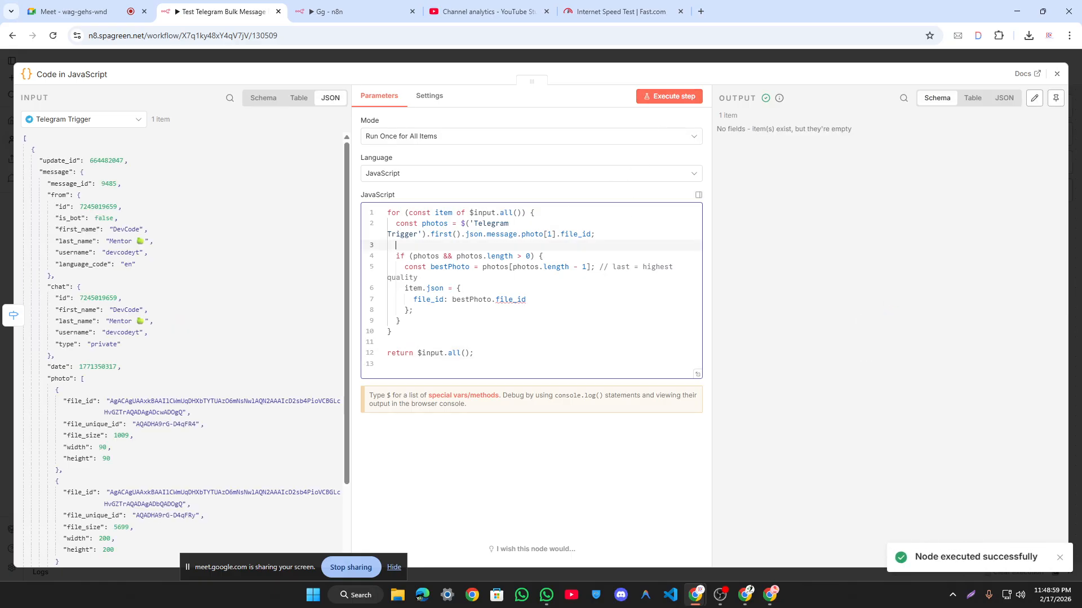
pyautogui.hotkey('ctrl', 'z')
pyautogui.hotkey('ctrl', 'z')
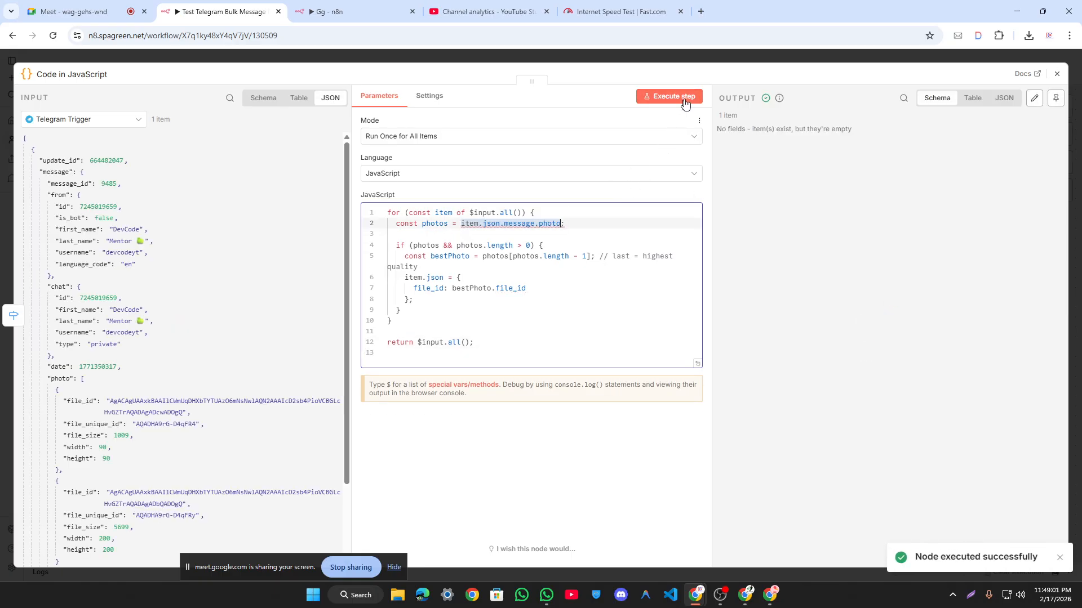
# Step: Rerun the Code node and paste its undefined 'photo' error into ChatGPT's message box
pyautogui.click(676, 103)
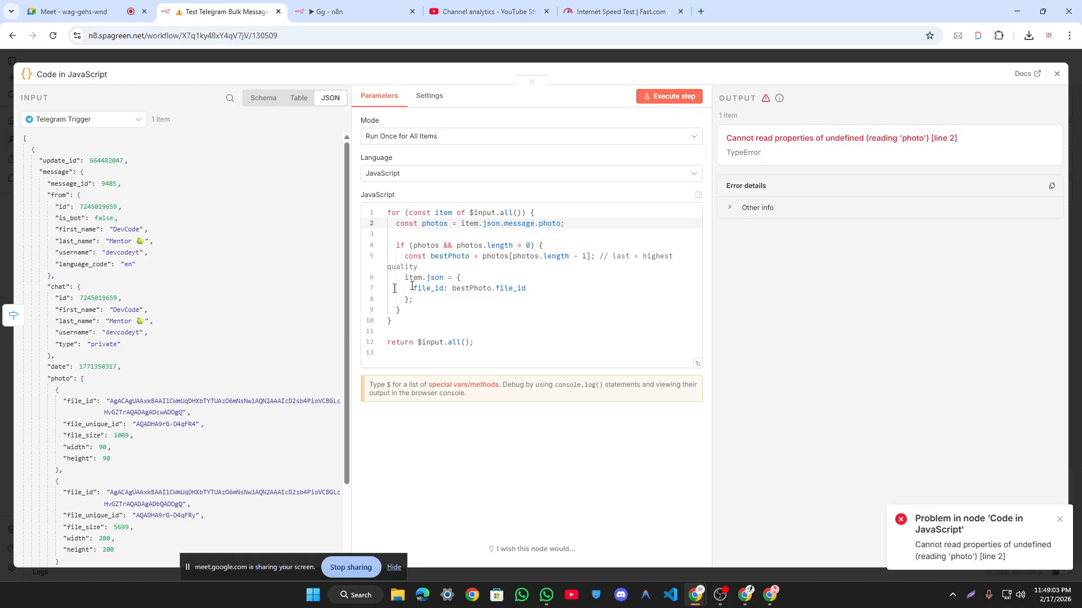
pyautogui.moveTo(725, 138); pyautogui.dragTo(978, 137)
pyautogui.hotkey('ctrl', 'c')
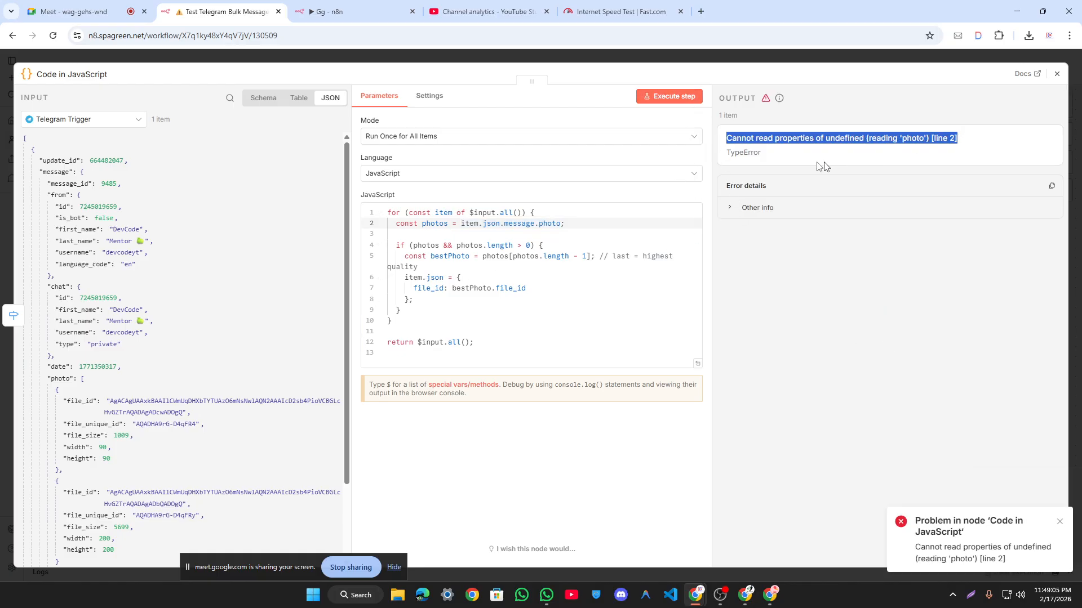
pyautogui.hotkey('alt', 'Tab')
pyautogui.hotkey('ctrl', 'v')
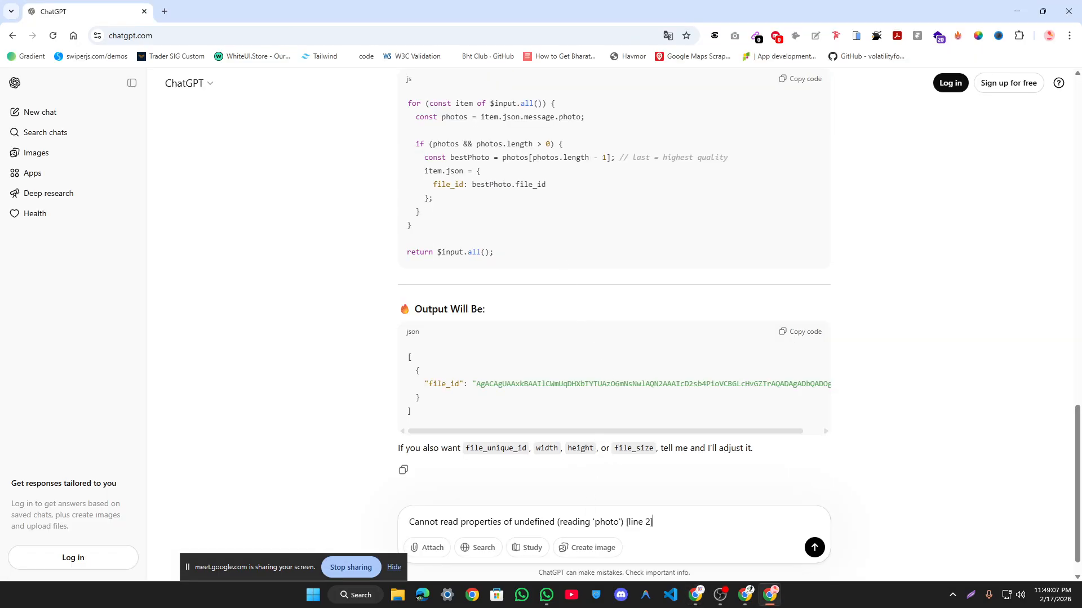
pyautogui.hotkey('shift', 'Return')
pyautogui.hotkey('alt', 'Tab')
pyautogui.scroll(-3, 191, 301)
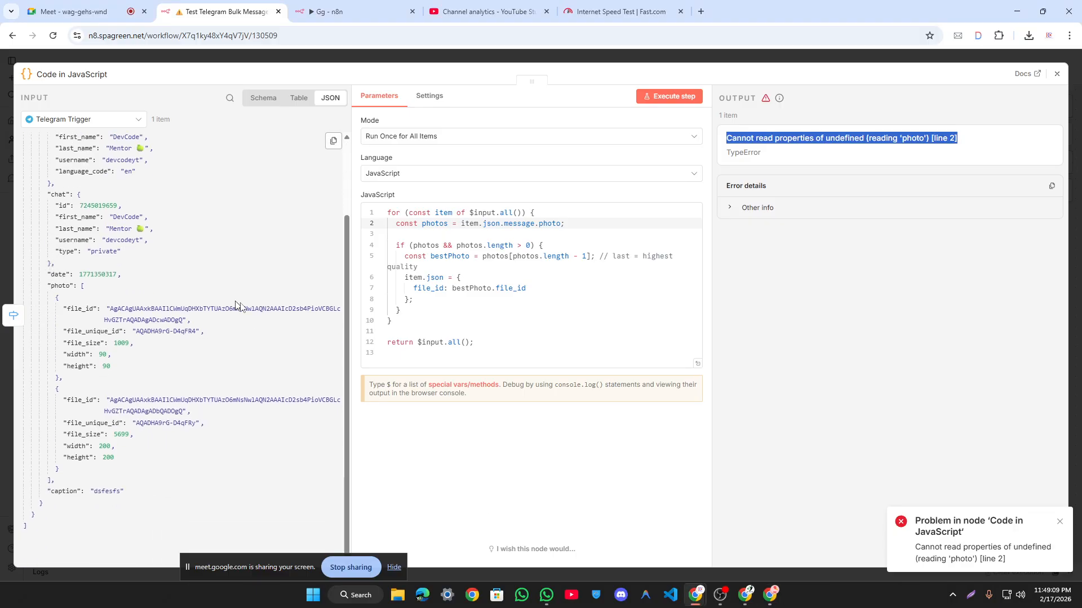
# Step: Screenshot the code editor, box the error, photo input entries and line 2, and copy it
pyautogui.press('super+shift+s')
pyautogui.moveTo(0, 53); pyautogui.dragTo(1007, 551)
pyautogui.click(1019, 488)
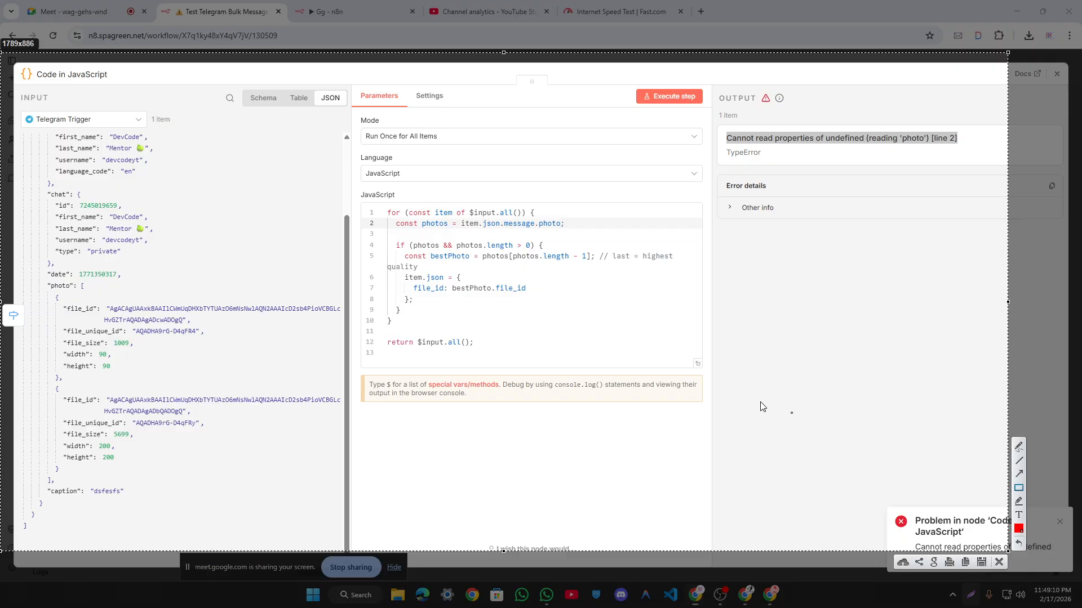
pyautogui.moveTo(723, 124)
pyautogui.mouseDown()
pyautogui.moveTo(767, 162)
pyautogui.moveTo(969, 161)
pyautogui.mouseUp()
pyautogui.moveTo(49, 296)
pyautogui.mouseDown()
pyautogui.moveTo(135, 338)
pyautogui.moveTo(101, 323)
pyautogui.moveTo(147, 491)
pyautogui.moveTo(153, 471)
pyautogui.mouseUp()
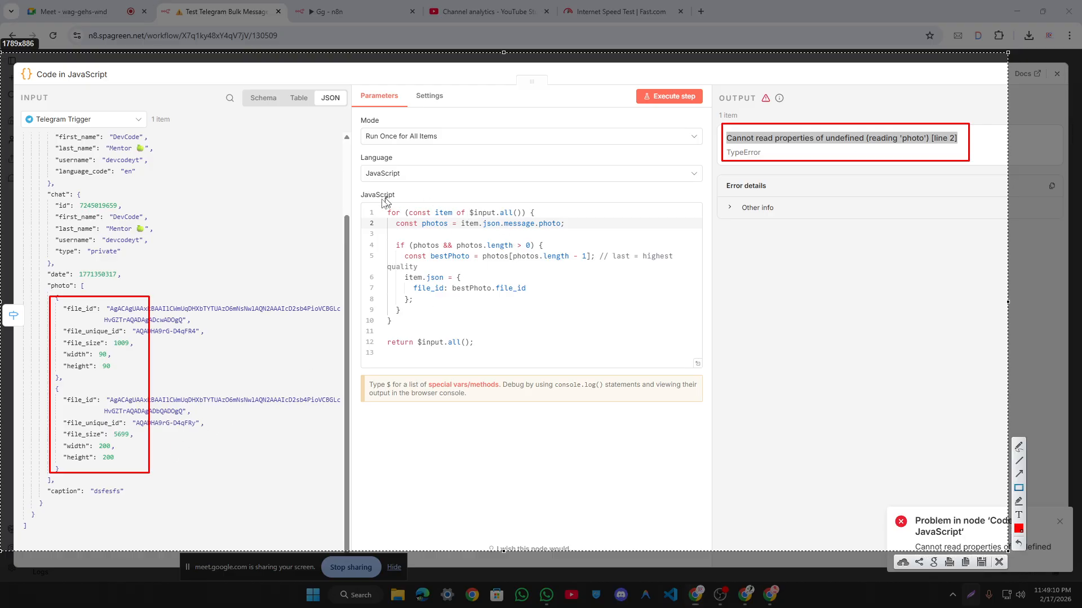
pyautogui.moveTo(382, 219); pyautogui.dragTo(571, 233)
pyautogui.click(965, 562)
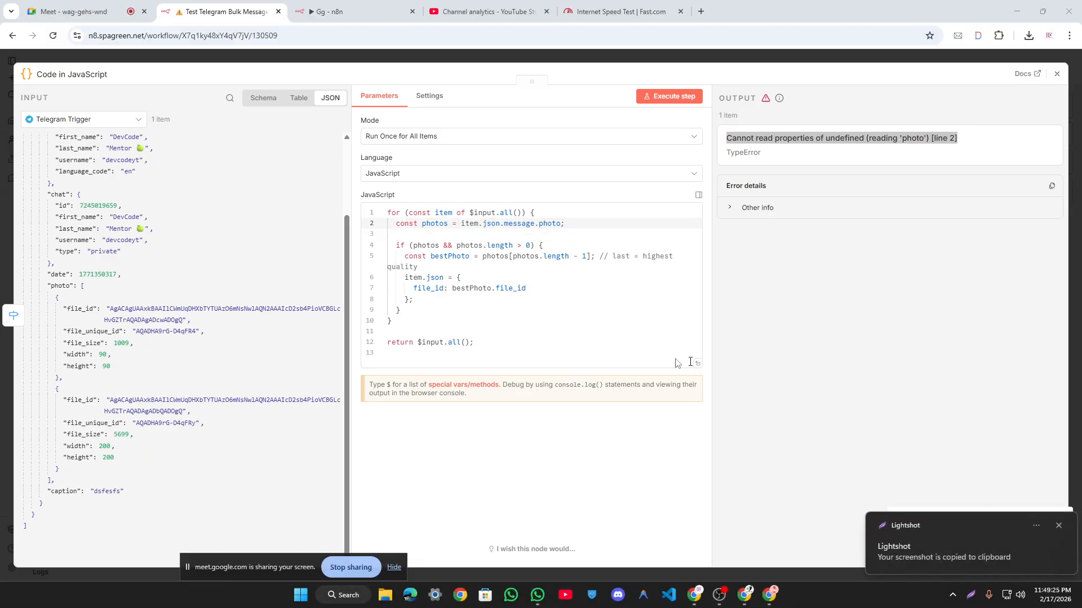
pyautogui.hotkey('alt', 'Tab')
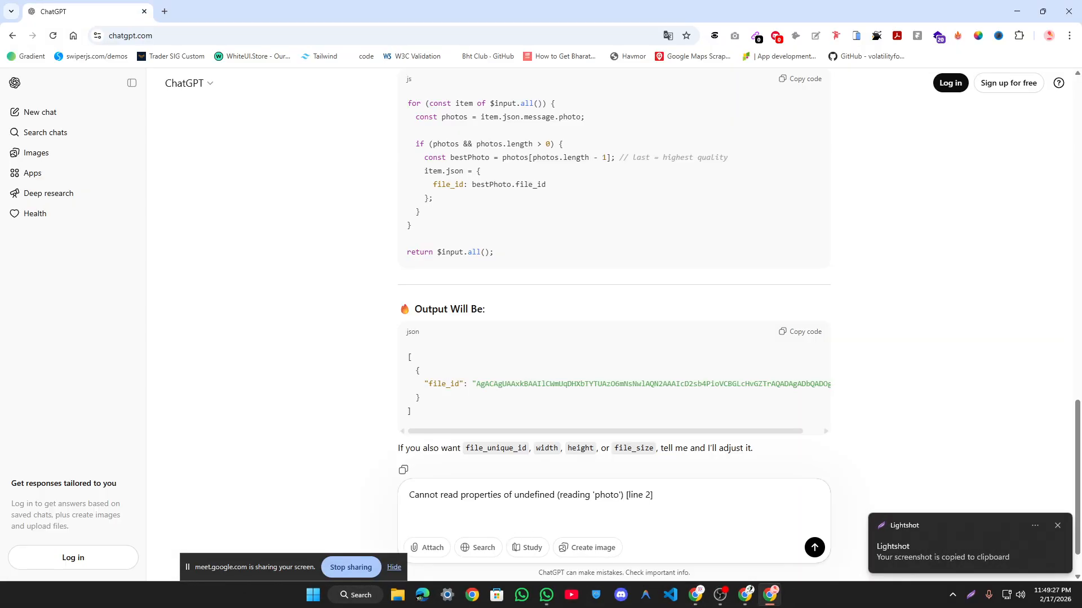
# Step: Send ChatGPT the annotated screenshot with 'solves this error carefully' under the 'photo' error
pyautogui.hotkey('ctrl', 'v')
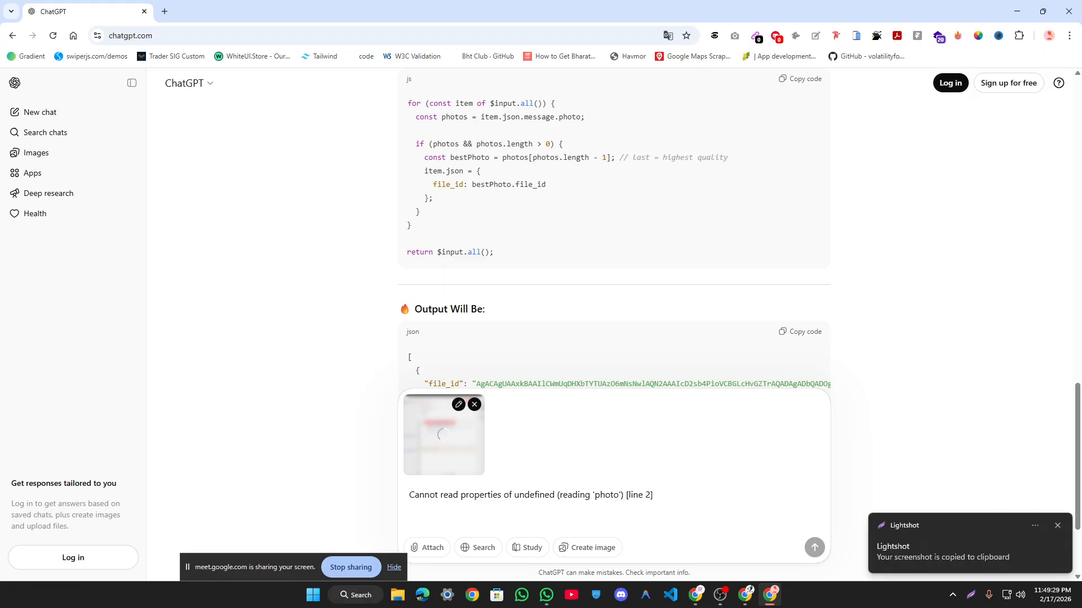
pyautogui.write('solves this')
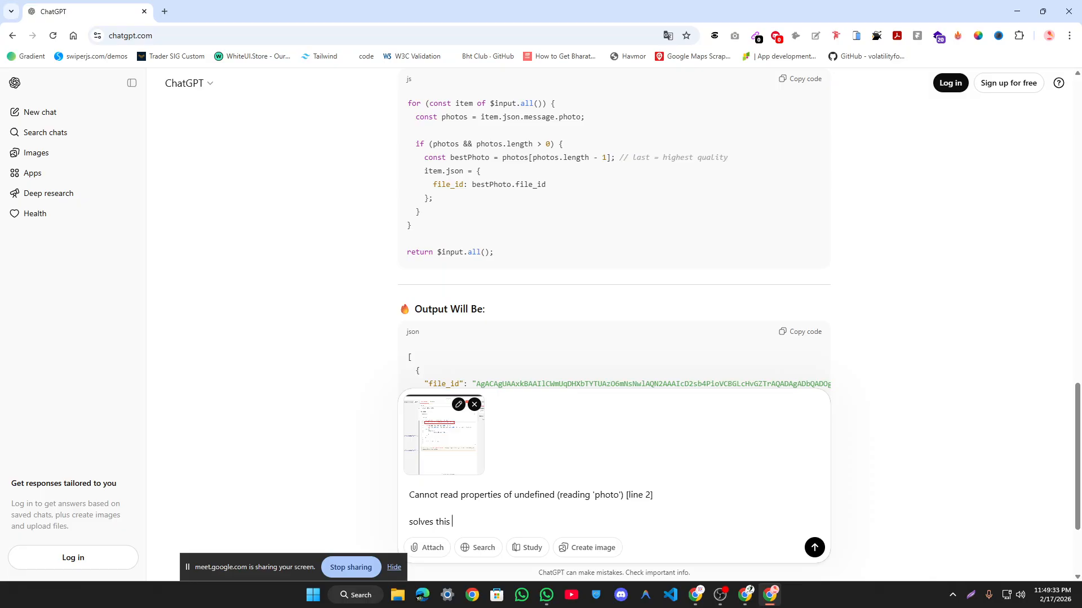
pyautogui.write(' error carefully')
pyautogui.press('Return')
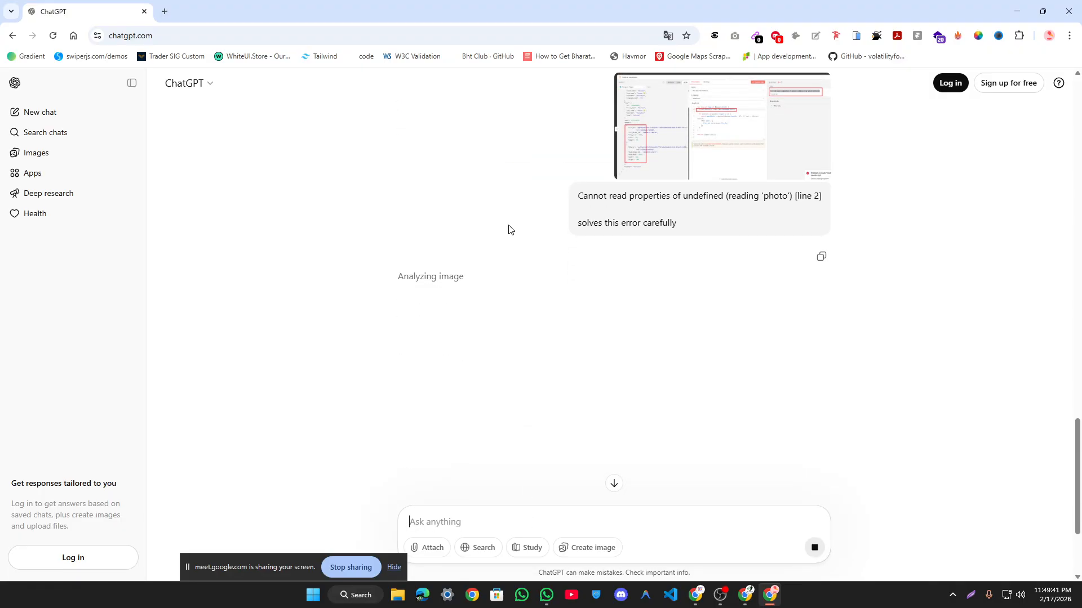
pyautogui.scroll(2, 545, 237)
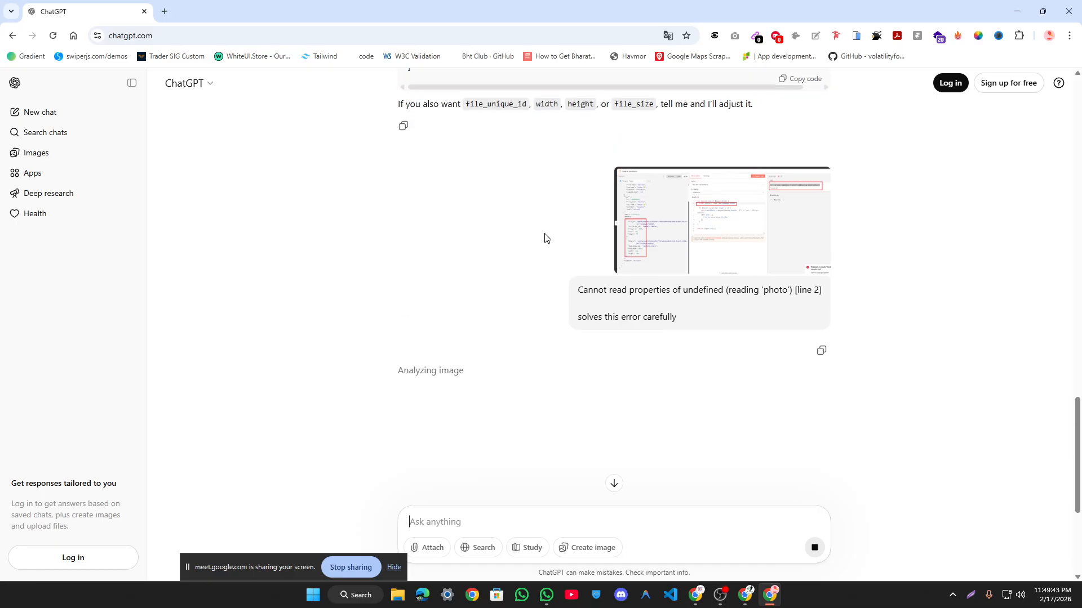
pyautogui.scroll(2, 545, 239)
pyautogui.scroll(-2, 548, 239)
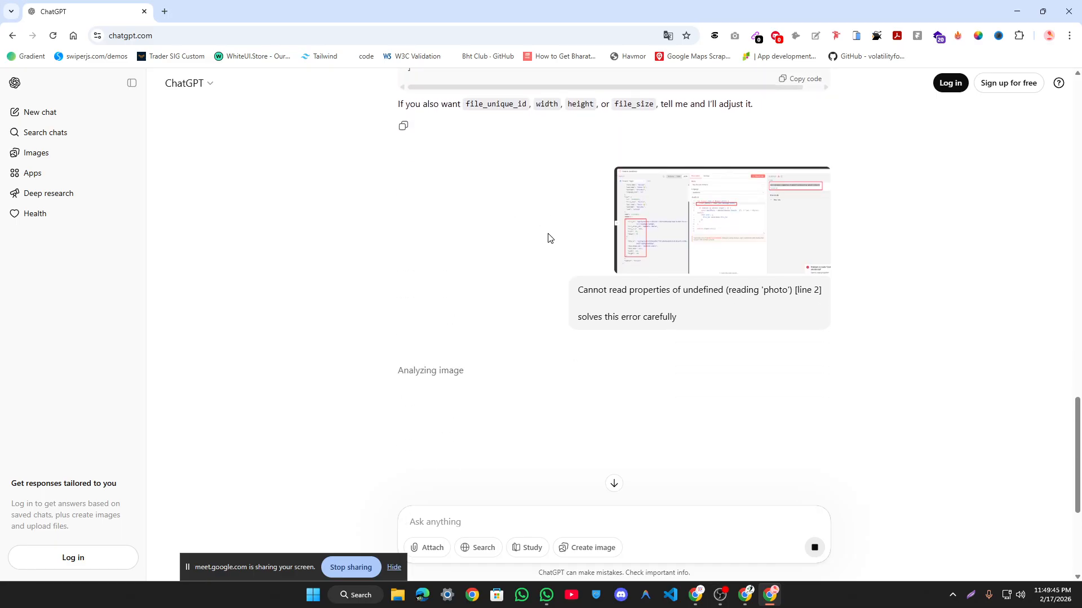
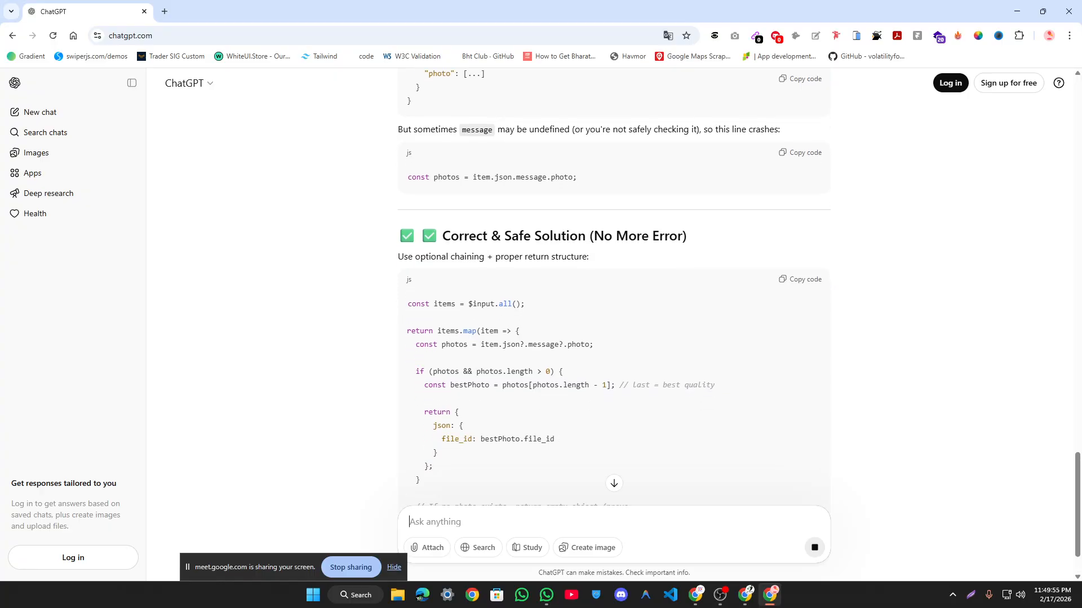
# Step: Copy ChatGPT's optional-chaining fix for the 'photo' error and go back to the n8n workflow
pyautogui.click(811, 169)
pyautogui.hotkey('alt', 'Tab')
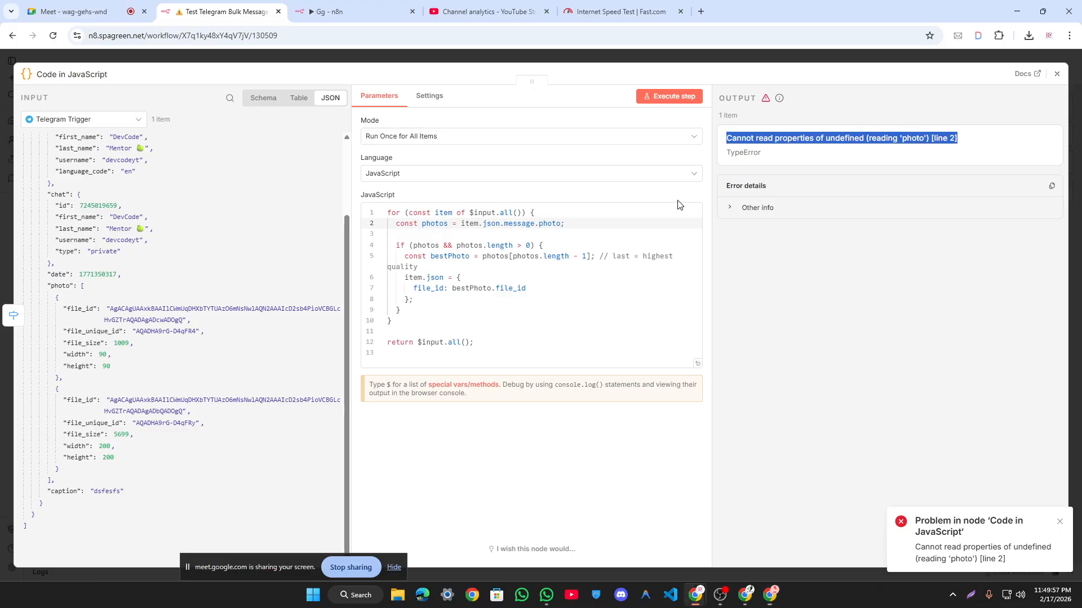
# Step: Replace the Code node script with the optional-chaining version and run it
pyautogui.hotkey('ctrl', 'a')
pyautogui.hotkey('ctrl', 'v')
pyautogui.click(682, 95)
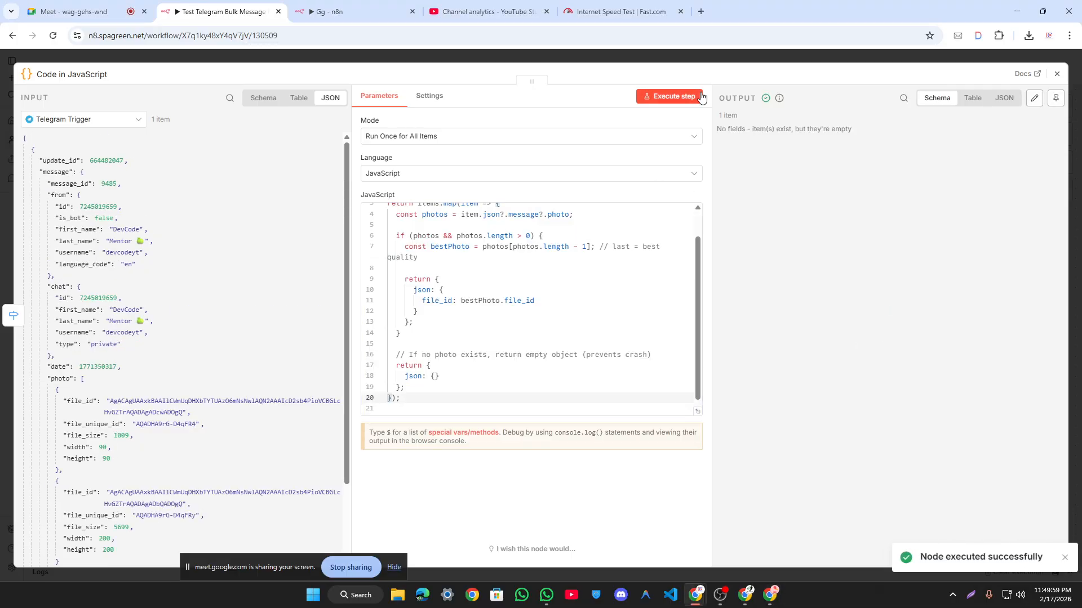
pyautogui.scroll(1, 470, 254)
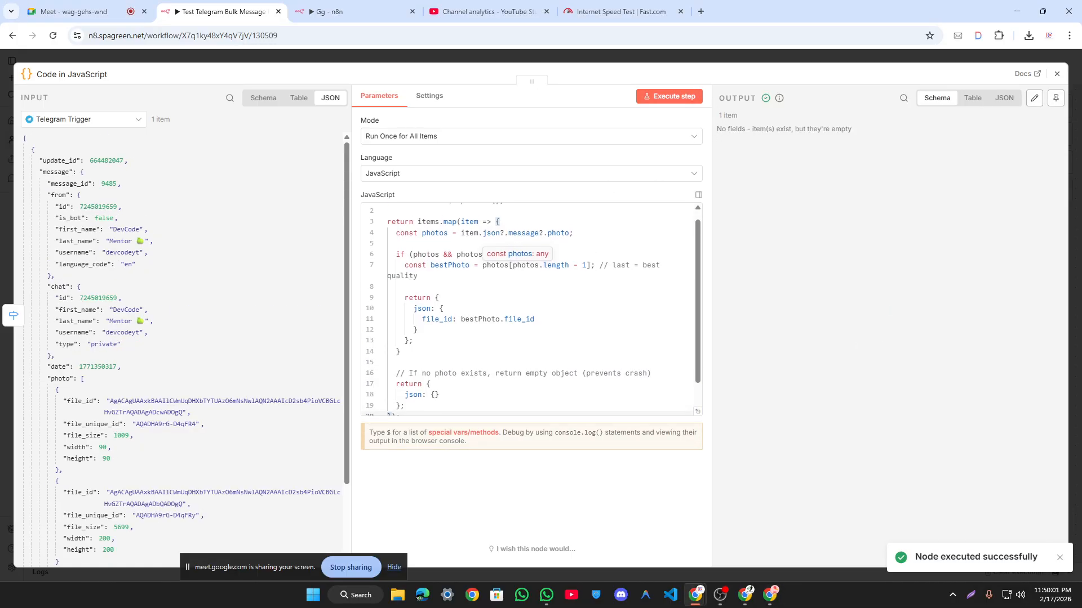
pyautogui.scroll(1, 470, 254)
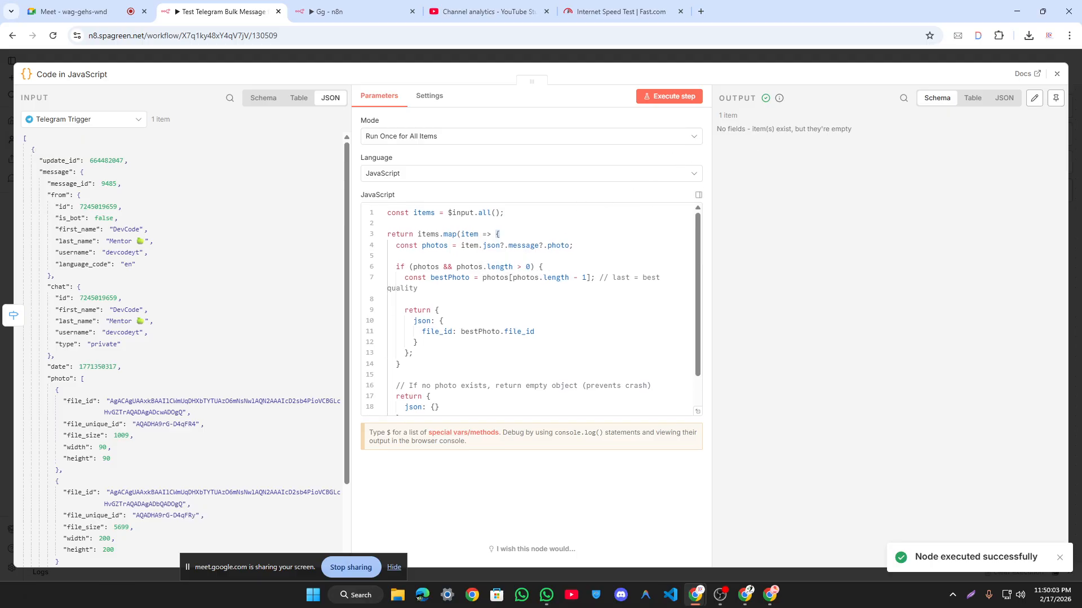
pyautogui.scroll(-2, 204, 311)
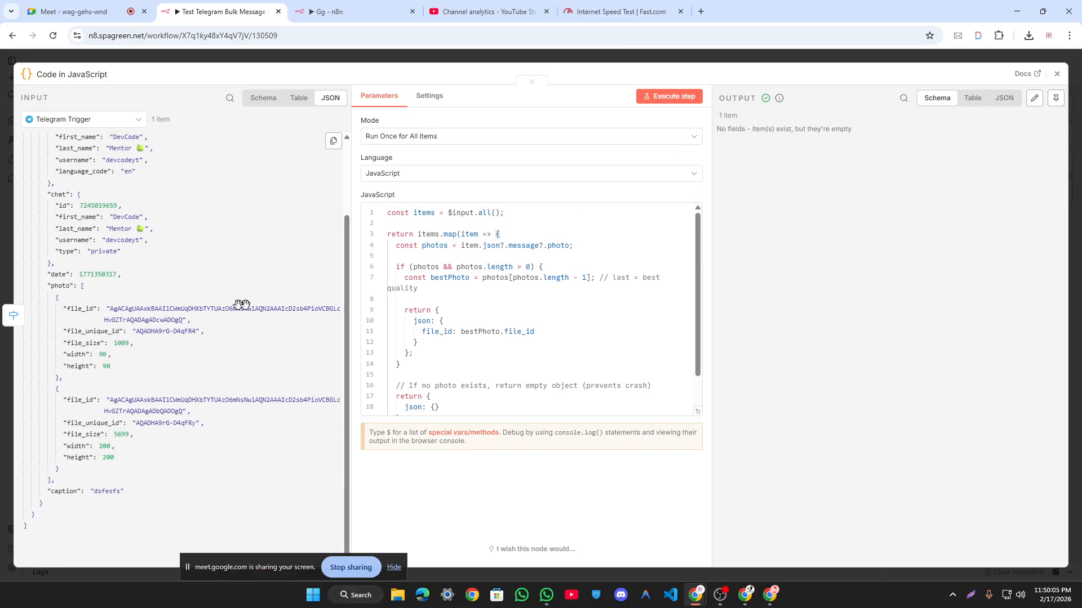
# Step: Review the photos and bestPhoto lines, then scroll ChatGPT to its ultra-clean version
pyautogui.click(442, 279)
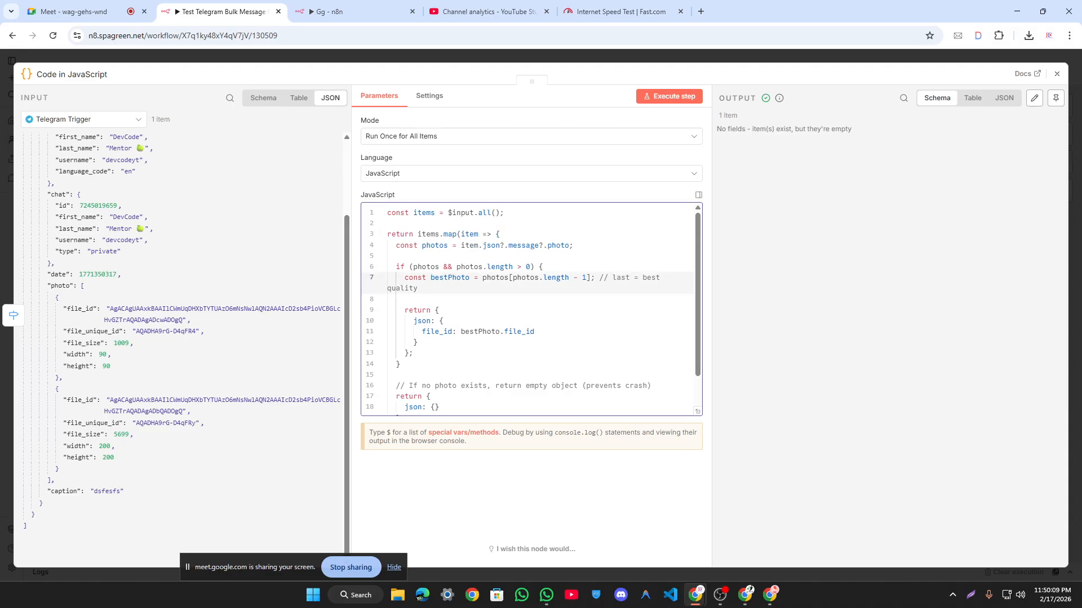
pyautogui.click(433, 246)
pyautogui.scroll(-1, 529, 310)
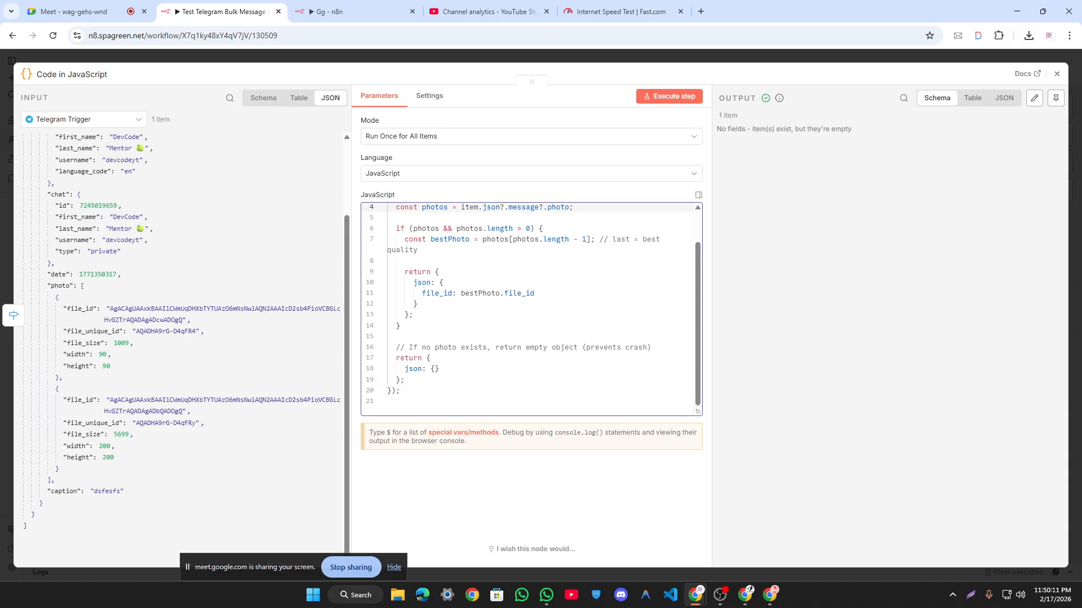
pyautogui.hotkey('alt', 'Tab')
pyautogui.scroll(-7, 561, 293)
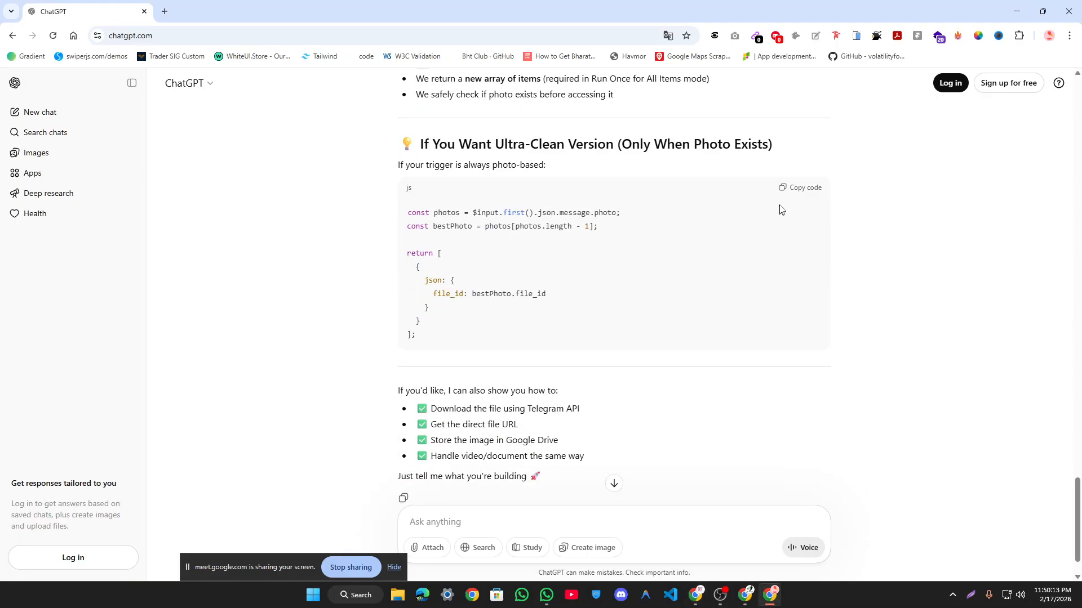
# Step: Paste ChatGPT's ultra-clean code into the Code node and run it
pyautogui.click(802, 188)
pyautogui.hotkey('alt', 'Tab')
pyautogui.hotkey('ctrl', 'a')
pyautogui.hotkey('ctrl', 'v')
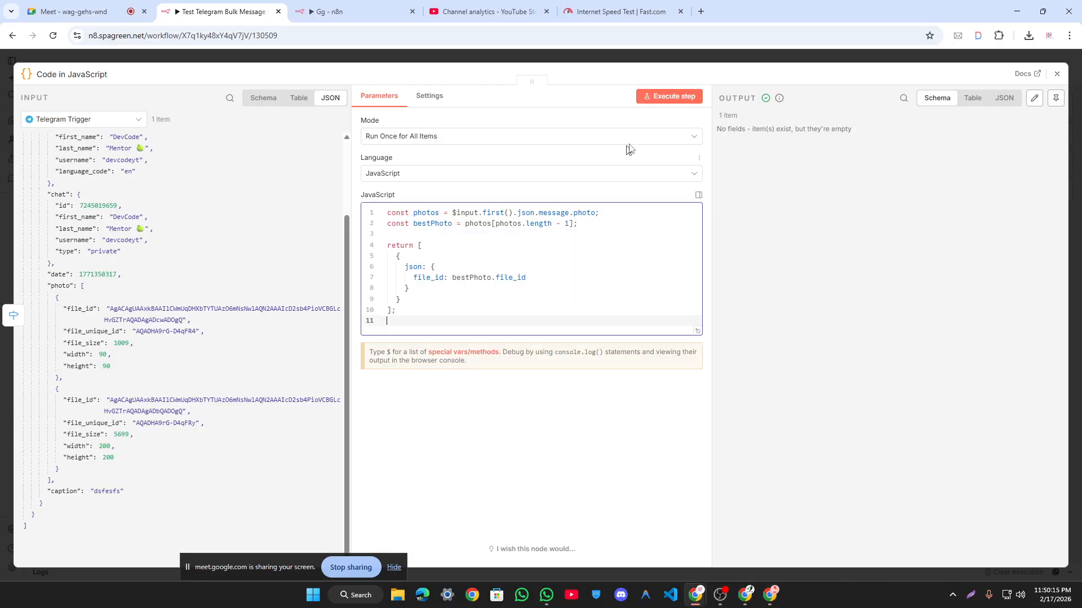
pyautogui.click(669, 96)
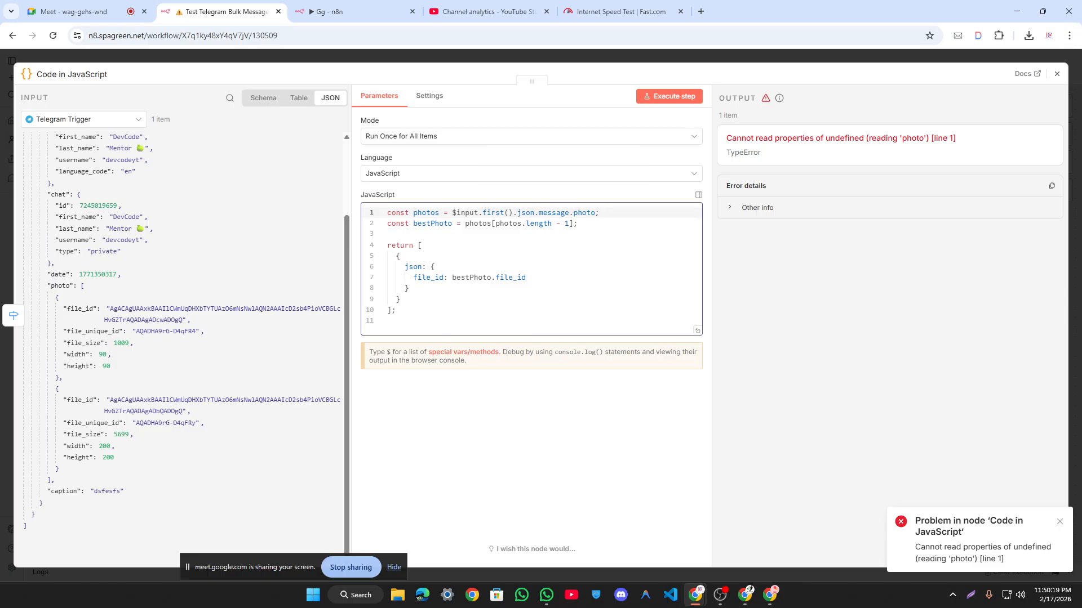
# Step: Replace $input.first() with $('Telegram Trigger').first() on line 1 and rerun the node
pyautogui.moveTo(452, 213); pyautogui.dragTo(584, 212)
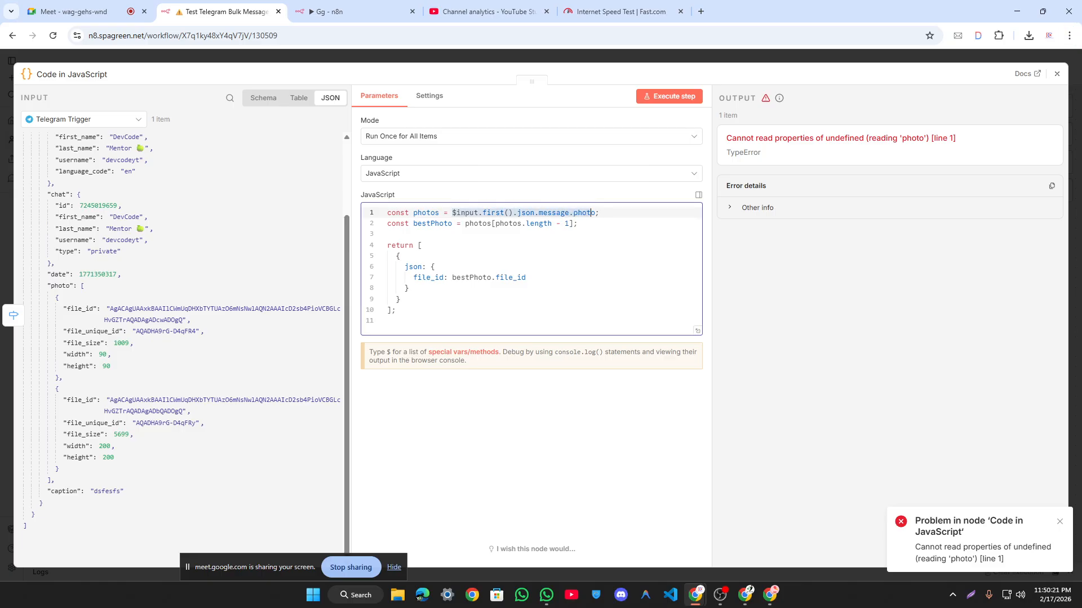
pyautogui.press('BackSpace')
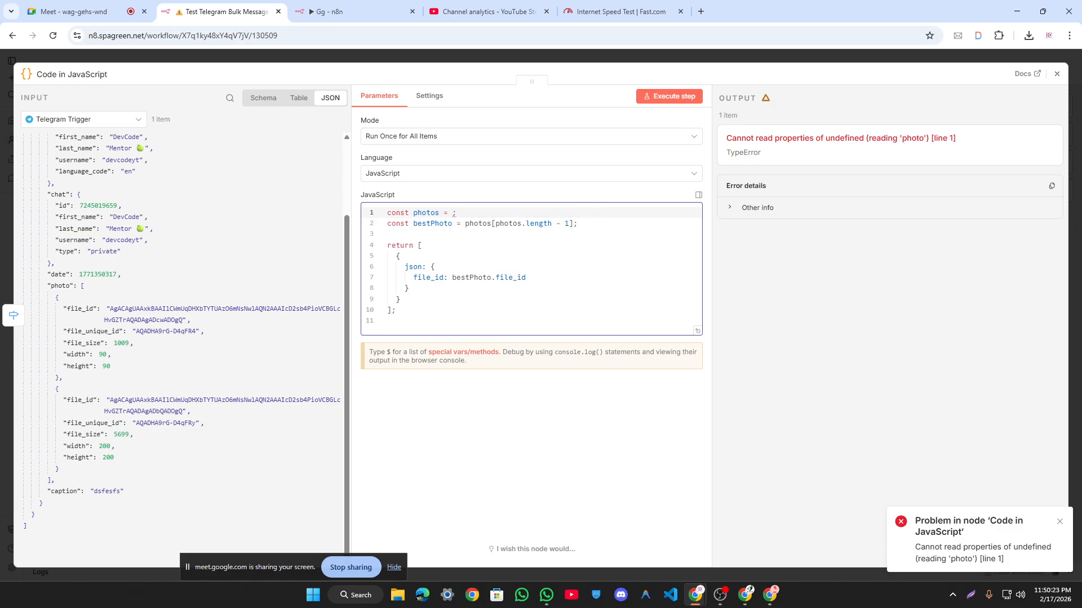
pyautogui.write('$')
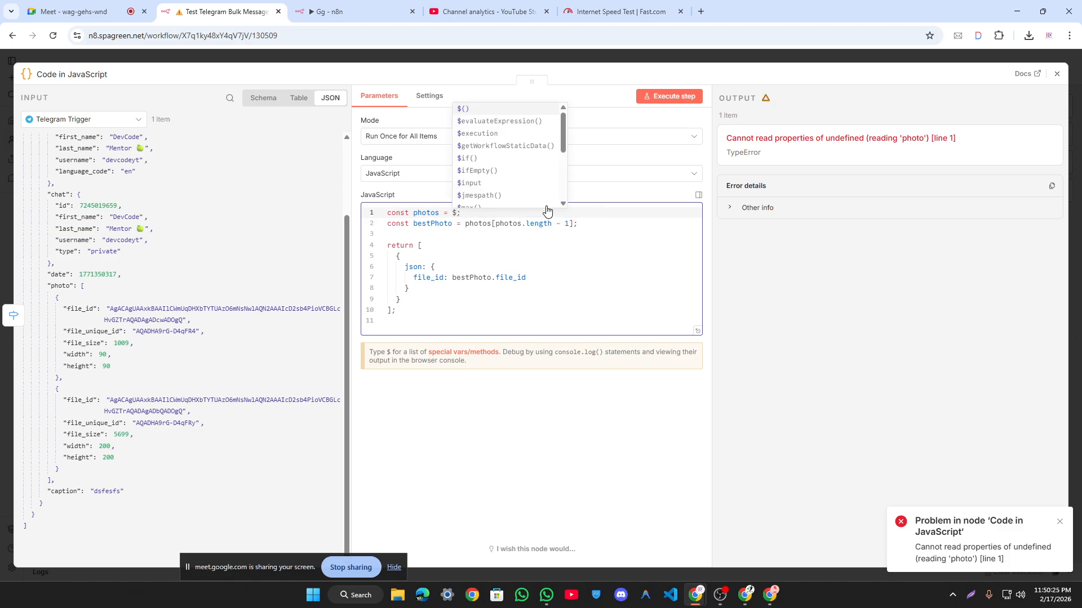
pyautogui.write('te')
pyautogui.write('egramT')
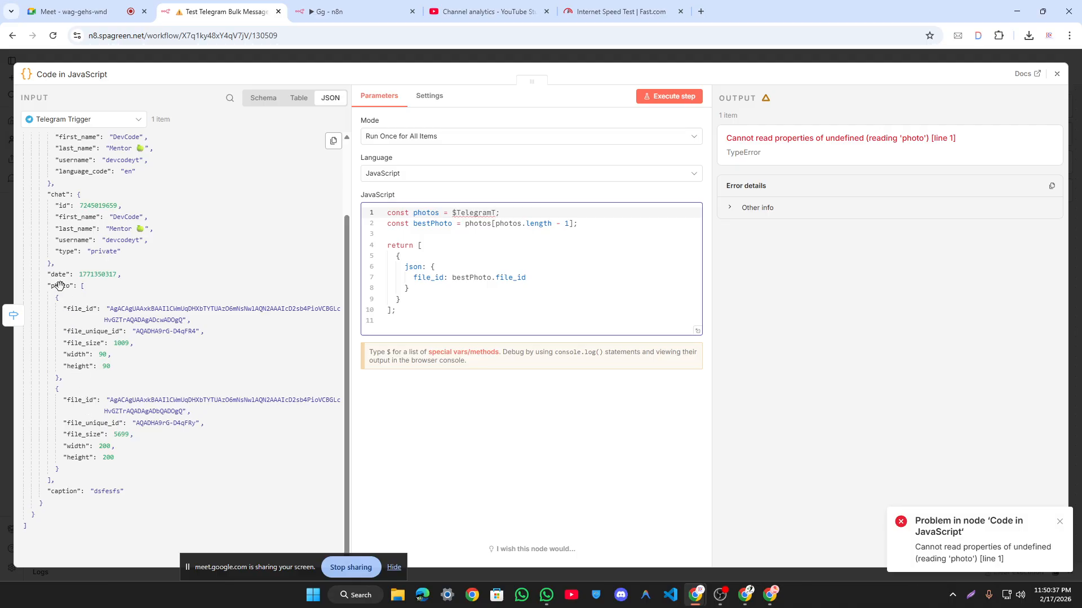
pyautogui.moveTo(59, 286); pyautogui.dragTo(492, 214)
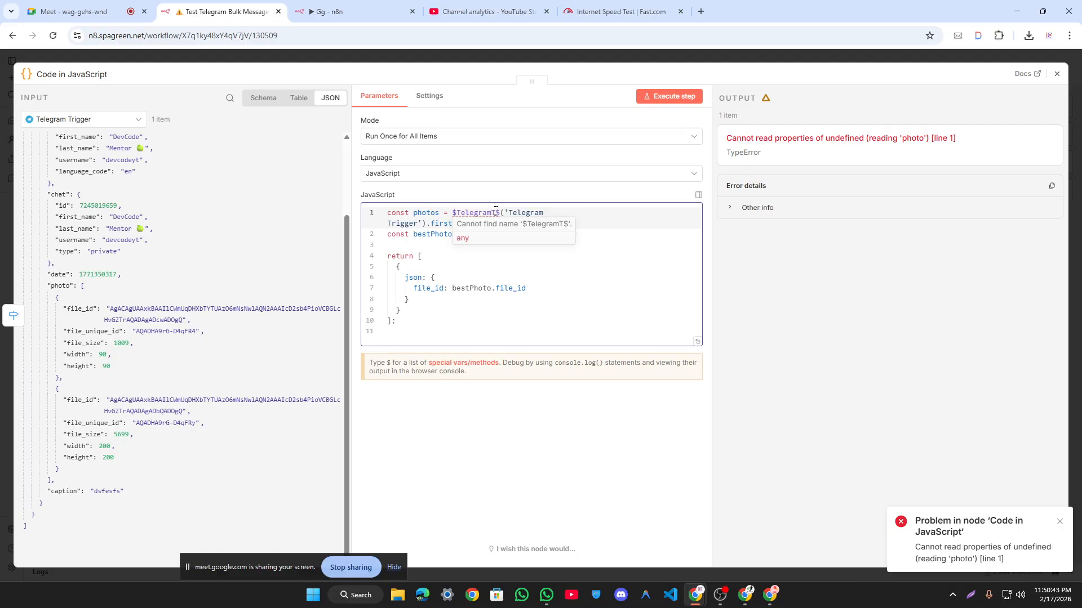
pyautogui.moveTo(496, 213); pyautogui.dragTo(460, 213)
pyautogui.press('BackSpace')
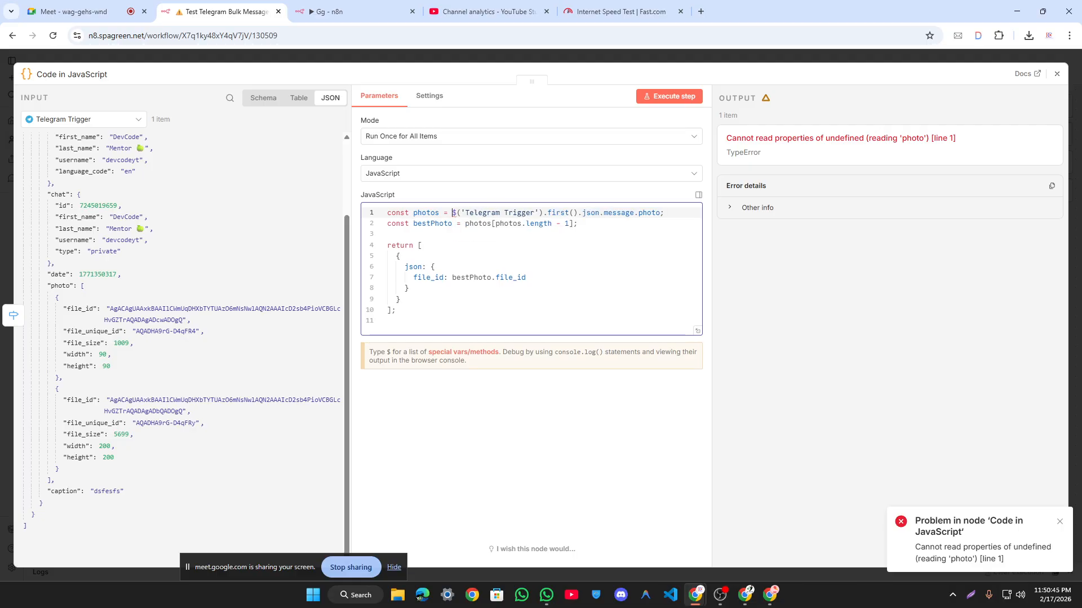
pyautogui.click(673, 97)
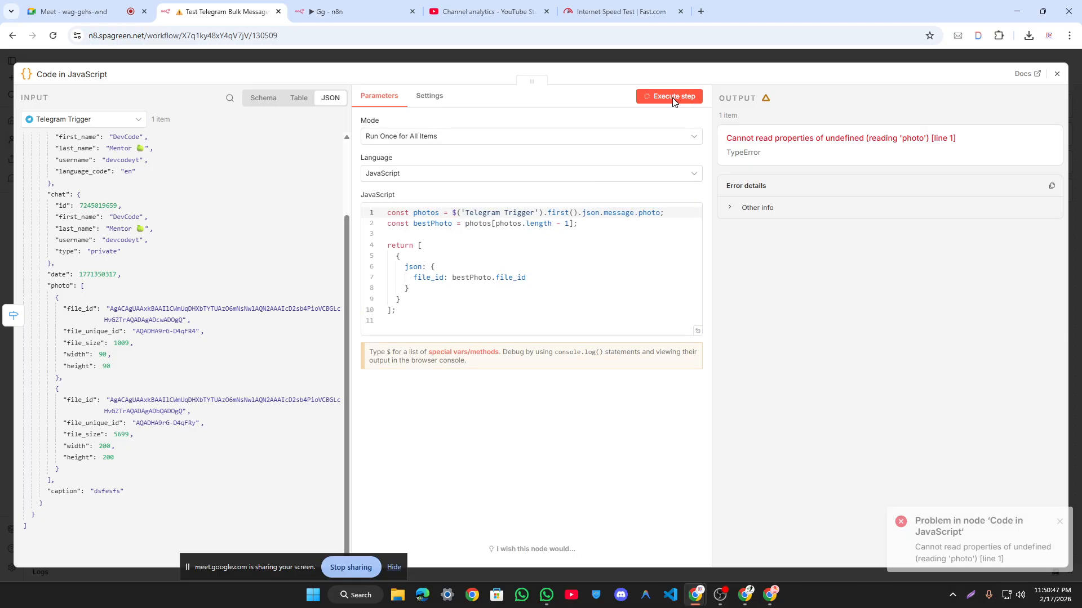
# Step: Connect Code in JavaScript to Get a file1 and delete the unused Merge node
pyautogui.click(768, 58)
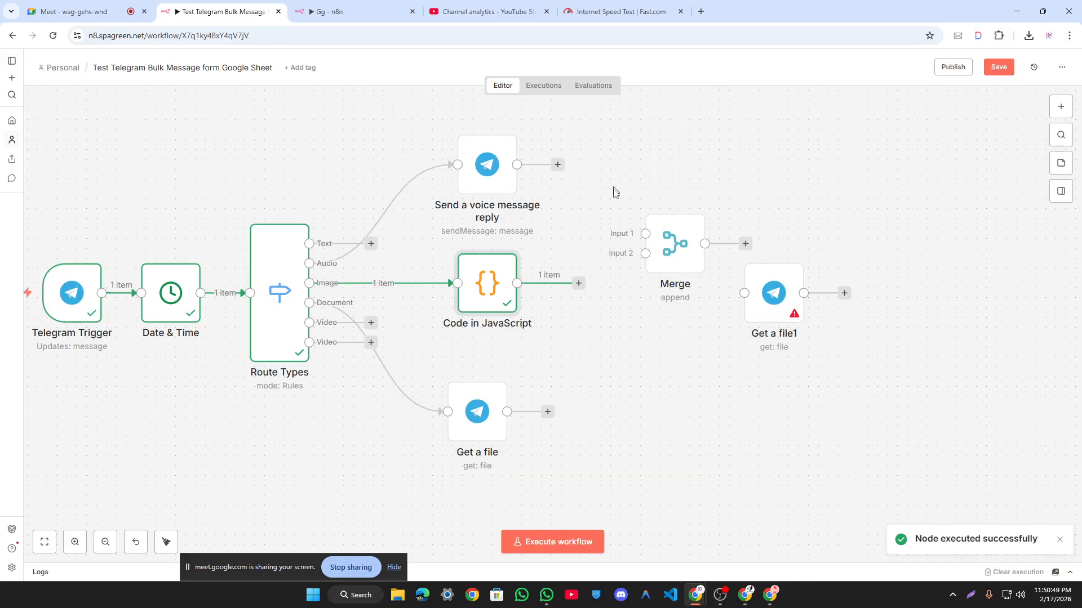
pyautogui.moveTo(578, 283); pyautogui.dragTo(636, 275)
pyautogui.click(680, 199)
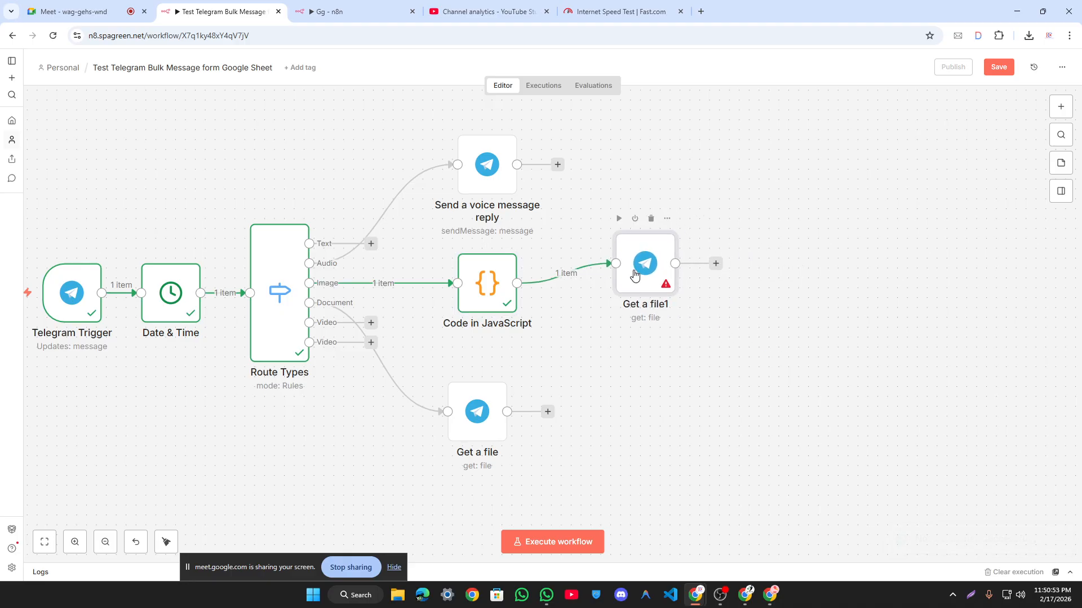
# Step: Set Get a file1's File ID to {{ $json.file_id }}, run it, and preview file_11.jpg
pyautogui.doubleClick(634, 275)
pyautogui.moveTo(45, 160); pyautogui.dragTo(462, 244)
pyautogui.click(619, 97)
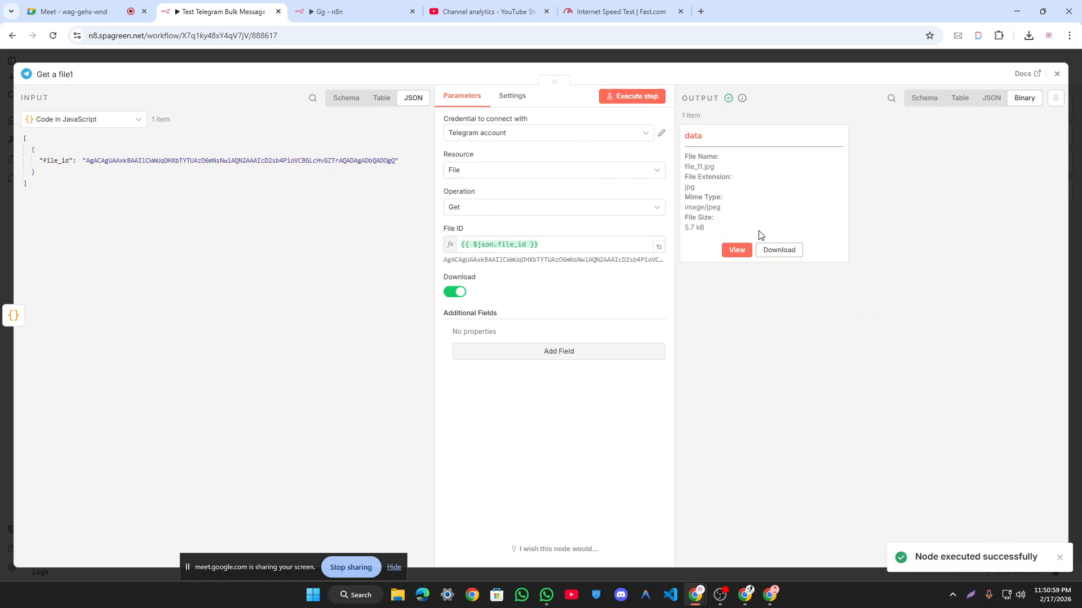
pyautogui.click(733, 251)
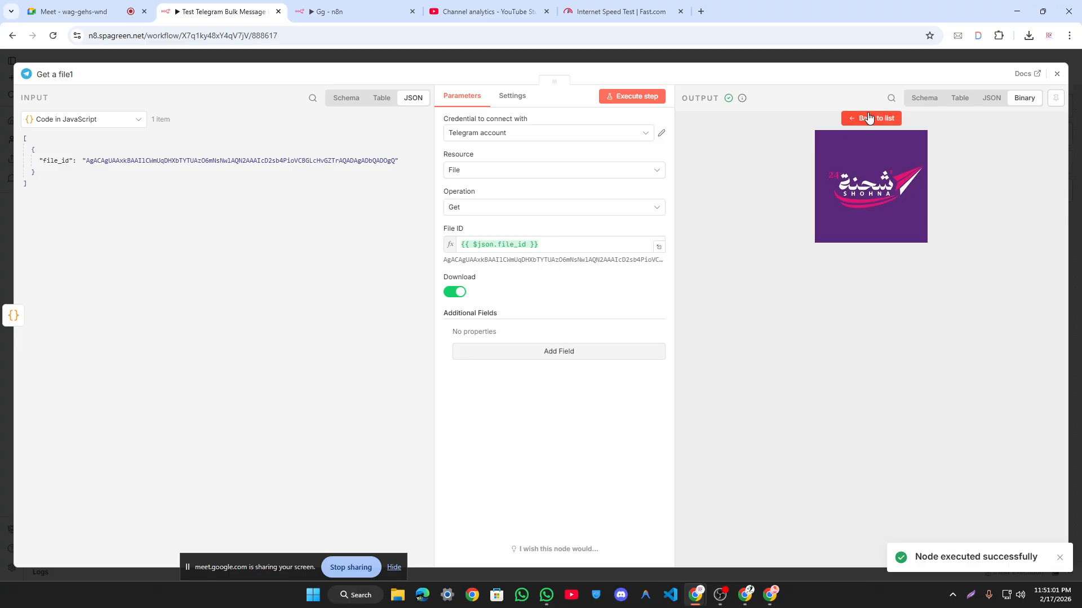
# Step: Nudge Get a file1 lower on the canvas and reopen the Code in JavaScript node
pyautogui.click(766, 58)
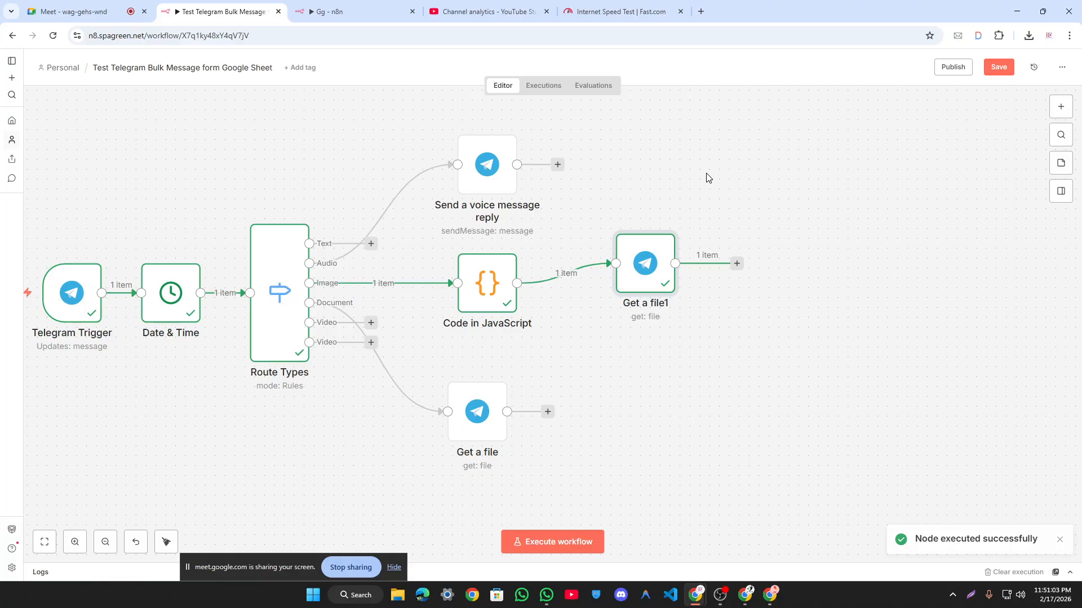
pyautogui.moveTo(643, 266); pyautogui.dragTo(643, 276)
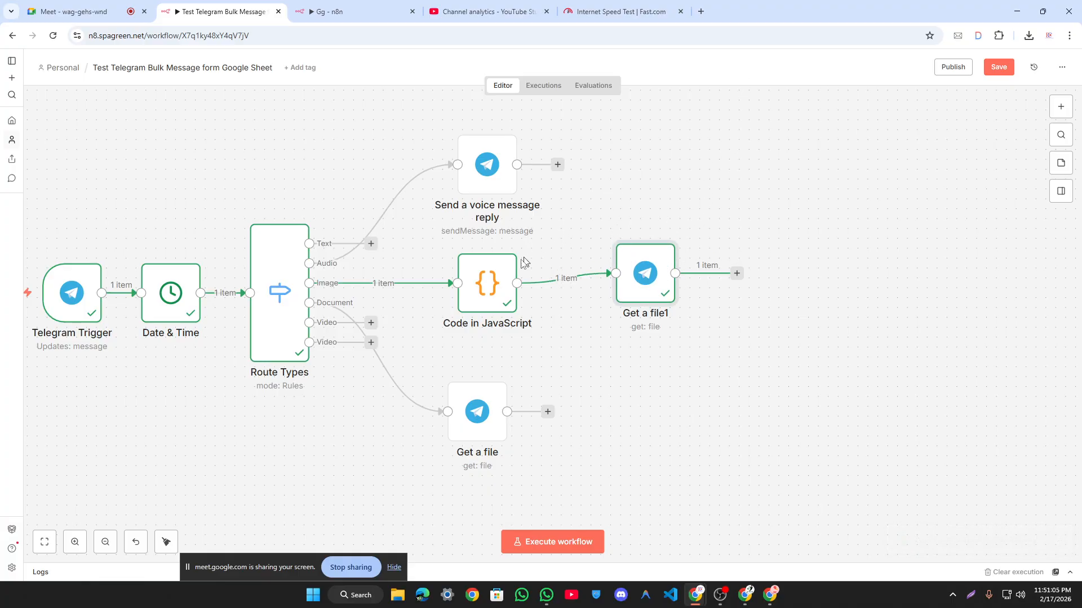
pyautogui.doubleClick(488, 281)
pyautogui.click(421, 245)
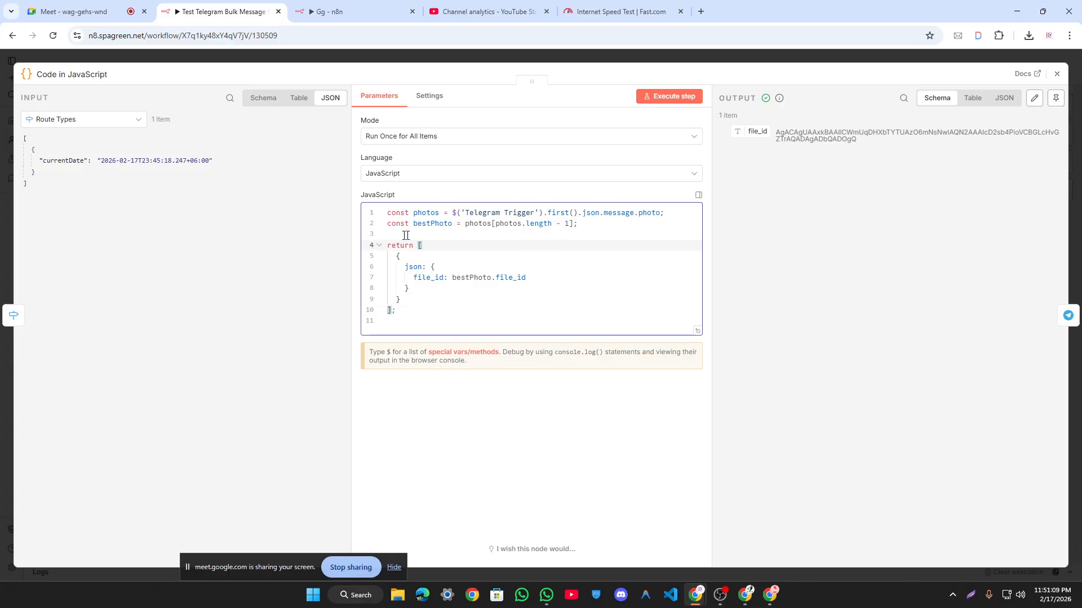
# Step: Inspect the Telegram Trigger JSON output, highlighting its 90×90 and 200×200 photo entries
pyautogui.click(212, 60)
pyautogui.doubleClick(87, 290)
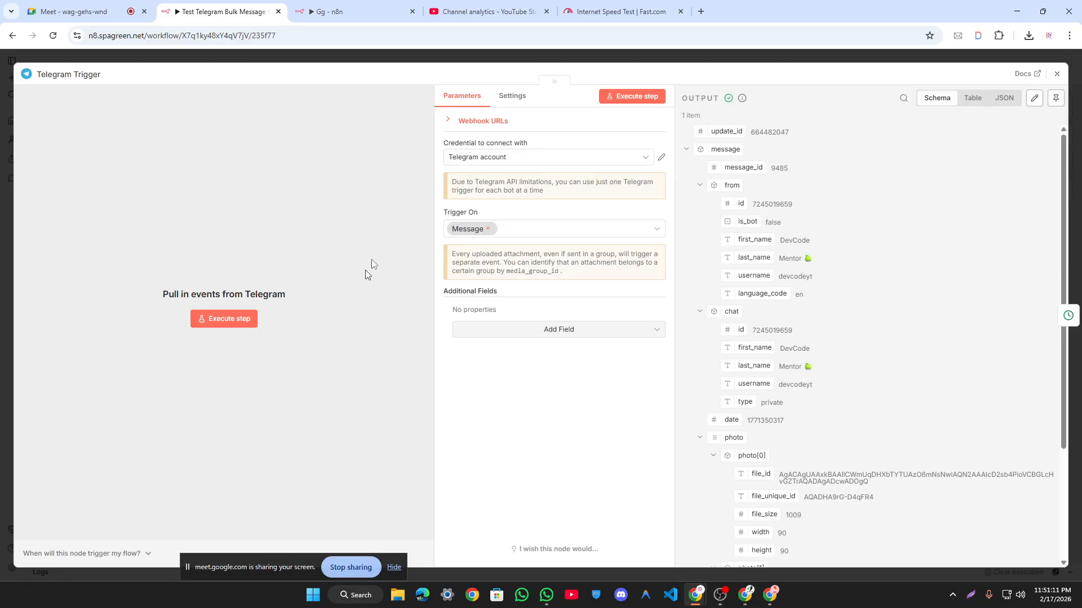
pyautogui.click(1005, 100)
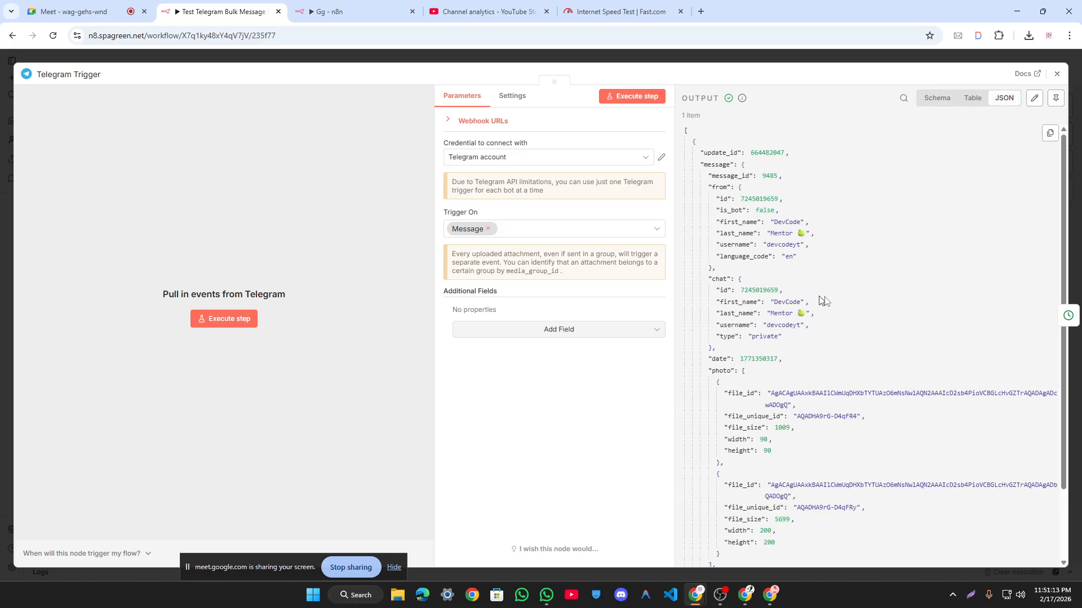
pyautogui.scroll(-3, 824, 301)
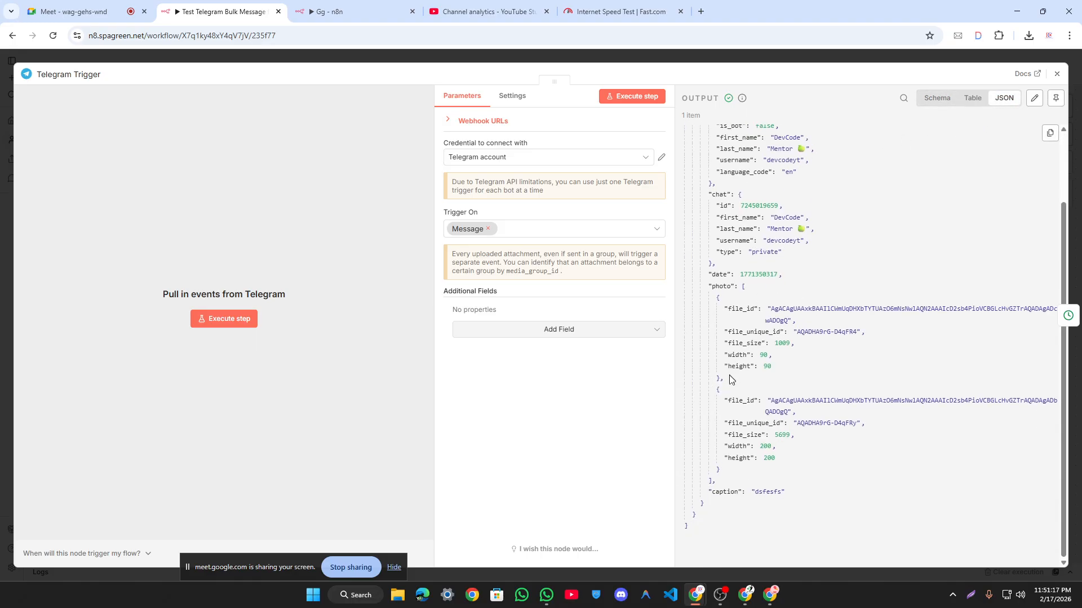
pyautogui.moveTo(731, 379); pyautogui.dragTo(721, 309)
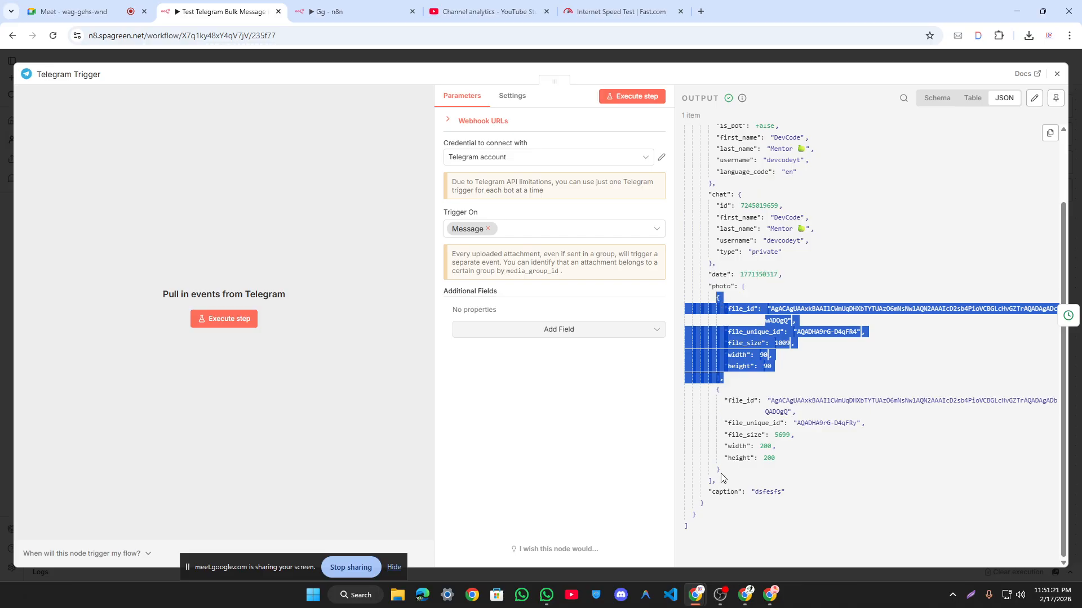
pyautogui.moveTo(722, 475); pyautogui.dragTo(691, 398)
pyautogui.click(737, 472)
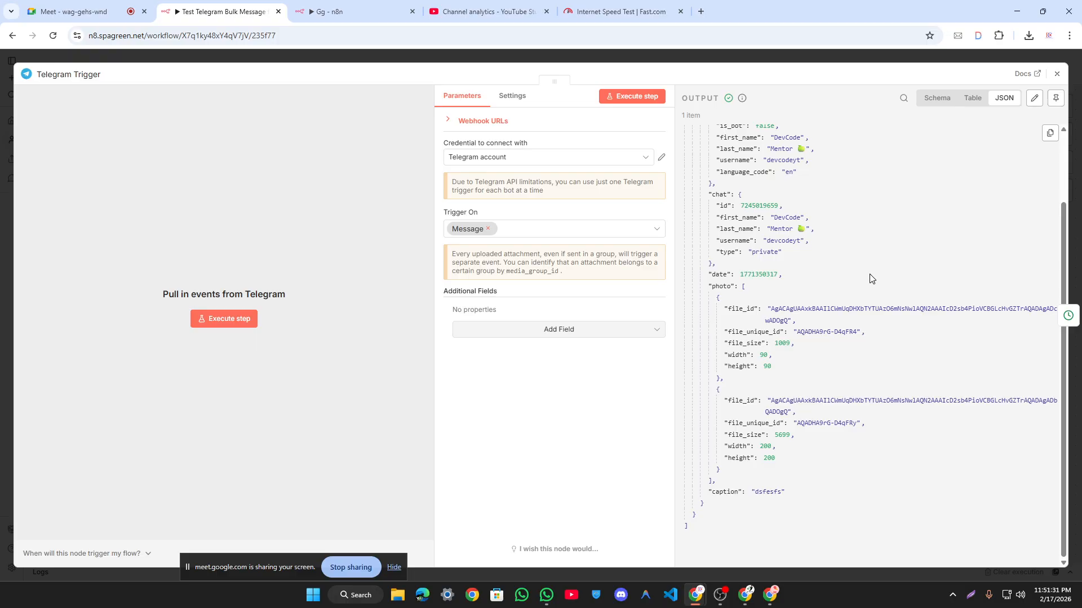
pyautogui.click(884, 58)
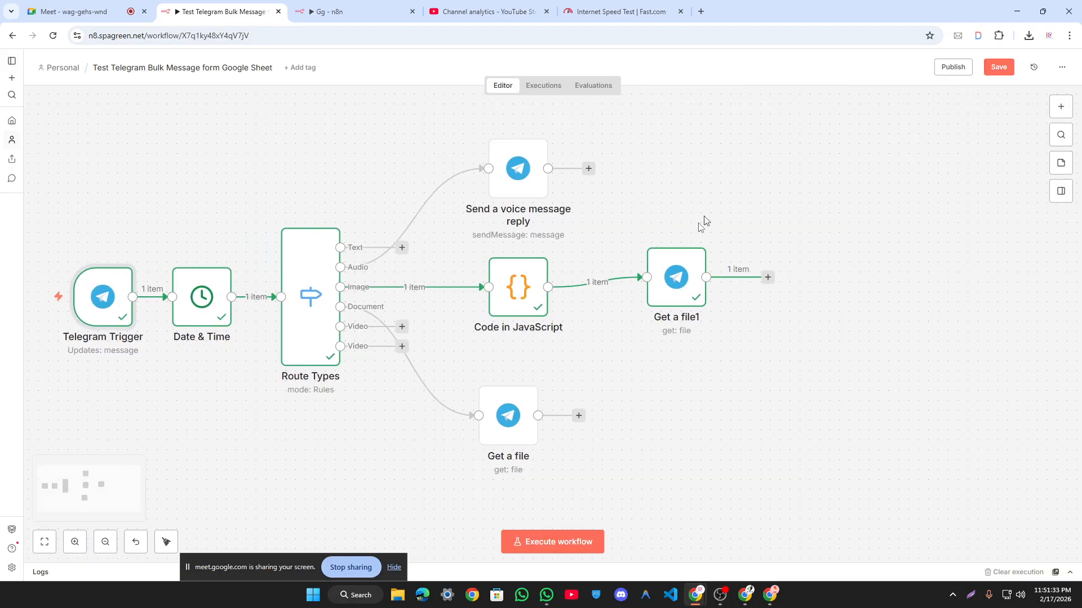
# Step: Open the Code in JavaScript node with Telegram Trigger shown as its input data
pyautogui.doubleClick(517, 287)
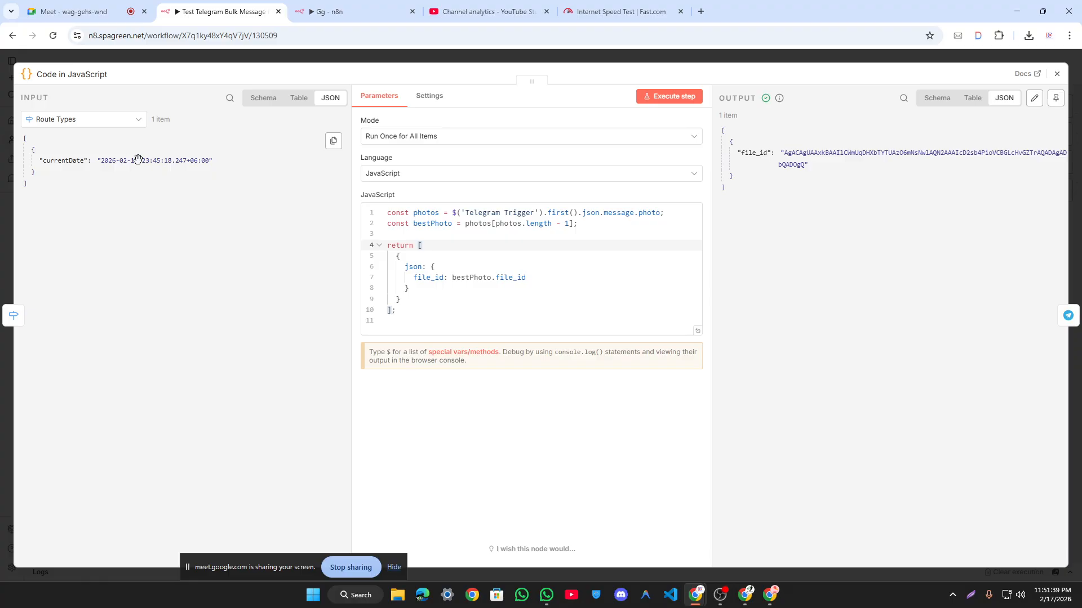
pyautogui.click(141, 120)
pyautogui.click(110, 192)
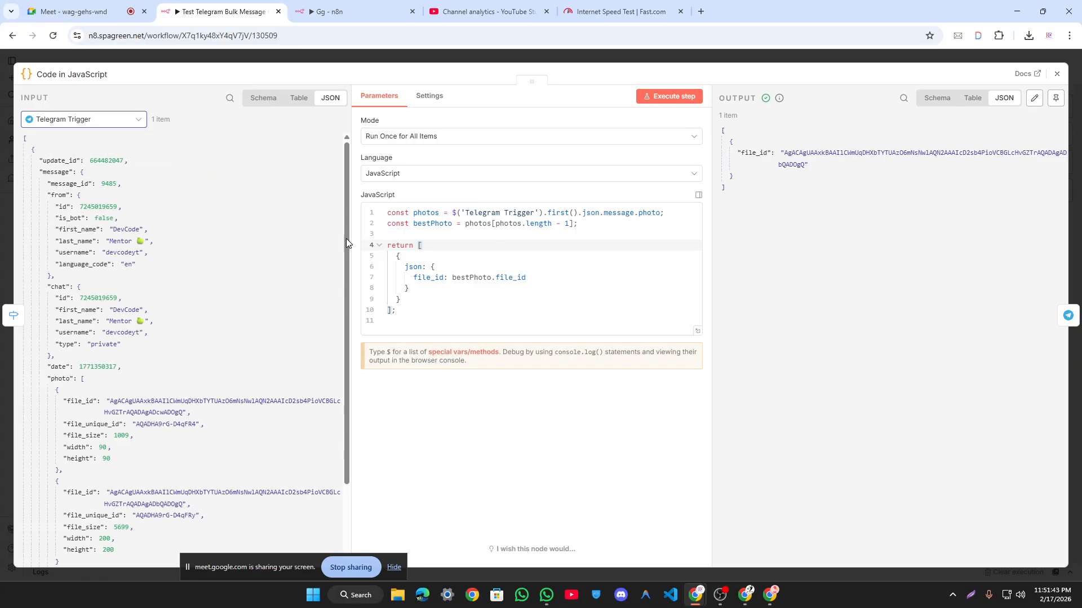
pyautogui.scroll(-2, 256, 282)
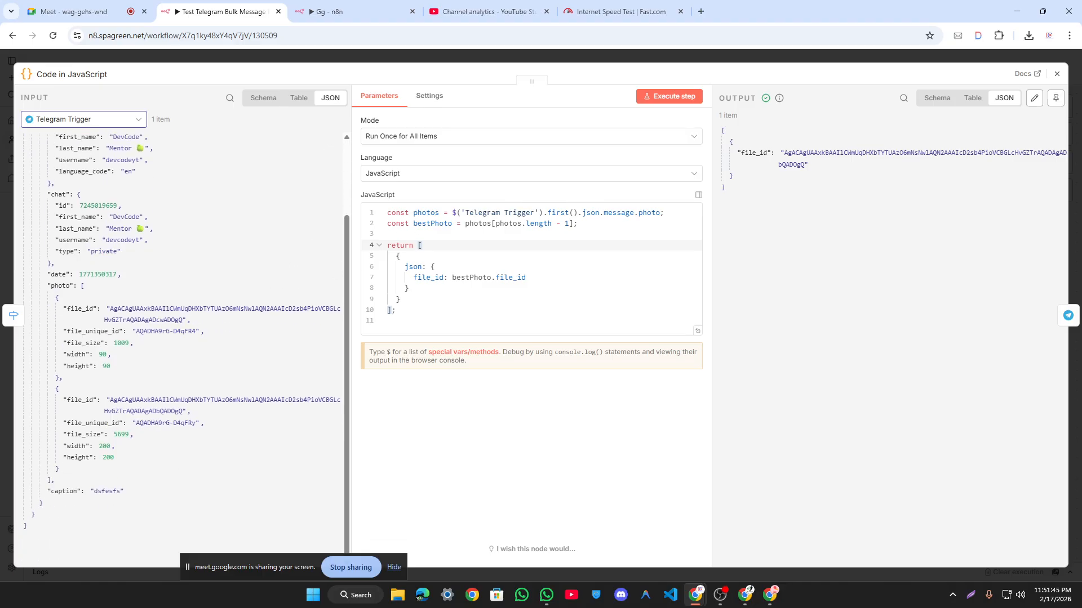
# Step: Change the bestPhoto index to 0 and run the node as a test
pyautogui.click(569, 223)
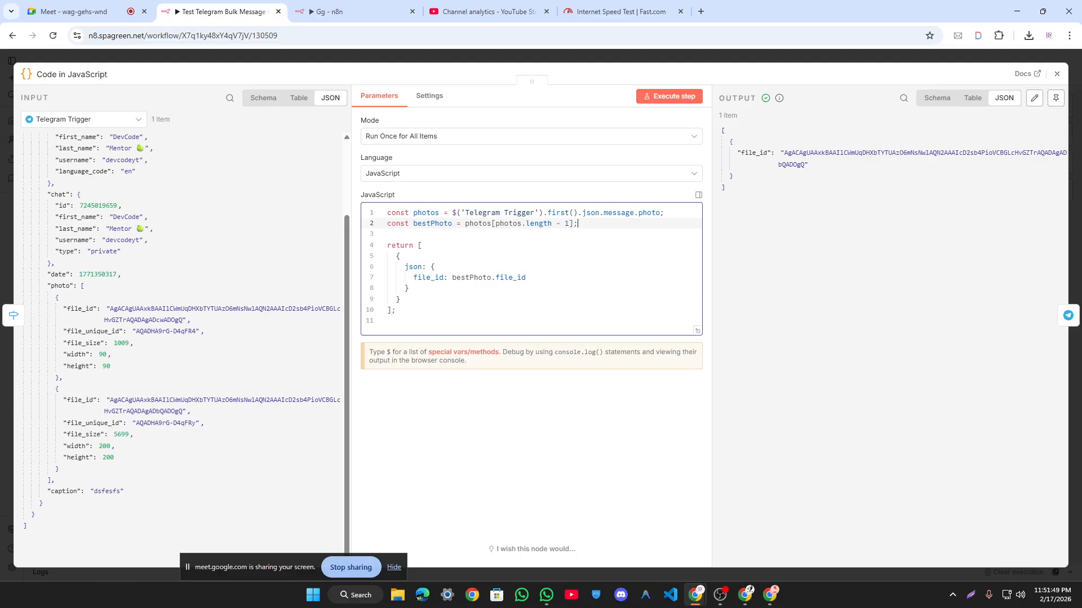
pyautogui.doubleClick(394, 224)
pyautogui.click(509, 224)
pyautogui.press('Down')
pyautogui.press('Down')
pyautogui.press('Down')
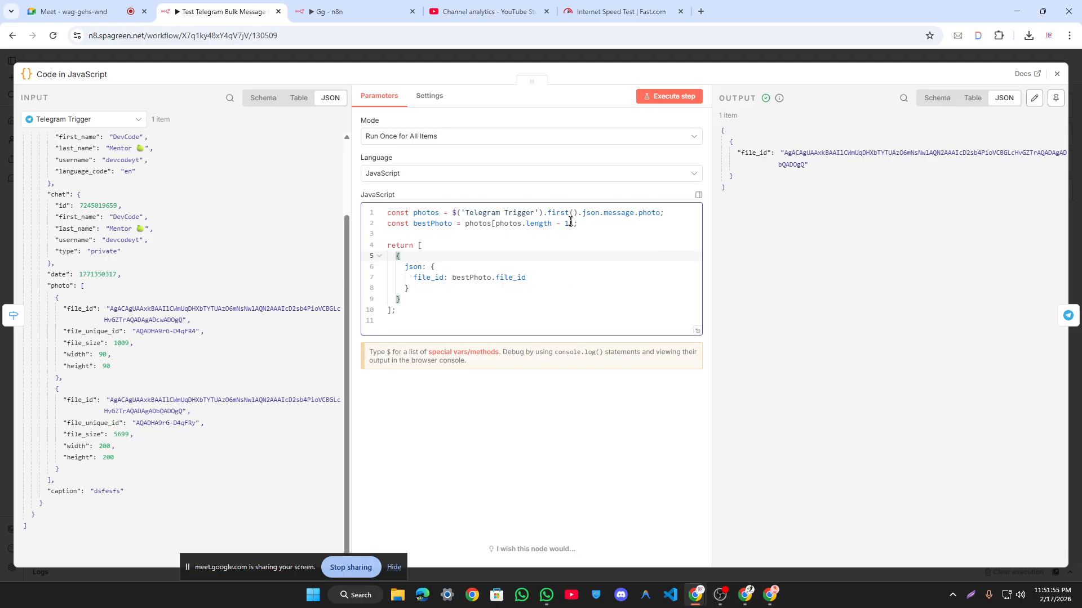
pyautogui.click(570, 224)
pyautogui.write('0')
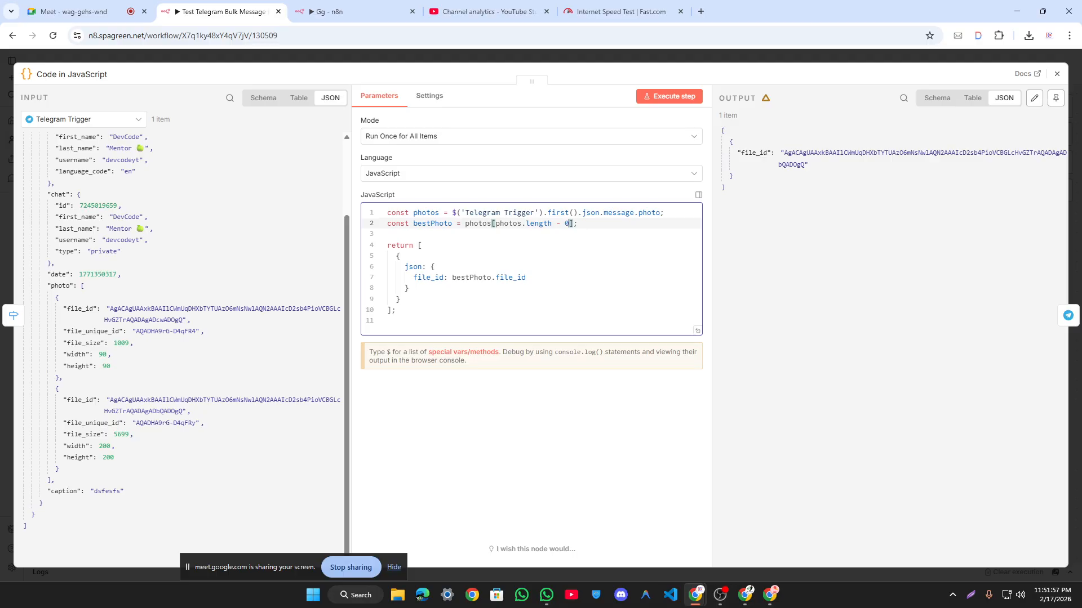
pyautogui.click(665, 98)
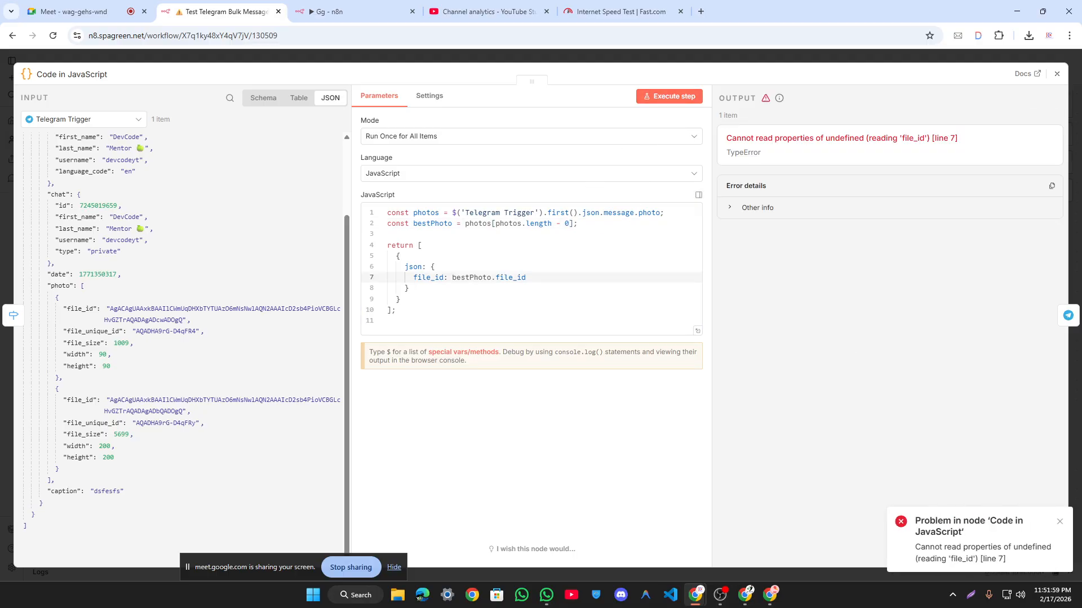
# Step: Restore photos[photos.length - 1] and rerun the node to output one file_id
pyautogui.click(569, 224)
pyautogui.press('BackSpace')
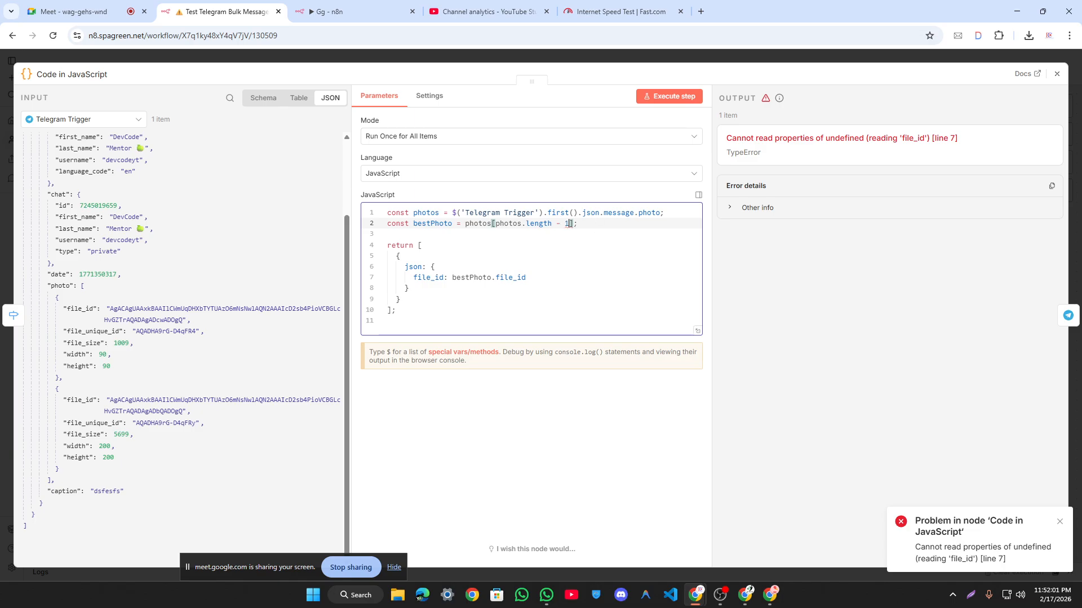
pyautogui.click(655, 96)
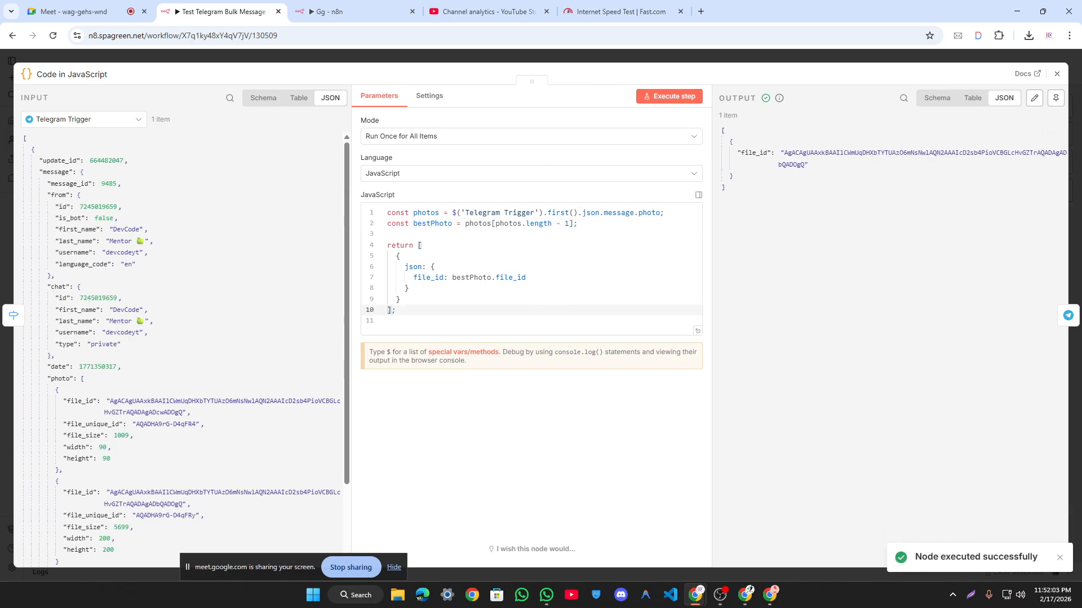
pyautogui.scroll(-2, 243, 259)
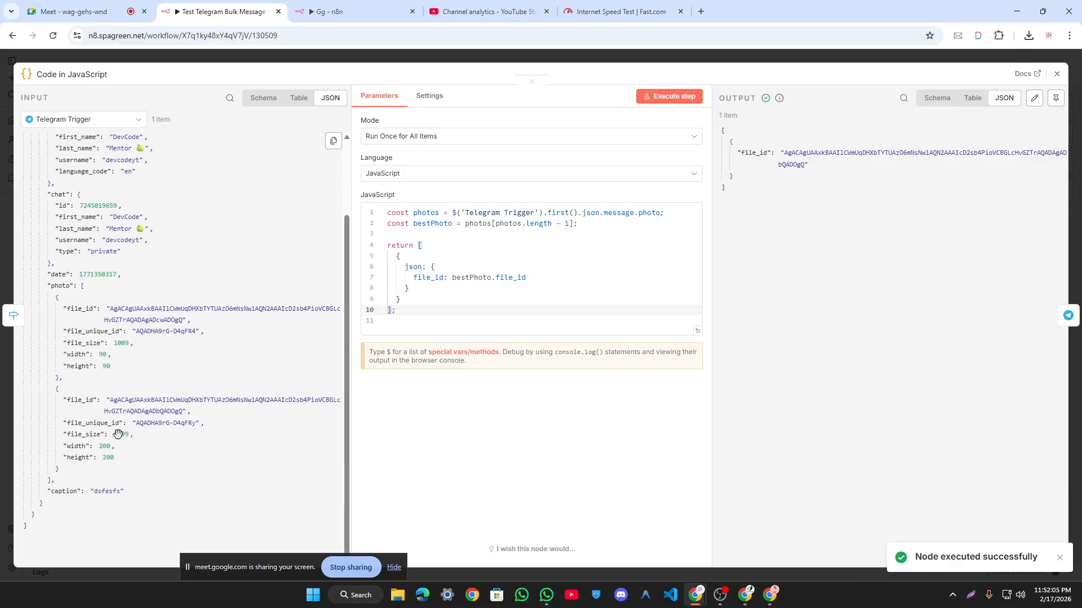
pyautogui.moveTo(116, 434); pyautogui.dragTo(134, 421)
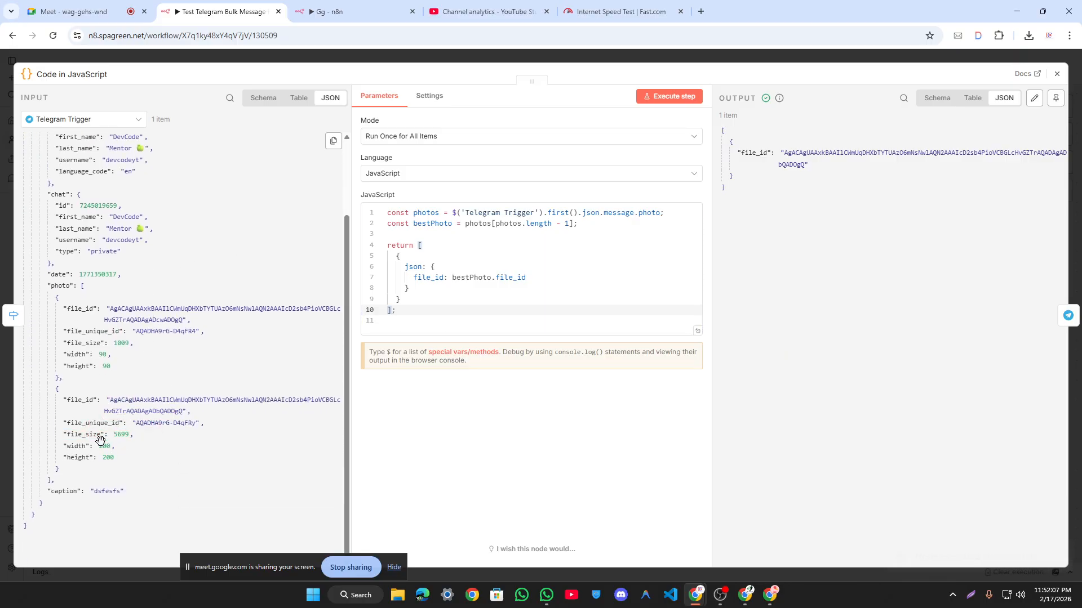
# Step: Execute the entire Telegram workflow from the canvas
pyautogui.click(578, 60)
pyautogui.moveTo(101, 297)
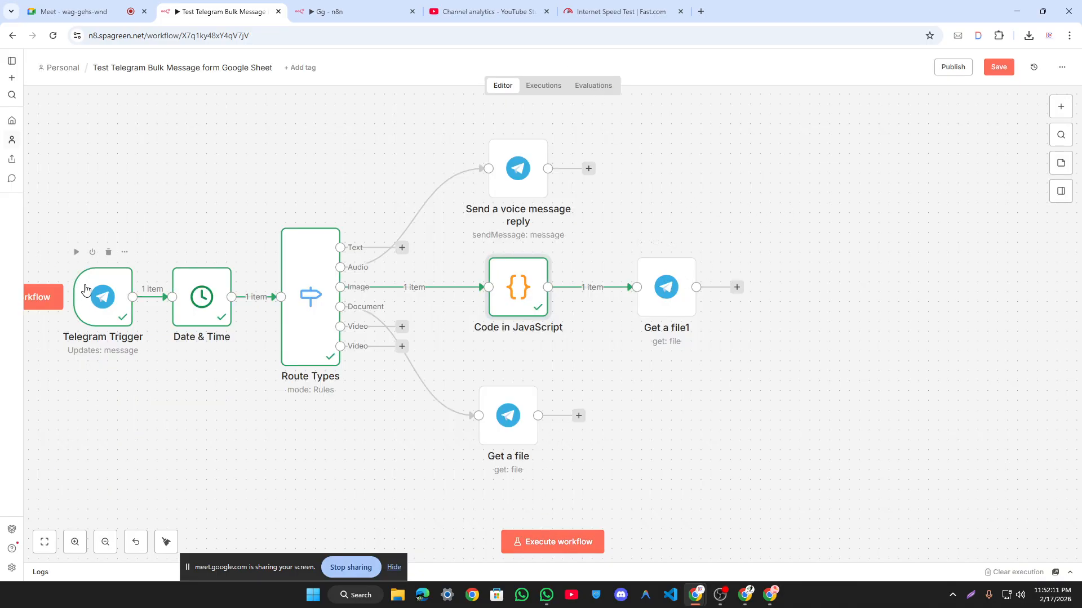
pyautogui.click(564, 544)
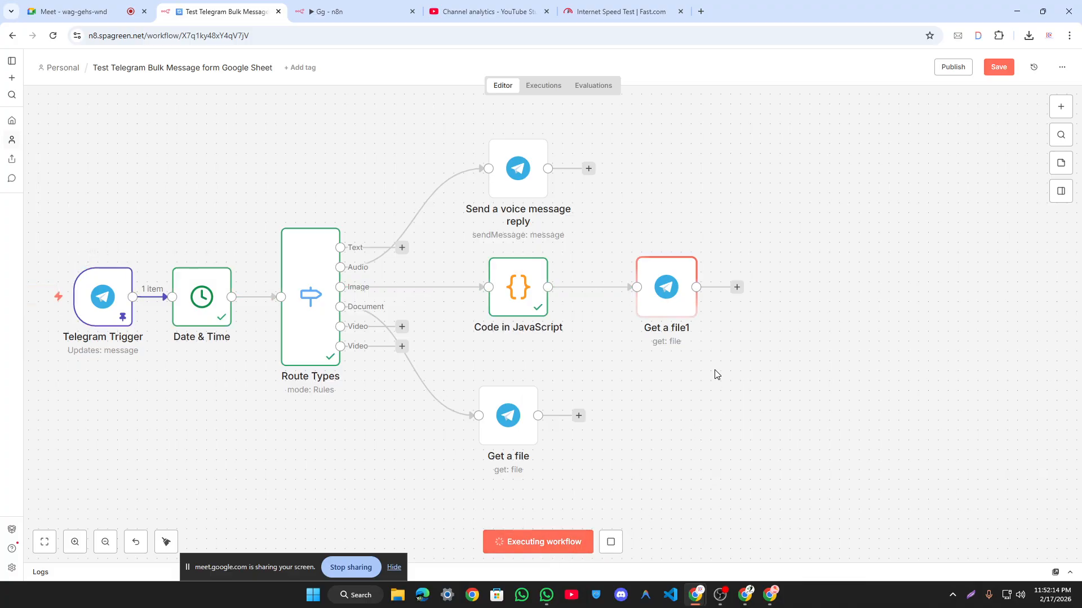
# Step: Download file_11.jpg from Get a file1 and show it in the Downloads folder
pyautogui.doubleClick(666, 287)
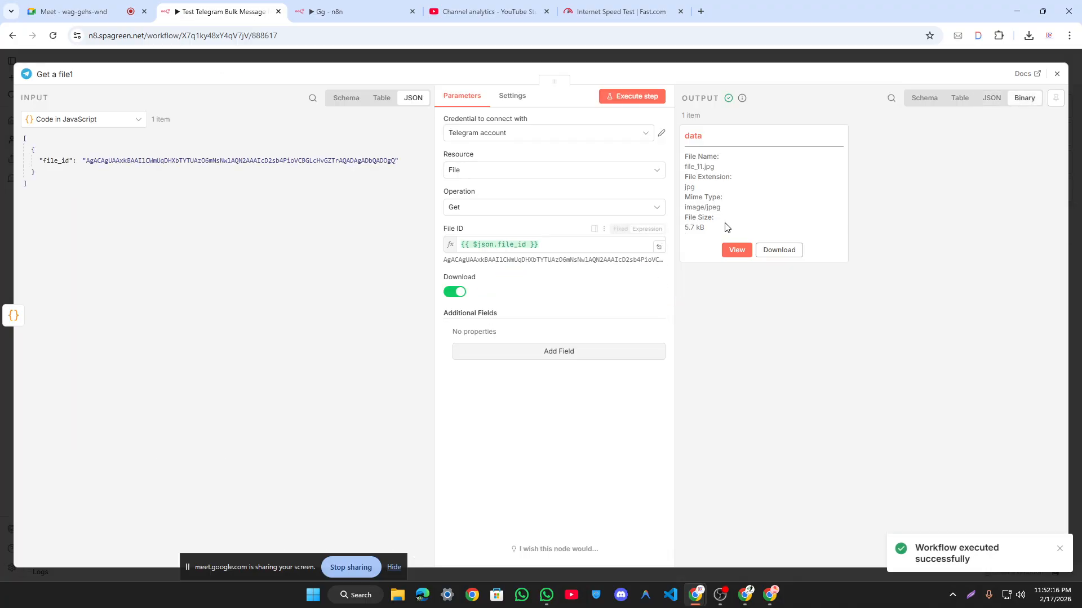
pyautogui.click(736, 249)
pyautogui.click(880, 118)
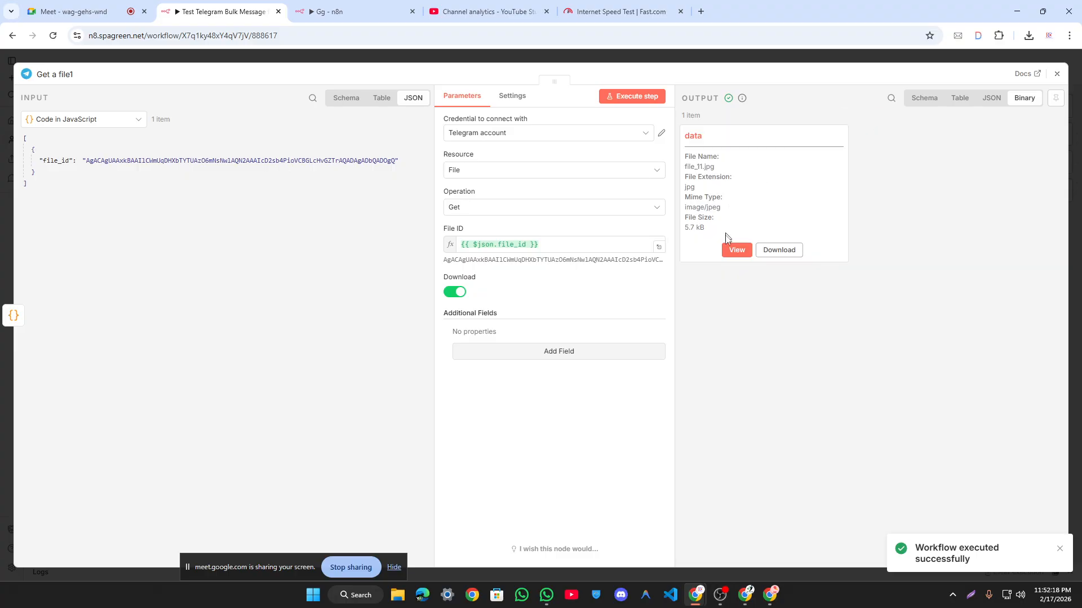
pyautogui.click(779, 249)
pyautogui.click(998, 62)
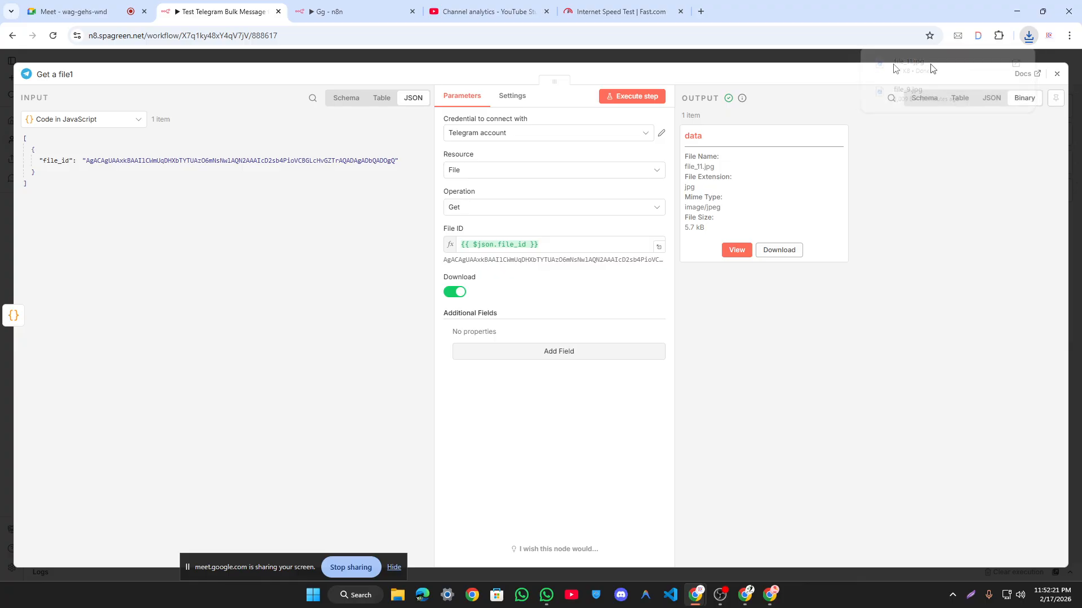
pyautogui.click(262, 146)
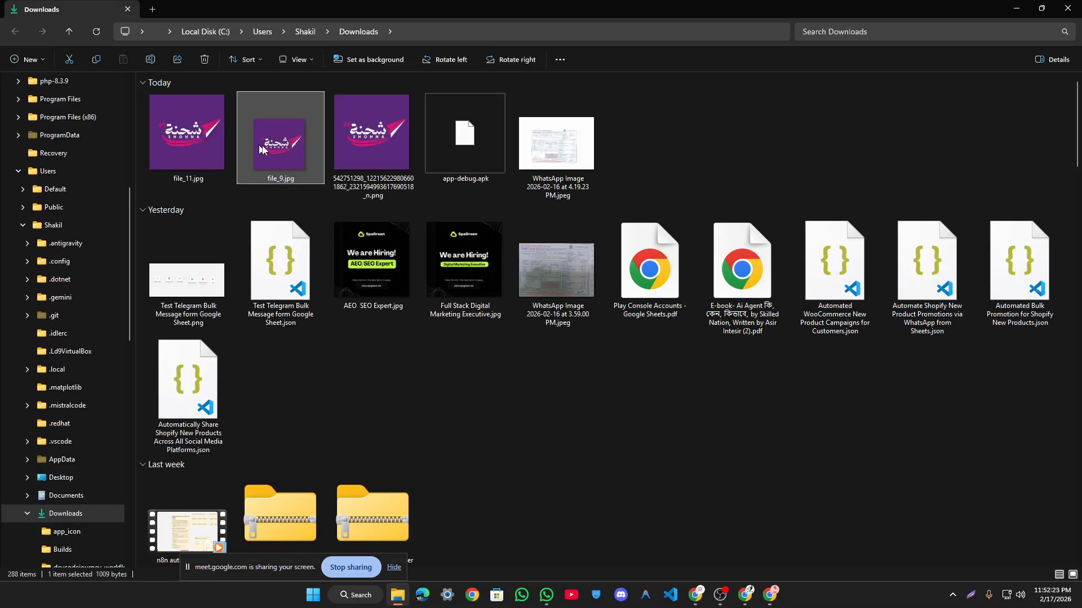
# Step: Delete file_9.jpg, compare file_11.jpg with the 14.5 KB PNG original, and close Explorer
pyautogui.press('Delete')
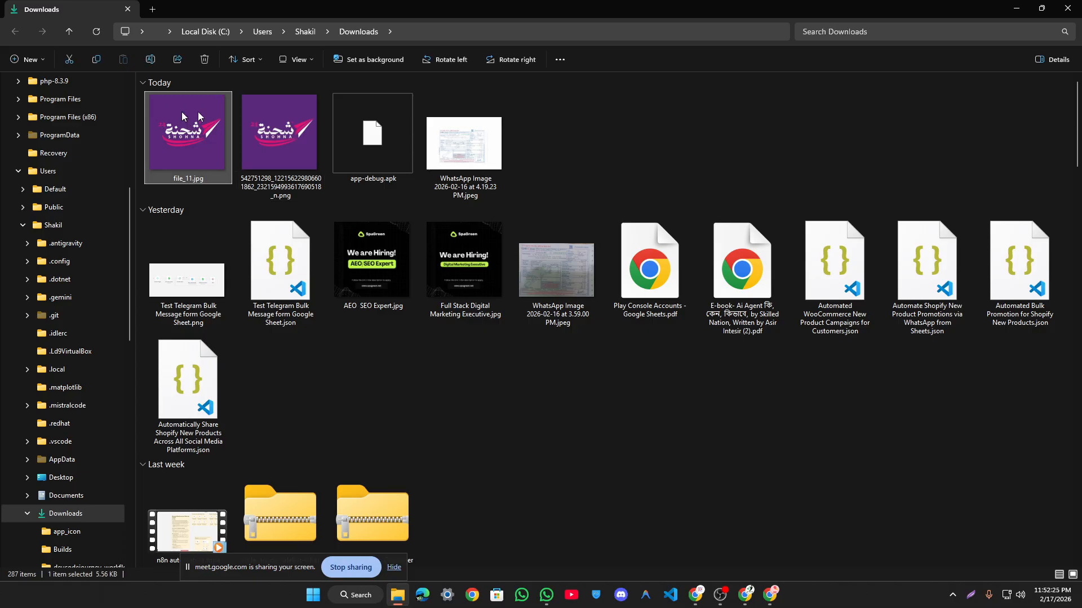
pyautogui.click(674, 125)
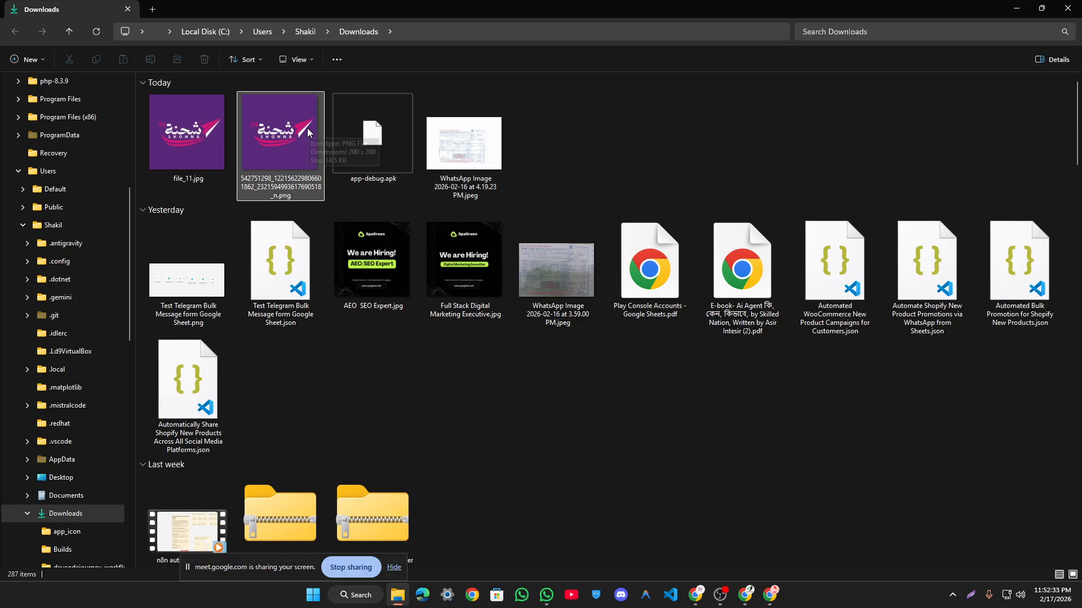
pyautogui.moveTo(308, 132)
pyautogui.click(184, 132)
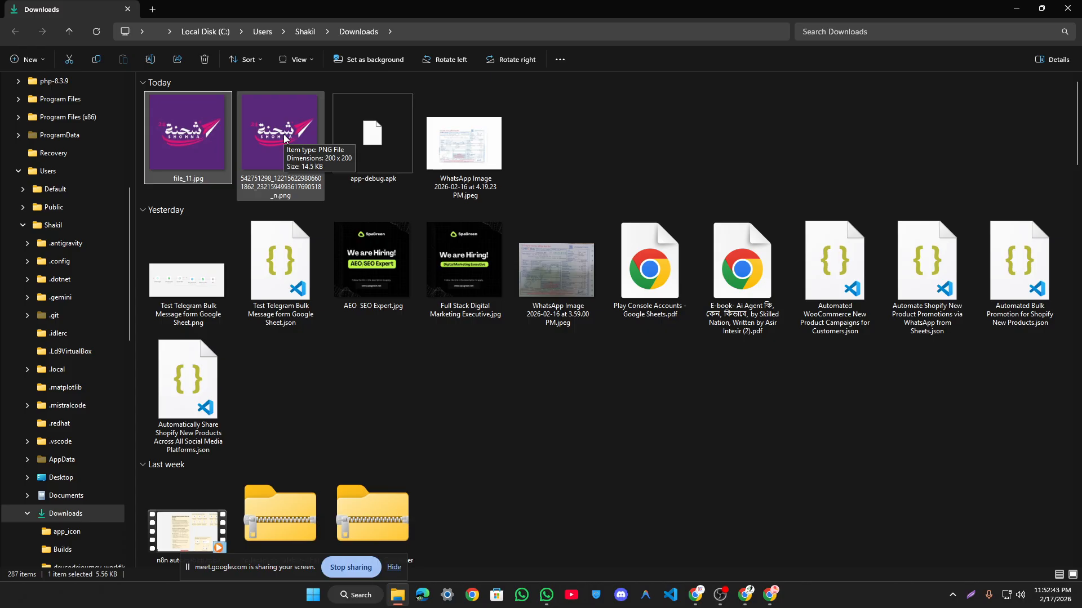
pyautogui.click(283, 134)
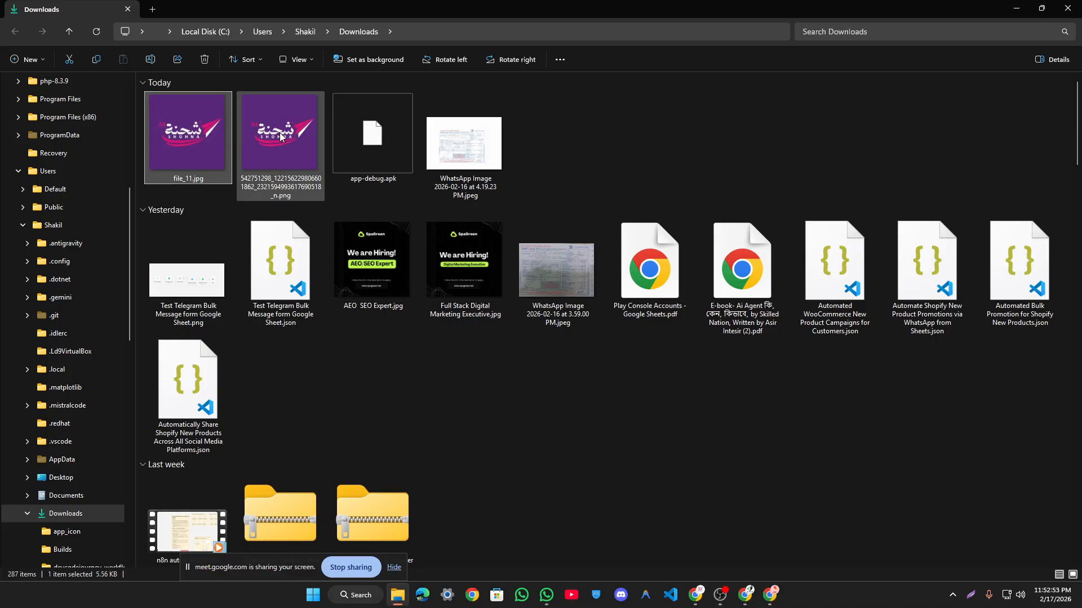
pyautogui.click(366, 196)
pyautogui.click(171, 155)
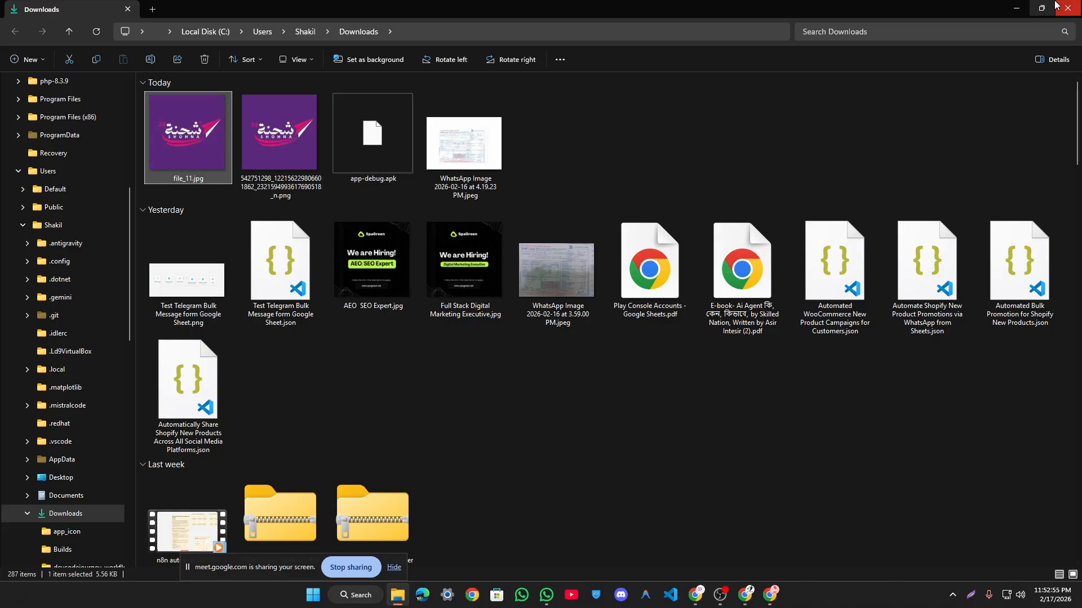
pyautogui.click(1017, 8)
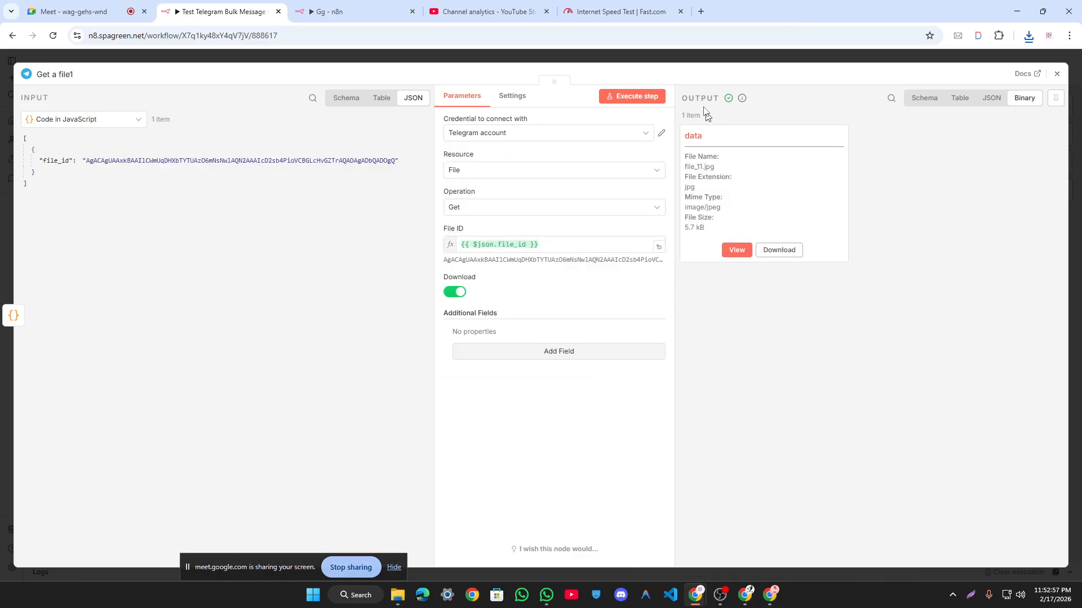
# Step: Reopen Get a file1 and check the result of its File ID expression
pyautogui.click(709, 62)
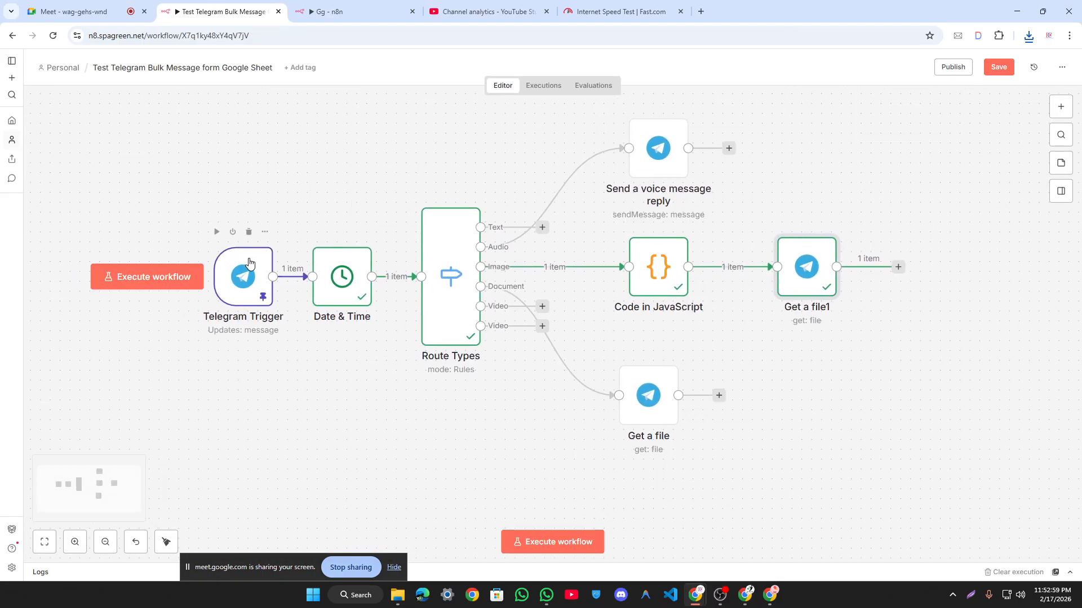
pyautogui.moveTo(186, 179); pyautogui.dragTo(297, 399)
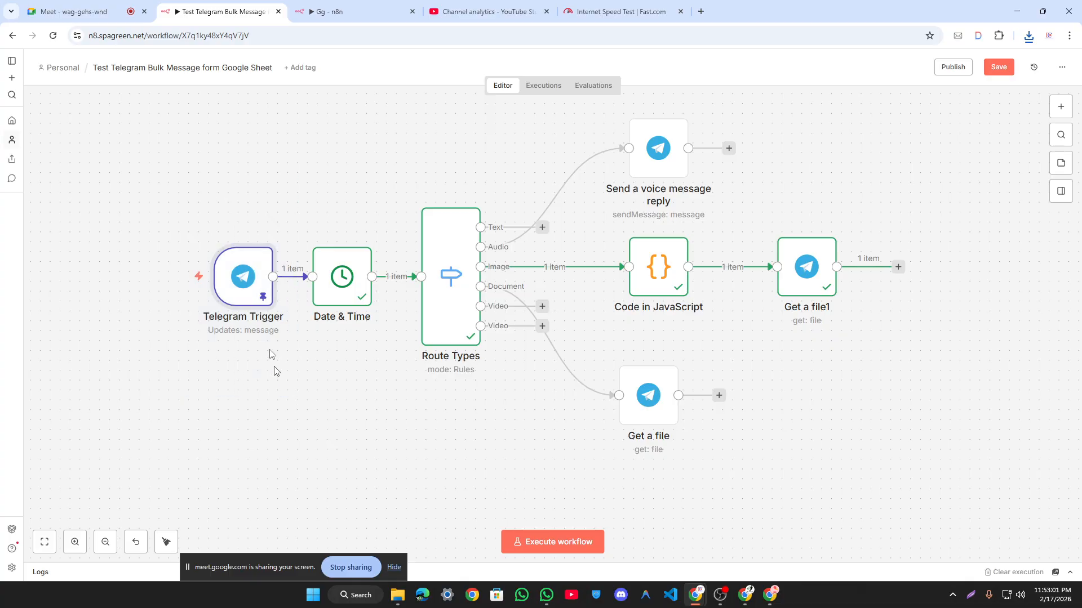
pyautogui.moveTo(130, 187); pyautogui.dragTo(308, 338)
pyautogui.click(808, 265)
pyautogui.doubleClick(808, 265)
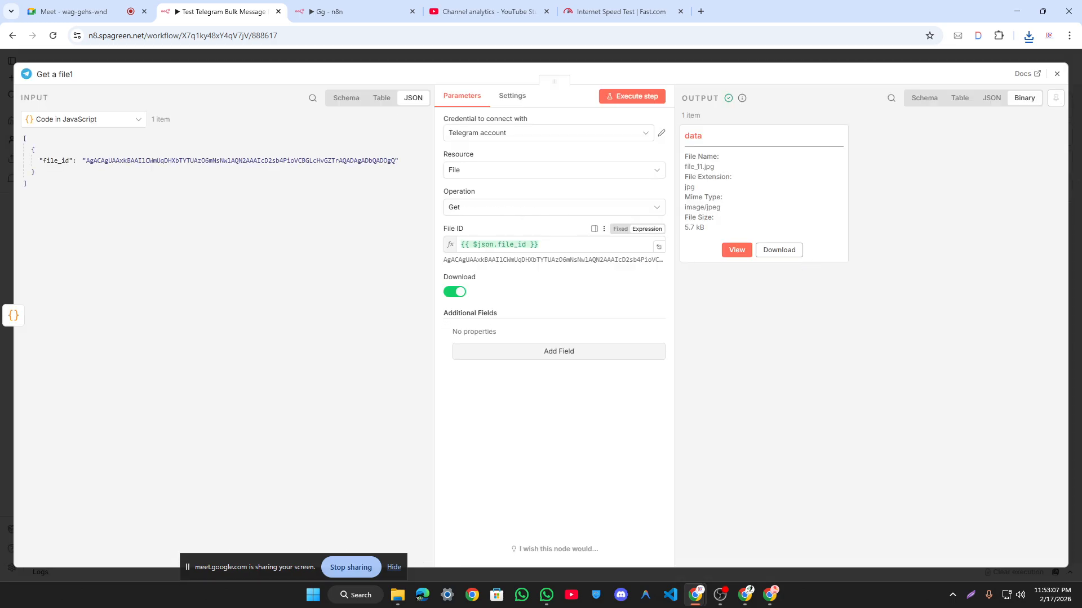
pyautogui.click(585, 245)
pyautogui.click(739, 308)
# Step: Save the Telegram workflow and switch to the Google Meet tab
pyautogui.click(724, 60)
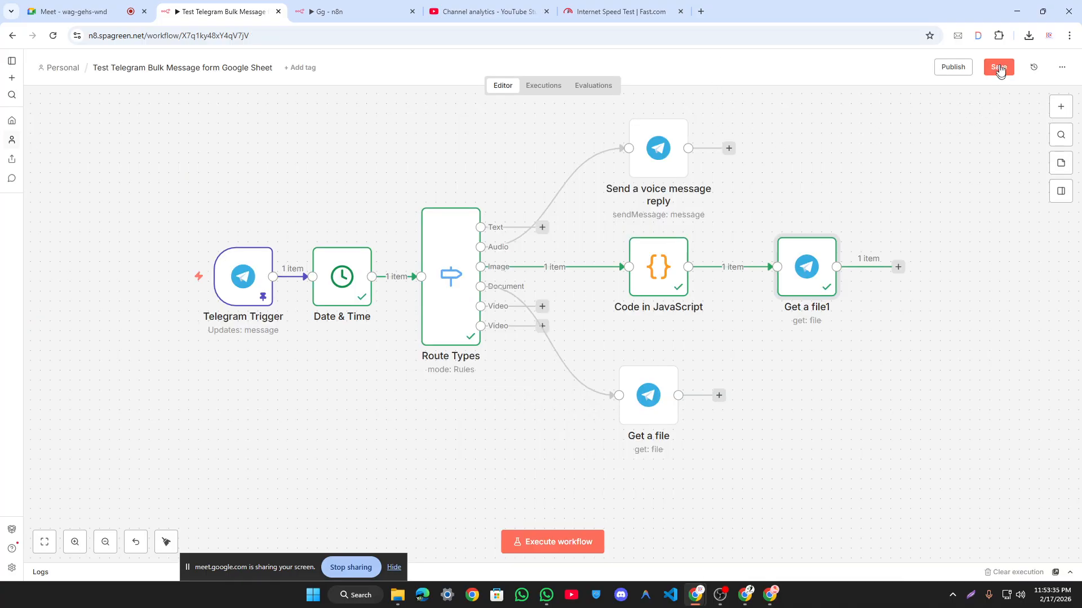
pyautogui.click(999, 68)
pyautogui.click(821, 162)
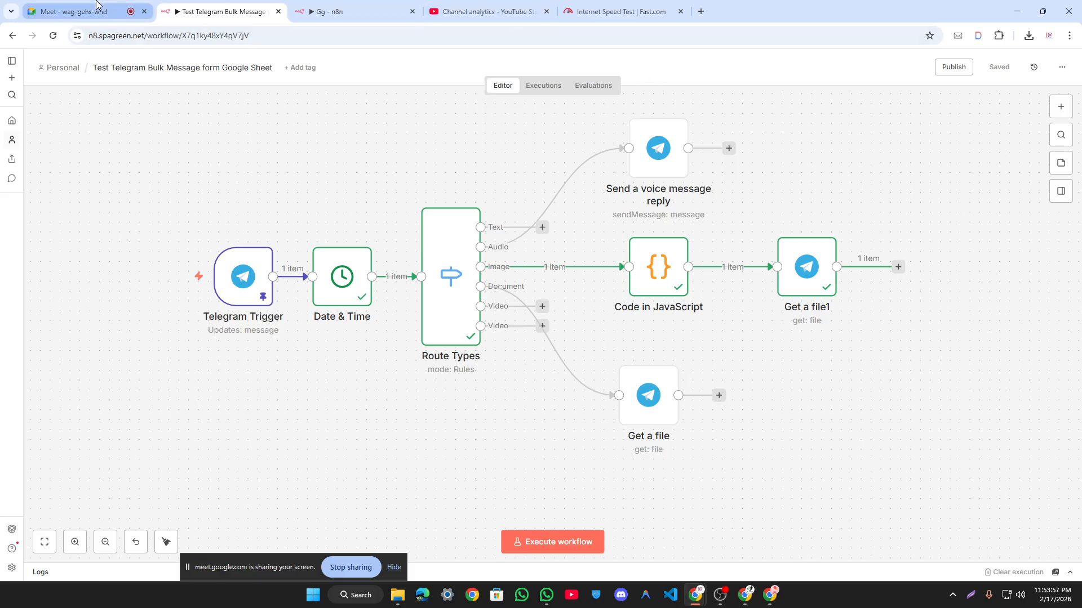
pyautogui.click(93, 10)
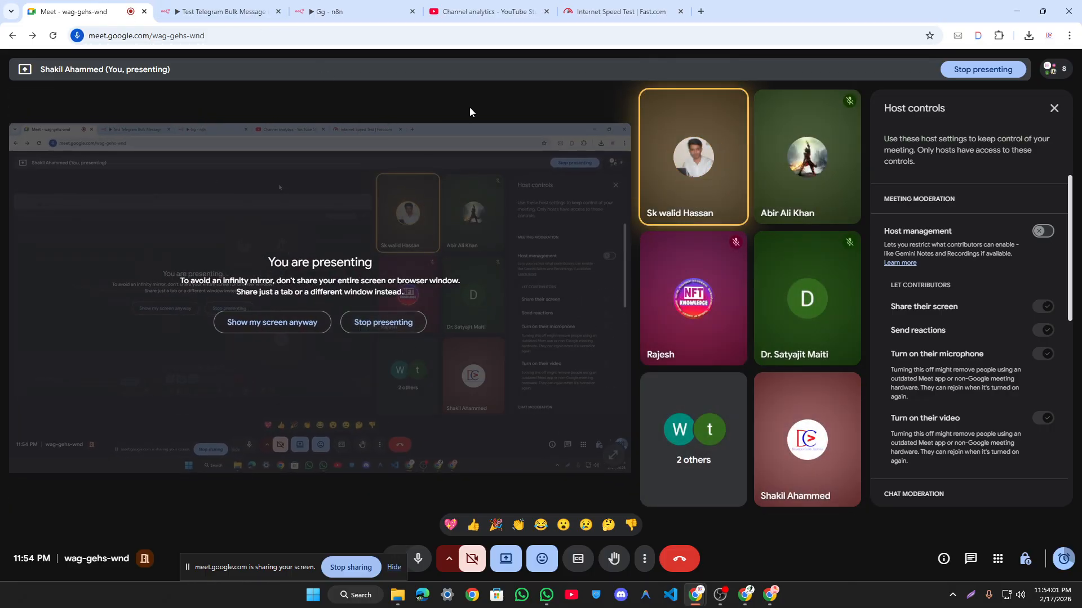
# Step: Open and scroll through the Google Meet participants panel
pyautogui.click(1053, 109)
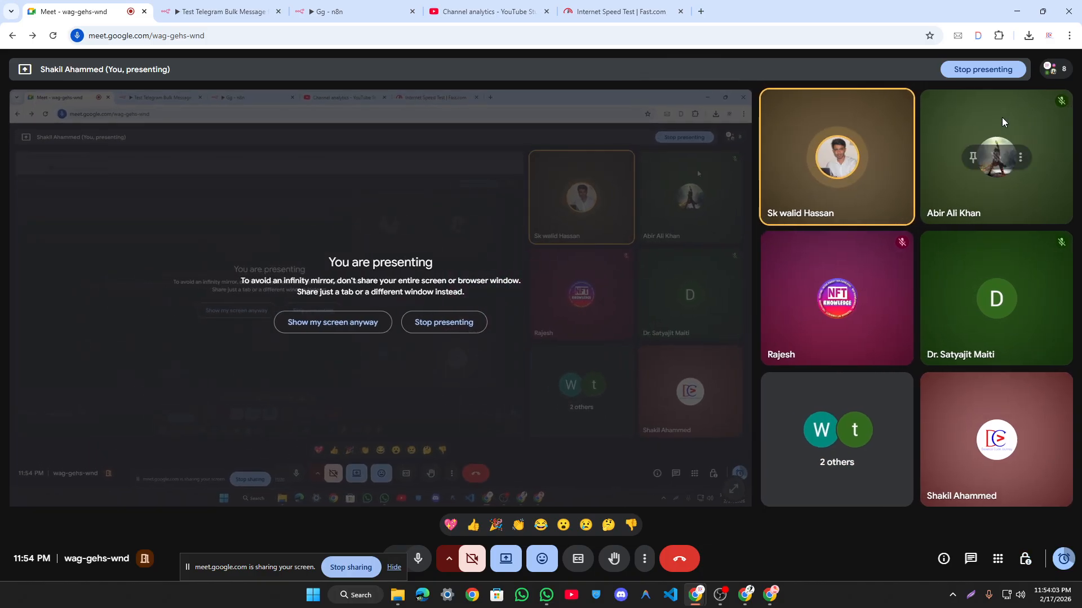
pyautogui.click(1051, 69)
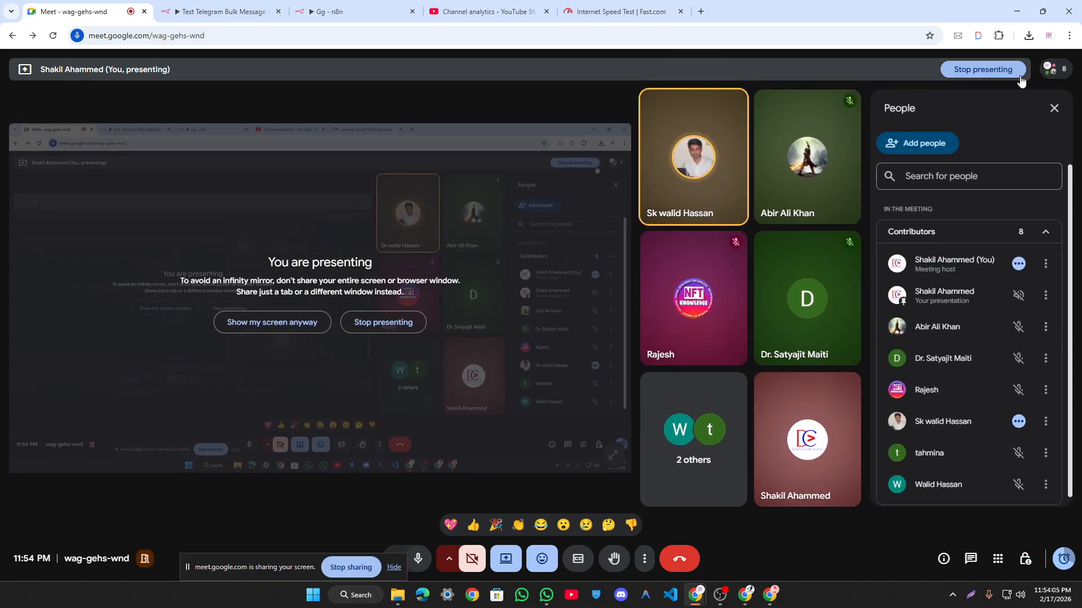
pyautogui.scroll(-1, 983, 383)
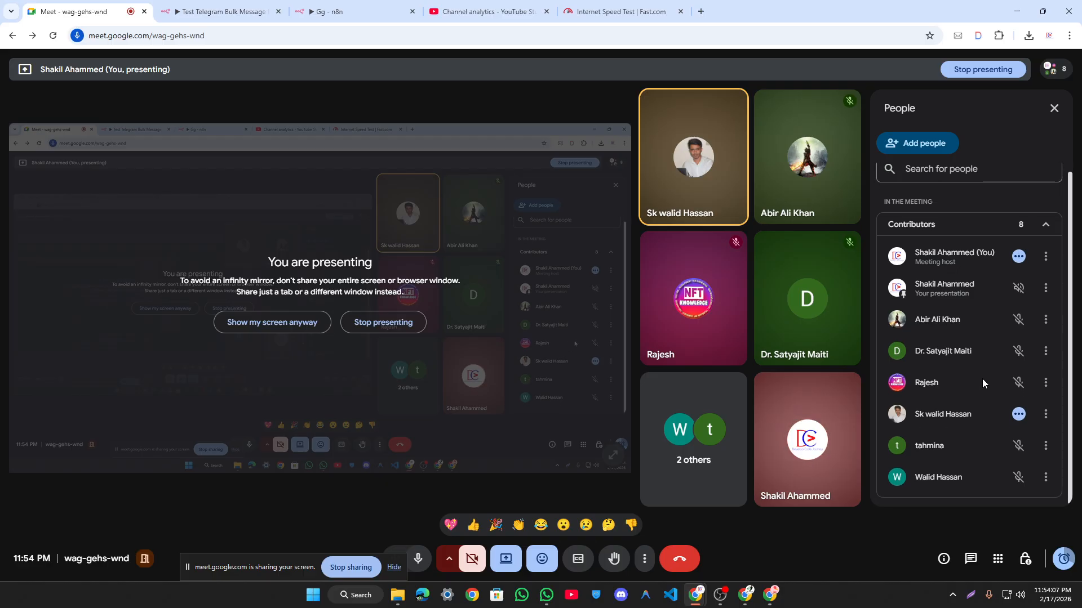
pyautogui.scroll(1, 982, 380)
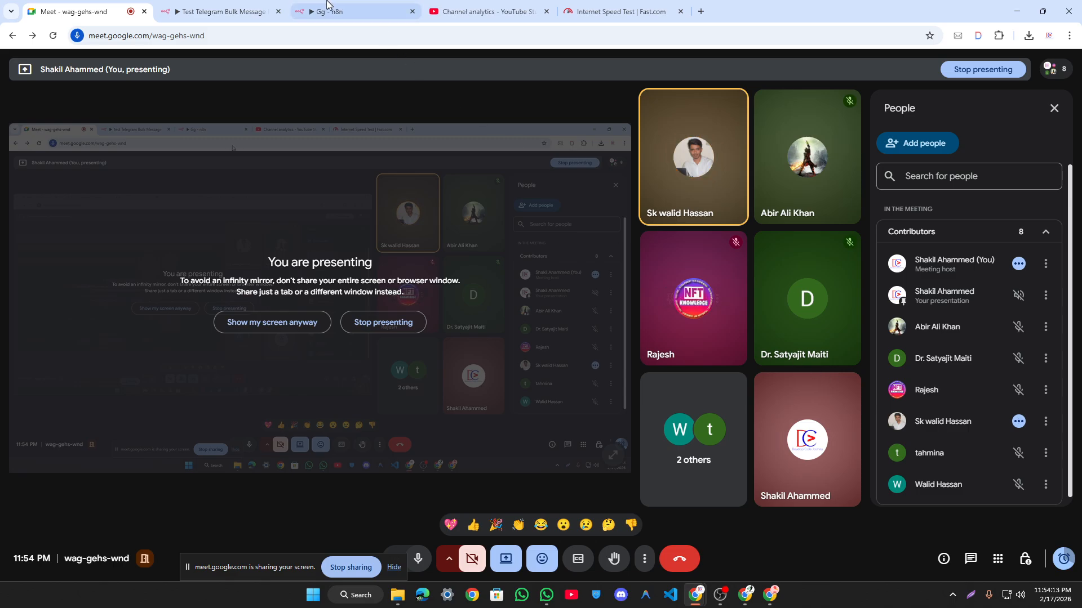
pyautogui.moveTo(327, 3)
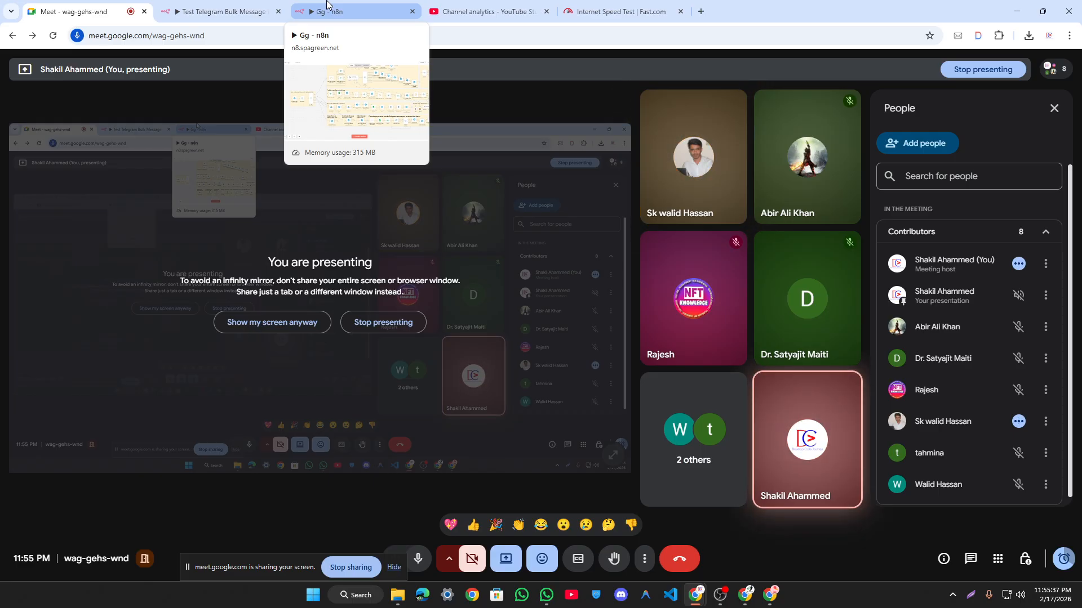
# Step: Return to the 'Test Telegram Bulk Message form Google Sheet' workflow tab
pyautogui.click(745, 594)
pyautogui.click(469, 86)
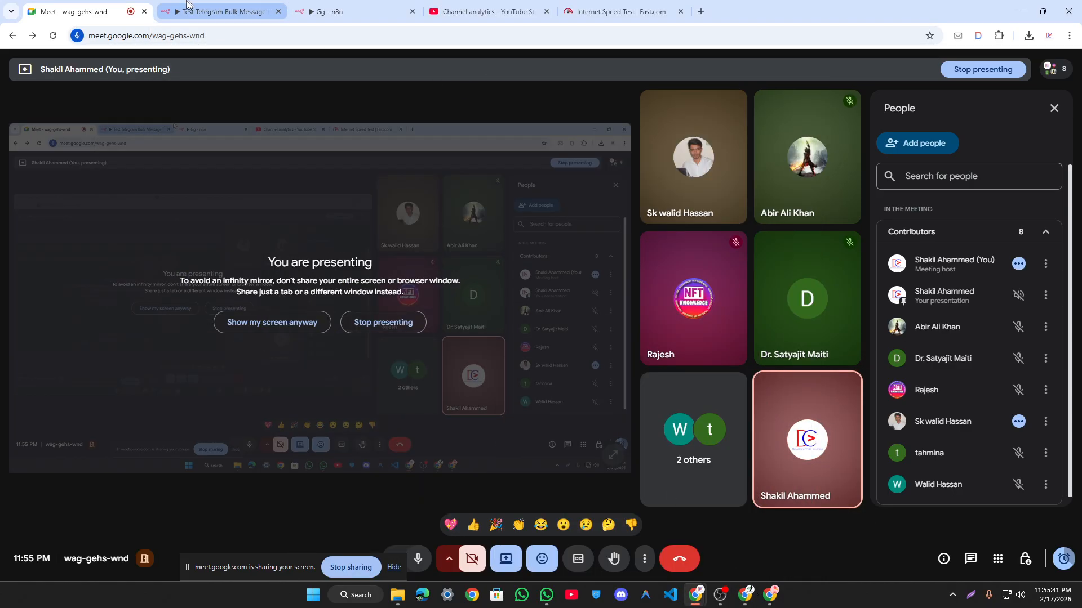
pyautogui.click(224, 11)
pyautogui.scroll(-2, 352, 142)
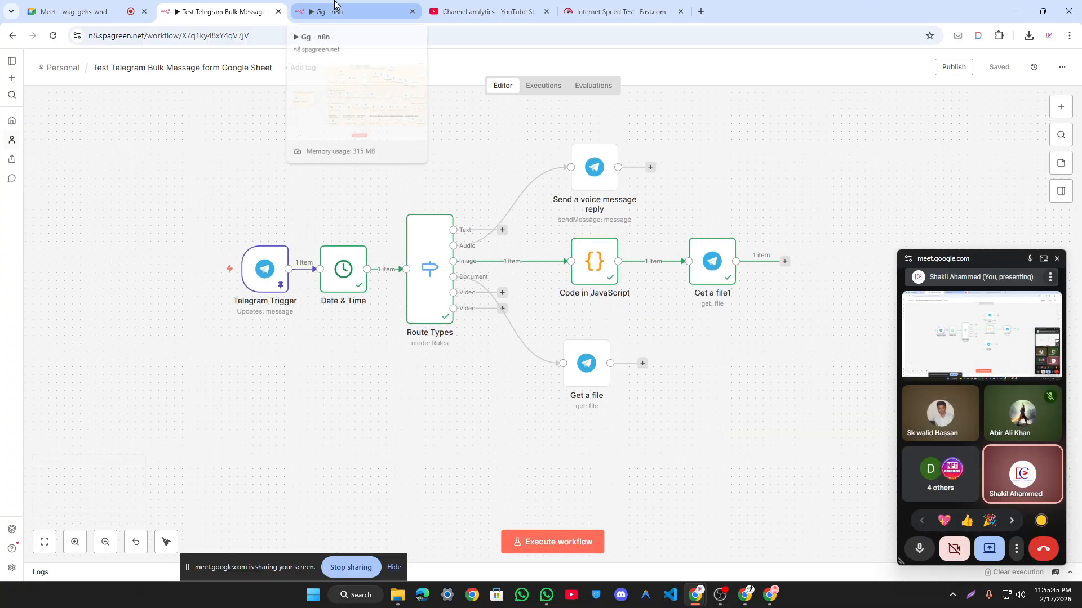
# Step: Switch to the Gg workflow, fit it in view, and execute it so the Telegram Trigger listens
pyautogui.click(334, 6)
pyautogui.scroll(2, 271, 170)
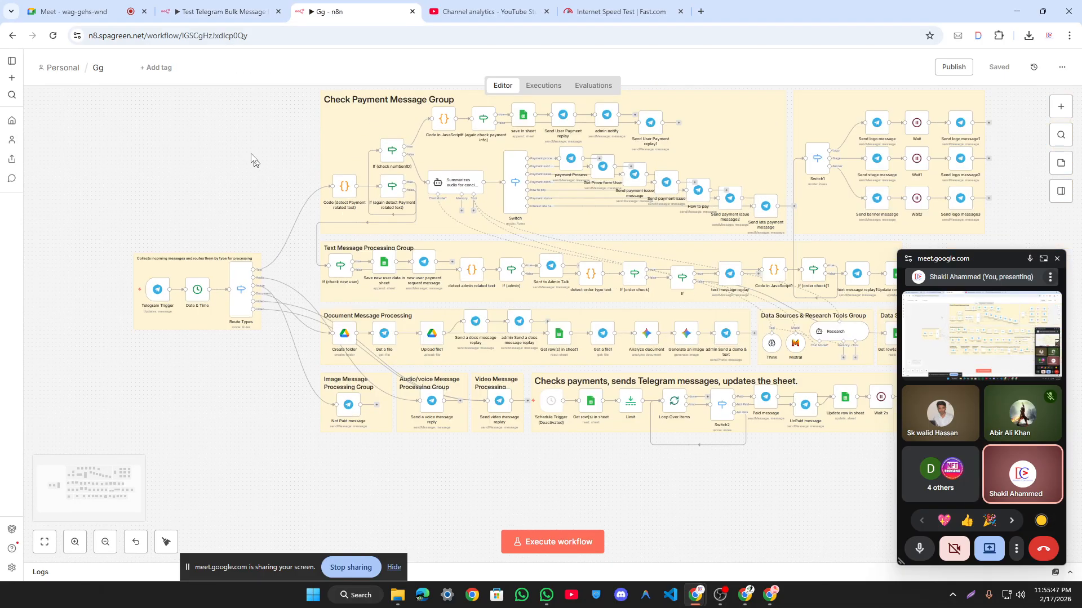
pyautogui.scroll(-3, 212, 167)
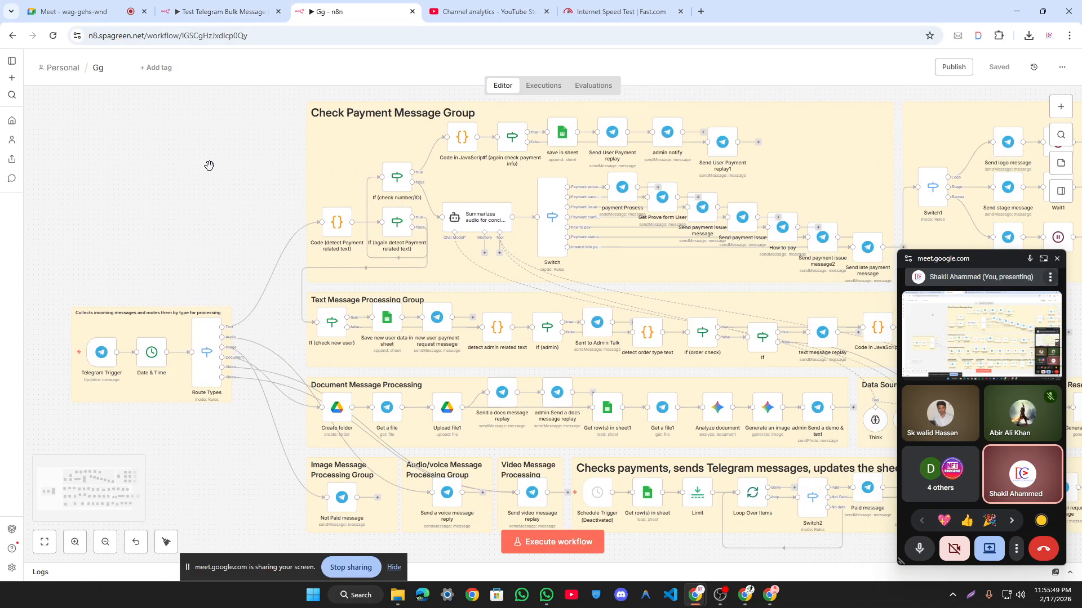
pyautogui.hotkey('ctrl', 'shift', 'Tab')
pyautogui.hotkey('ctrl', 'Tab')
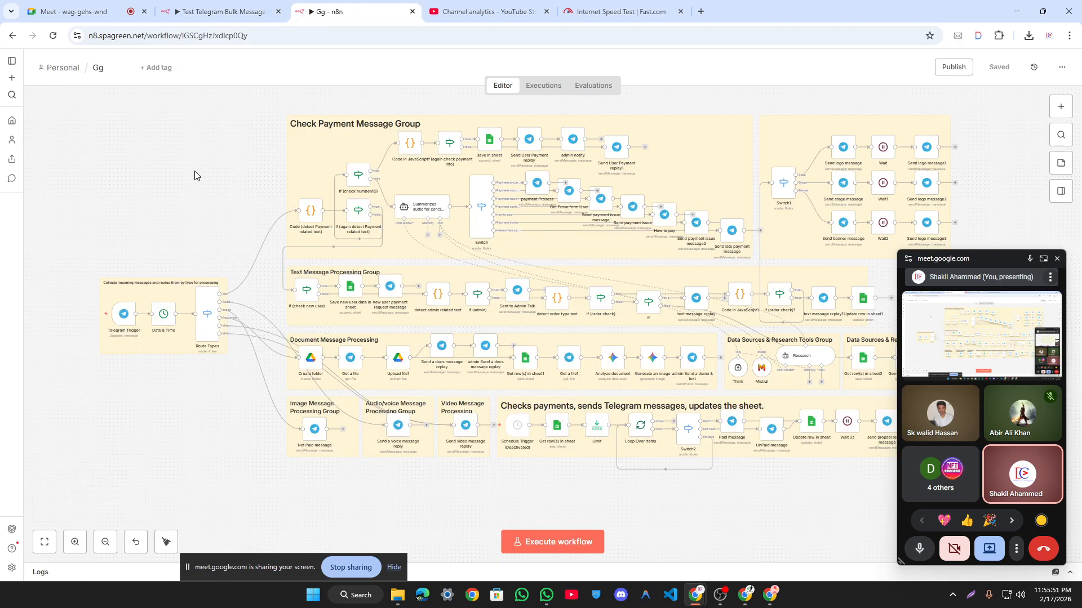
pyautogui.hotkey('ctrl', 'Return')
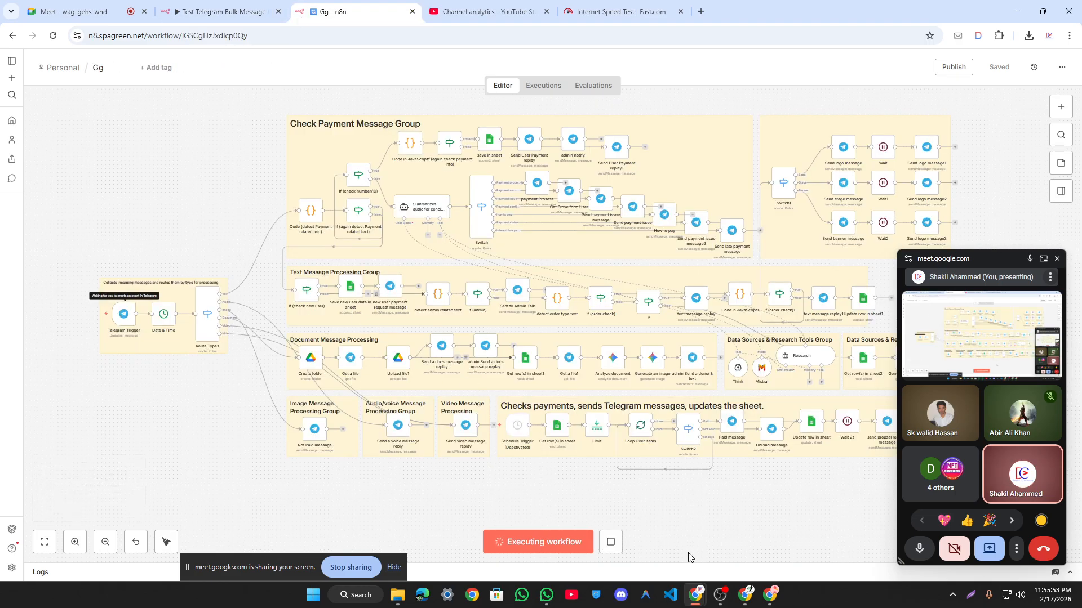
pyautogui.click(750, 591)
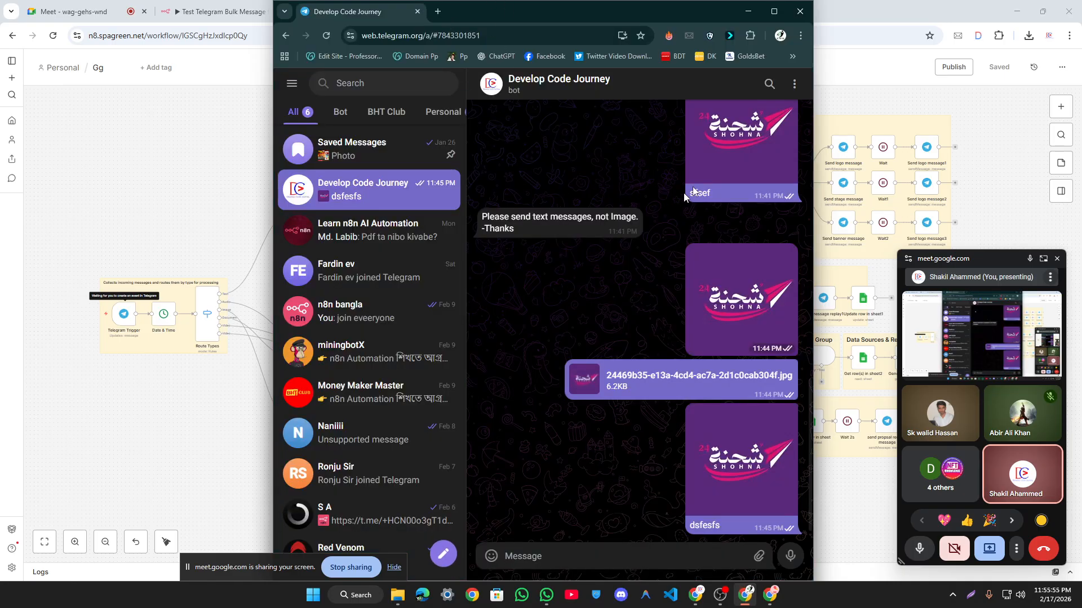
# Step: Copy the bot's username from Bot Info, then delete the chat with the bot
pyautogui.click(624, 85)
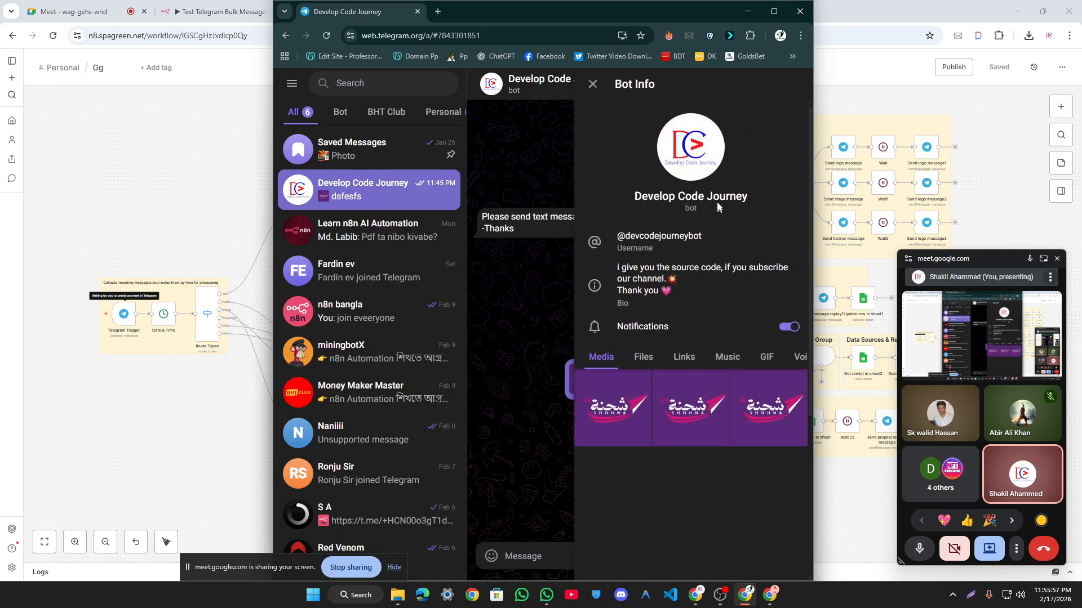
pyautogui.click(660, 241)
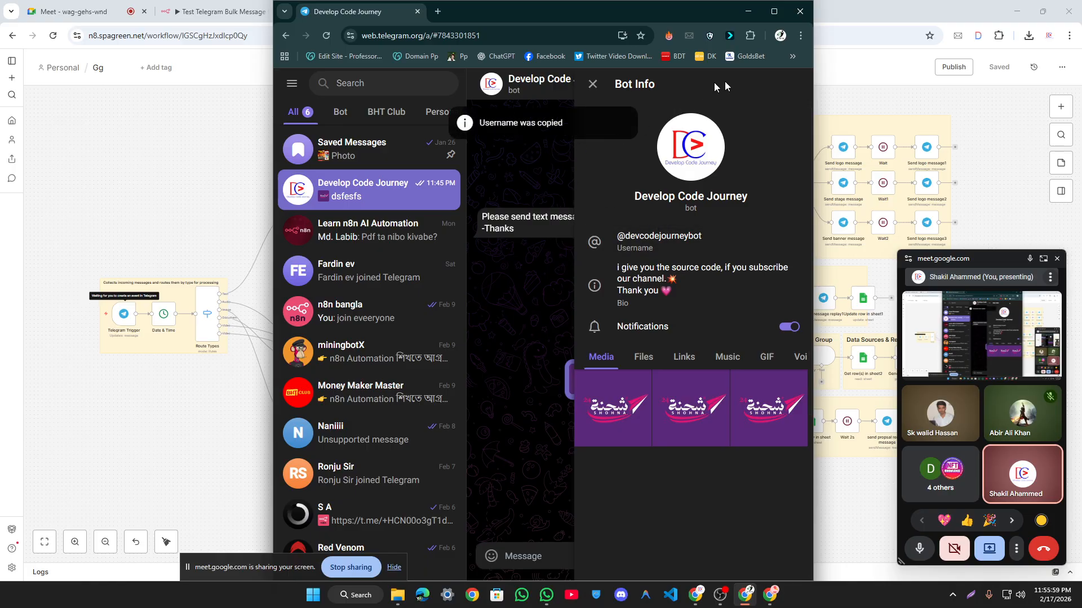
pyautogui.click(593, 85)
pyautogui.click(793, 83)
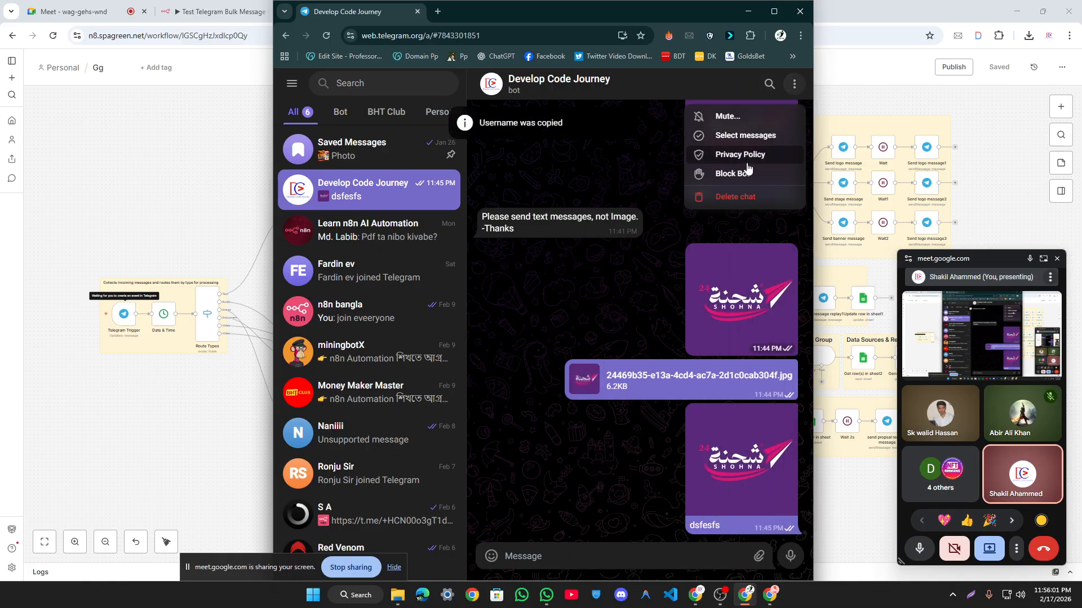
pyautogui.click(748, 196)
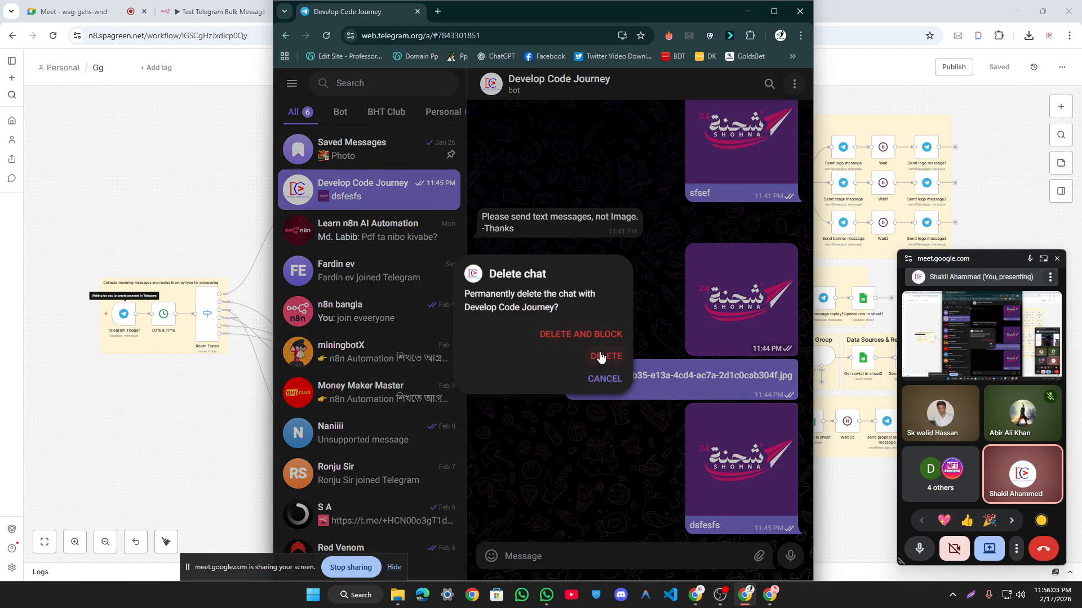
pyautogui.click(601, 355)
# Step: Search the pasted username to reopen the Develop Code Journey bot, then return to n8n
pyautogui.click(383, 83)
pyautogui.hotkey('ctrl', 'v')
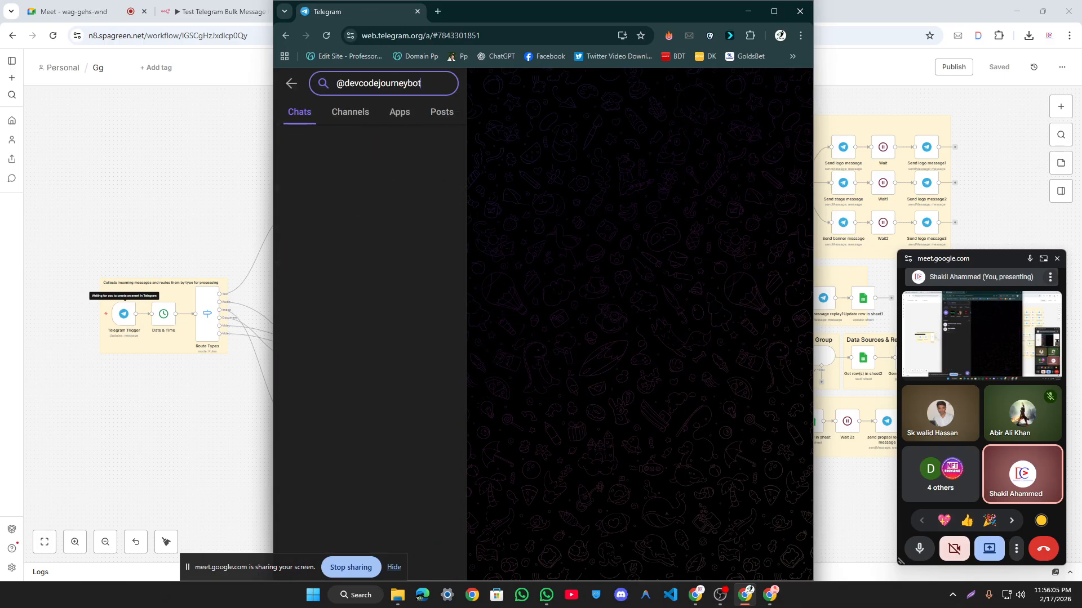
pyautogui.click(356, 207)
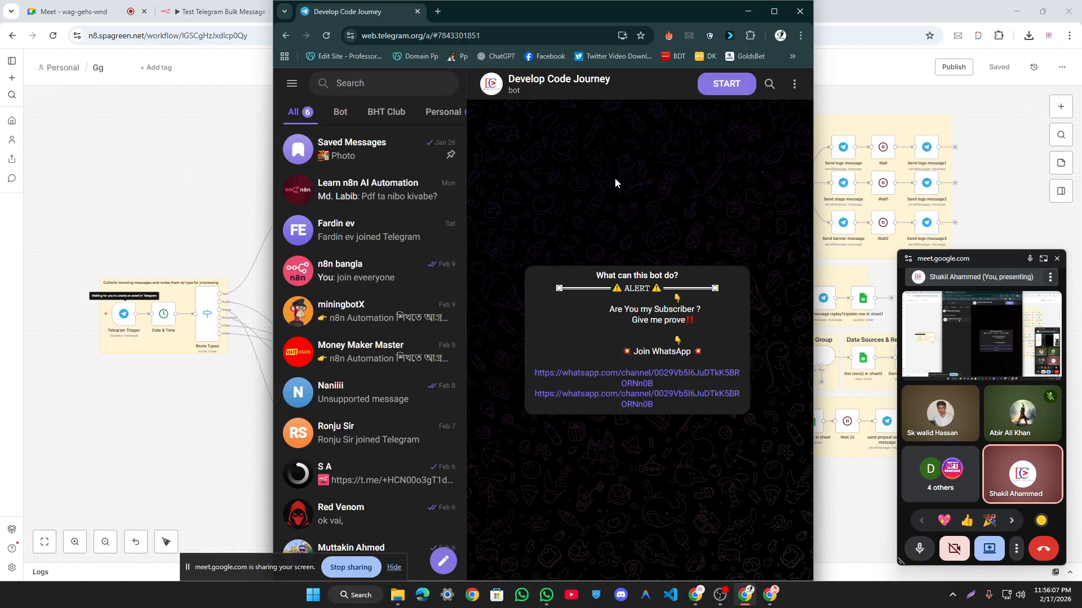
pyautogui.click(114, 144)
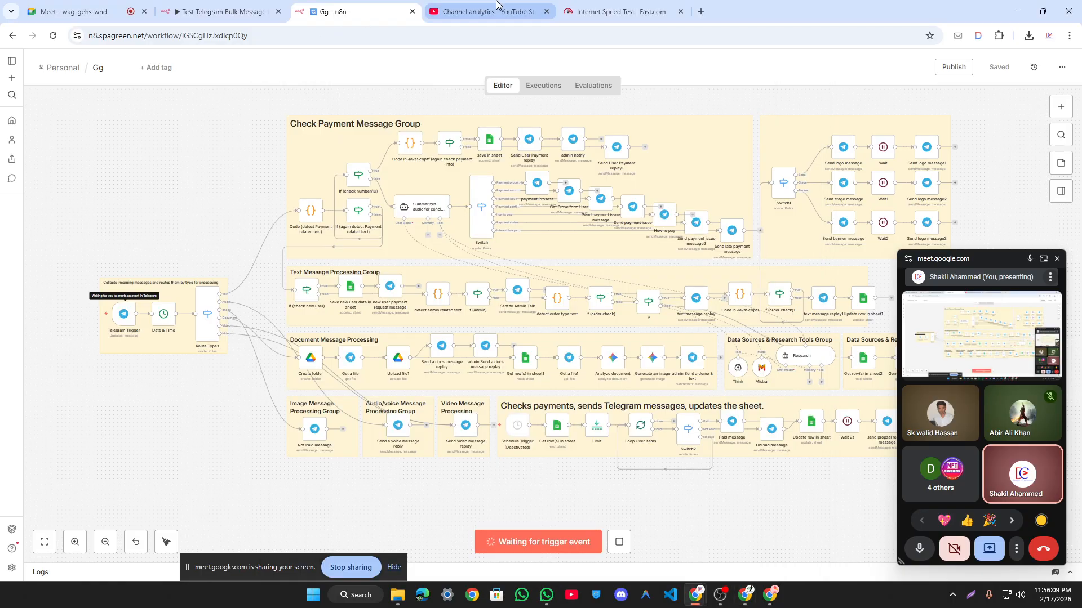
# Step: In a new tab, go to Google Sheets from the address-bar suggestion and open 'Test'
pyautogui.click(700, 11)
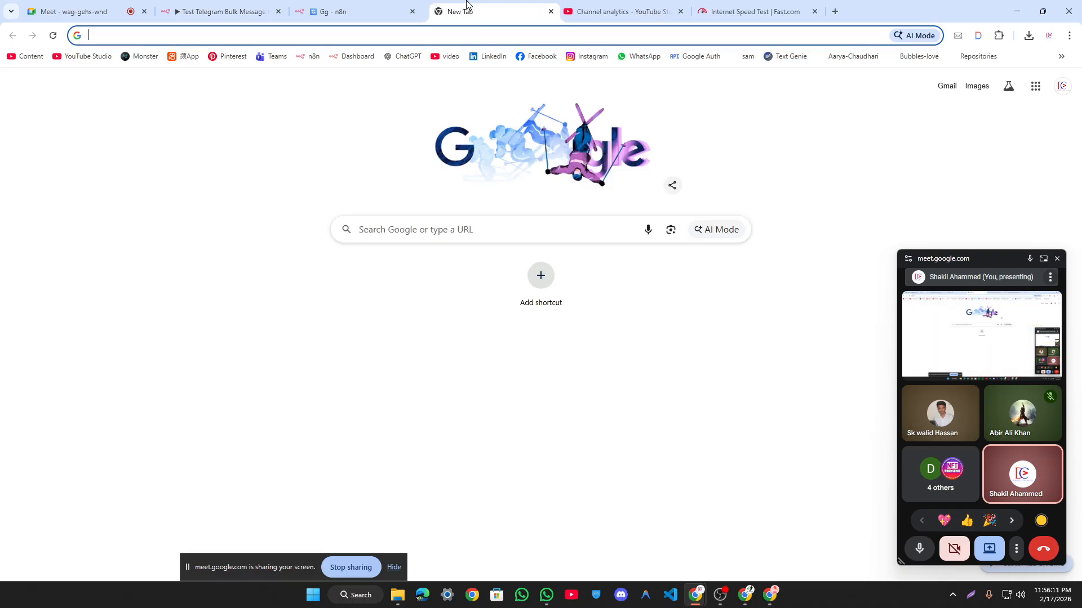
pyautogui.write('s')
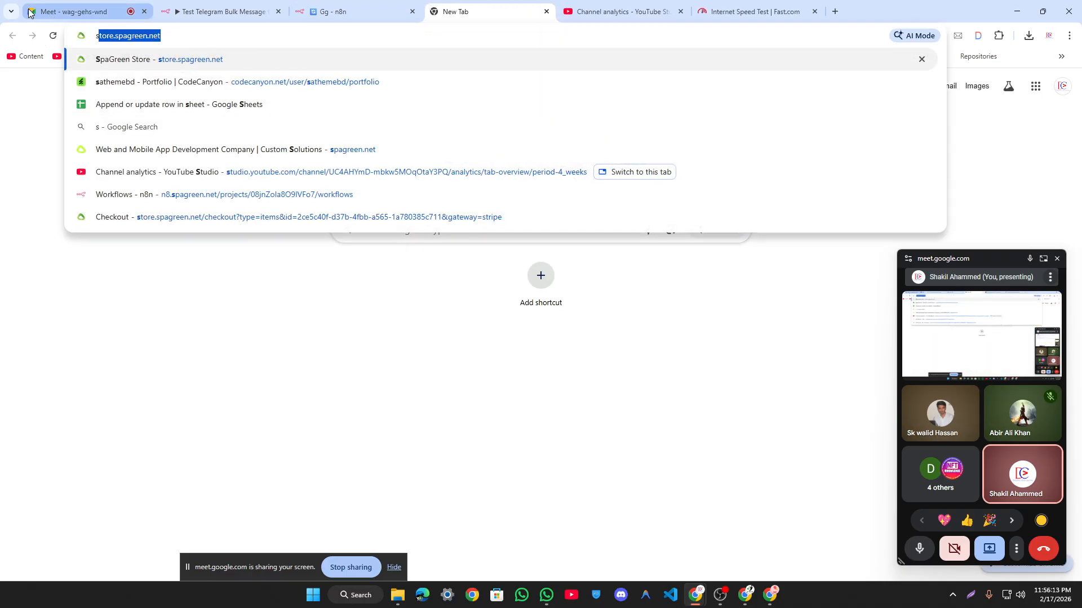
pyautogui.click(11, 11)
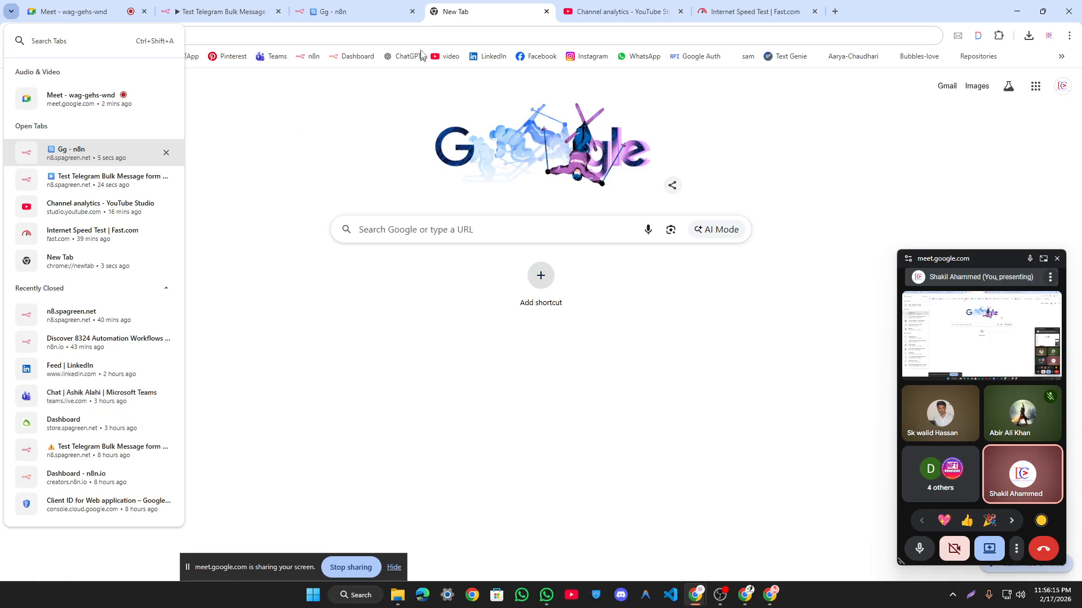
pyautogui.click(413, 36)
pyautogui.write('store.spagreen.nets')
pyautogui.hotkey('ctrl', 'a')
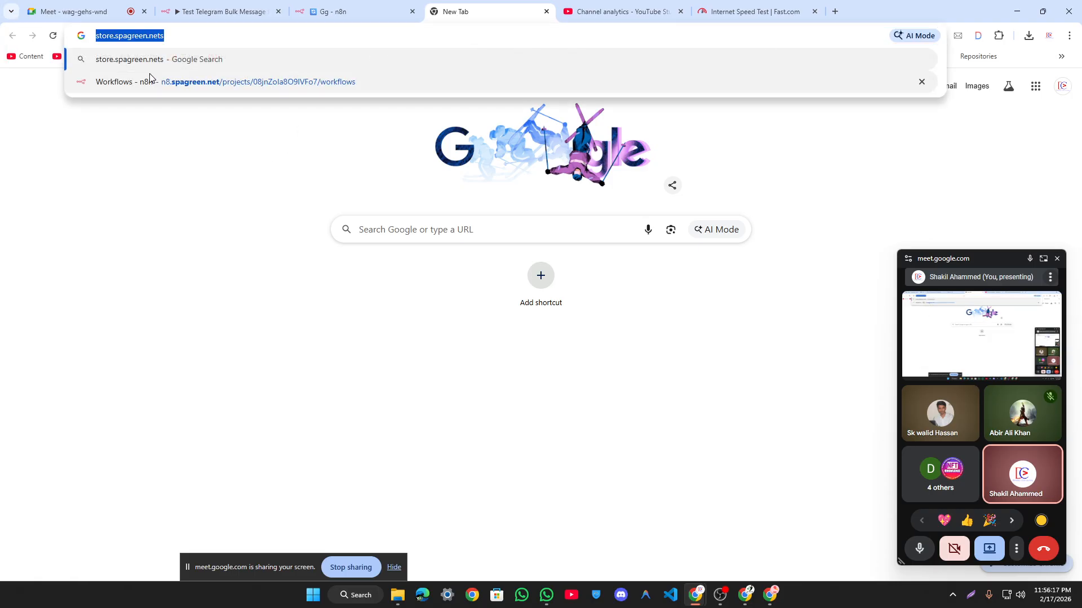
pyautogui.write('s')
pyautogui.click(90, 106)
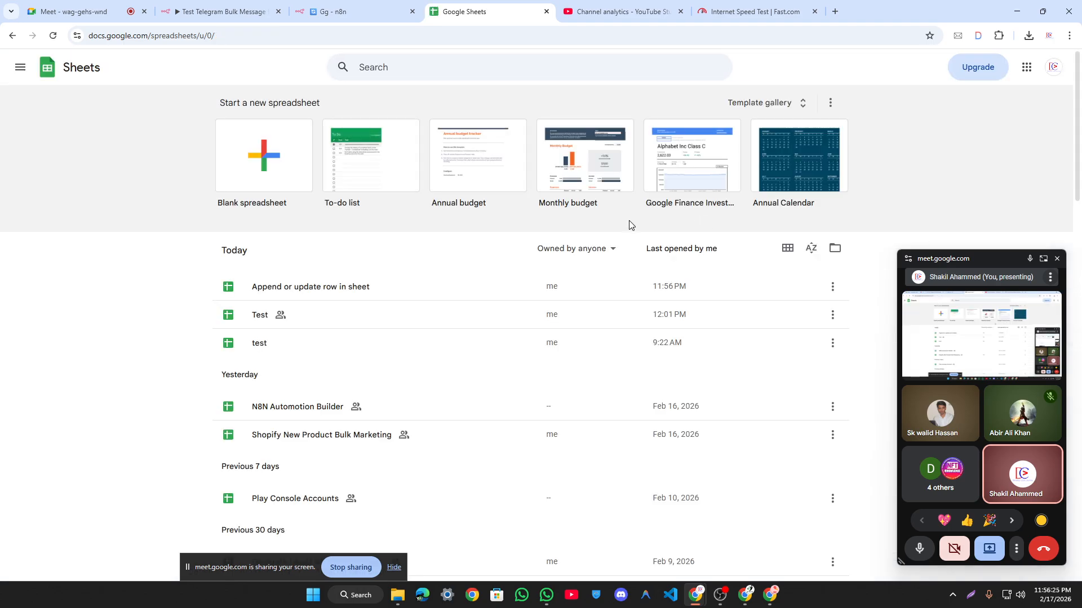
pyautogui.click(331, 320)
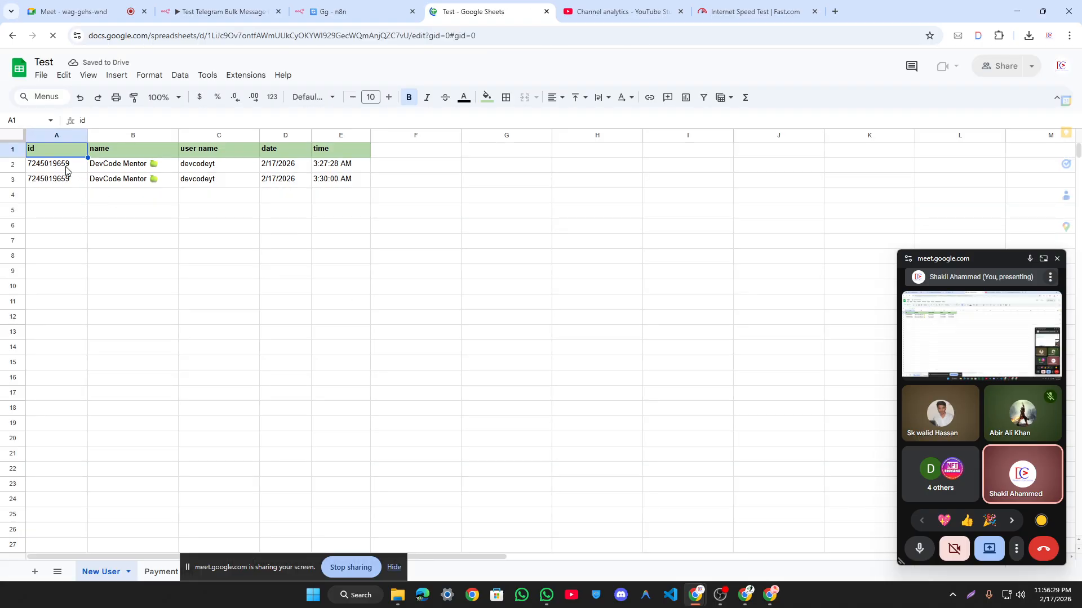
# Step: Delete the two user rows in A2:F8 of New User, leaving only the header row
pyautogui.moveTo(57, 164); pyautogui.dragTo(387, 259)
pyautogui.press('Delete')
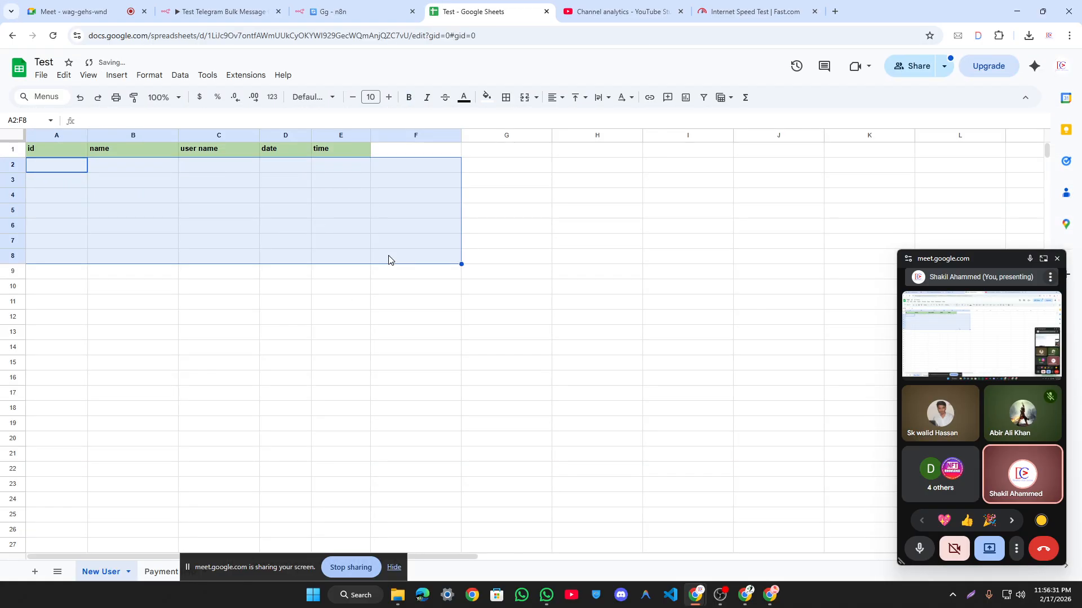
pyautogui.click(557, 292)
pyautogui.moveTo(52, 169); pyautogui.dragTo(360, 220)
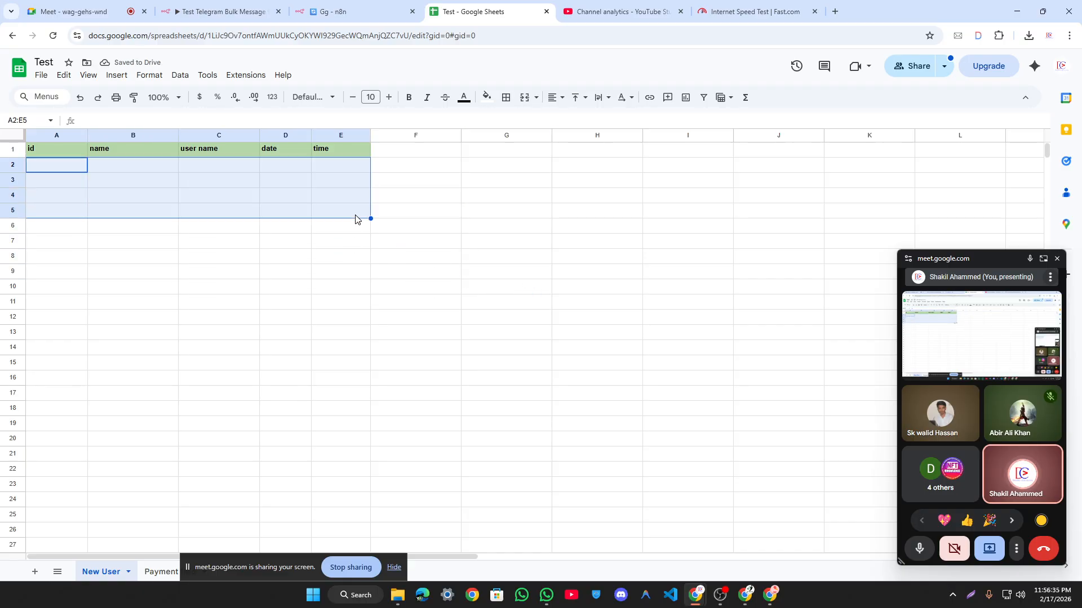
pyautogui.click(135, 171)
pyautogui.moveTo(72, 170); pyautogui.dragTo(346, 206)
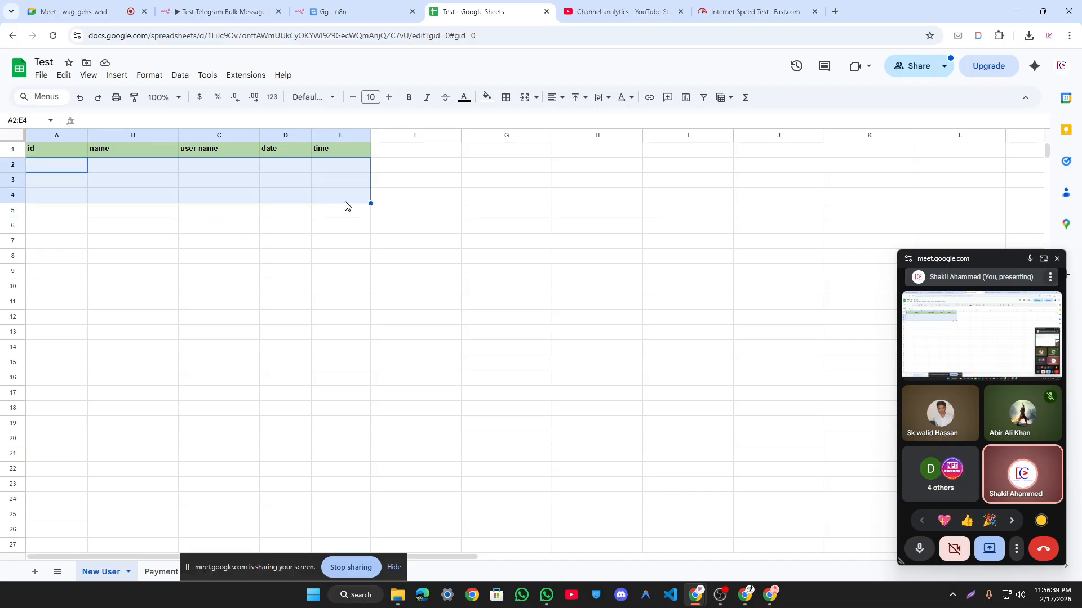
pyautogui.click(106, 181)
pyautogui.moveTo(56, 164); pyautogui.dragTo(338, 228)
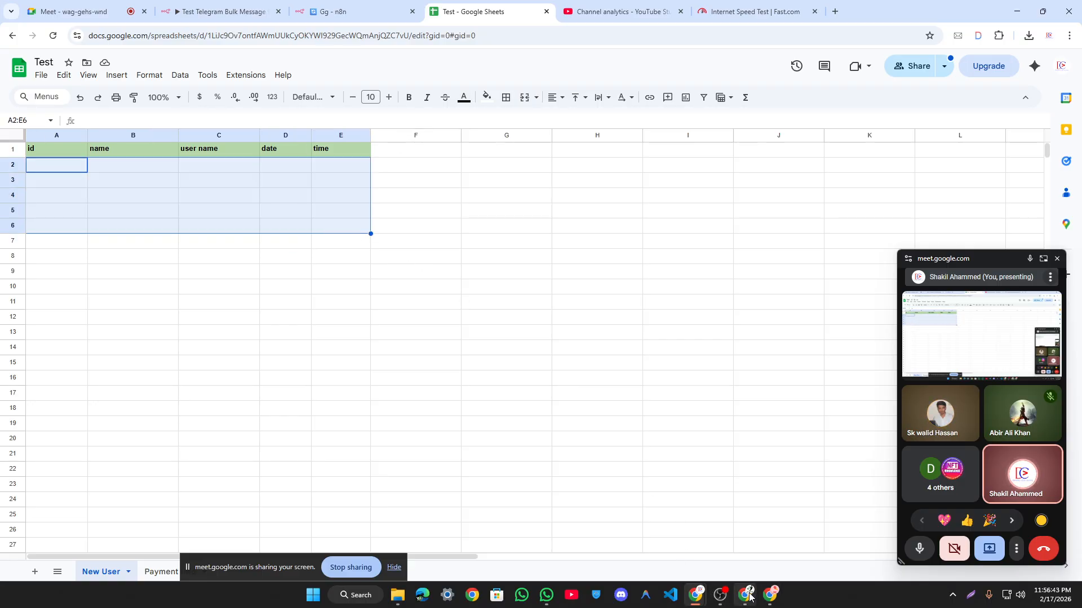
pyautogui.click(751, 595)
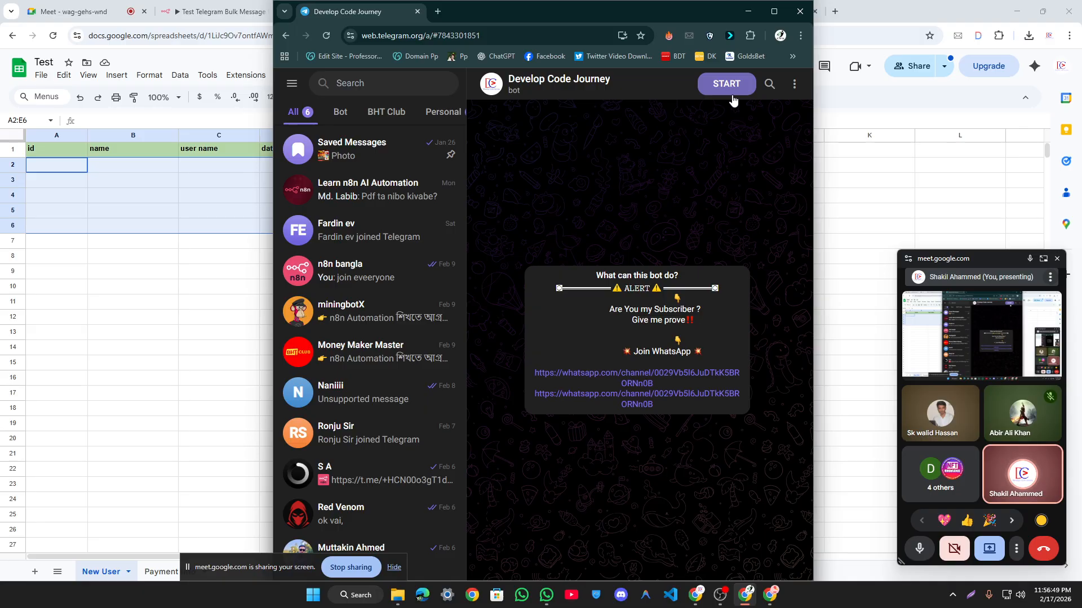
# Step: Start the Develop Code Journey bot and check the new user row A2:E2 in the Test sheet
pyautogui.click(732, 96)
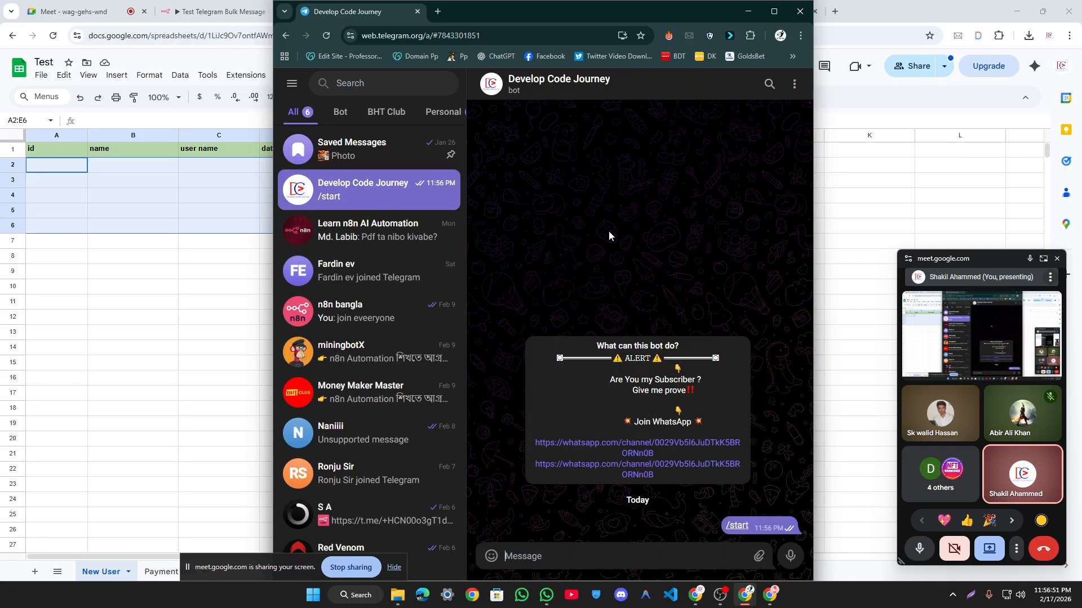
pyautogui.click(203, 17)
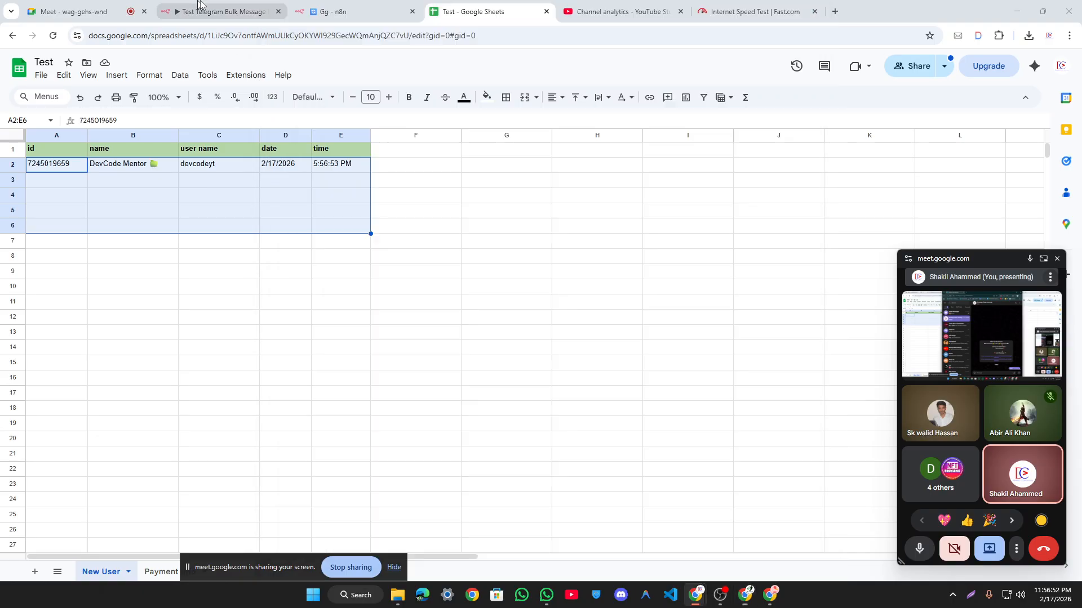
pyautogui.click(332, 11)
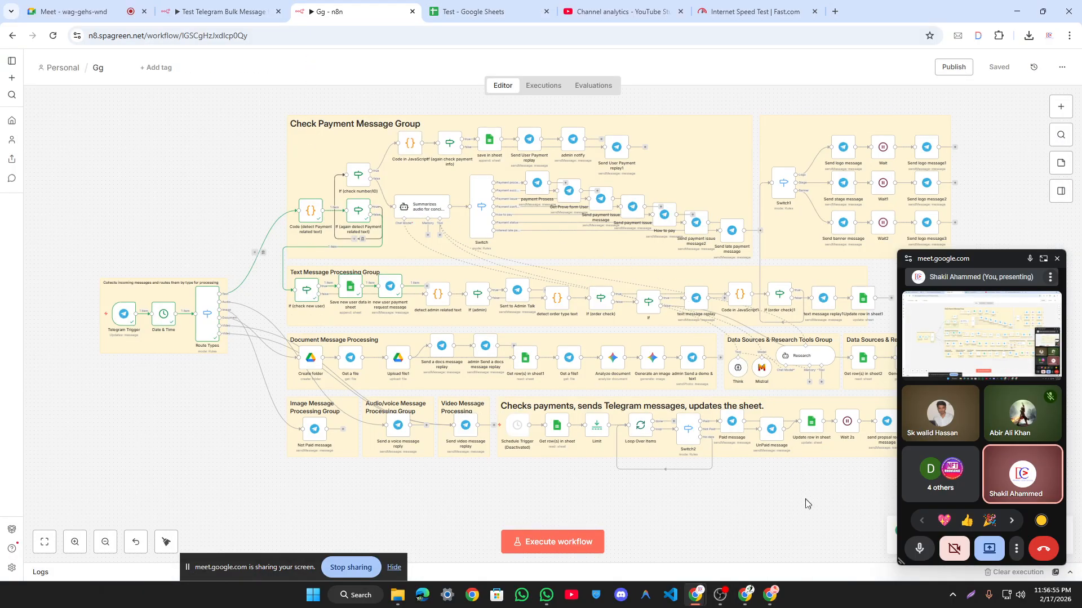
pyautogui.click(485, 11)
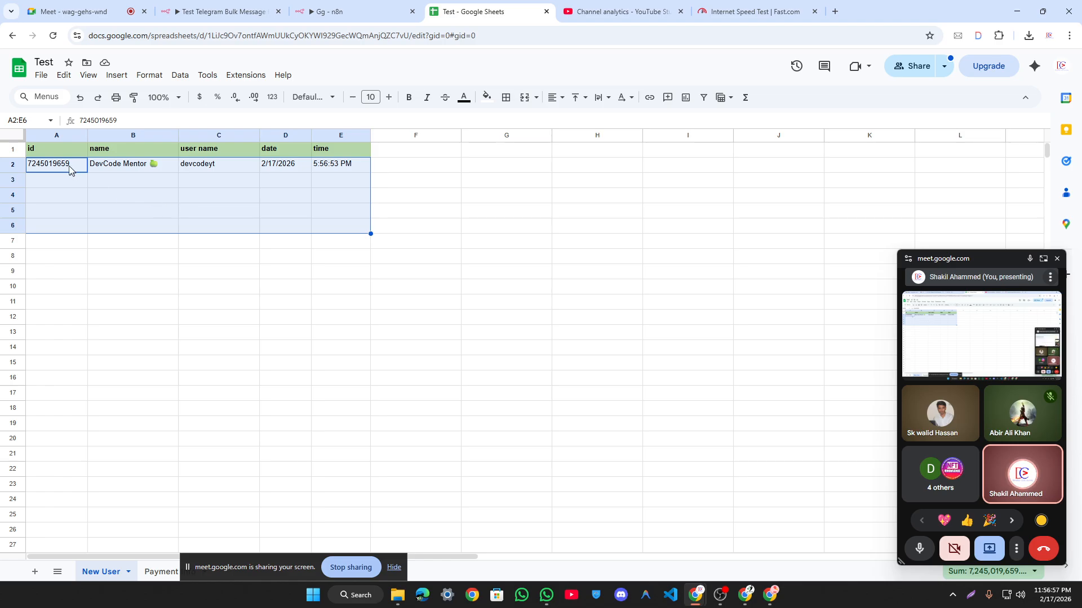
pyautogui.moveTo(72, 169); pyautogui.dragTo(346, 188)
pyautogui.moveTo(349, 170); pyautogui.dragTo(371, 219)
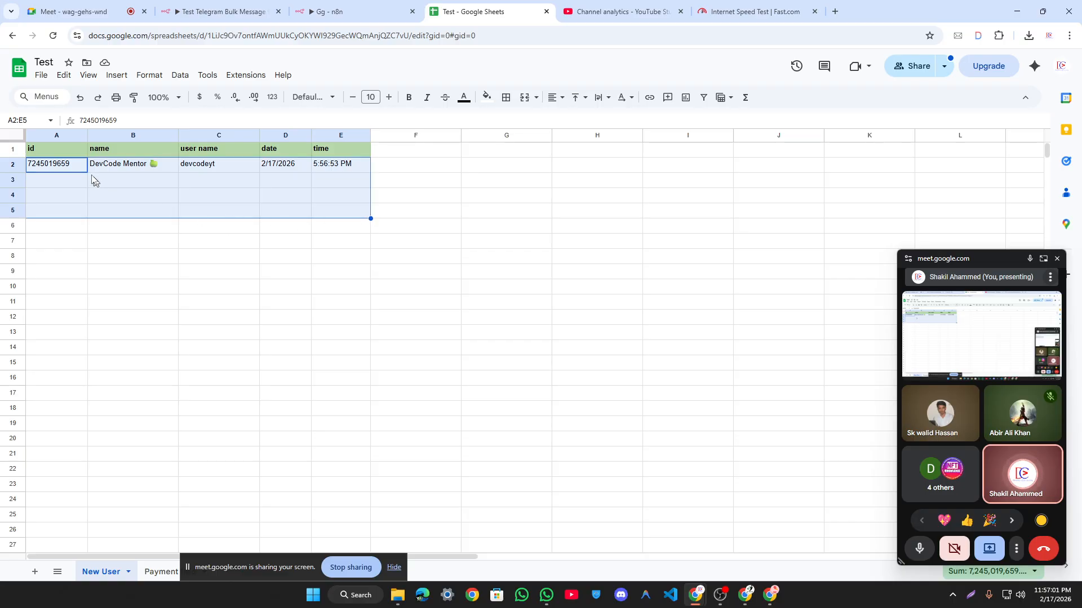
pyautogui.click(74, 166)
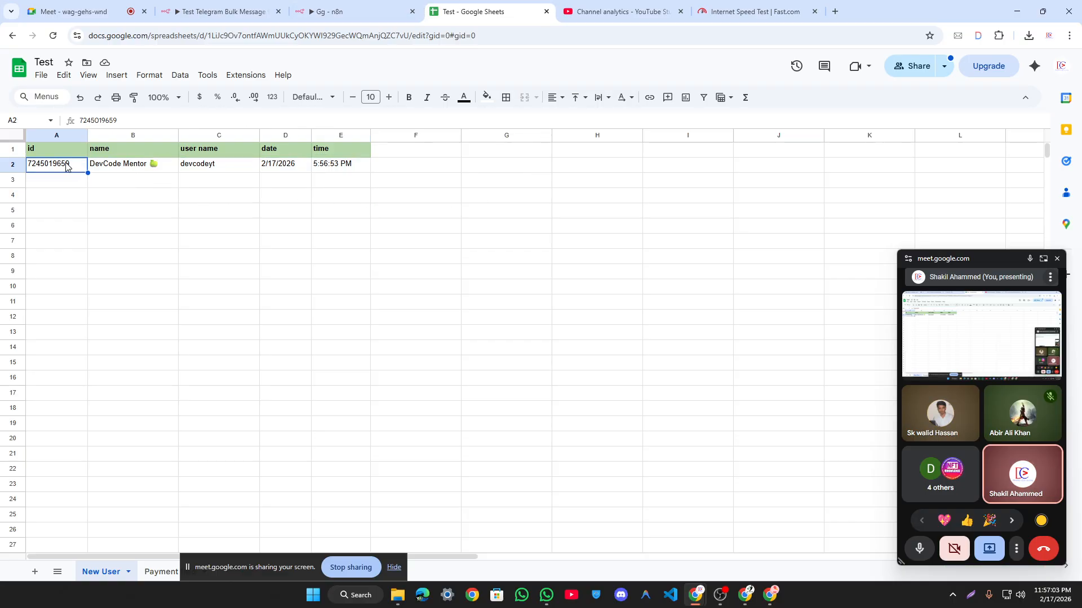
pyautogui.moveTo(74, 166); pyautogui.dragTo(352, 170)
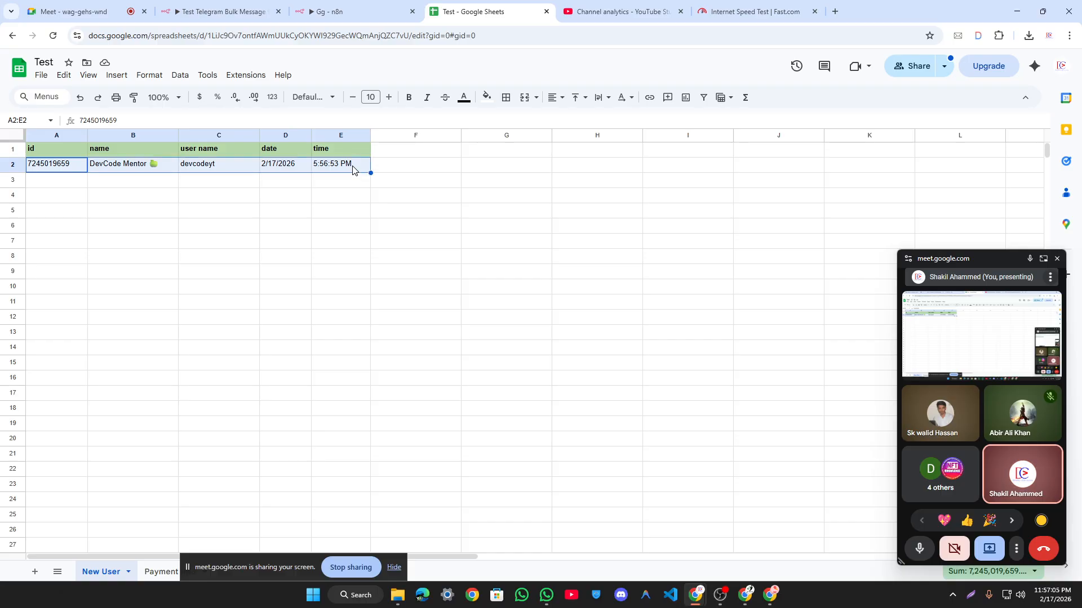
# Step: Review the bot's payment-instruction reply in Telegram, then return to the spreadsheet
pyautogui.click(745, 595)
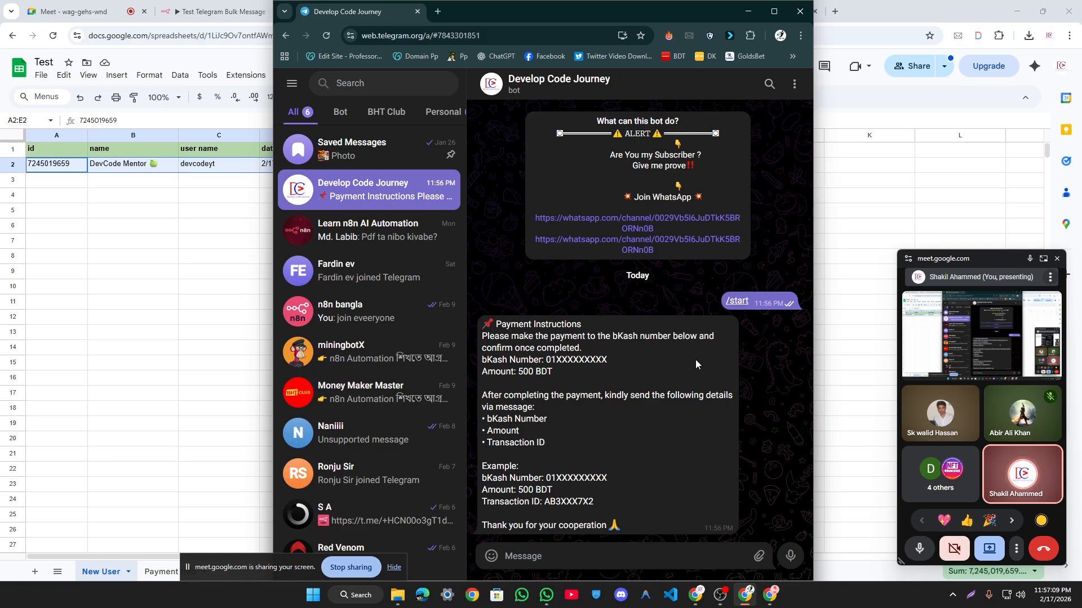
pyautogui.rightClick(643, 369)
pyautogui.click(504, 287)
pyautogui.click(66, 172)
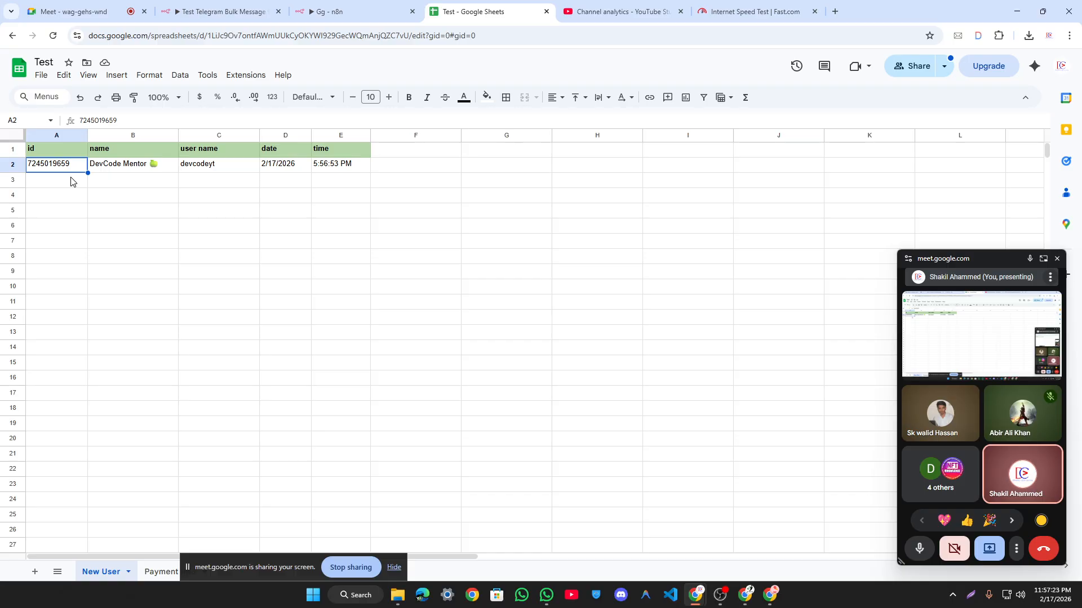
# Step: Select and copy the user's row A2:E2, dated 2/17/2026 at 5:56:53 PM
pyautogui.moveTo(51, 169); pyautogui.dragTo(367, 169)
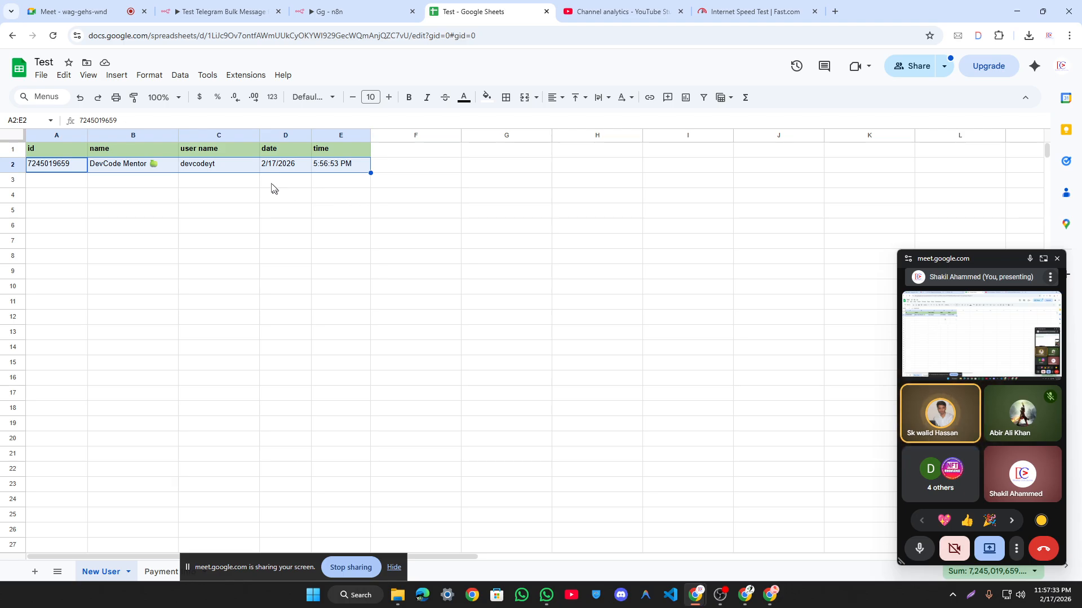
pyautogui.hotkey('ctrl', '+')
pyautogui.hotkey('ctrl', '+')
pyautogui.hotkey('ctrl', '+')
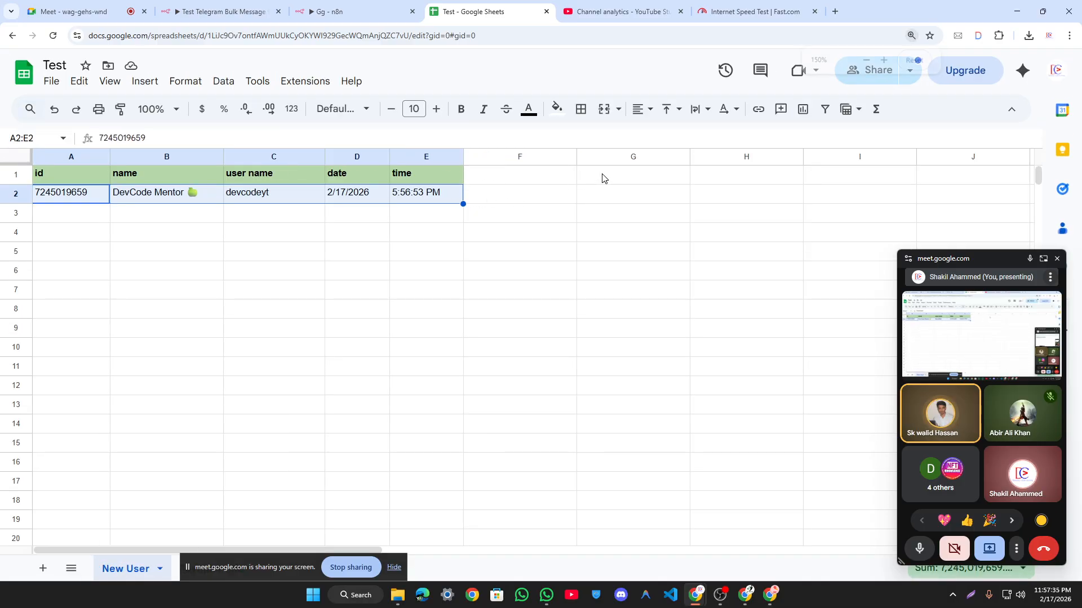
pyautogui.hotkey('ctrl', '-')
pyautogui.hotkey('ctrl', '-')
pyautogui.hotkey('ctrl', '-')
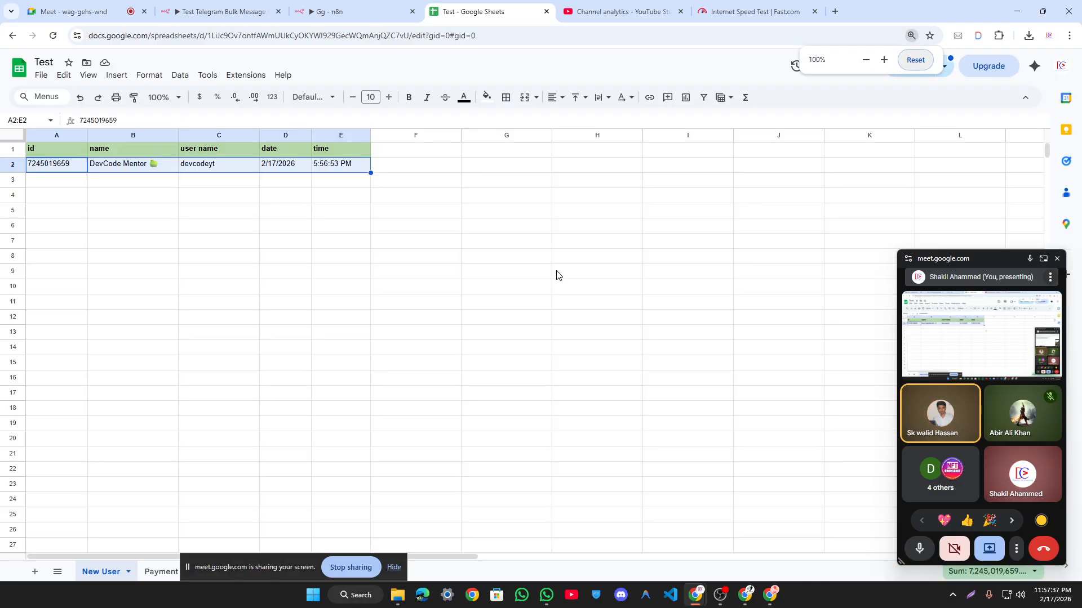
pyautogui.click(62, 167)
pyautogui.moveTo(42, 169); pyautogui.dragTo(350, 168)
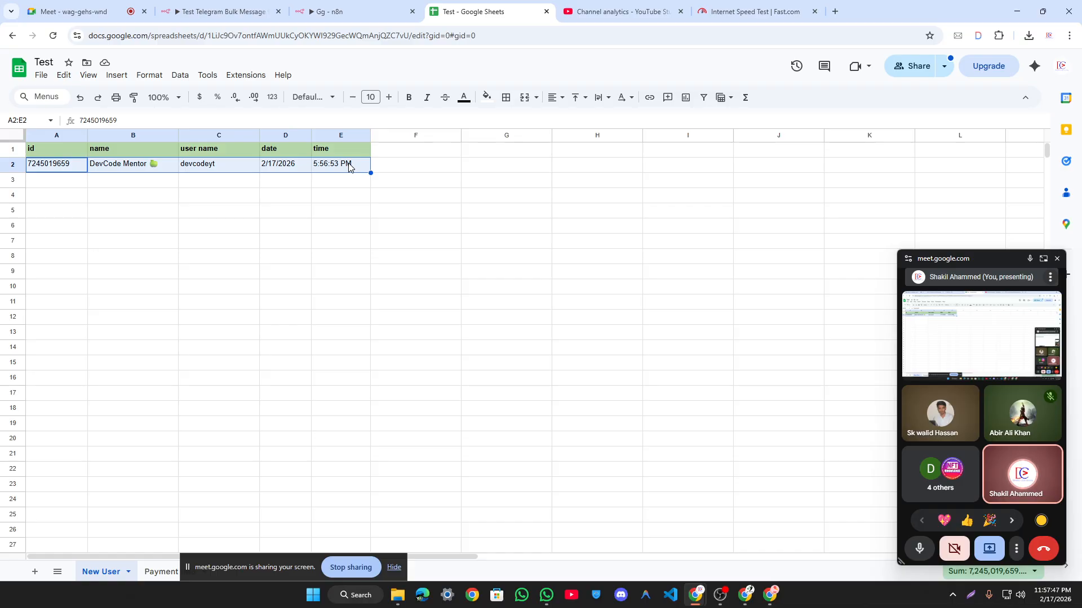
pyautogui.moveTo(62, 166); pyautogui.dragTo(356, 170)
pyautogui.moveTo(52, 165); pyautogui.dragTo(345, 164)
pyautogui.moveTo(188, 197); pyautogui.dragTo(141, 191)
pyautogui.moveTo(45, 168); pyautogui.dragTo(358, 174)
pyautogui.hotkey('ctrl', 'c')
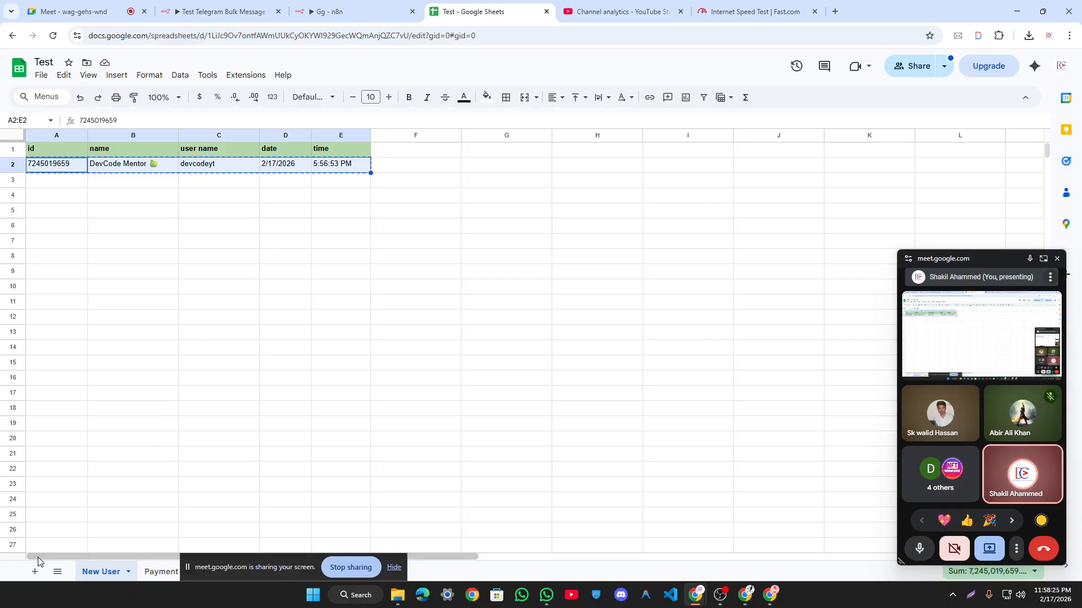
pyautogui.click(35, 572)
pyautogui.hotkey('ctrl', 'v')
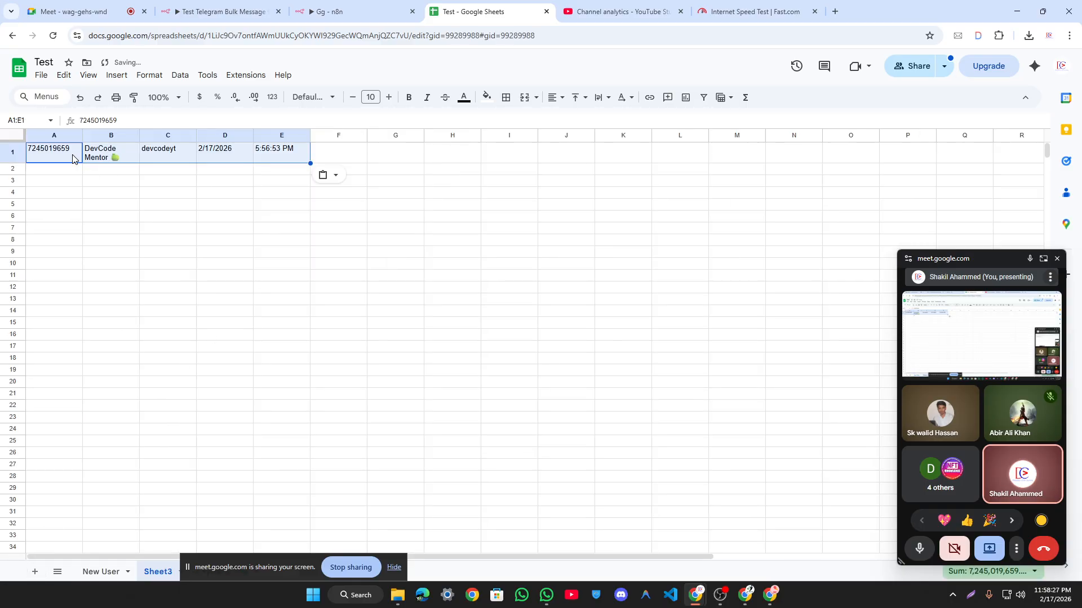
pyautogui.moveTo(56, 155); pyautogui.dragTo(476, 162)
pyautogui.click(326, 232)
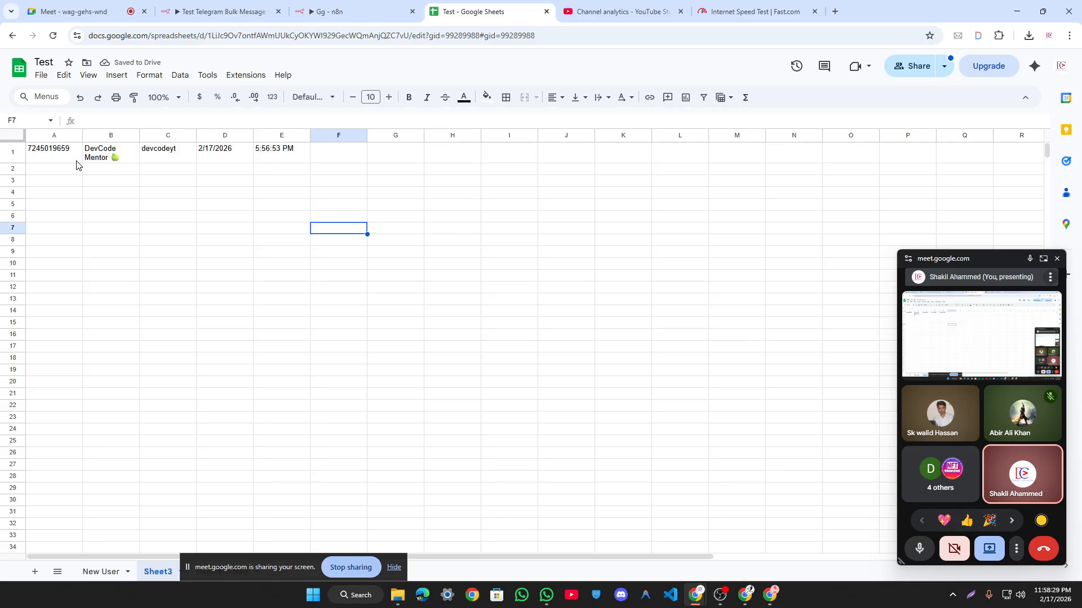
pyautogui.moveTo(56, 158); pyautogui.dragTo(264, 164)
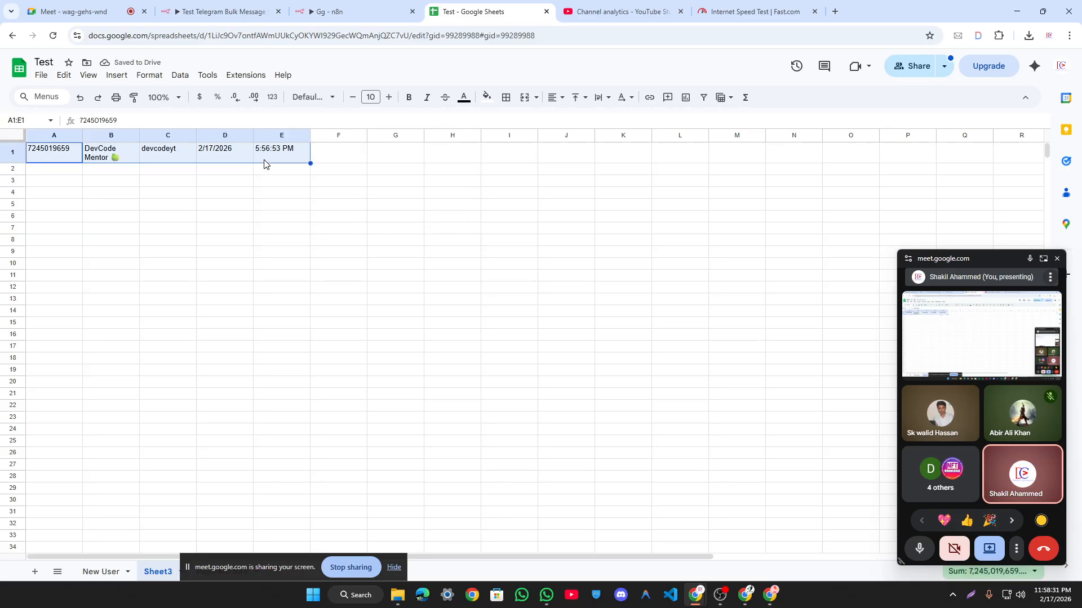
pyautogui.click(55, 158)
pyautogui.hotkey('ctrl', 'x')
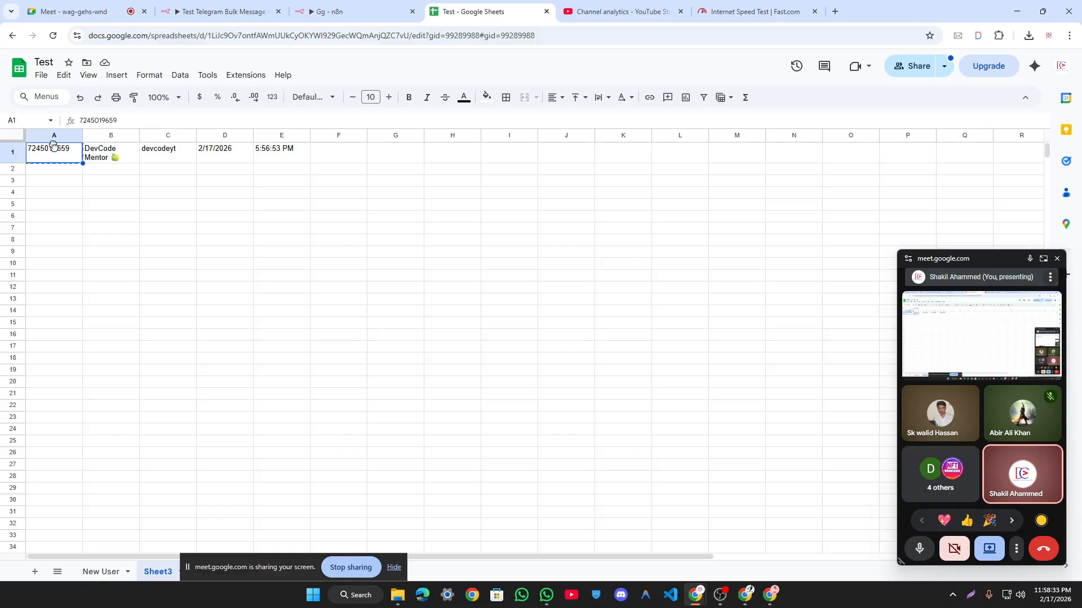
pyautogui.press('Down')
pyautogui.press('Down')
pyautogui.press('Right')
pyautogui.hotkey('ctrl', 'v')
pyautogui.hotkey('ctrl', 'z')
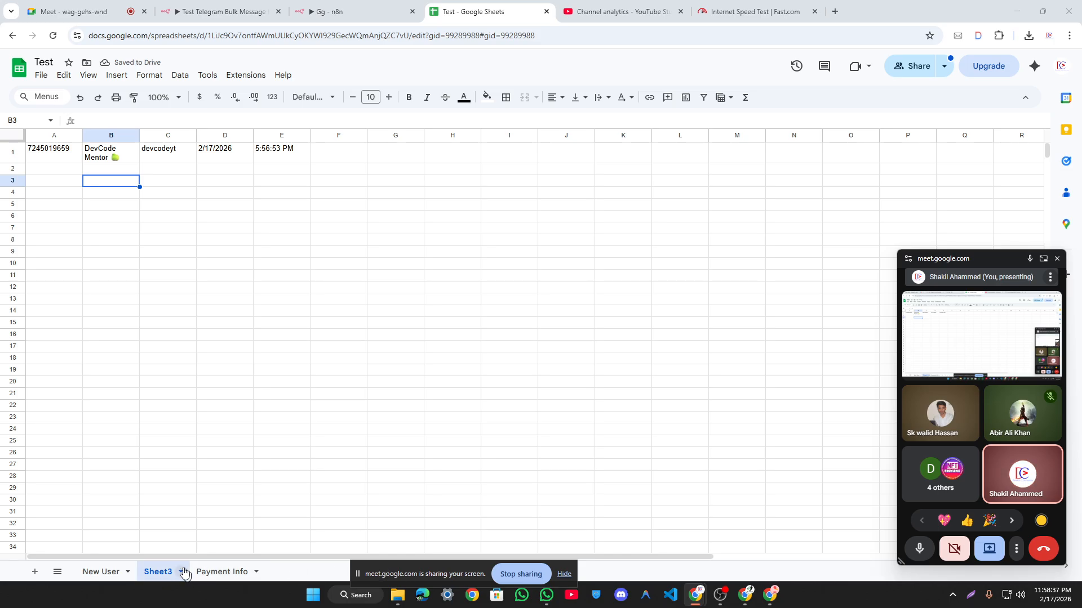
pyautogui.click(181, 572)
pyautogui.click(190, 378)
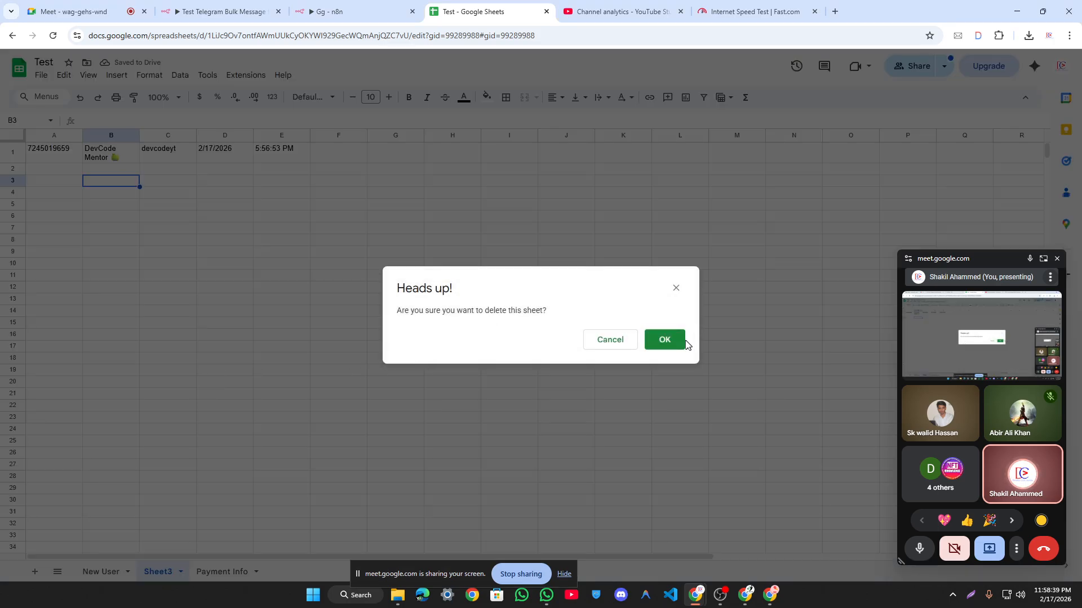
pyautogui.click(657, 345)
pyautogui.moveTo(77, 176); pyautogui.dragTo(63, 195)
pyautogui.moveTo(120, 362); pyautogui.dragTo(326, 398)
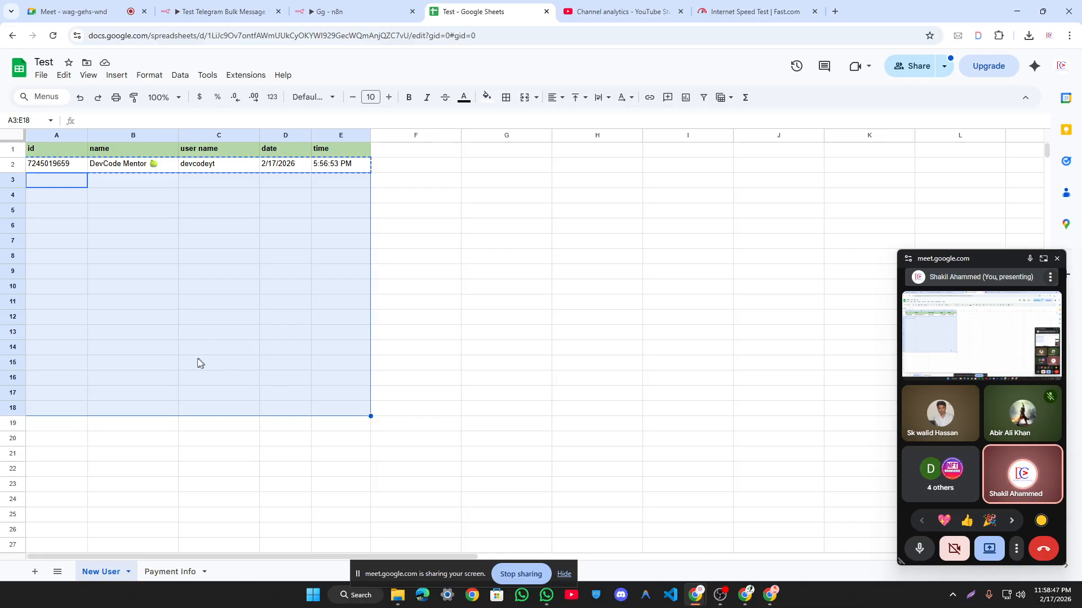
# Step: Highlight the empty cells A3:E11 below the logged row, then go to the Google Meet call
pyautogui.click(53, 285)
pyautogui.moveTo(64, 180); pyautogui.dragTo(349, 495)
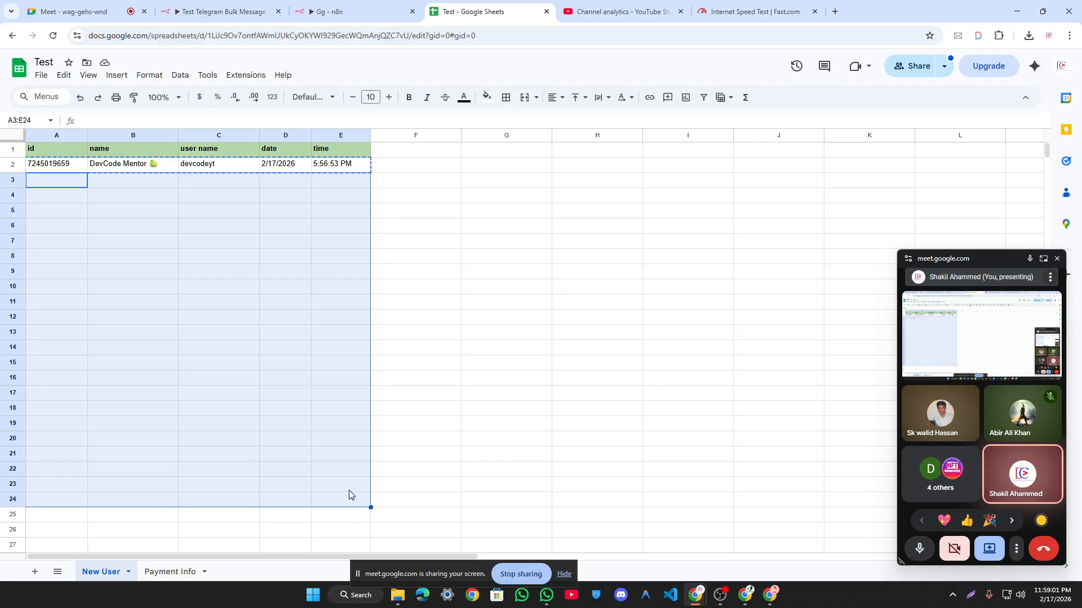
pyautogui.click(309, 282)
pyautogui.moveTo(67, 180); pyautogui.dragTo(353, 476)
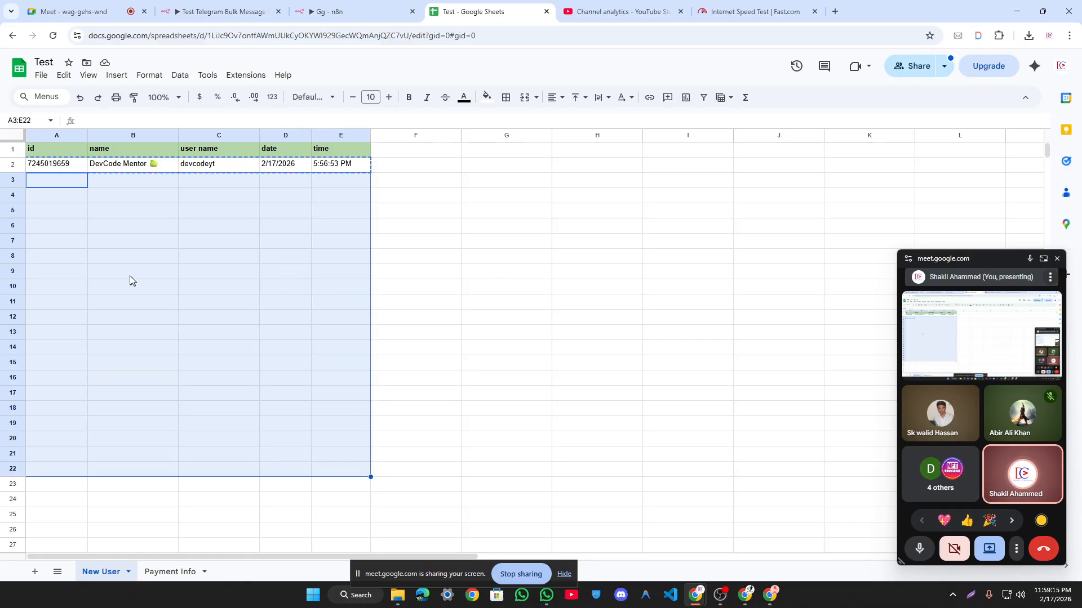
pyautogui.click(98, 226)
pyautogui.moveTo(40, 186); pyautogui.dragTo(324, 231)
pyautogui.moveTo(36, 245); pyautogui.dragTo(339, 305)
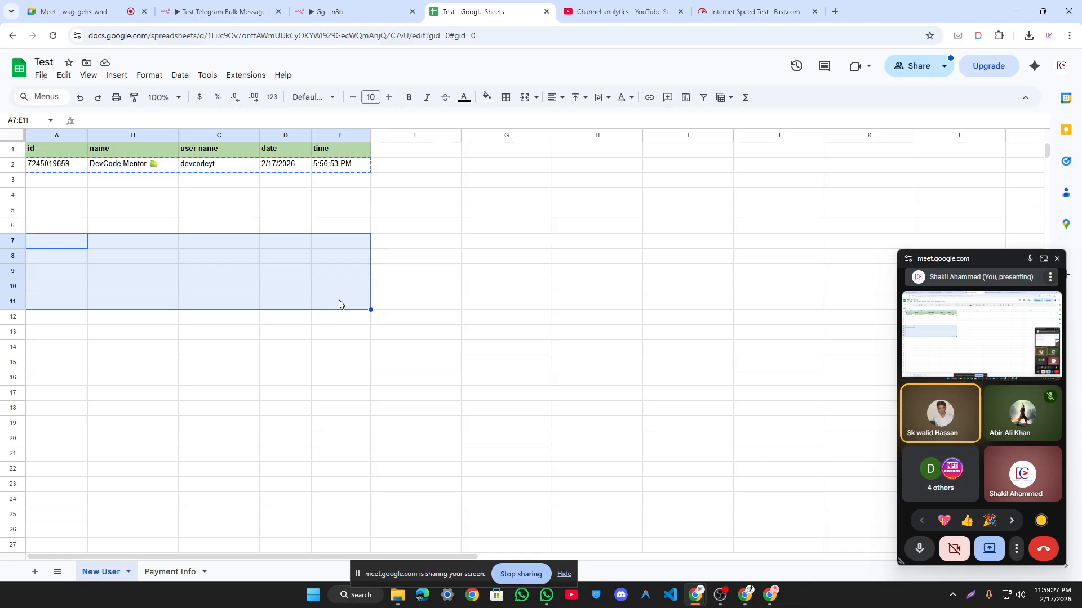
pyautogui.click(48, 4)
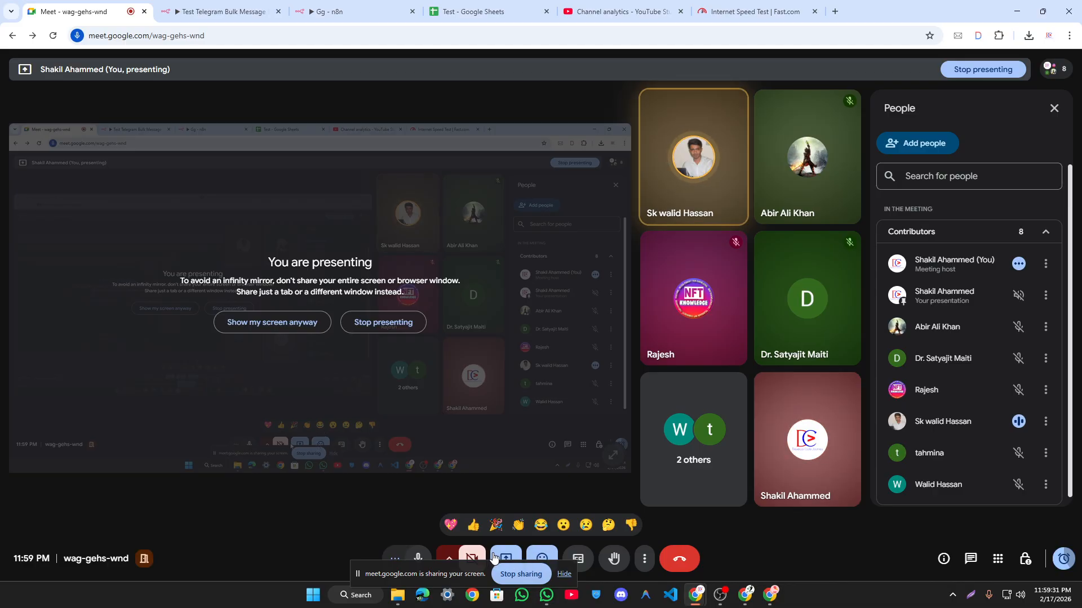
# Step: Stop sharing the screen from Meet's presenting options
pyautogui.moveTo(523, 575); pyautogui.dragTo(331, 561)
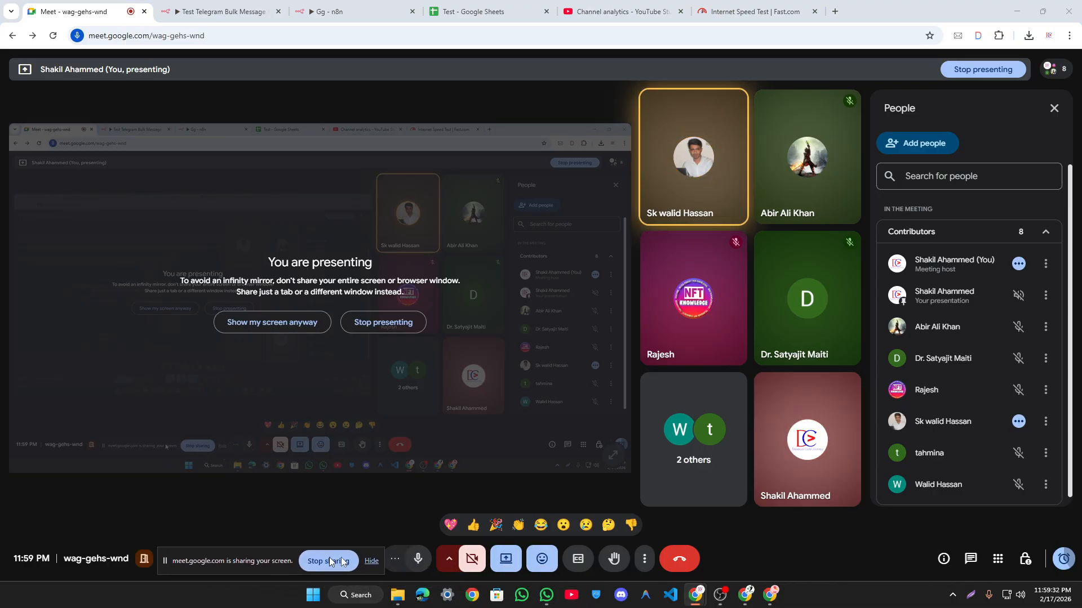
pyautogui.click(506, 559)
pyautogui.click(524, 518)
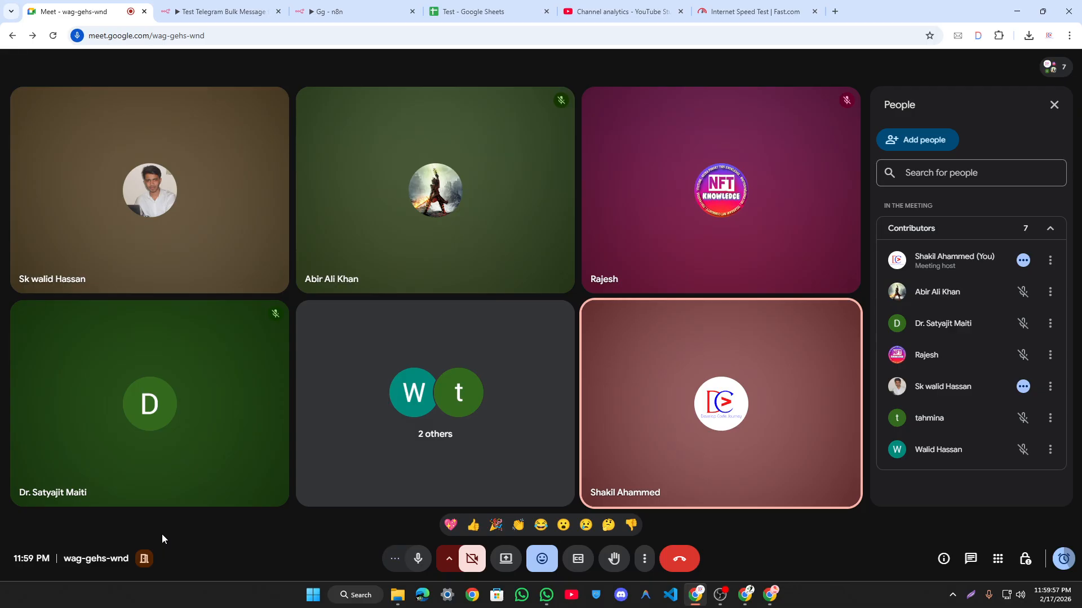
# Step: Request muting a participant for everyone from the People panel
pyautogui.tripleClick(96, 558)
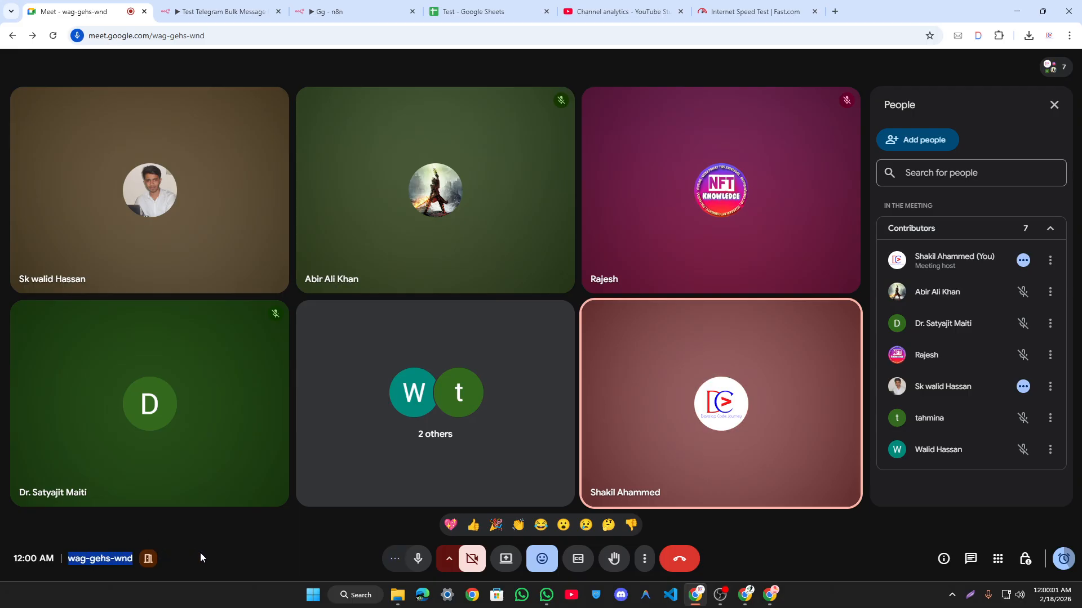
pyautogui.click(123, 555)
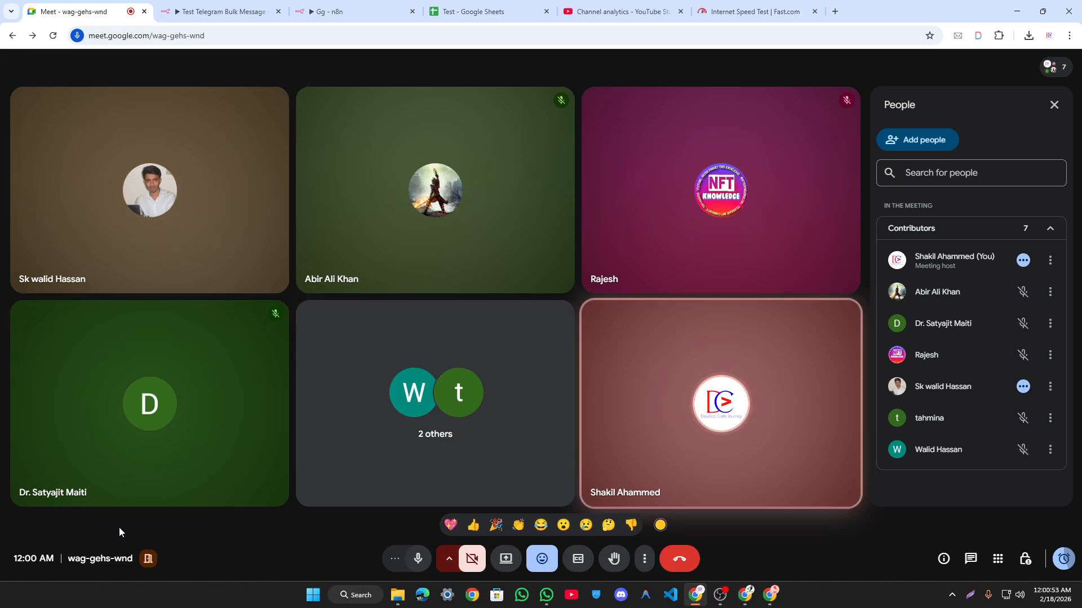
pyautogui.click(1023, 387)
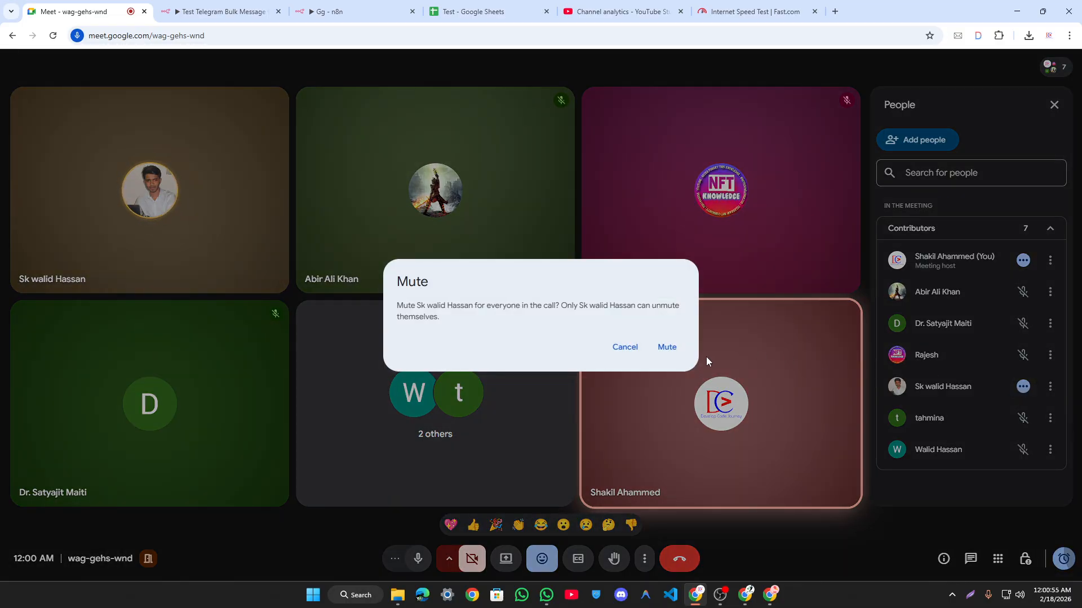
# Step: Confirm Mute in the mute-for-everyone dialog
pyautogui.press('Return')
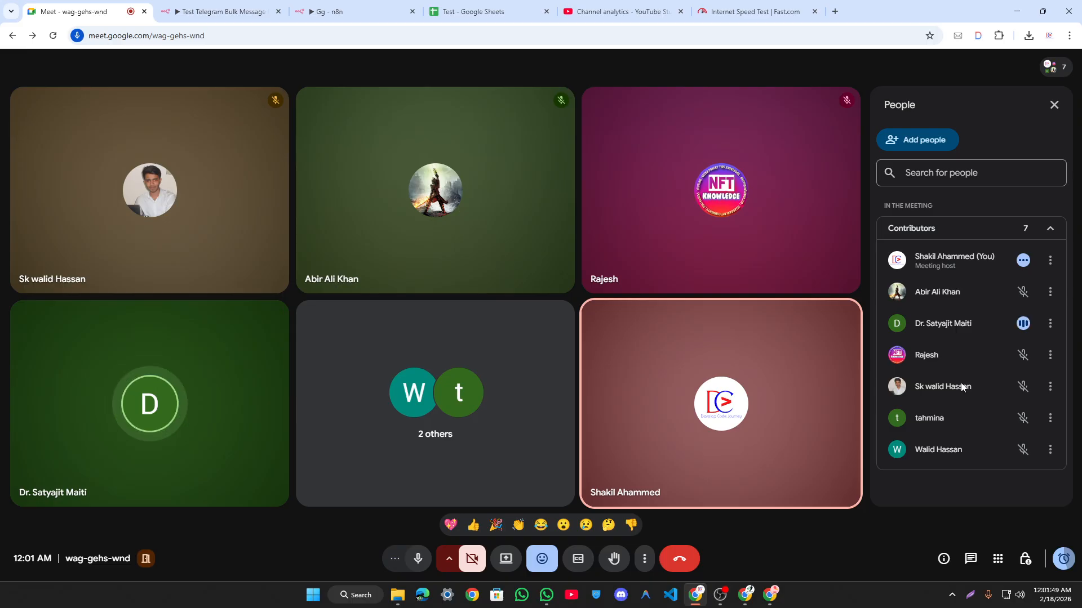
# Step: Share the entire screen to the Google Meet call
pyautogui.click(769, 594)
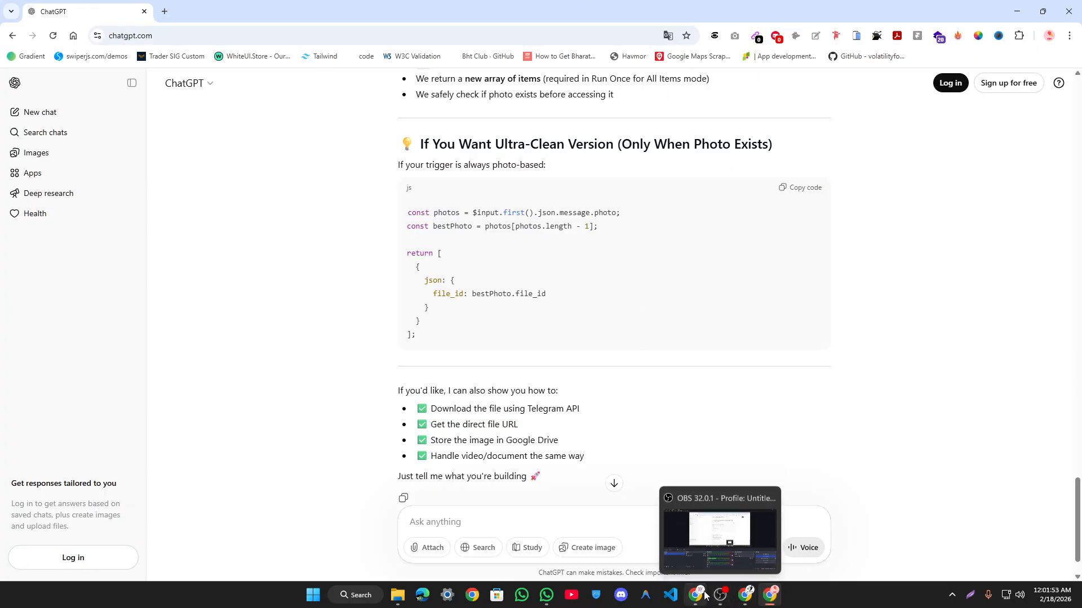
pyautogui.click(695, 595)
pyautogui.click(510, 559)
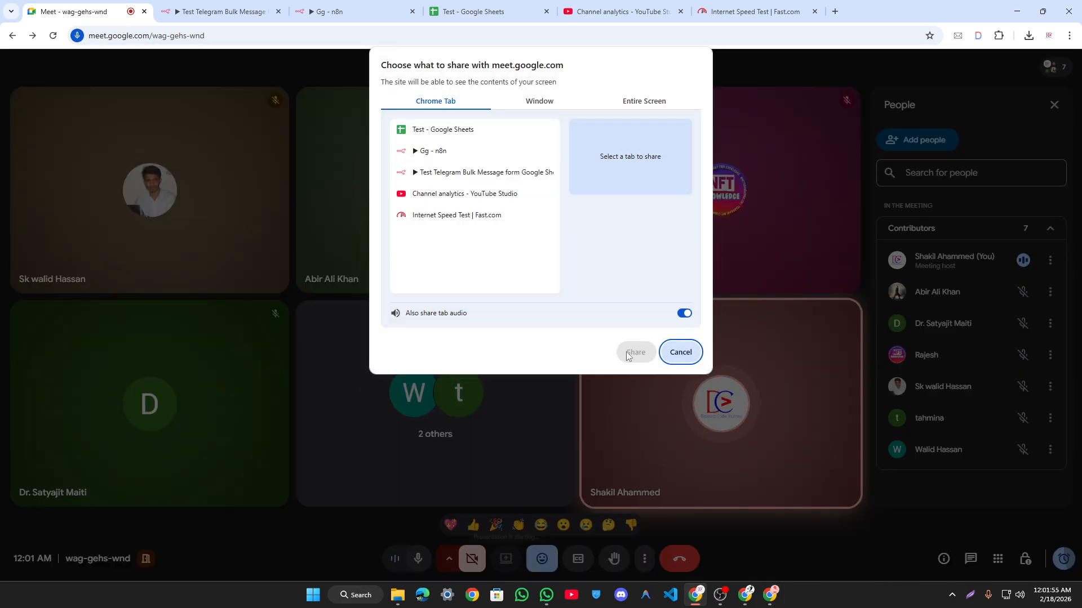
pyautogui.click(631, 107)
pyautogui.click(465, 175)
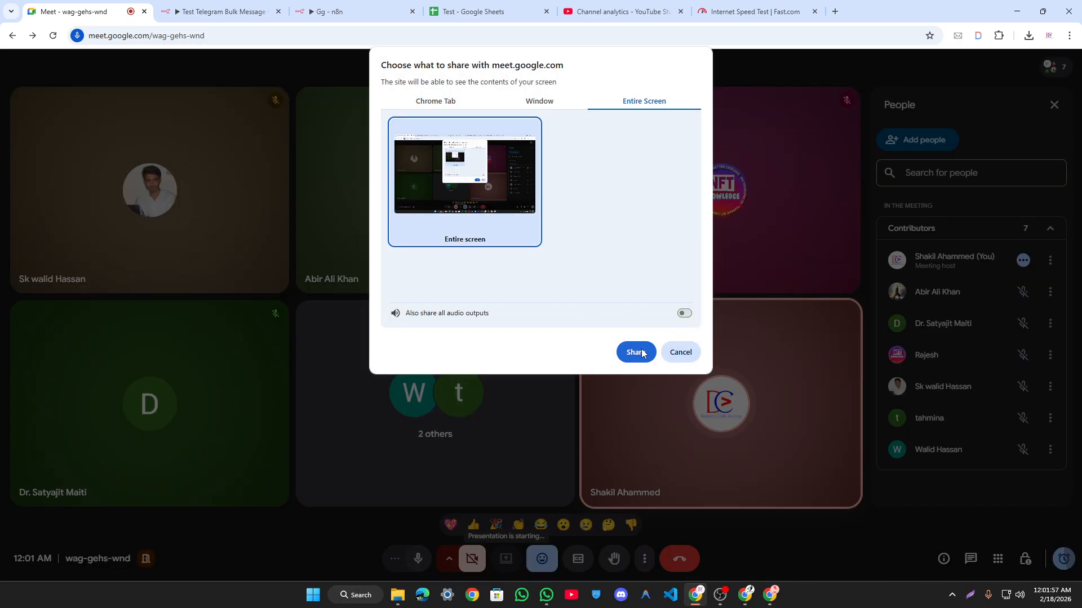
pyautogui.click(636, 352)
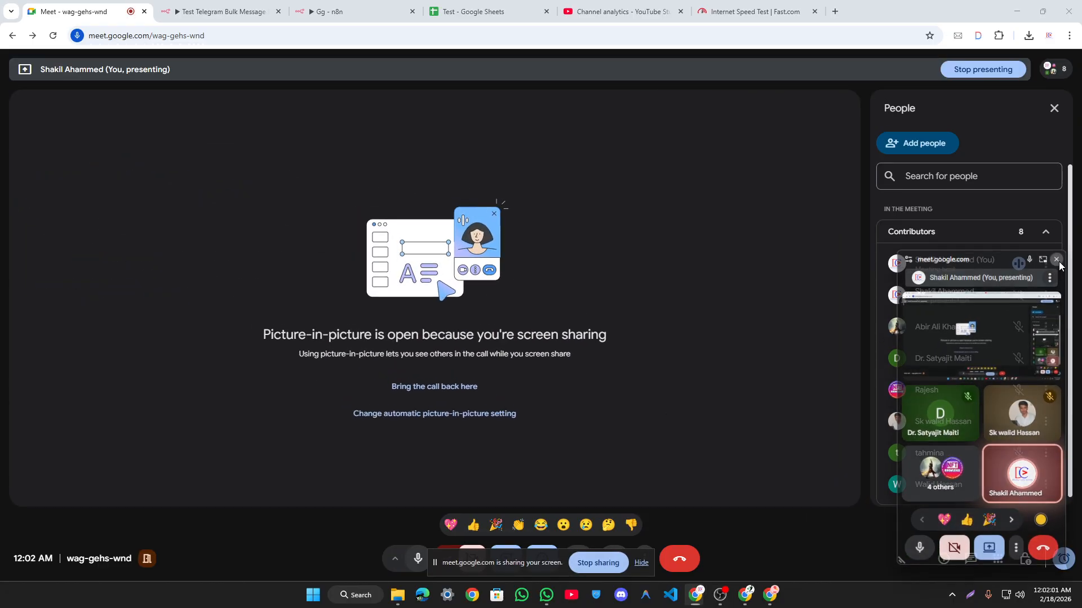
# Step: Close the call's picture-in-picture, then load the Z.ai chat site in a new Chrome tab
pyautogui.click(1056, 259)
pyautogui.click(769, 595)
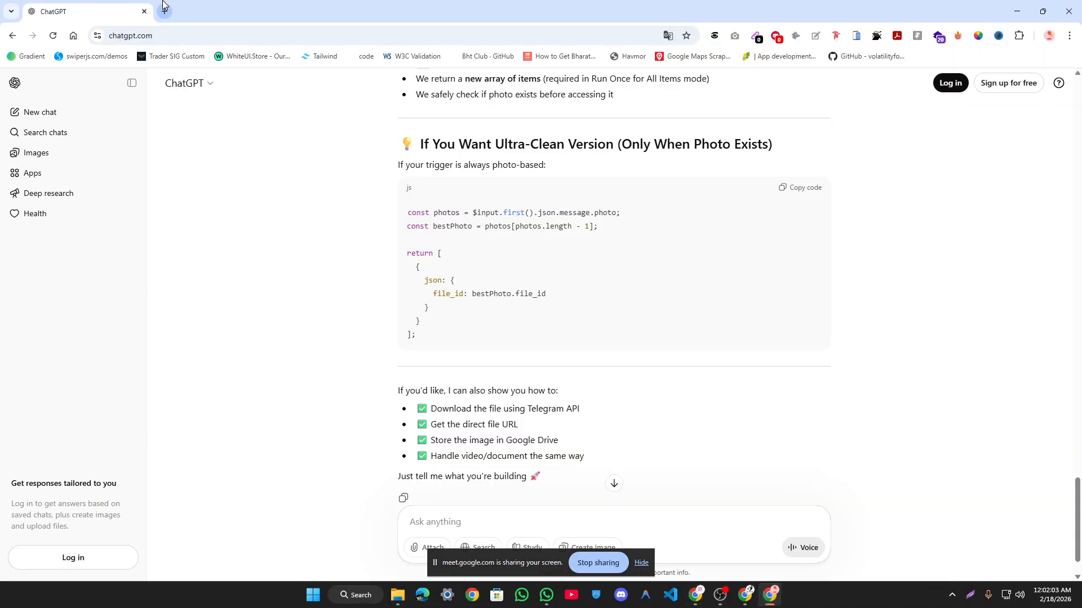
pyautogui.click(161, 12)
pyautogui.click(508, 277)
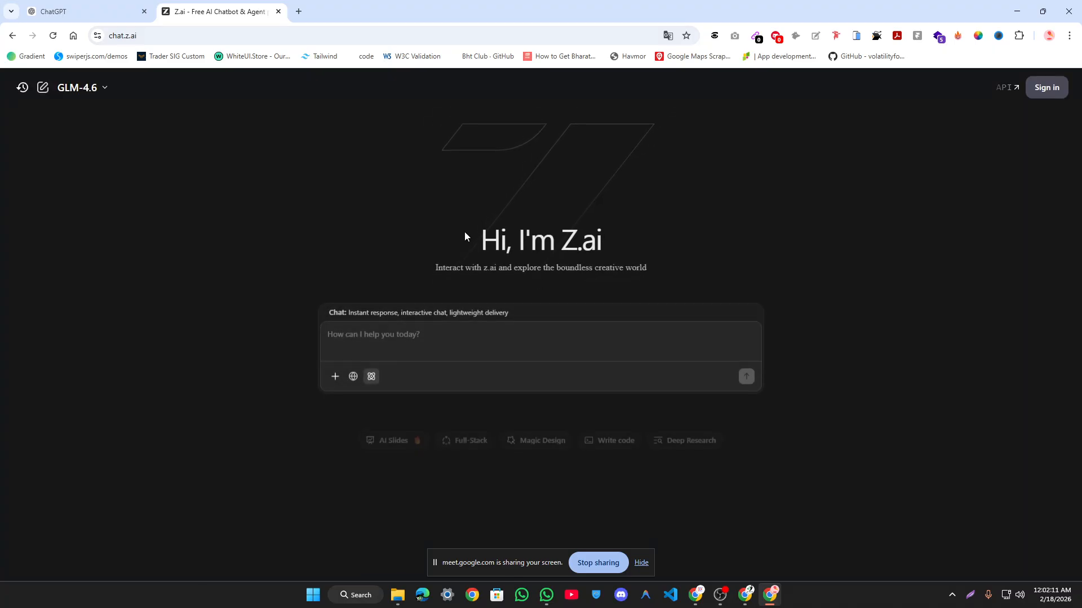
# Step: With Z.ai loaded, open Google Gemini in a third tab, then minimise Chrome to show Meet
pyautogui.moveTo(464, 231); pyautogui.dragTo(710, 222)
pyautogui.click(707, 216)
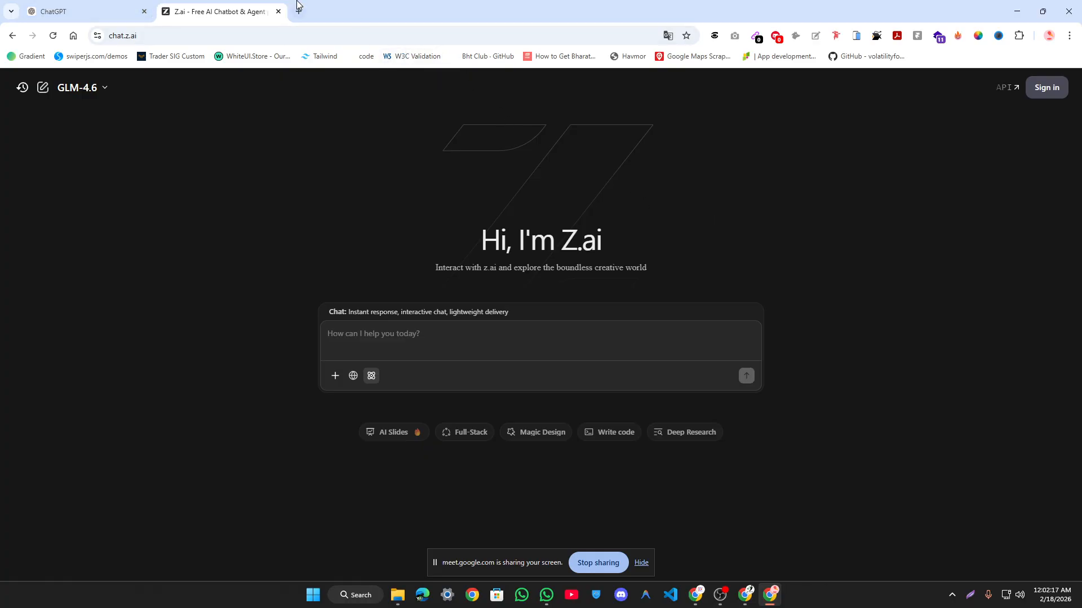
pyautogui.click(80, 5)
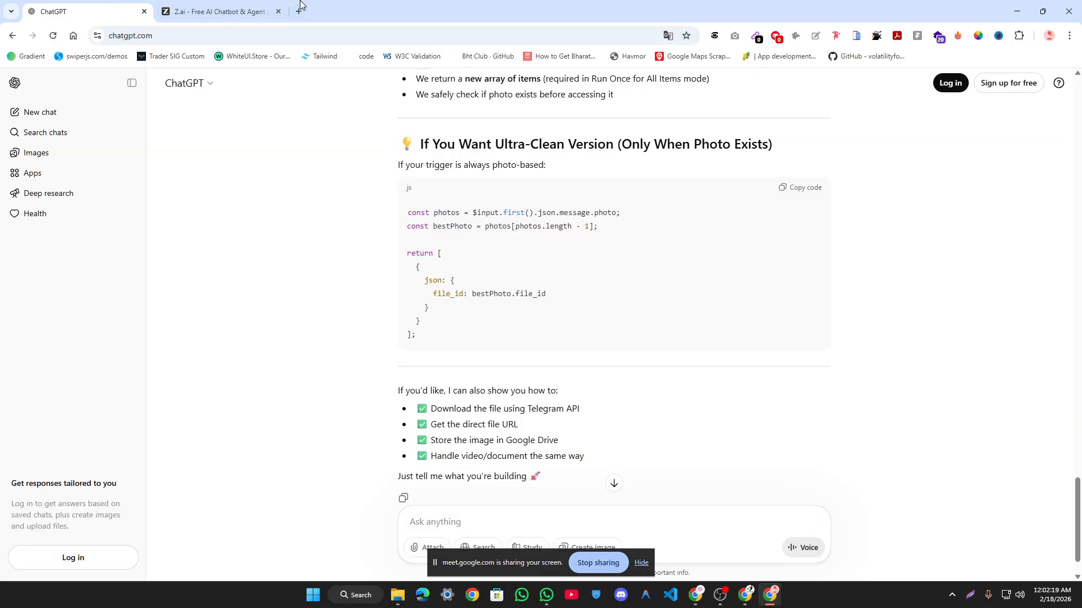
pyautogui.click(299, 10)
pyautogui.click(400, 297)
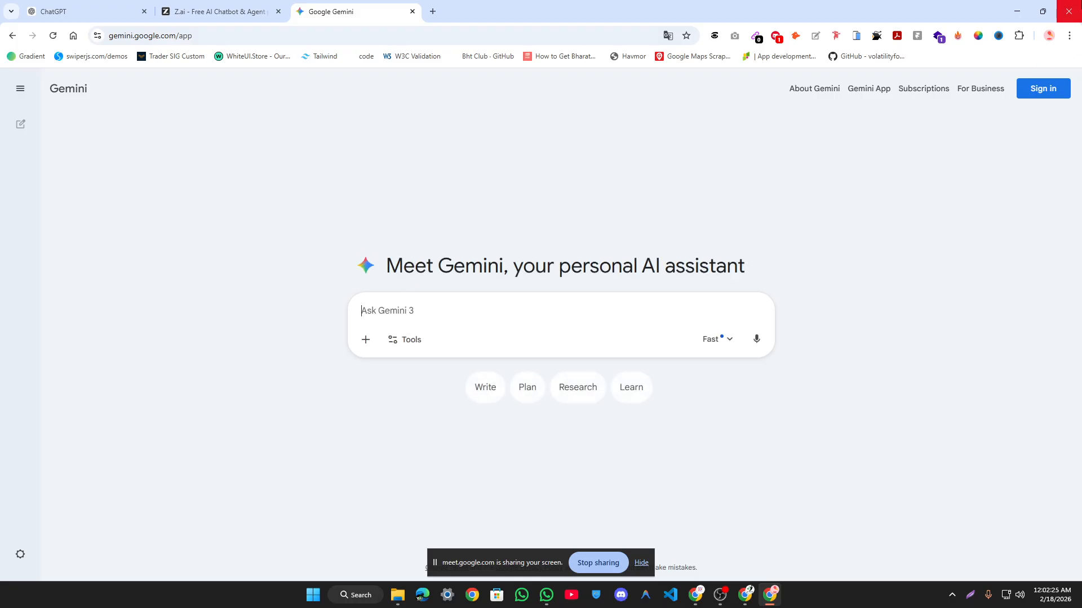
pyautogui.click(1015, 11)
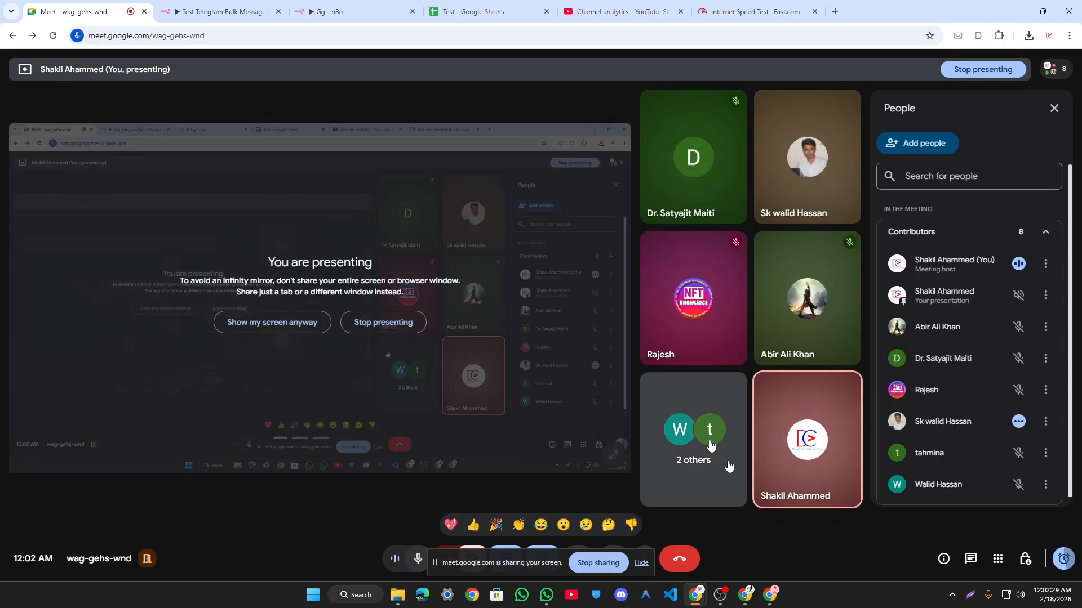
# Step: Switch to the other Chrome profile through the profile chooser, opening its New Tab window
pyautogui.click(478, 593)
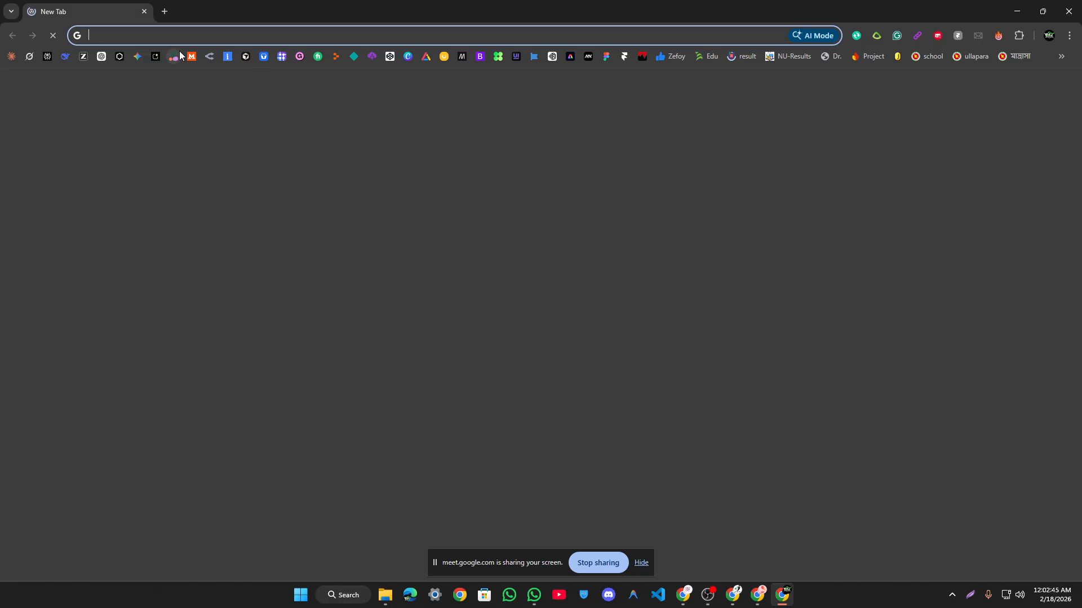
# Step: Open Grok, Claude and Perplexity in background tabs and glance at each
pyautogui.middleClick(12, 57)
pyautogui.middleClick(9, 62)
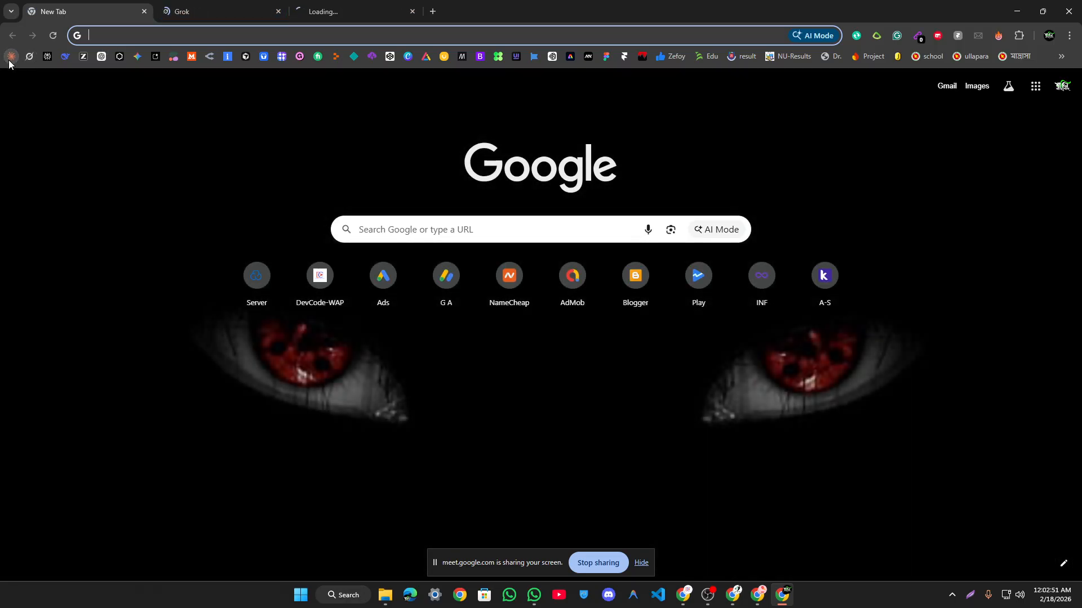
pyautogui.middleClick(48, 56)
pyautogui.click(442, 11)
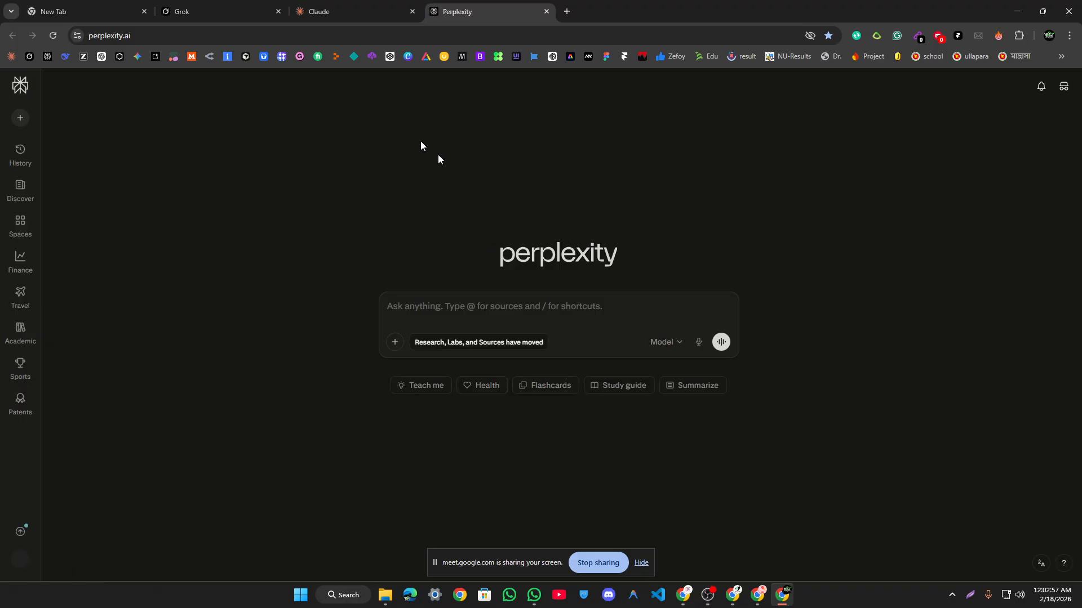
pyautogui.click(365, 5)
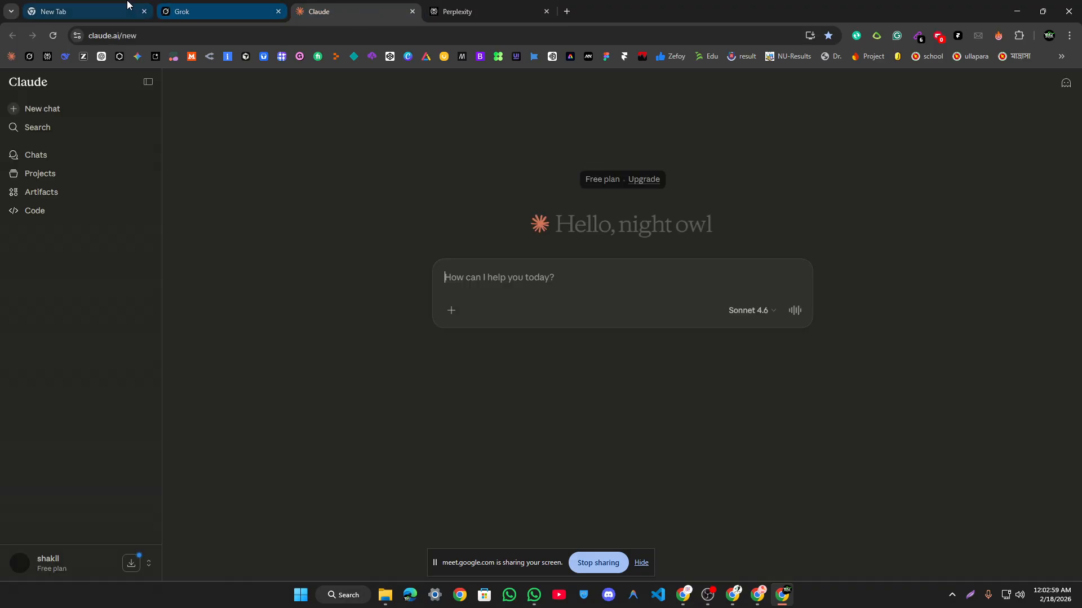
pyautogui.click(117, 10)
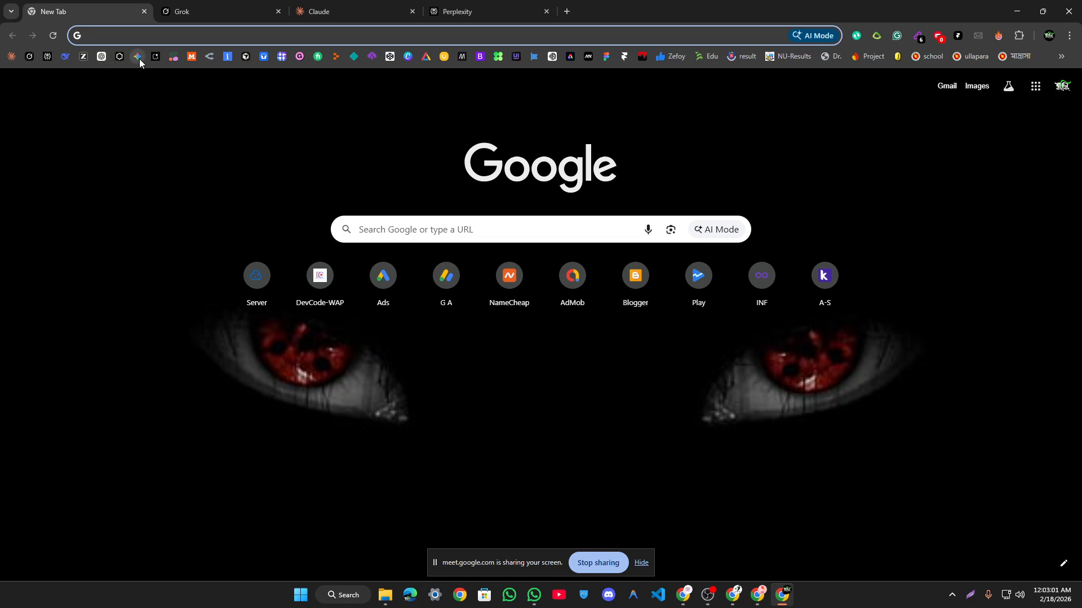
# Step: Open Le Chat and DeepSeek in background tabs and check both pages
pyautogui.middleClick(192, 57)
pyautogui.click(589, 10)
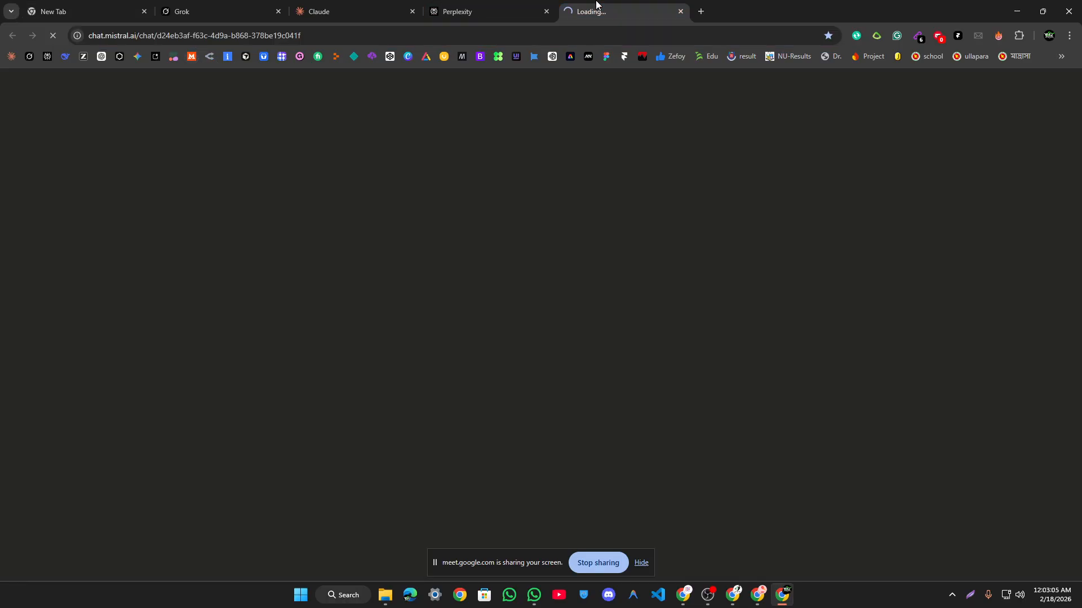
pyautogui.click(116, 6)
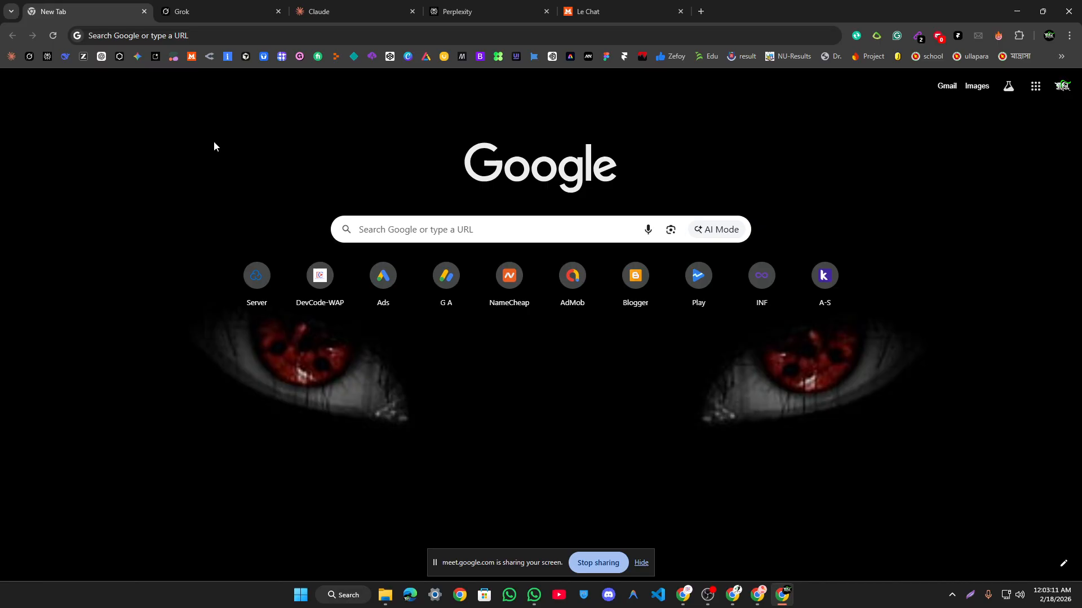
pyautogui.middleClick(63, 57)
pyautogui.click(759, 4)
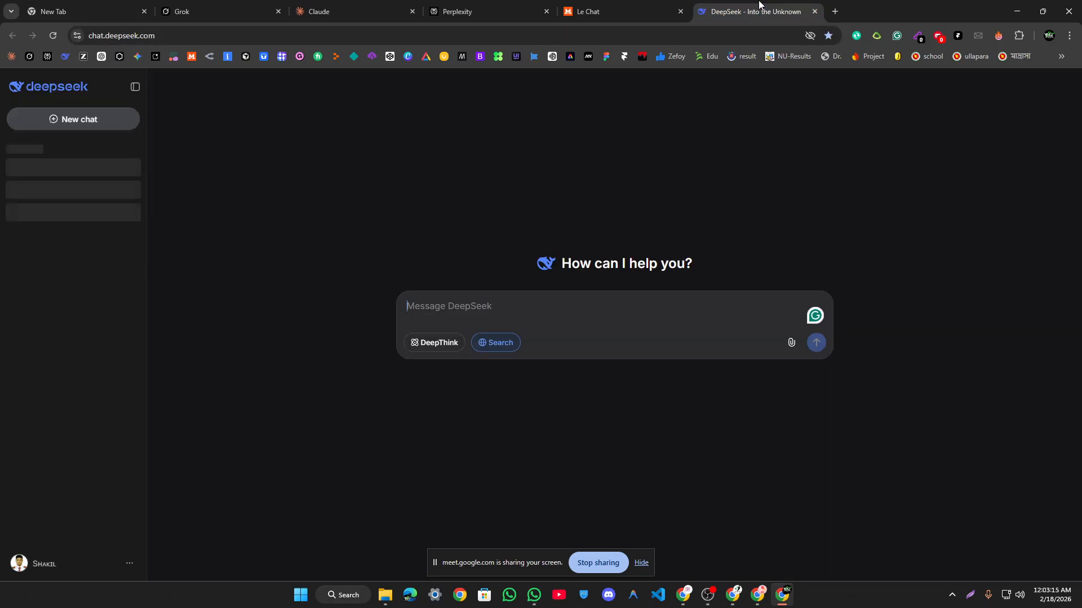
pyautogui.click(664, 5)
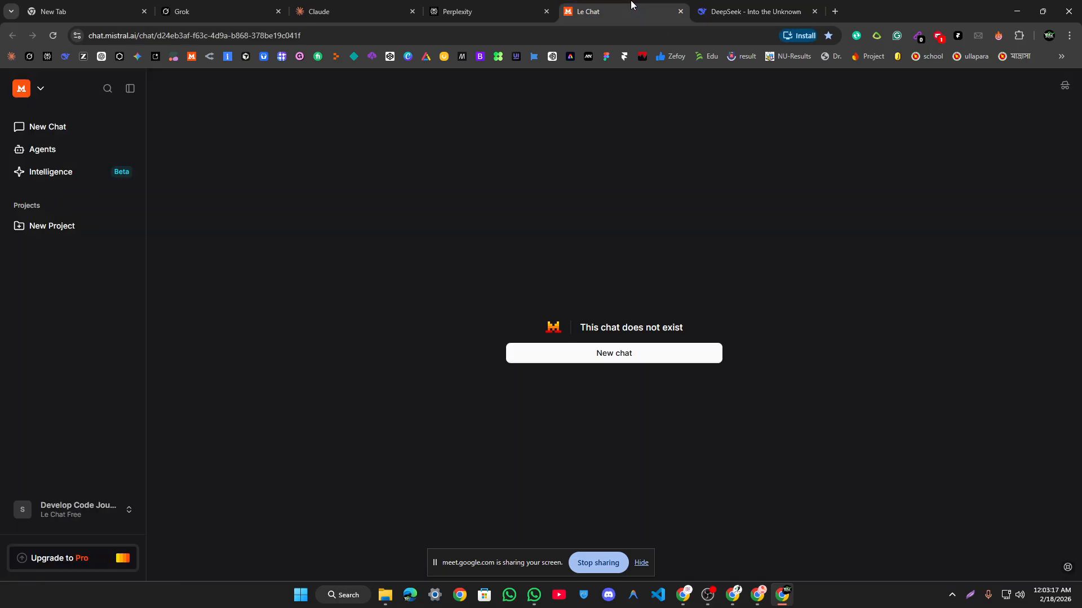
# Step: Start a fresh Le Chat conversation, then return to the n8n Telegram bulk-message workflow
pyautogui.click(18, 89)
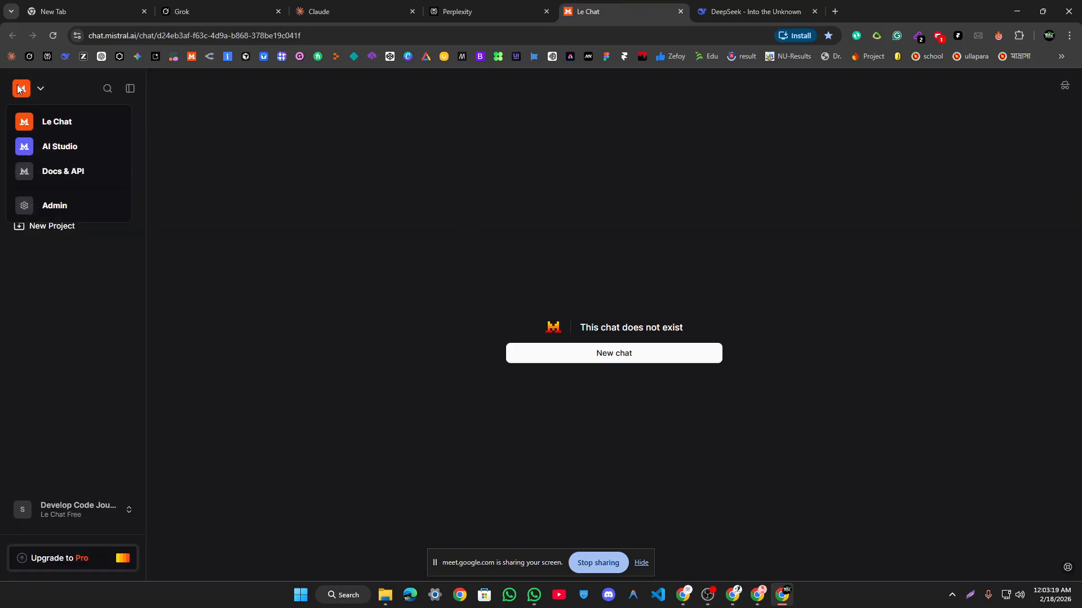
pyautogui.click(94, 122)
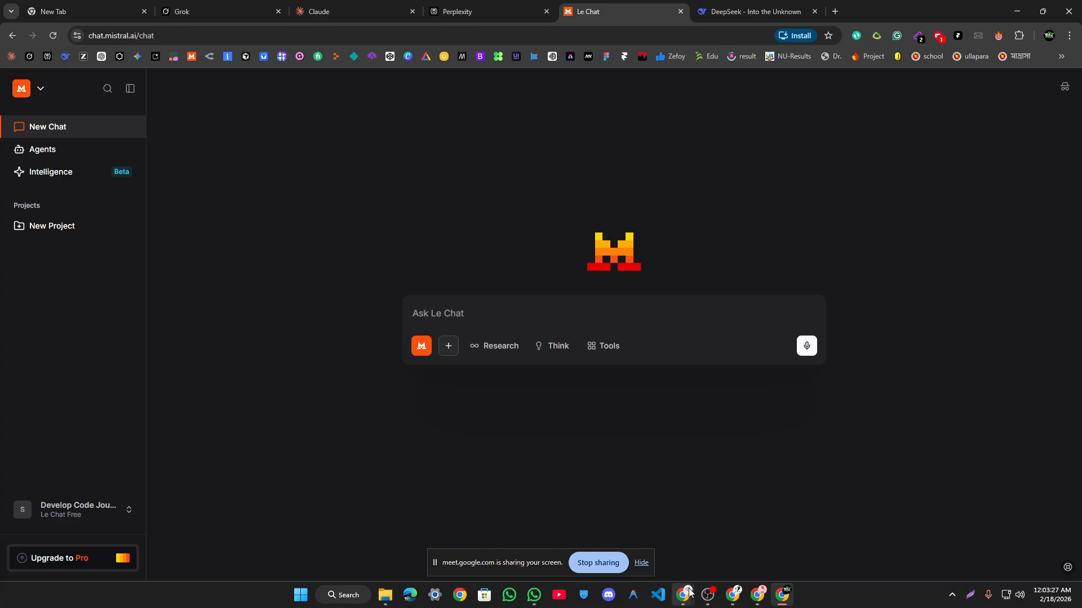
pyautogui.moveTo(683, 595)
pyautogui.click(589, 494)
pyautogui.click(259, 7)
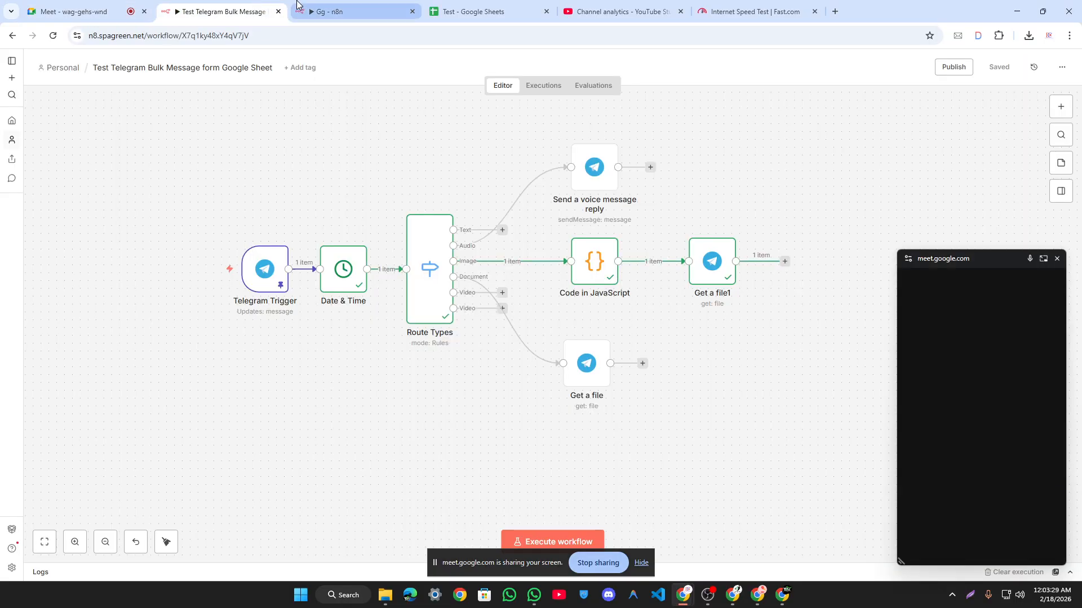
# Step: Add a Mistral AI Extract text node after Send a voice message reply
pyautogui.click(307, 8)
pyautogui.click(259, 7)
pyautogui.click(650, 168)
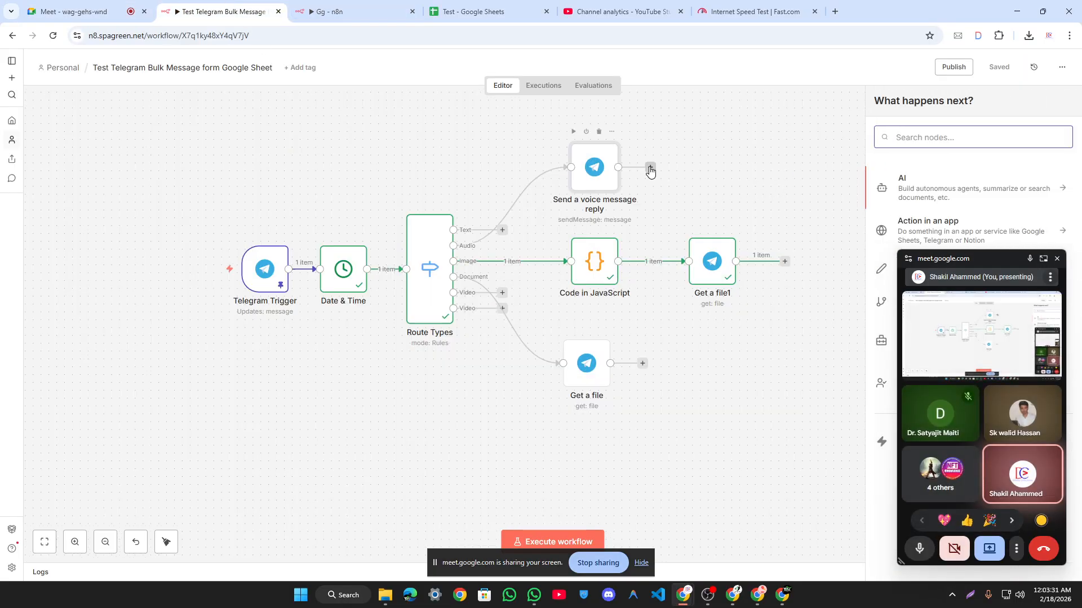
pyautogui.write('mis')
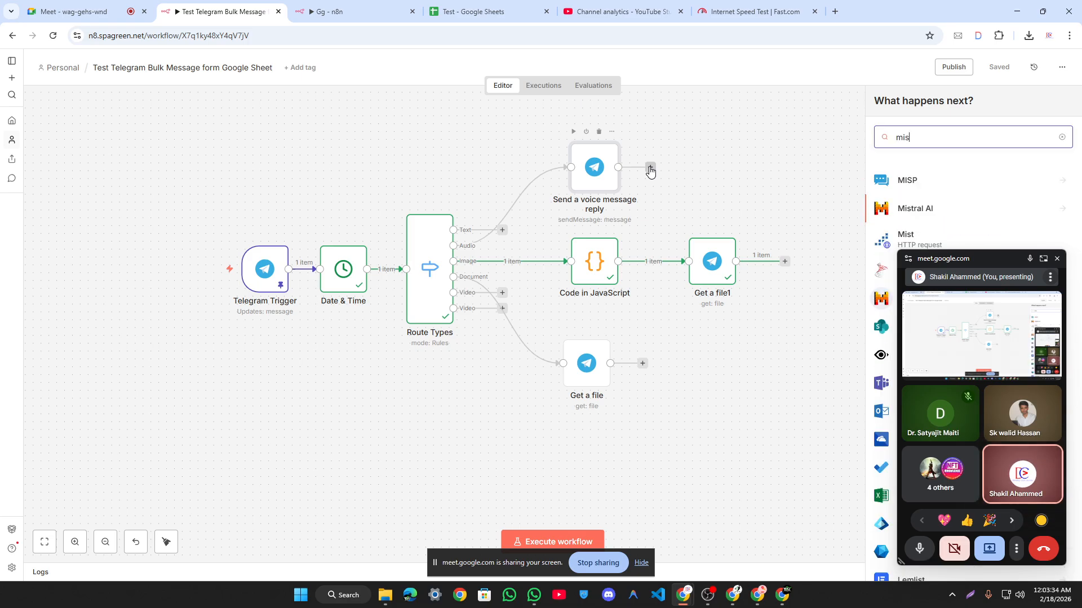
pyautogui.press('Return')
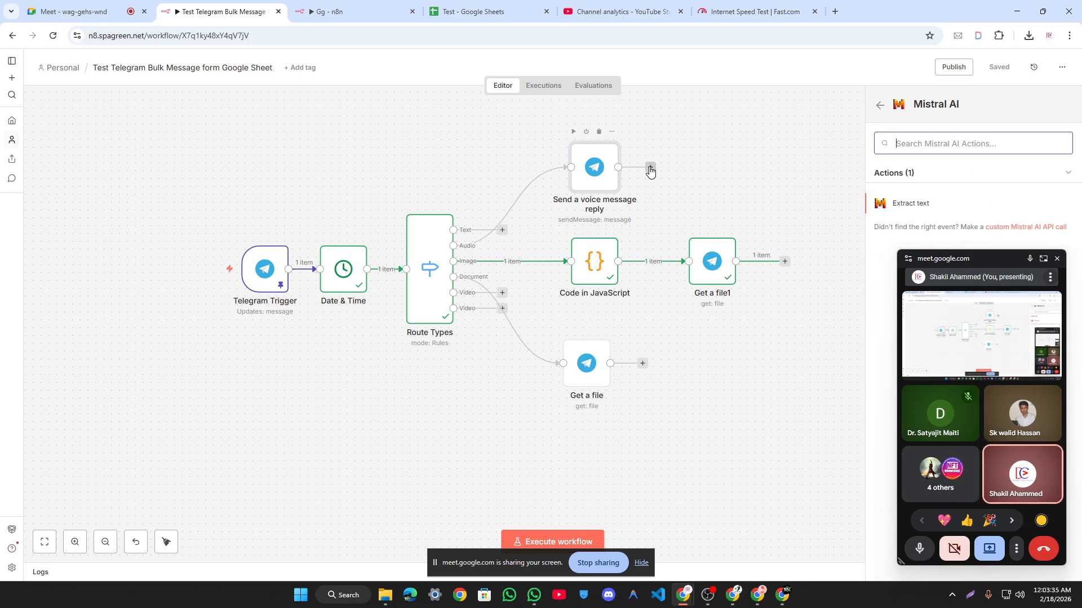
pyautogui.press('Return')
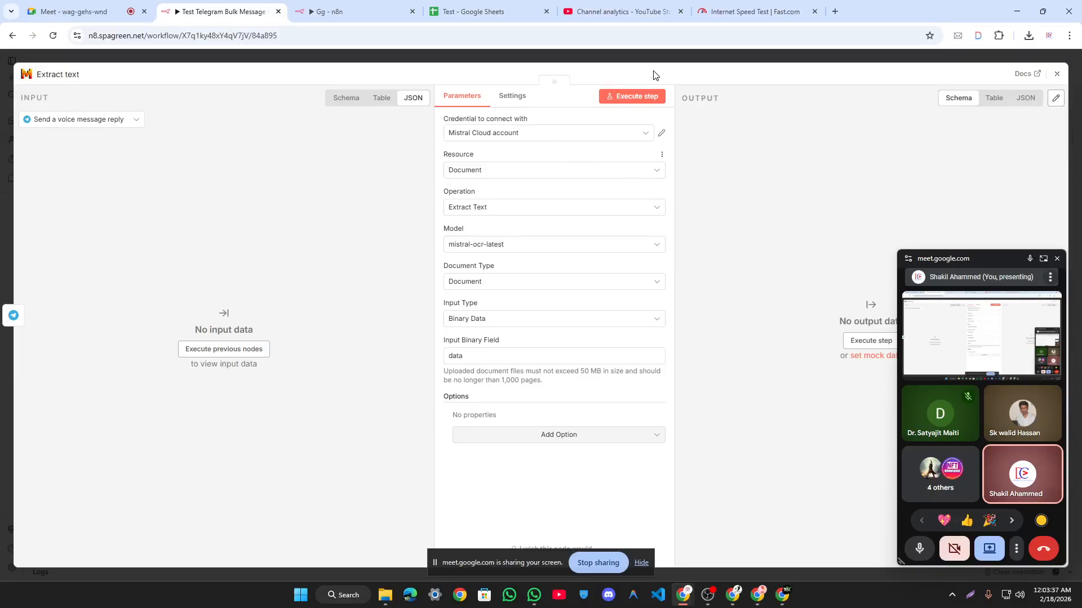
# Step: Position the Extract text node right of the voice reply node and save the workflow
pyautogui.click(663, 58)
pyautogui.moveTo(676, 173); pyautogui.dragTo(745, 155)
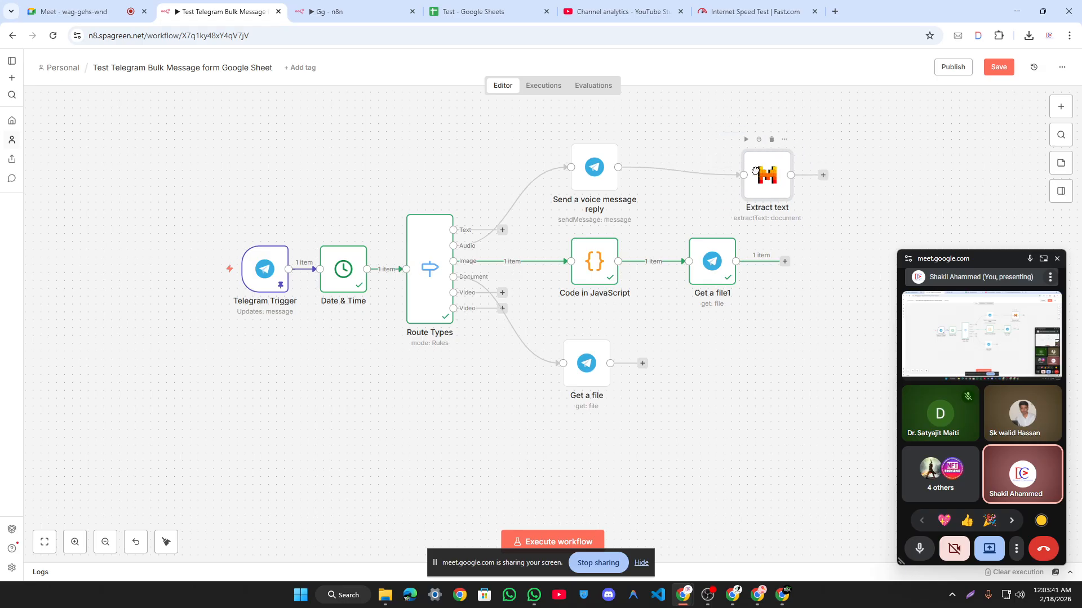
pyautogui.click(1013, 67)
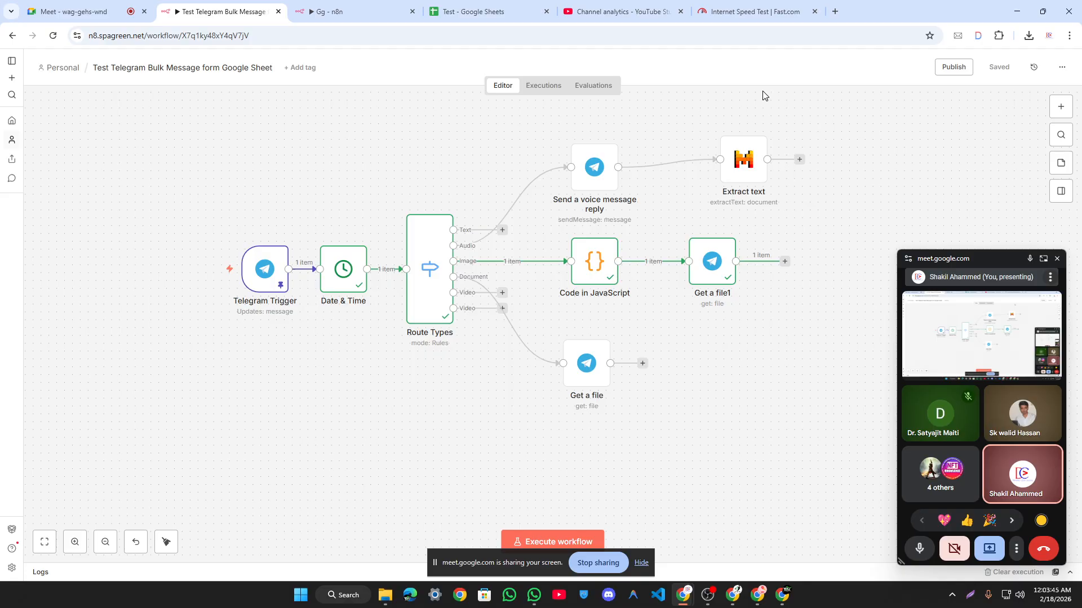
pyautogui.click(781, 596)
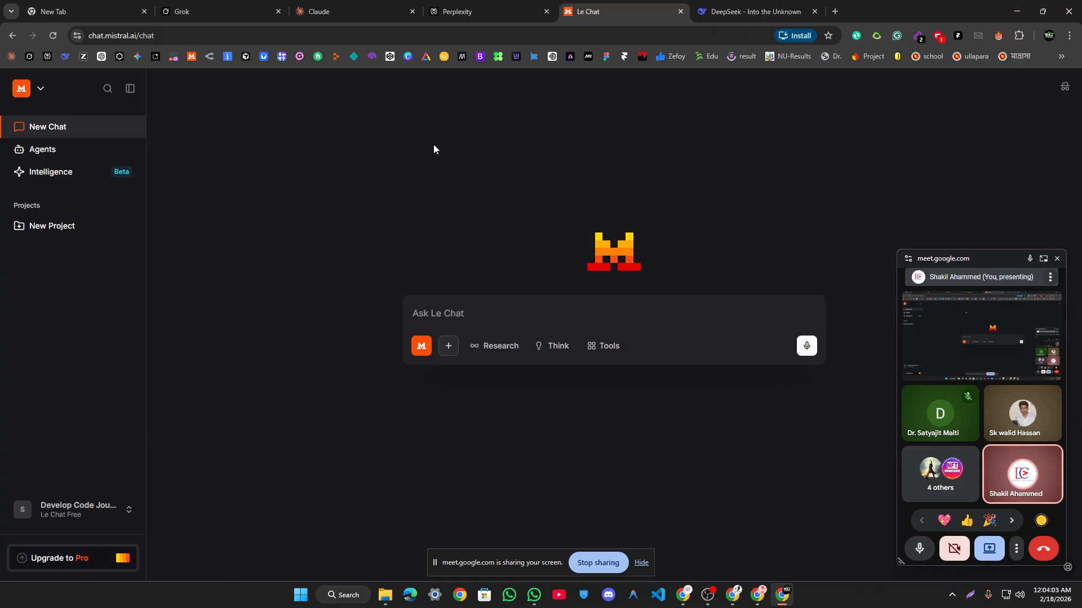
# Step: Return to the ChatGPT conversation and highlight lines of its closing follow-up offer
pyautogui.click(757, 595)
pyautogui.click(91, 10)
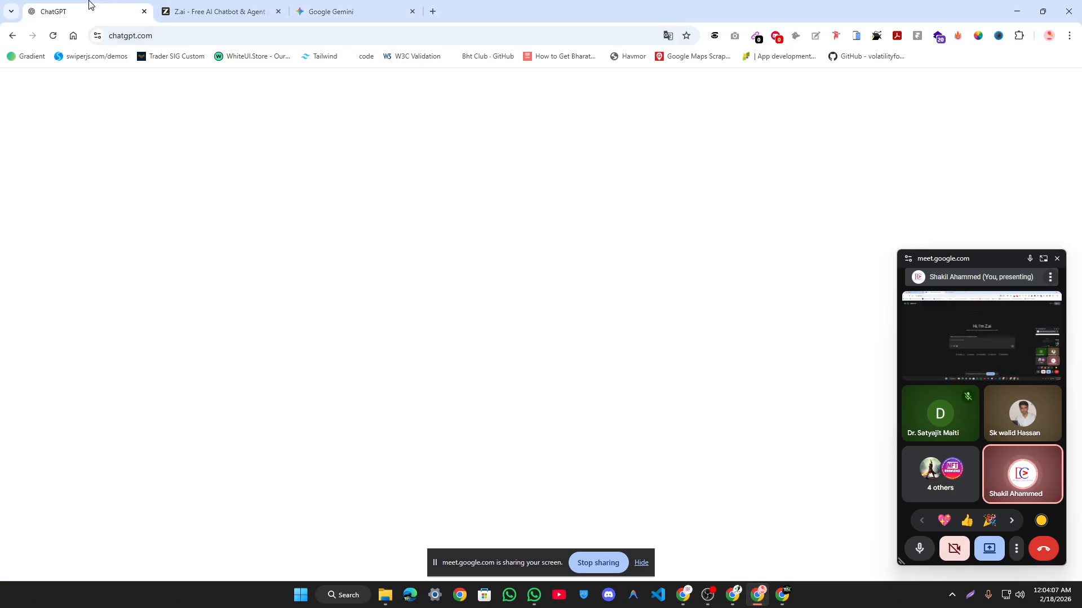
pyautogui.scroll(-1, 826, 188)
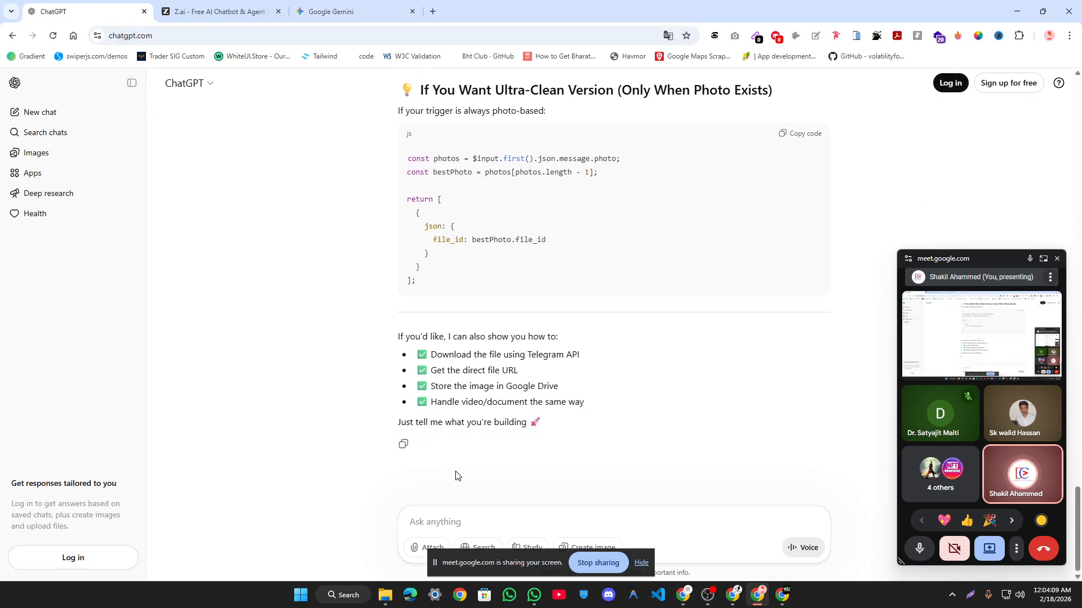
pyautogui.moveTo(388, 337)
pyautogui.mouseDown()
pyautogui.moveTo(542, 423)
pyautogui.moveTo(401, 344)
pyautogui.mouseUp()
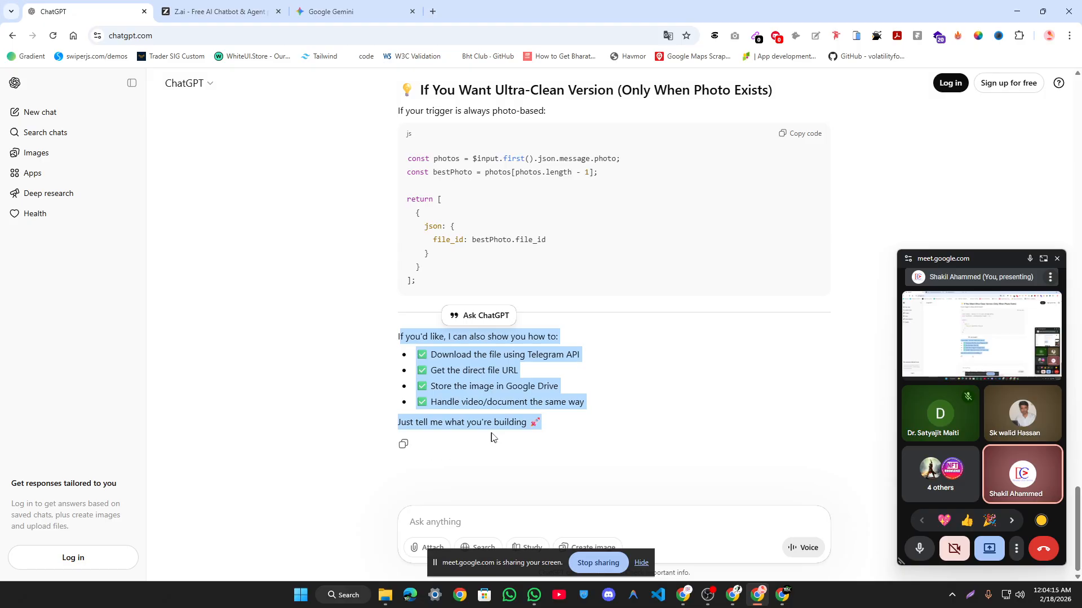
pyautogui.click(501, 414)
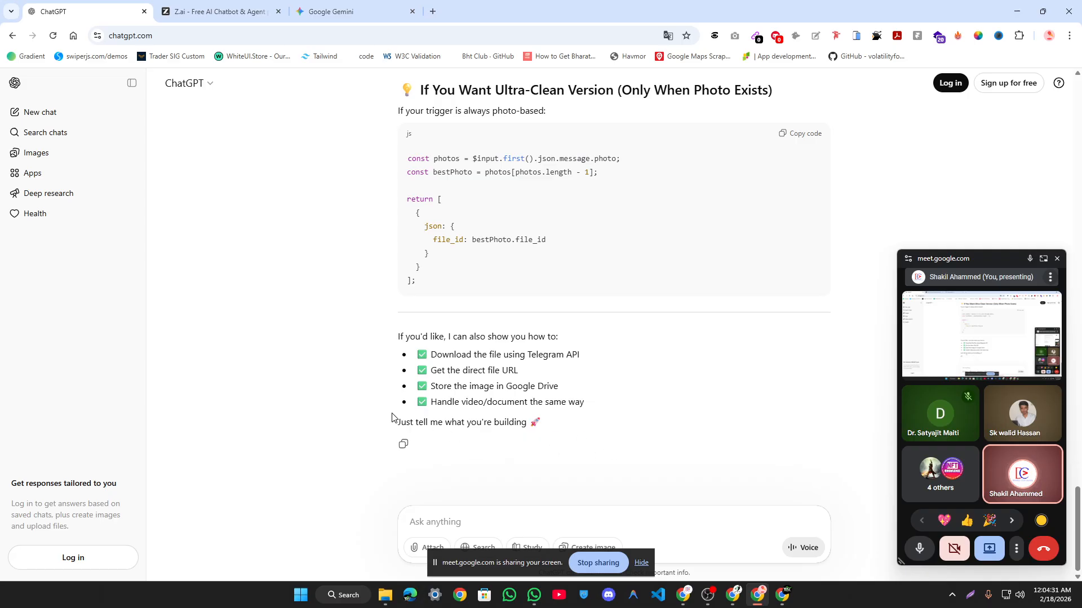
pyautogui.moveTo(586, 402); pyautogui.dragTo(563, 414)
pyautogui.click(561, 427)
pyautogui.doubleClick(479, 423)
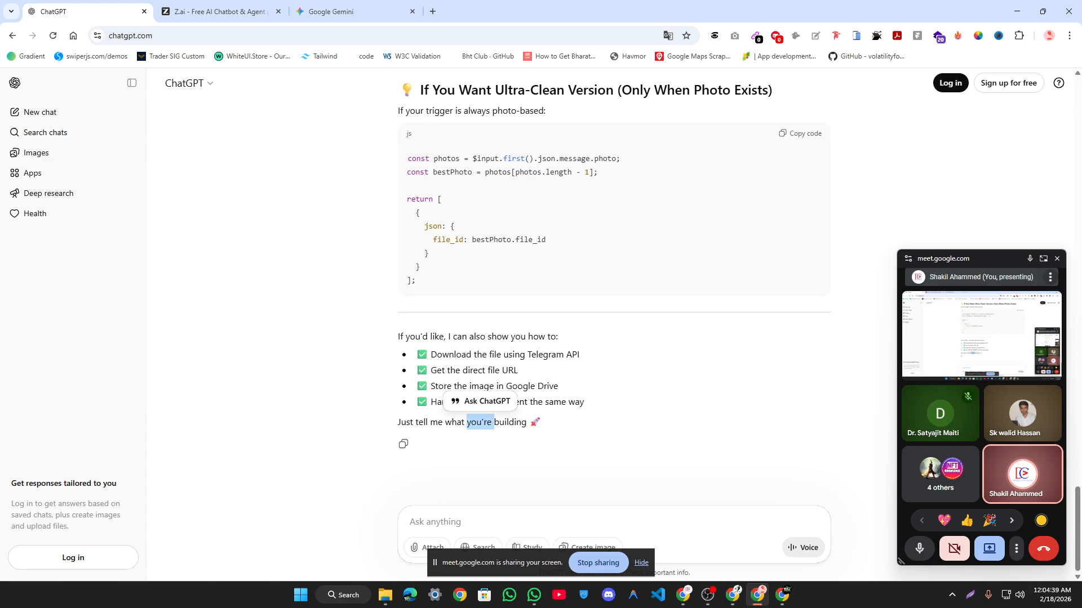
pyautogui.click(536, 434)
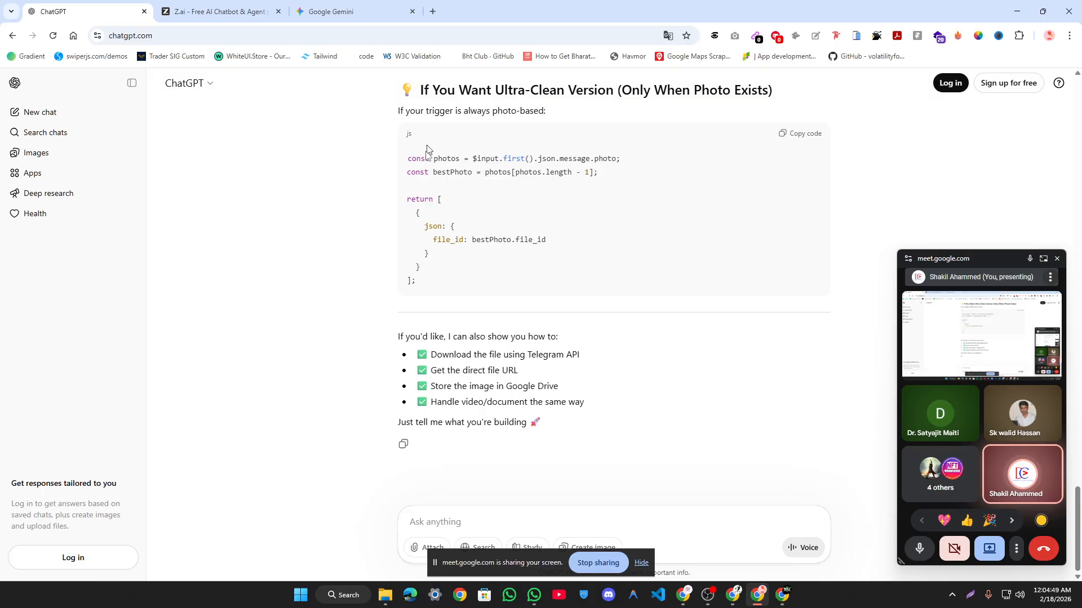
# Step: Scroll back through the suggested photo file_id code fixes, highlighting passages of the answer
pyautogui.scroll(12, 494, 218)
pyautogui.scroll(8, 493, 217)
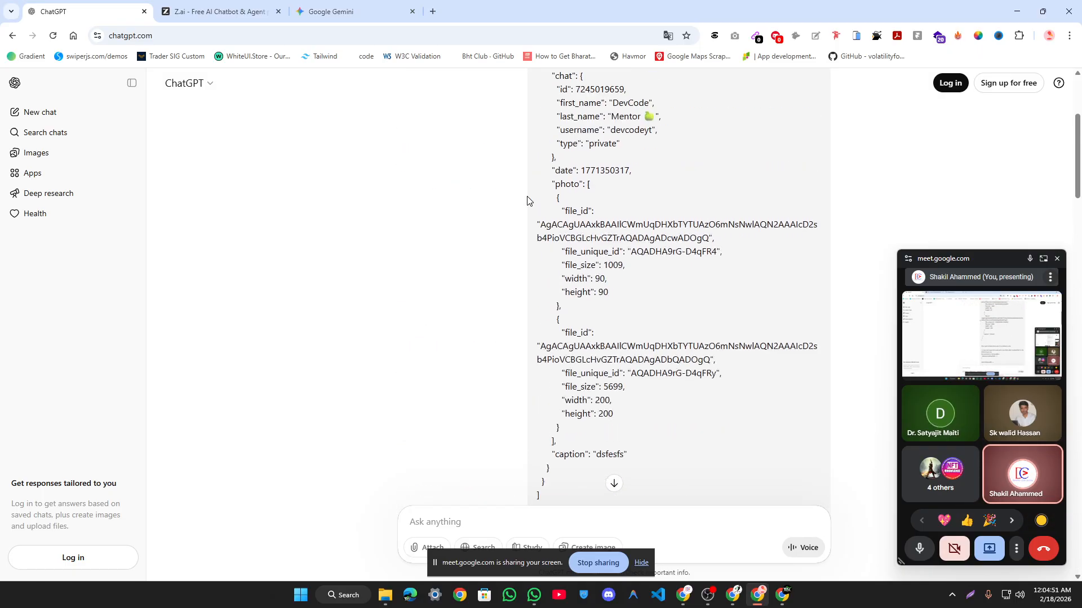
pyautogui.scroll(-10, 526, 200)
pyautogui.scroll(3, 527, 198)
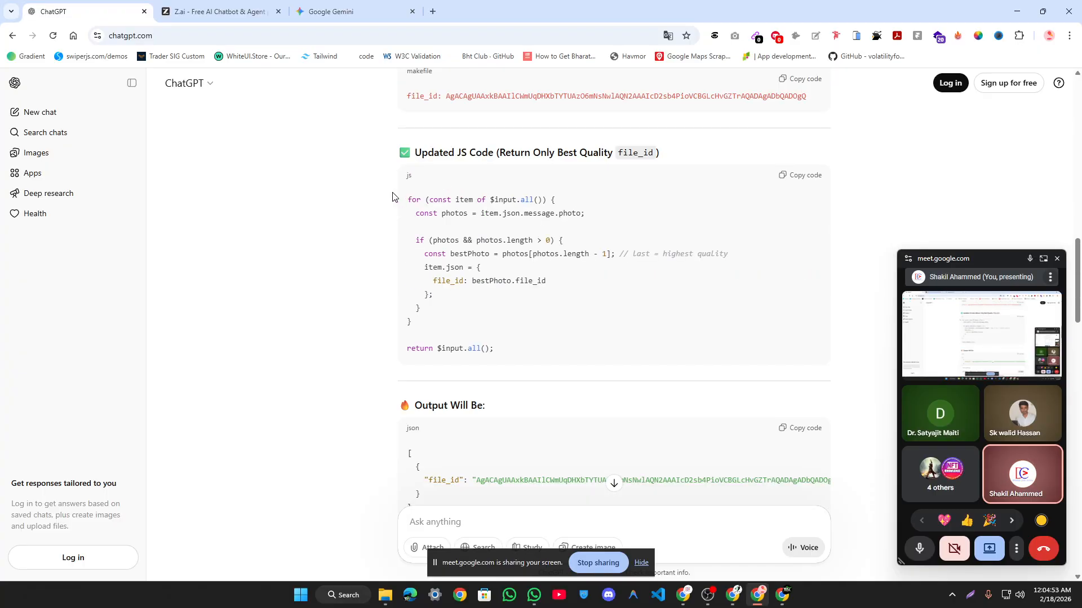
pyautogui.scroll(-3, 527, 199)
pyautogui.scroll(5, 389, 214)
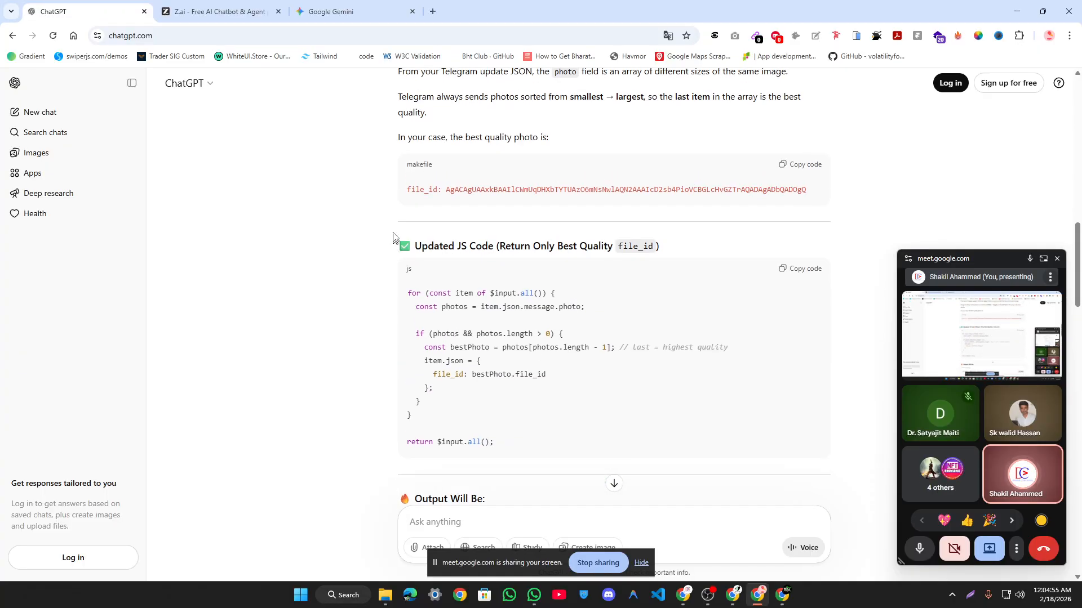
pyautogui.moveTo(386, 240); pyautogui.dragTo(498, 454)
pyautogui.scroll(-3, 375, 273)
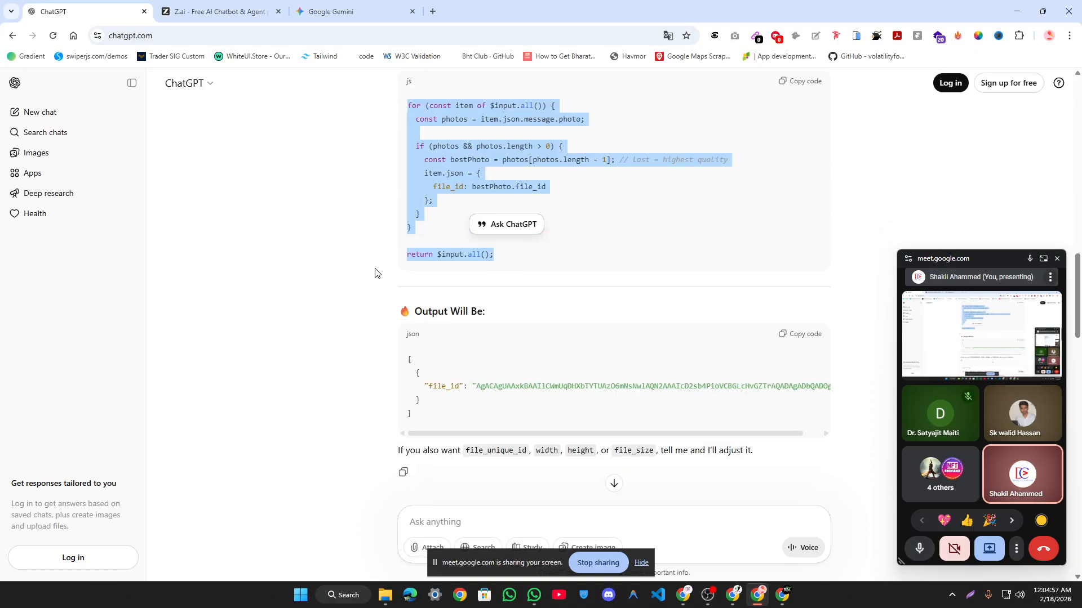
pyautogui.moveTo(379, 307); pyautogui.dragTo(704, 438)
pyautogui.scroll(-6, 704, 437)
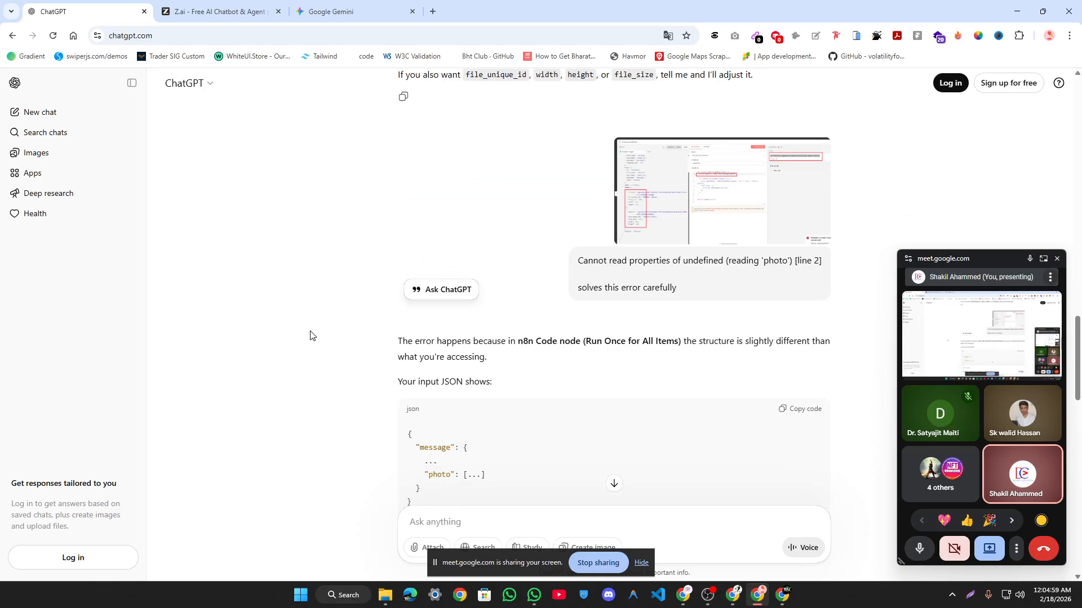
pyautogui.moveTo(310, 335); pyautogui.dragTo(594, 415)
# Step: Scroll to the end and highlight the follow-up list and offer line
pyautogui.scroll(-6, 632, 339)
pyautogui.scroll(-6, 632, 338)
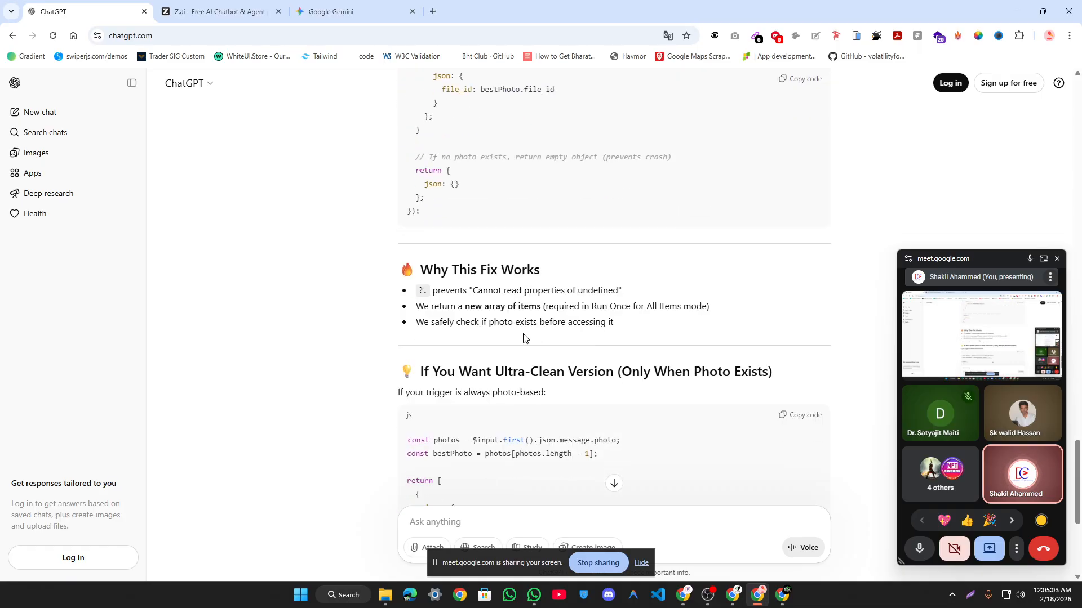
pyautogui.scroll(-5, 446, 293)
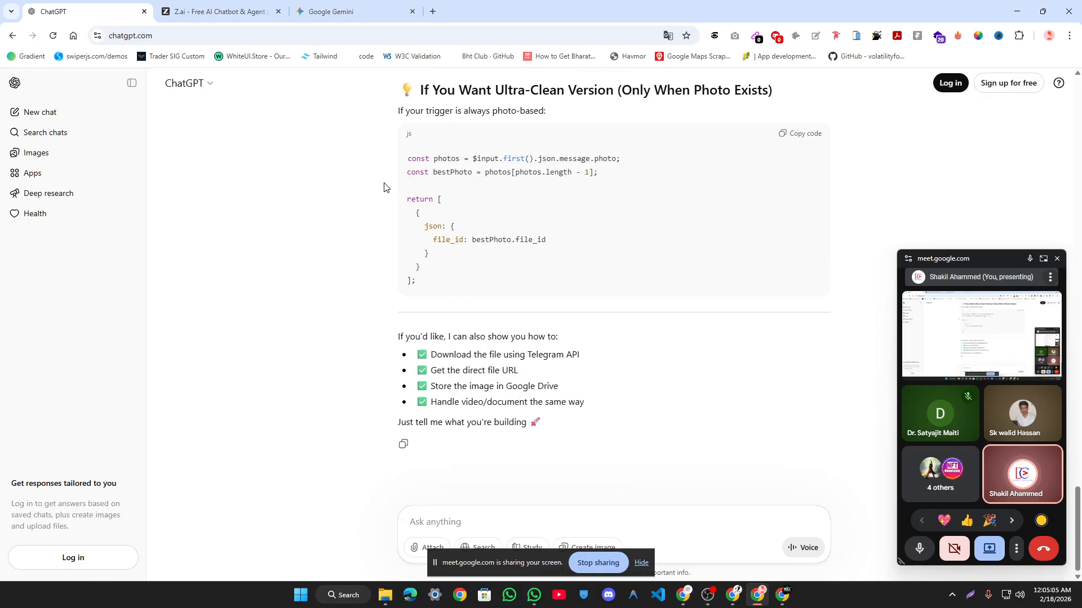
pyautogui.moveTo(556, 430); pyautogui.dragTo(402, 331)
pyautogui.click(404, 333)
pyautogui.click(560, 423)
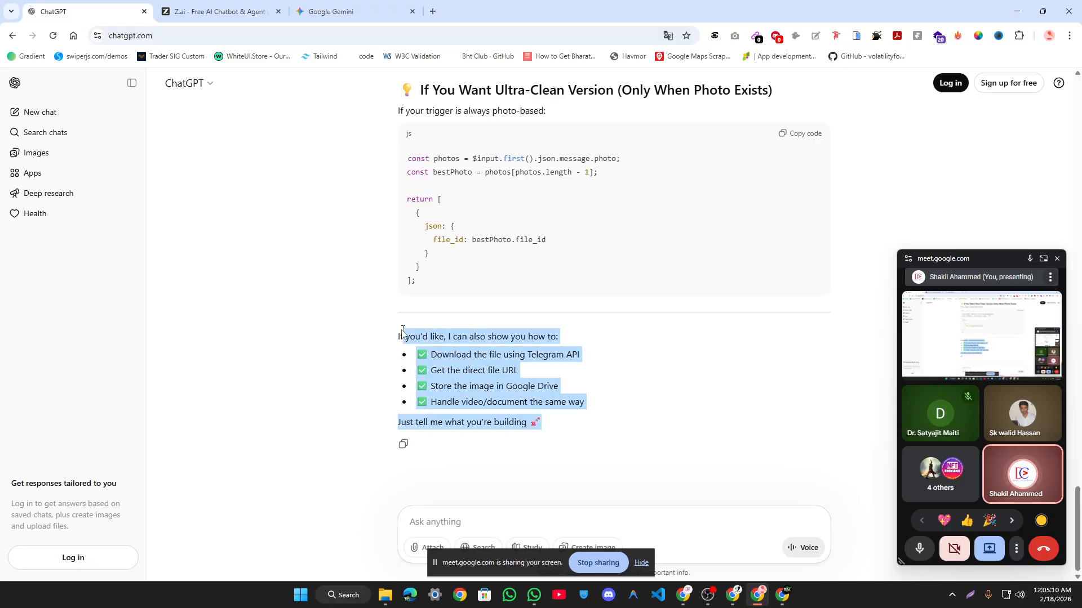
pyautogui.click(400, 361)
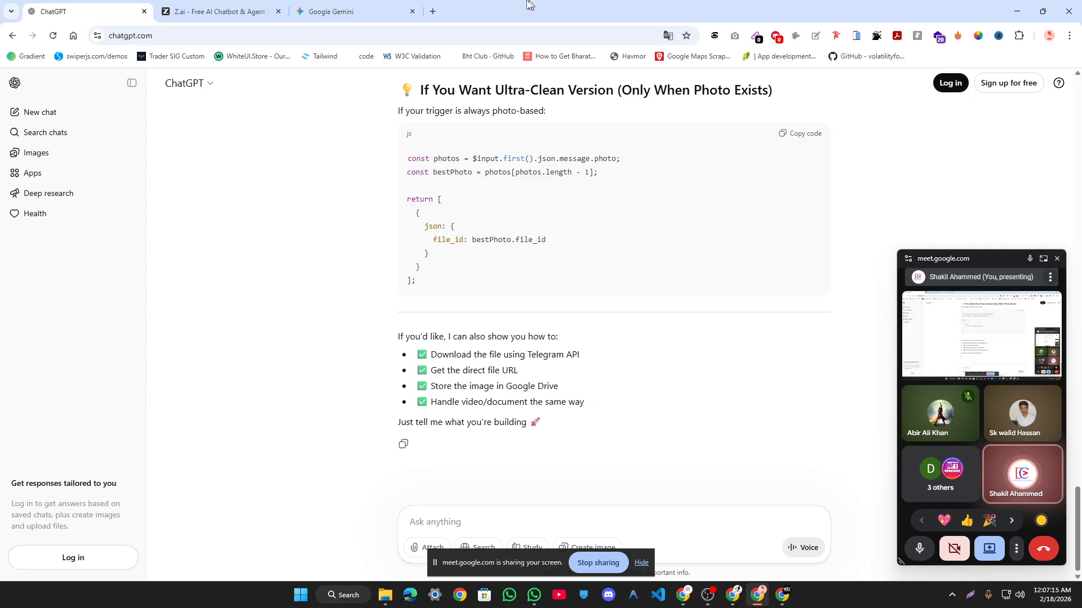
# Step: Click through the Gemini, Grok, Perplexity and Le Chat tabs
pyautogui.click(410, 6)
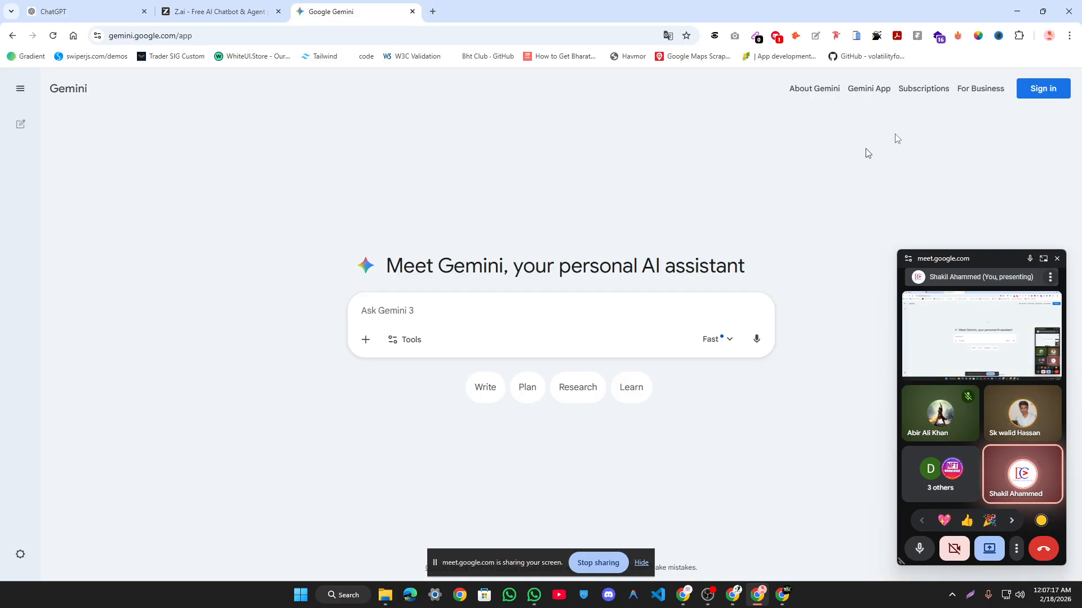
pyautogui.click(1019, 6)
pyautogui.click(179, 10)
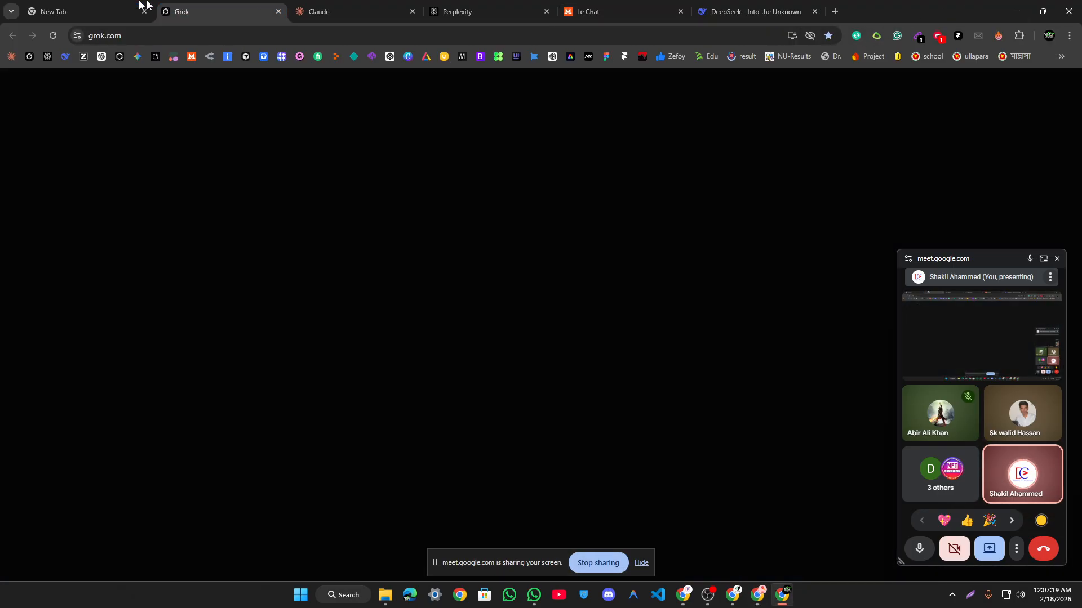
pyautogui.click(83, 6)
pyautogui.click(519, 6)
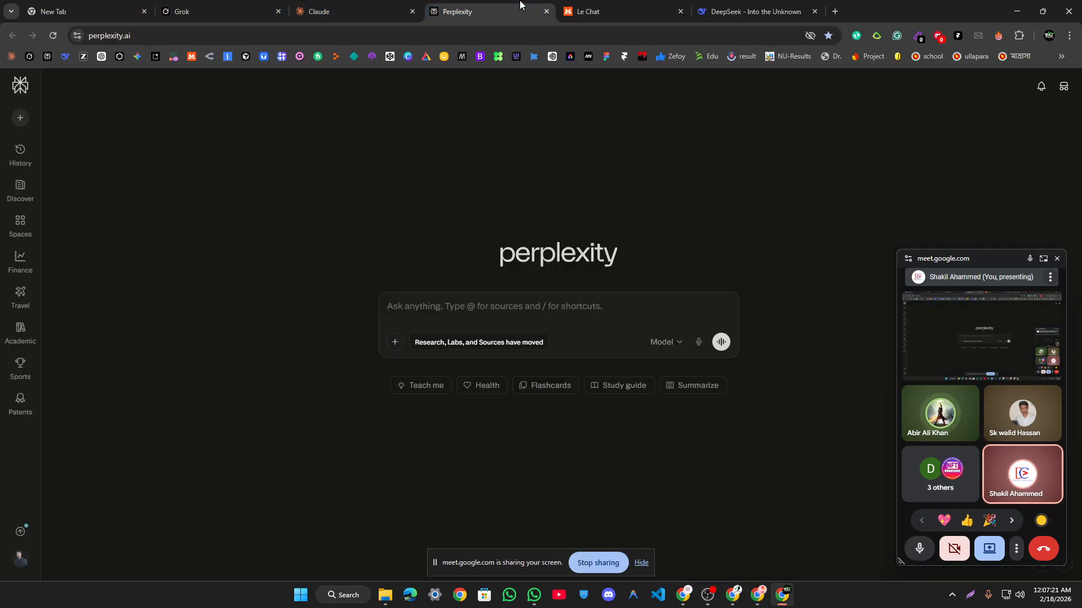
pyautogui.click(590, 7)
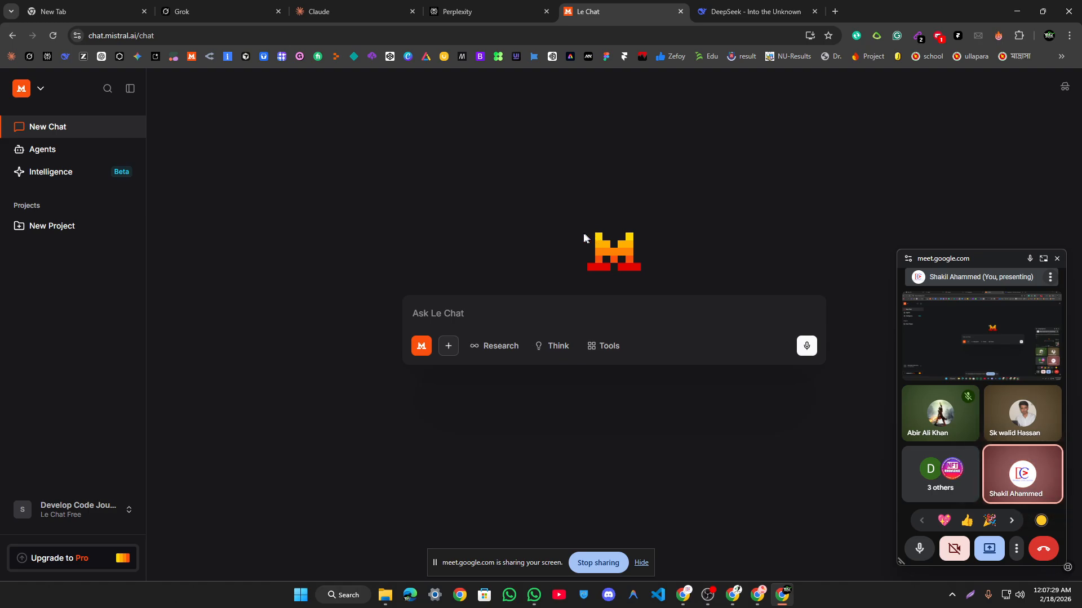
# Step: Open the Cursor bookmark in a new tab, go to its APIs Overview docs, then start a blank tab
pyautogui.rightClick(245, 58)
pyautogui.click(276, 69)
pyautogui.click(845, 7)
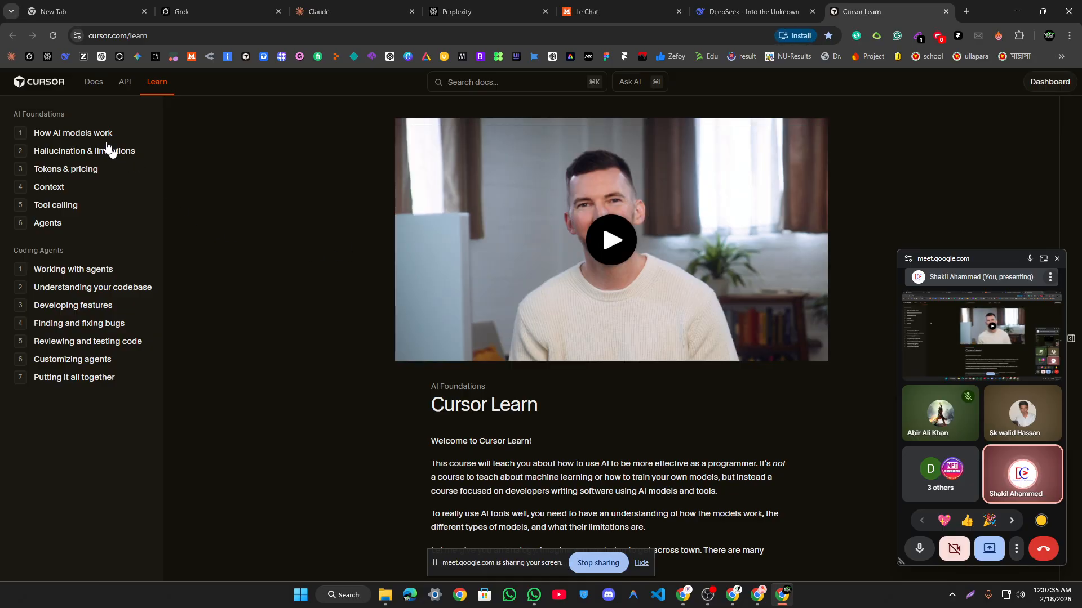
pyautogui.click(125, 84)
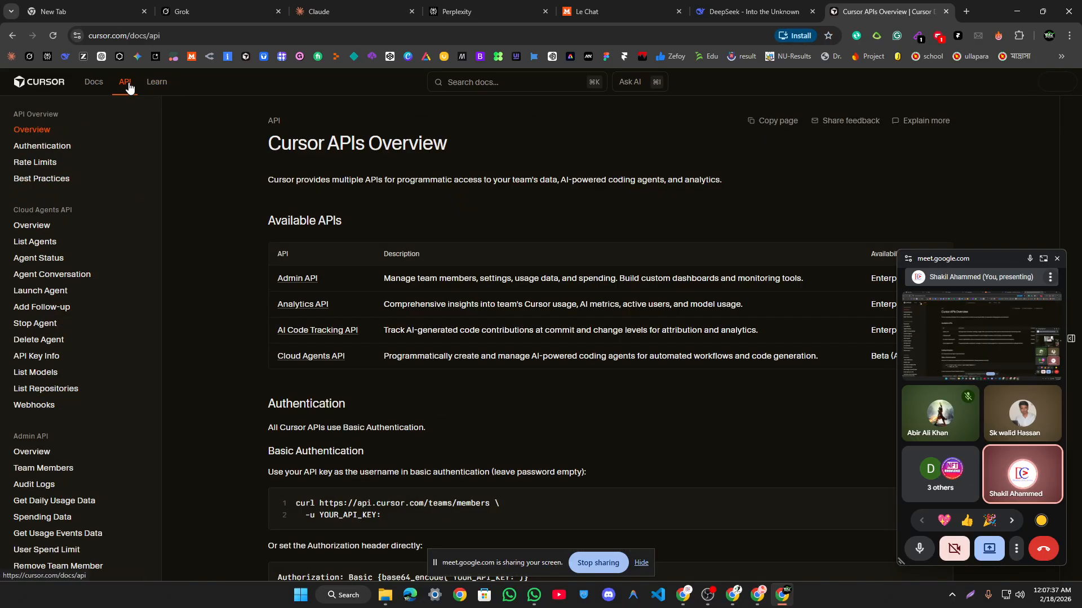
pyautogui.scroll(-10, 535, 208)
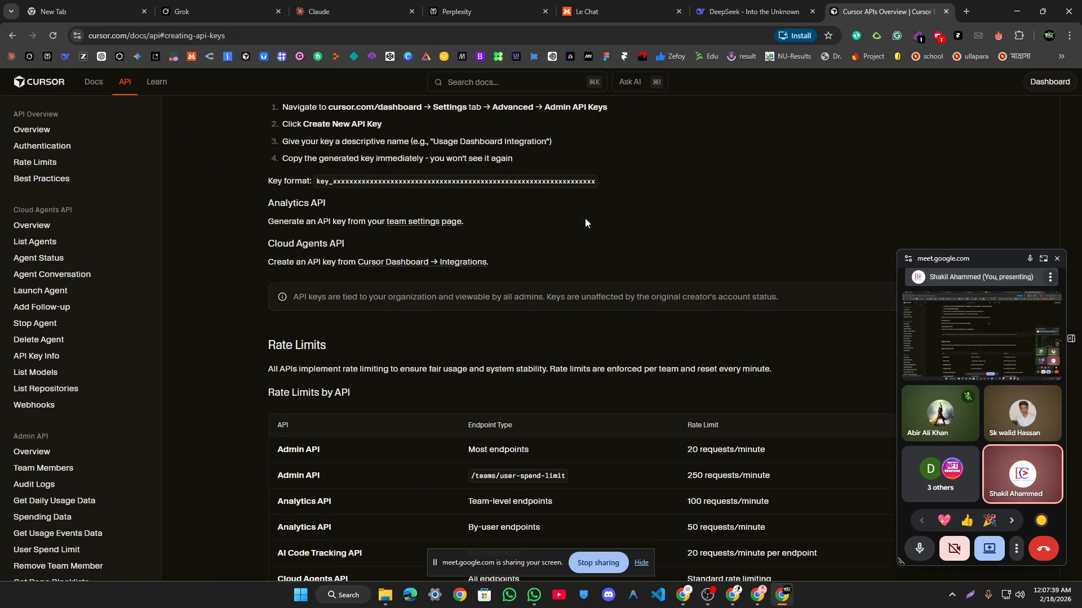
pyautogui.scroll(10, 585, 219)
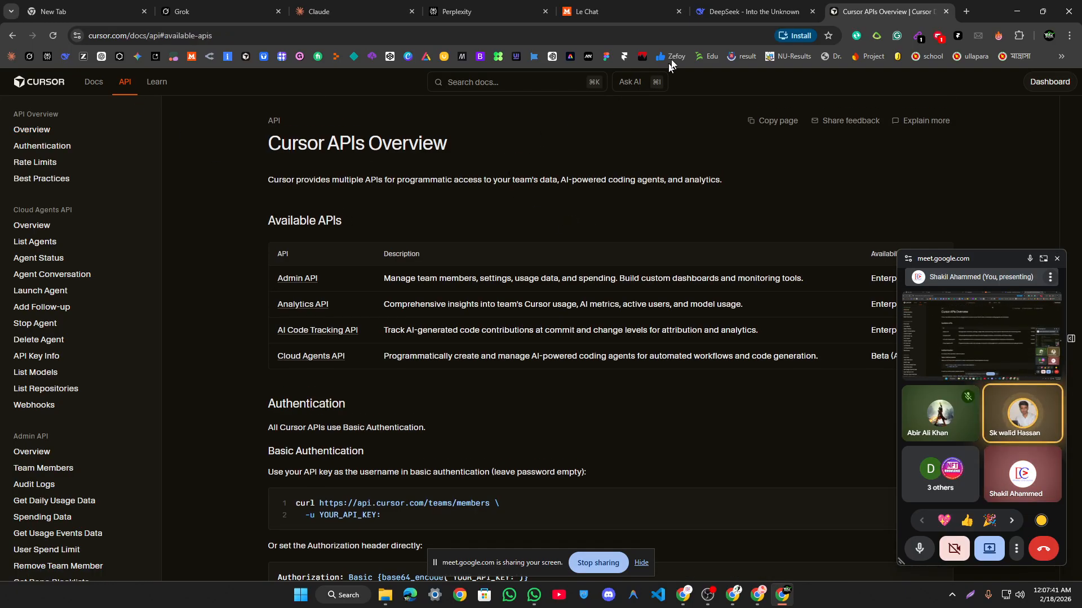
pyautogui.click(741, 6)
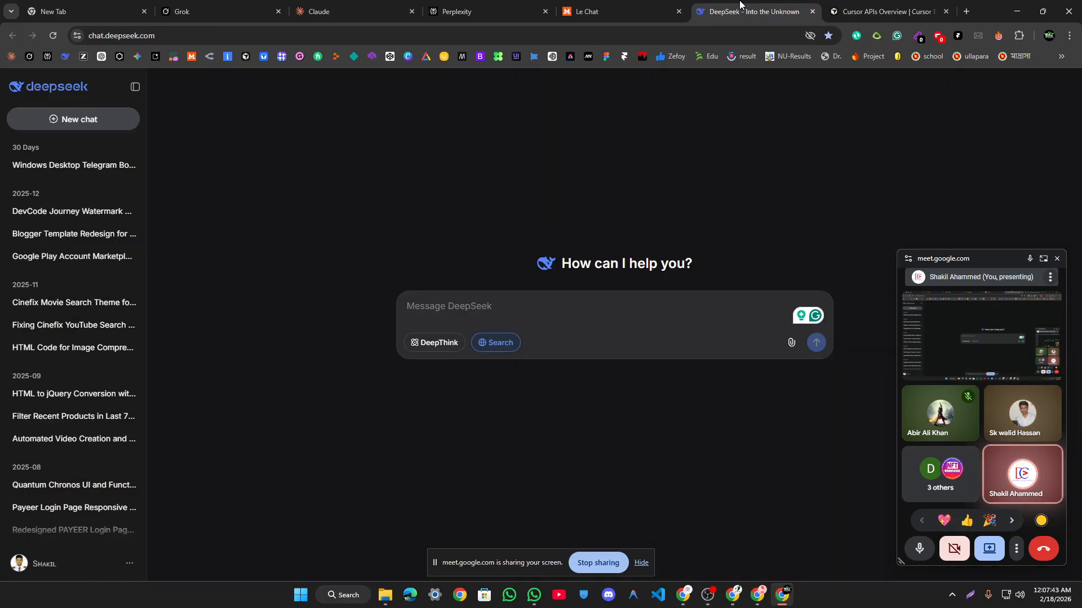
pyautogui.click(902, 7)
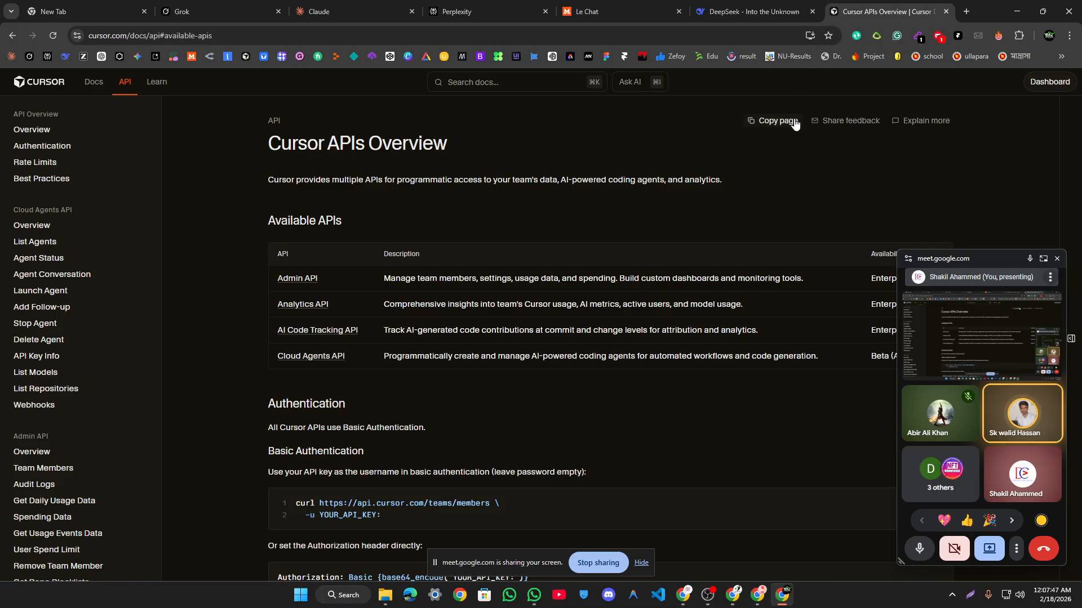
pyautogui.click(967, 11)
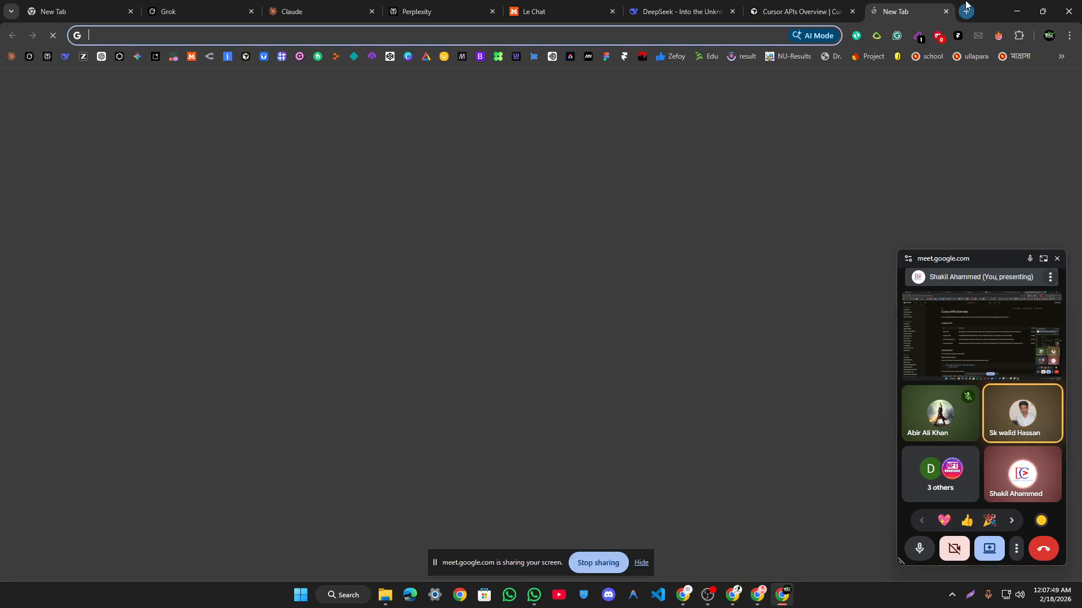
# Step: Search Google for 'antigravity' from the new tab's address bar
pyautogui.write('an')
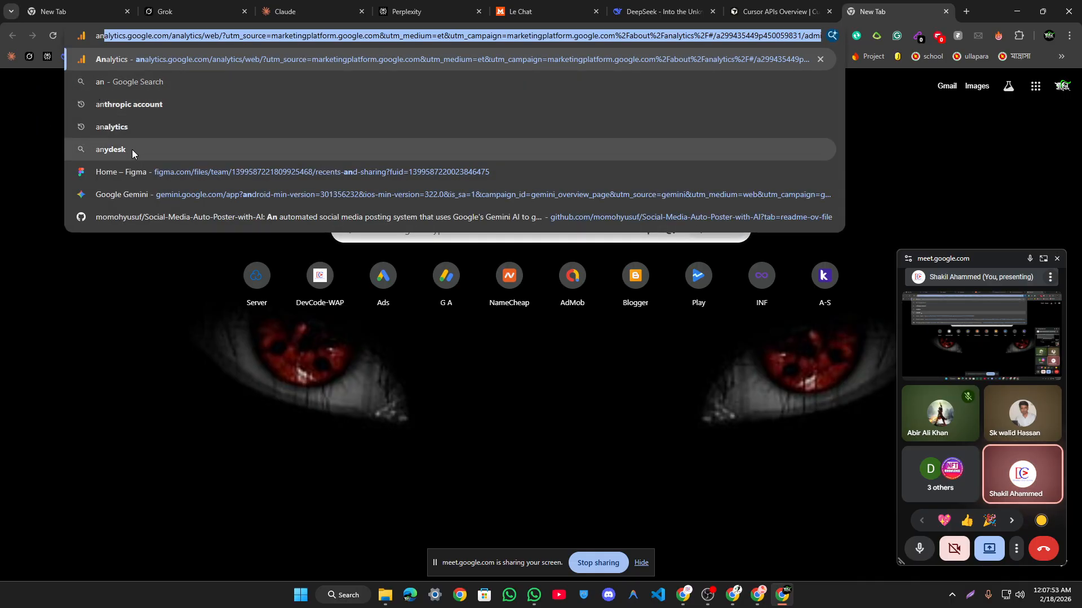
pyautogui.write('ti')
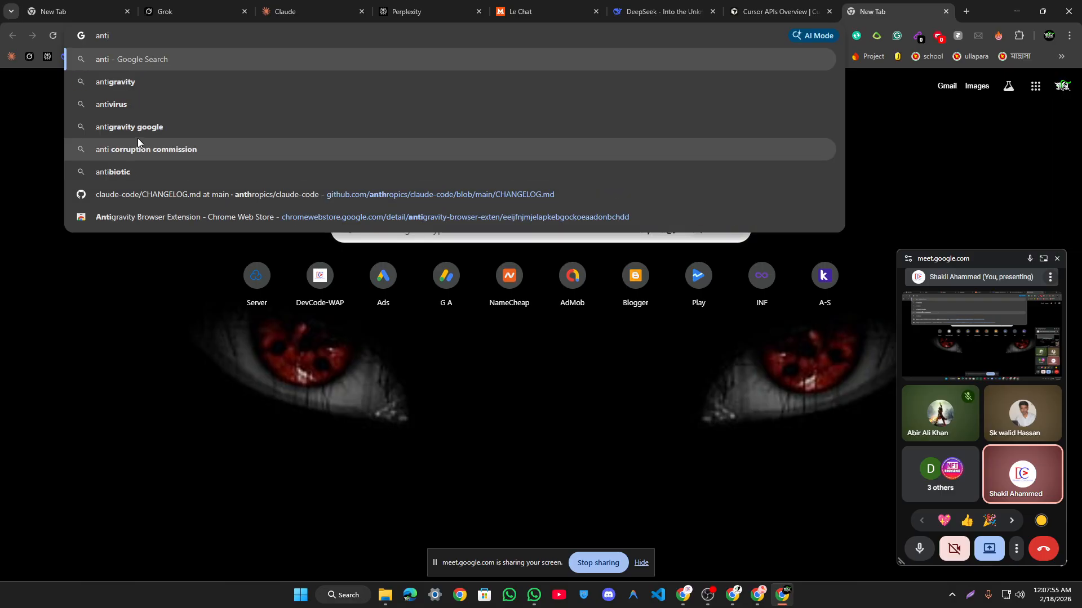
pyautogui.click(148, 103)
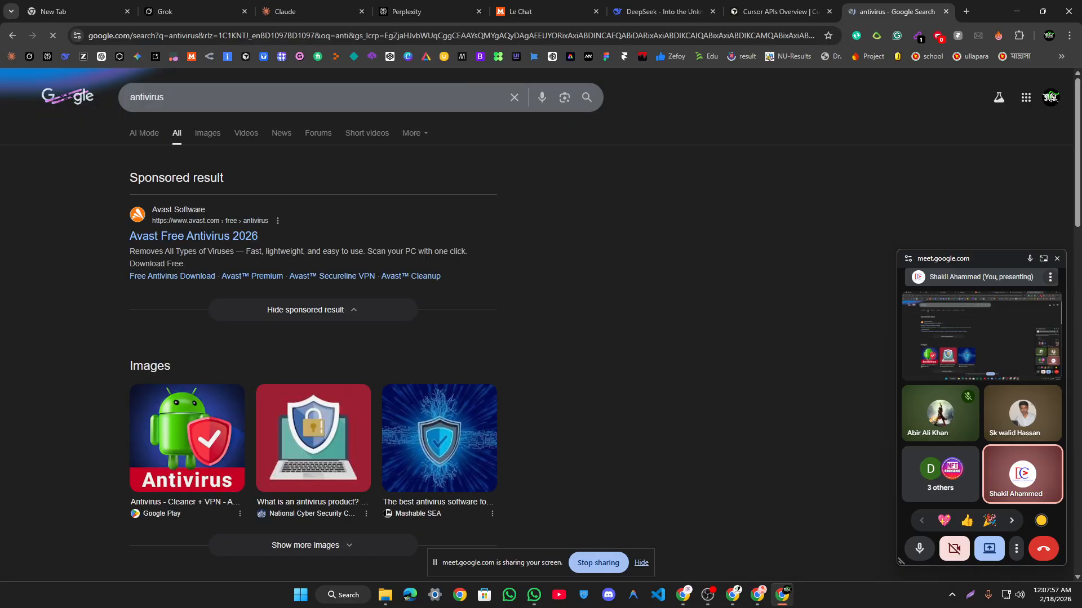
pyautogui.click(165, 39)
pyautogui.write('anti')
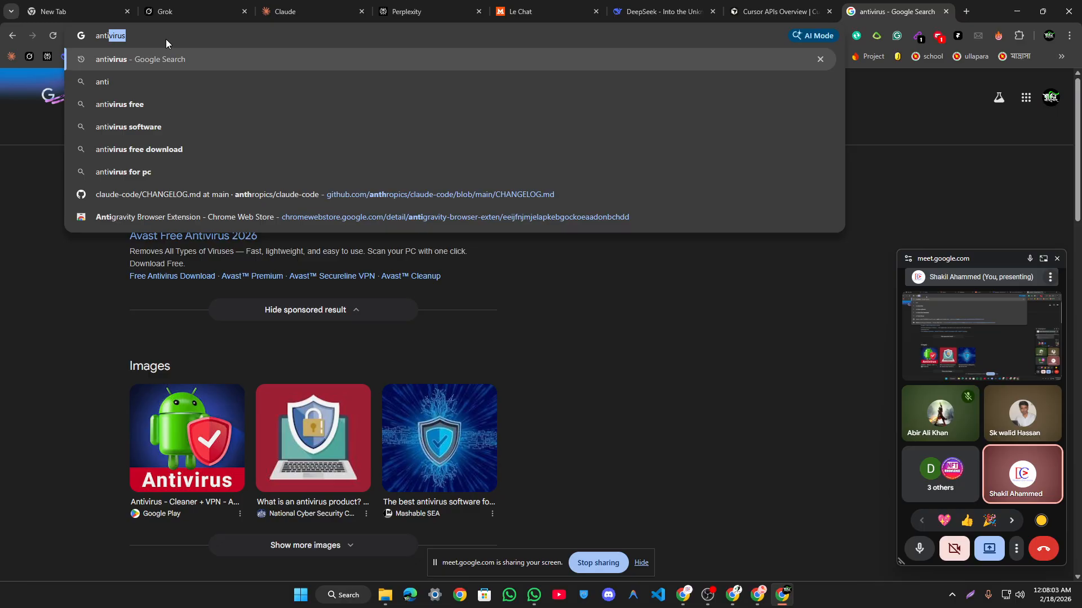
pyautogui.write('gravity')
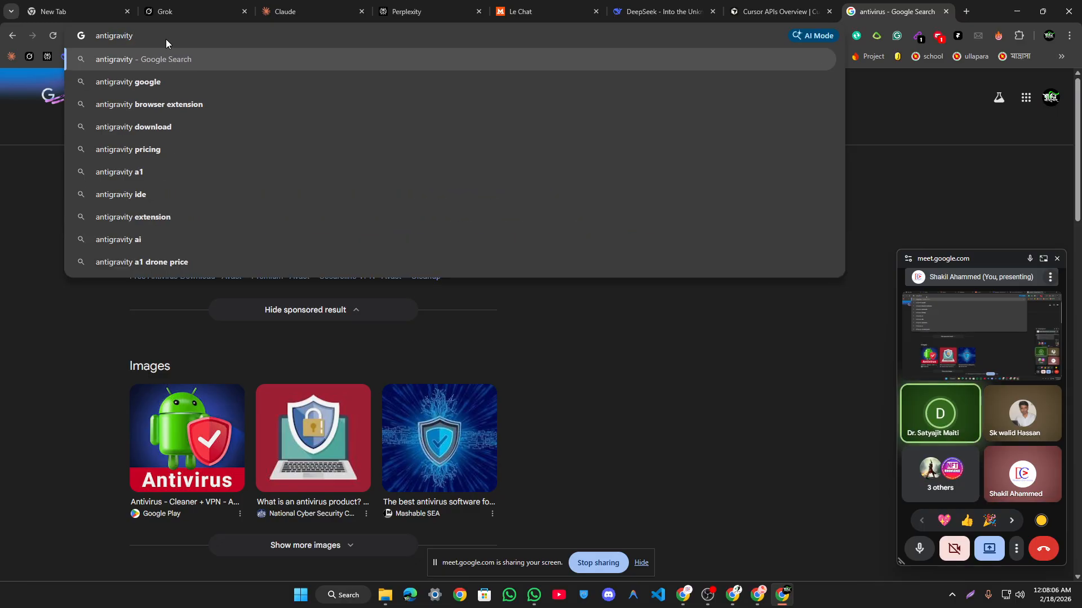
pyautogui.press('Return')
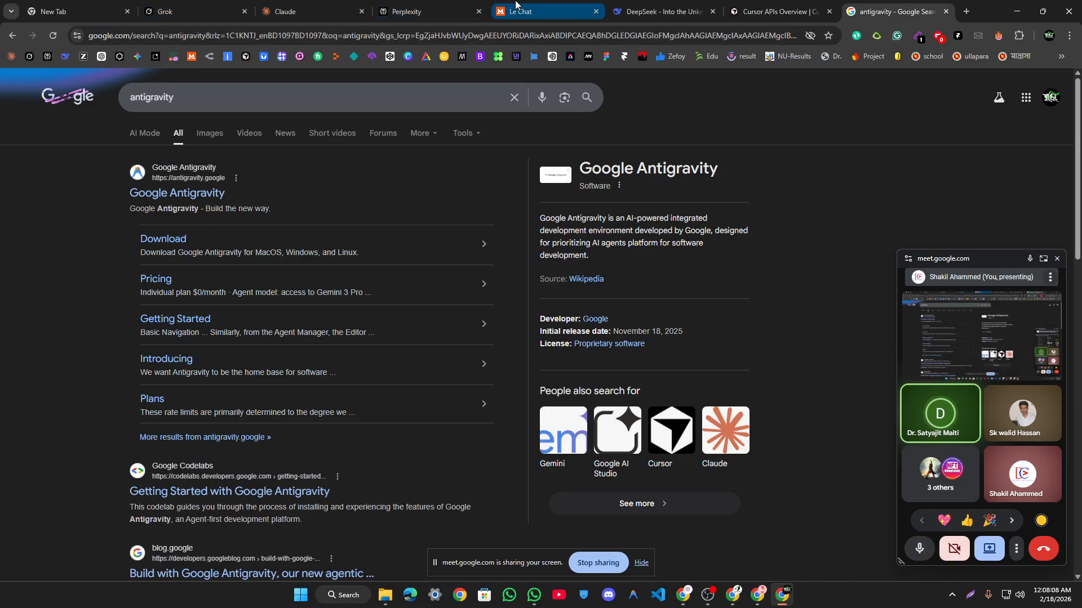
# Step: Open the Google Antigravity result, and load OpenRouter's API Keys page in a background tab
pyautogui.click(519, 11)
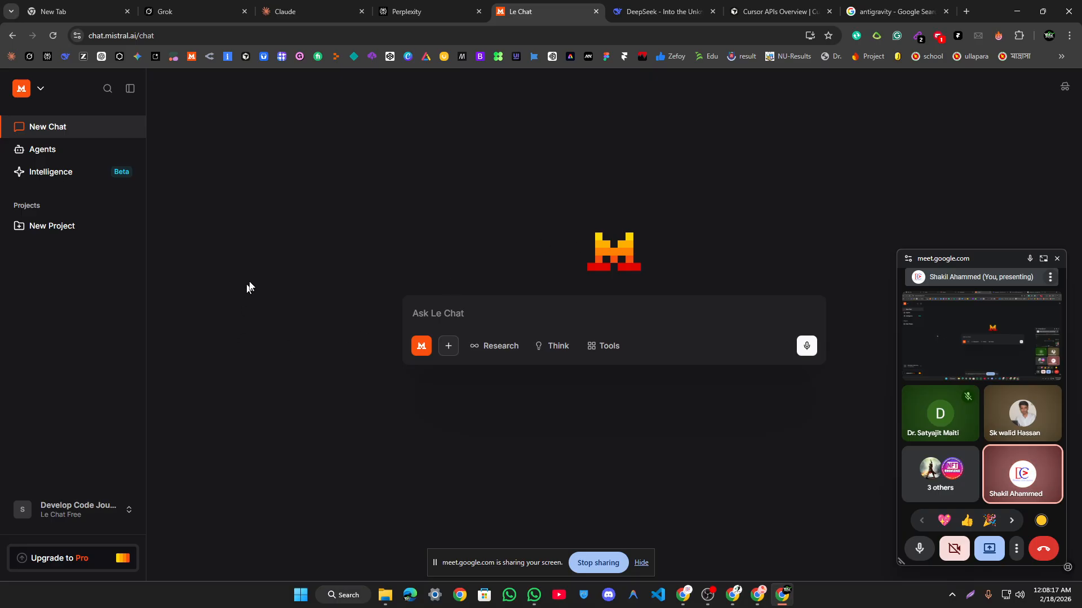
pyautogui.click(780, 10)
pyautogui.click(893, 12)
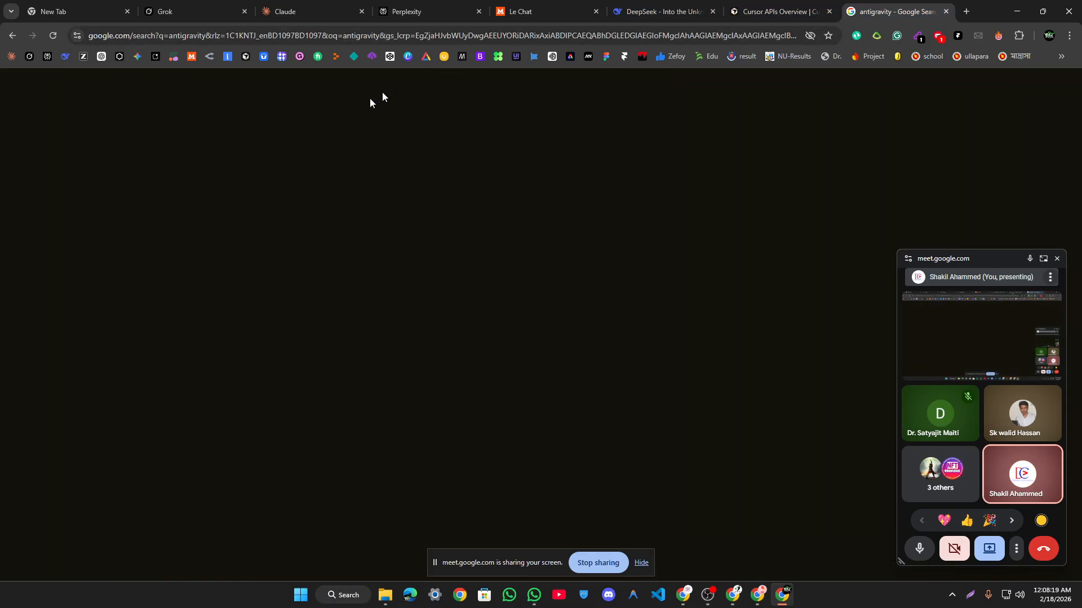
pyautogui.click(177, 193)
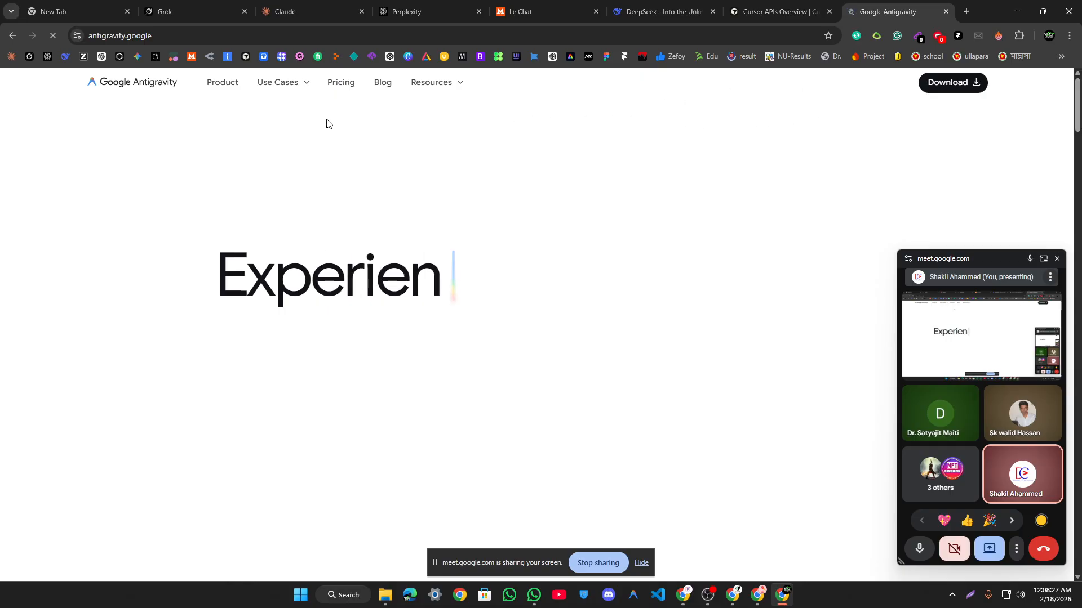
pyautogui.middleClick(211, 57)
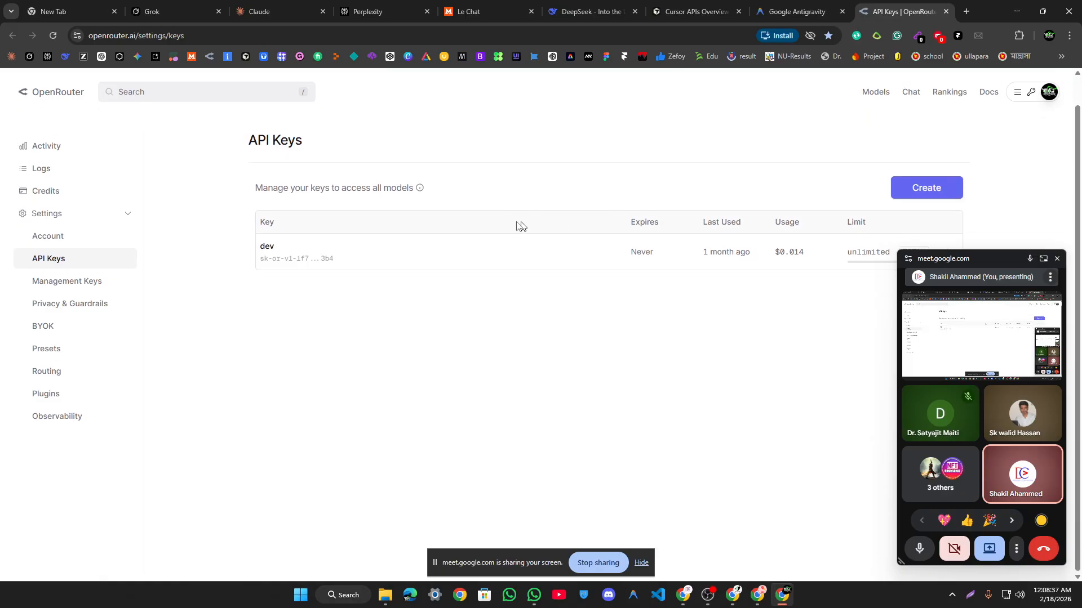
# Step: Go from OpenRouter's dev API key to the Chat Playground and review its model categories
pyautogui.moveTo(191, 281); pyautogui.dragTo(430, 291)
pyautogui.click(498, 338)
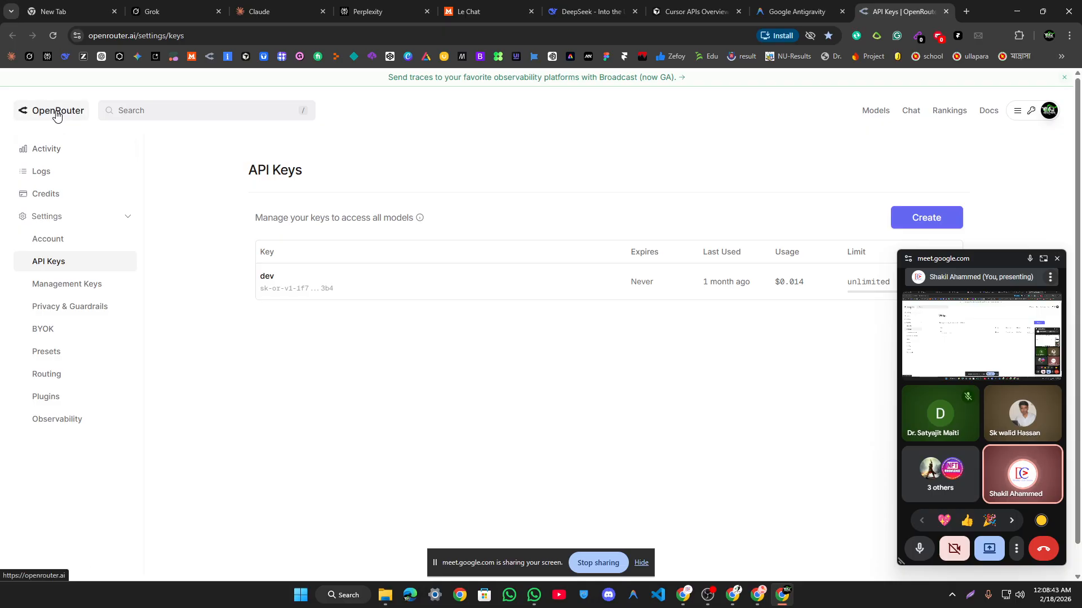
pyautogui.click(912, 111)
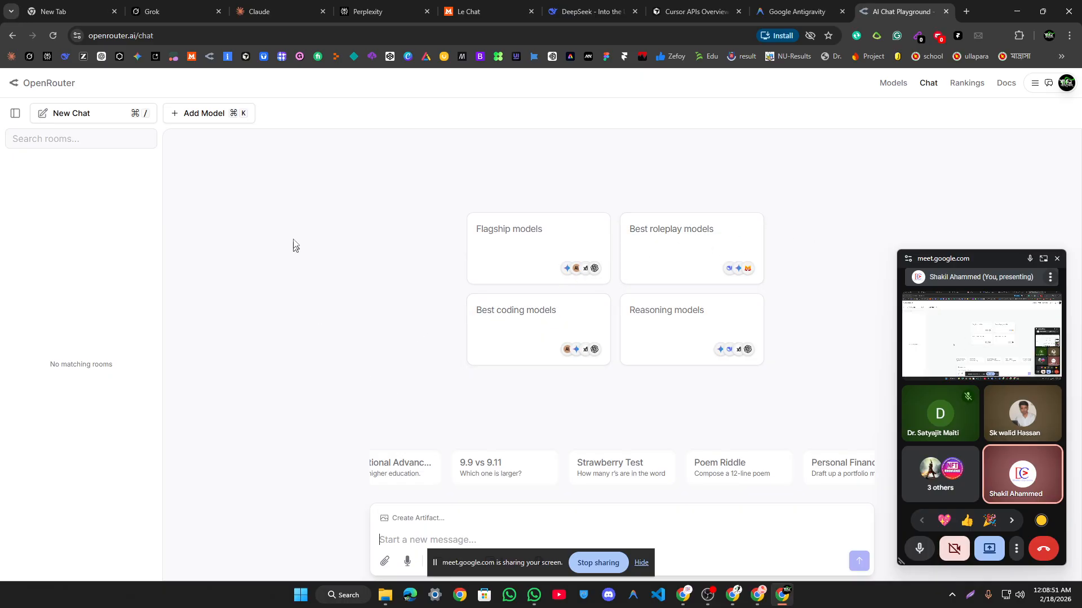
pyautogui.moveTo(460, 246); pyautogui.dragTo(757, 374)
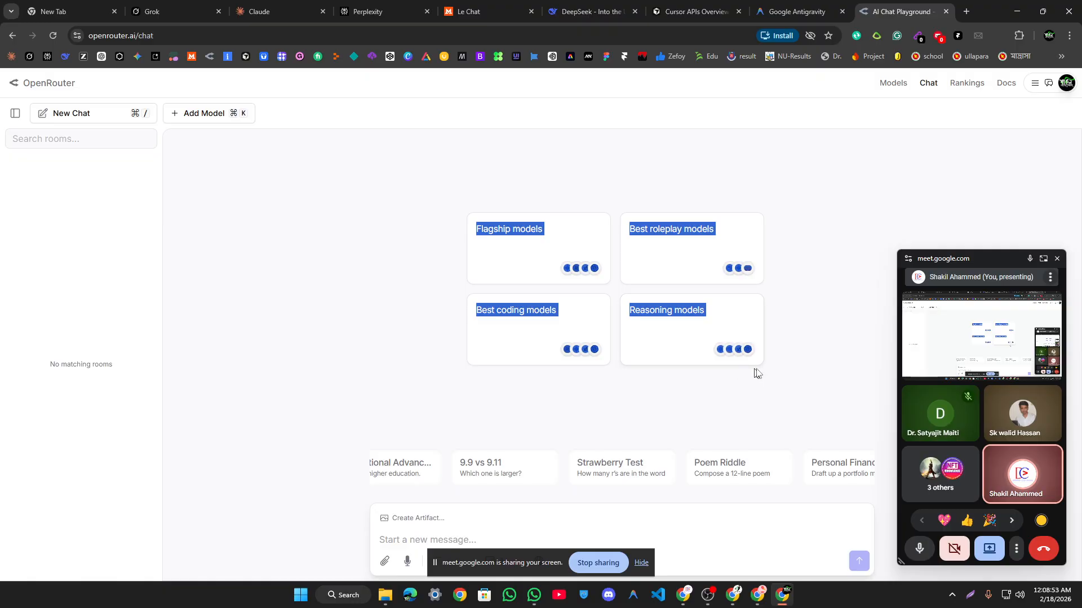
pyautogui.click(833, 198)
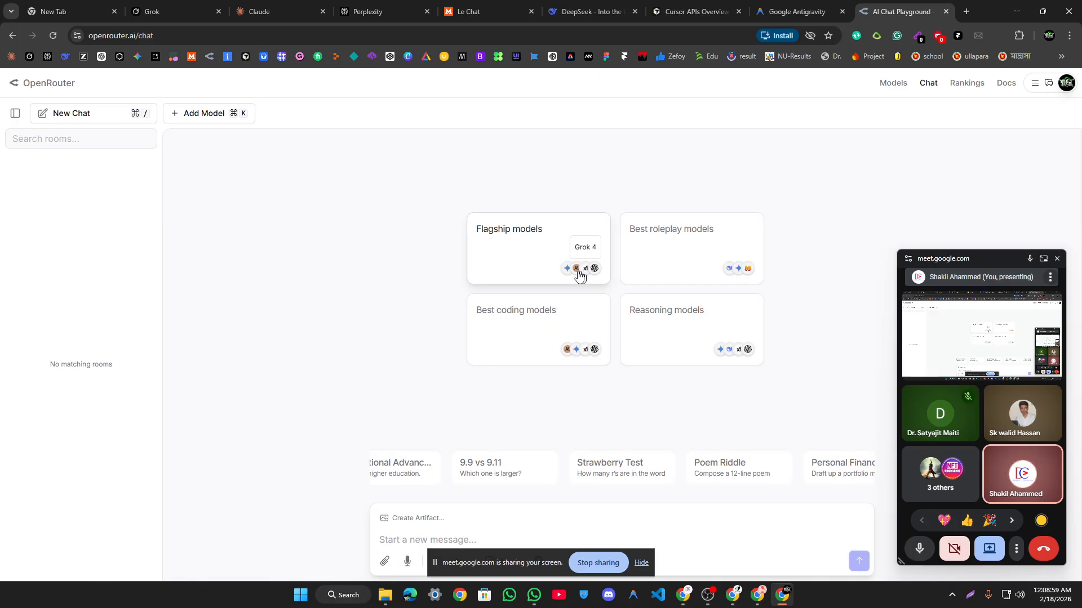
pyautogui.moveTo(367, 208); pyautogui.dragTo(780, 370)
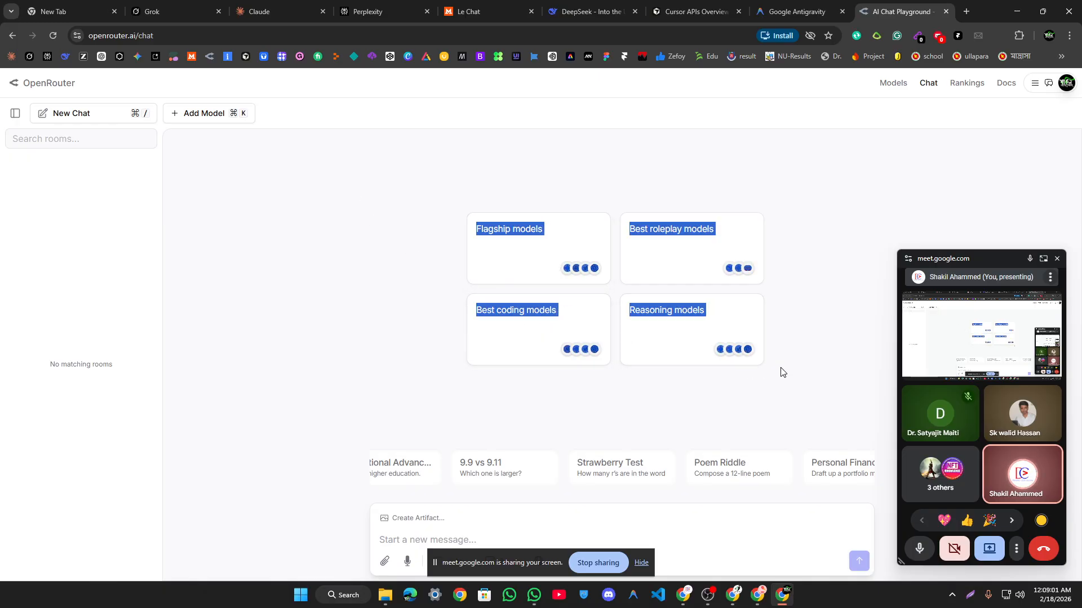
pyautogui.click(968, 8)
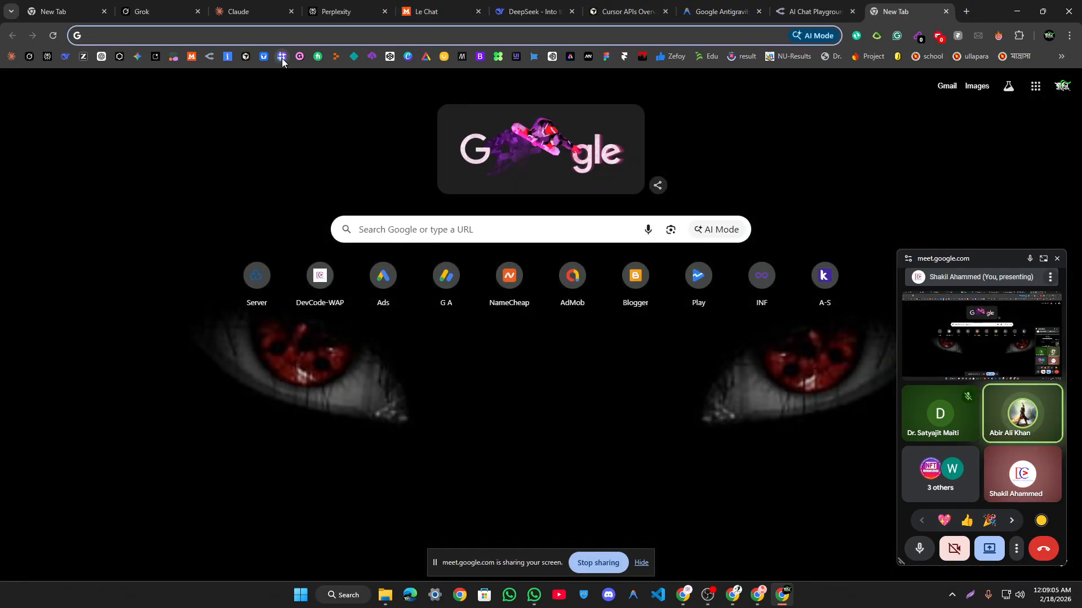
# Step: Open the SerpApi sign-in page, then the Cohere login page in a new tab
pyautogui.click(282, 58)
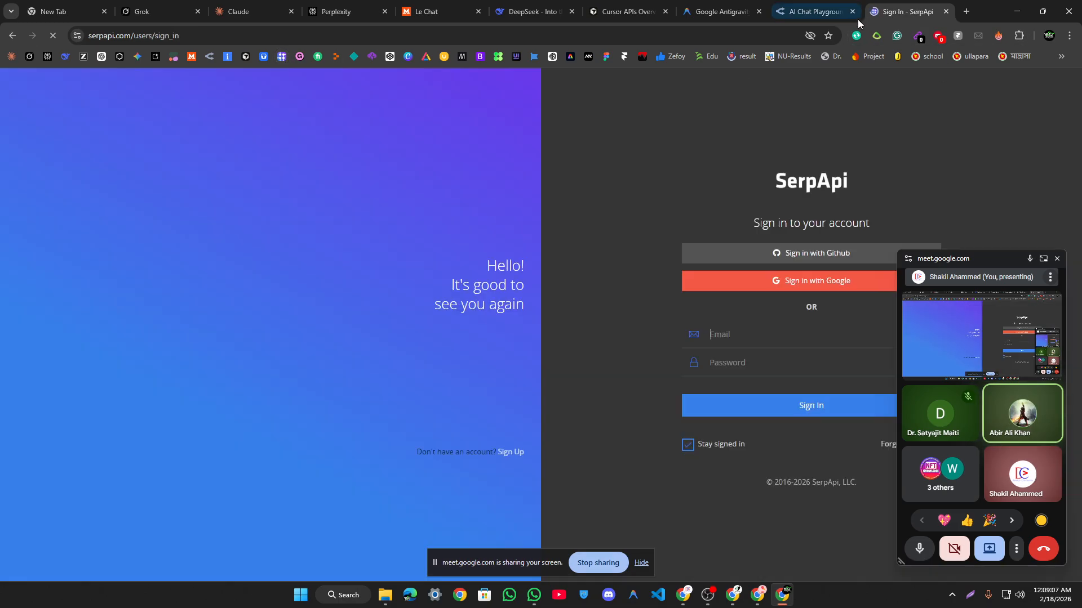
pyautogui.click(965, 8)
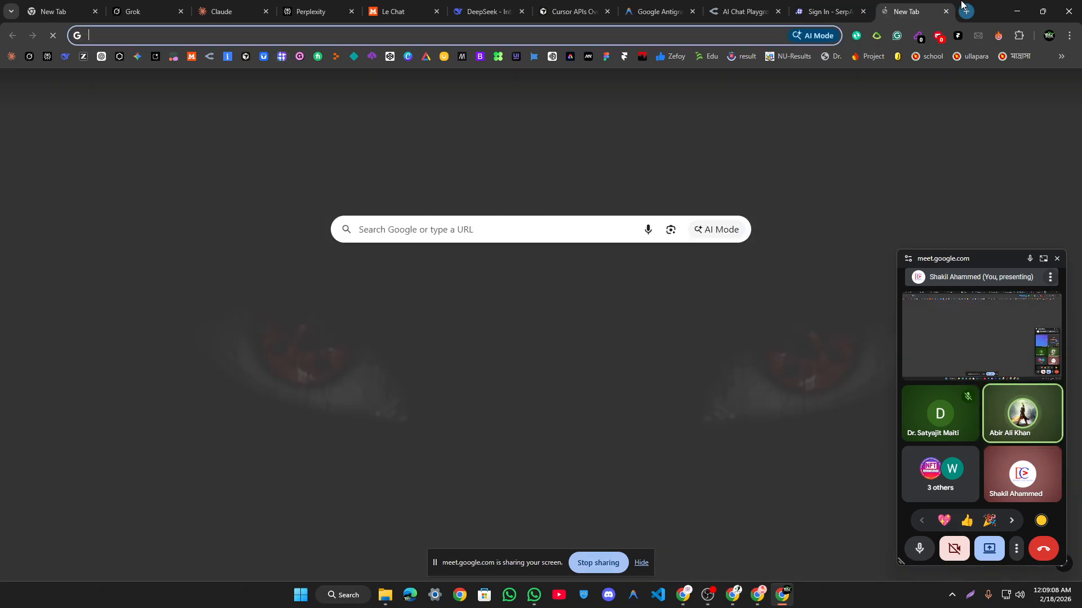
pyautogui.click(173, 58)
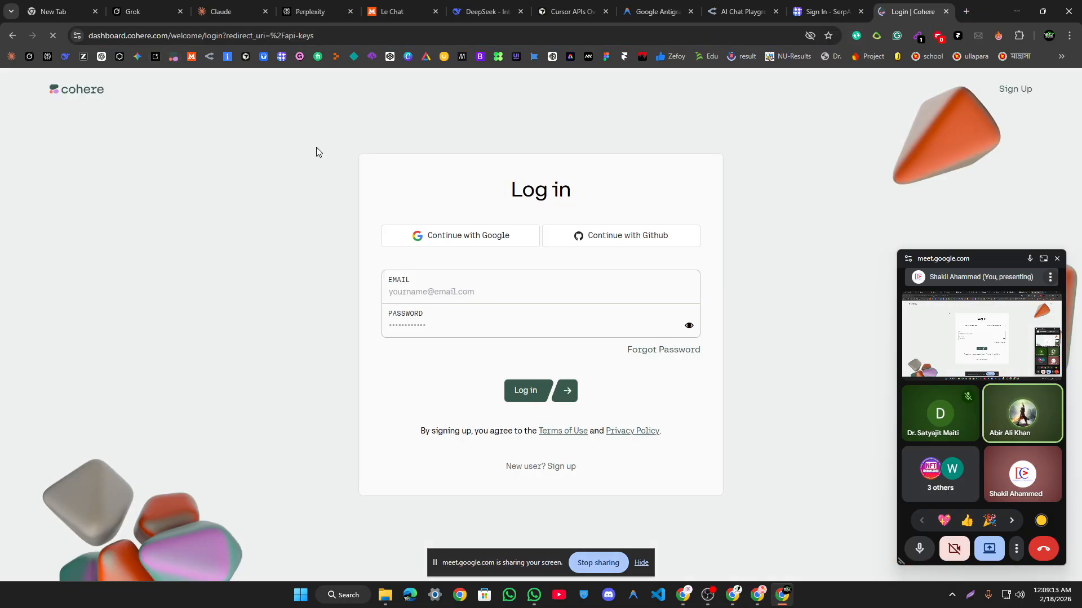
pyautogui.click(525, 390)
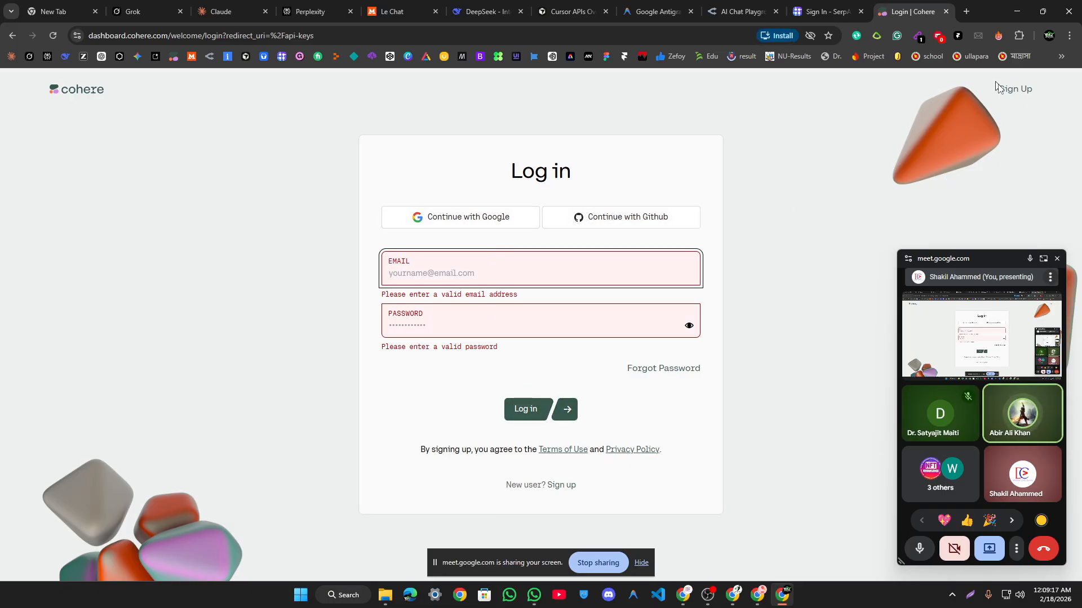
pyautogui.click(963, 128)
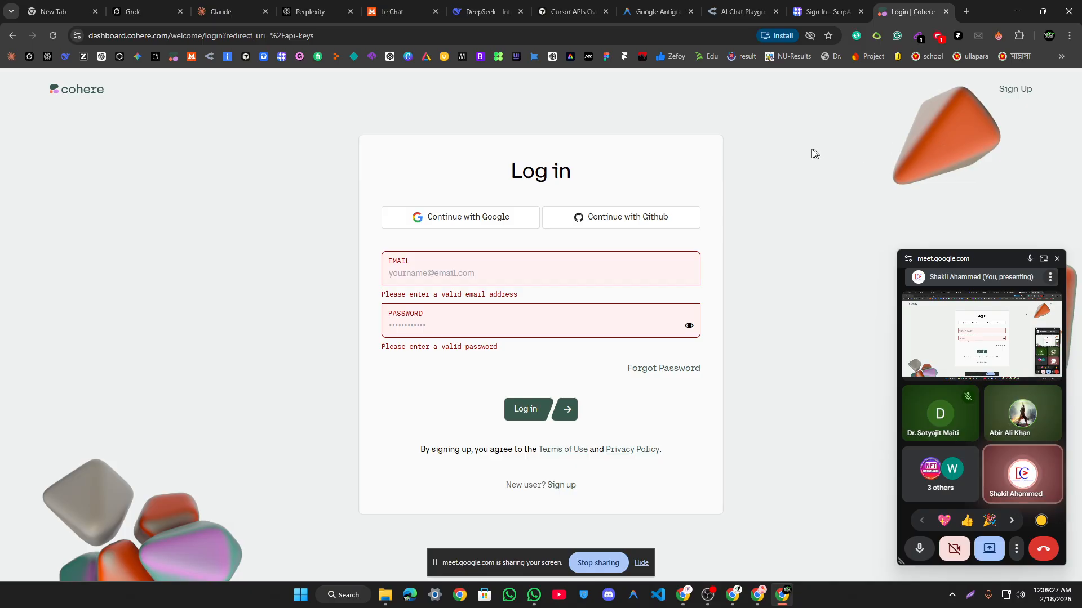
# Step: Sign in to Cohere with the first Google account to reach the API Keys page
pyautogui.click(536, 317)
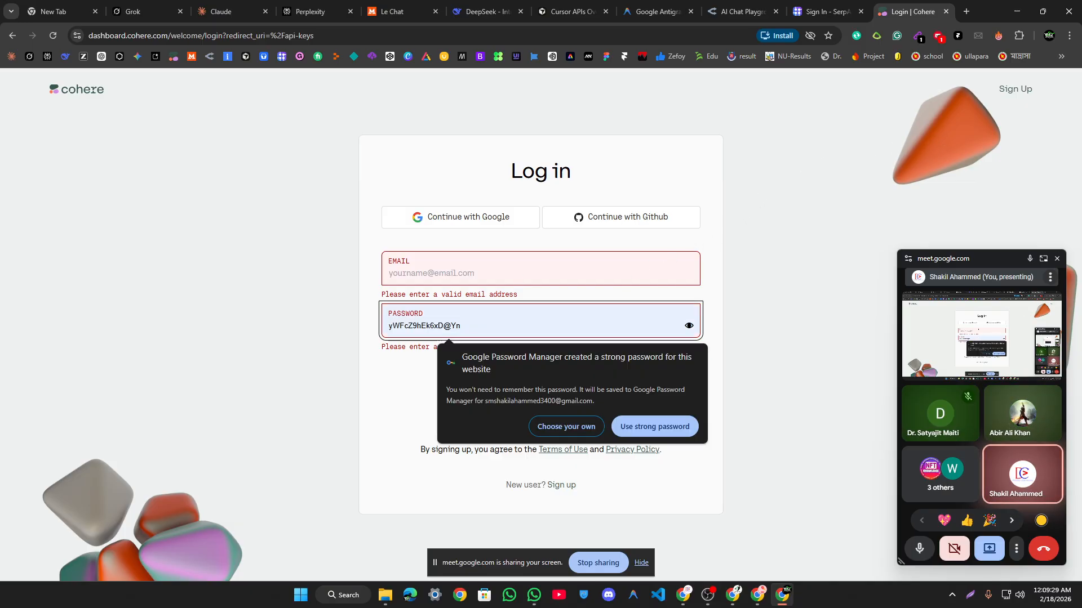
pyautogui.click(502, 217)
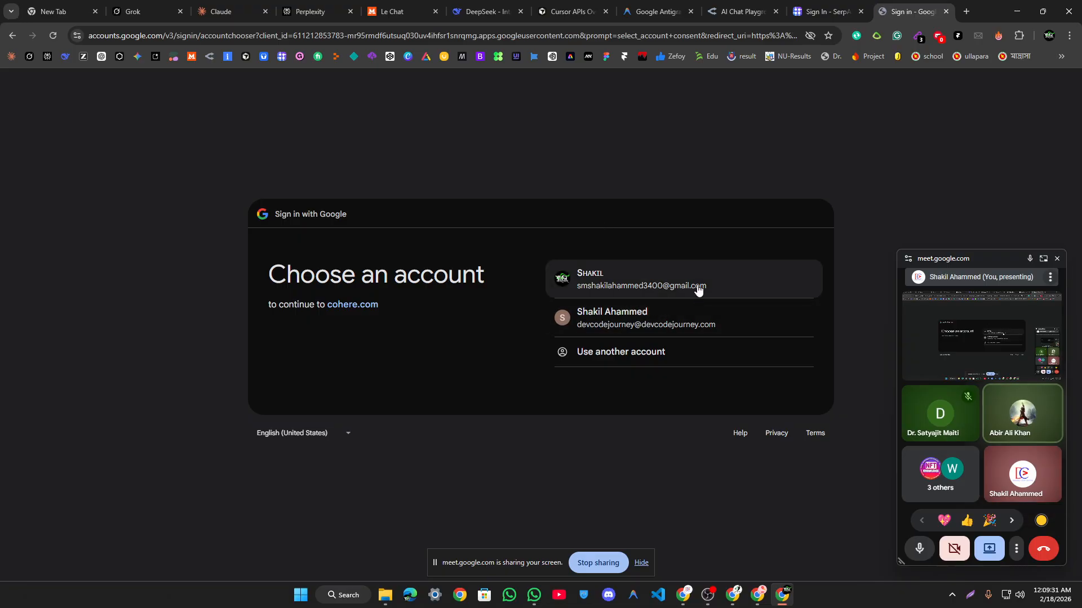
pyautogui.click(698, 288)
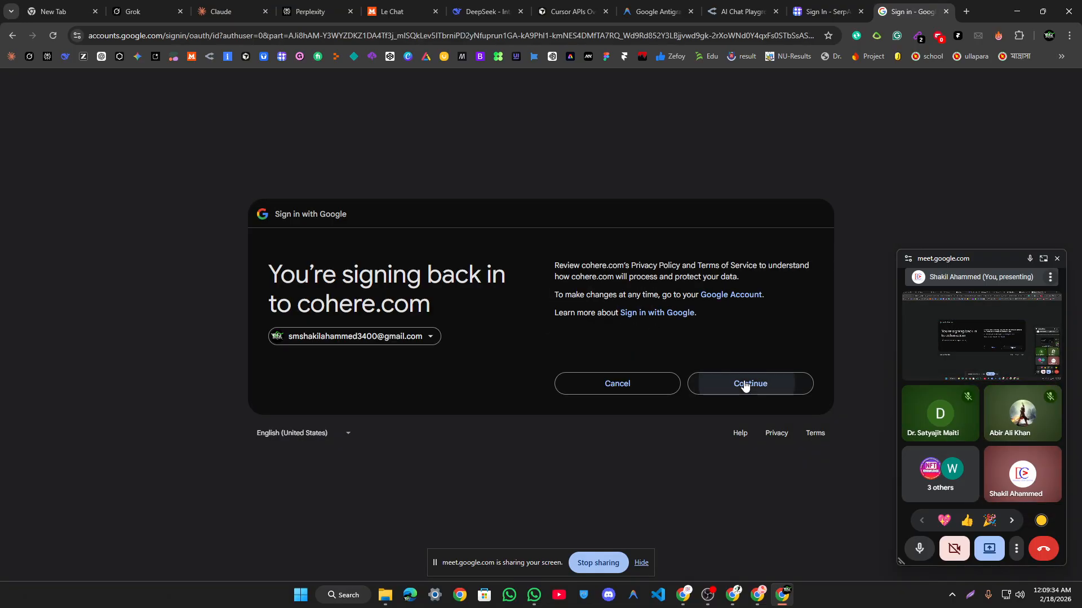
pyautogui.click(745, 376)
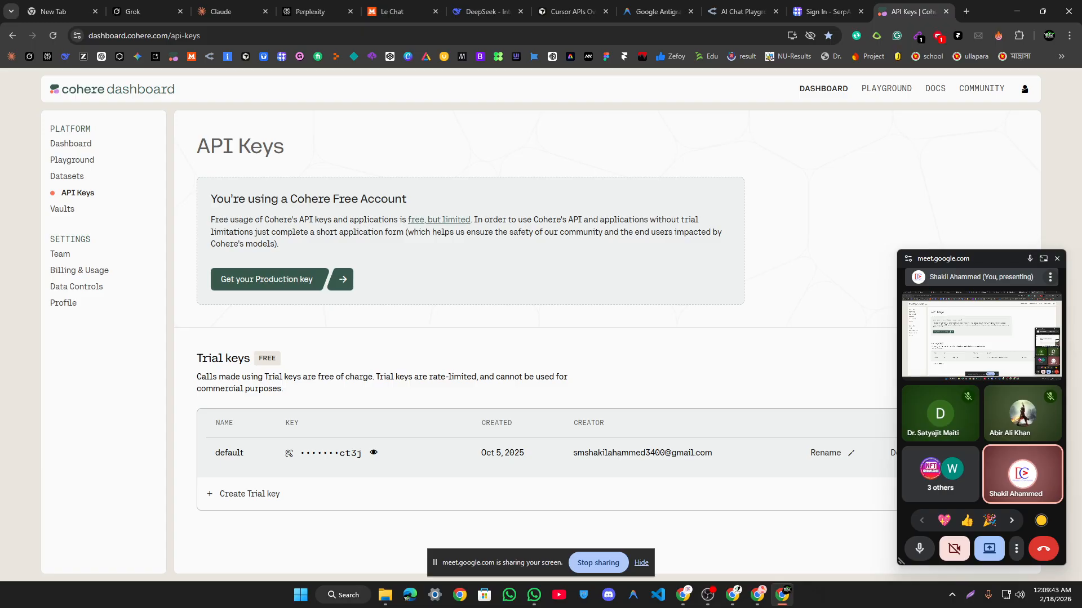
# Step: Open the Cohere dashboard in split view, then separate it into its own tab beside API Keys
pyautogui.moveTo(72, 86); pyautogui.dragTo(83, 90)
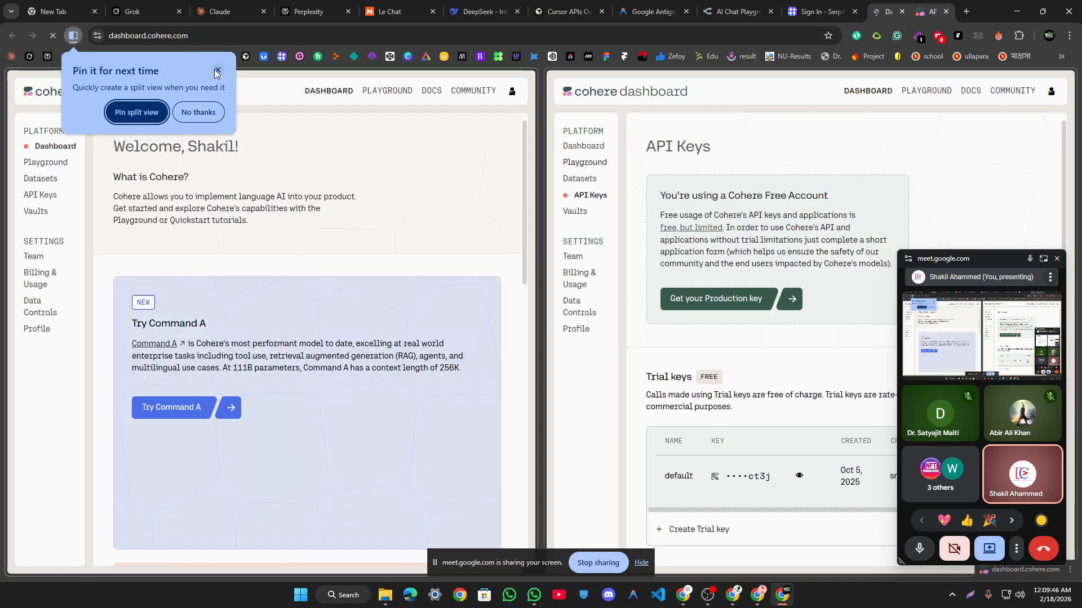
pyautogui.click(138, 112)
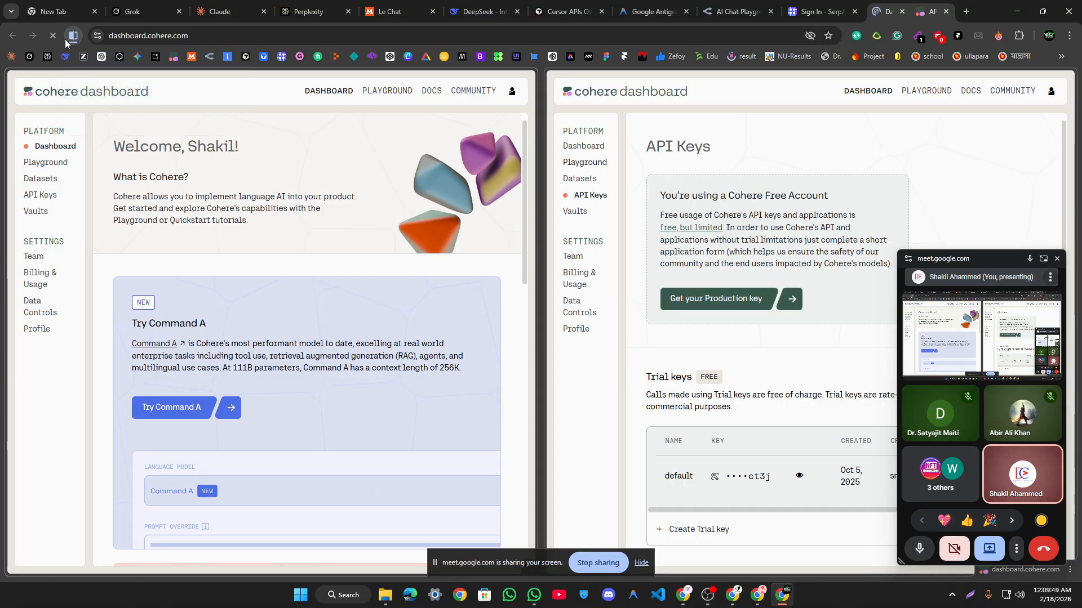
pyautogui.click(73, 36)
pyautogui.click(109, 62)
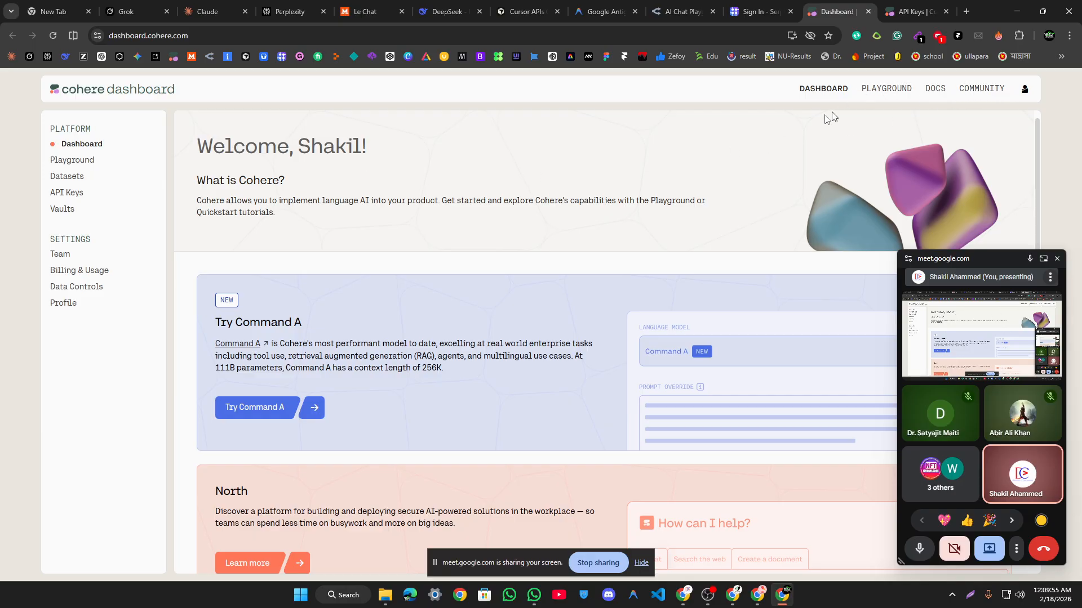
pyautogui.scroll(-5, 820, 130)
pyautogui.scroll(5, 809, 132)
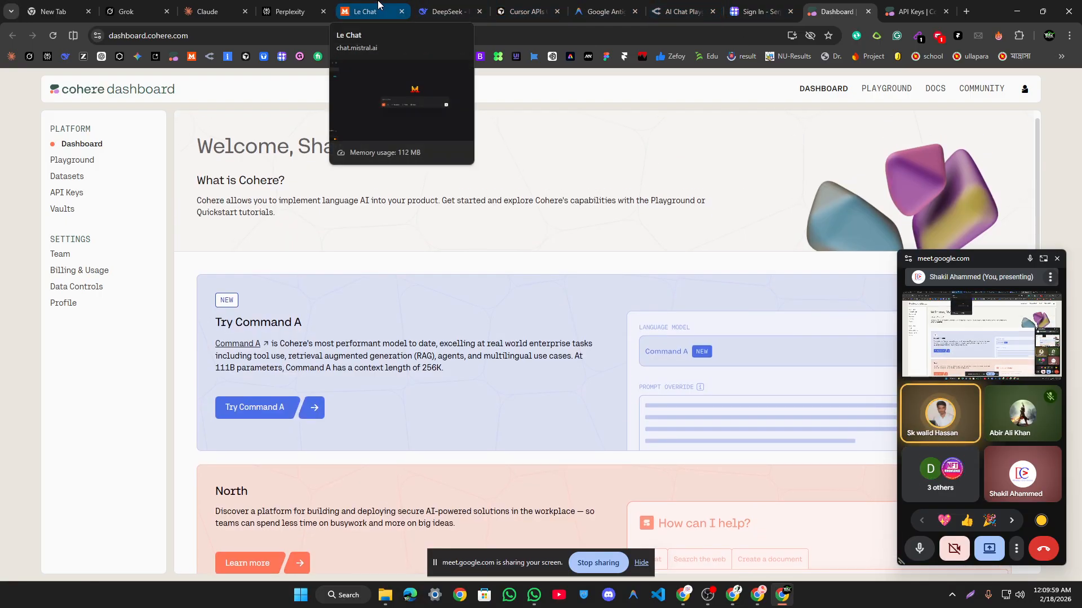
# Step: Flip through the Cursor, DeepSeek, Le Chat and SerpApi tabs, return to Cohere, then bring OBS Studio forward
pyautogui.click(524, 10)
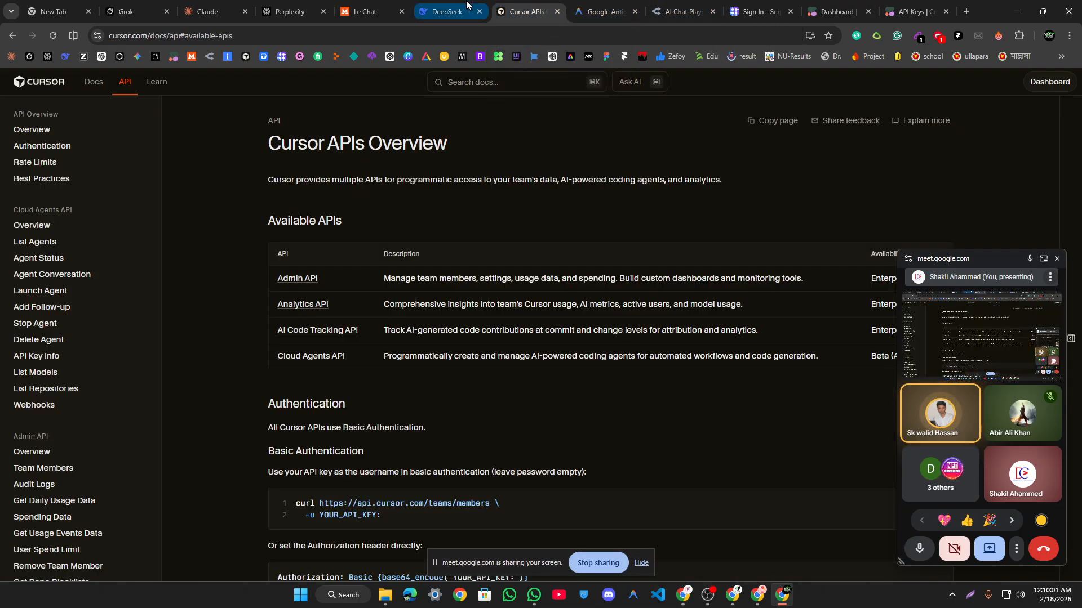
pyautogui.click(467, 4)
pyautogui.click(372, 10)
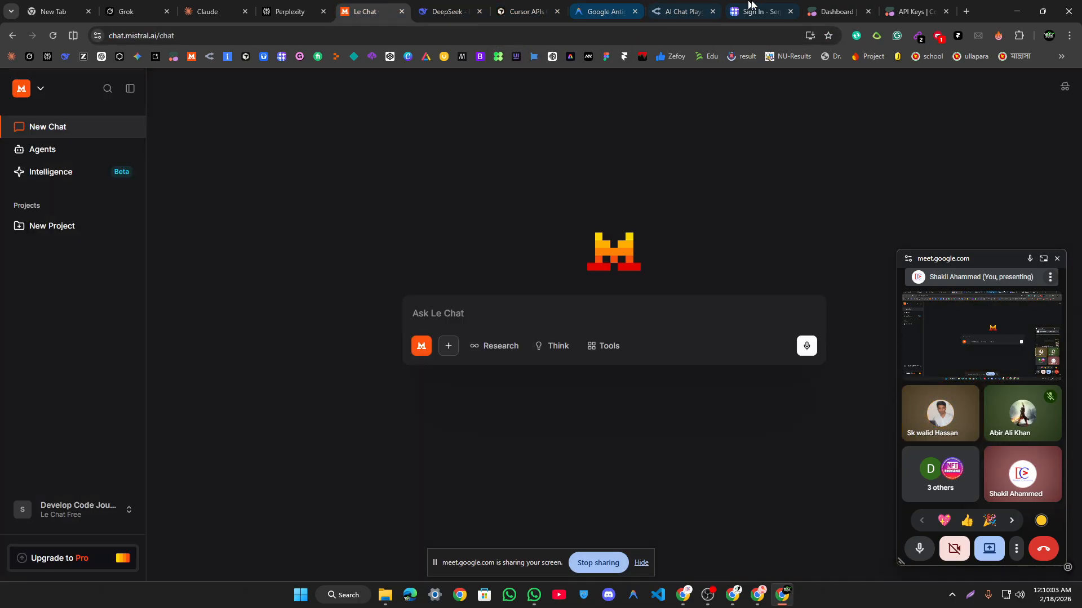
pyautogui.click(751, 6)
pyautogui.click(836, 10)
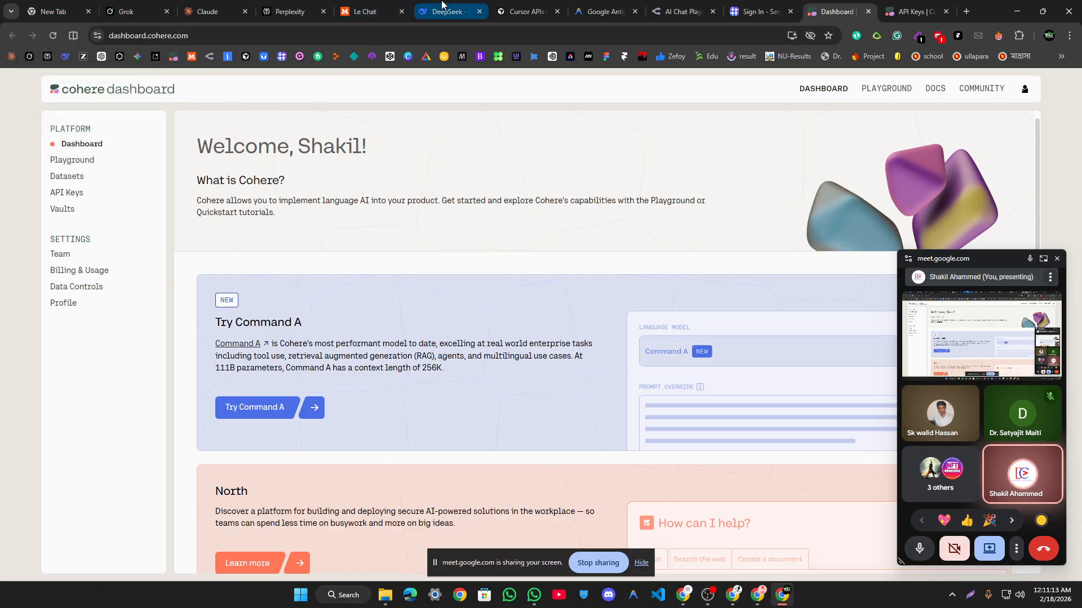
pyautogui.click(707, 595)
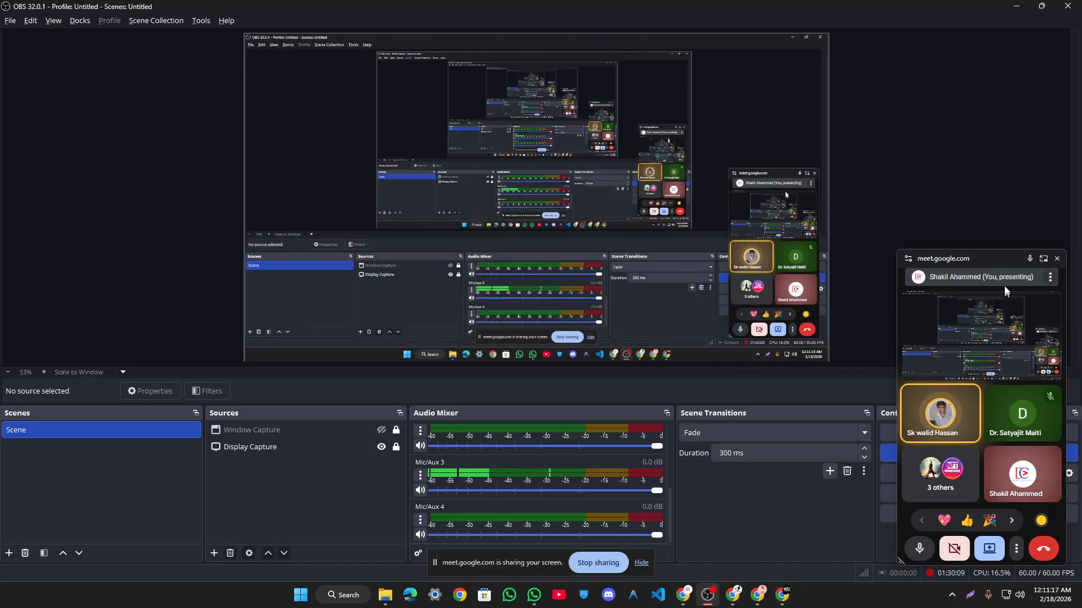